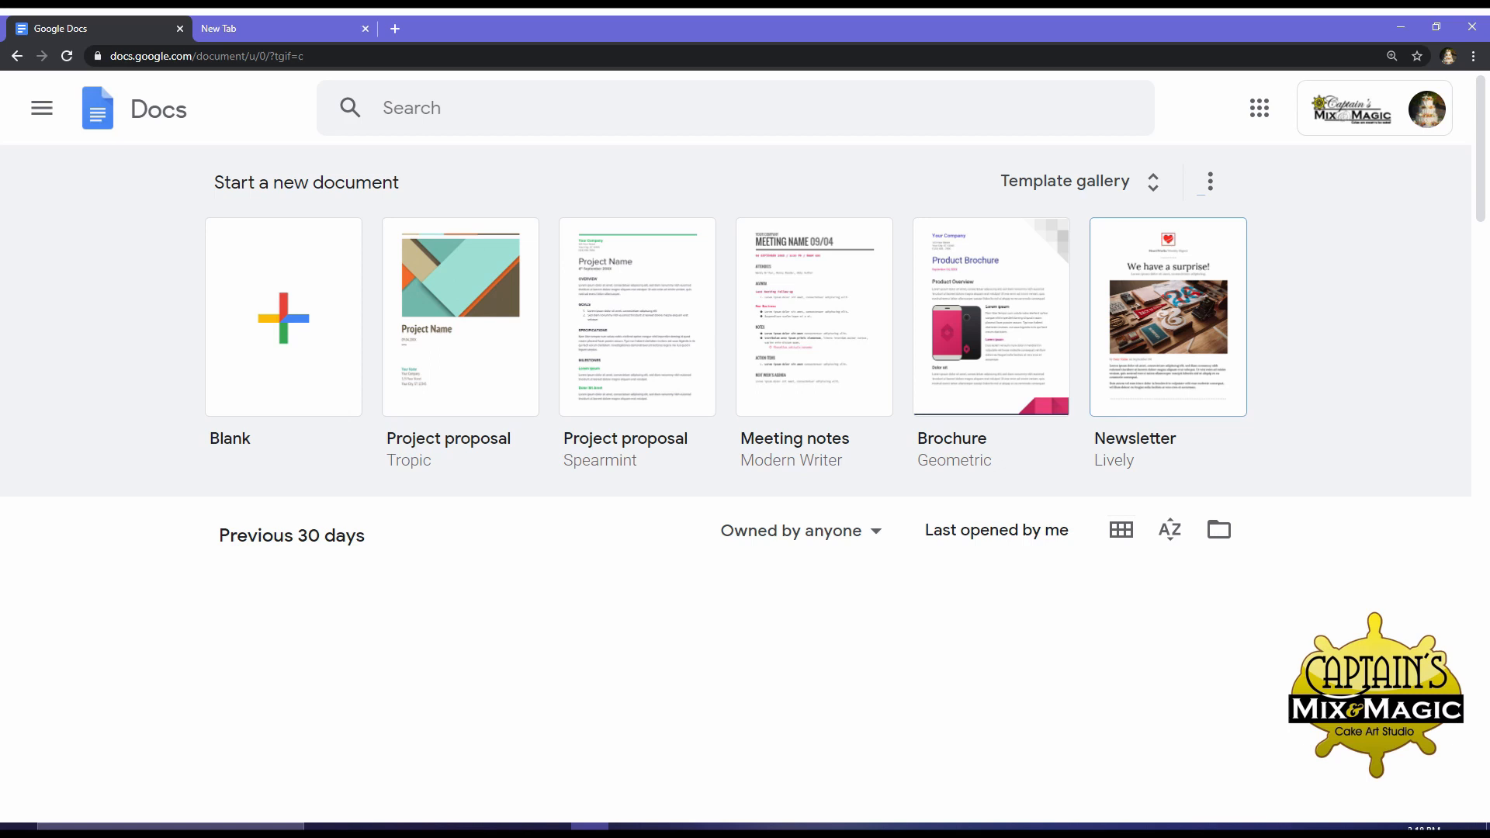
Switch from Docs to a blank Google Sheets spreadsheet and name it Sugar Dough
click(42, 108)
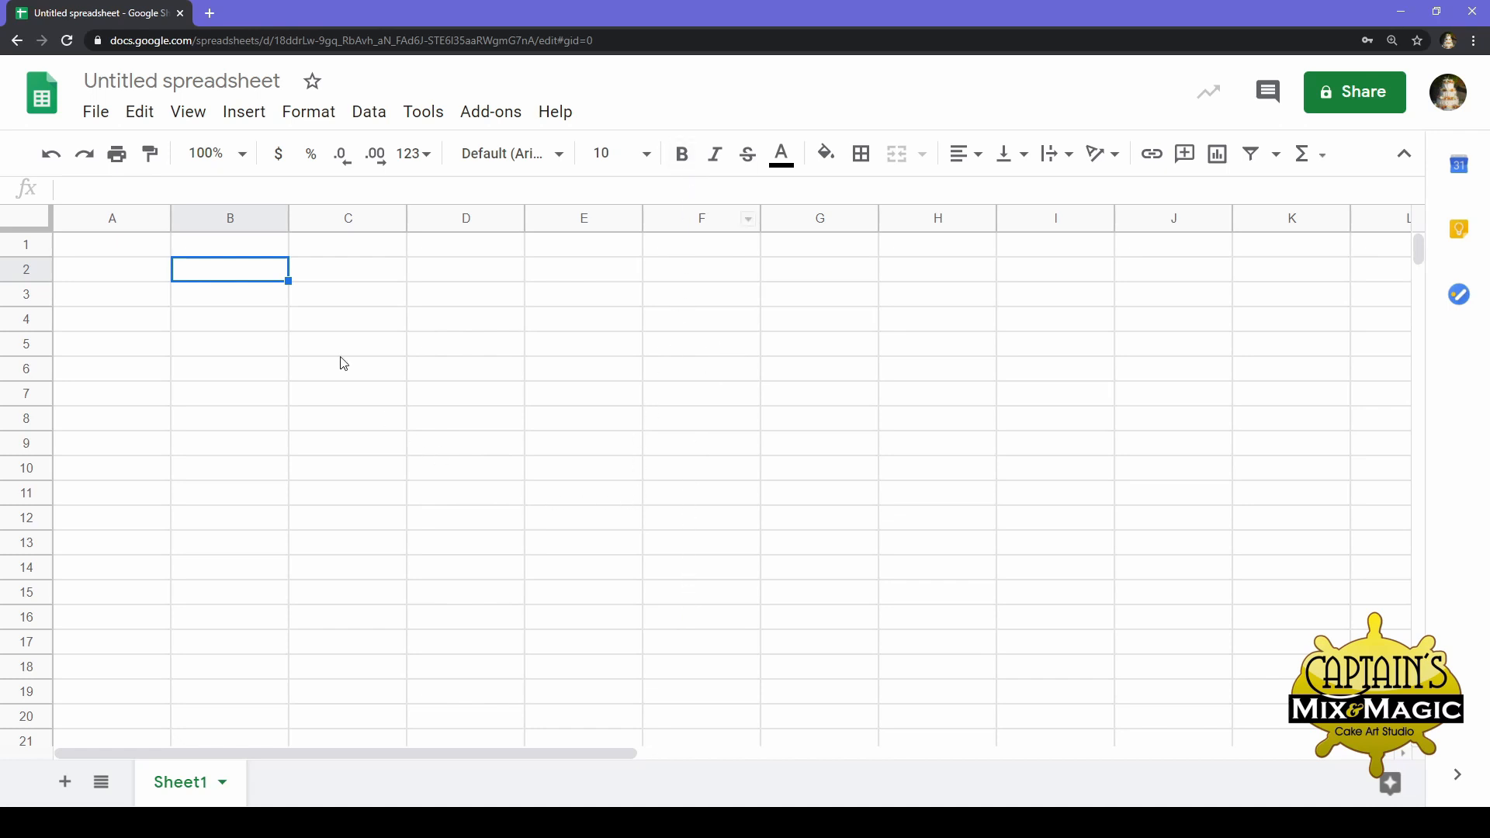
click(289, 81)
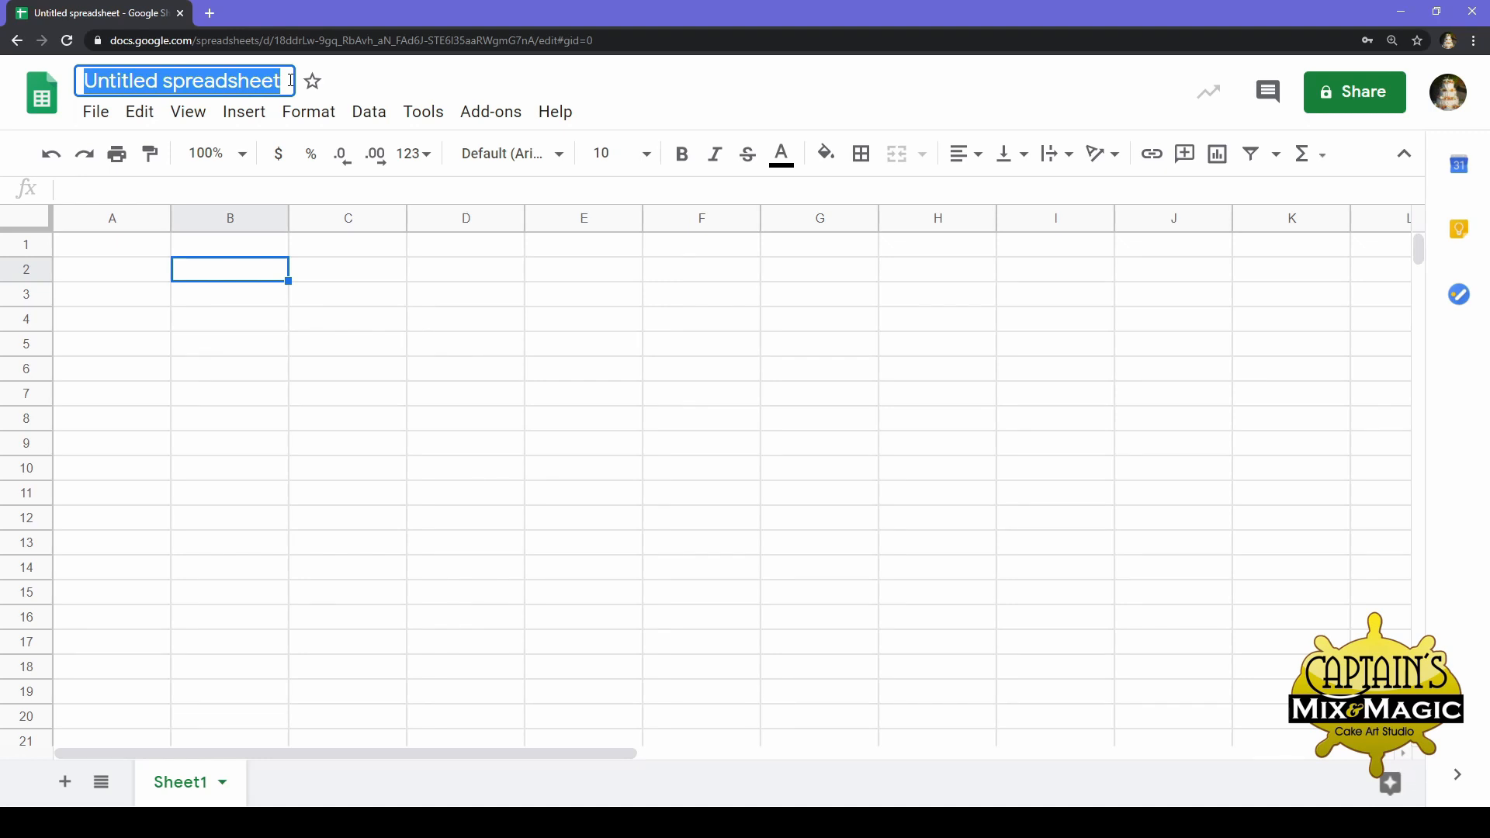
text(S)
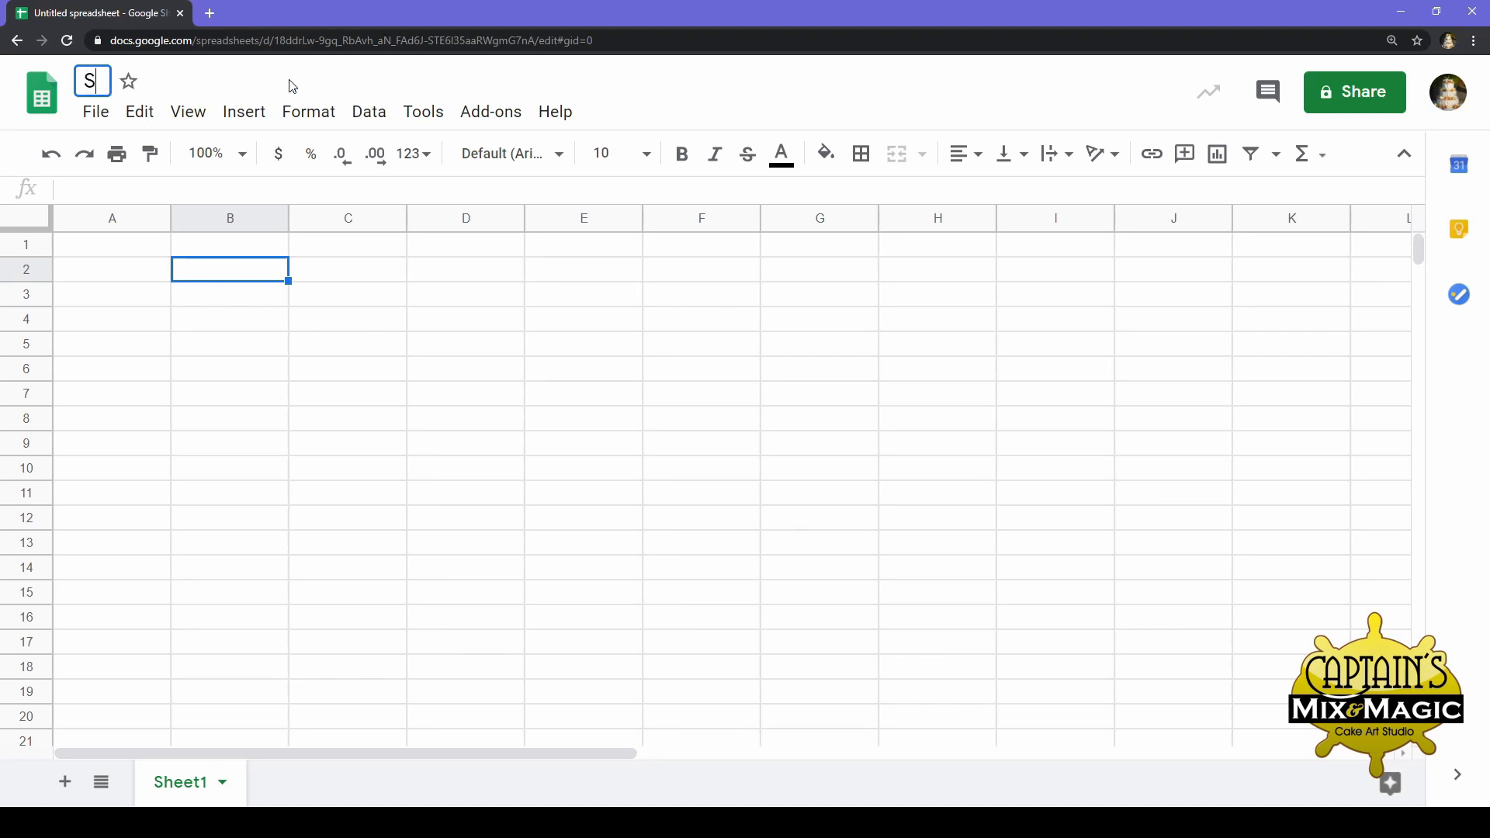
text(ugar Dough)
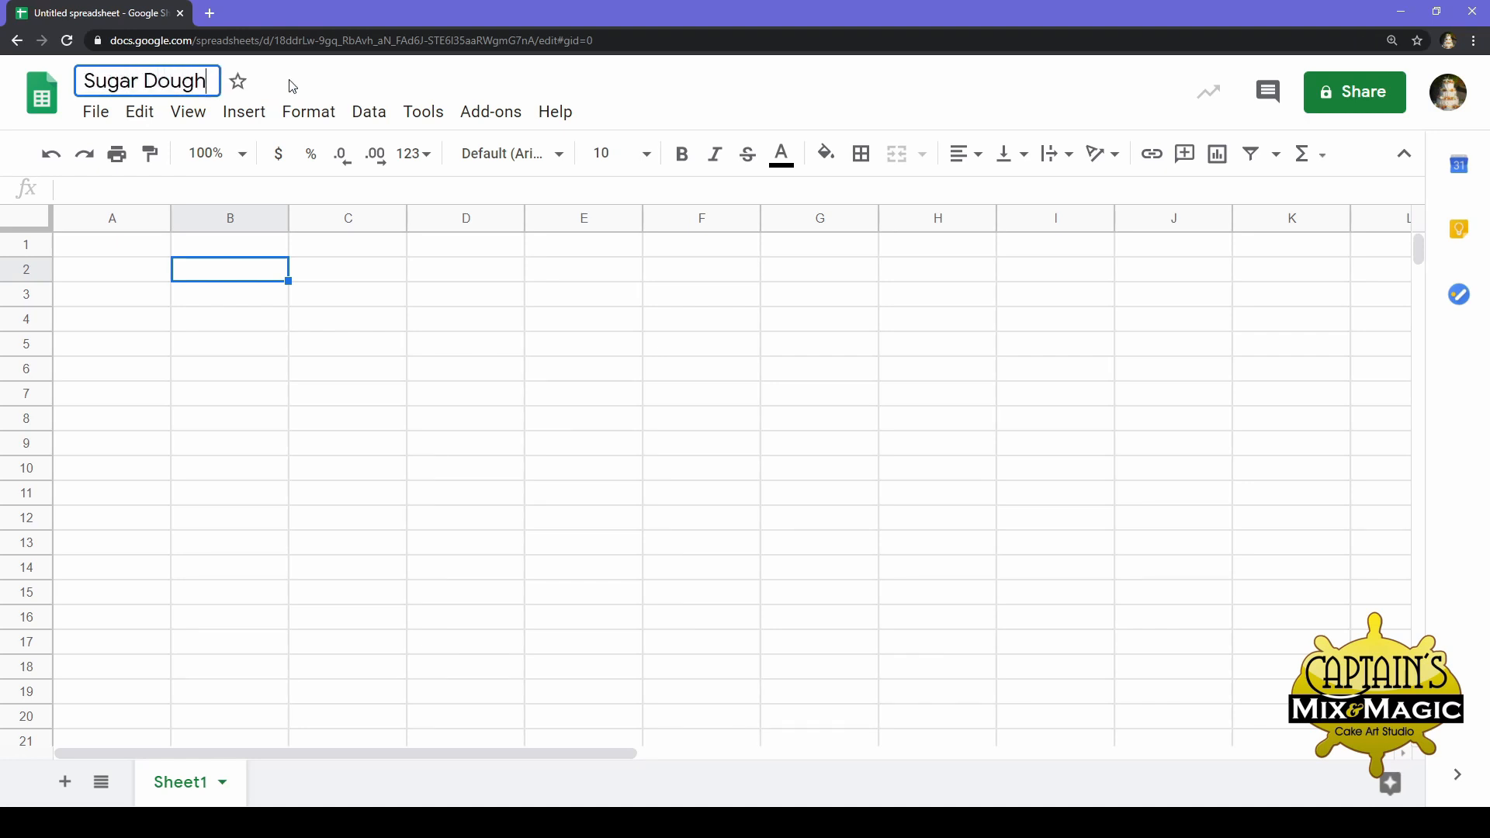
click(131, 400)
Enter the label Recipe Name in cell A1
click(166, 266)
click(166, 251)
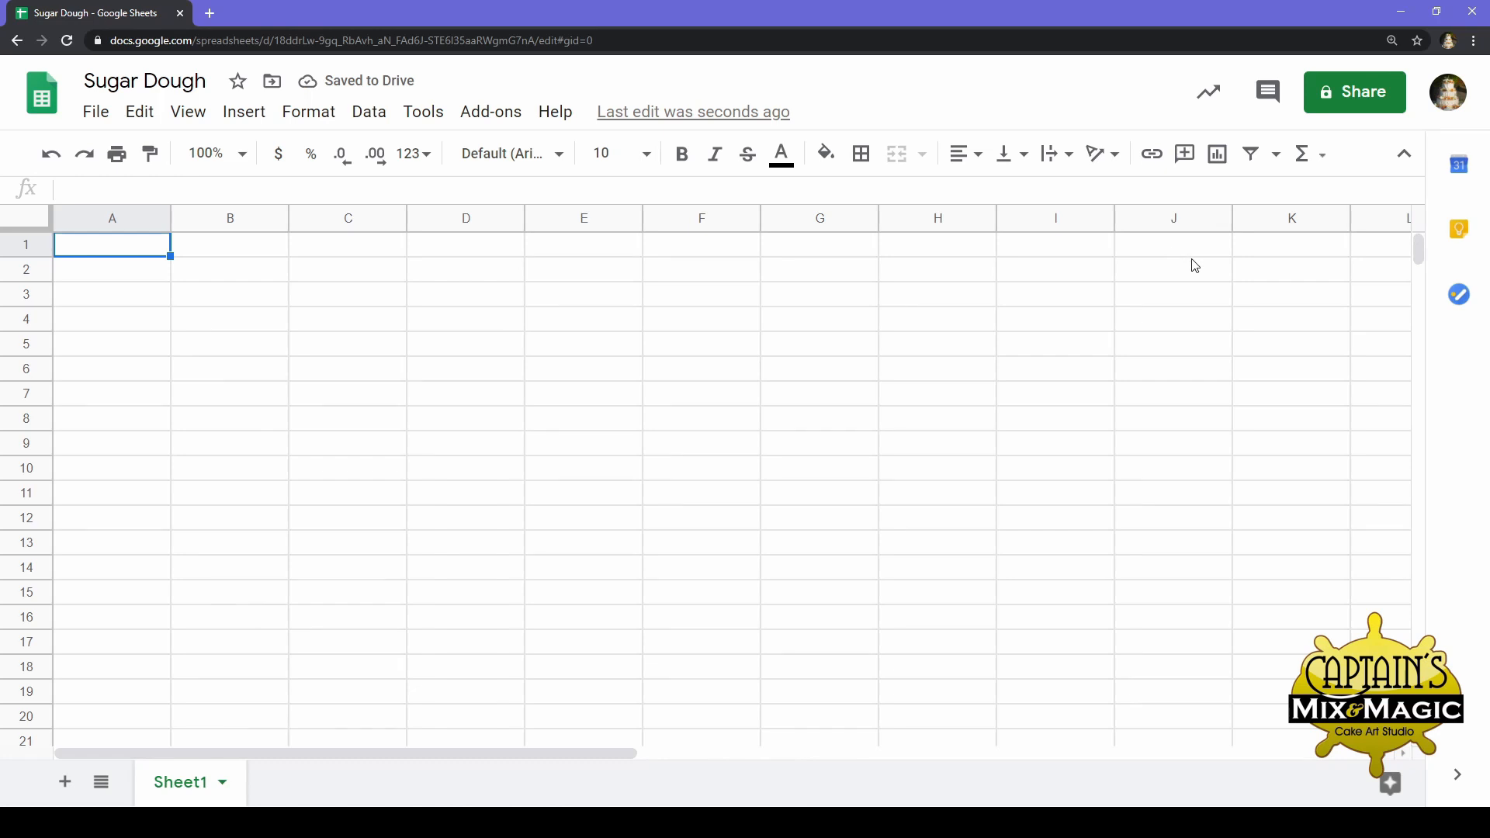
text(Recipe)
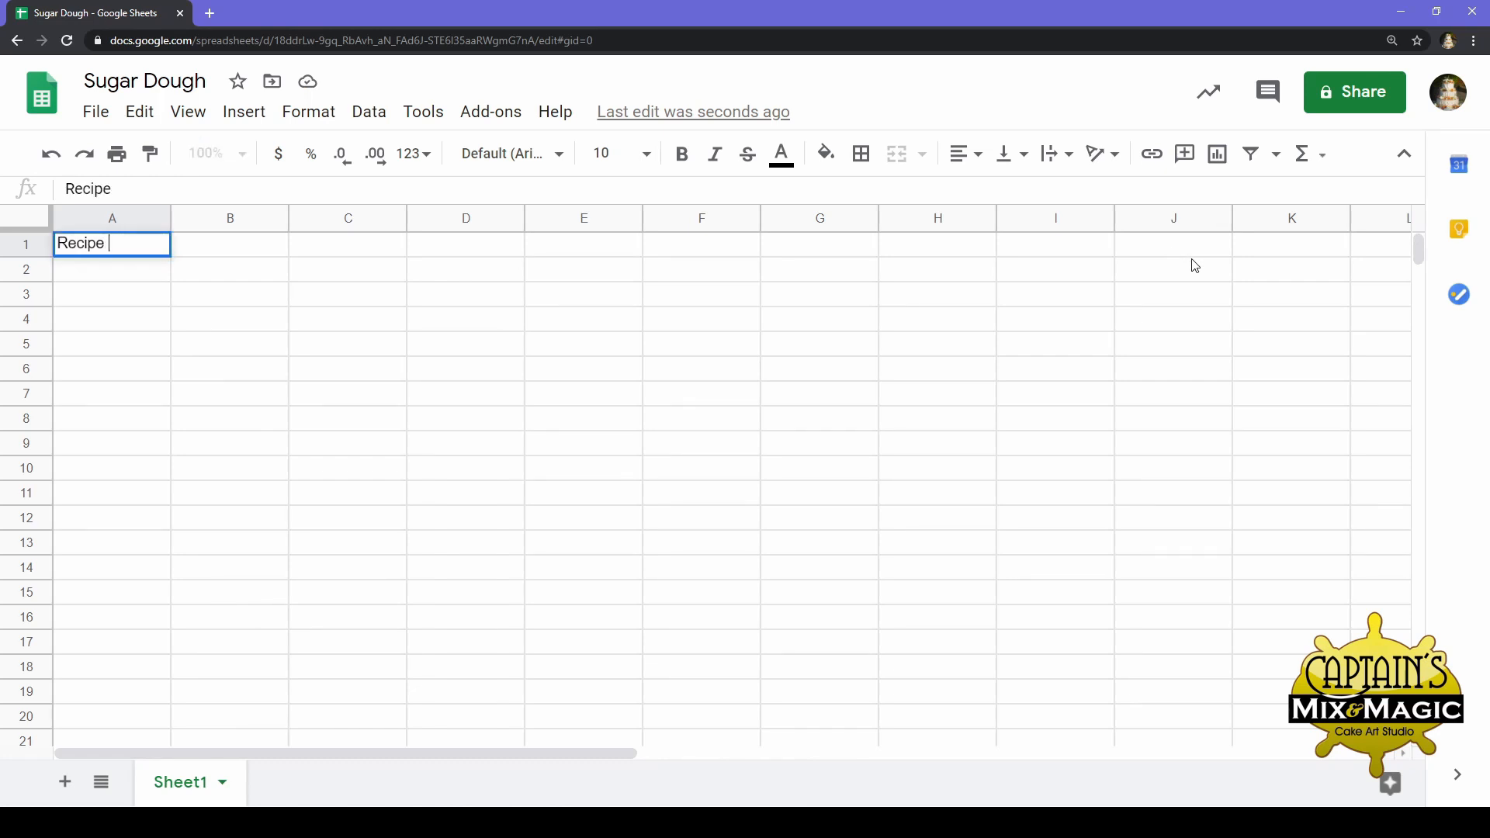
text( Name)
key(Tab)
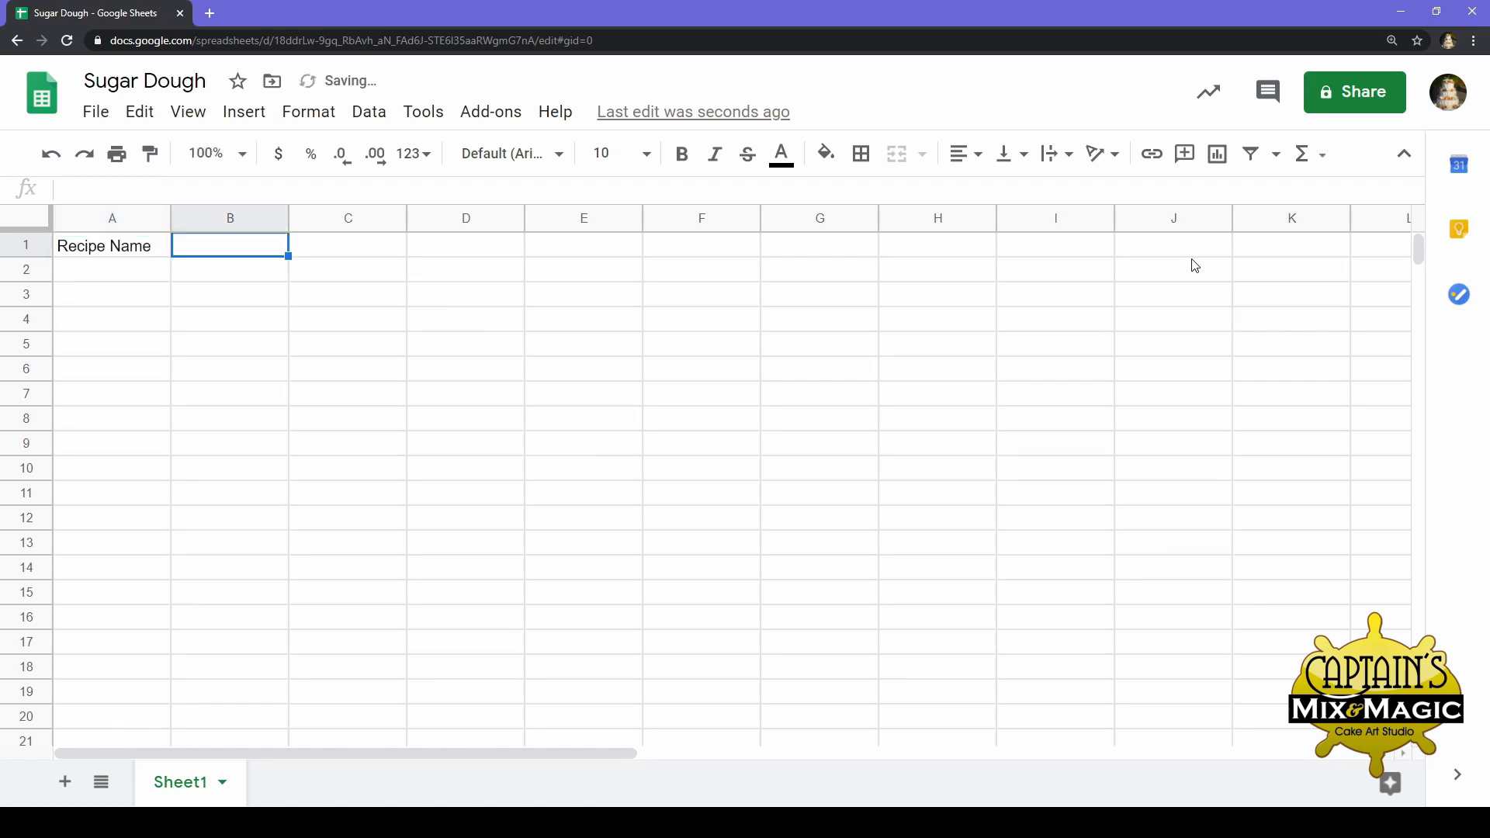
Enter Sugar Dough as the recipe name in cell B1
key(Tab)
key(Left)
text(Sugar)
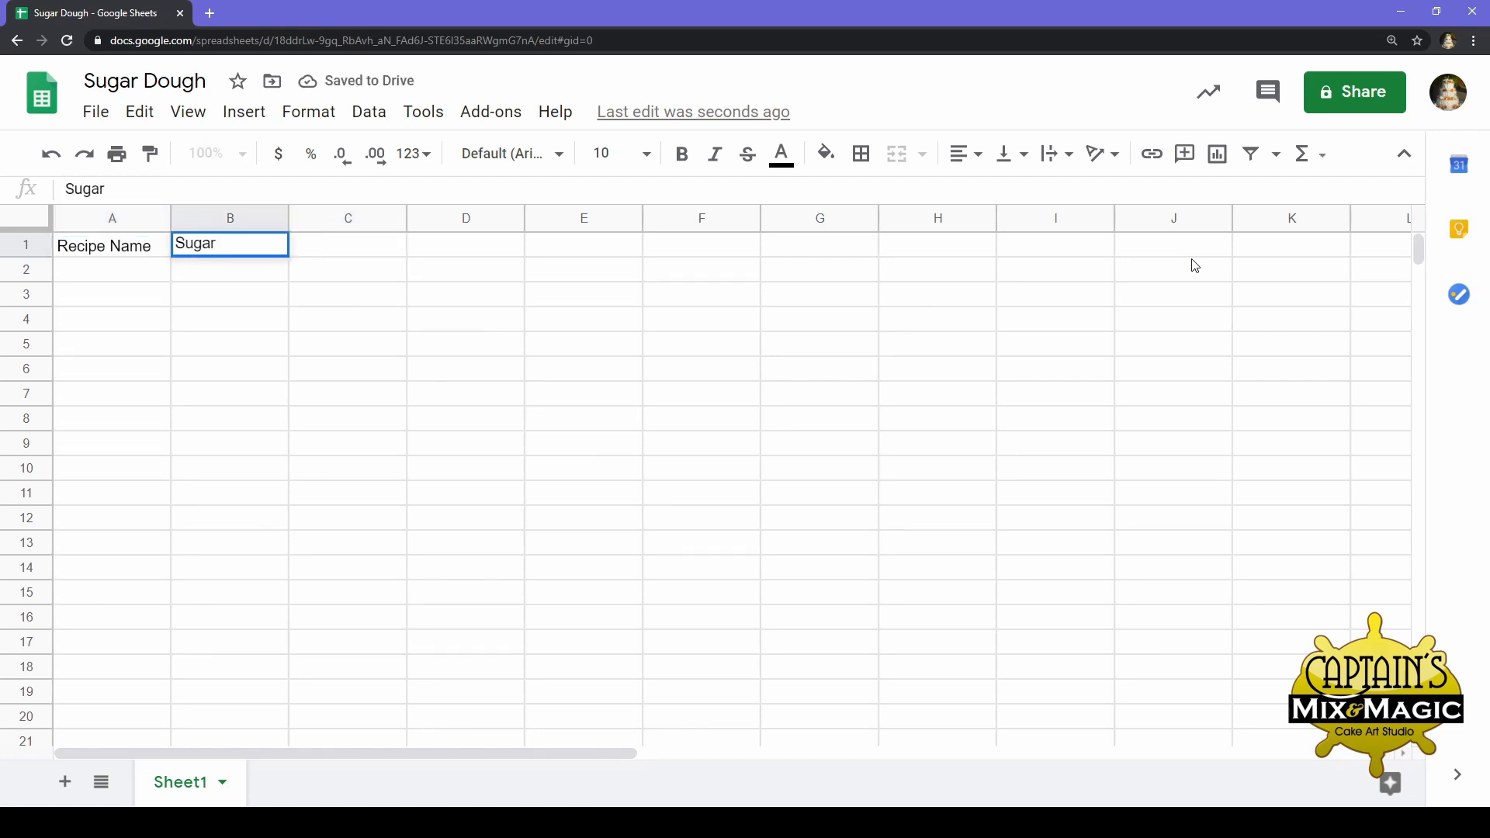
key(Return)
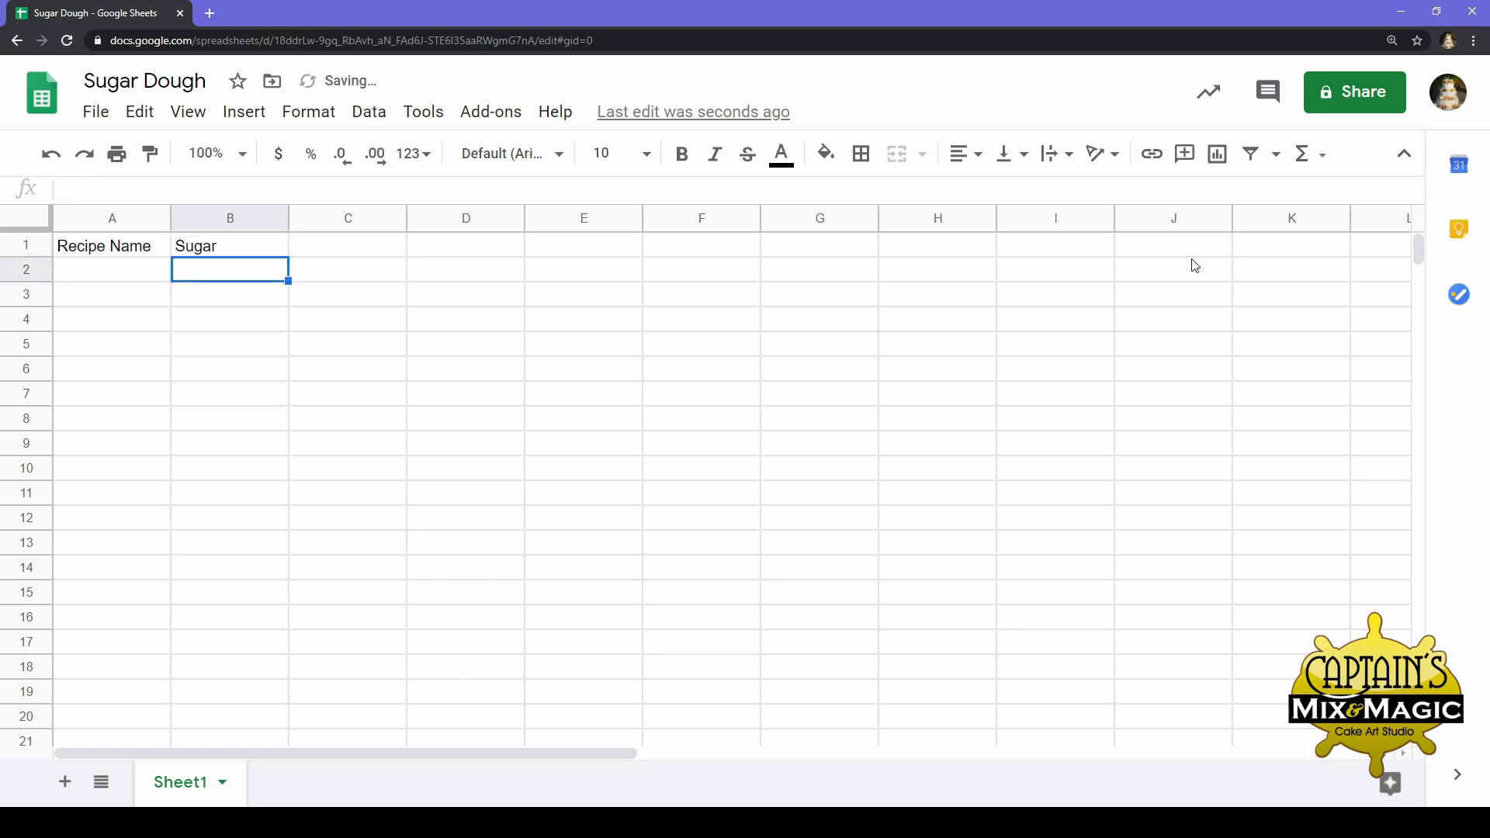
key(Up)
key(Return)
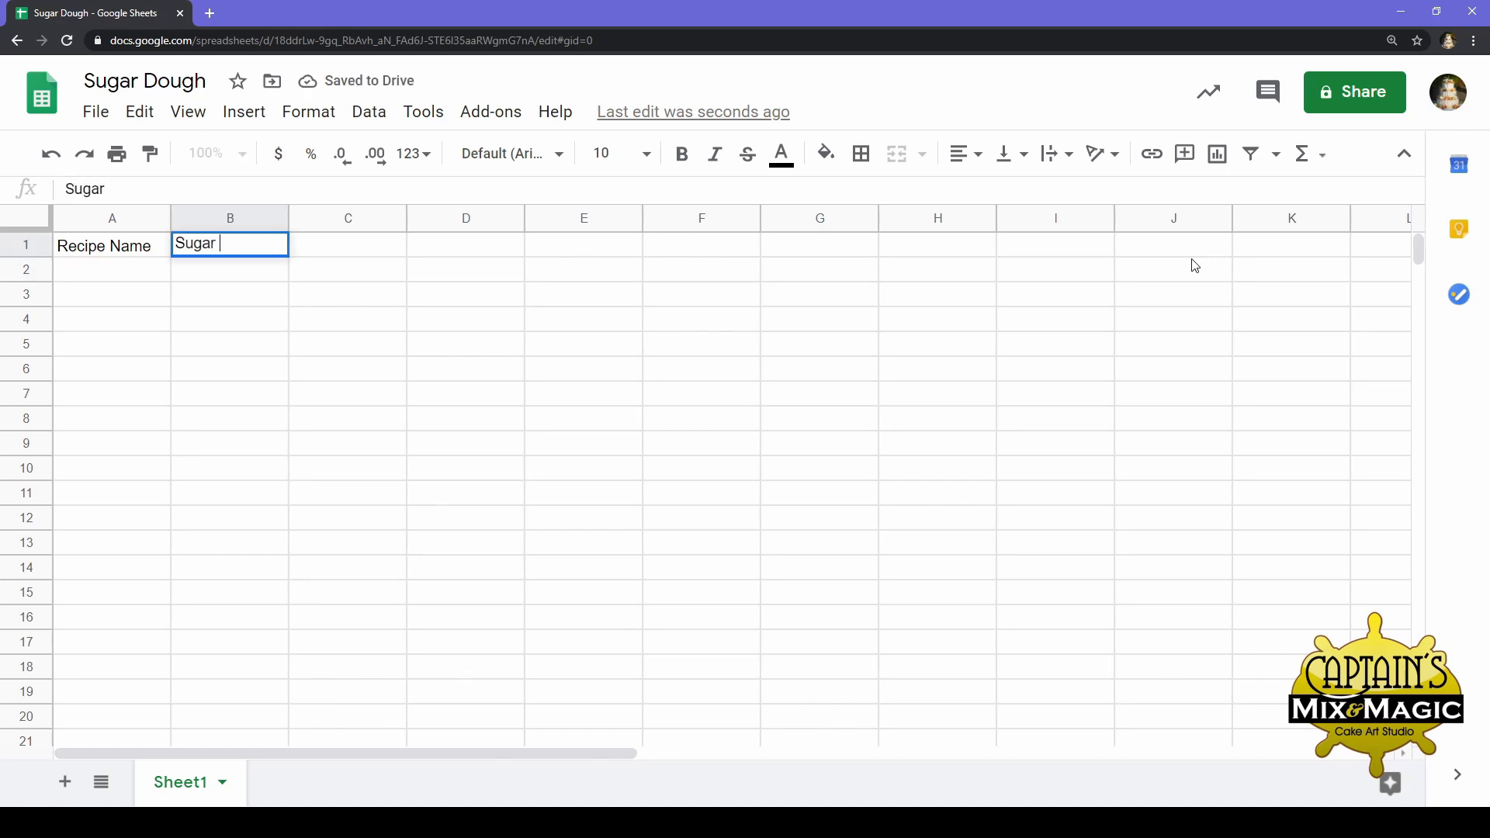
text(Dough)
key(Return)
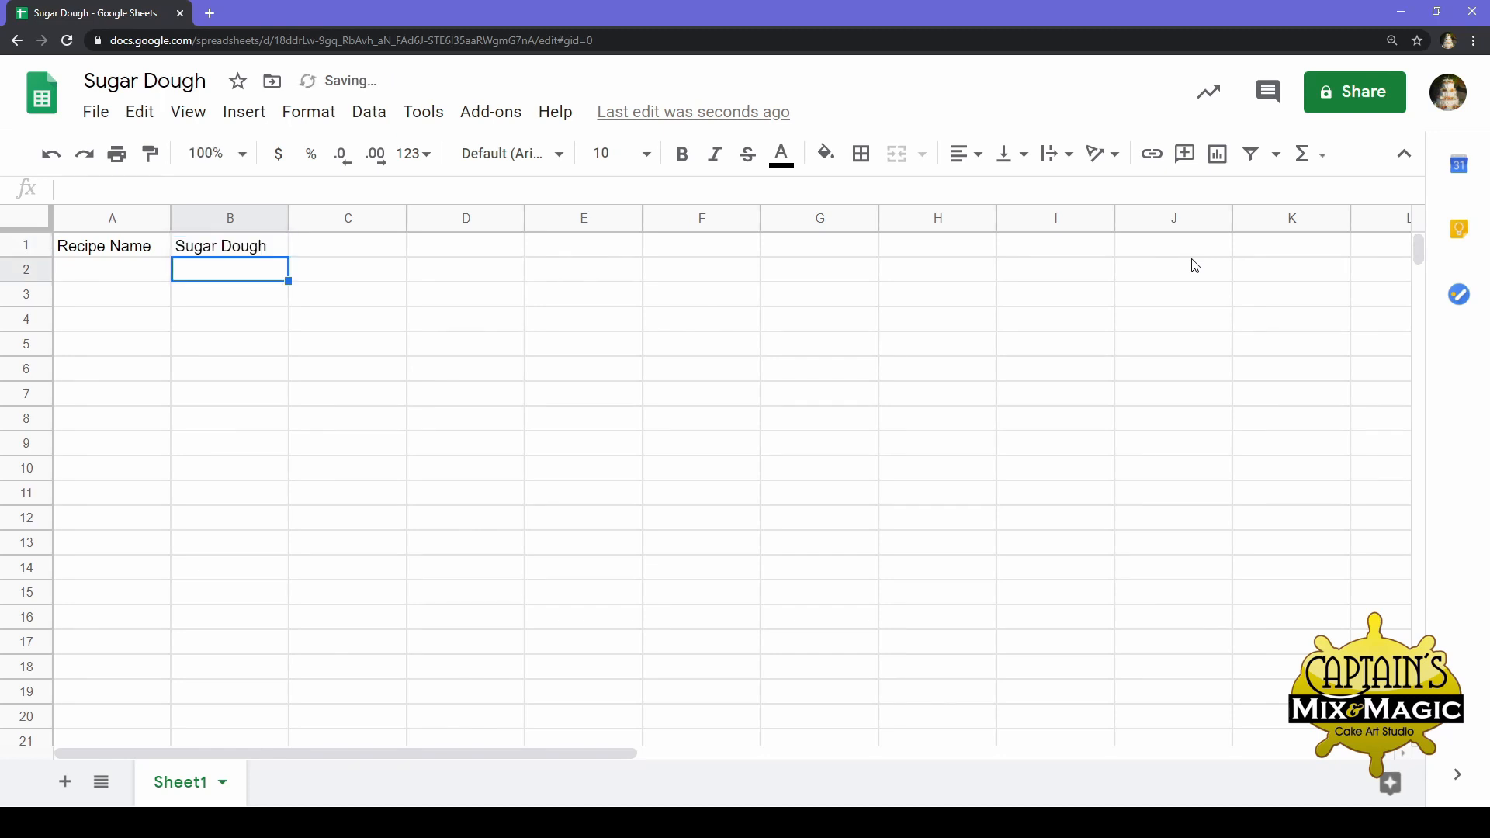
Add the labels Yield in cell A2 and Yield Cost in cell A3
key(Left)
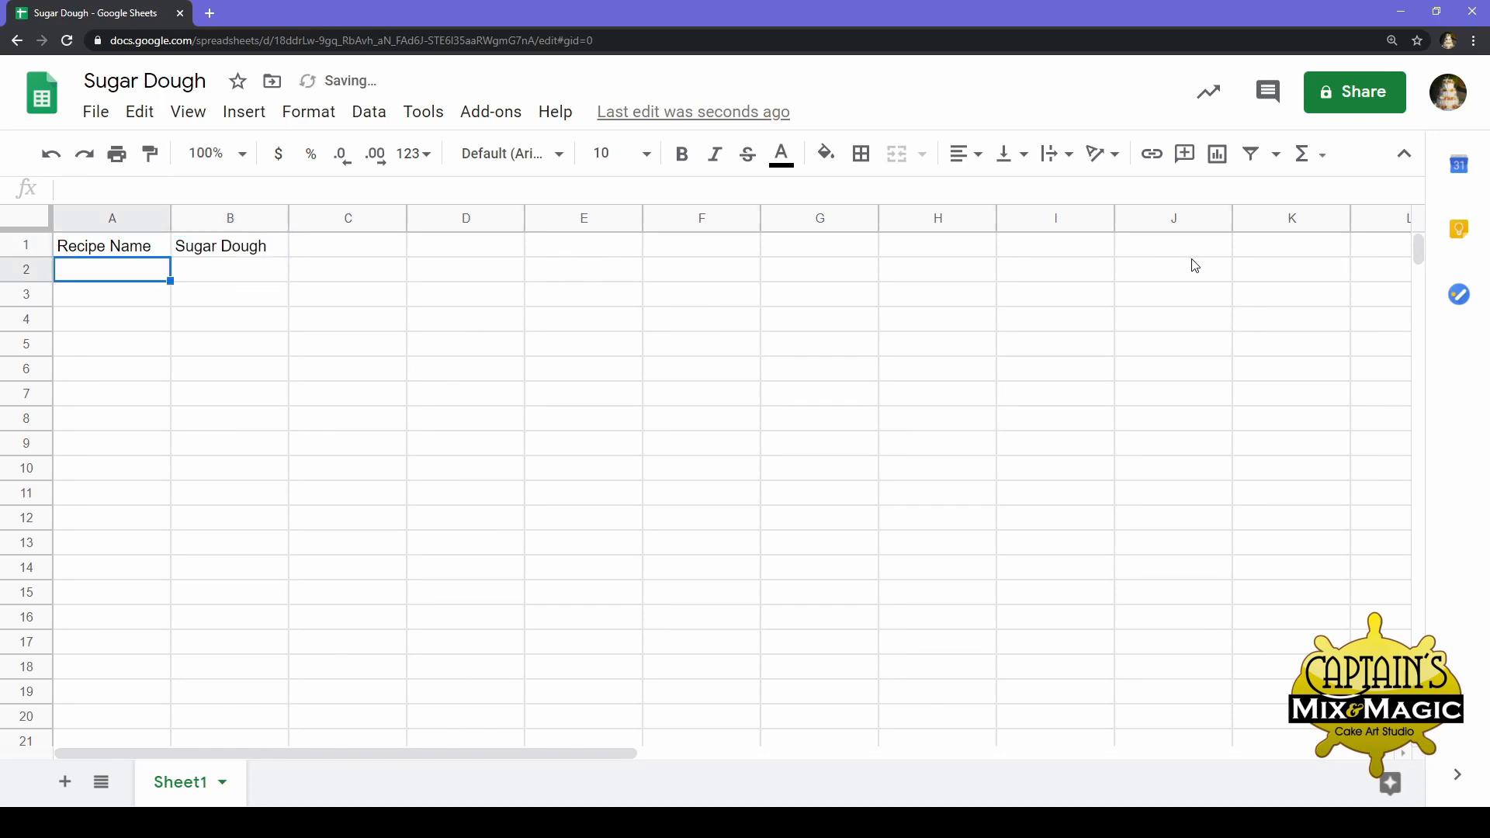
text(Yield)
key(Return)
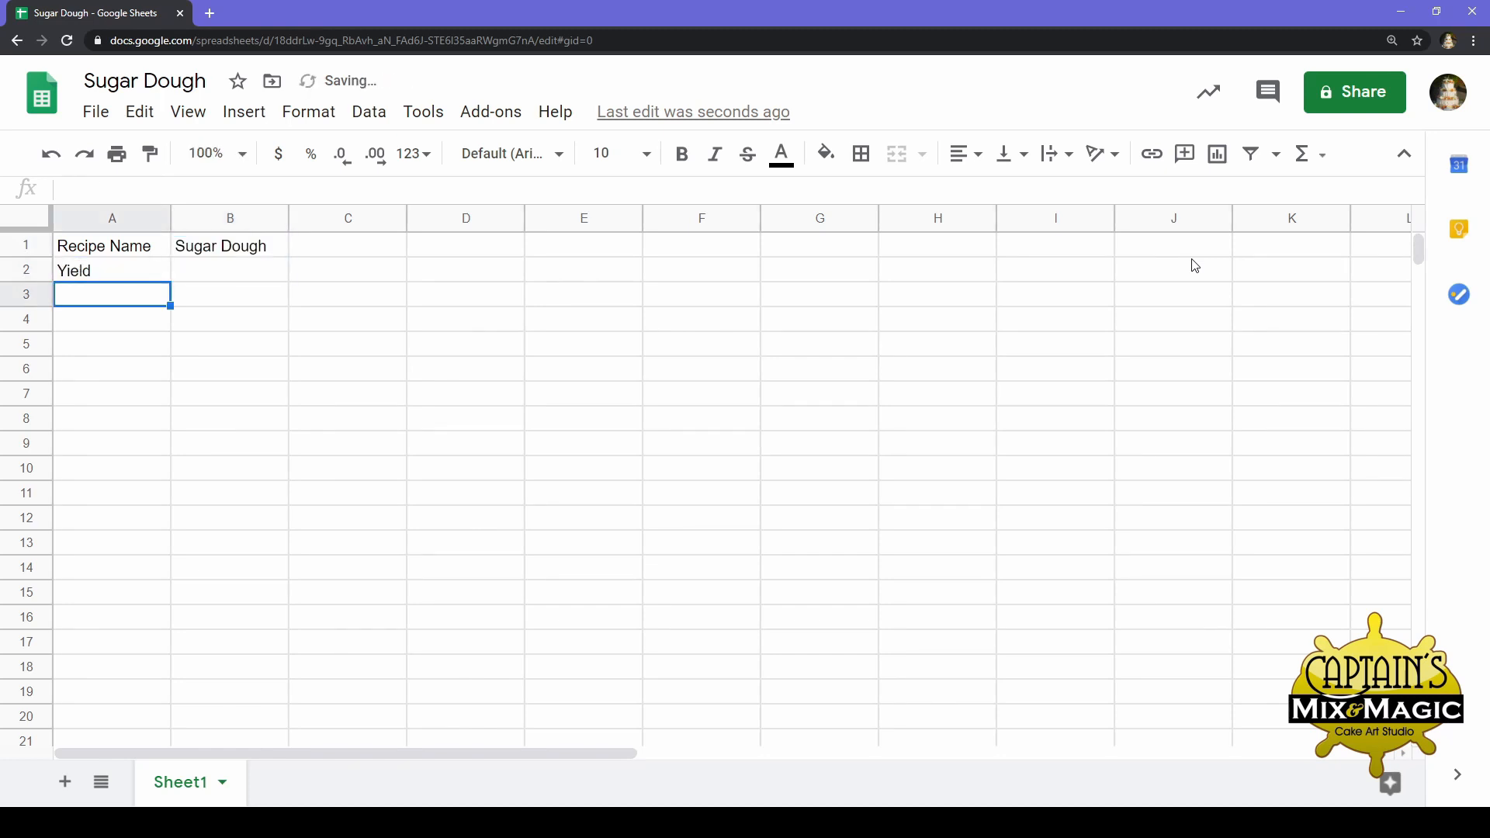
text(T)
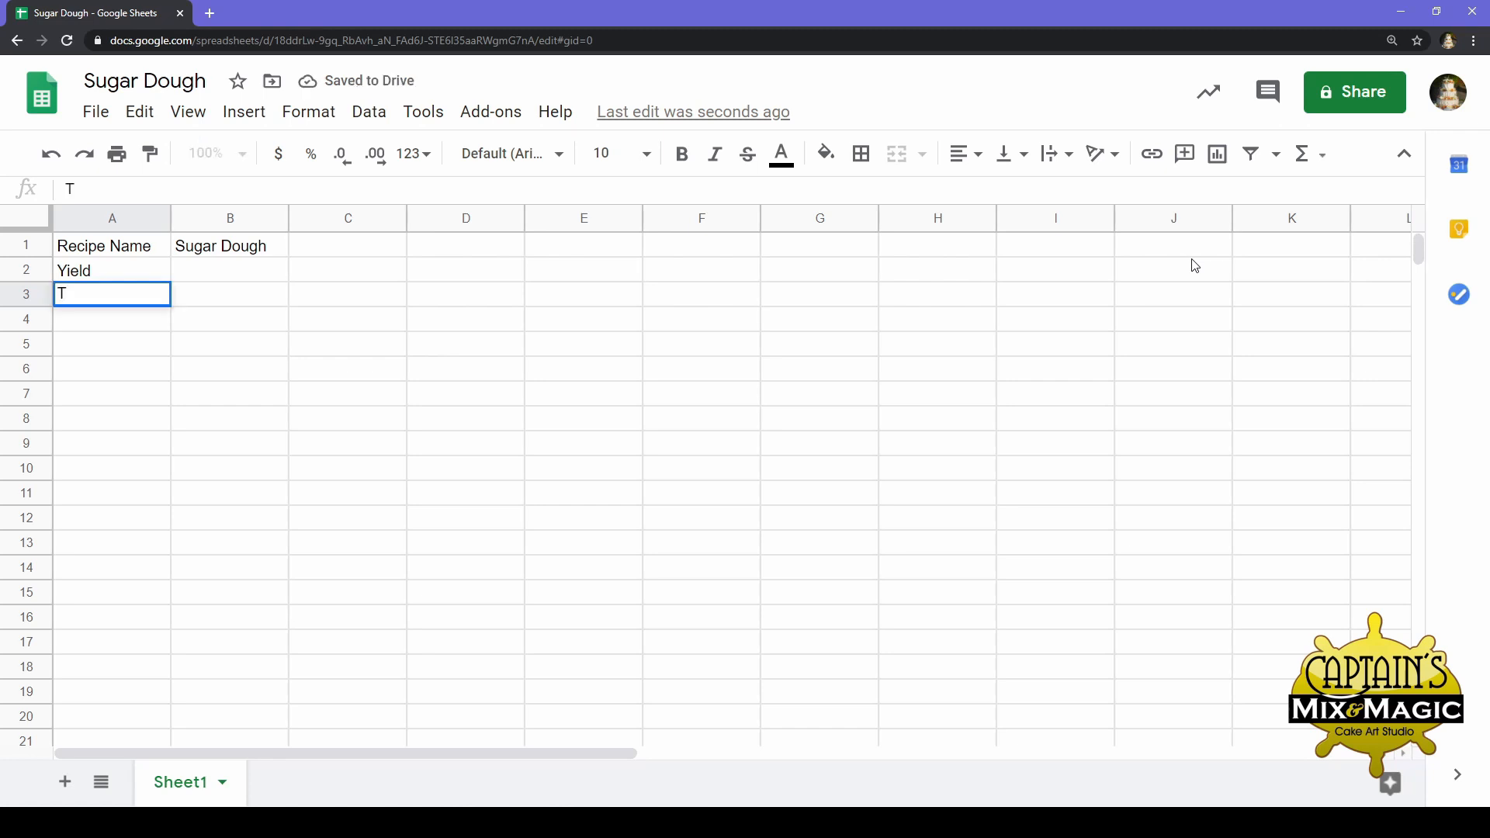
key(BackSpace)
text(Yield Cost)
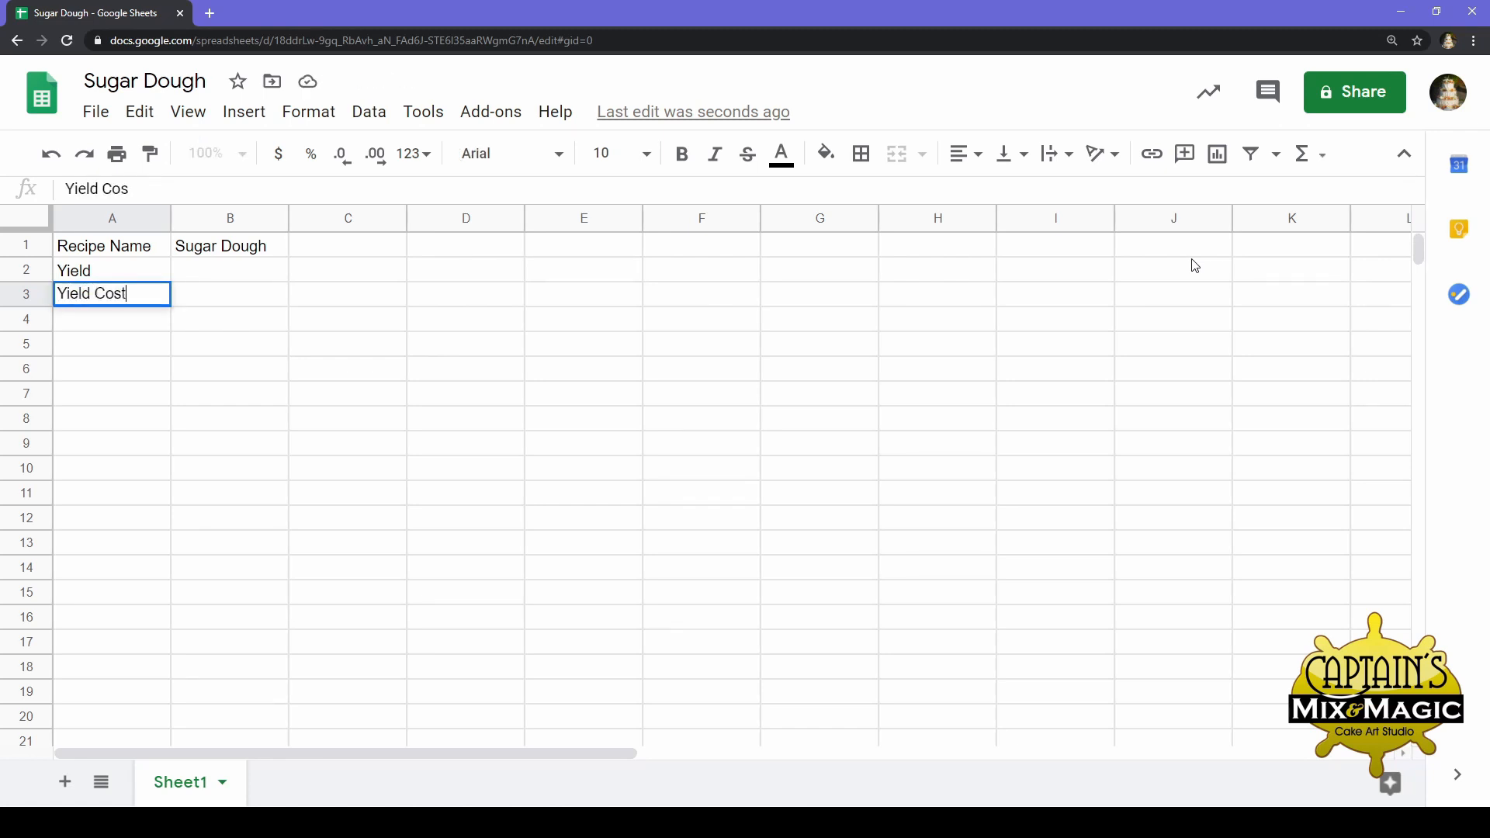
key(Return)
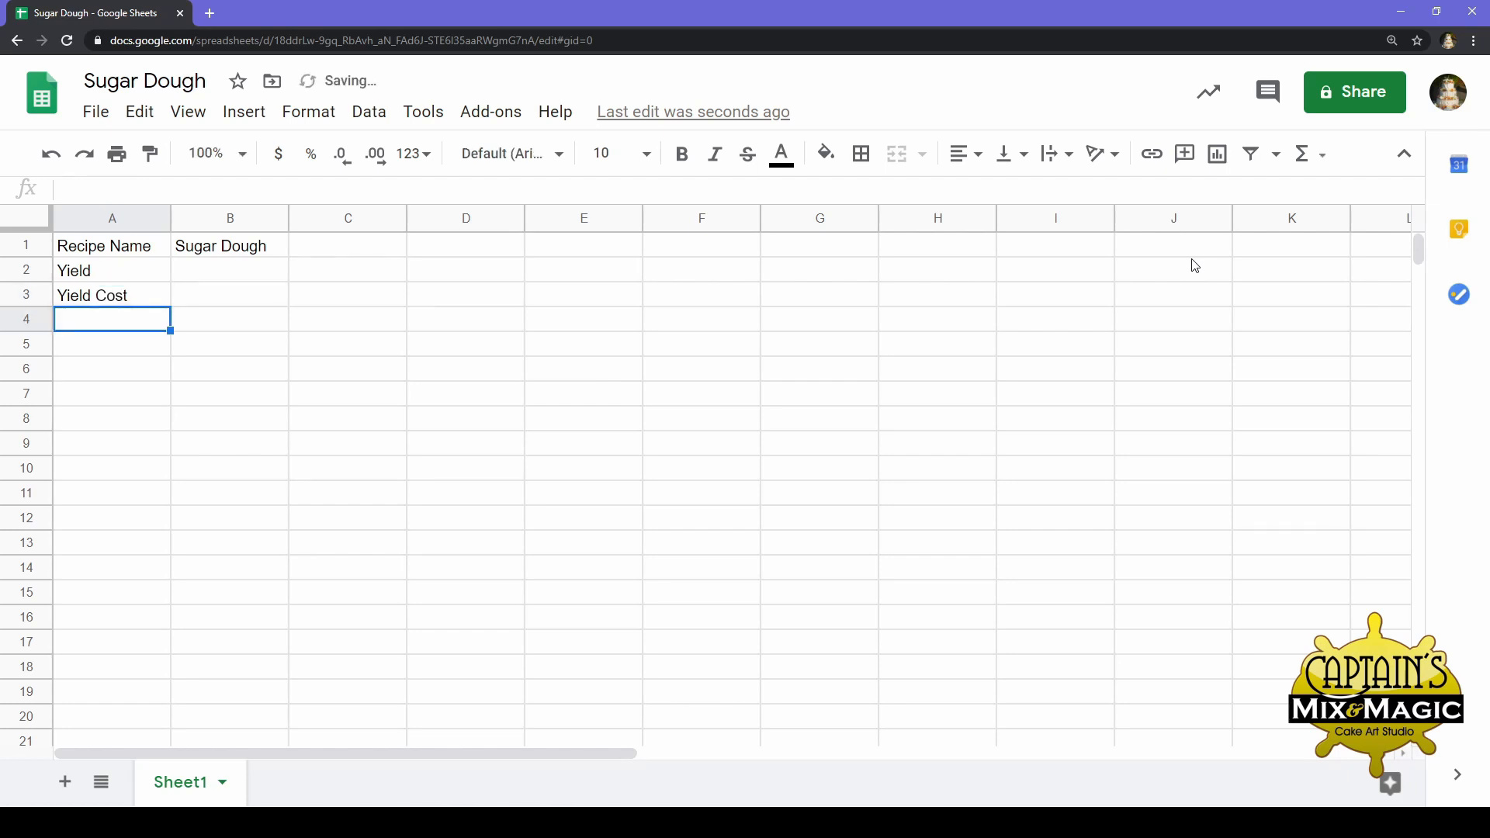
Add the labels Portion Size in cell A4 and Partion Cost in cell A5
text(Portion)
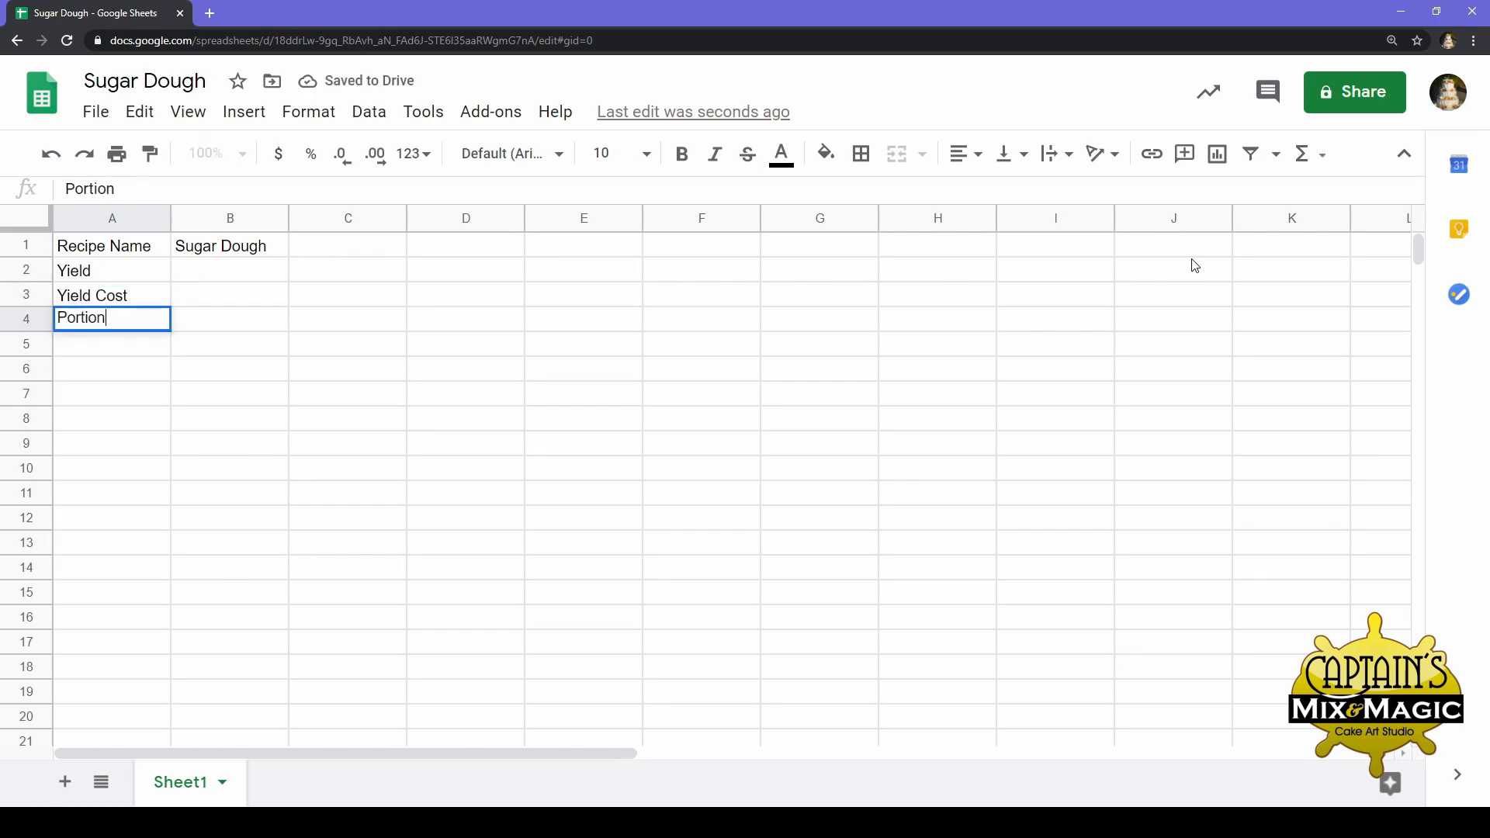
text( Size)
key(Return)
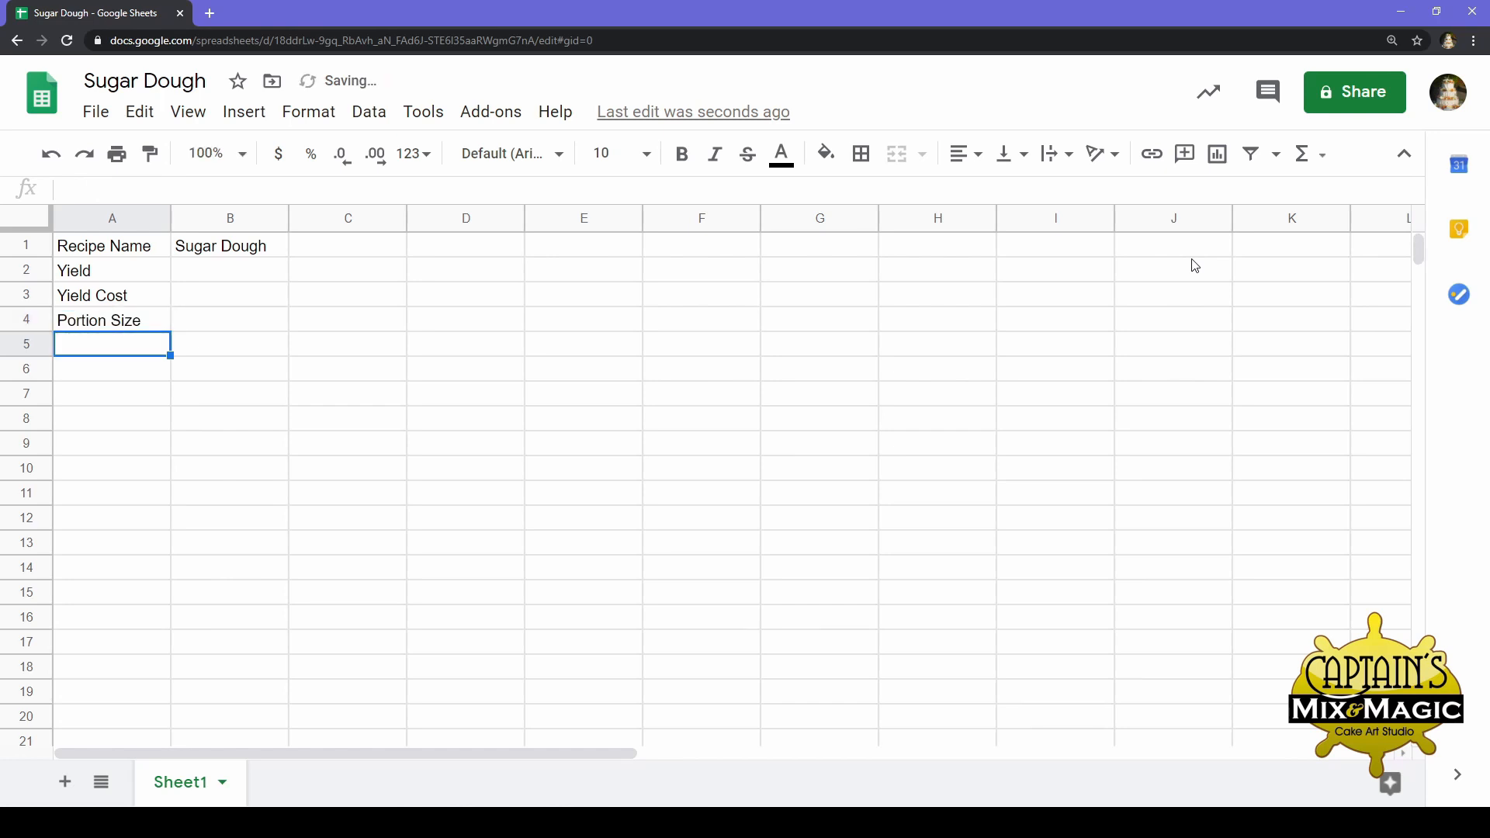
text(Part)
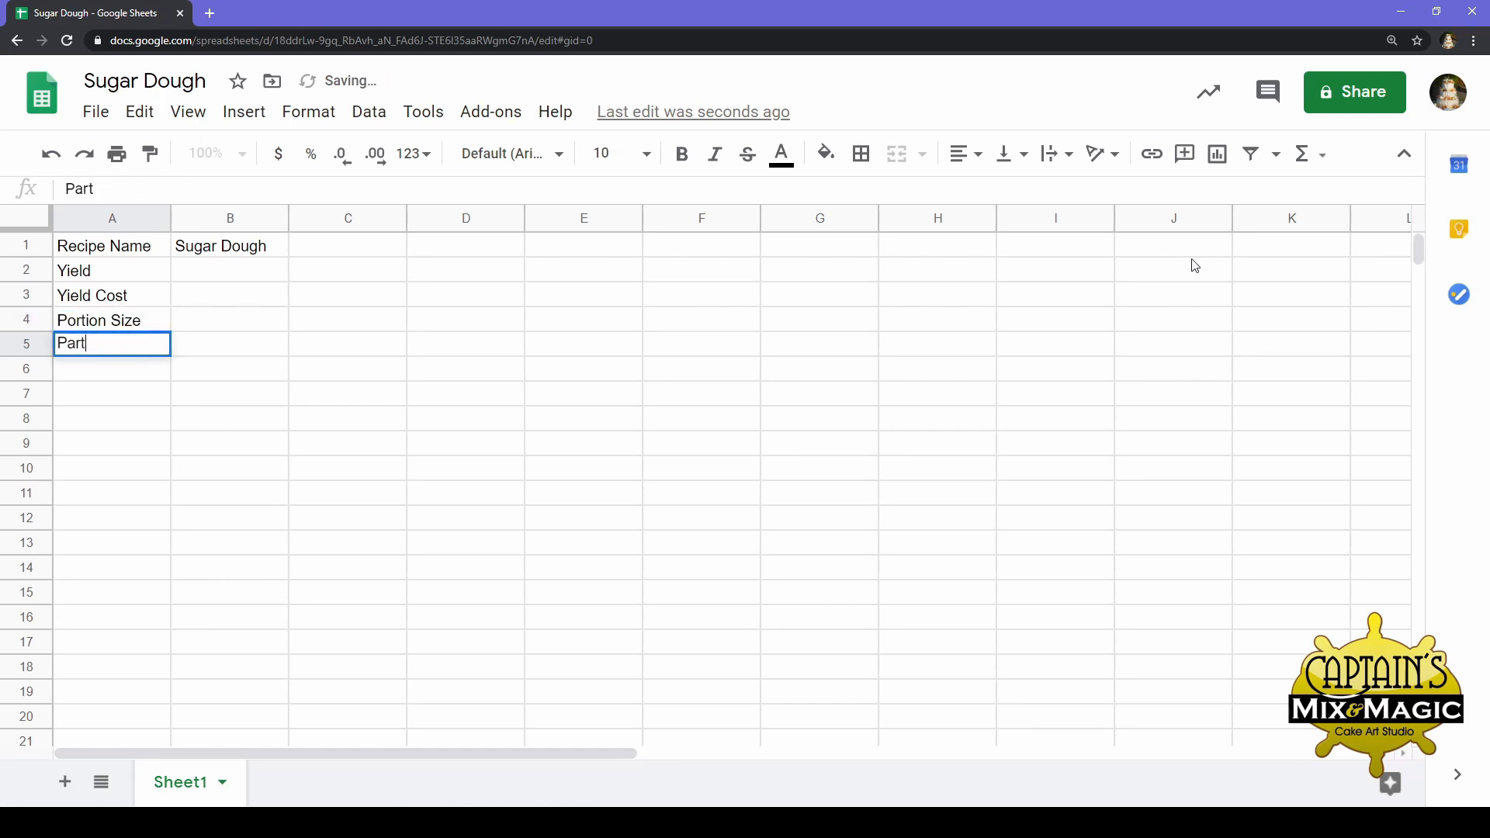
text(ion Cost)
key(Return)
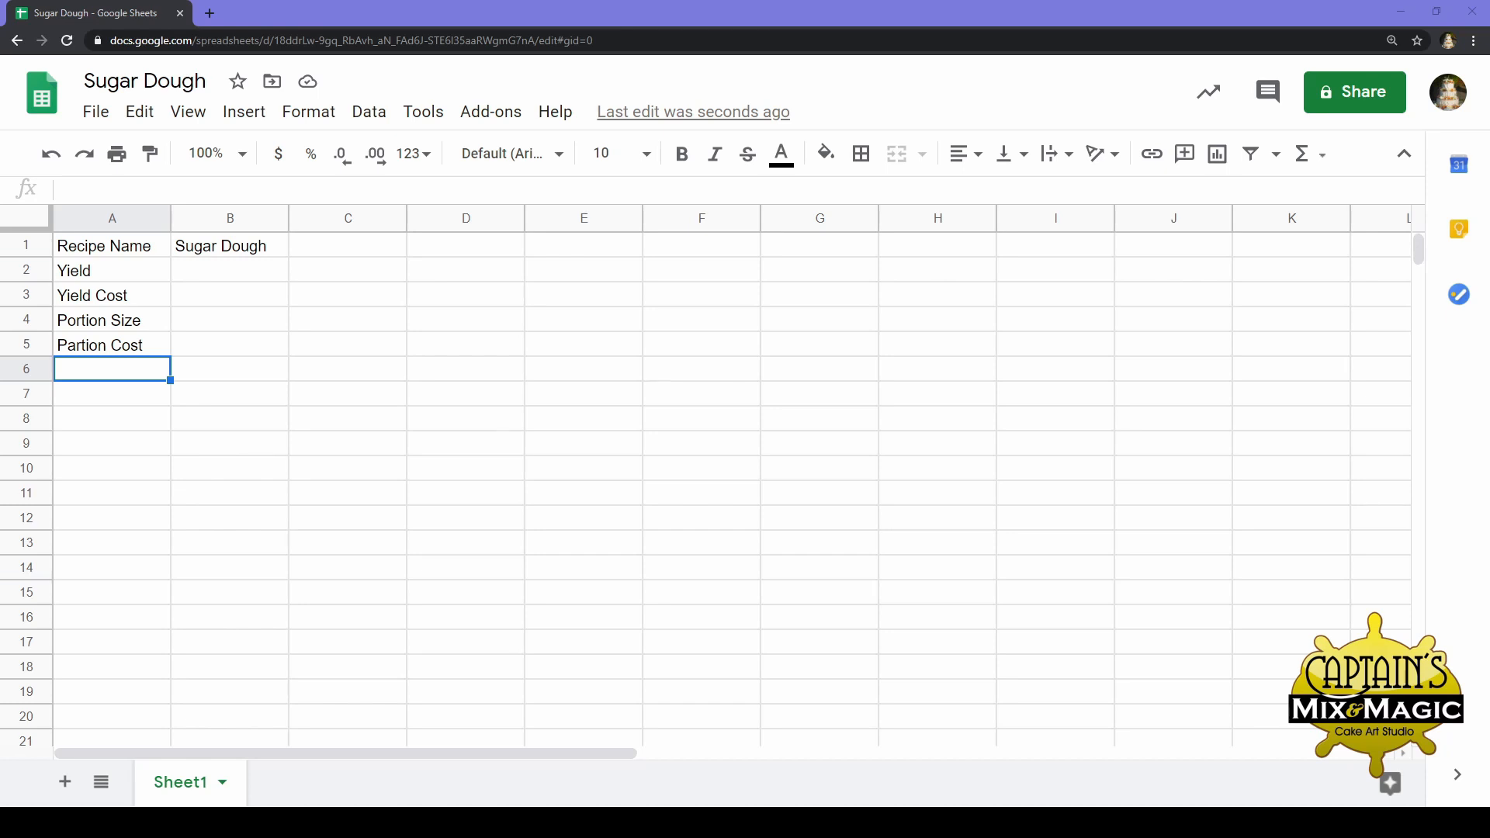
click(310, 354)
click(246, 268)
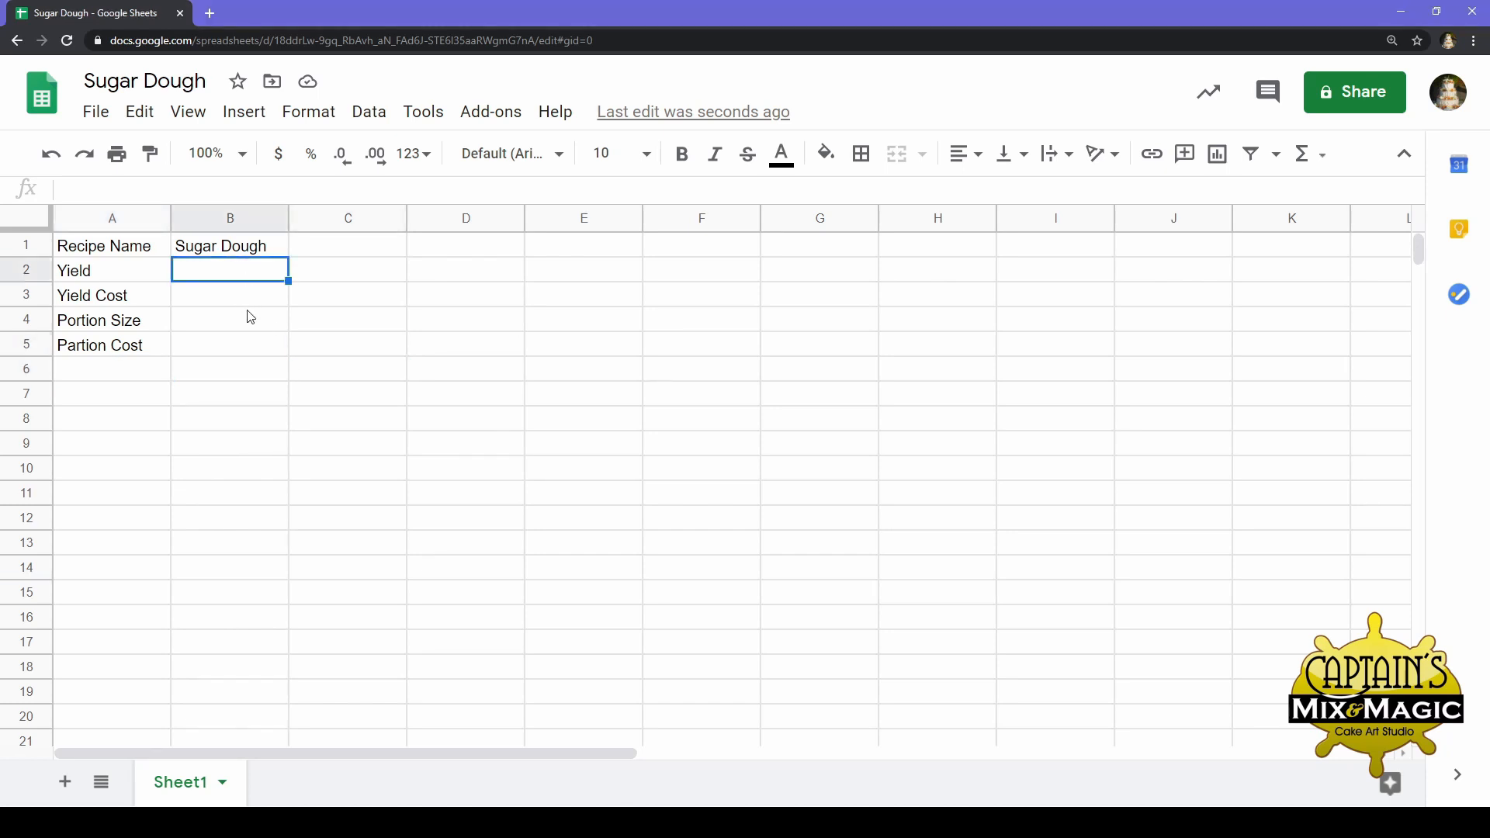
click(252, 350)
click(259, 329)
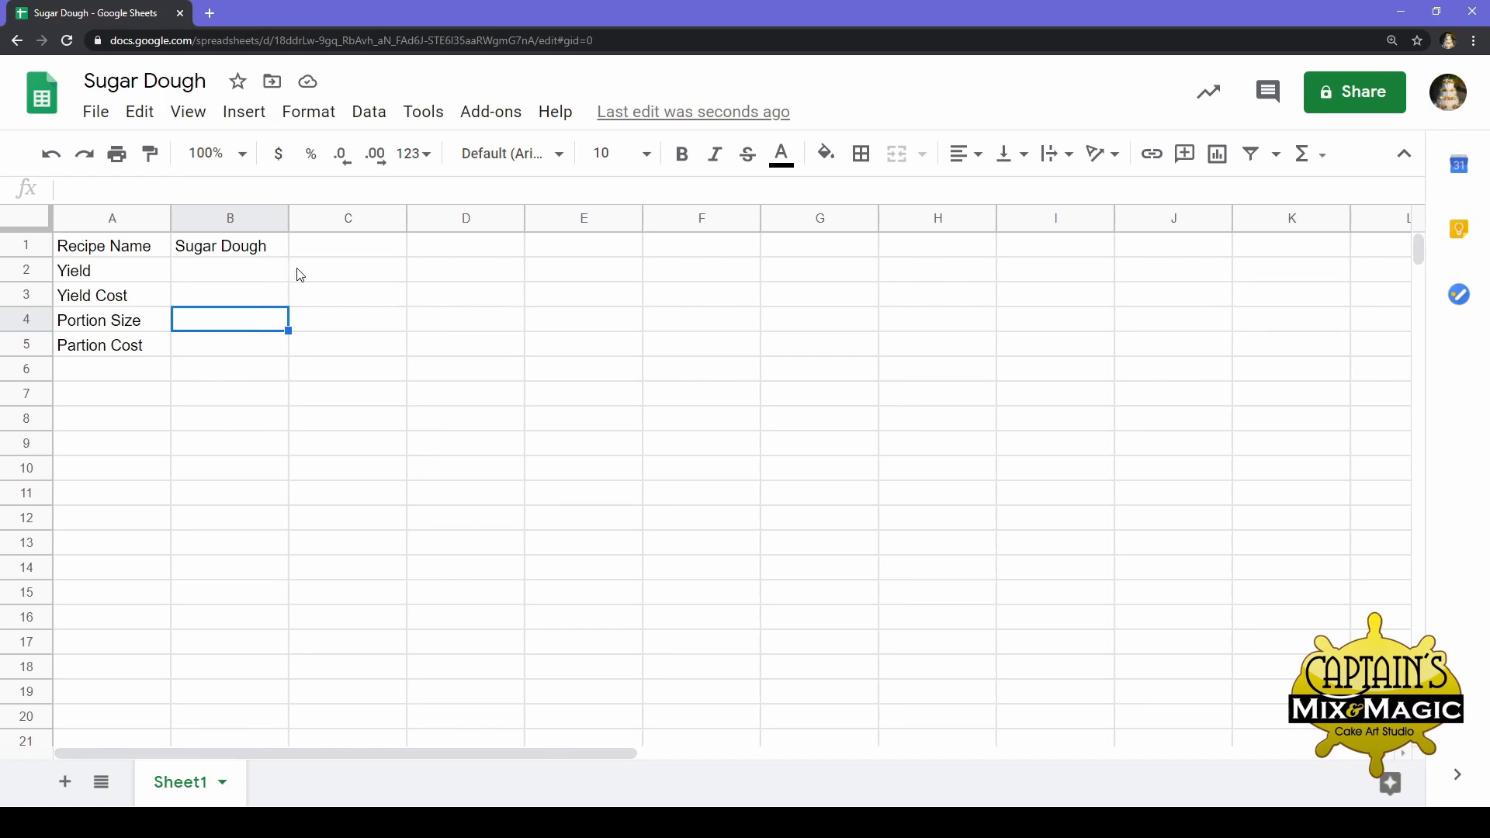
click(485, 351)
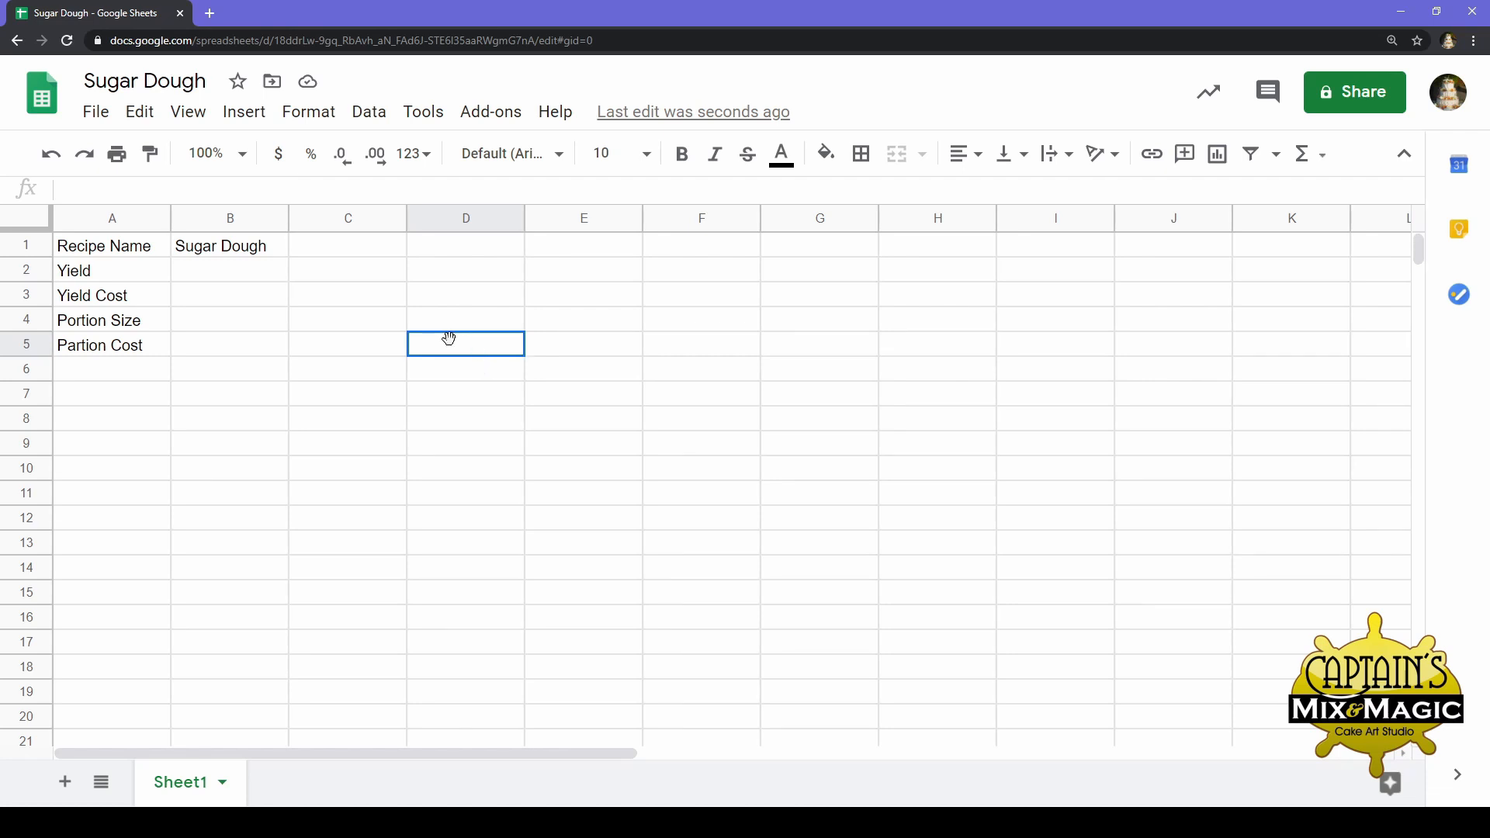
mouse_move(448, 336)
mouse_down()
mouse_move(399, 386)
mouse_move(439, 351)
mouse_up()
click(225, 272)
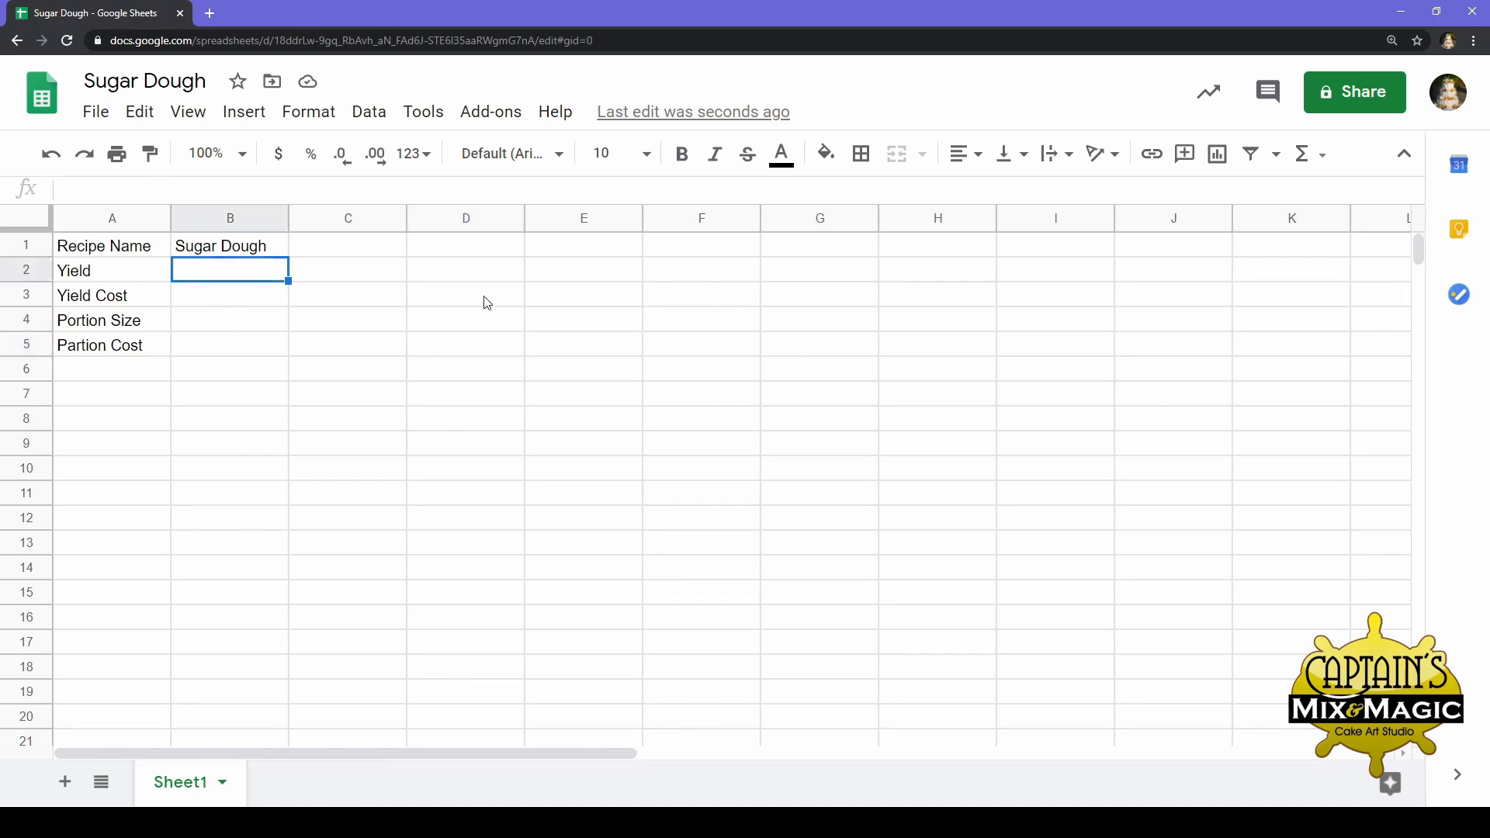
click(515, 276)
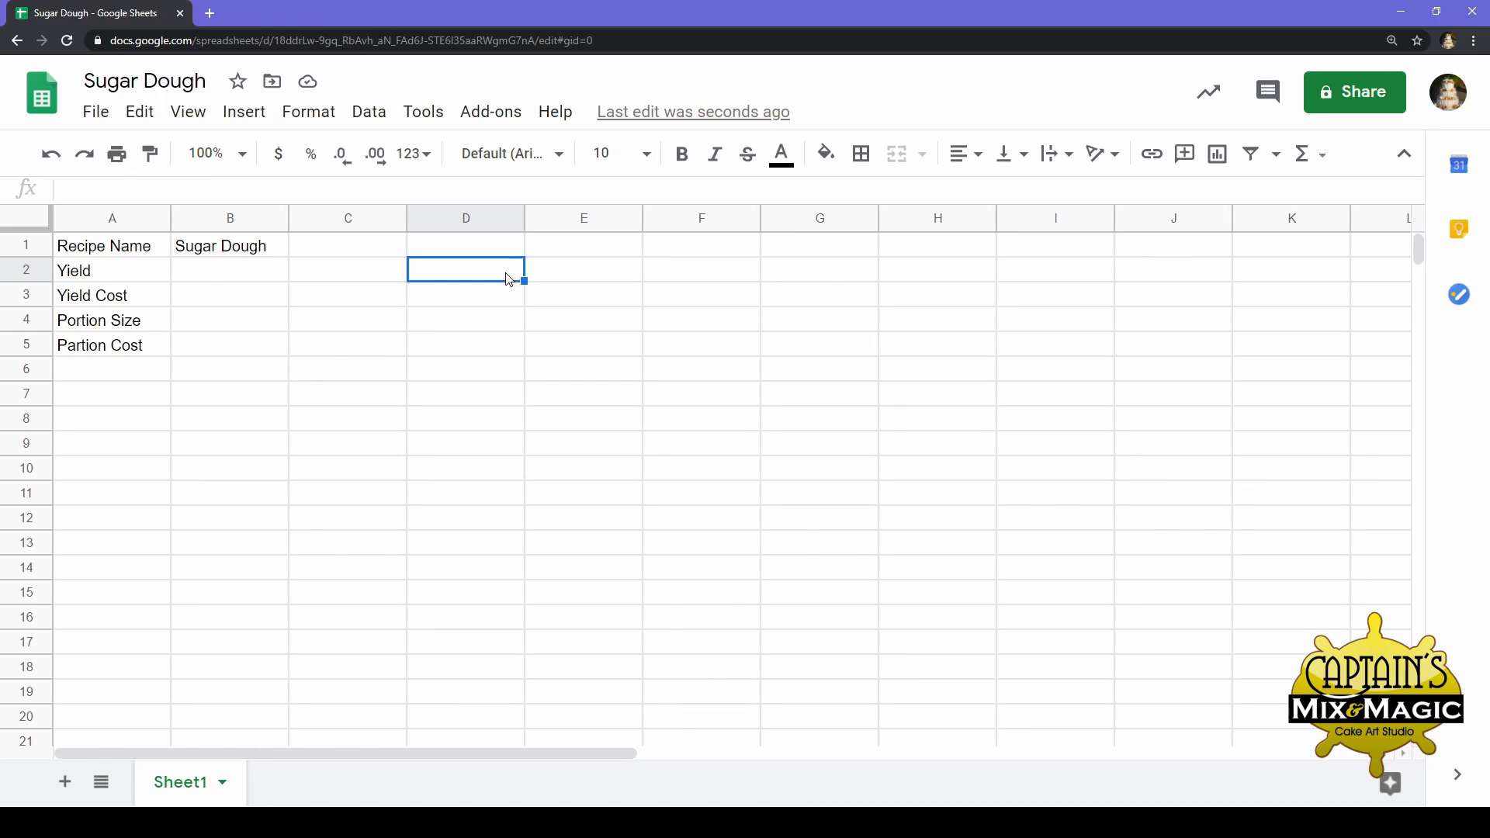
key(Left)
key(Right)
click(492, 321)
Enter the sample numbers 486 in cell D2 and 512 in cell D3
click(495, 278)
text(4856)
key(Return)
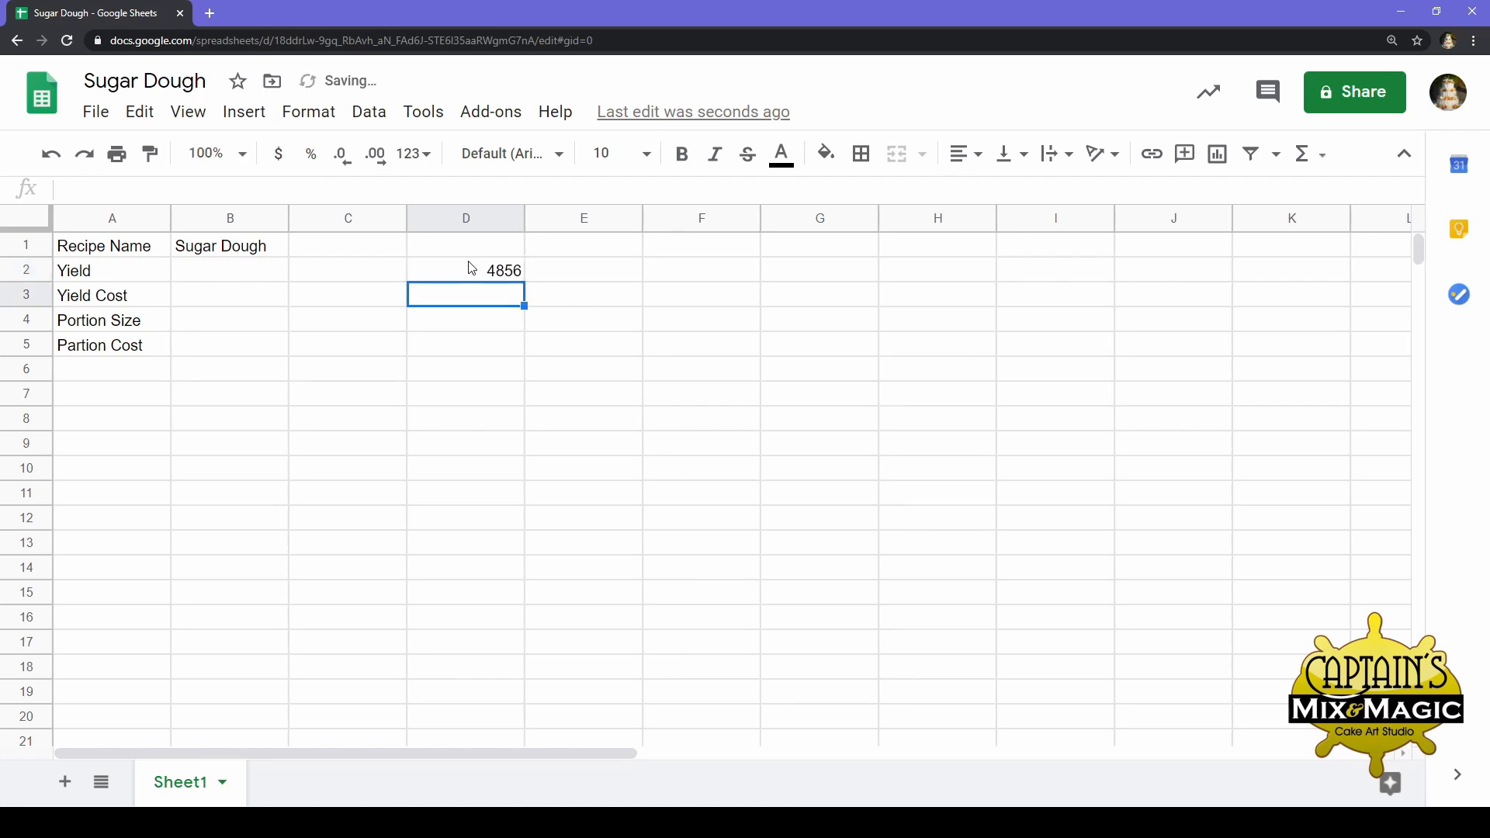
click(468, 279)
text(486)
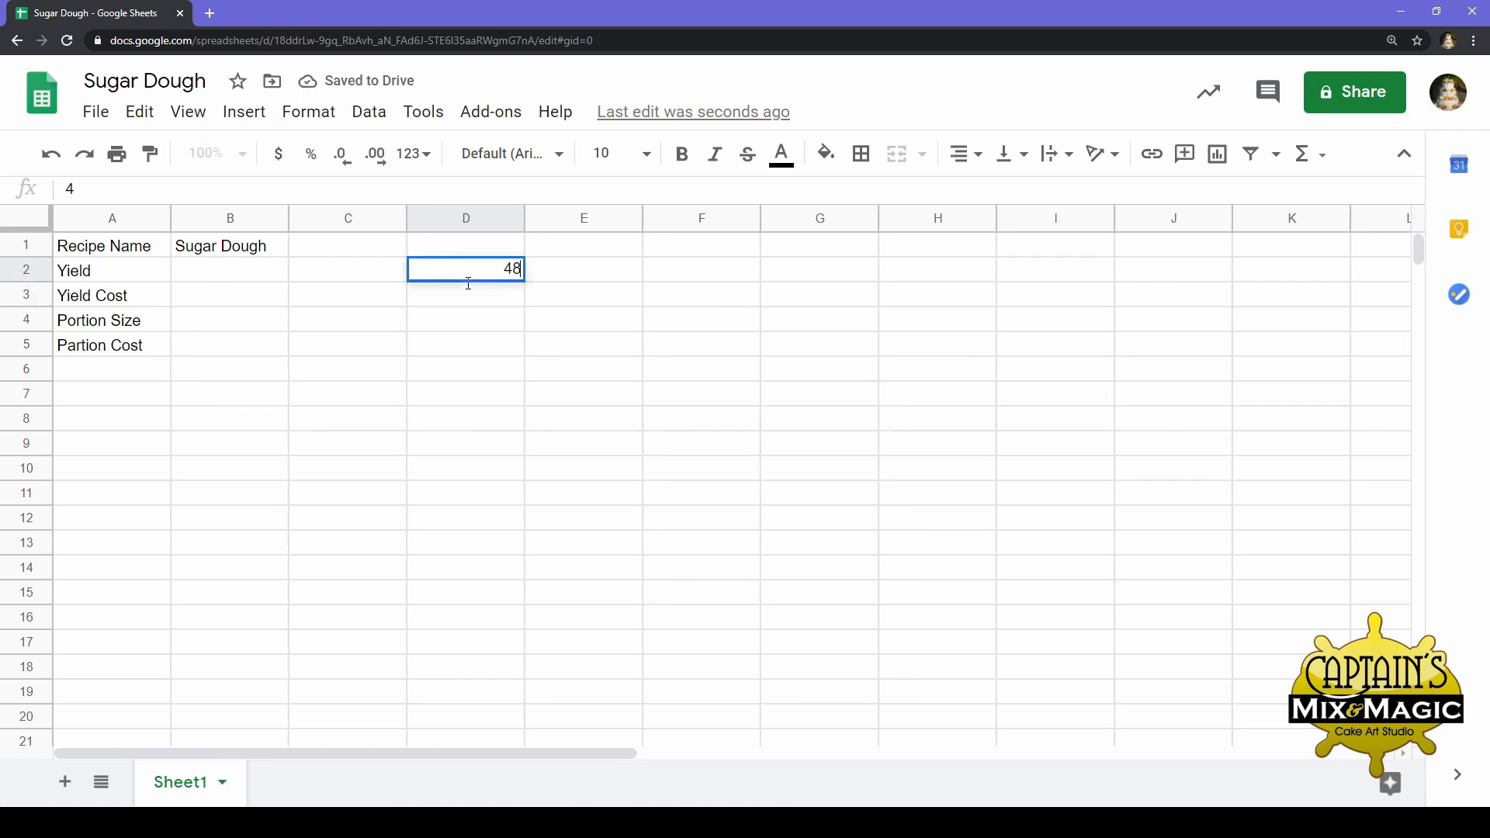
click(474, 309)
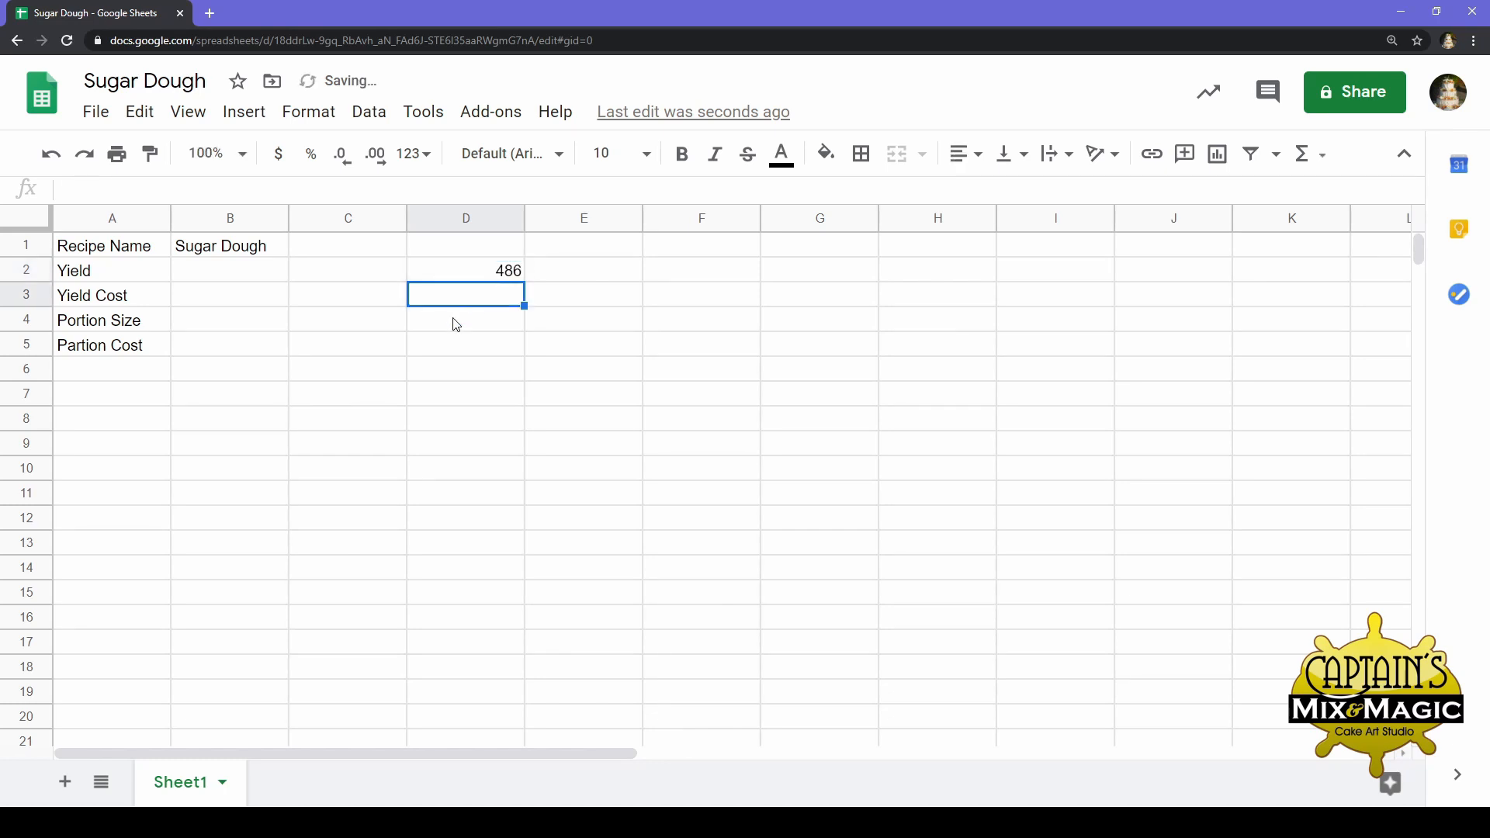
text(512)
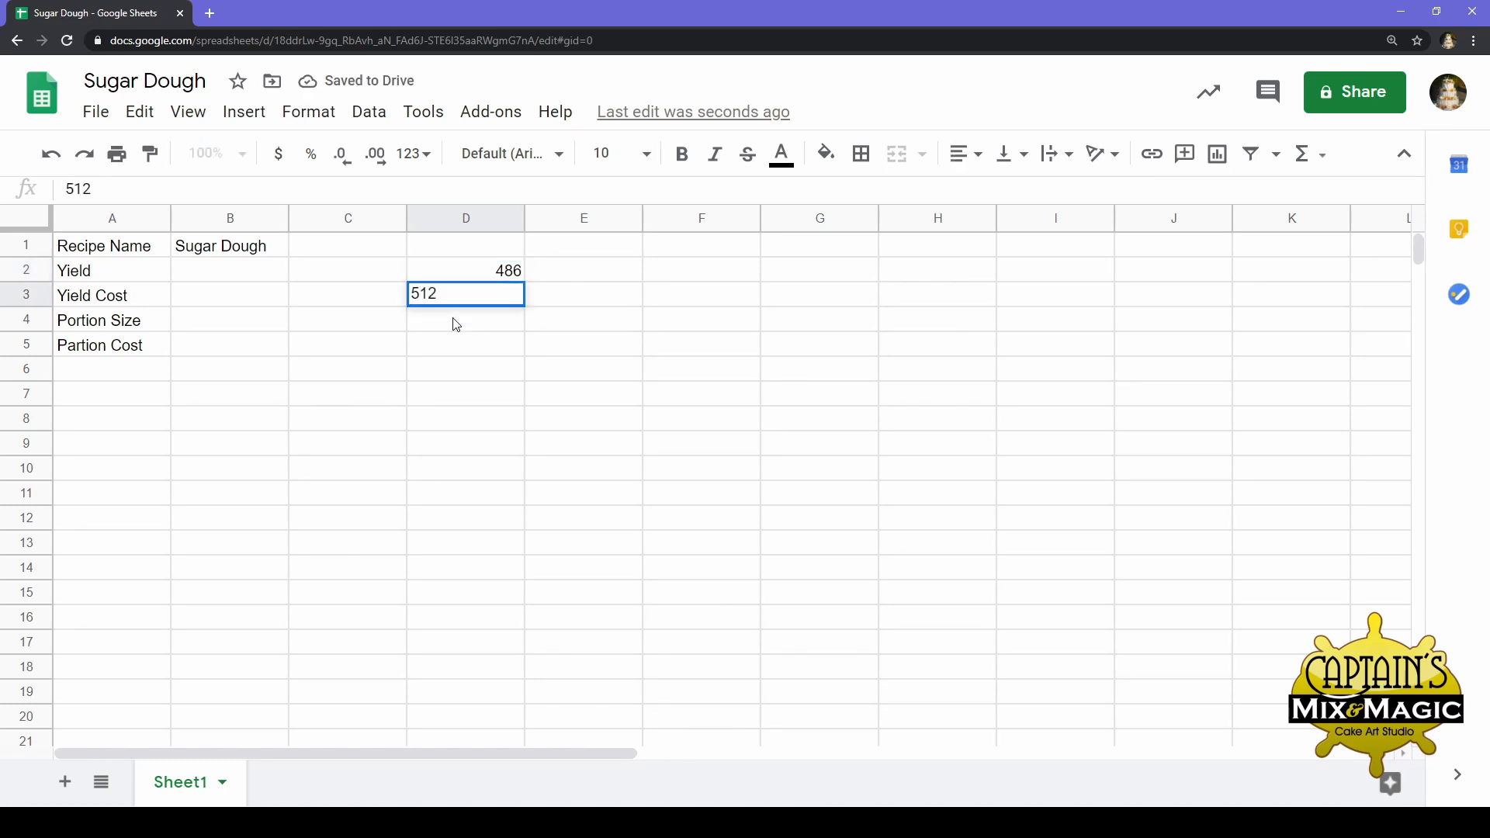
key(Return)
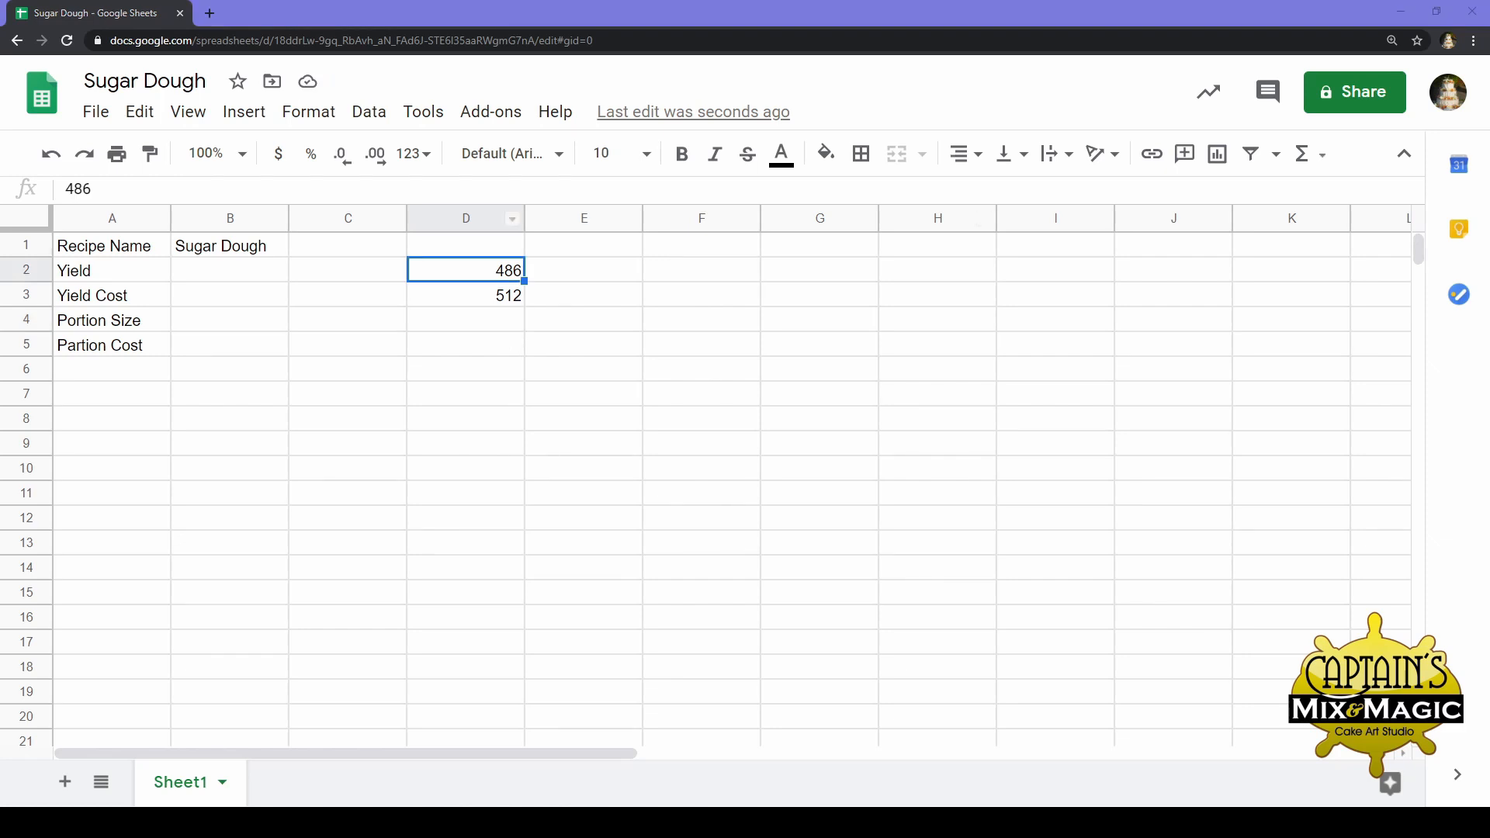
Try to enter a SUM formula in cell D4 that adds the range D2:D3
click(459, 301)
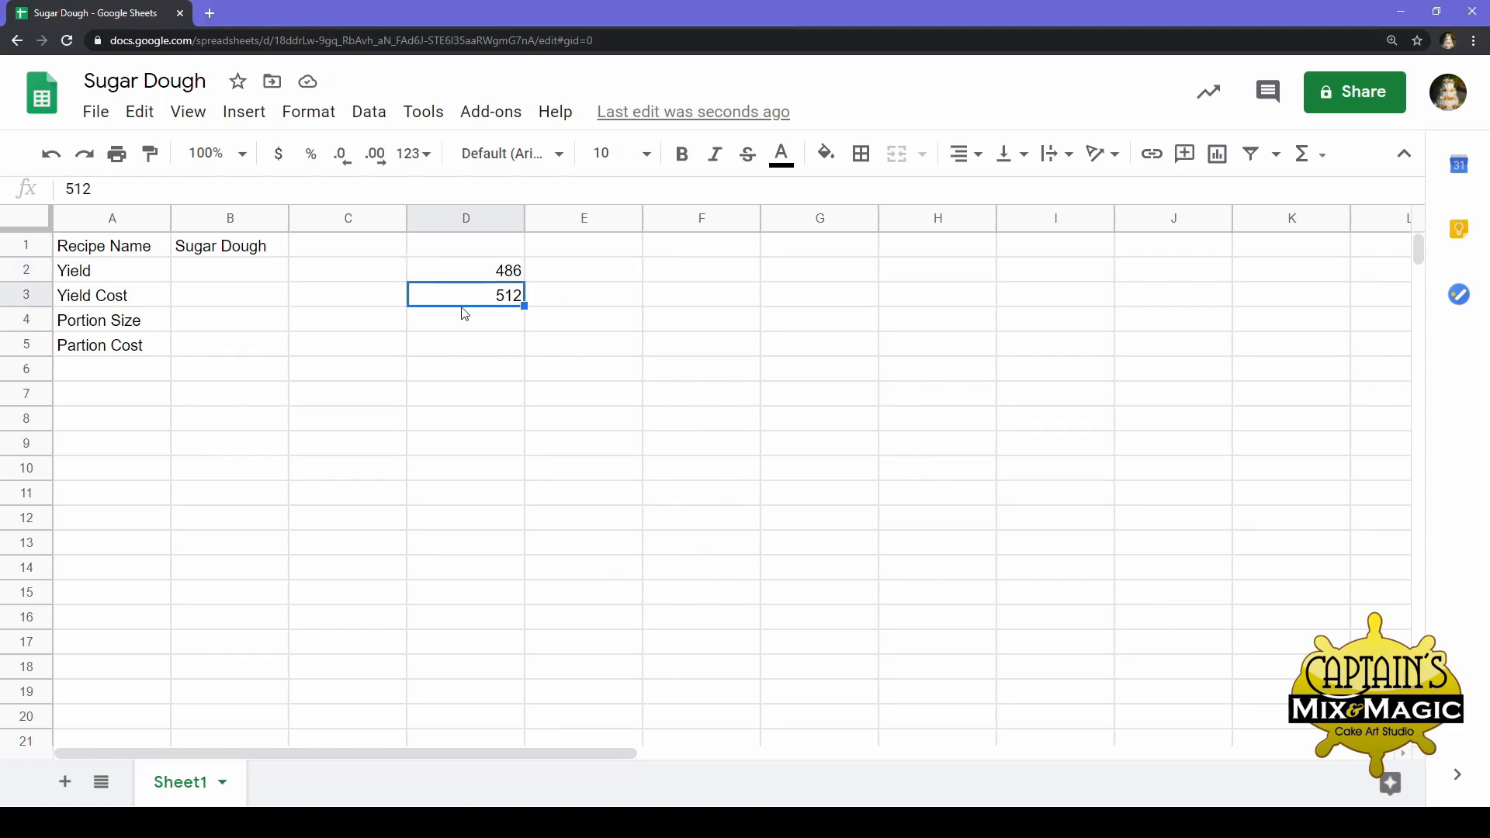
click(474, 326)
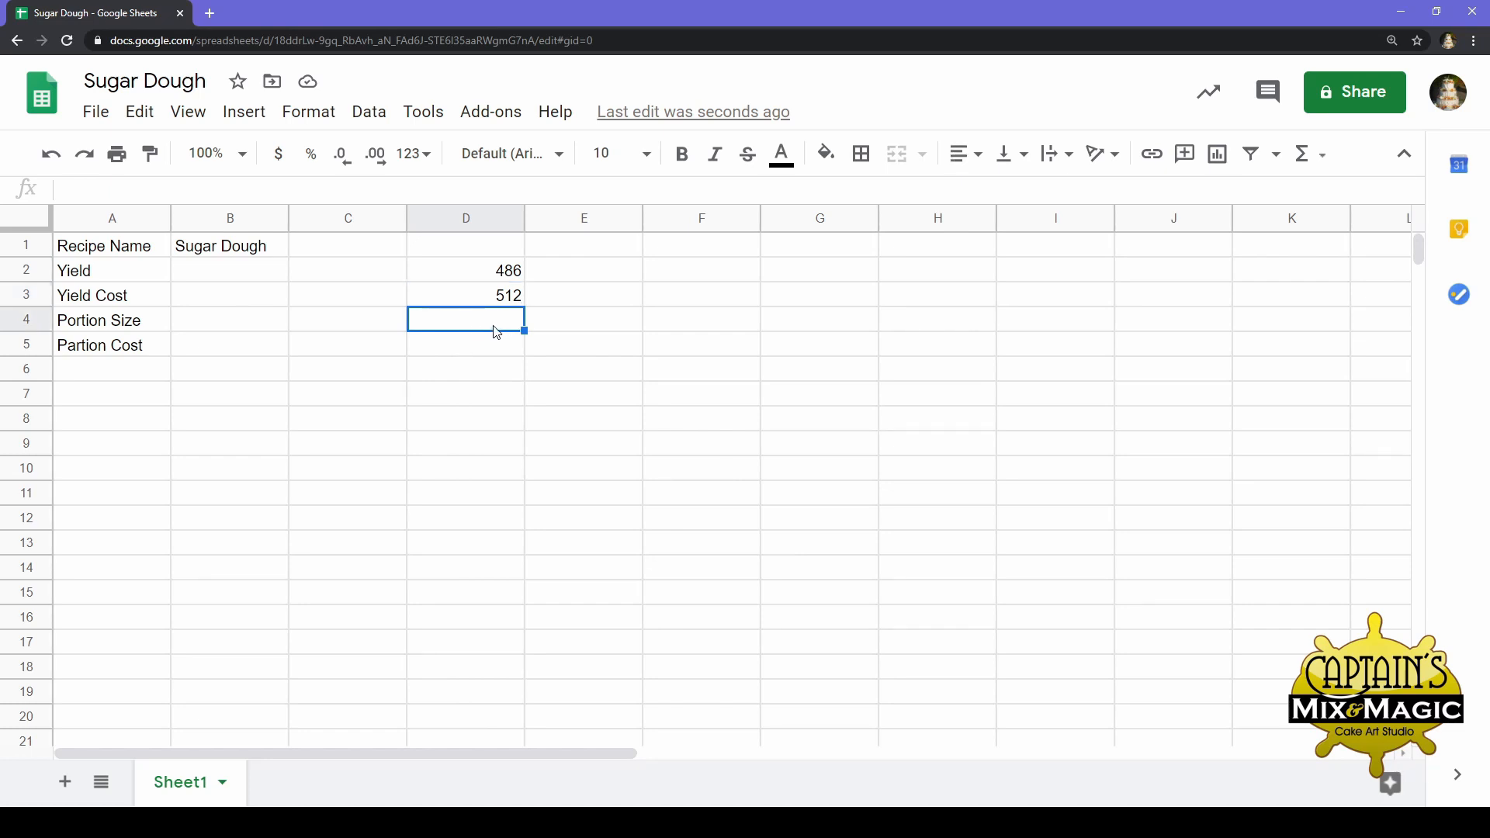
click(485, 370)
click(513, 321)
text(=)
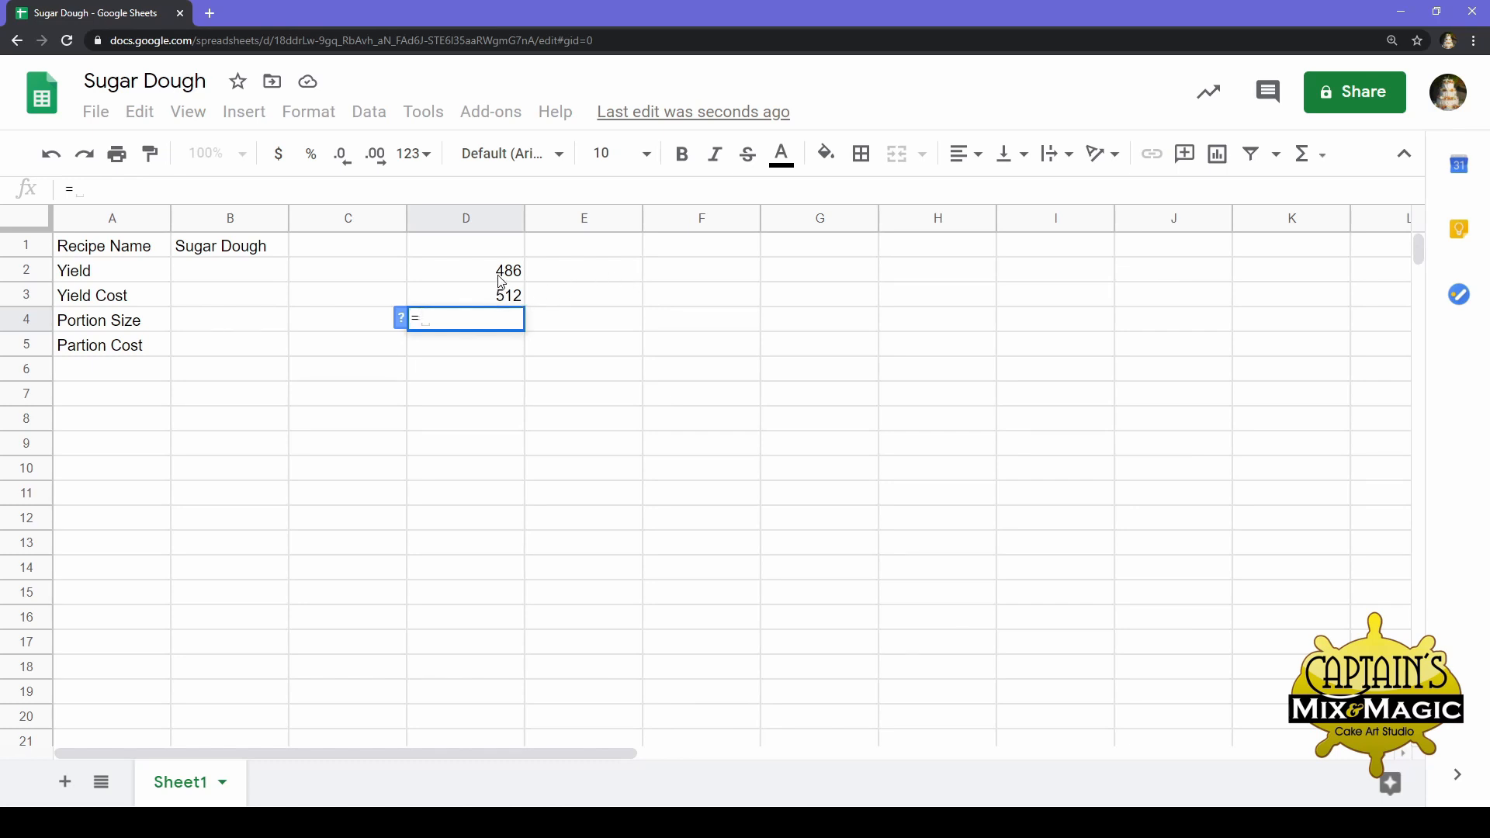
text(sum)
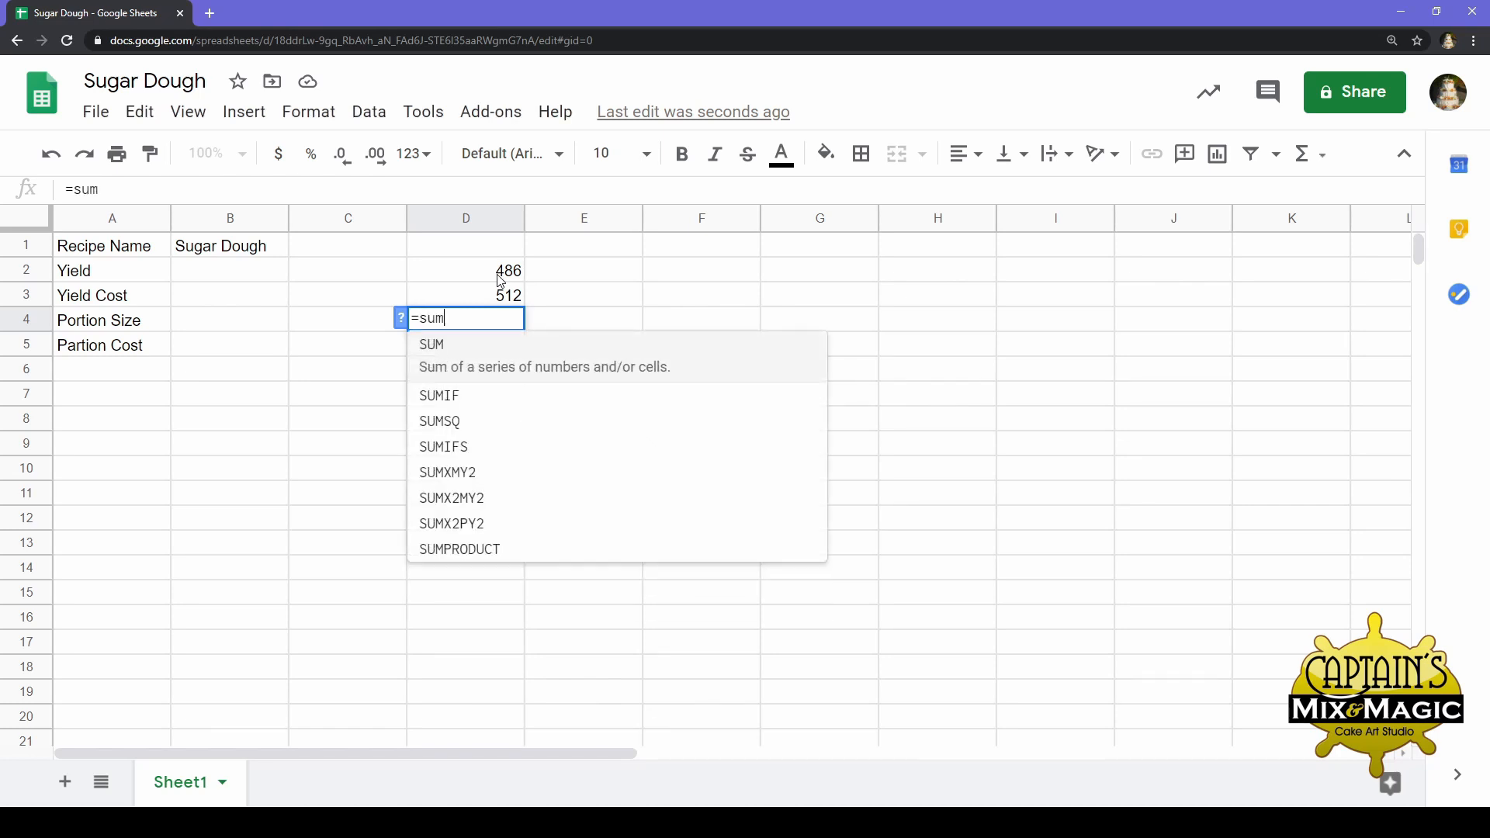
text(()
click(482, 281)
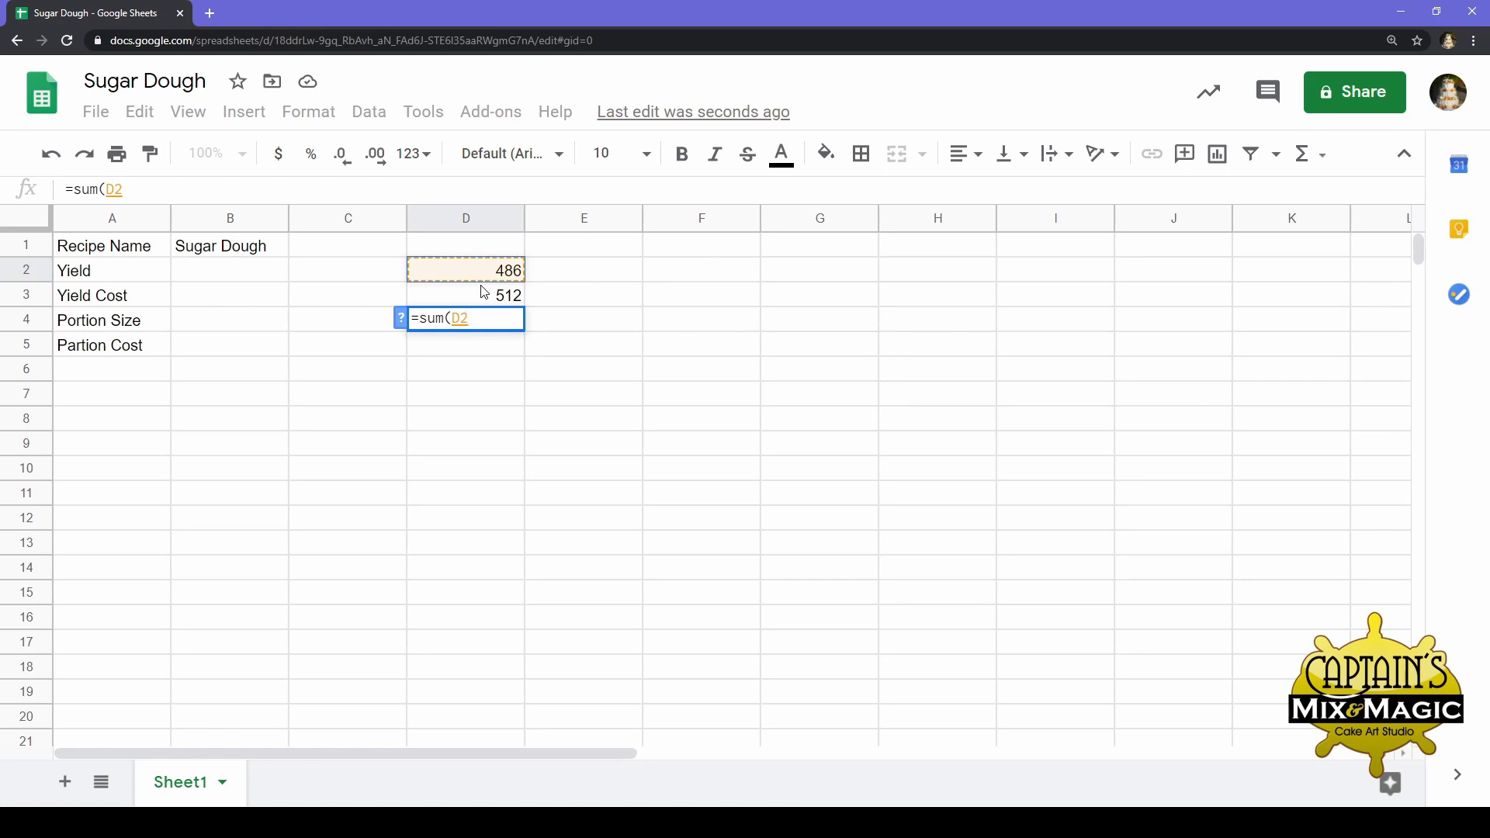
text(:)
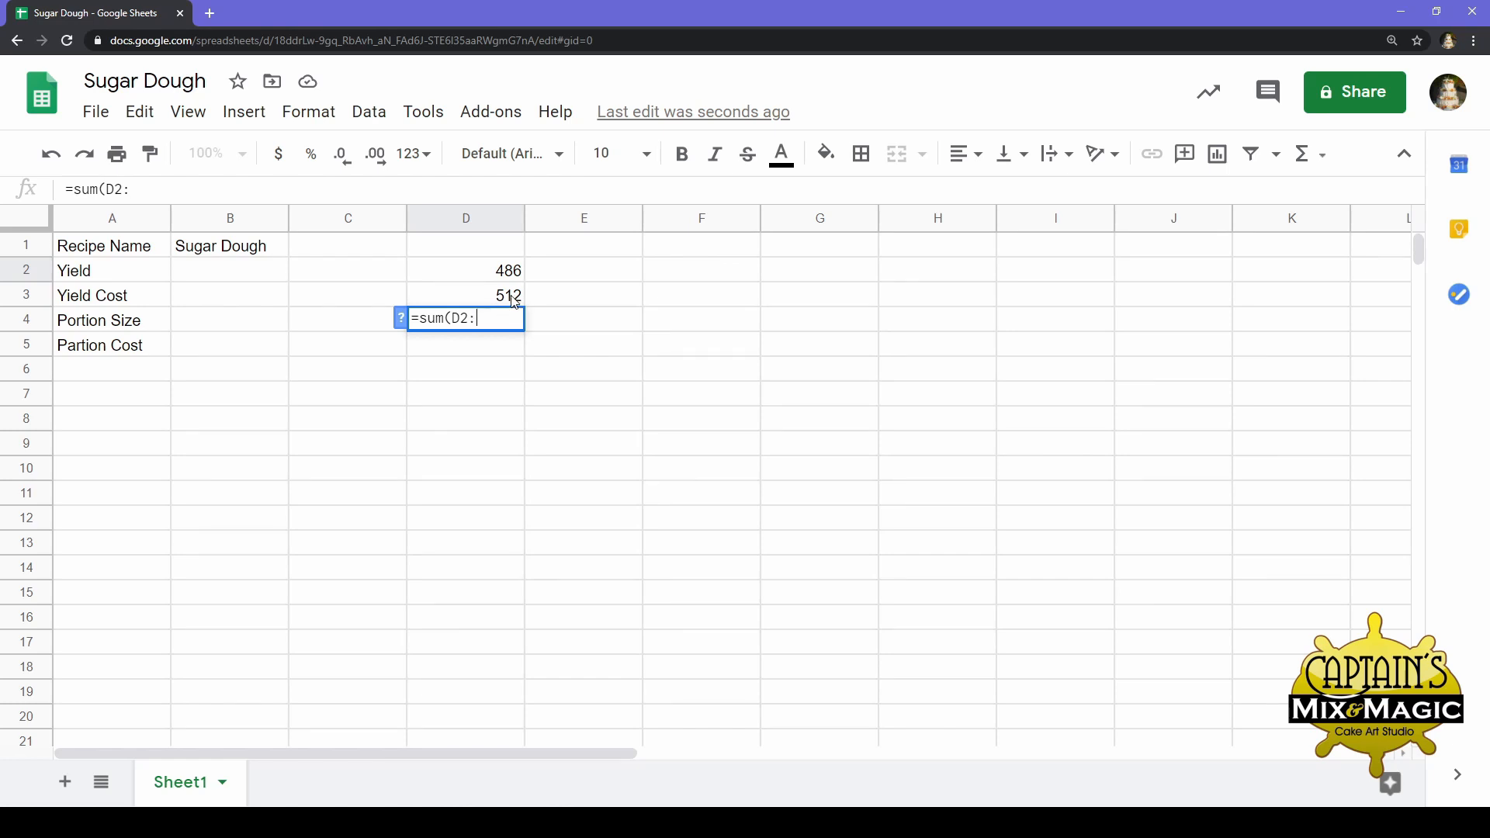
click(513, 300)
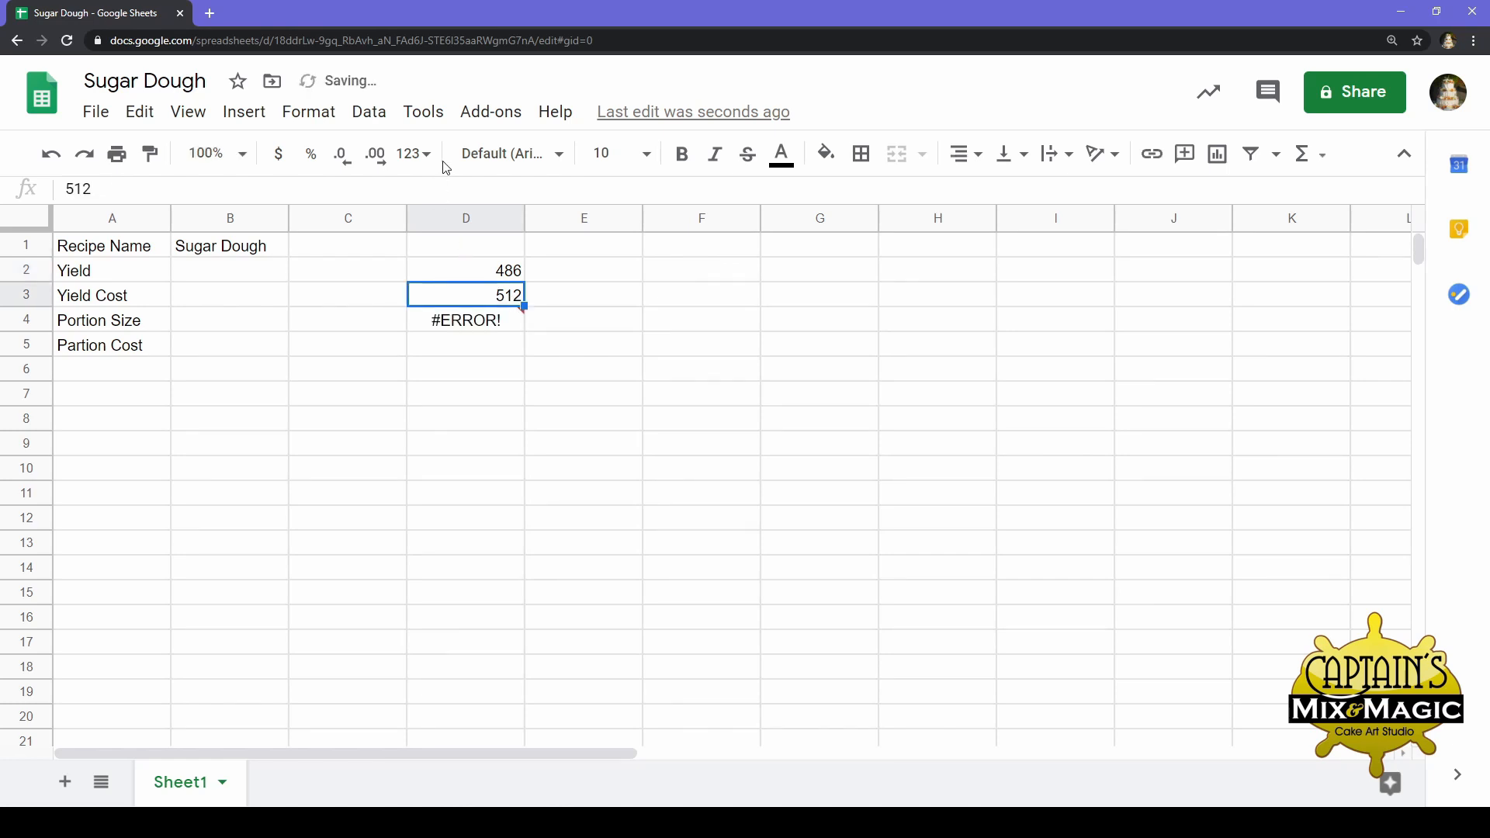
Correct the formula in cell D4 to =sum(D2:D3)
click(512, 334)
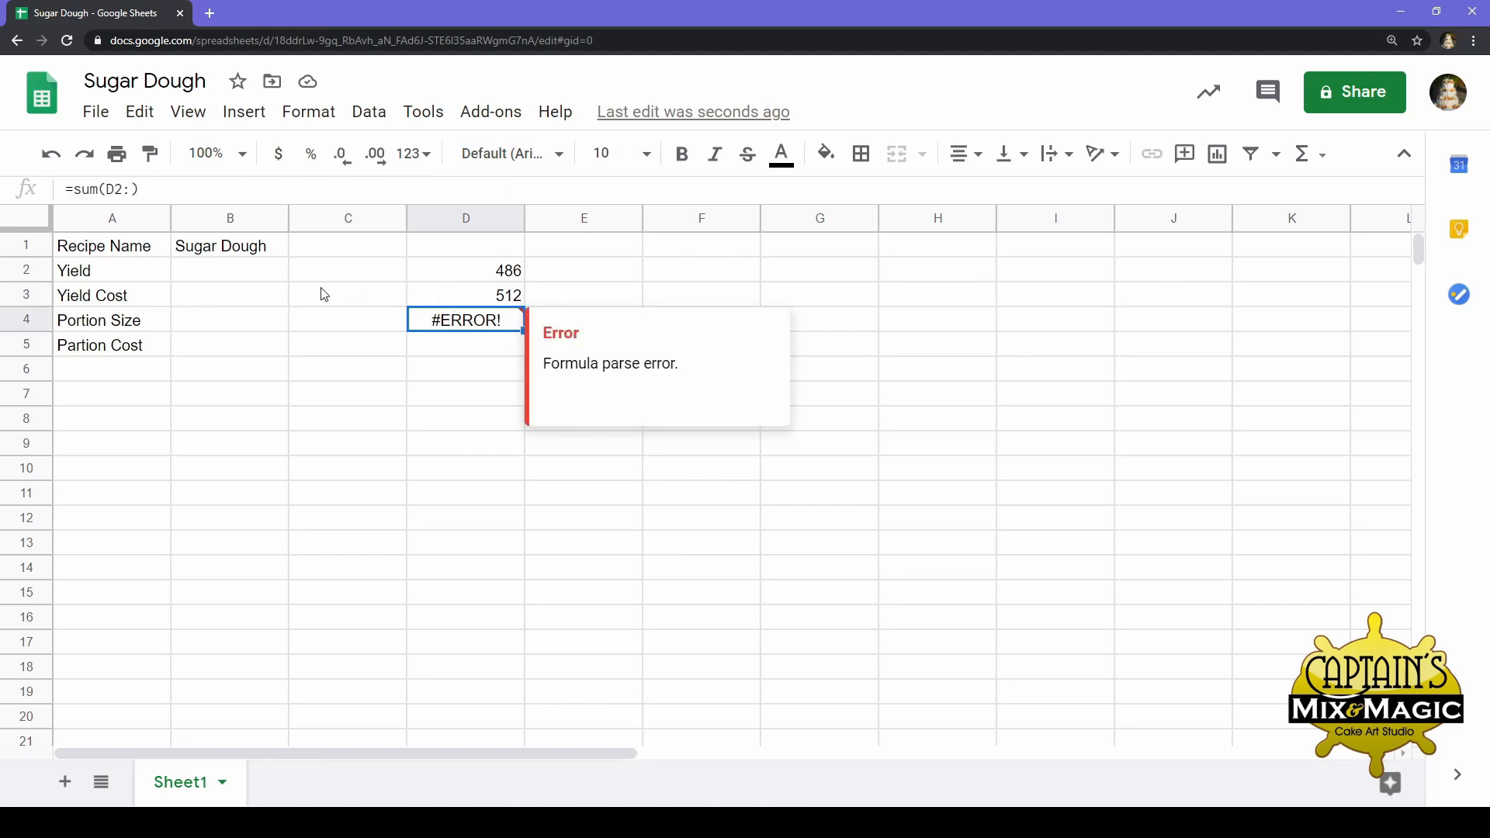
click(135, 191)
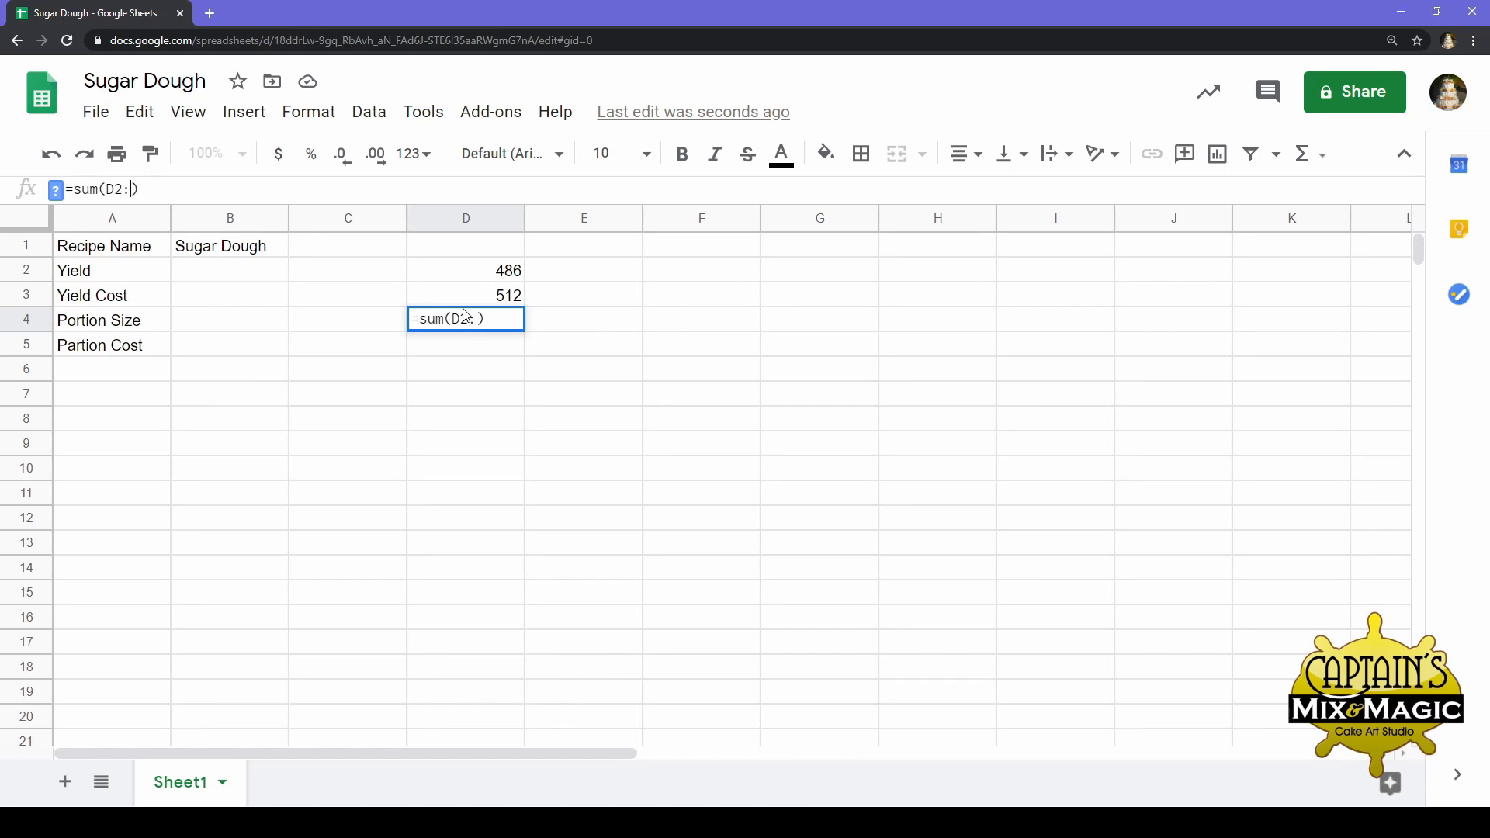
click(486, 303)
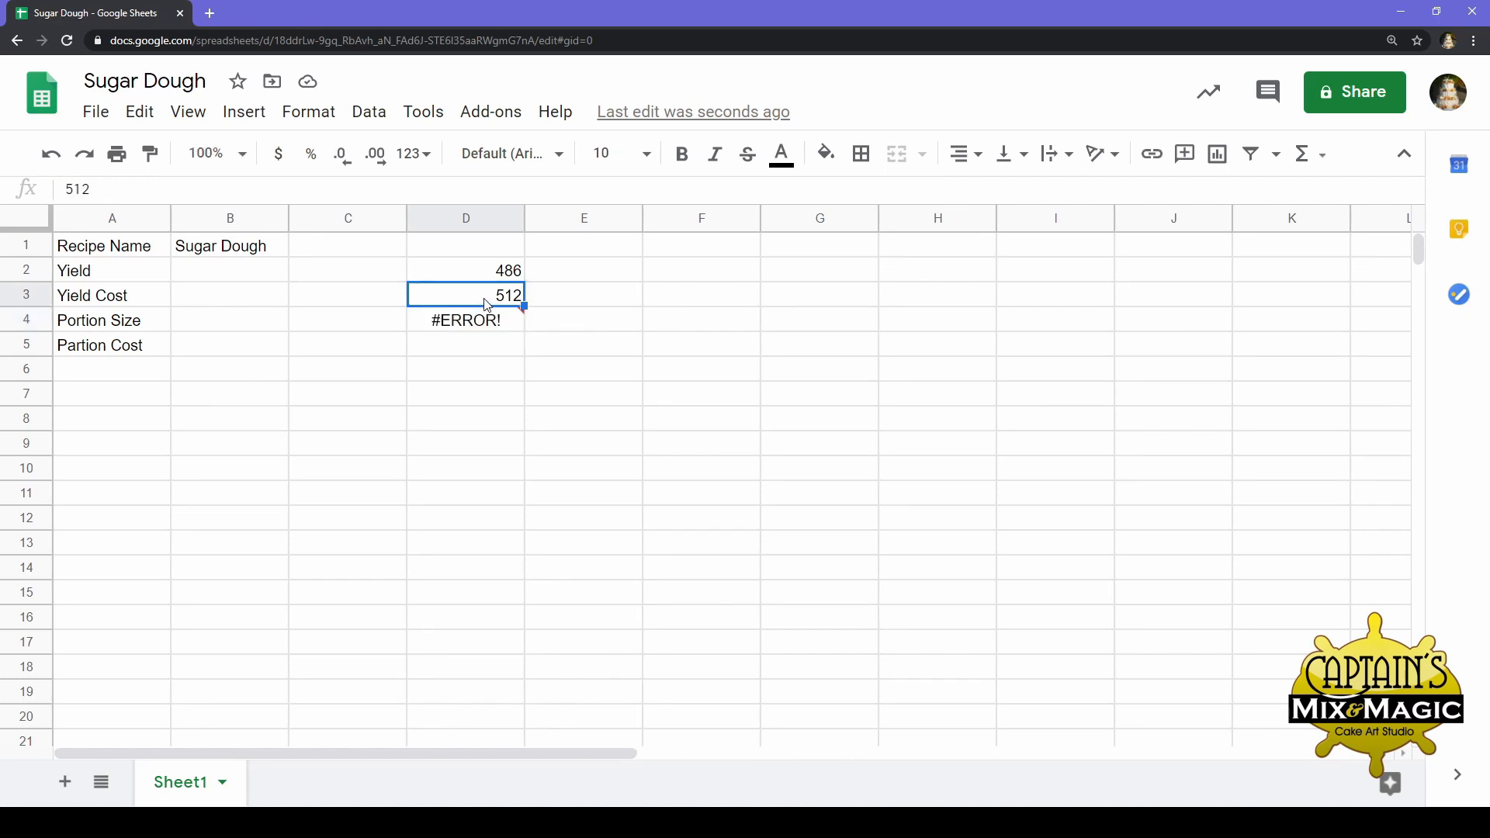
click(471, 325)
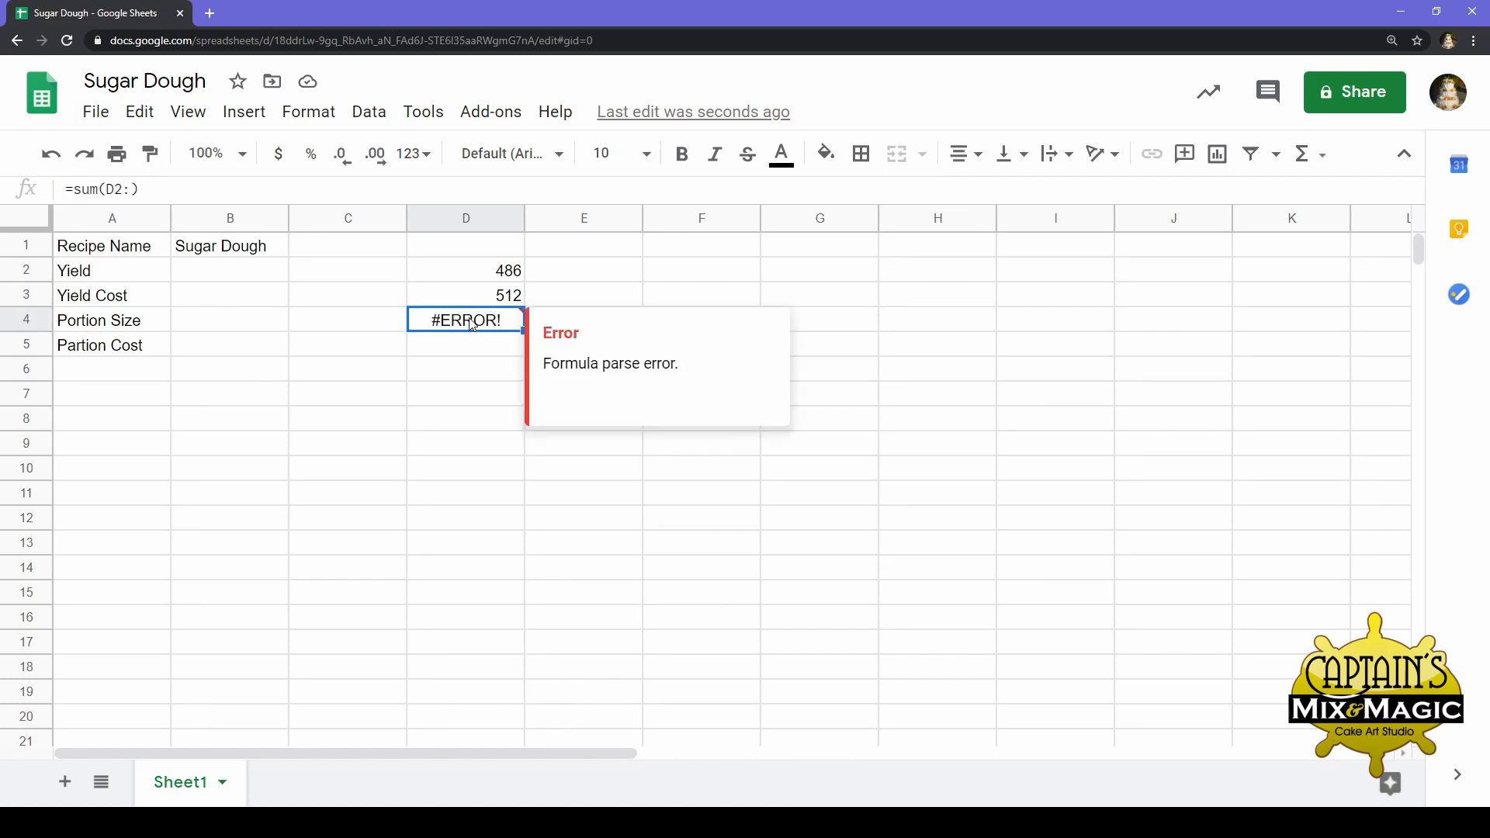
click(133, 191)
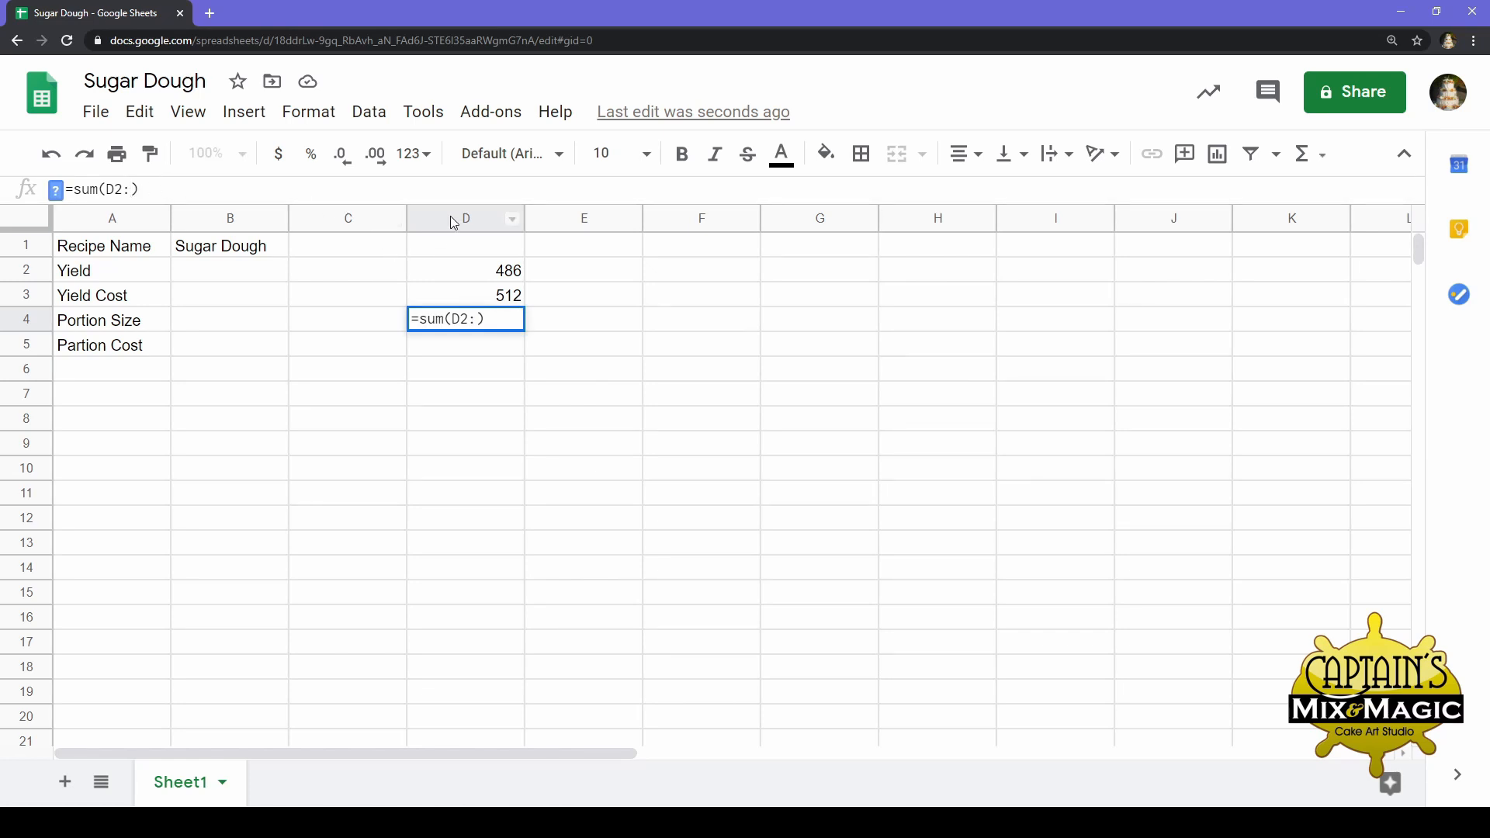
text(d3)
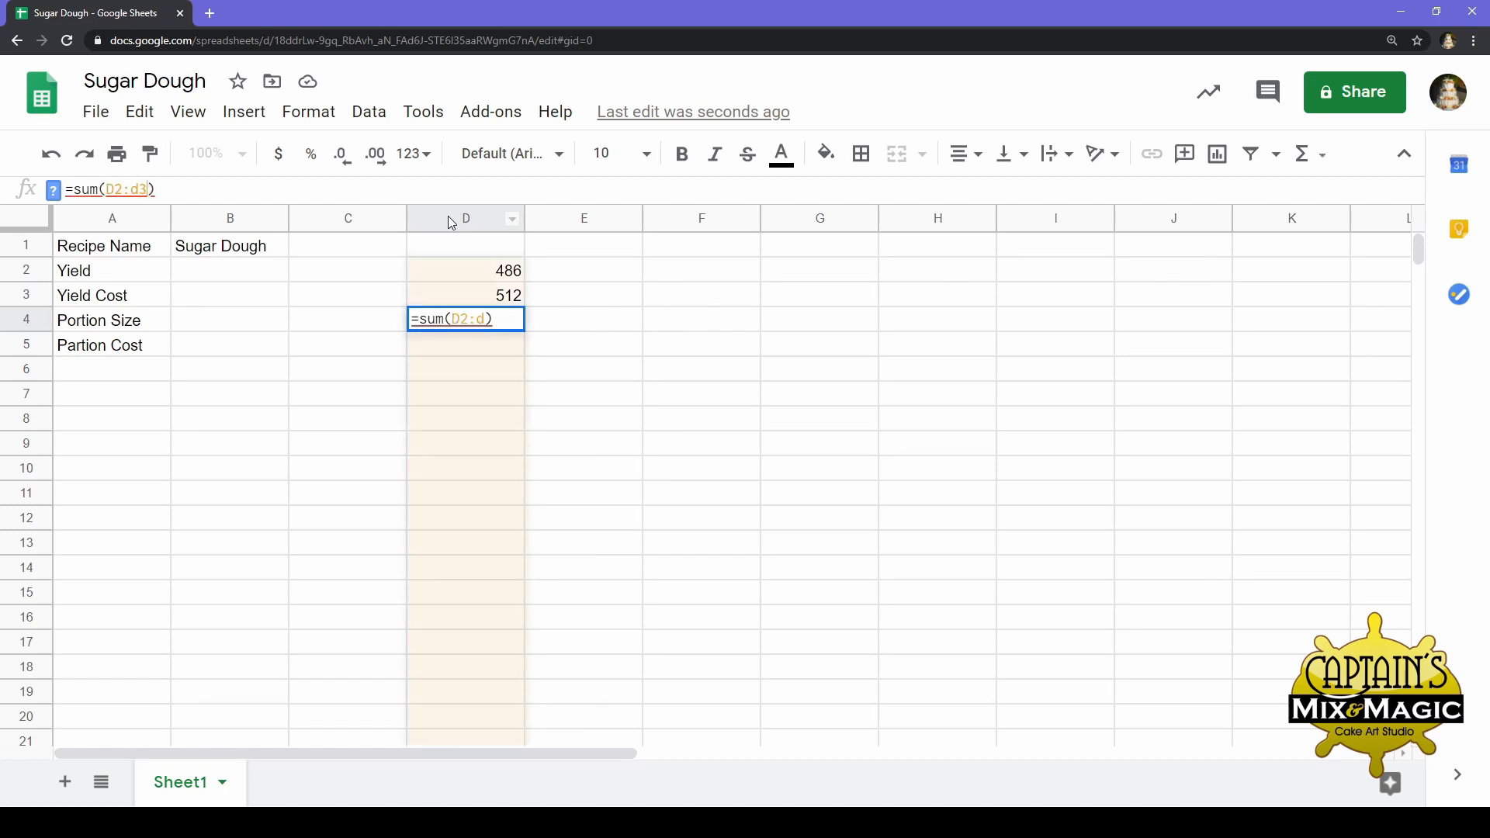
key(Return)
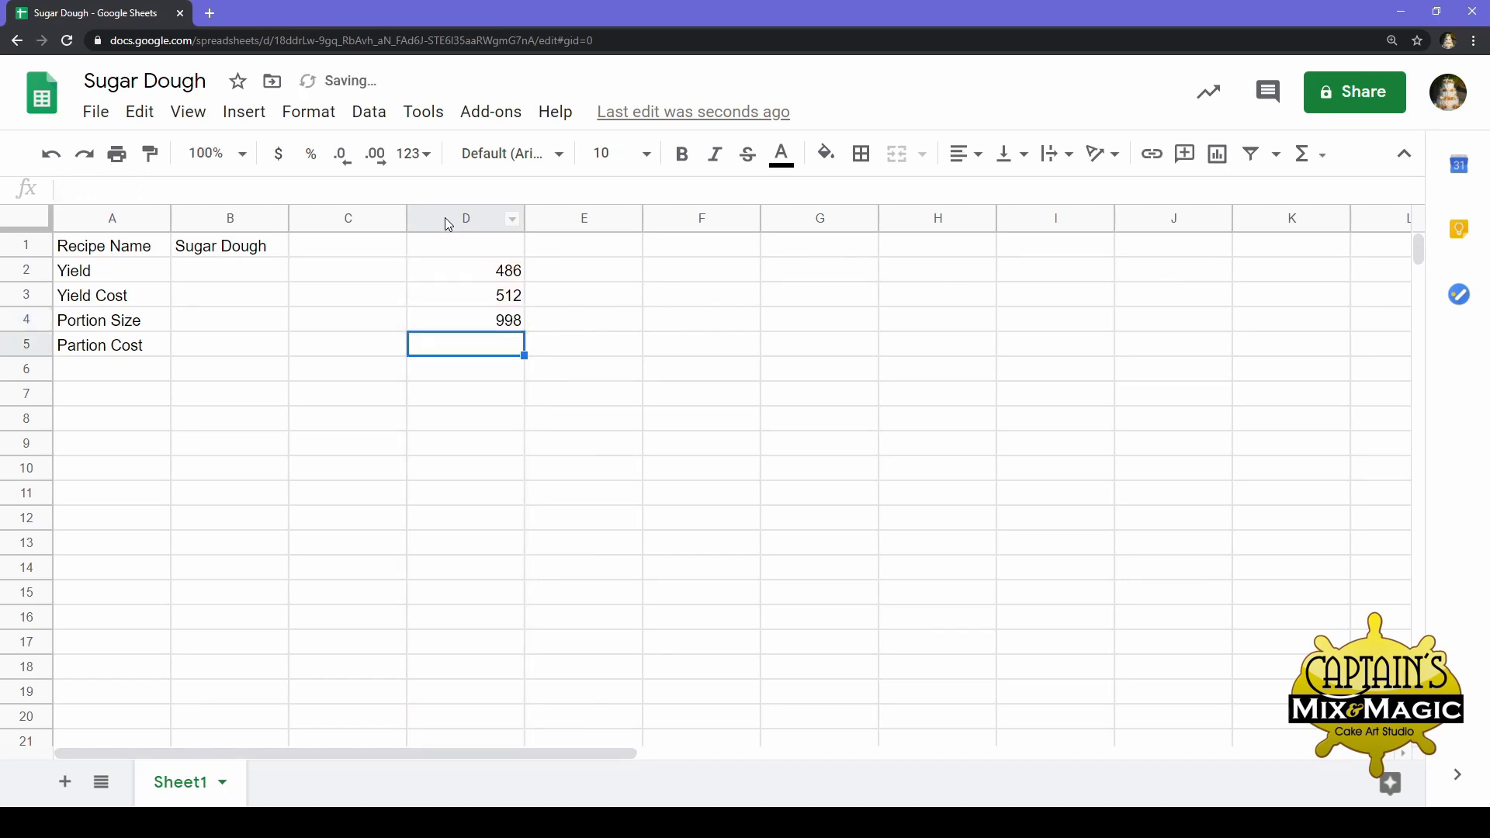
click(456, 324)
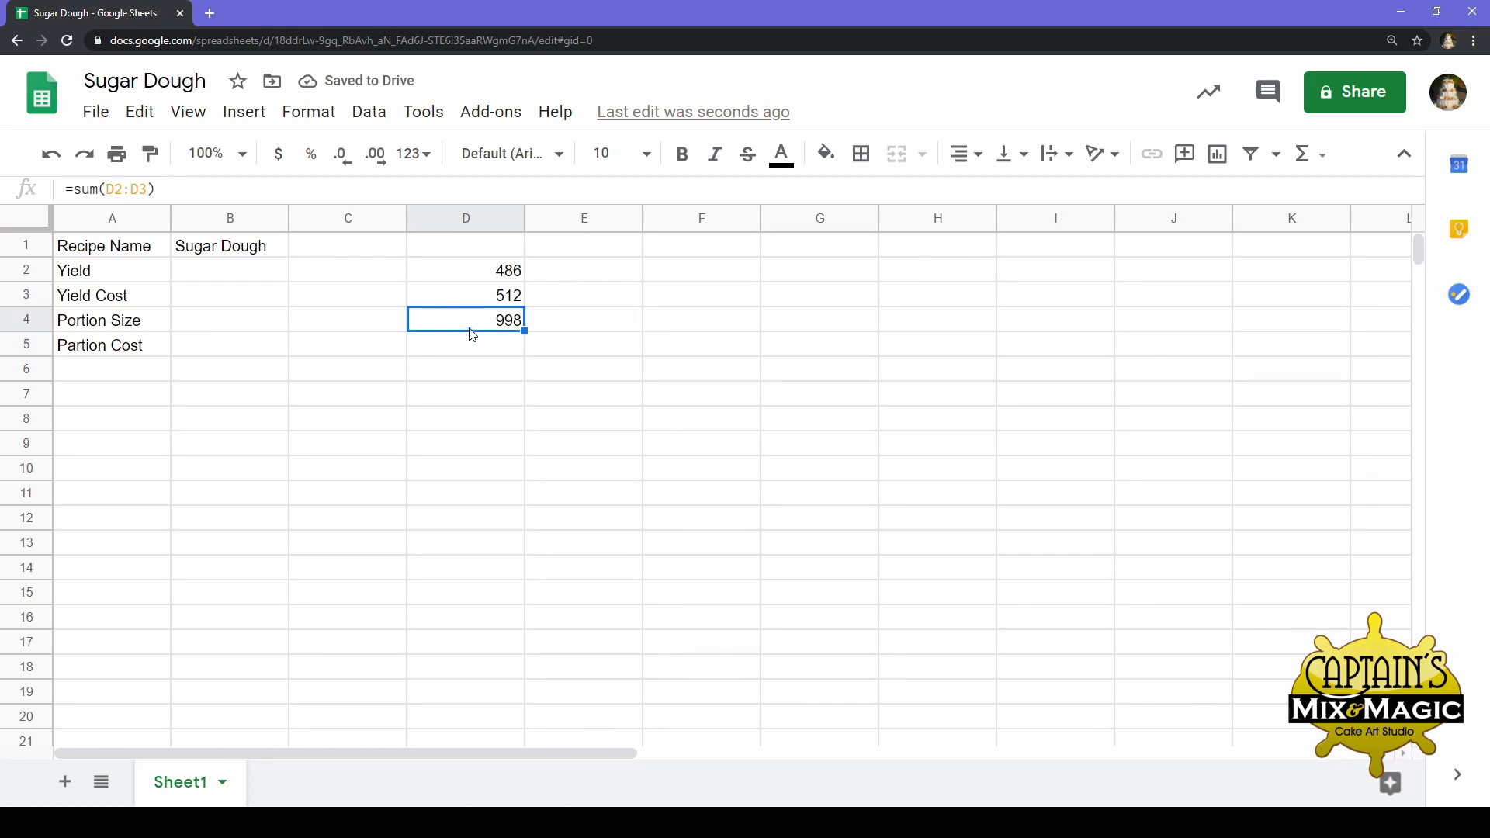
Link the Yield value in cell B2 to the sum with the formula =D4
click(240, 281)
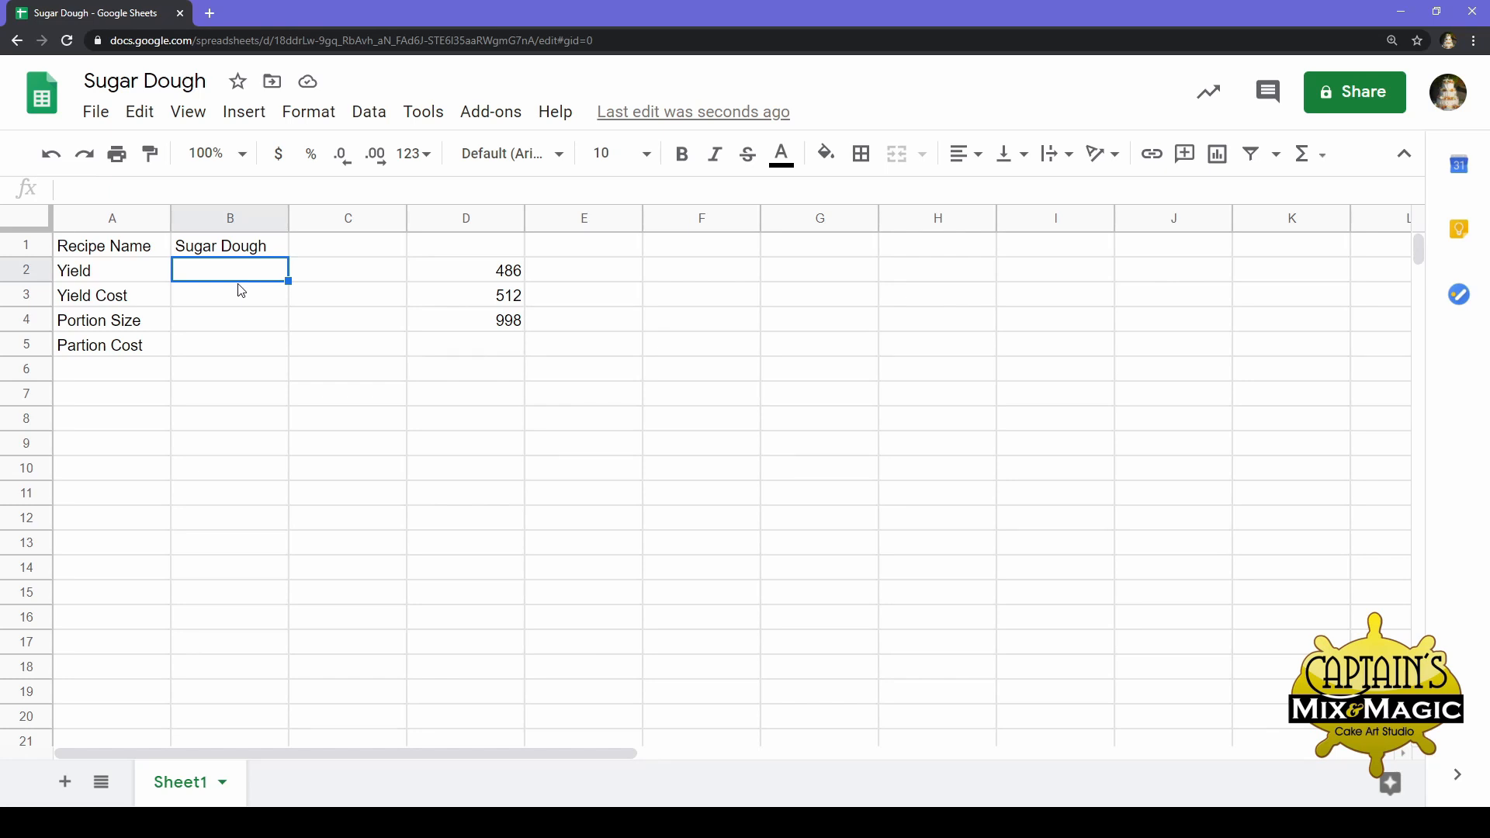
text(=)
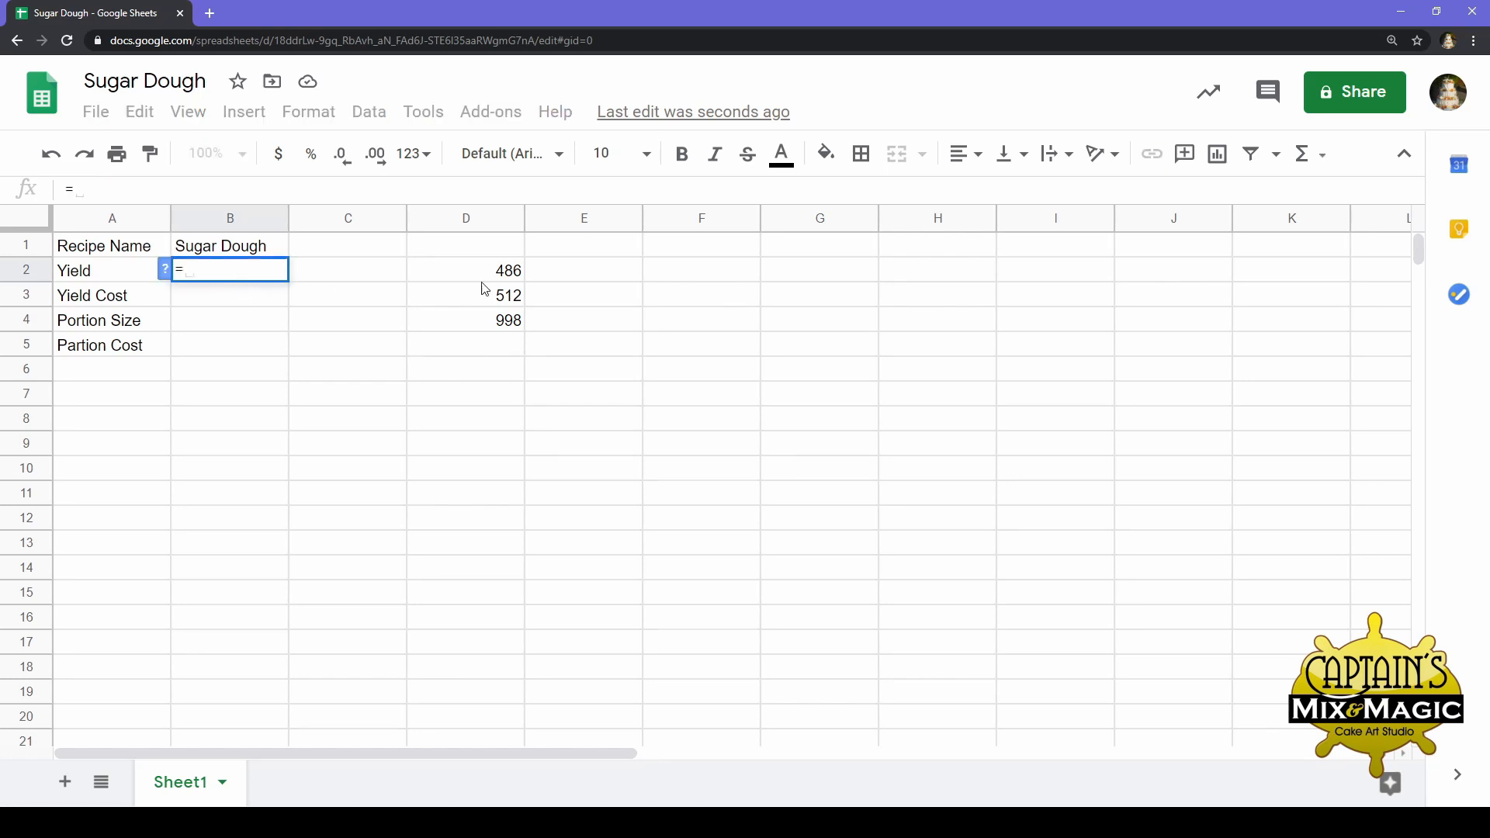
click(509, 326)
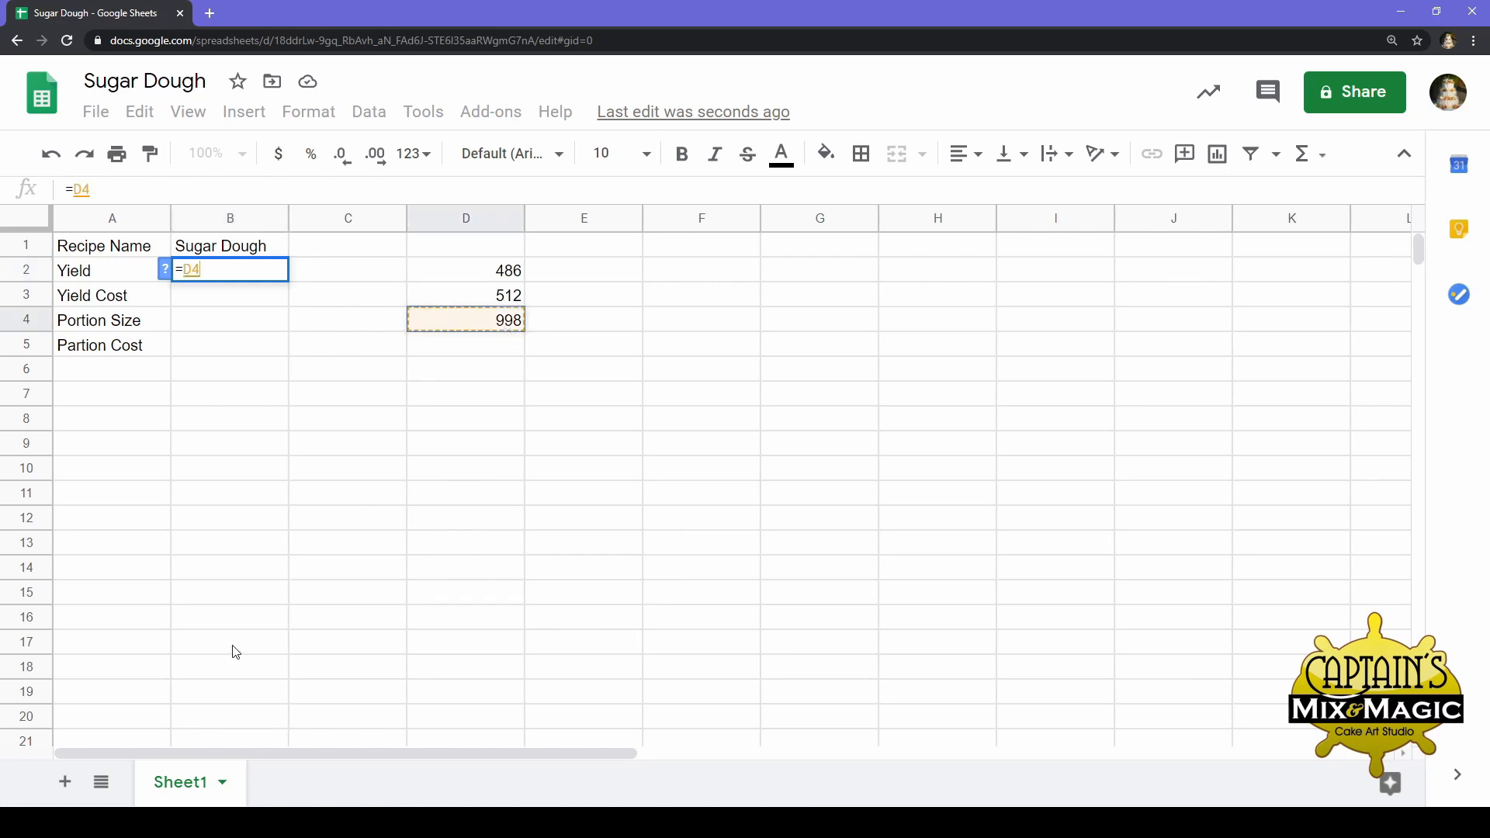
key(Return)
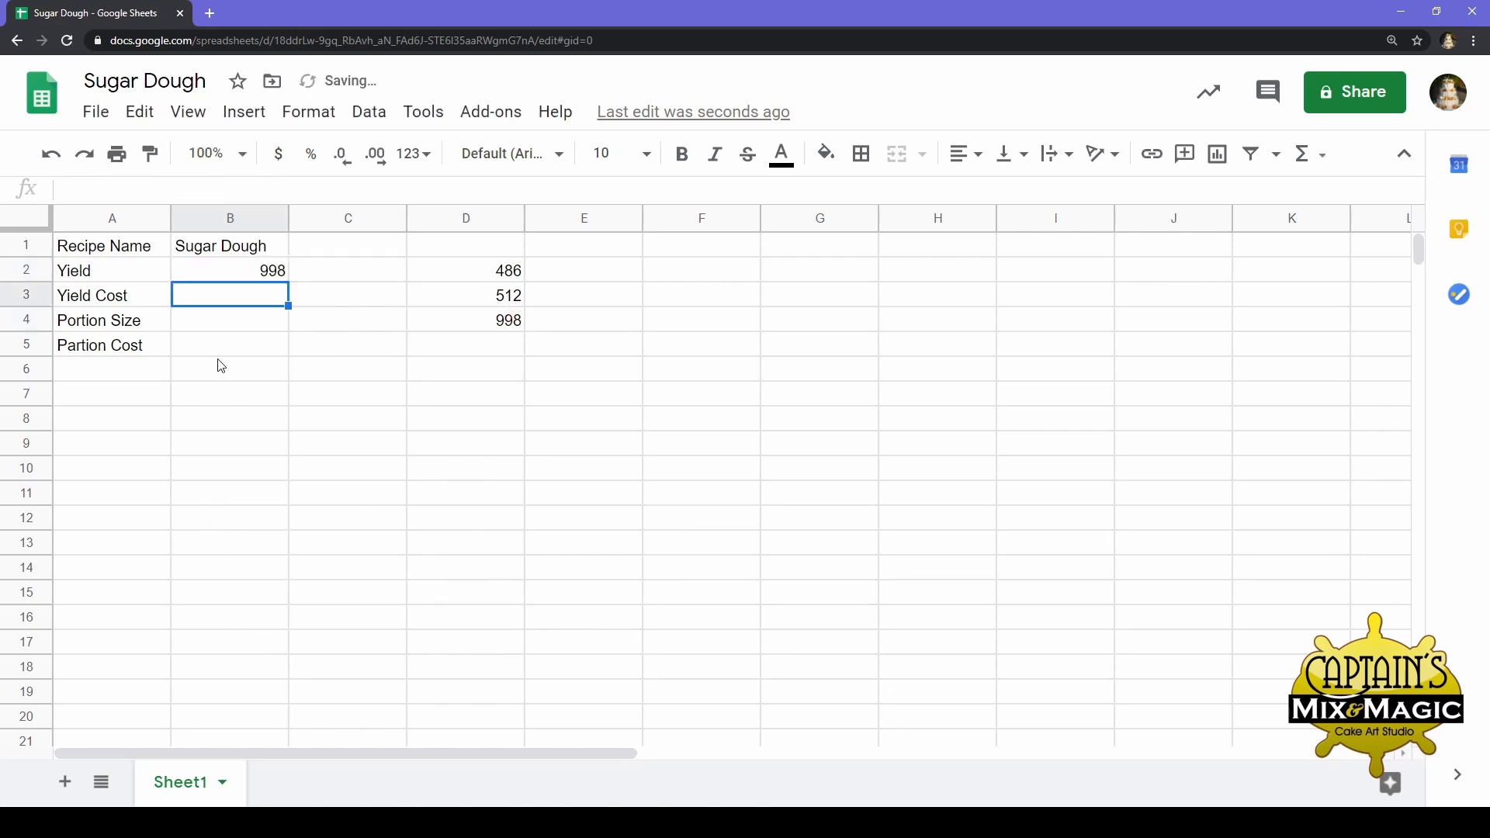
click(268, 278)
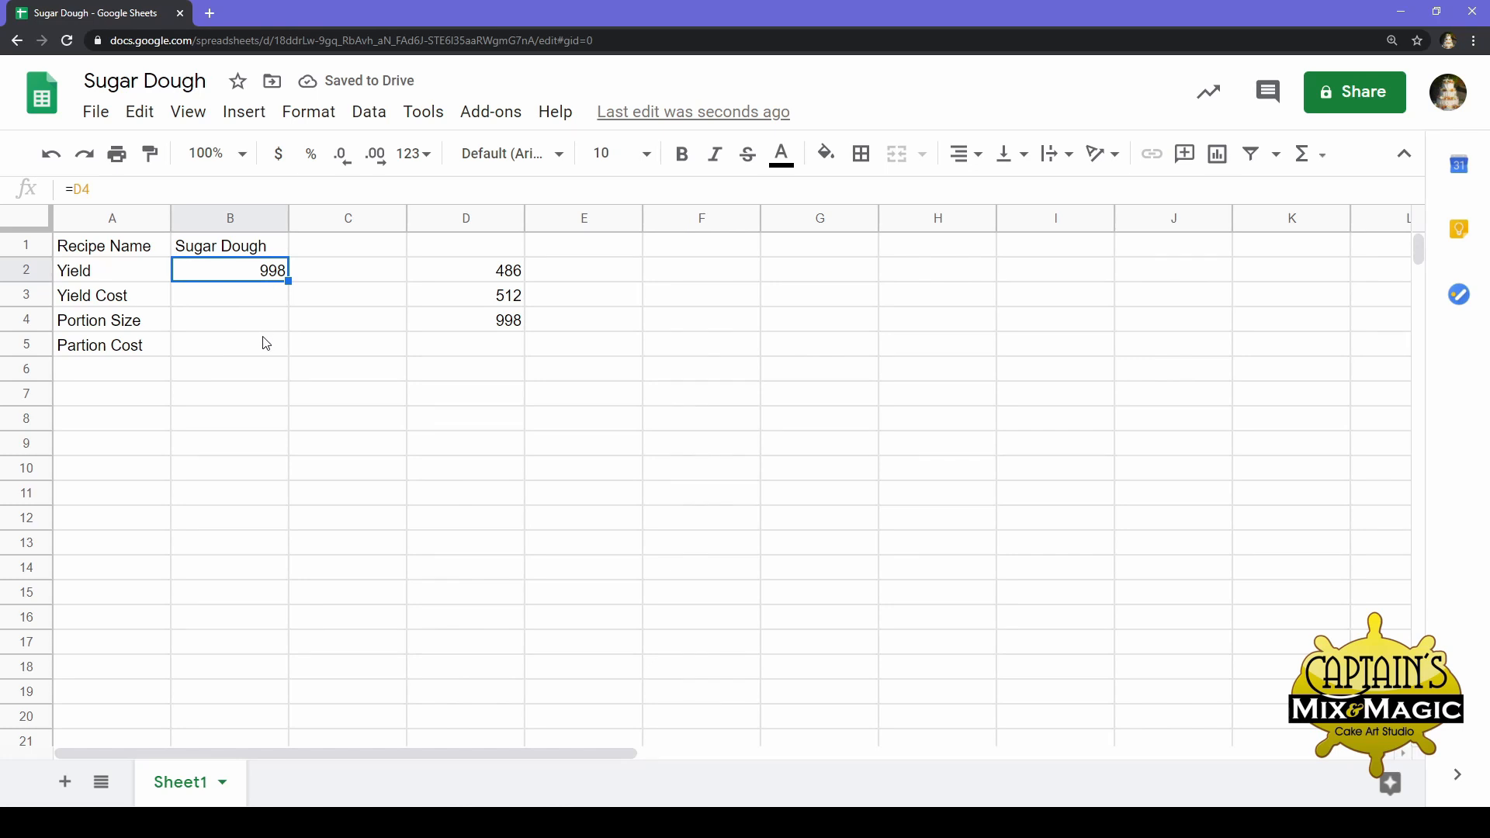
click(497, 277)
click(496, 297)
click(506, 253)
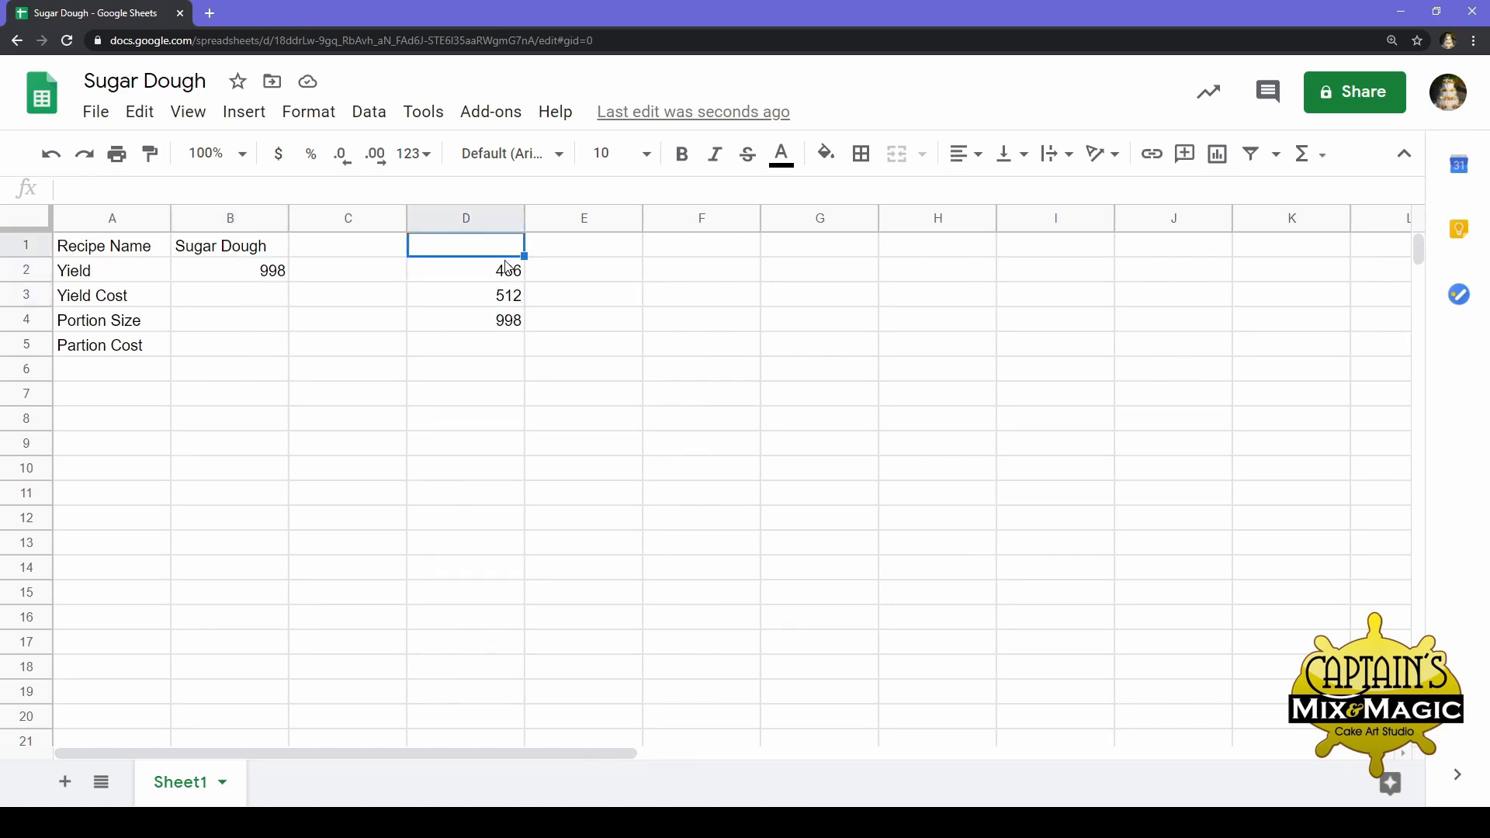
click(276, 273)
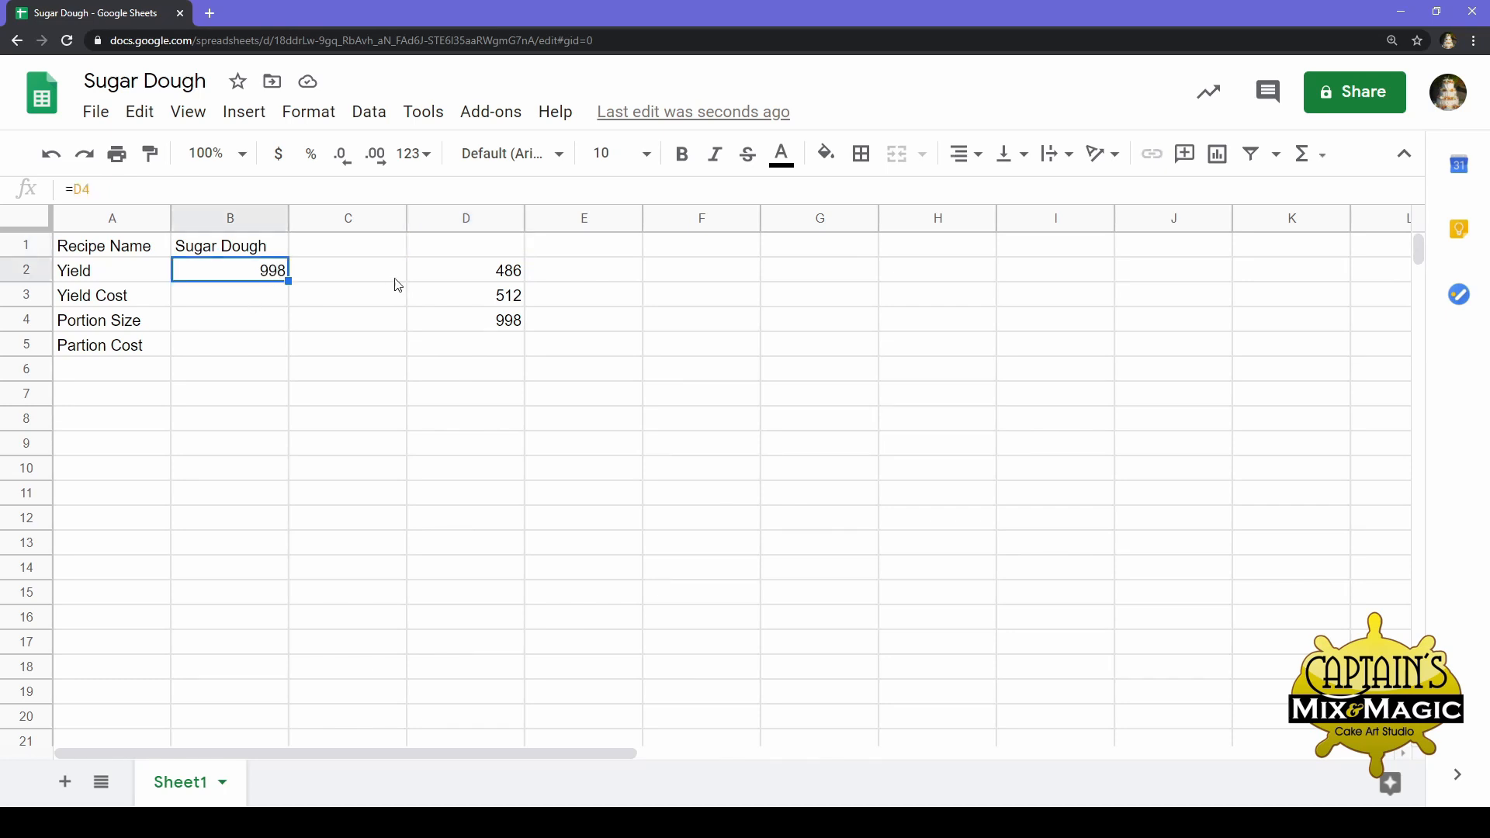
Change the sample numbers to 120 in cell D2 and 230 in cell D3, and check the dependent cells D4 and B2
click(508, 276)
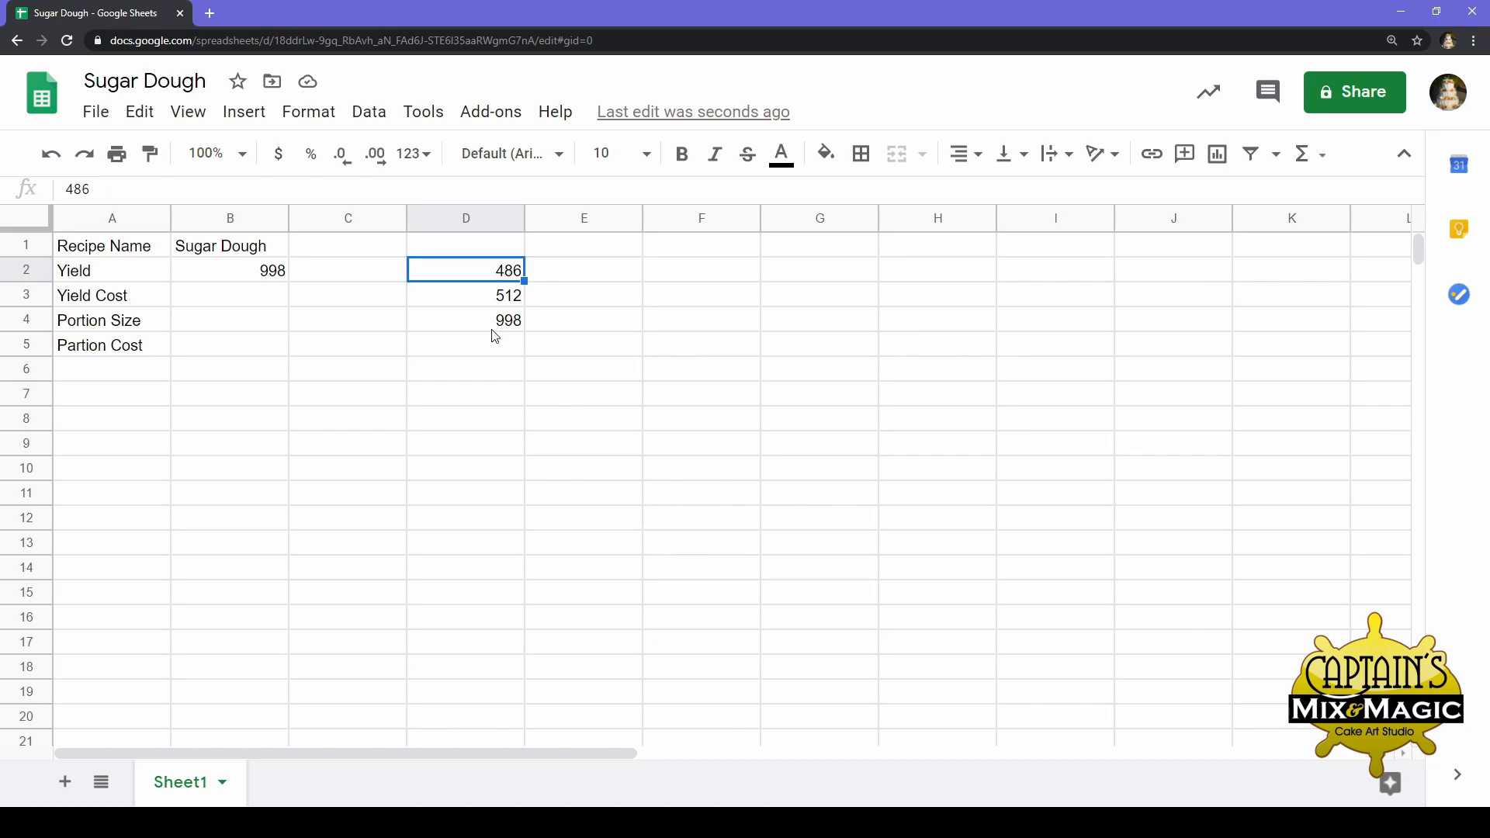
text(120)
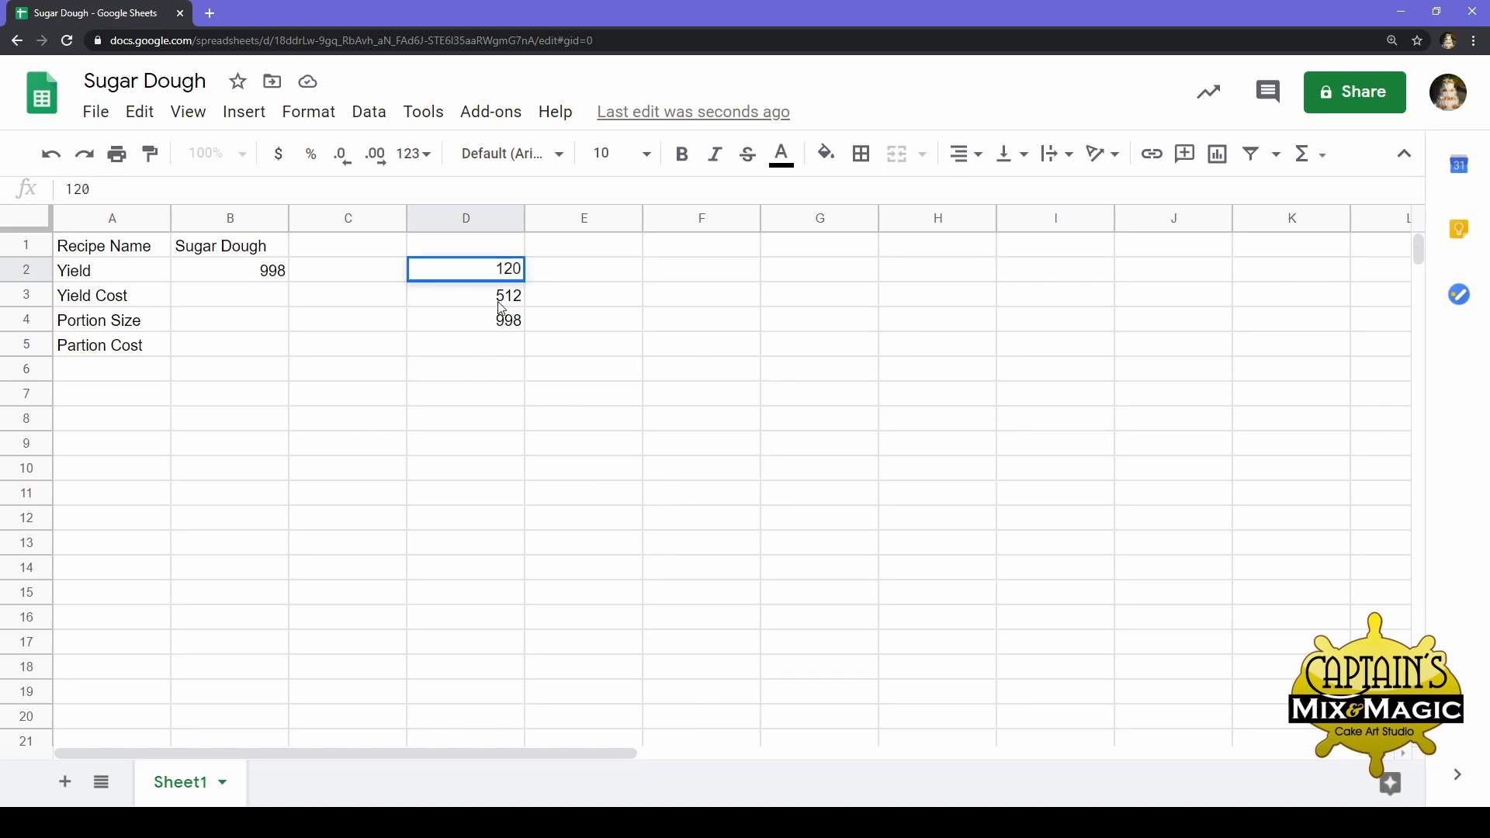
key(Return)
text(230)
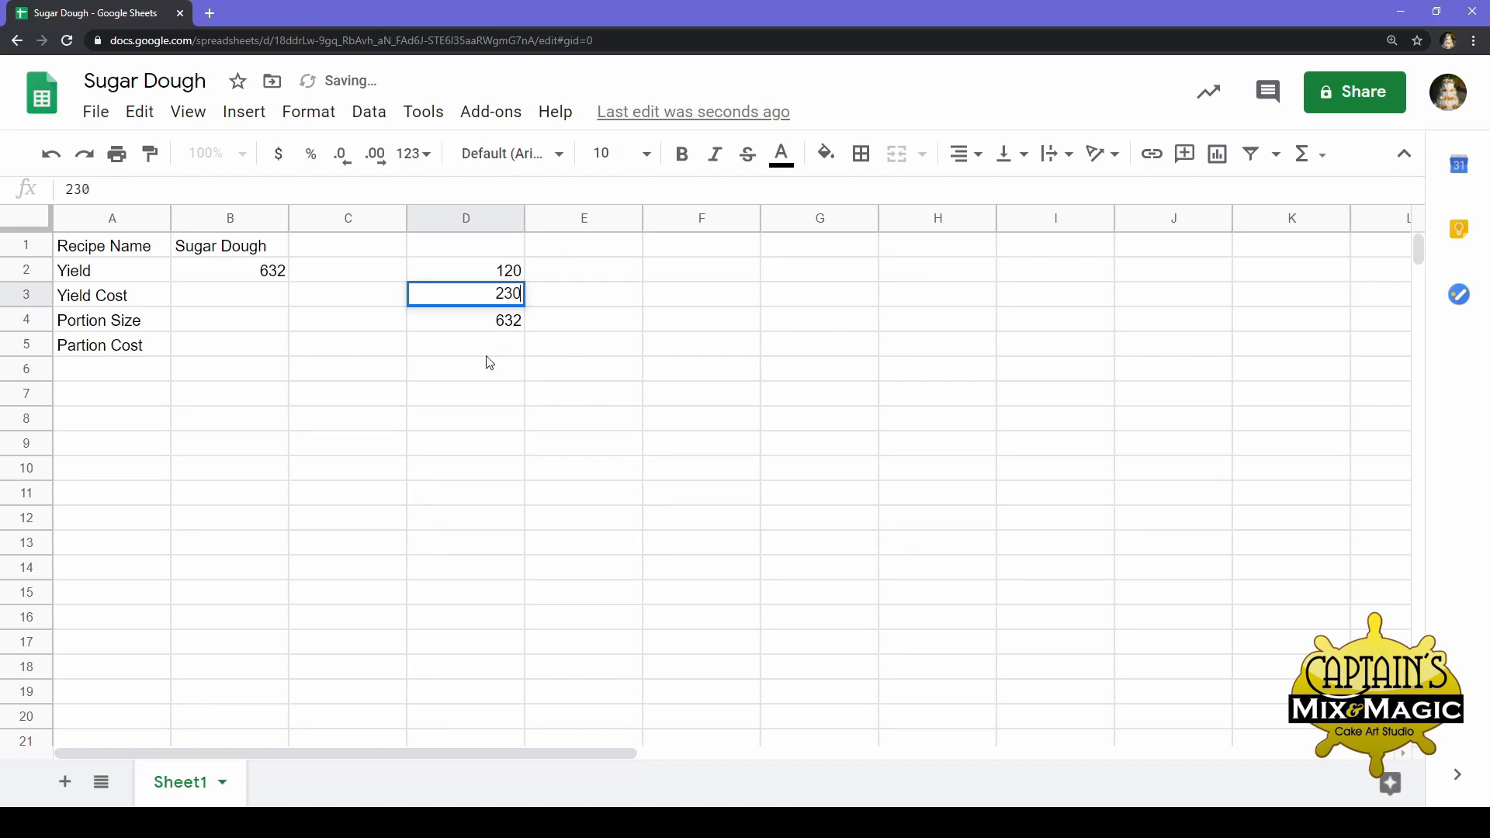
click(490, 353)
click(501, 321)
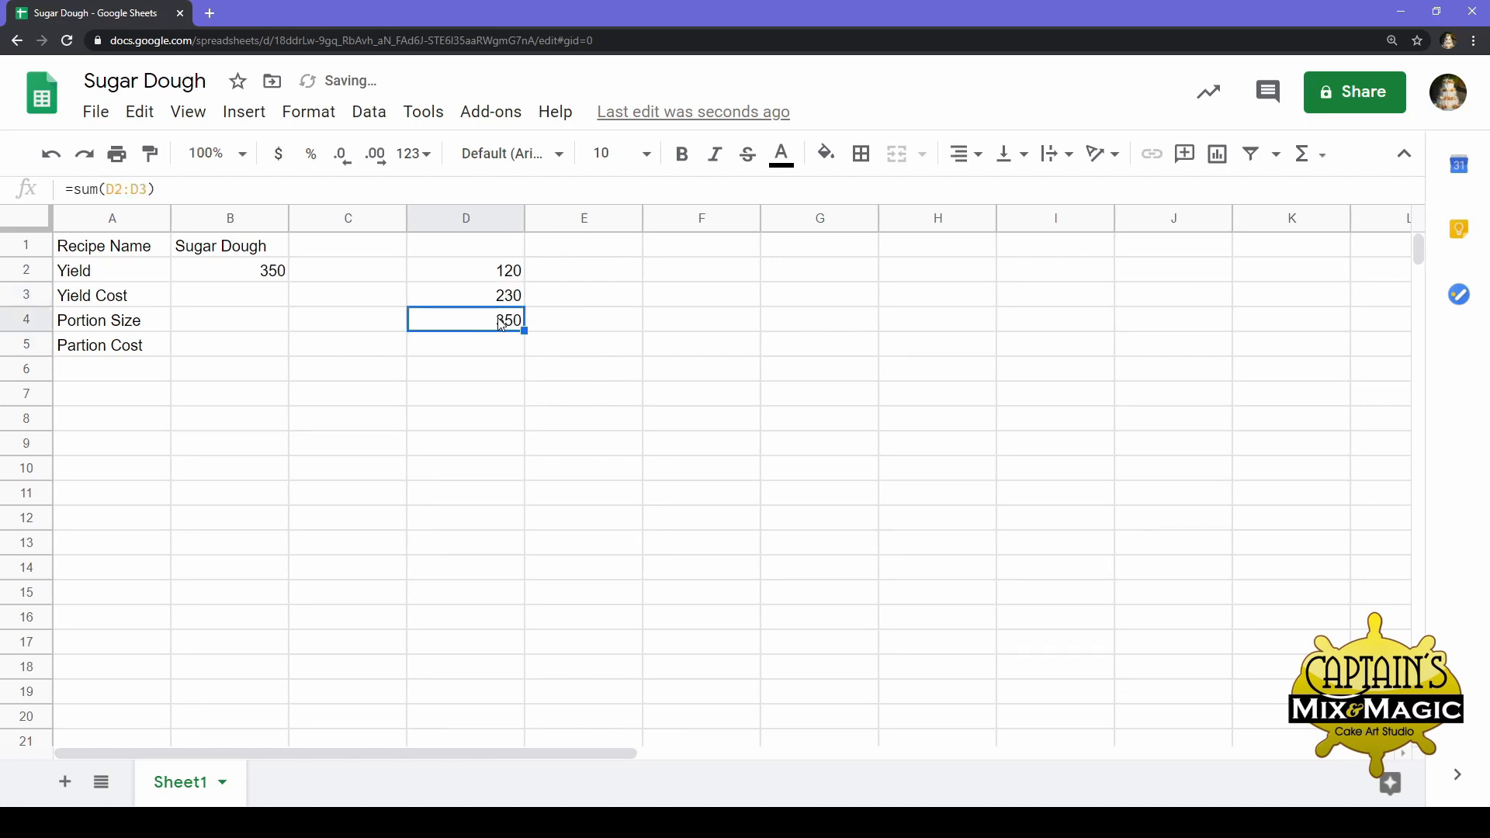
click(239, 279)
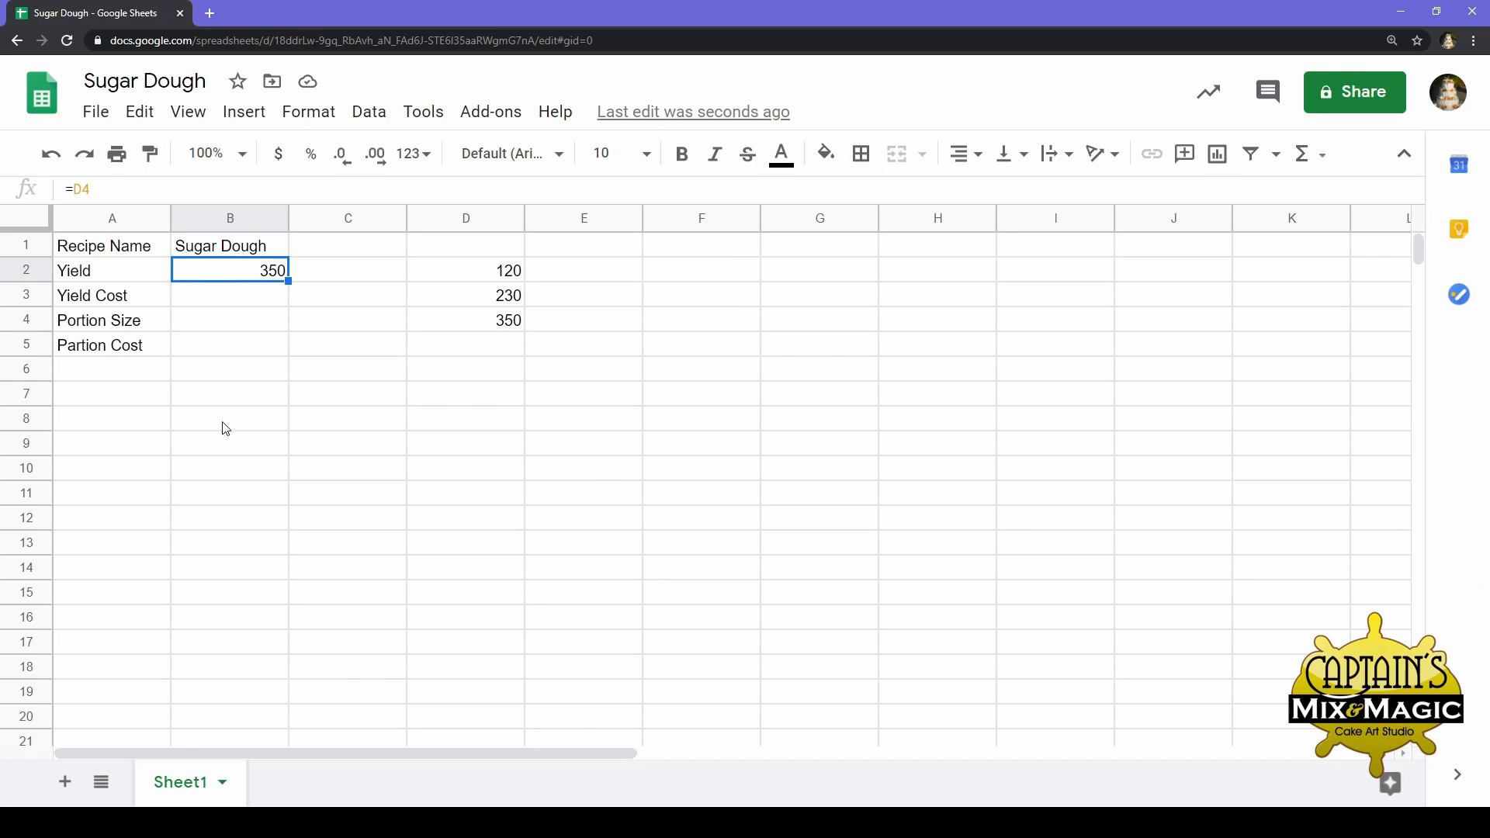
Clear the sample numbers and formulas from the range B2:D5
drag(278, 286, 501, 351)
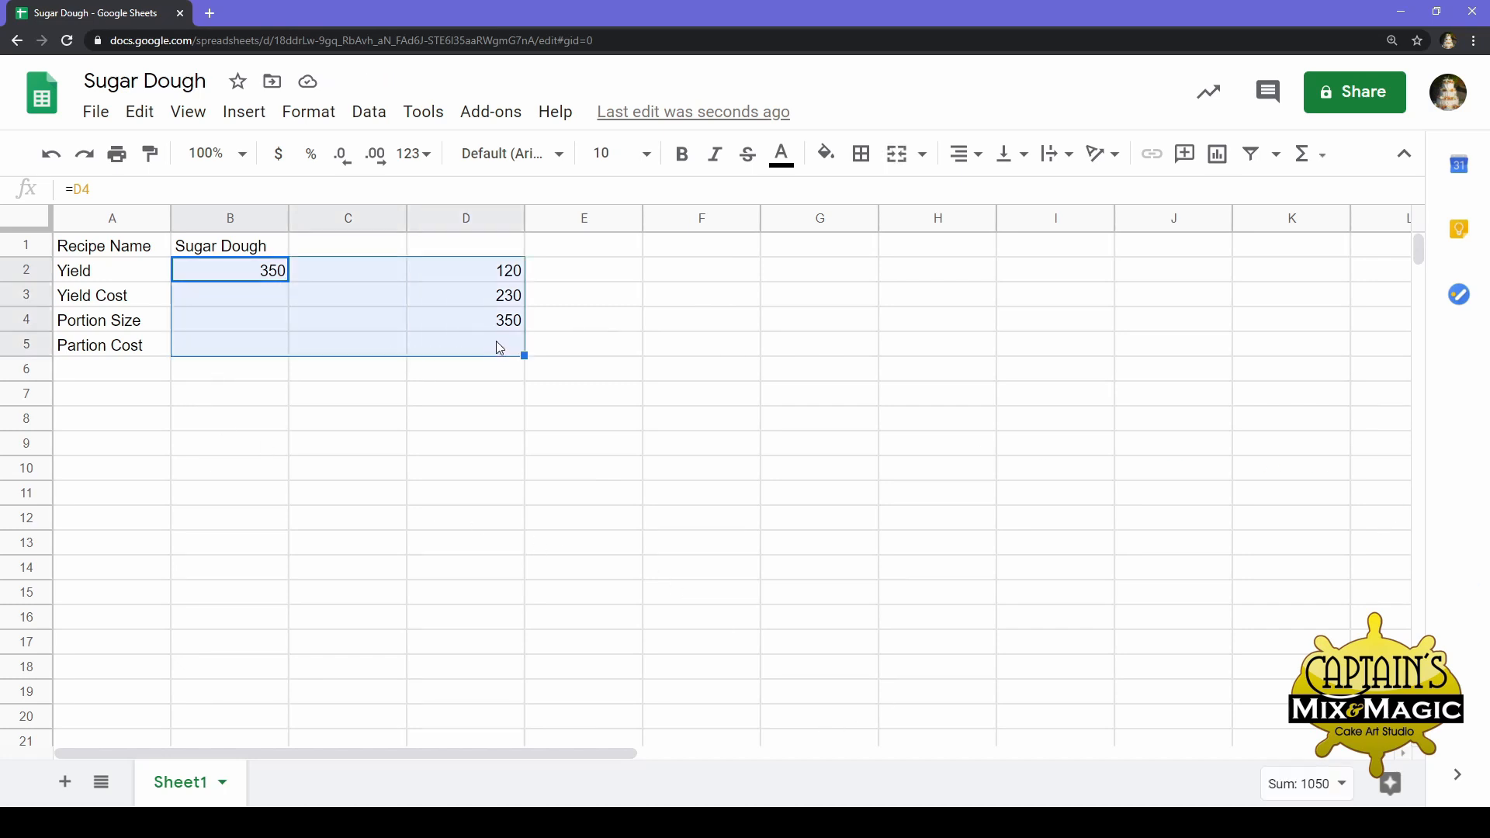
key(Delete)
click(474, 427)
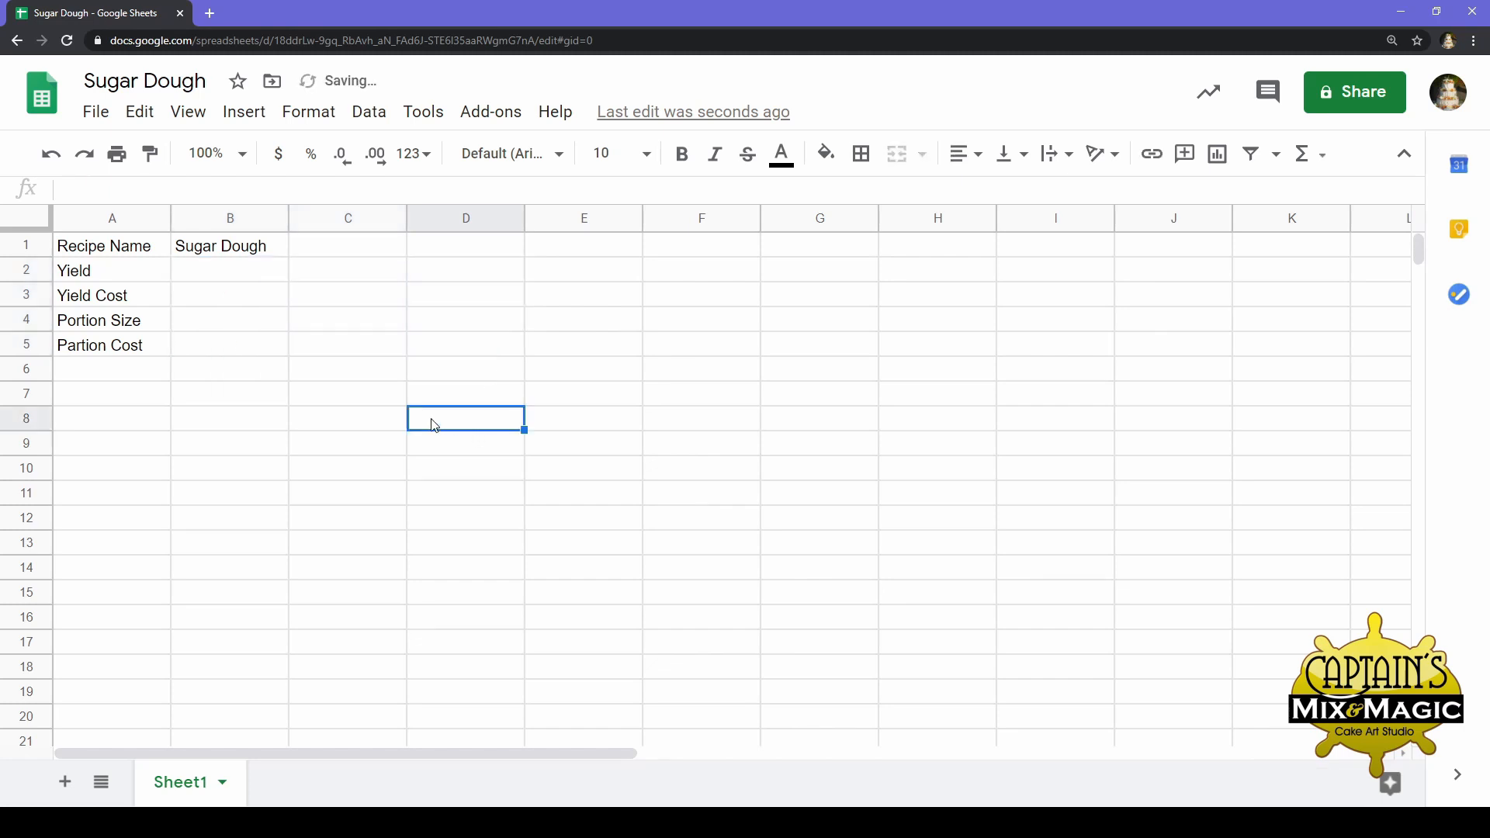
click(271, 397)
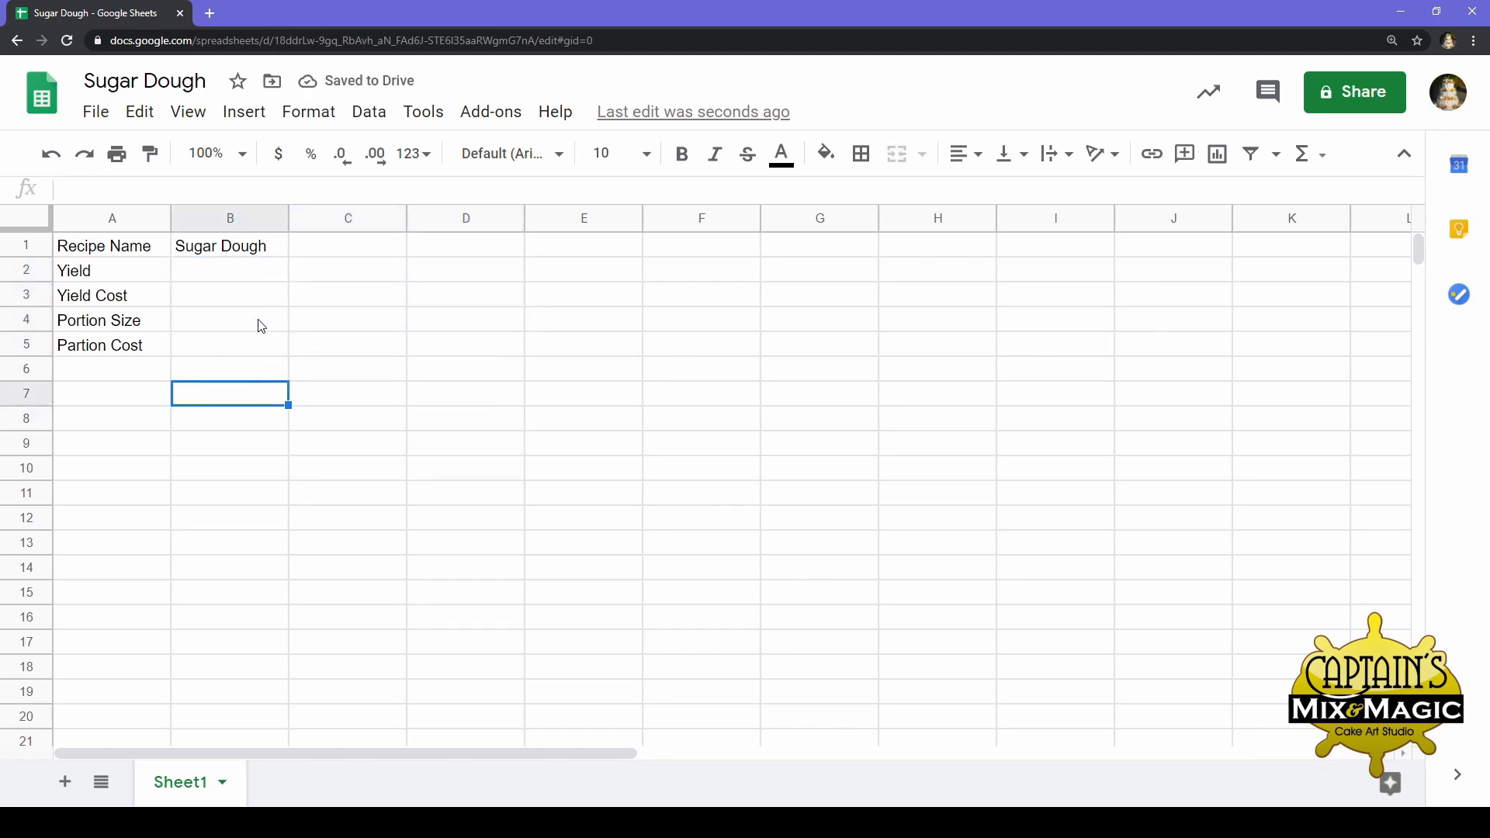
click(161, 396)
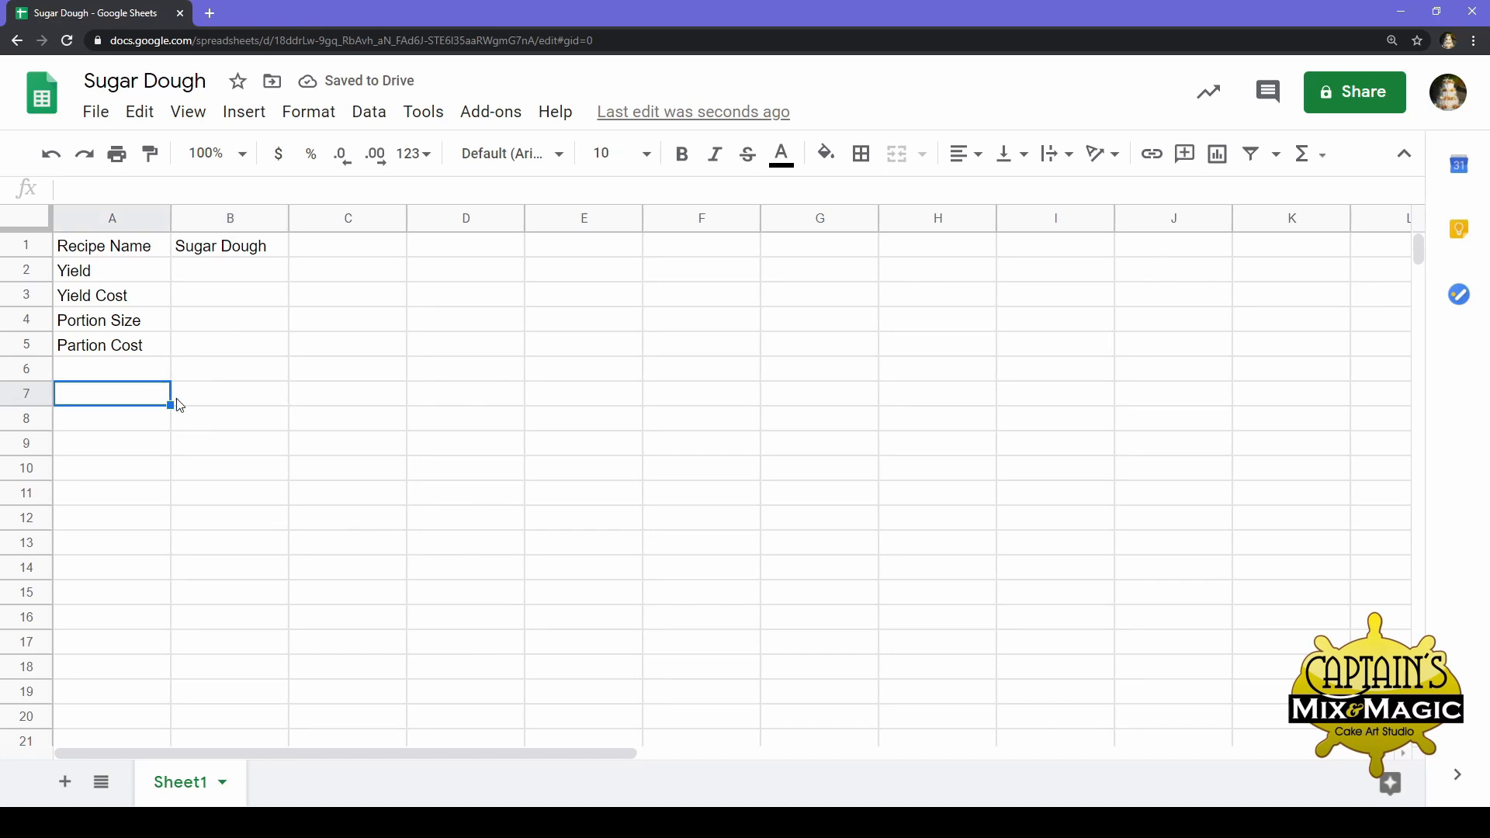
click(224, 402)
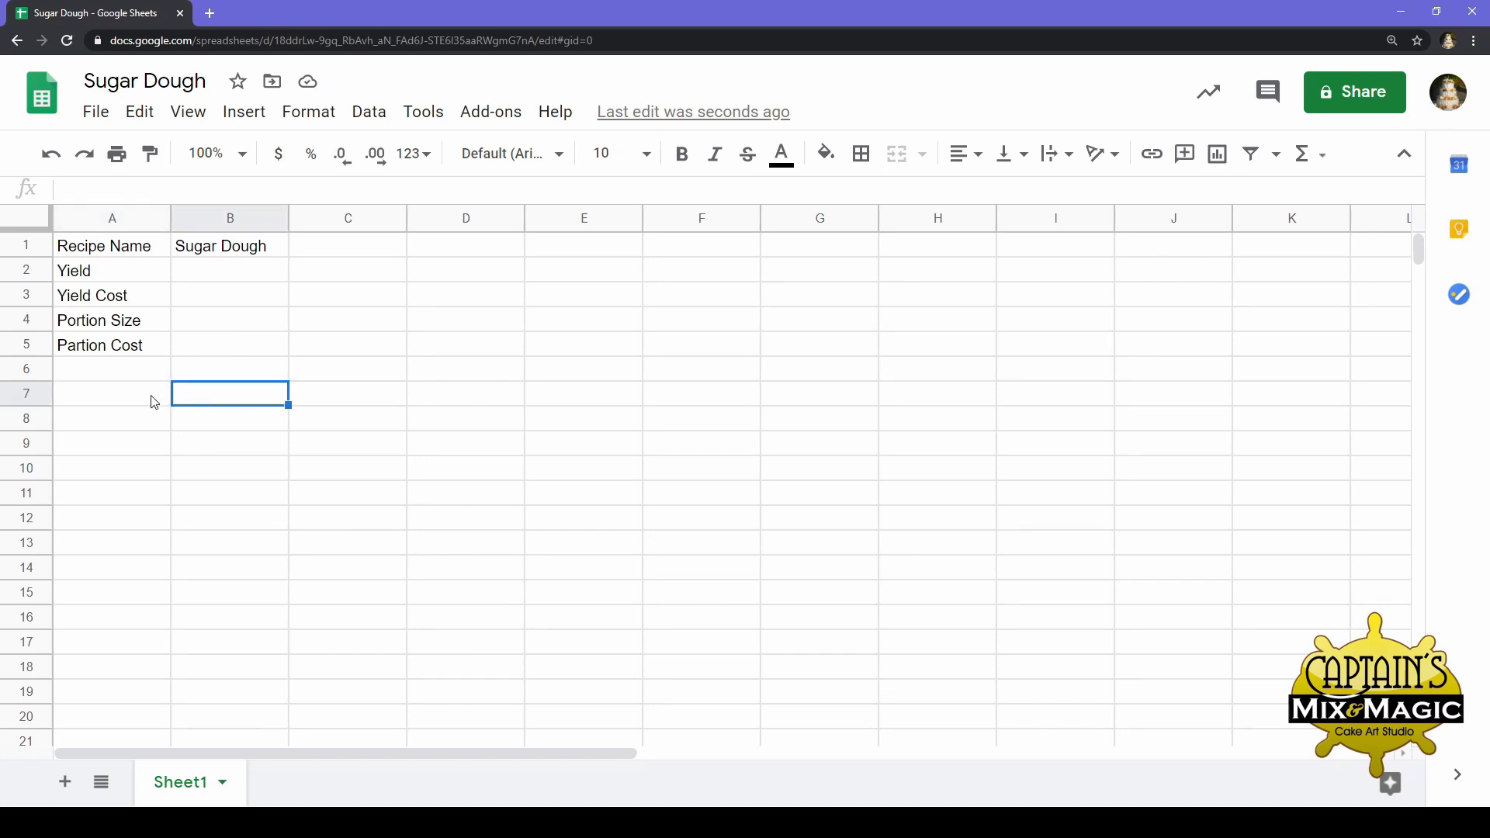
click(152, 398)
click(227, 401)
click(155, 384)
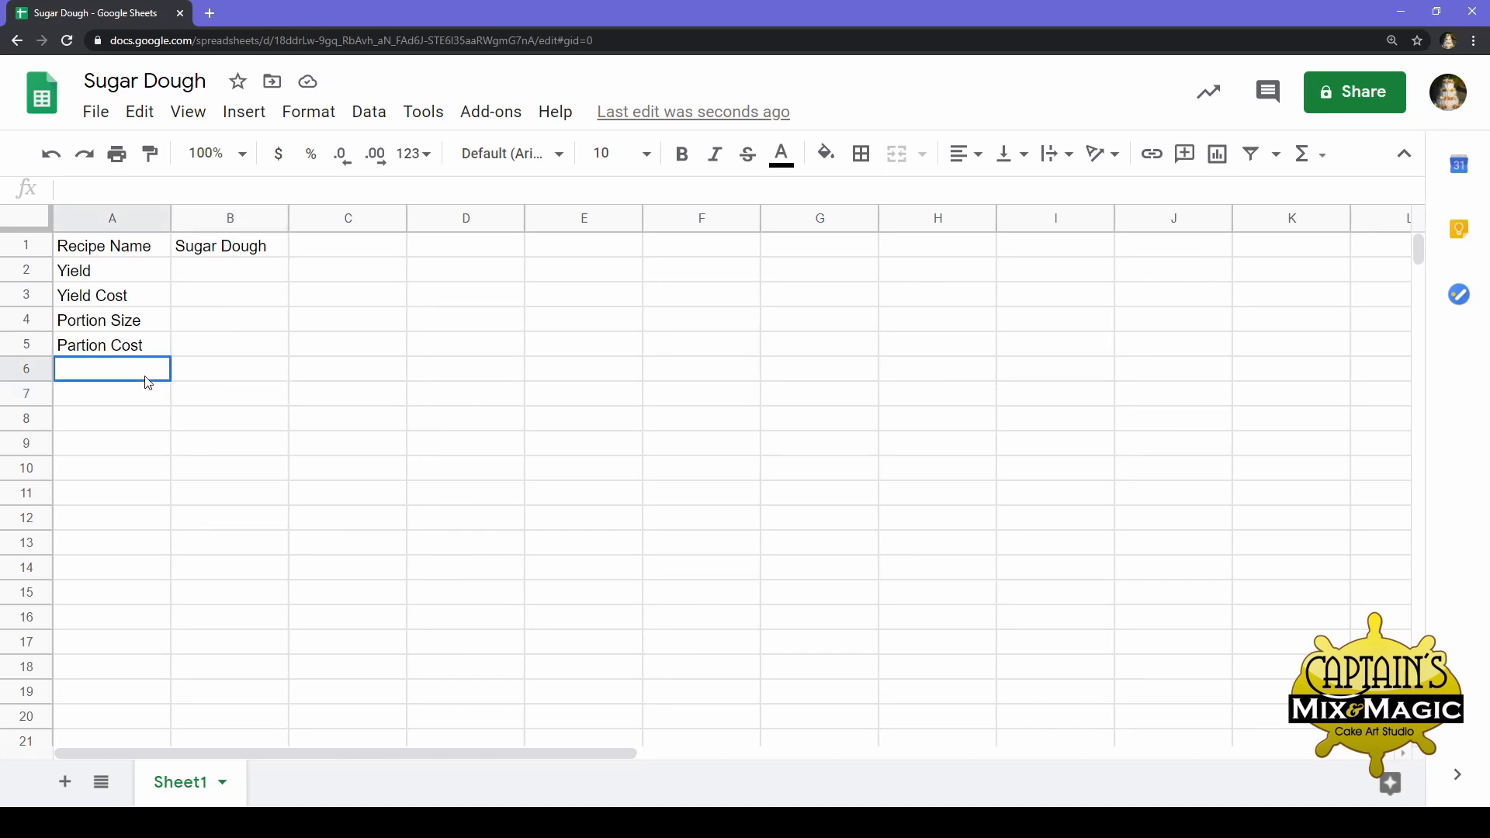
click(233, 390)
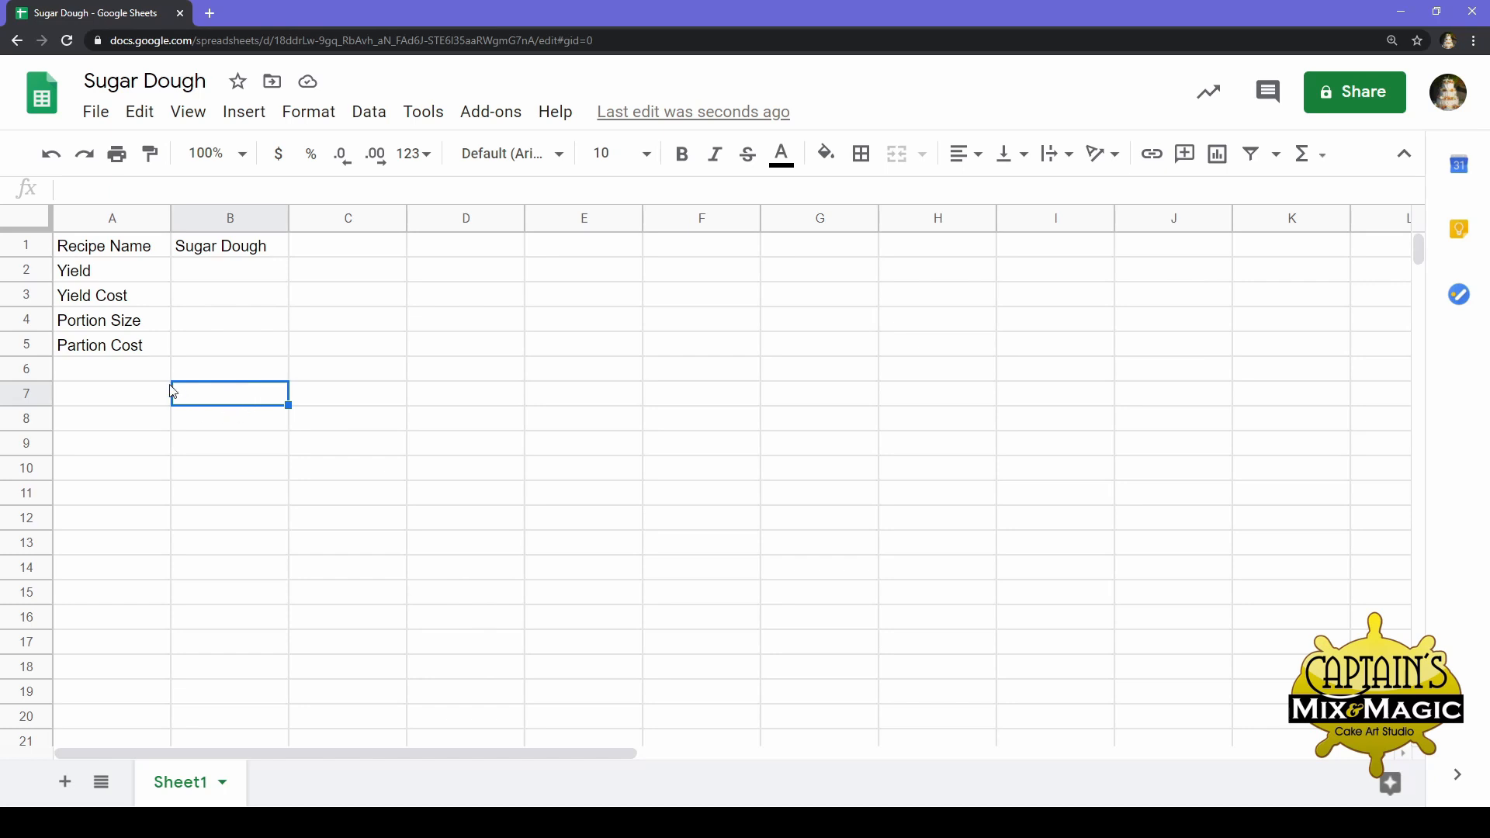
click(125, 380)
key(Down)
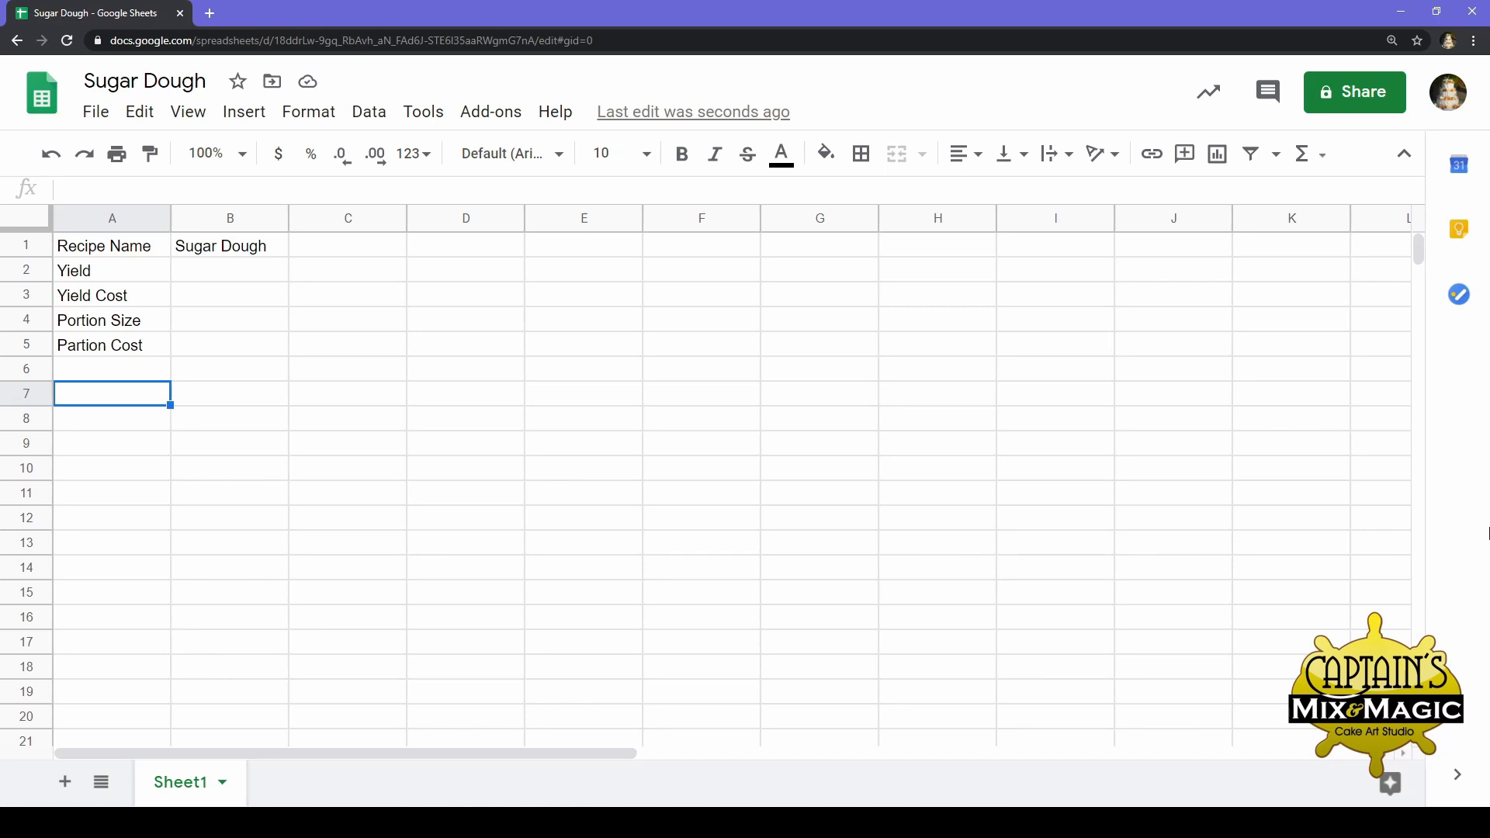
List the ingredients Butter, Flour, Eggs, Sugar and Salt in cells A8 to A12
click(146, 436)
click(147, 428)
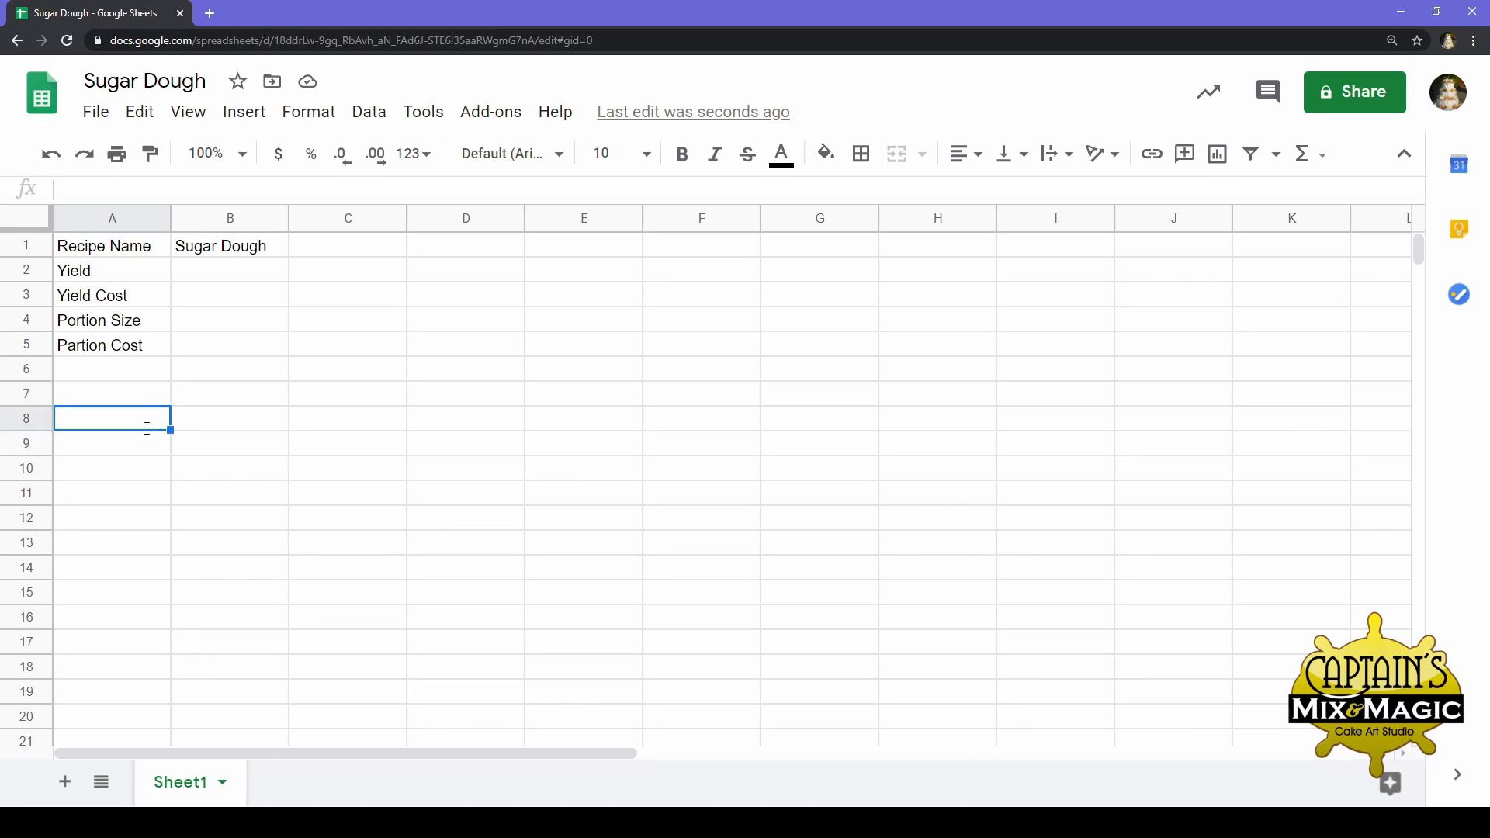
text(Butter)
key(Return)
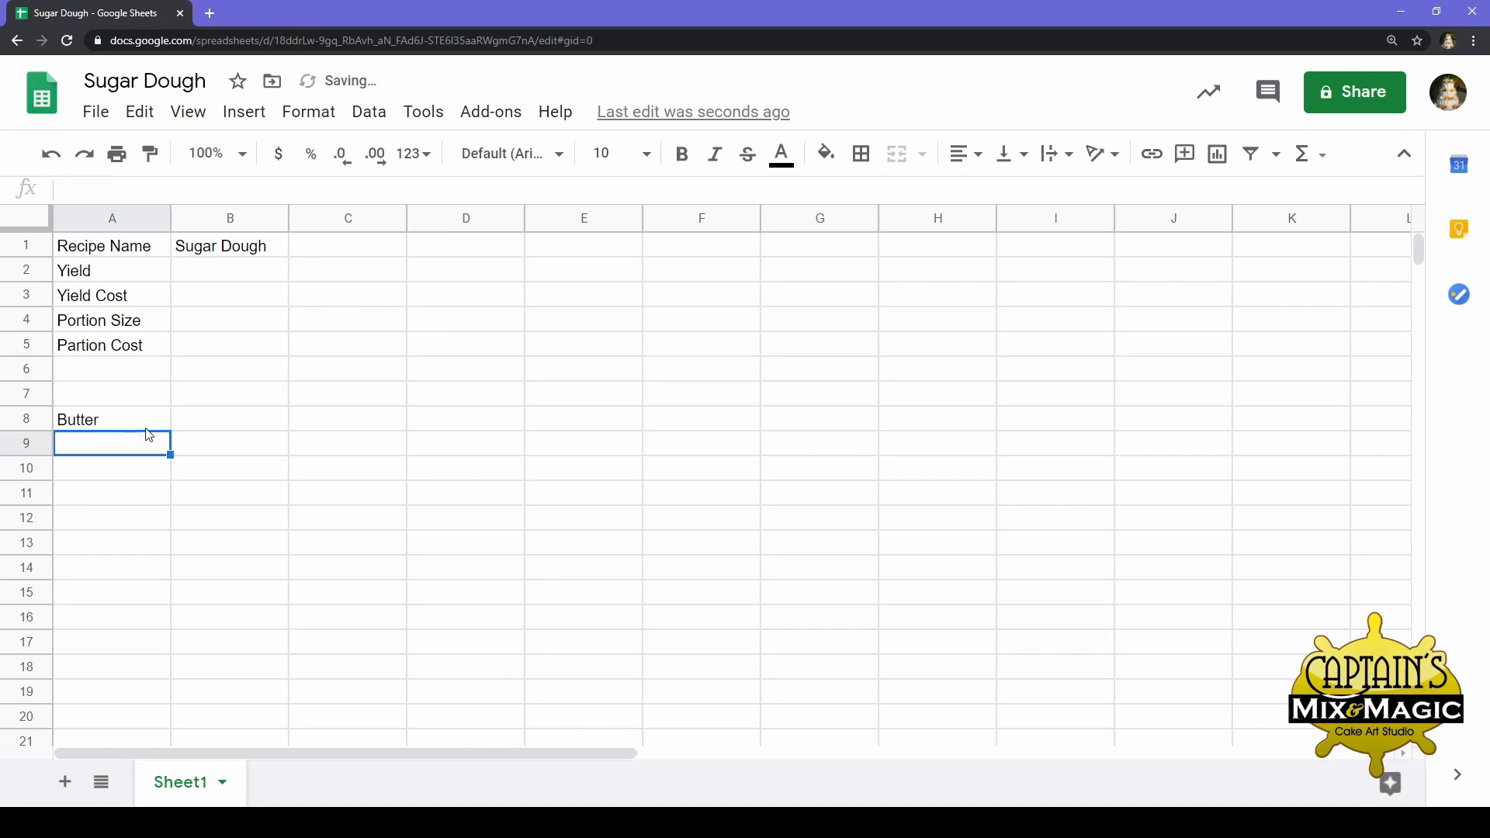
text(Flour)
key(Return)
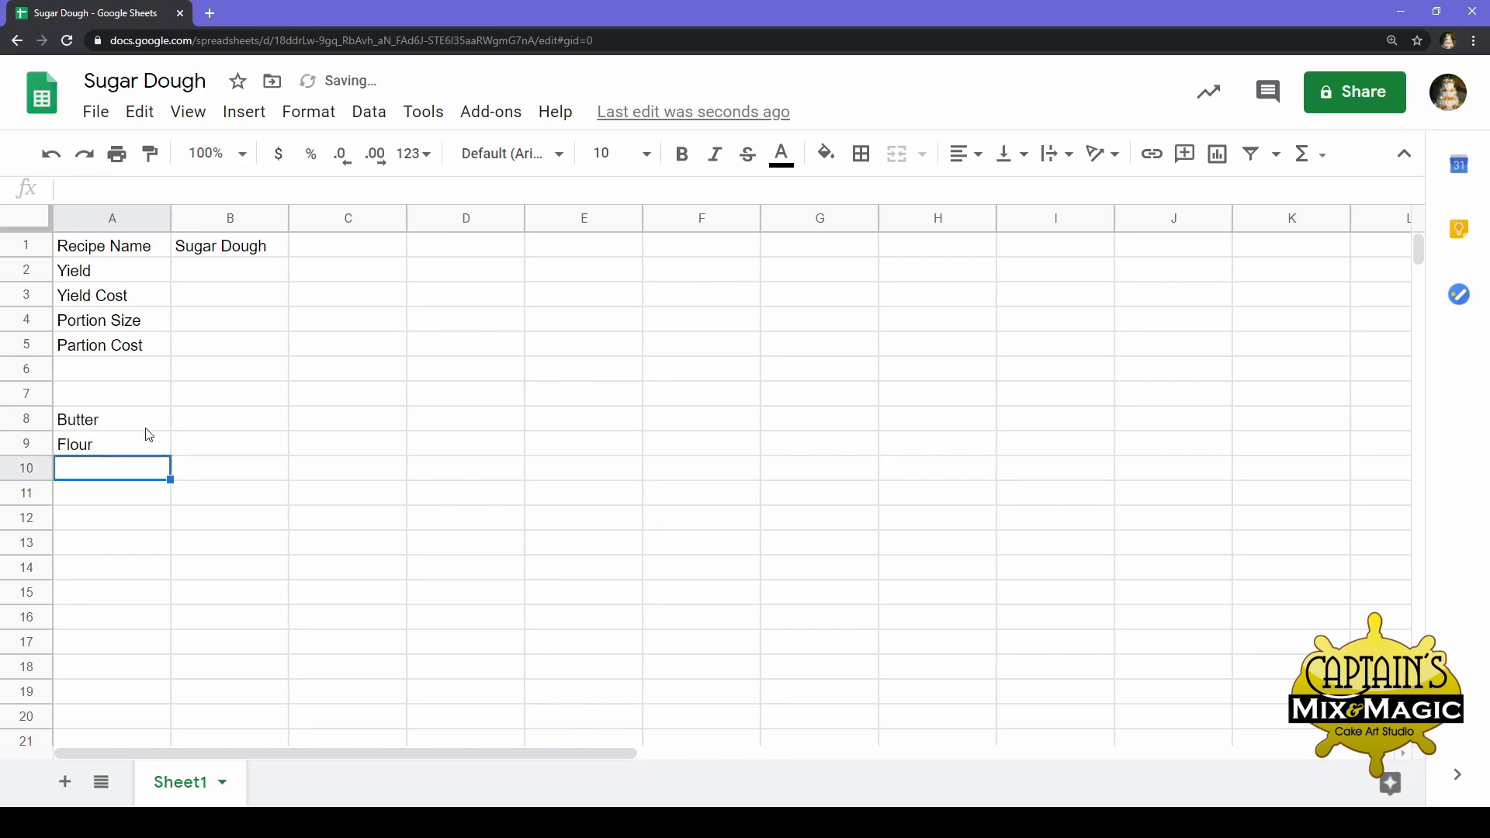
text(Eggs)
key(Return)
text(S)
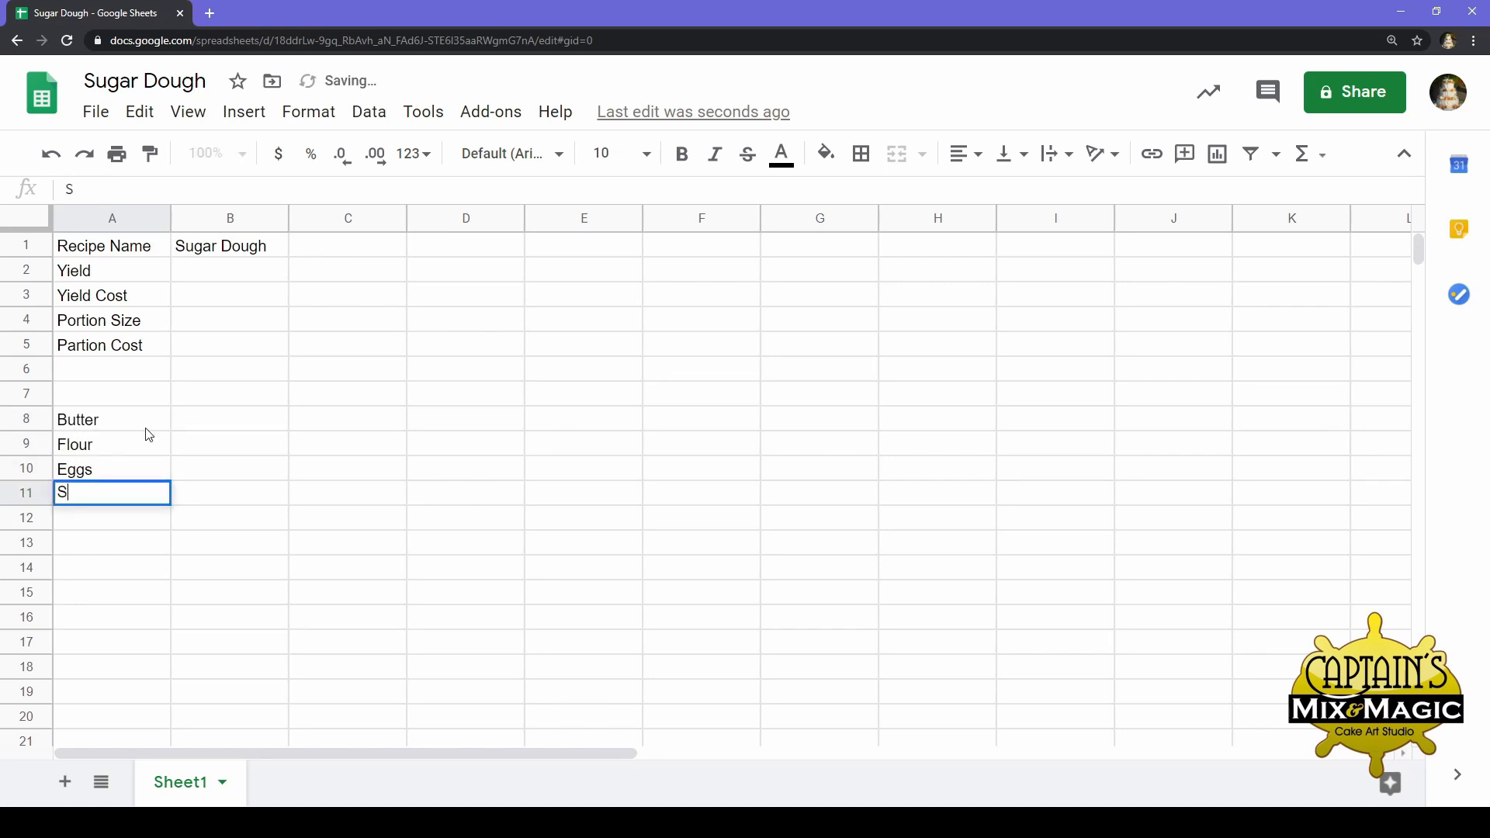
text(ugar)
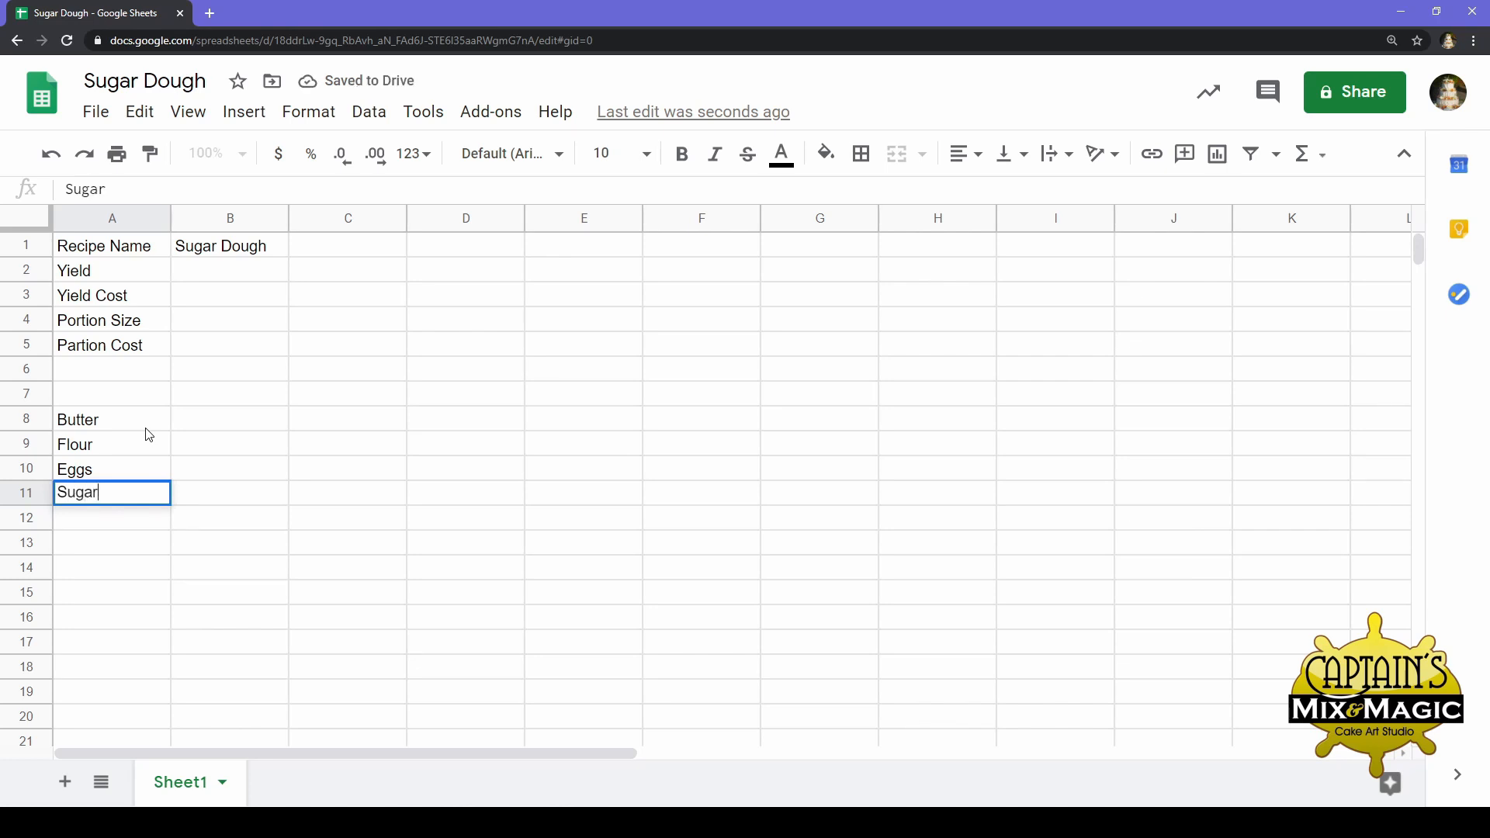
key(Return)
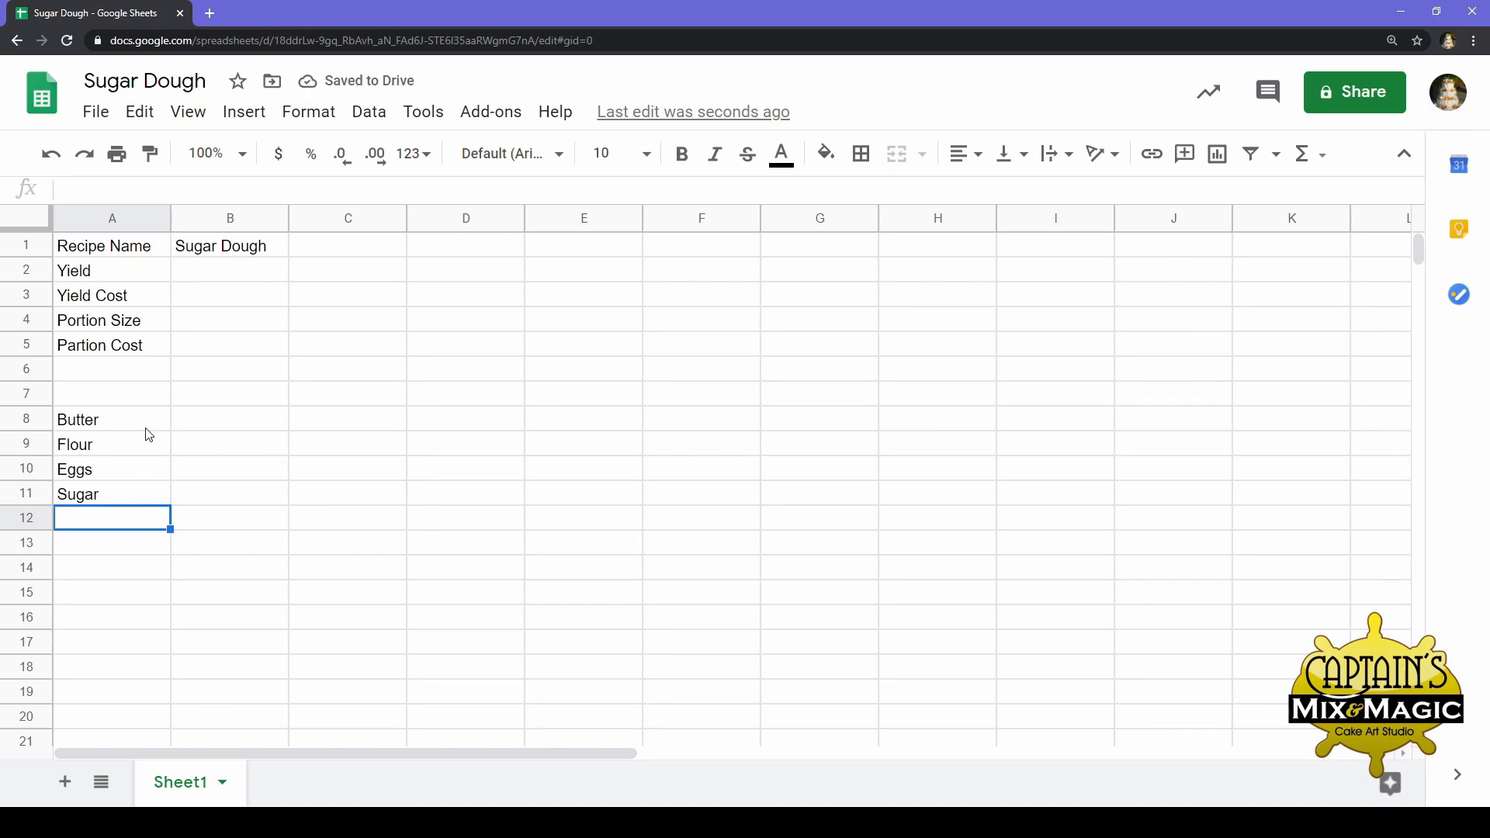
text(Salt)
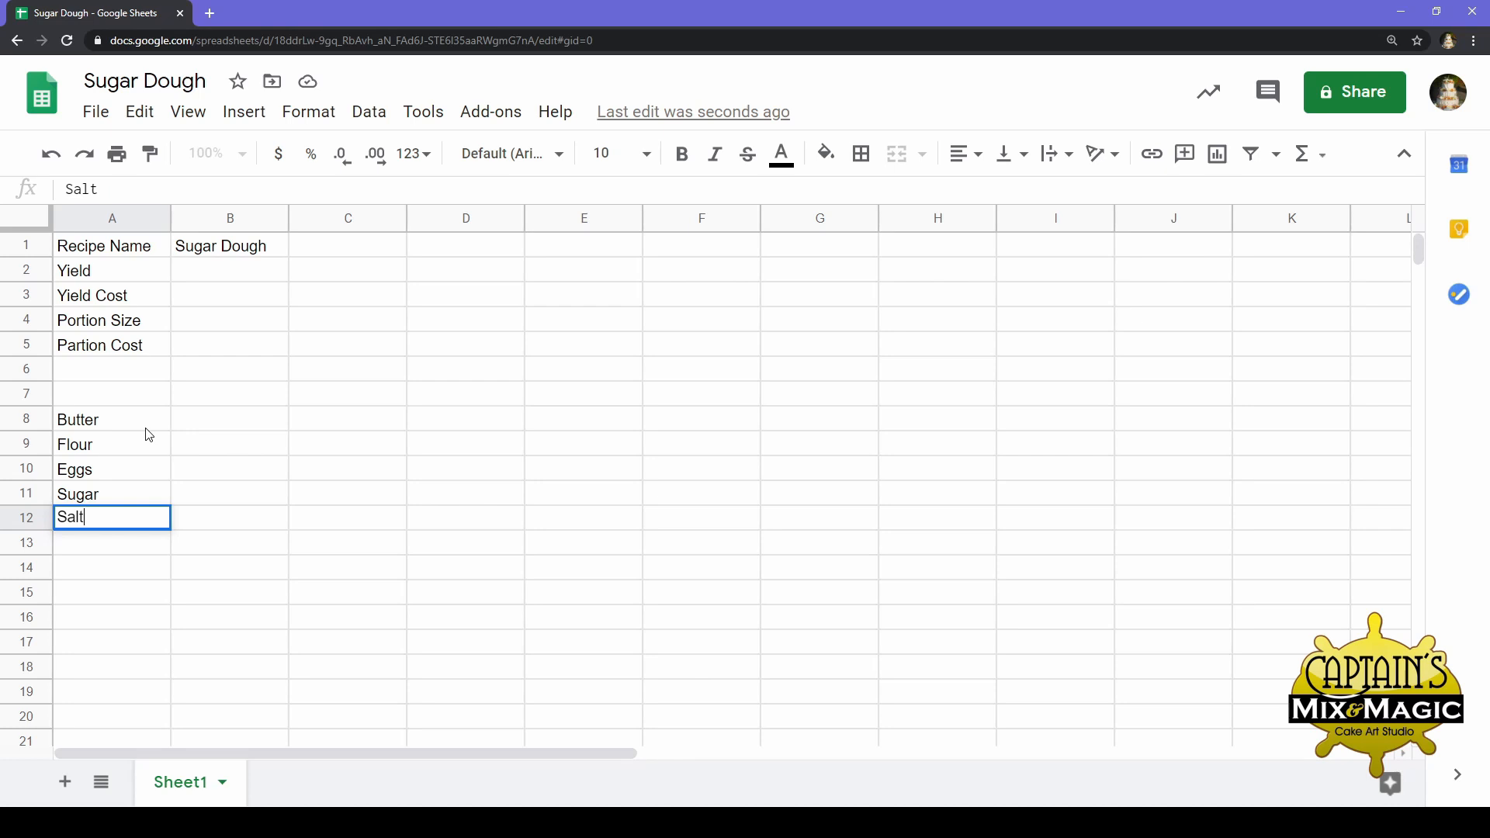
key(Return)
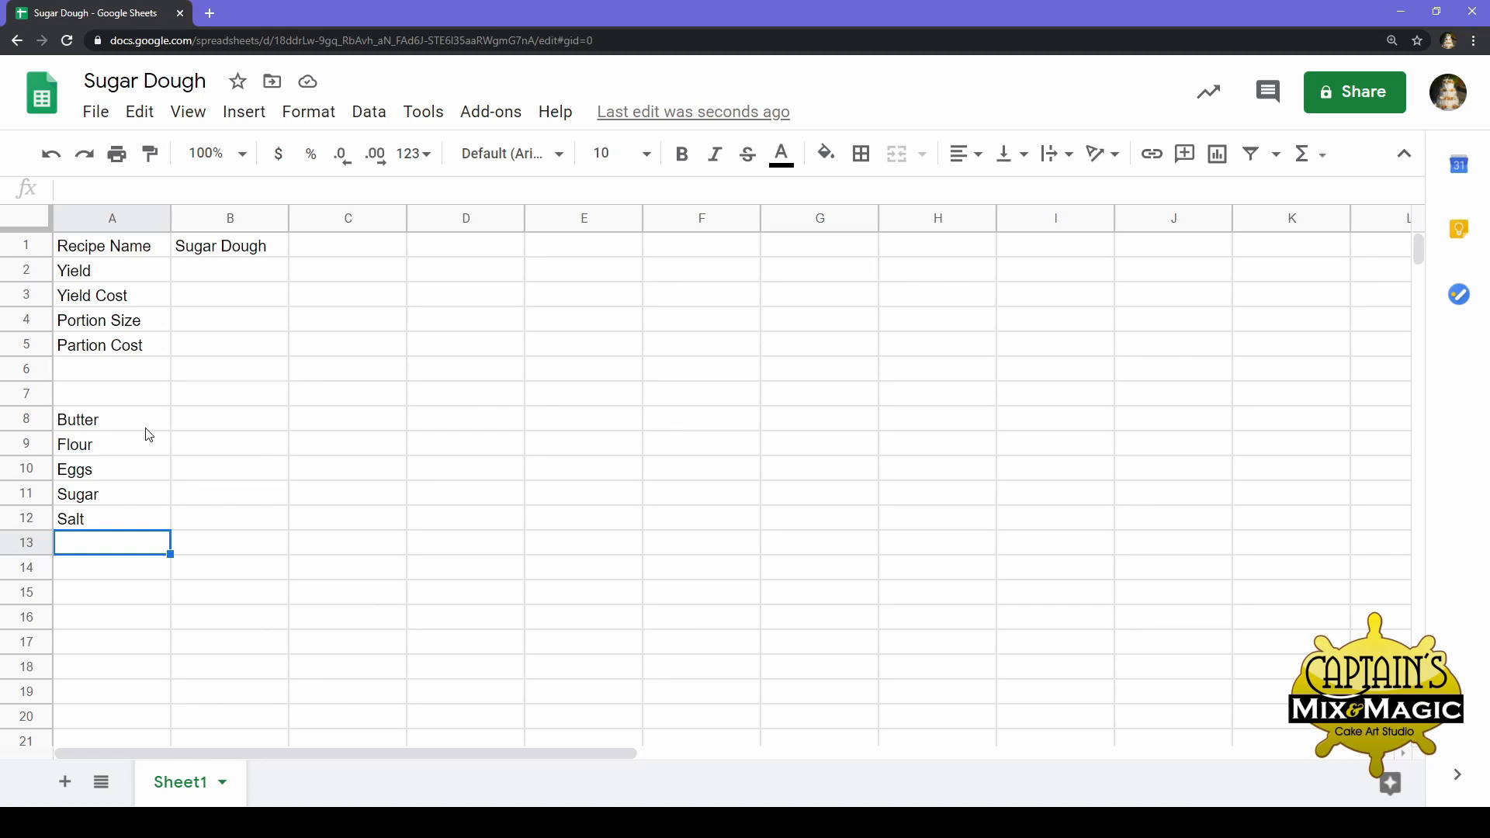
Enter 400 as the Butter amount in cell B8 and add the column heading "grams" in cell B7
click(222, 444)
click(224, 423)
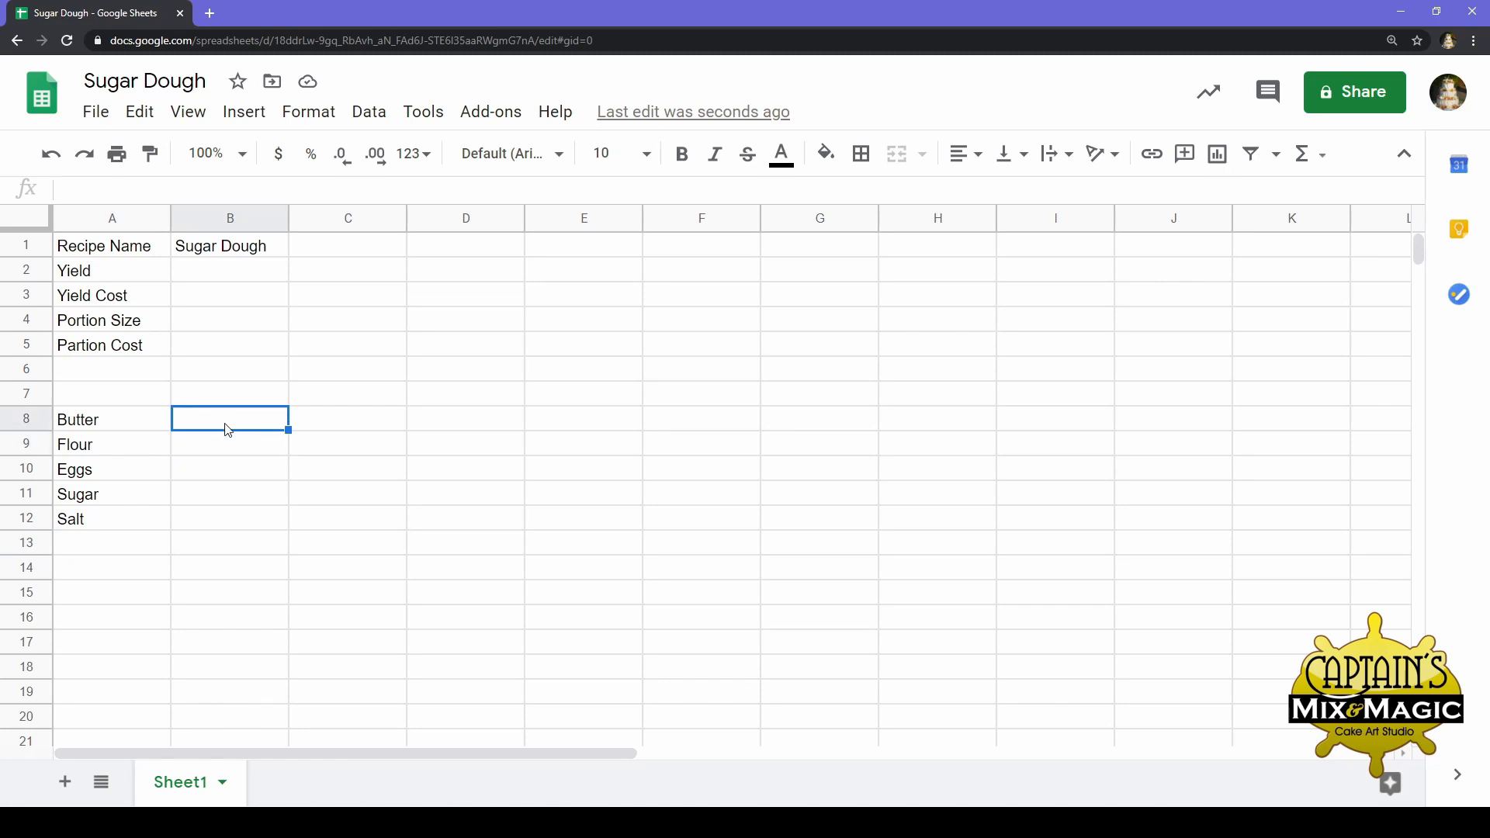
text(400)
click(315, 475)
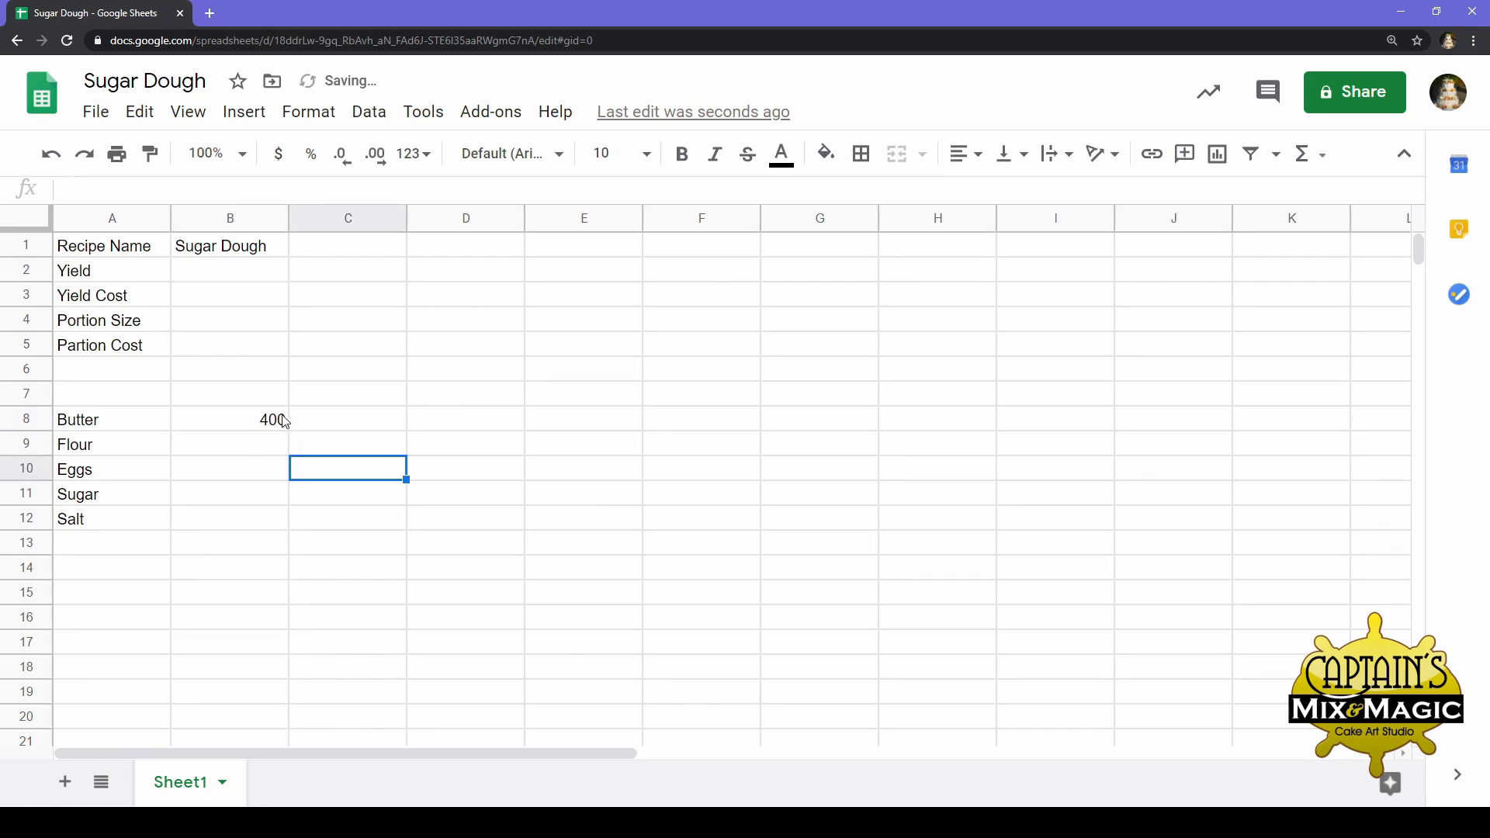
click(281, 378)
click(285, 396)
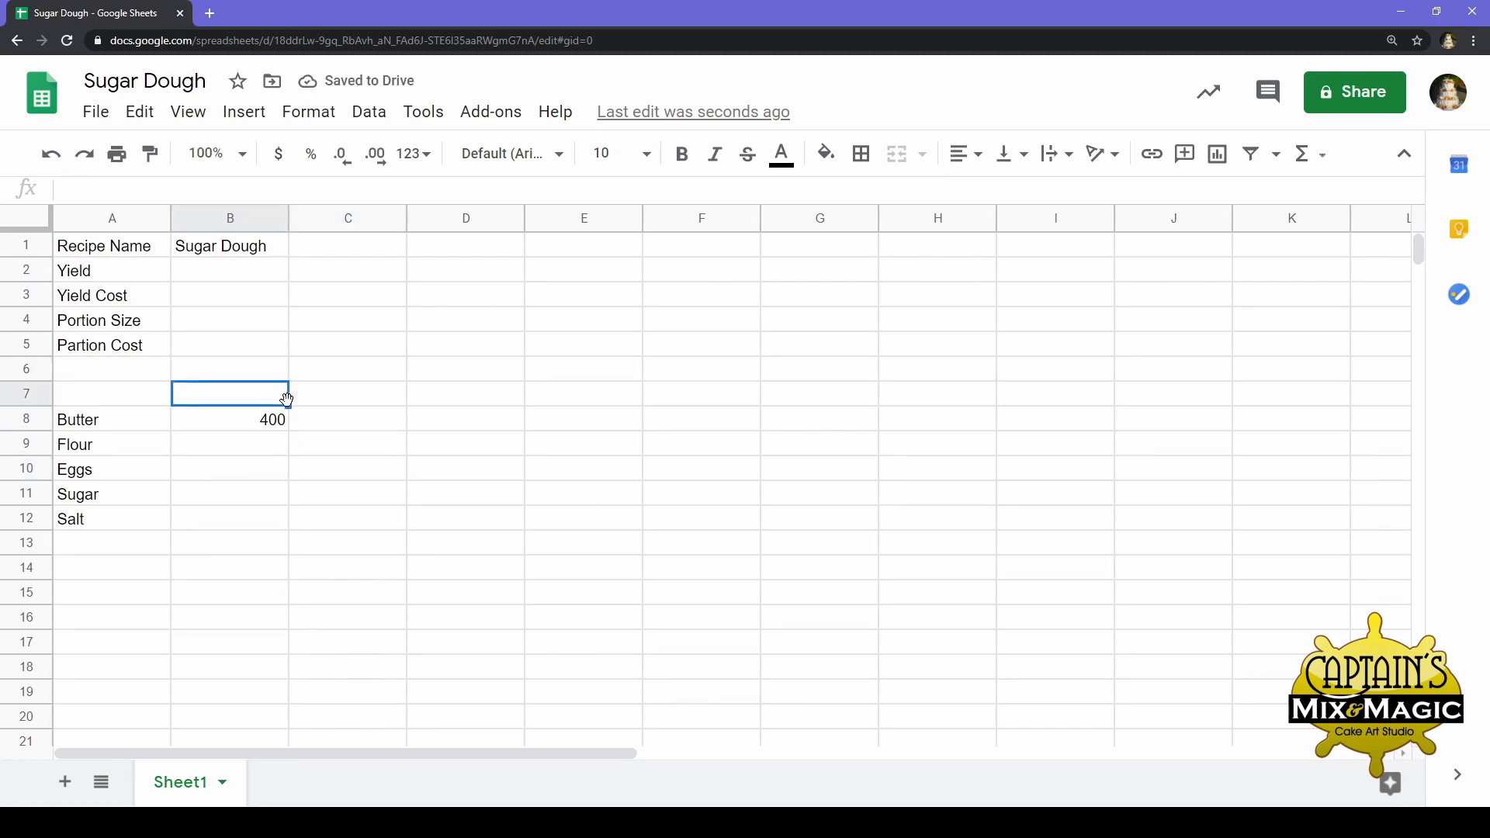
text(grams)
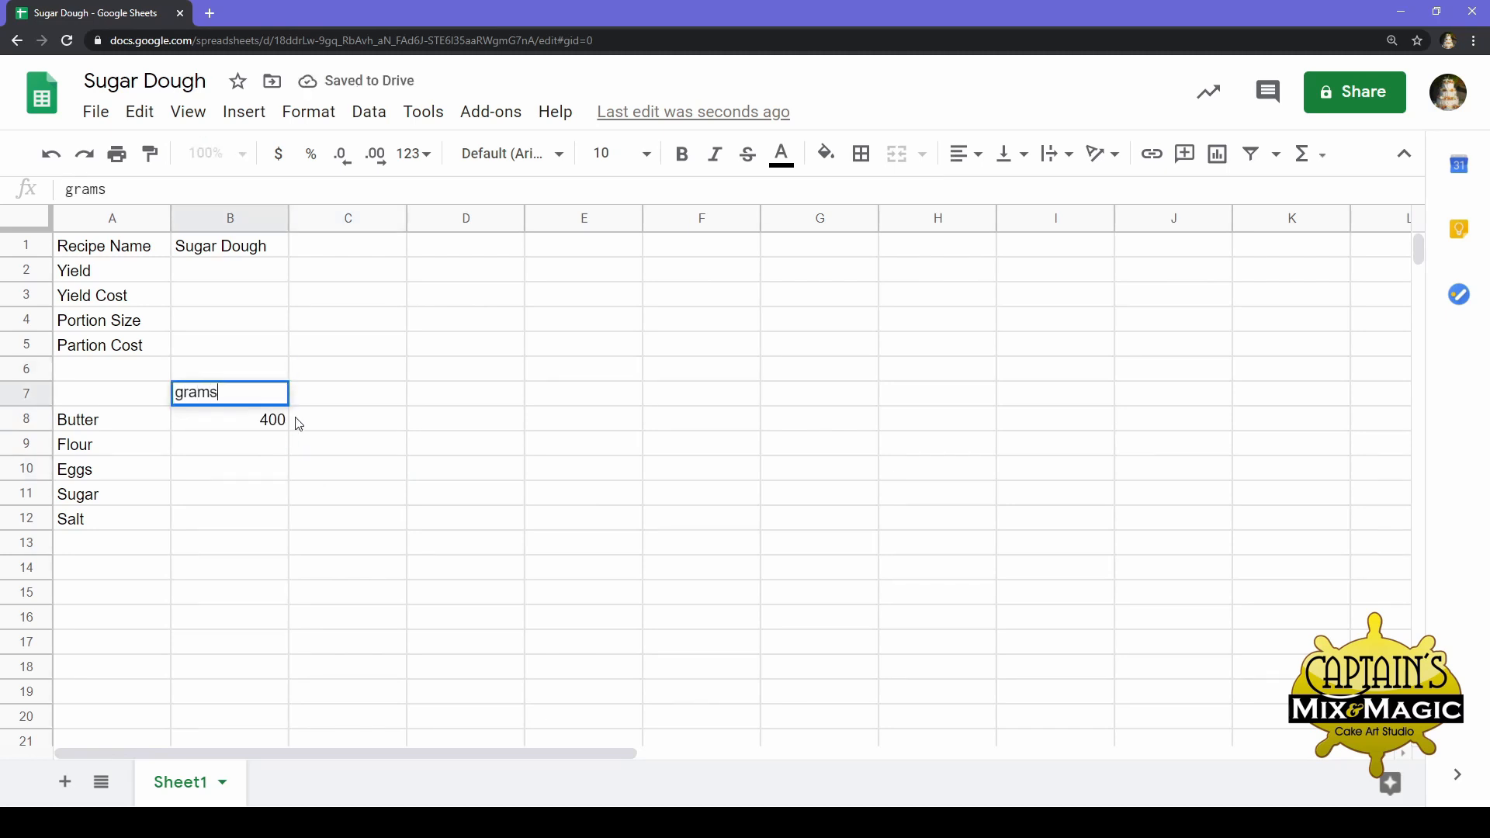
click(257, 497)
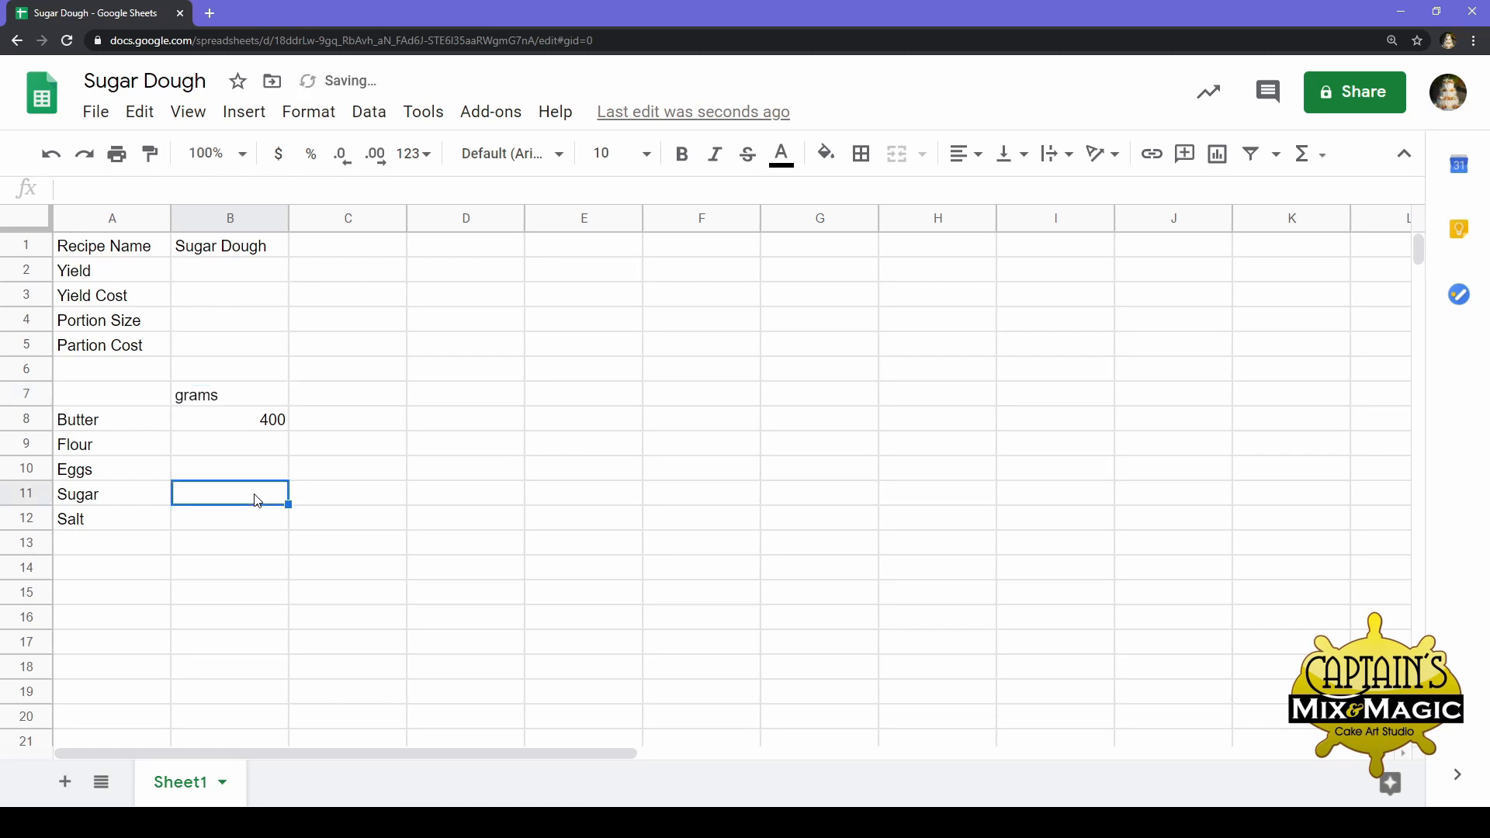
Enter the amounts 950 for Flour in cell B9 and 3 for Eggs in cell B10
click(264, 451)
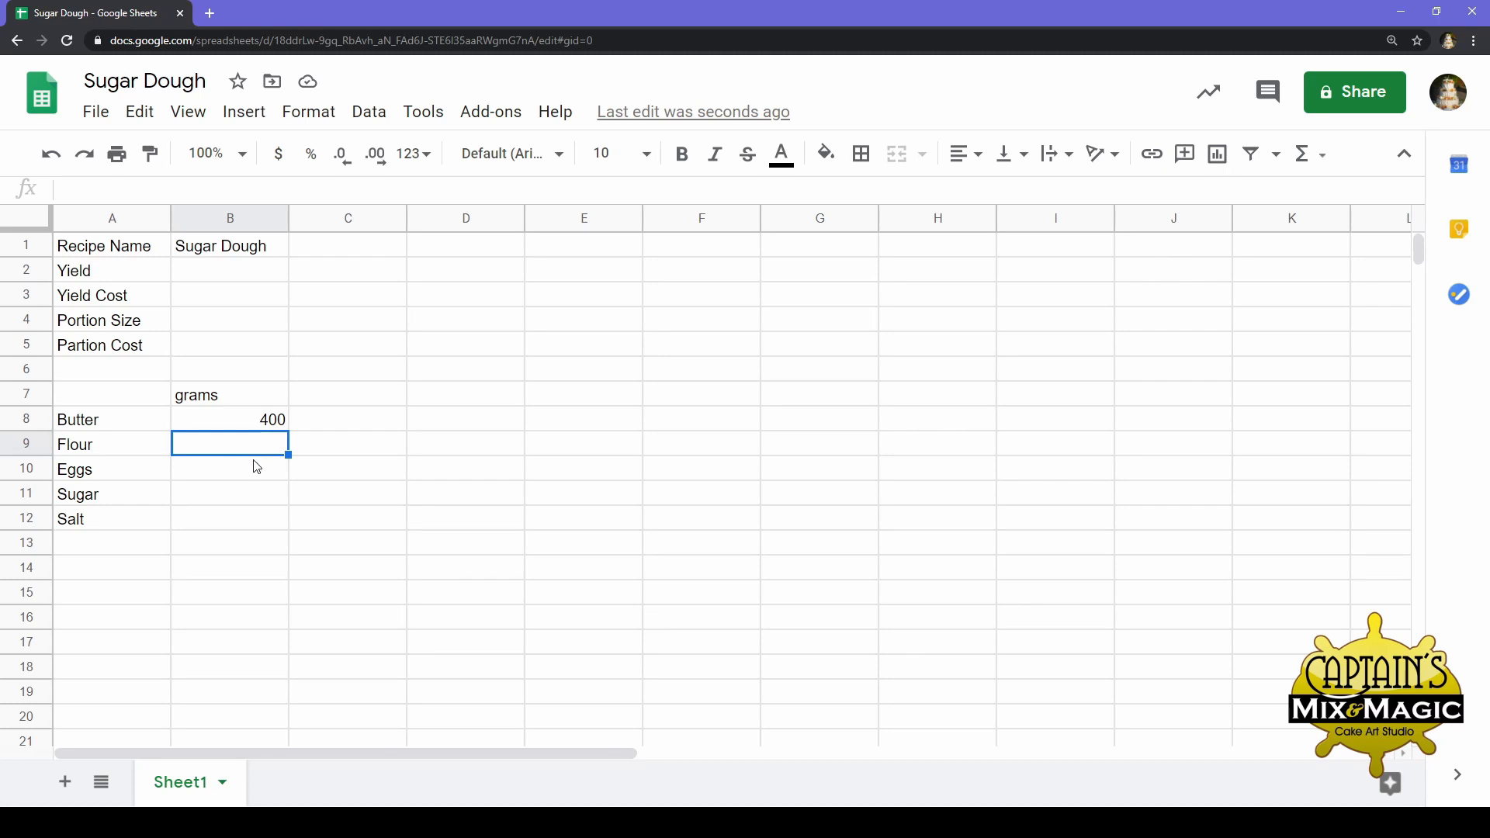
click(256, 494)
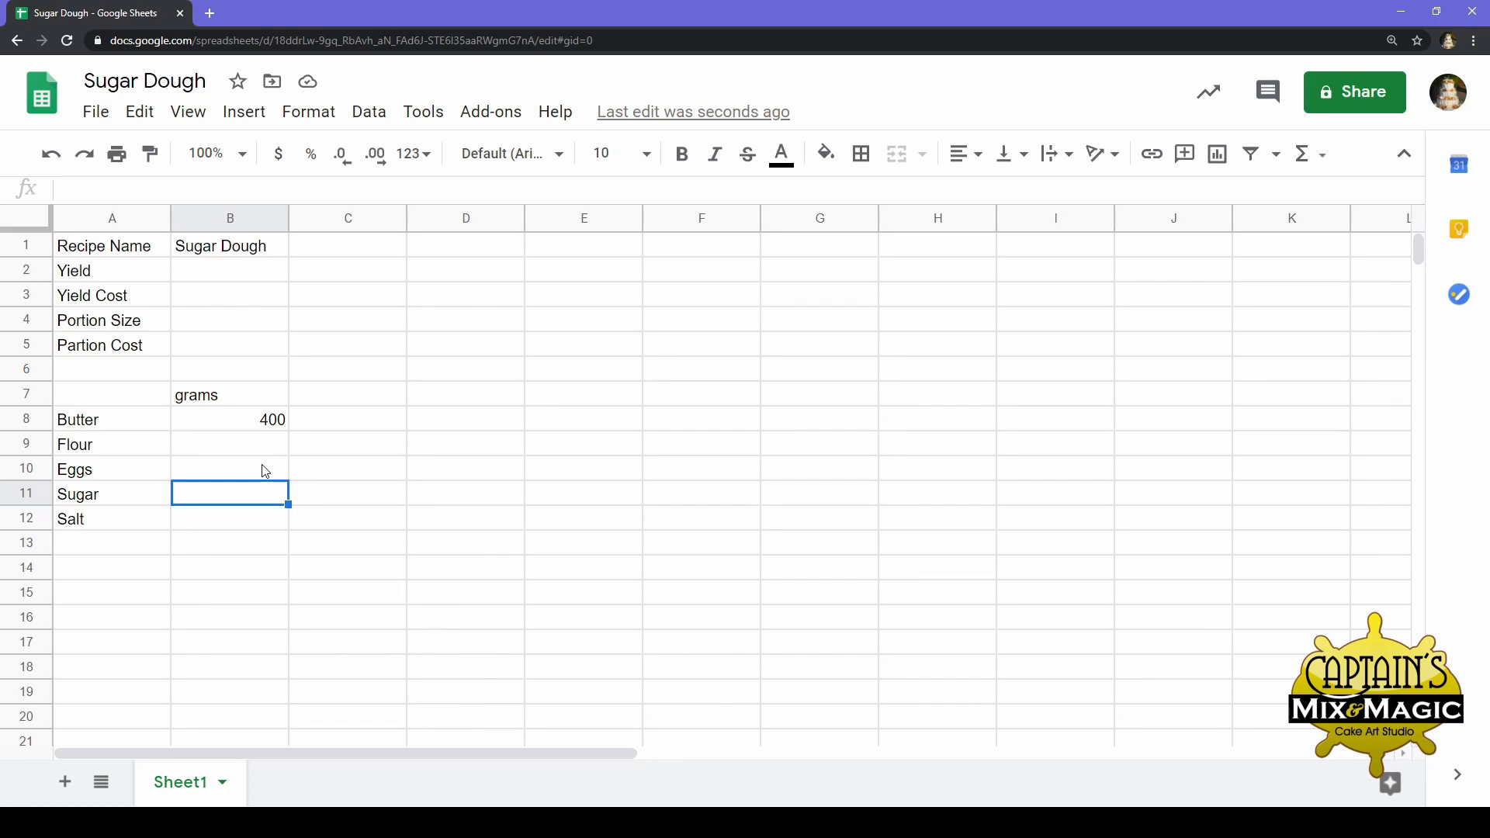
click(270, 454)
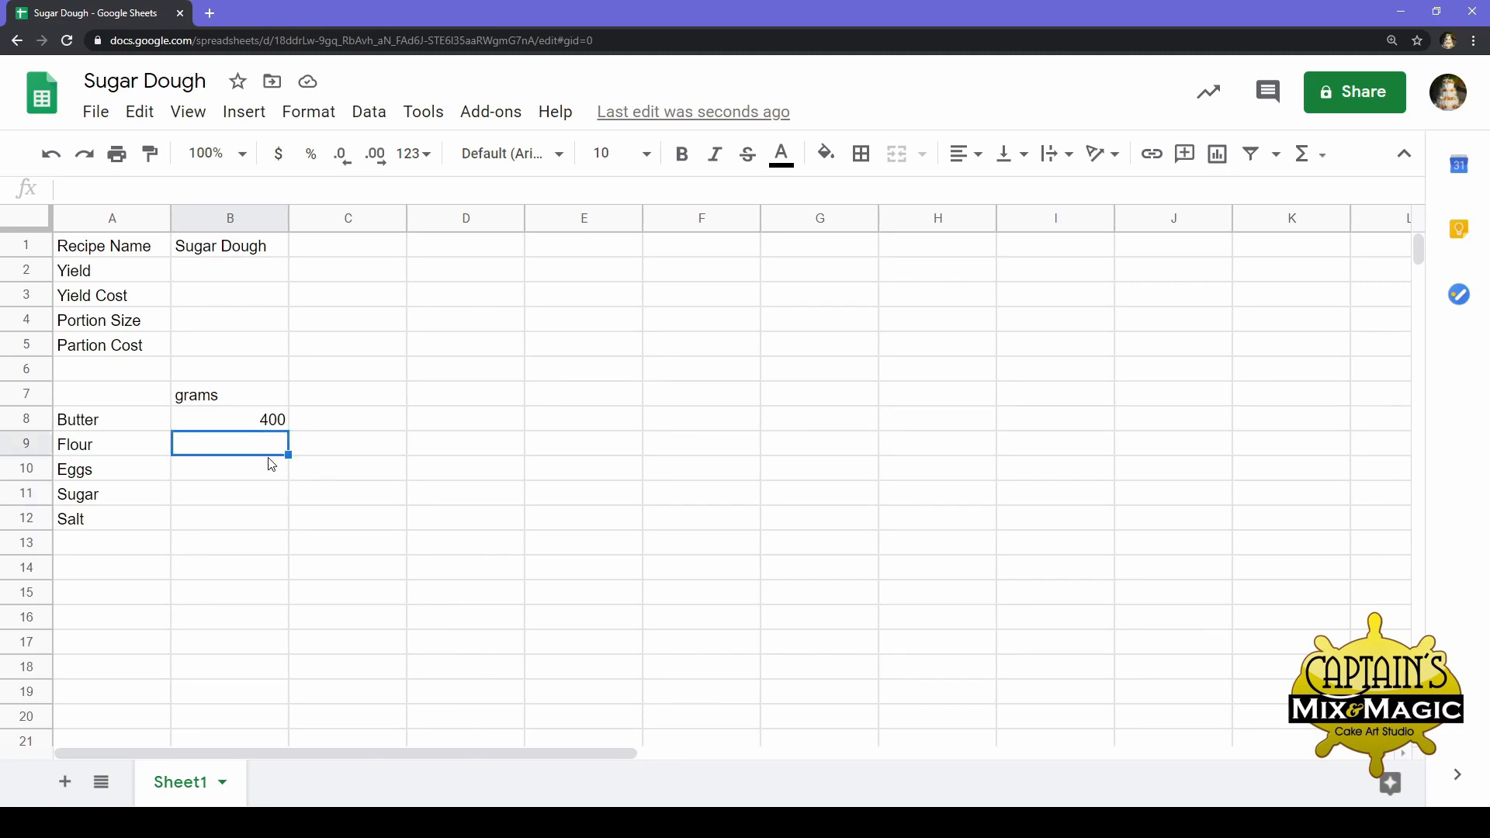
text(950)
click(275, 501)
click(279, 464)
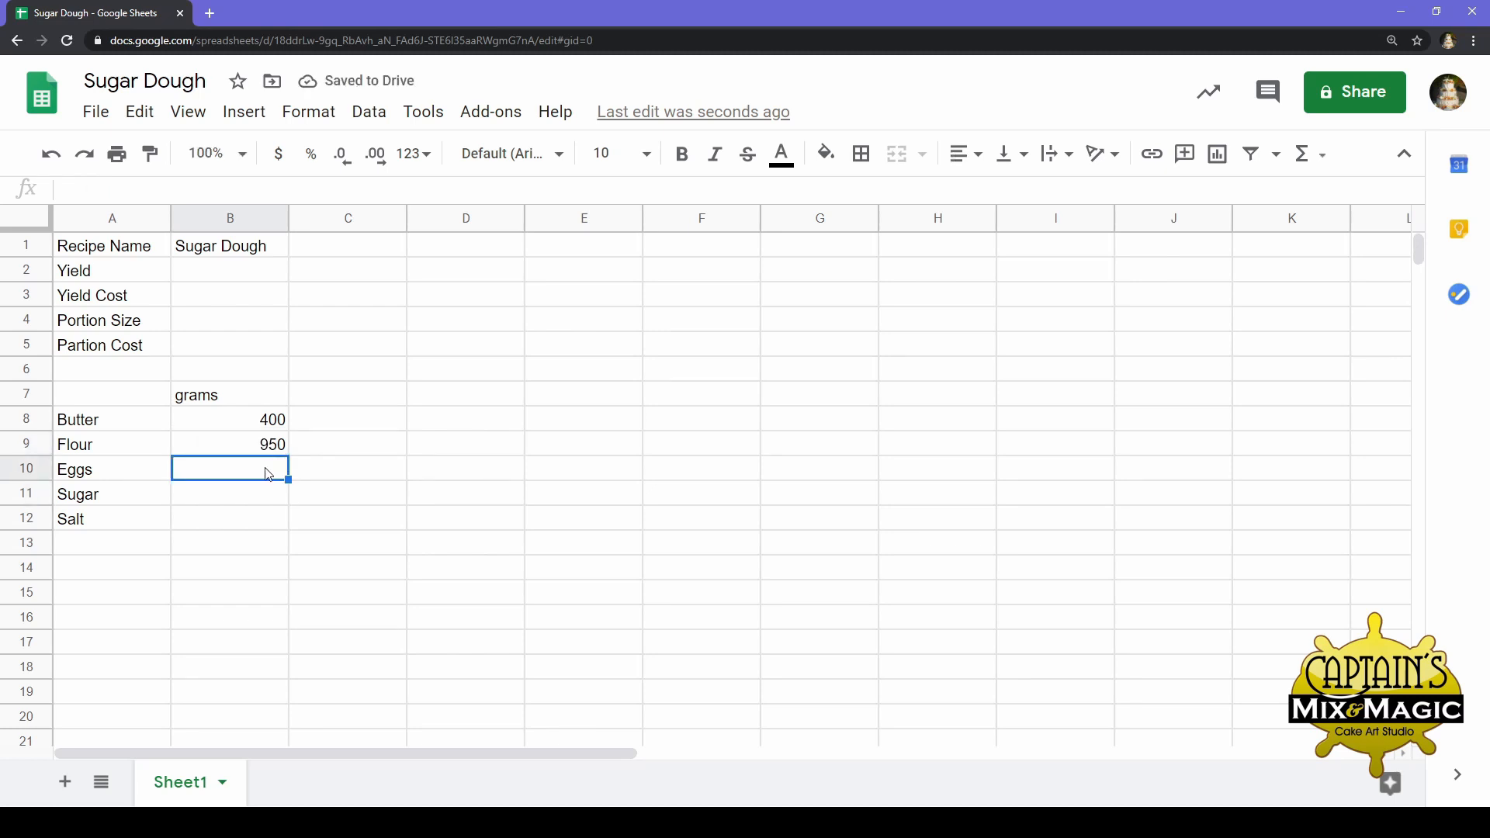
text(3)
click(273, 526)
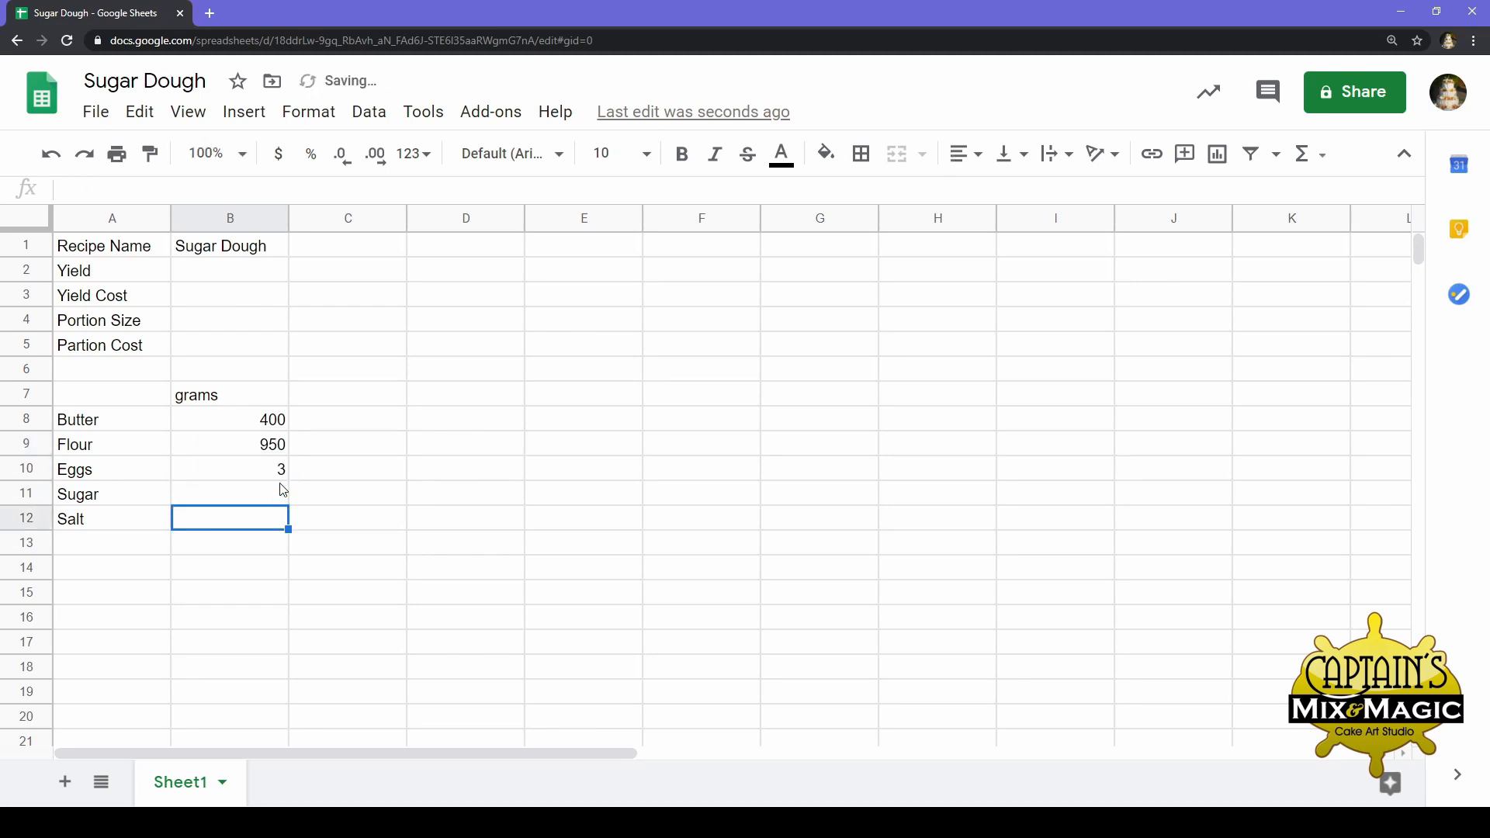
Enter the amounts 450 for Sugar in cell B11 and 5 for Salt in cell B12
click(280, 477)
click(269, 522)
click(272, 498)
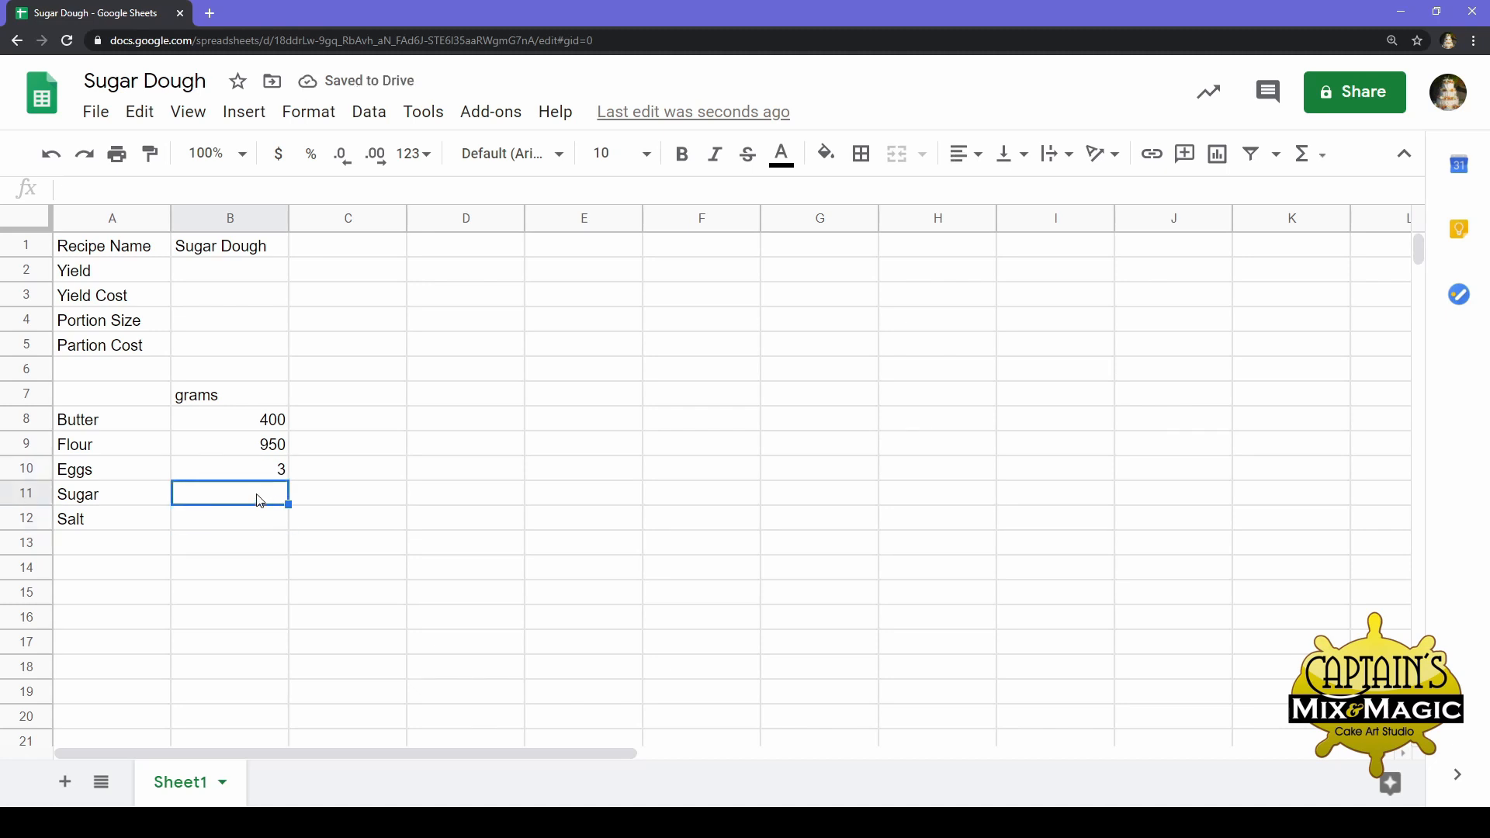
text(4509)
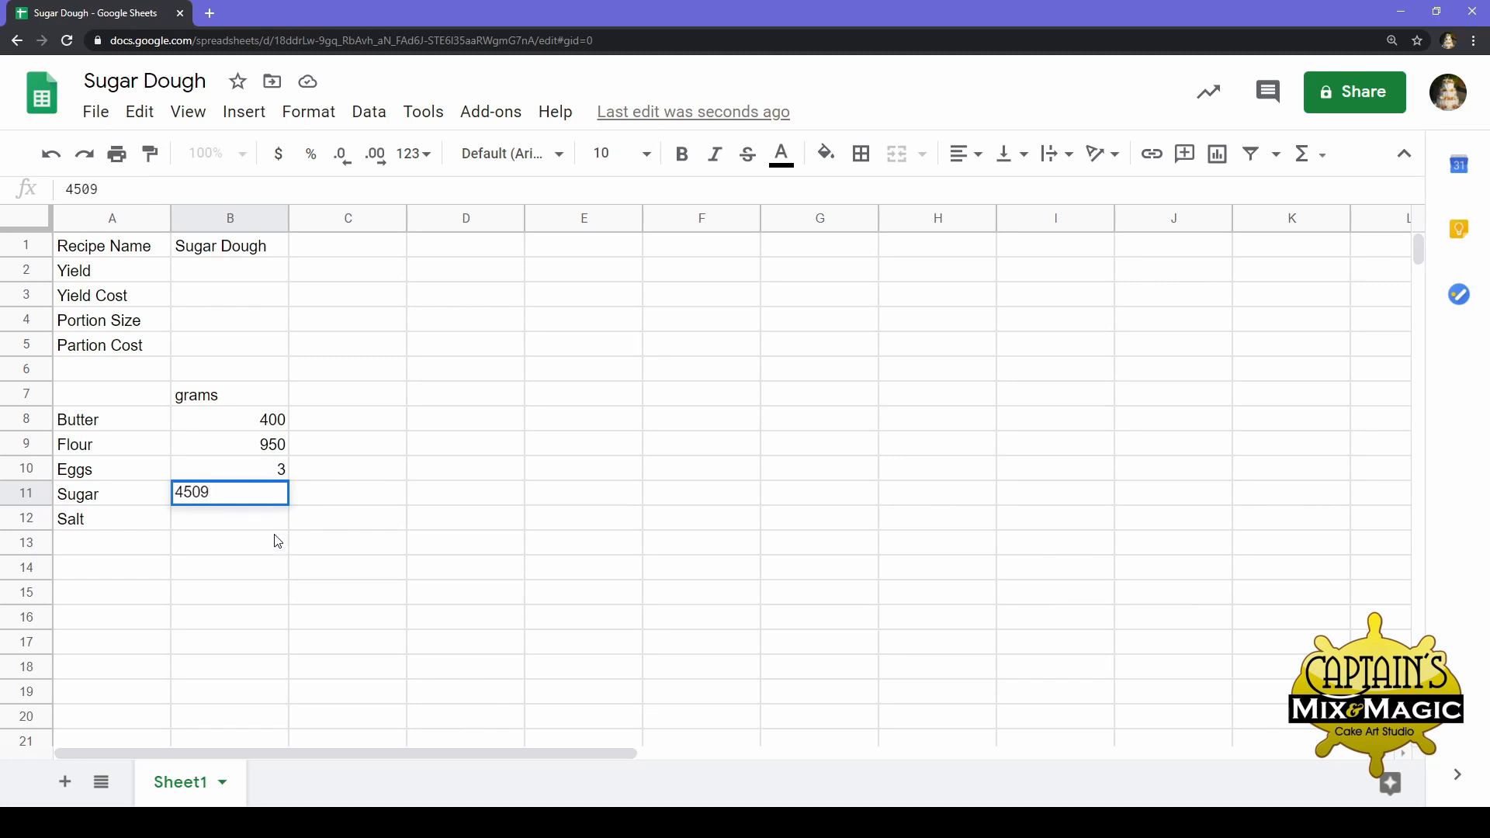
key(BackSpace)
key(Return)
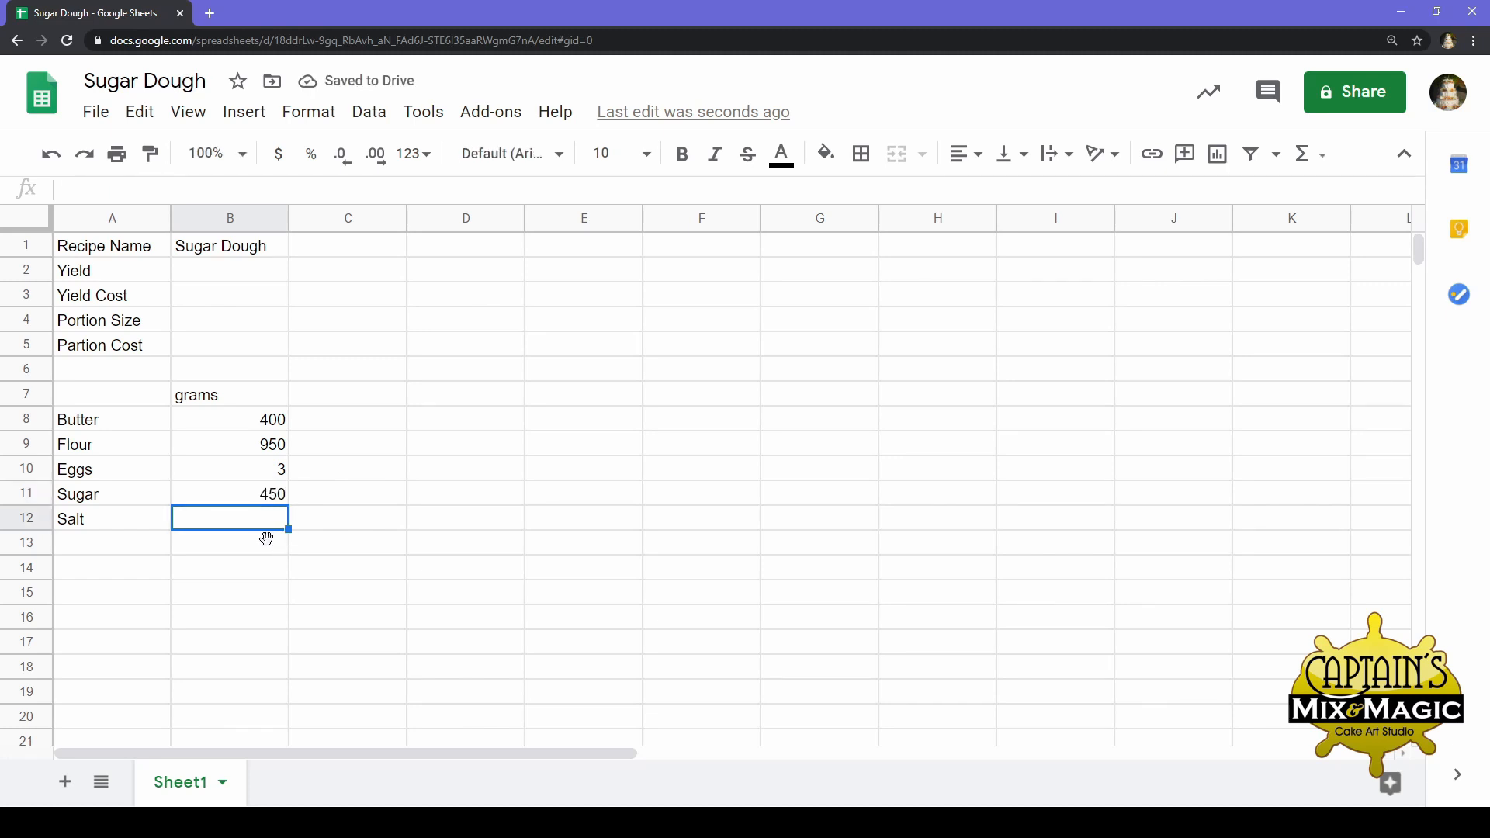
text(5)
click(266, 578)
click(307, 504)
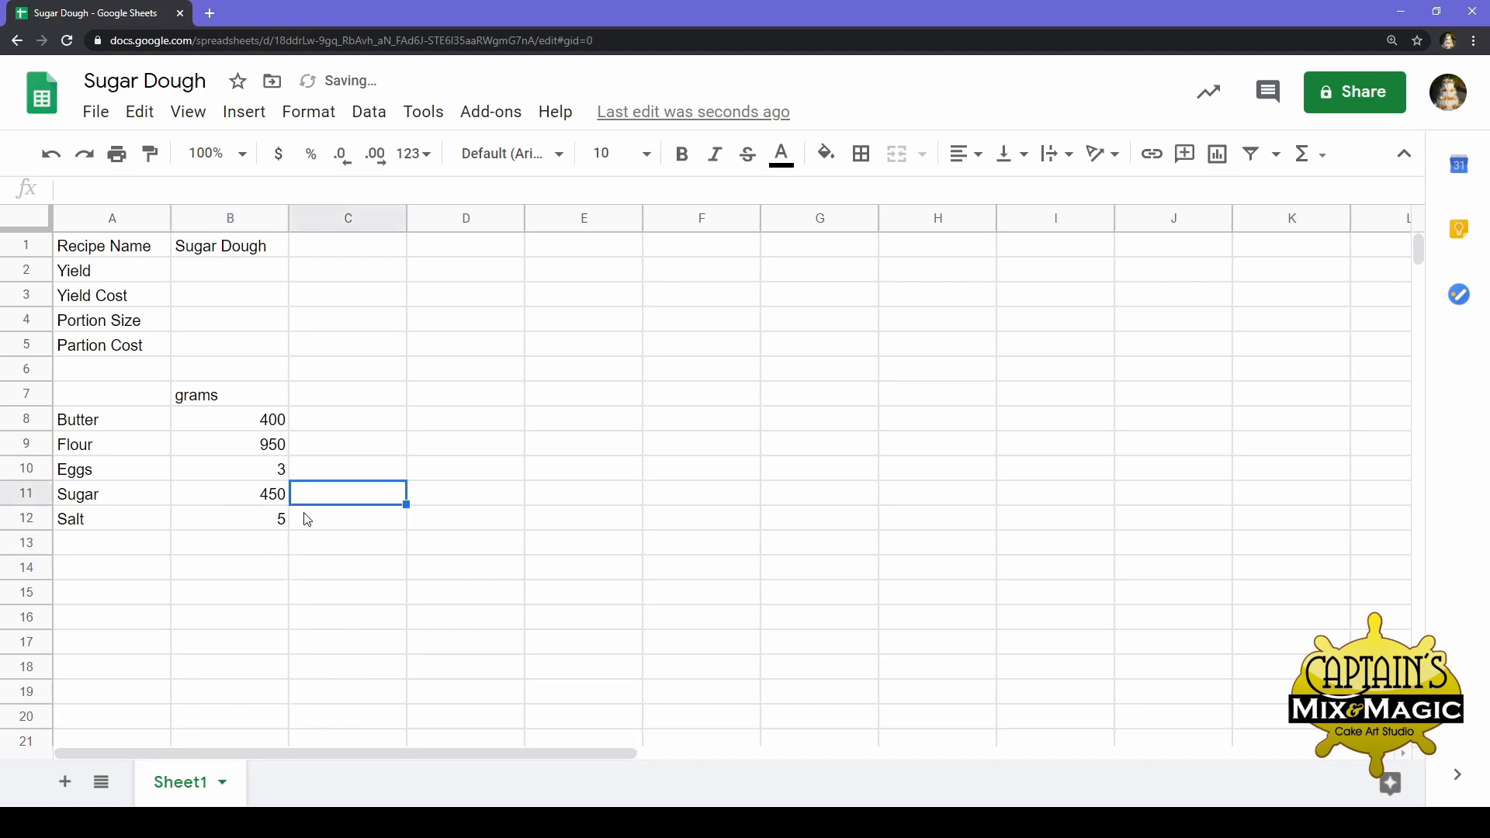
Extend the heading of the amount column in cell B7 to "grams or piece"
click(282, 427)
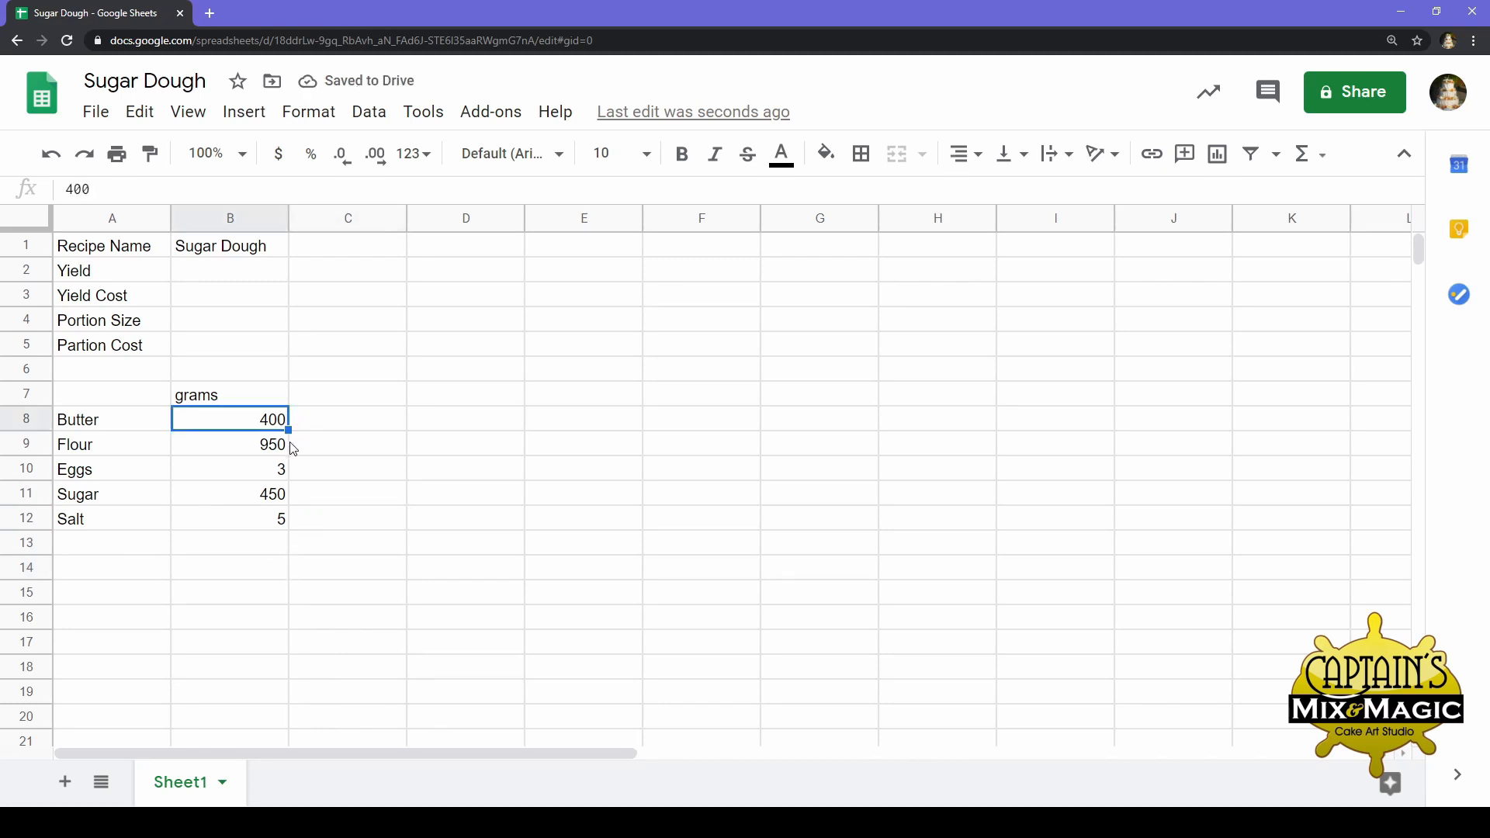
click(269, 500)
click(276, 518)
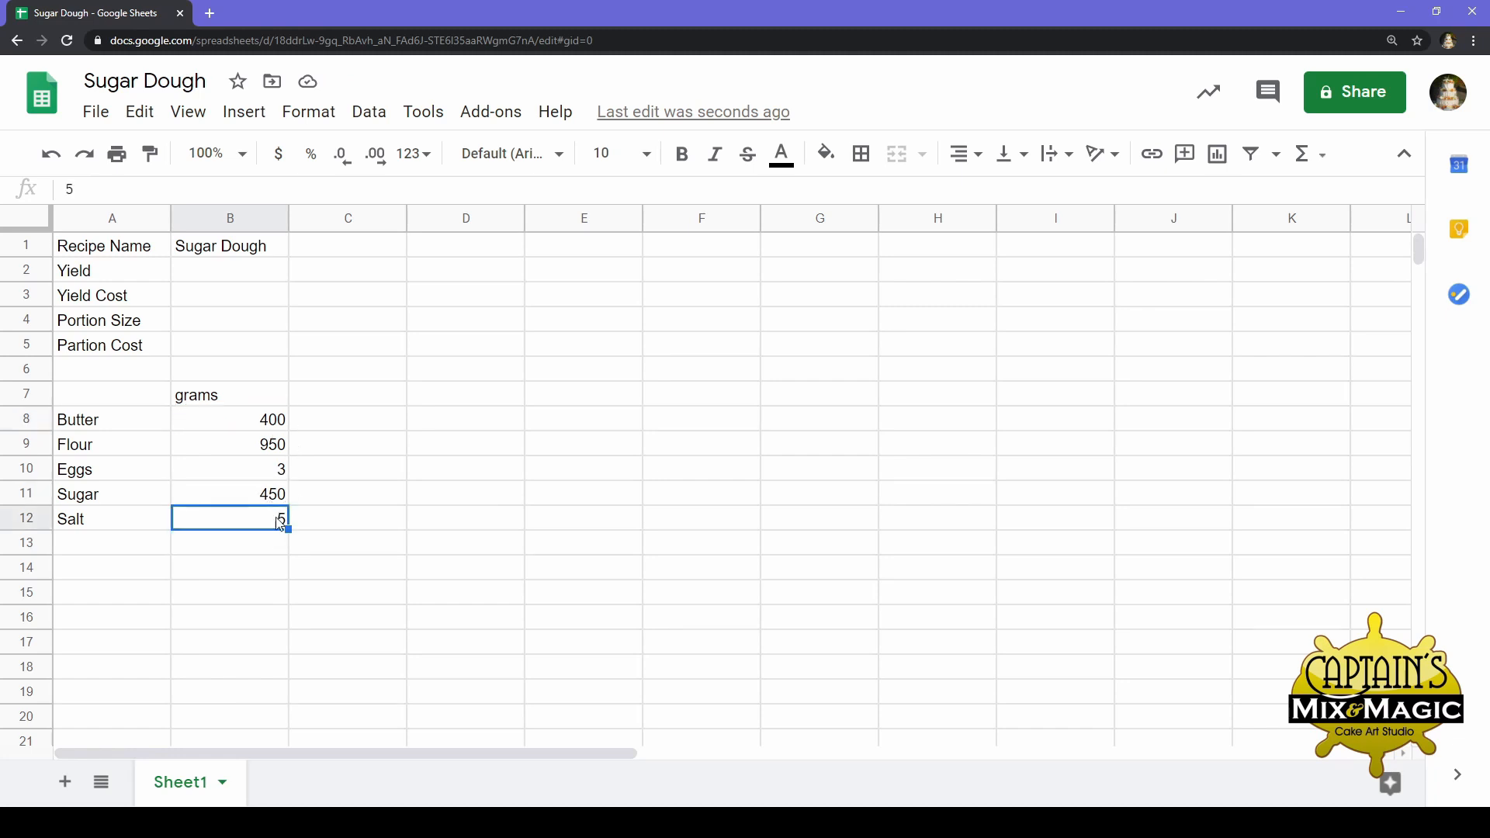
click(286, 475)
click(266, 406)
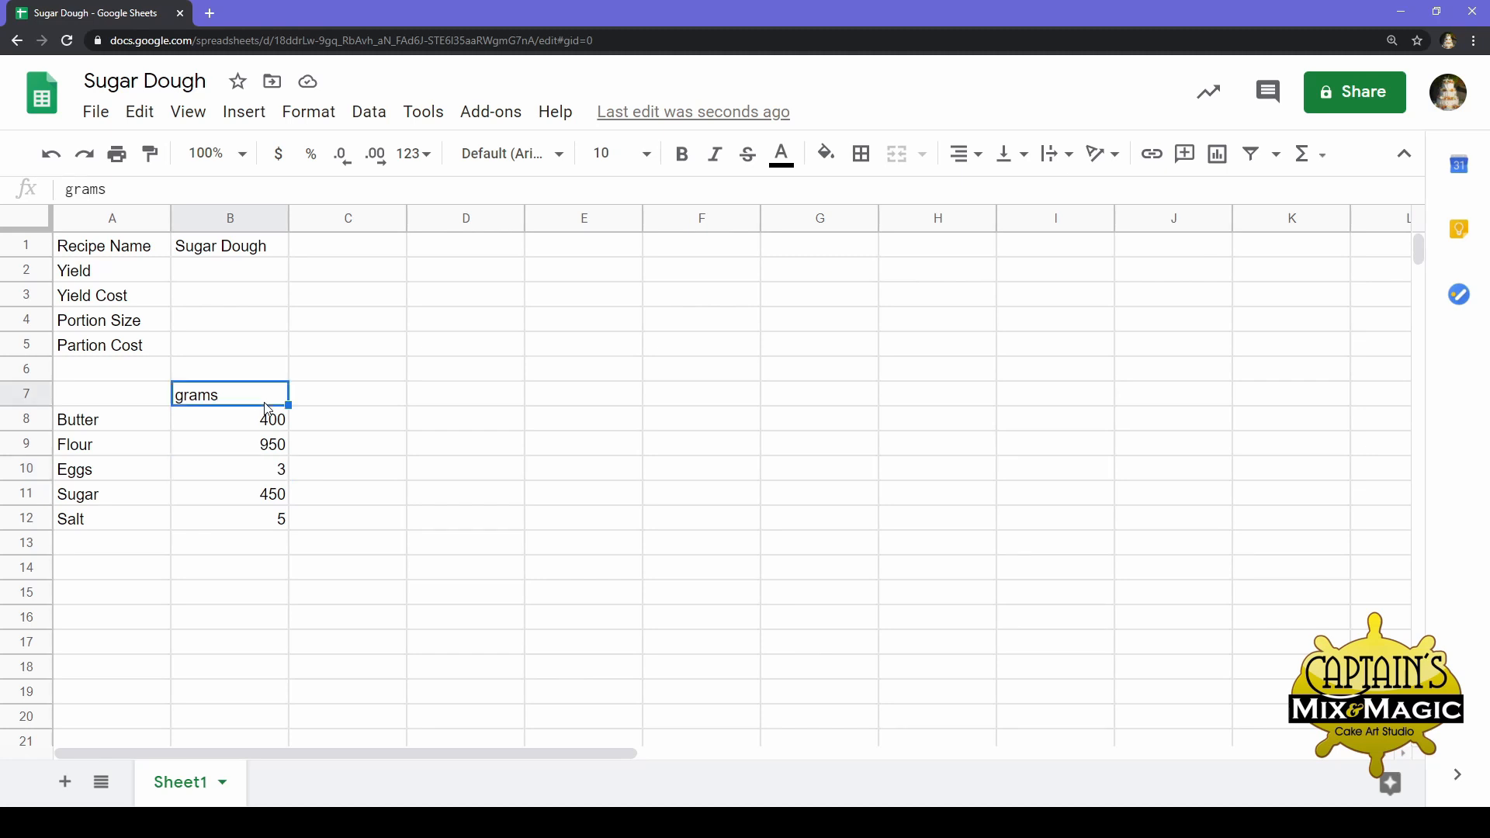
double_click(264, 404)
text(o)
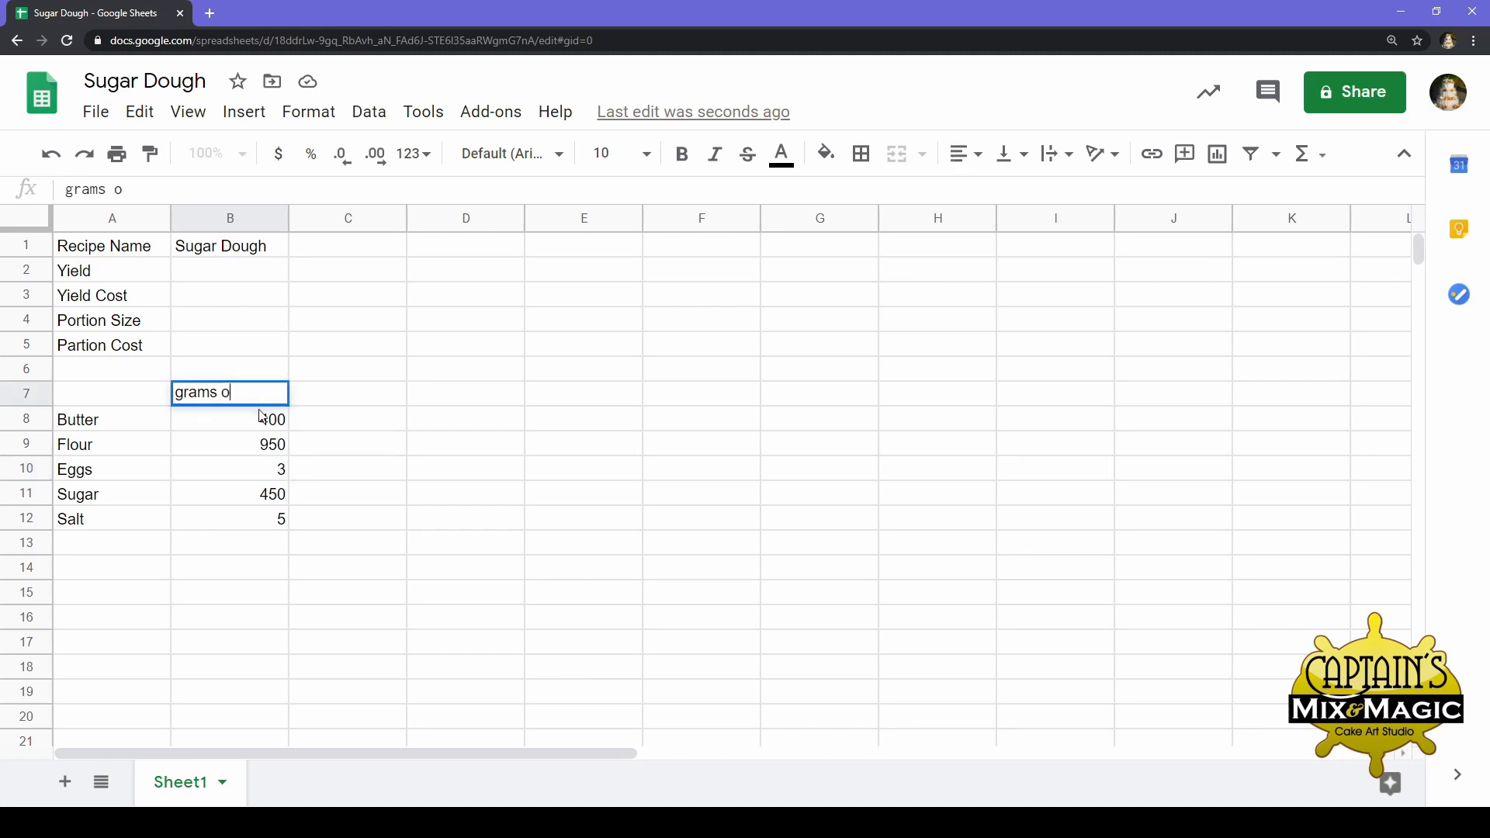
text(r piece)
key(Return)
Check the ingredient amounts in cells B8 to B12 against the heading of their column
key(Down)
key(Down)
key(Down)
key(Down)
click(390, 403)
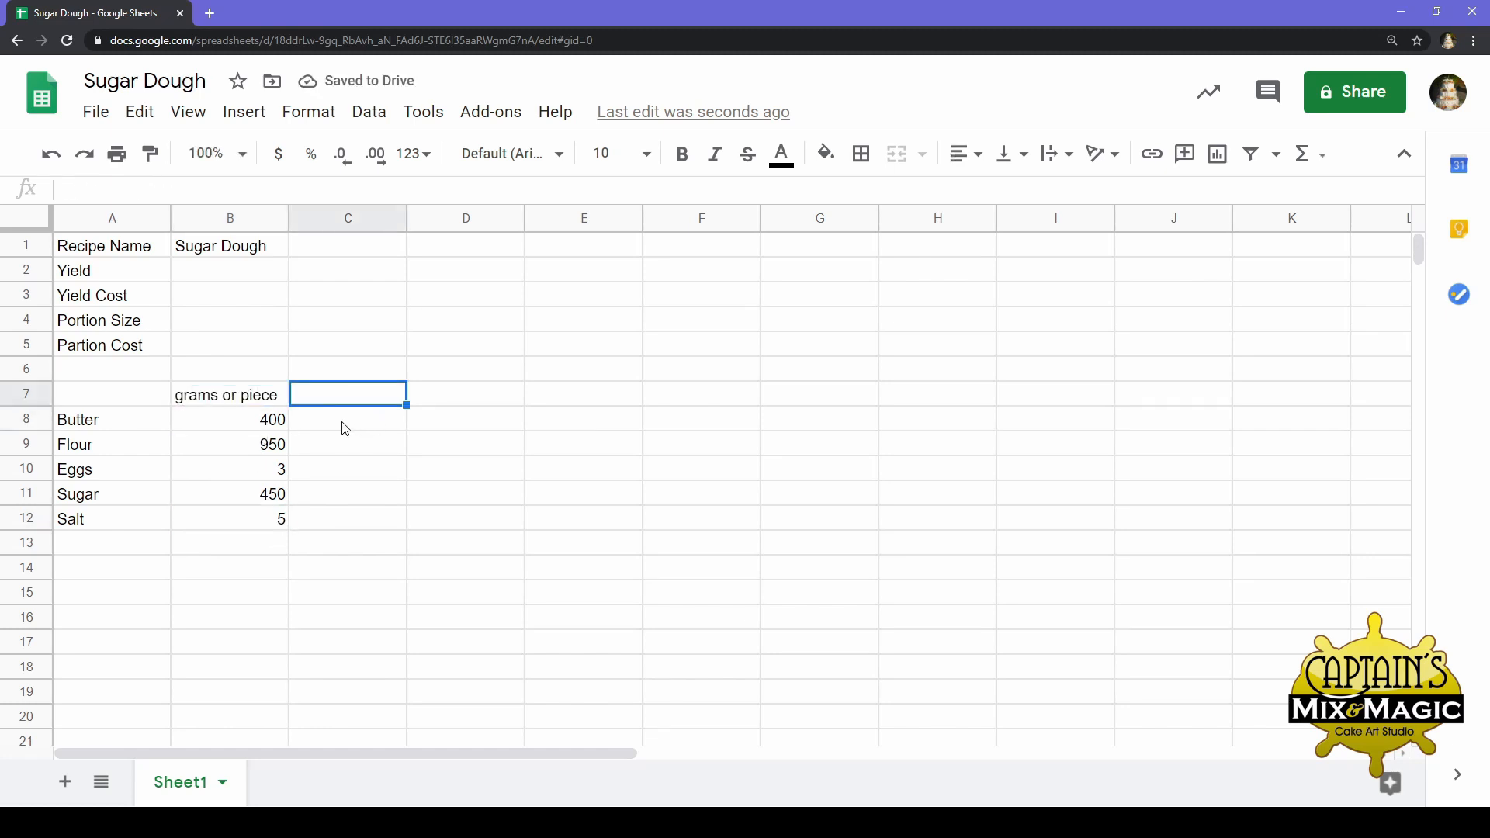
click(326, 503)
click(287, 423)
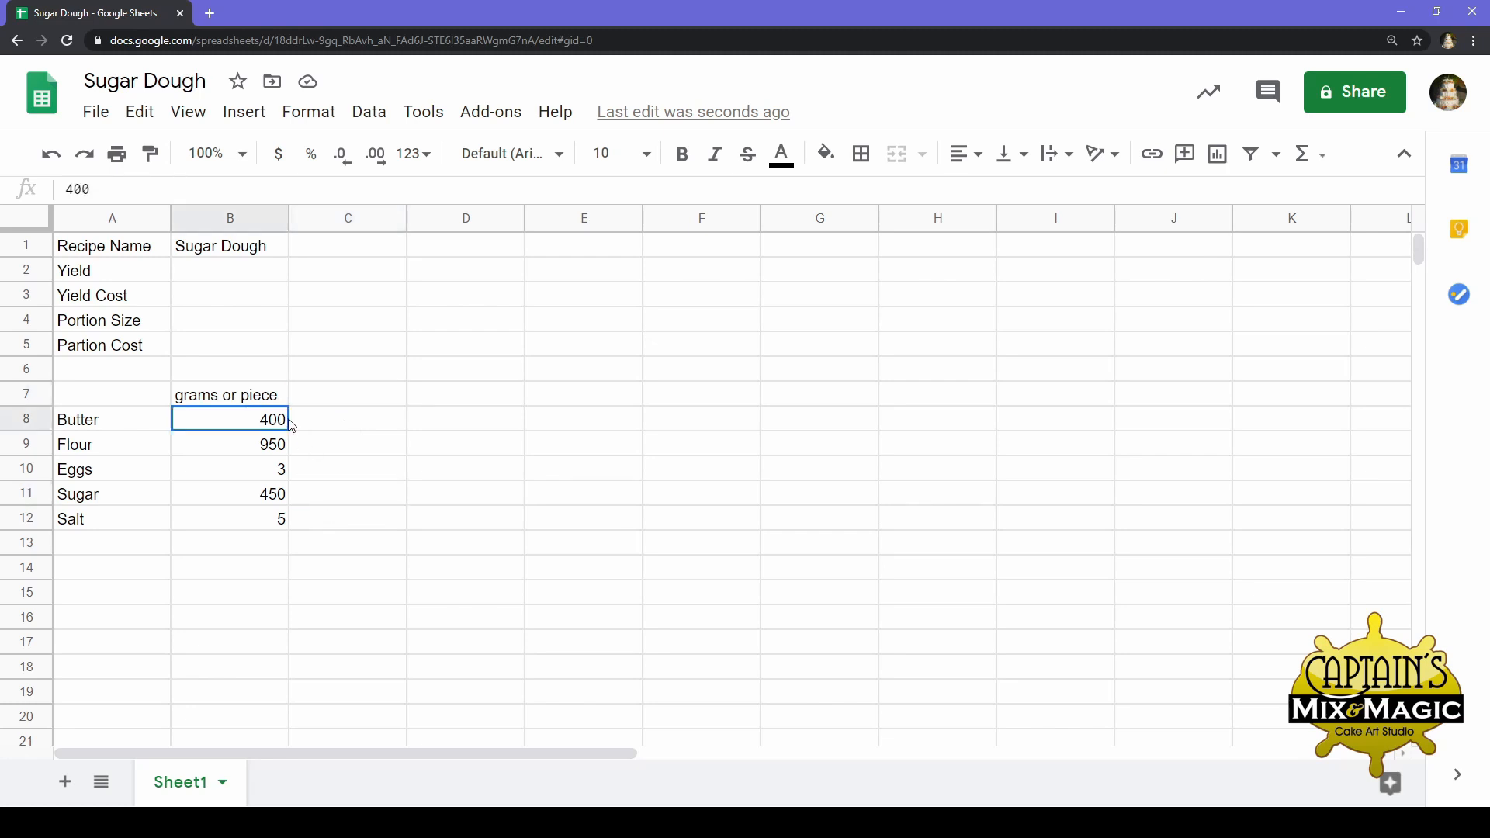
click(268, 476)
click(261, 526)
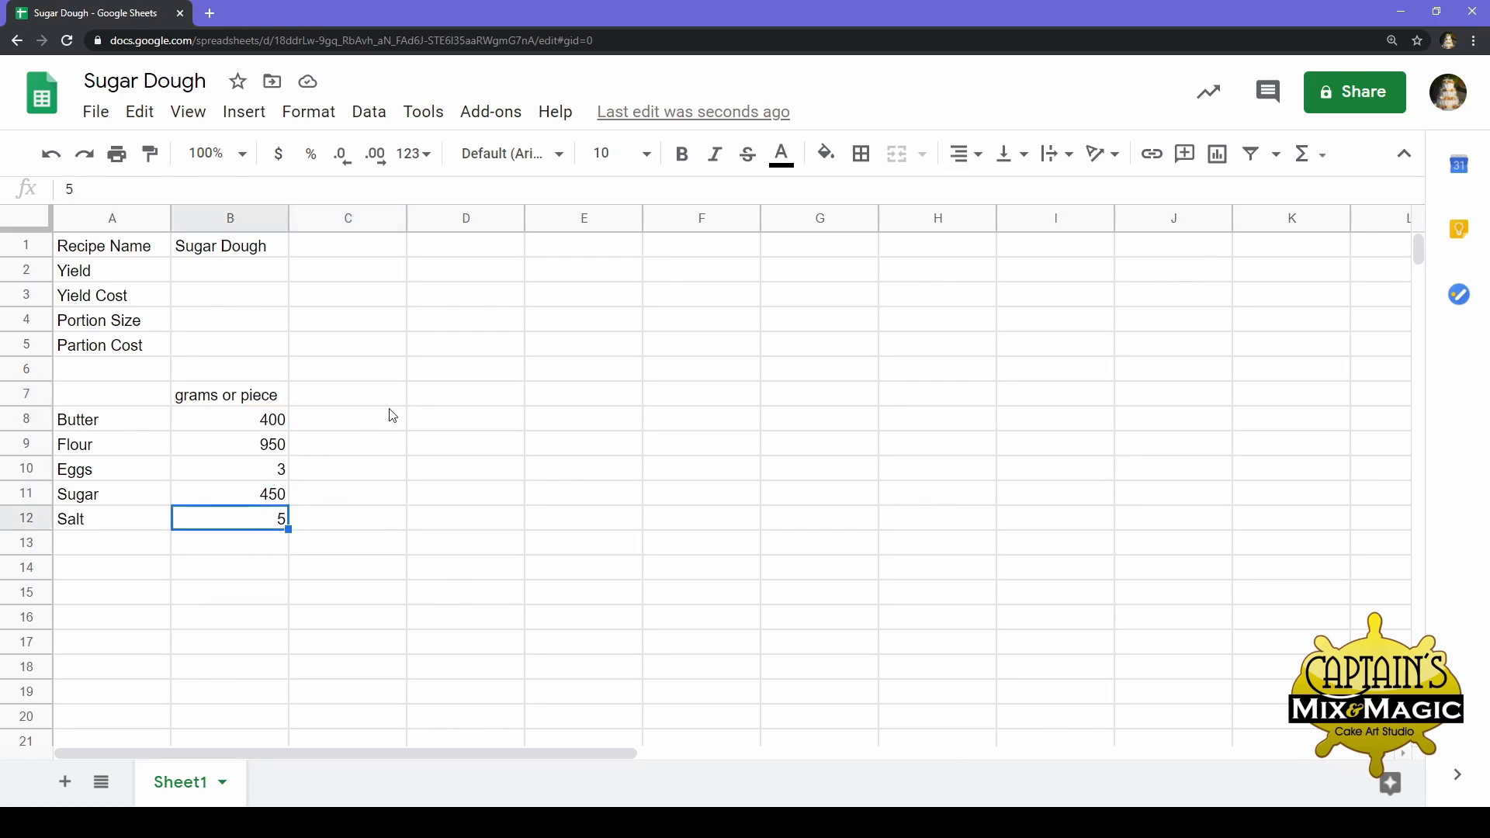
Add the column heading "cost per unit" in cell C7, beside the amount heading
click(397, 402)
drag(386, 406, 369, 573)
click(383, 470)
click(389, 415)
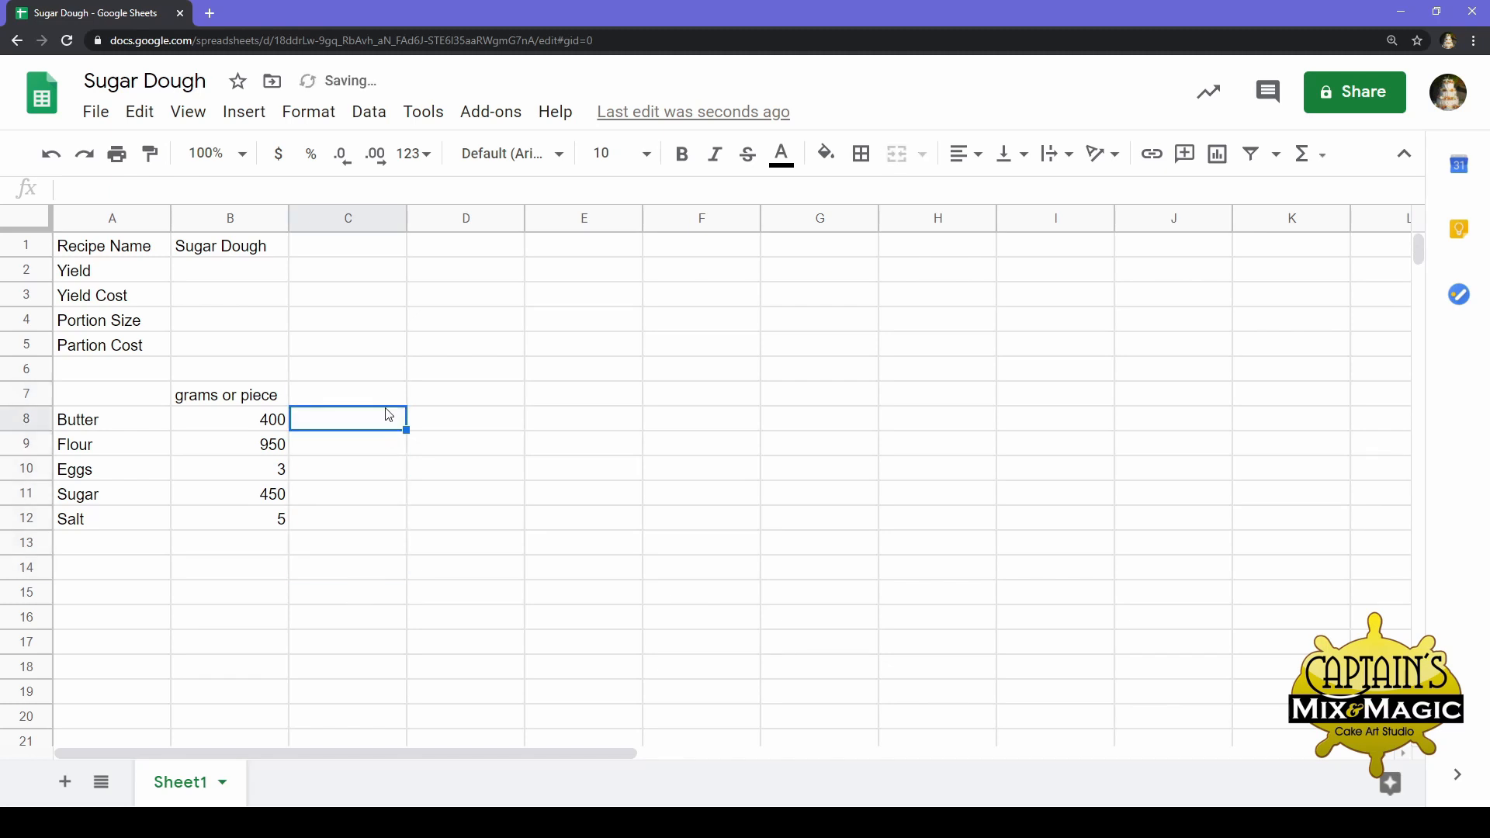
click(389, 402)
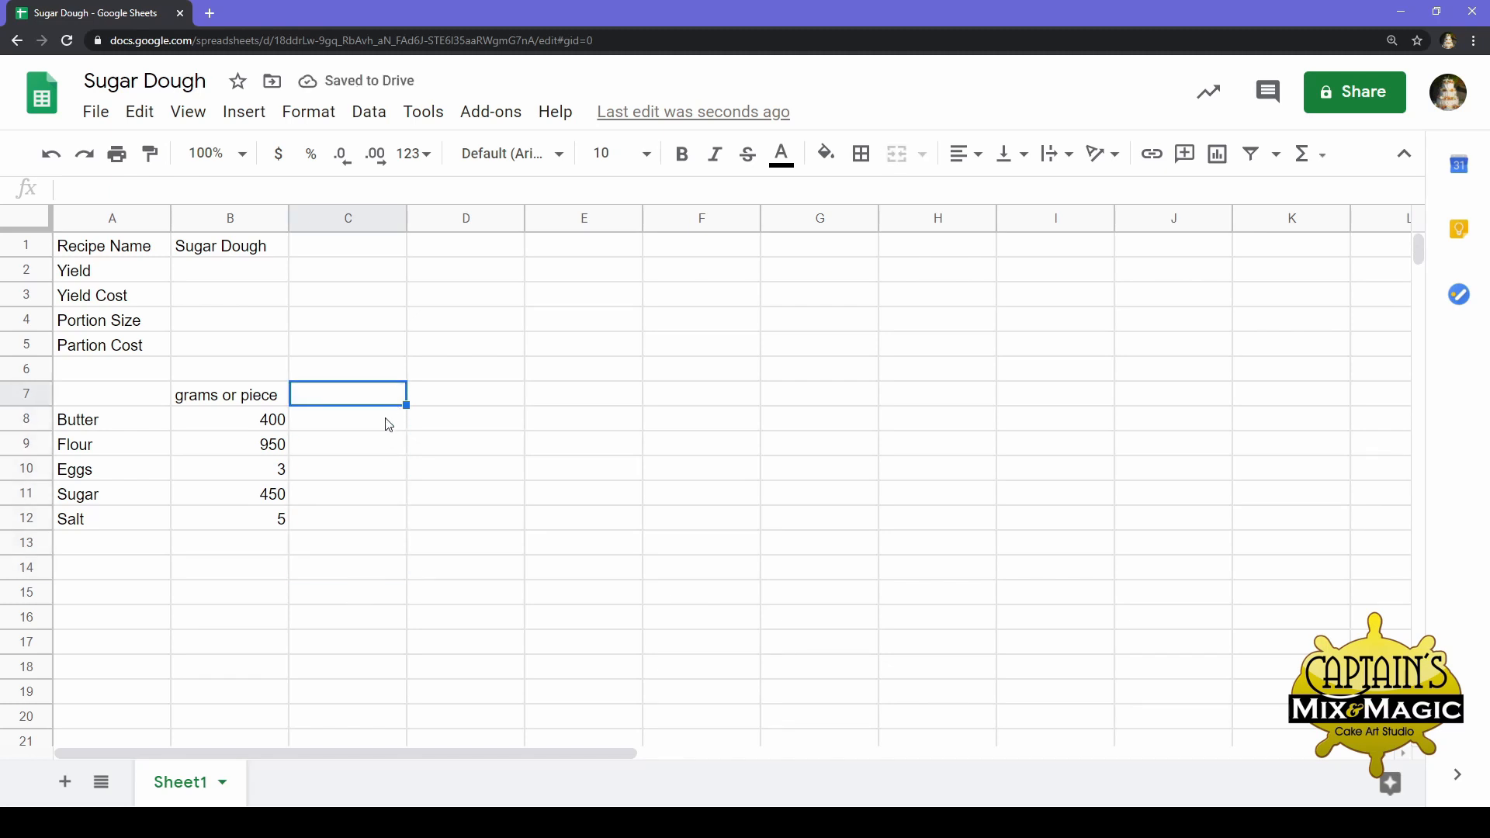
text(cost per)
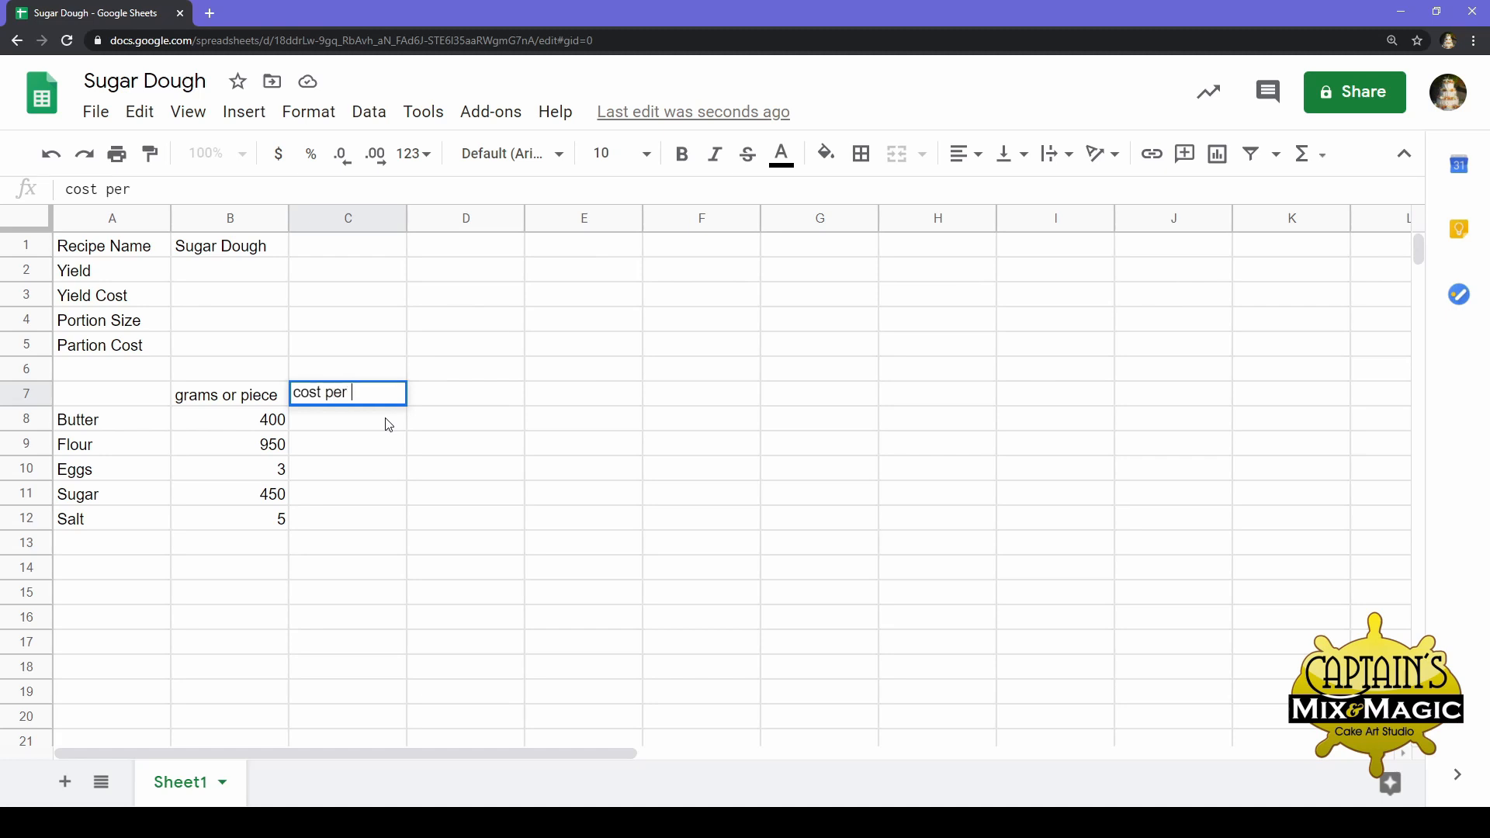
text( unitr)
key(Return)
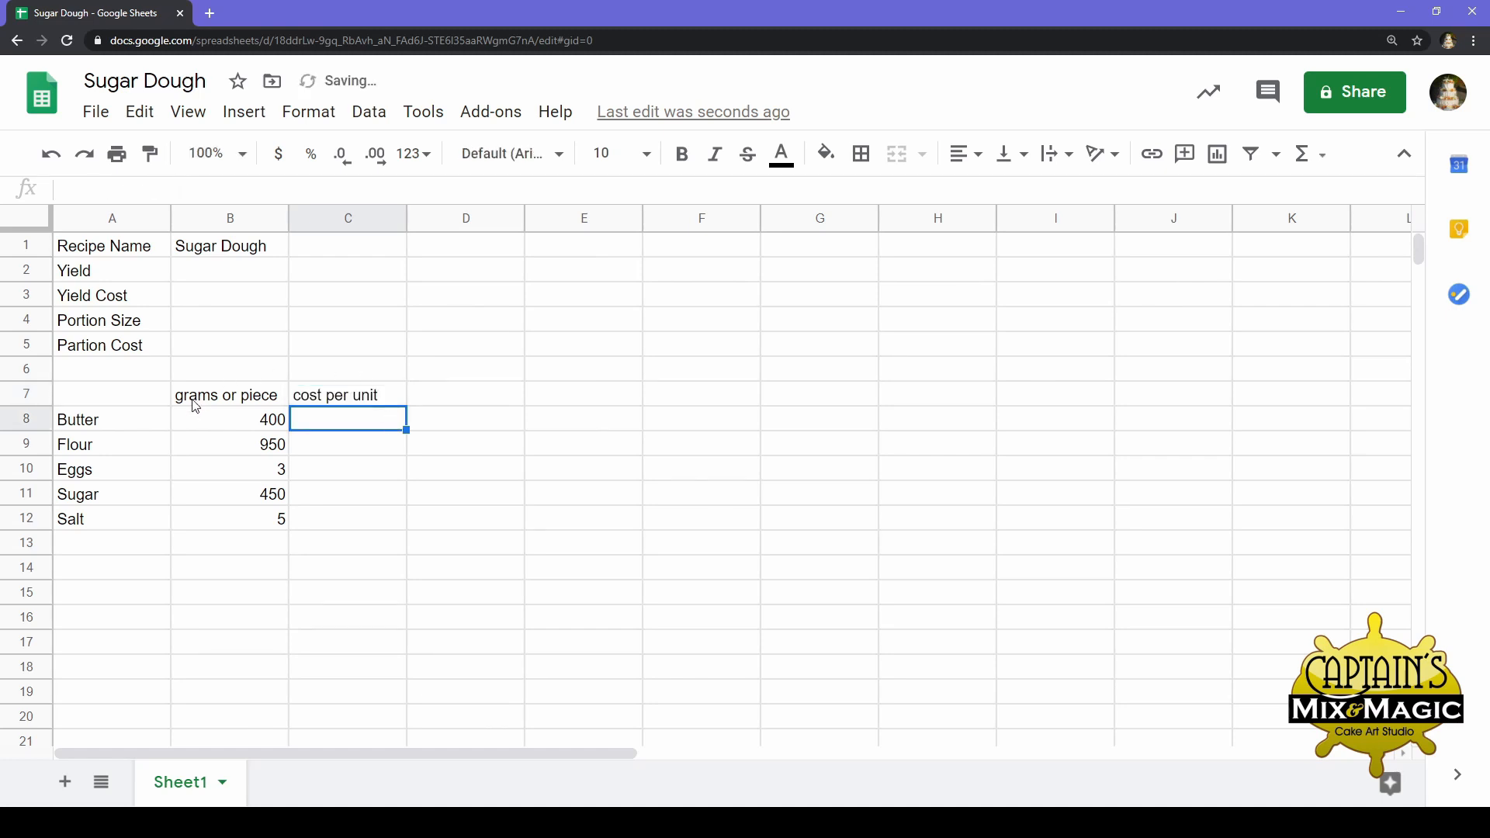
click(193, 404)
click(378, 430)
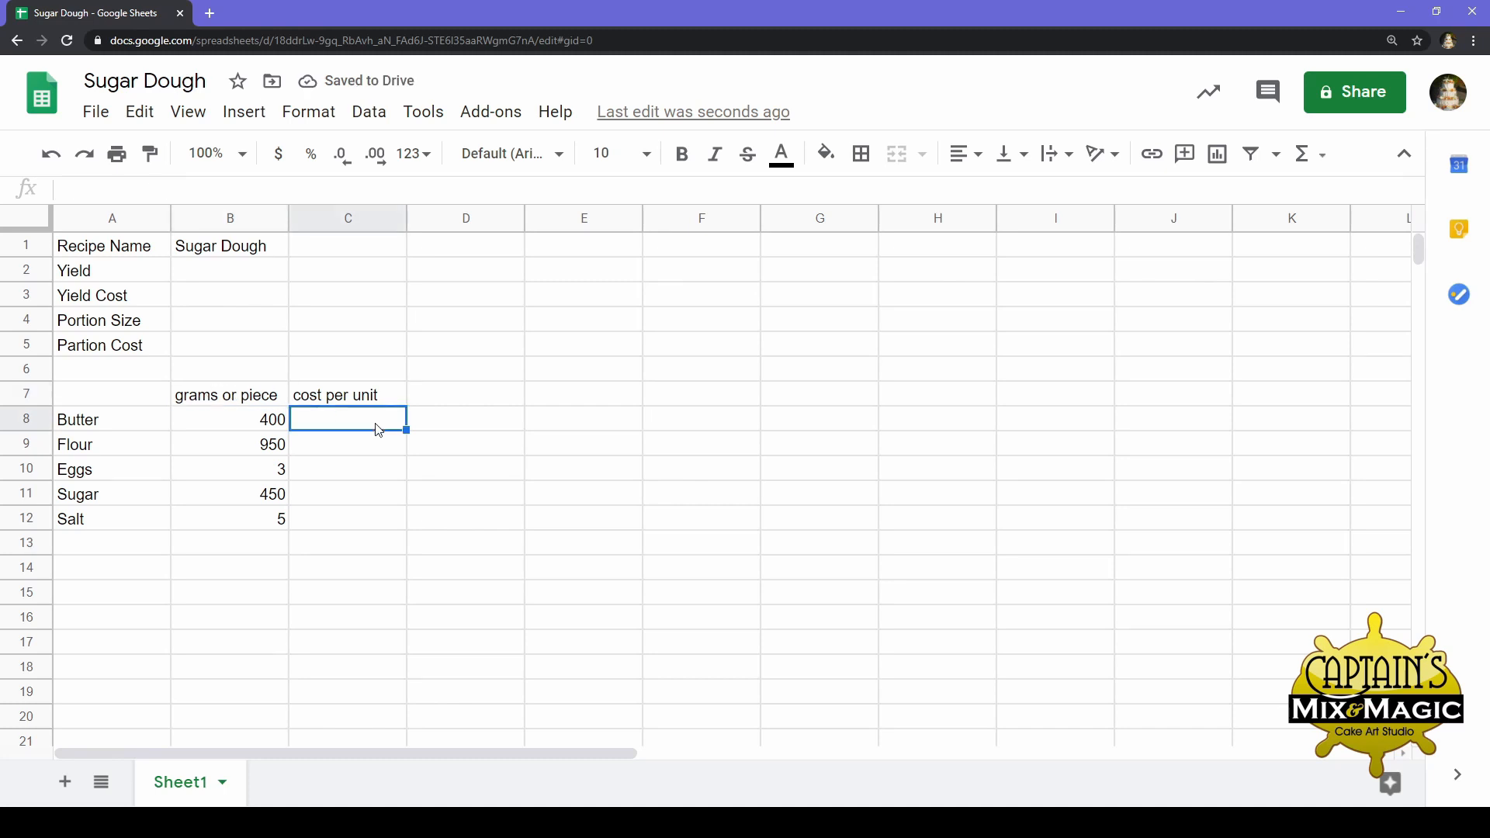
click(464, 399)
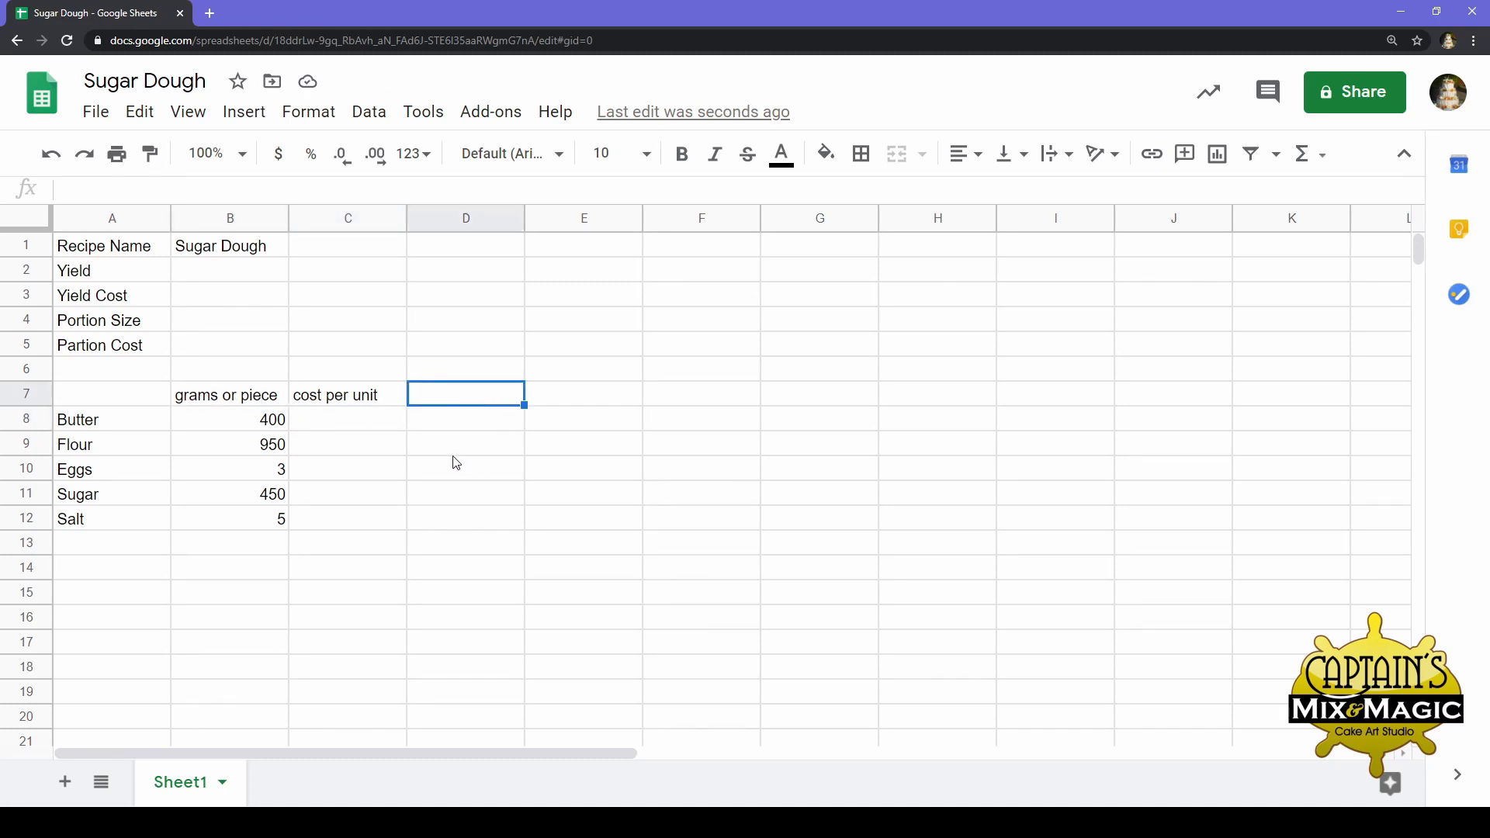
click(362, 404)
drag(367, 415, 349, 553)
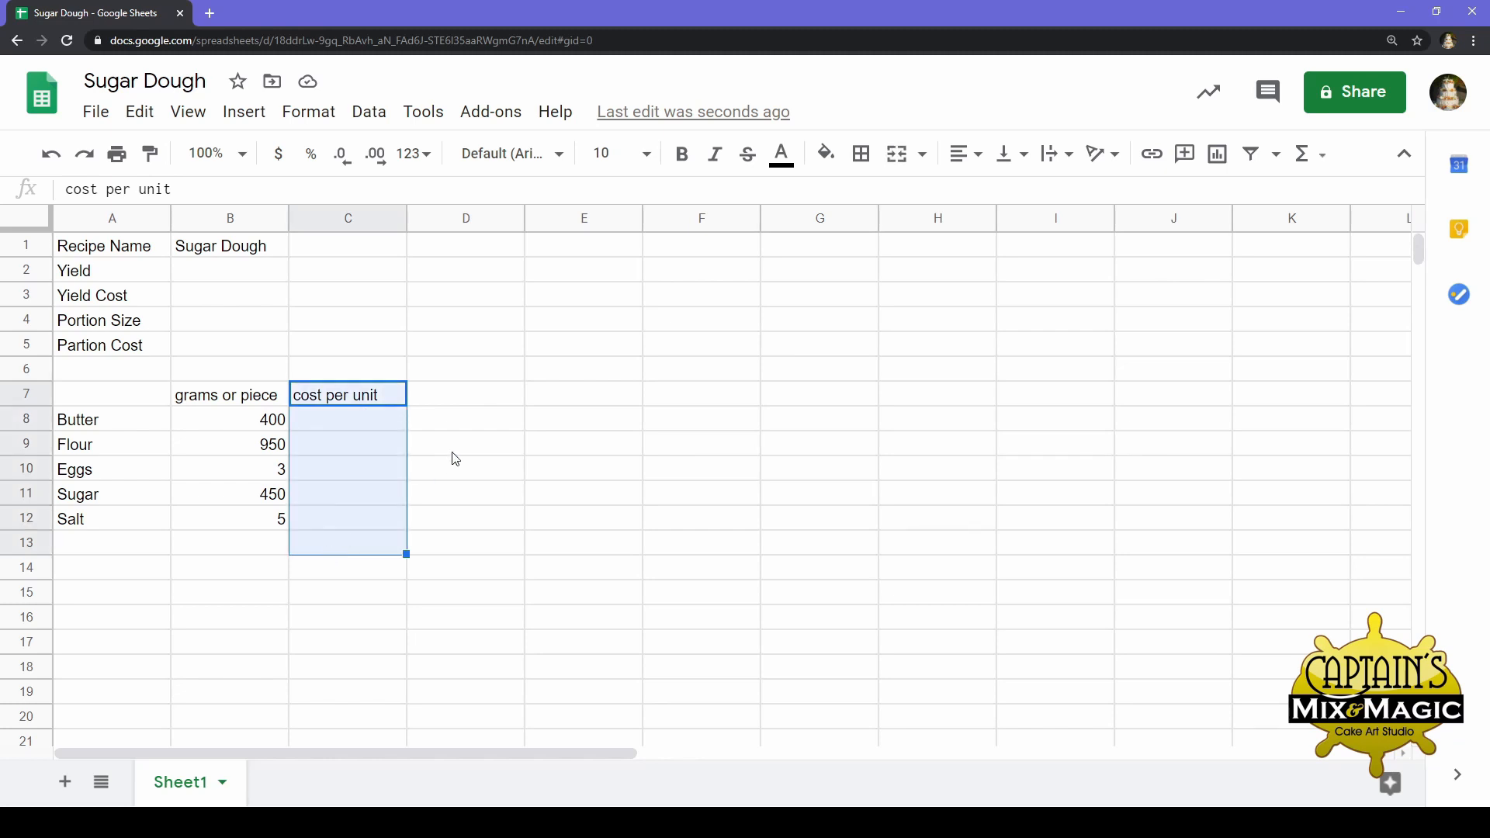
click(472, 425)
click(487, 398)
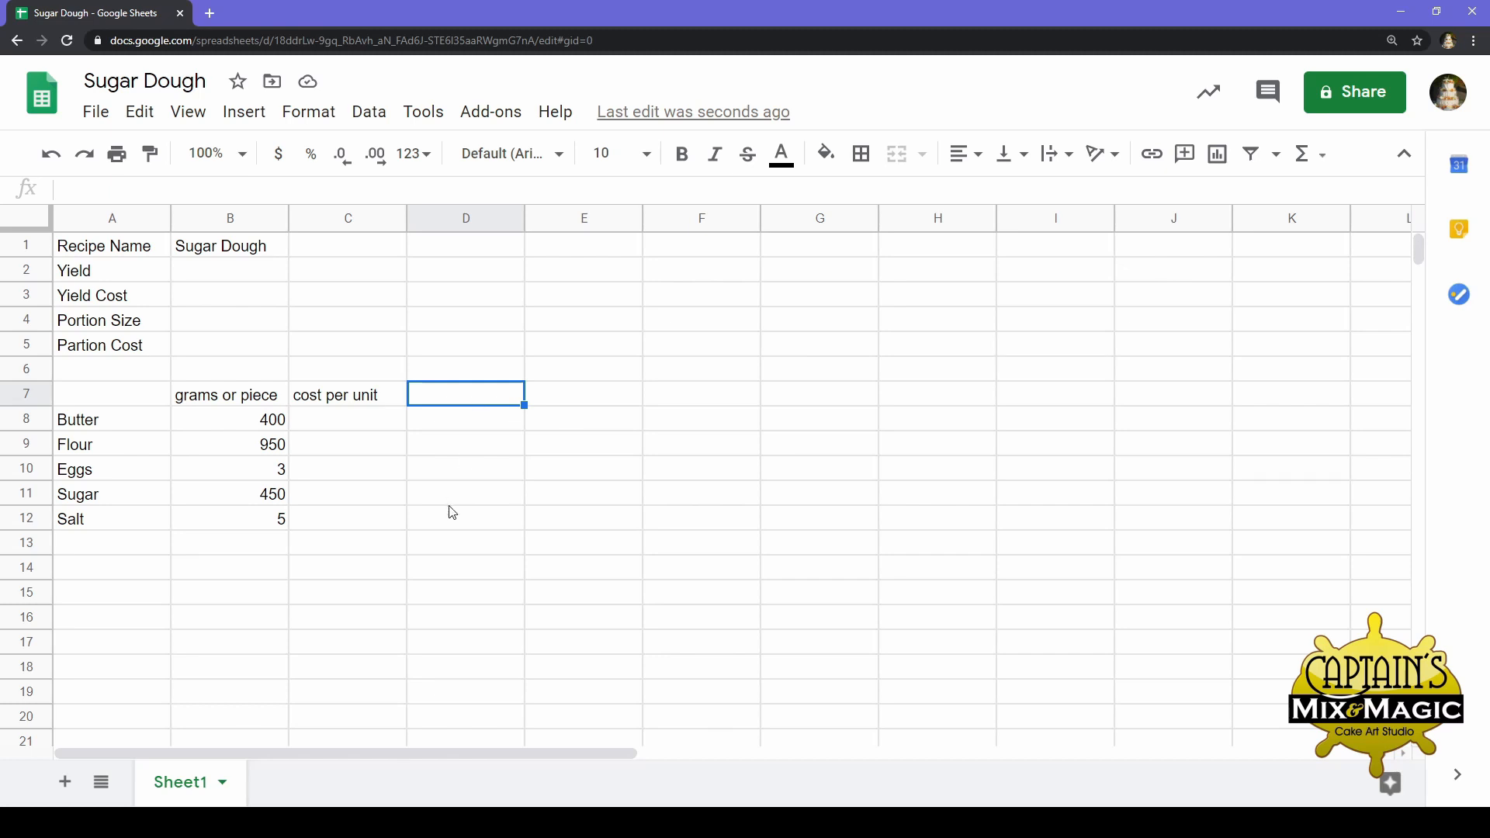
click(450, 509)
Add the column heading "Purchase Price" in cell D7, beside the "cost per unit" heading
click(487, 407)
text(Purchase )
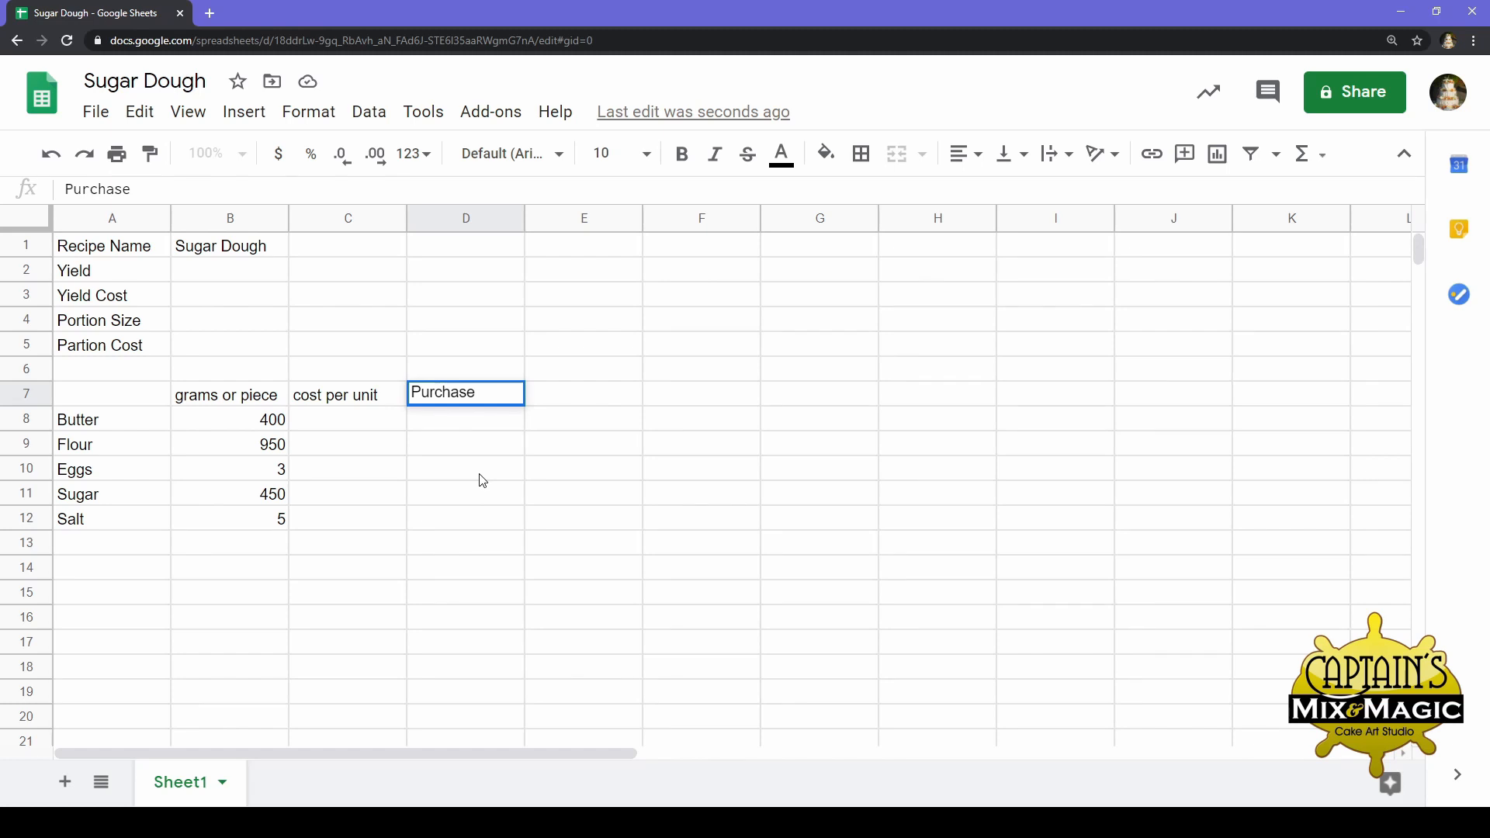
text(Price)
key(Return)
Add the column heading "Ingredient Cost" in cell E7, beside the "Purchase Price" heading
key(Up)
key(Right)
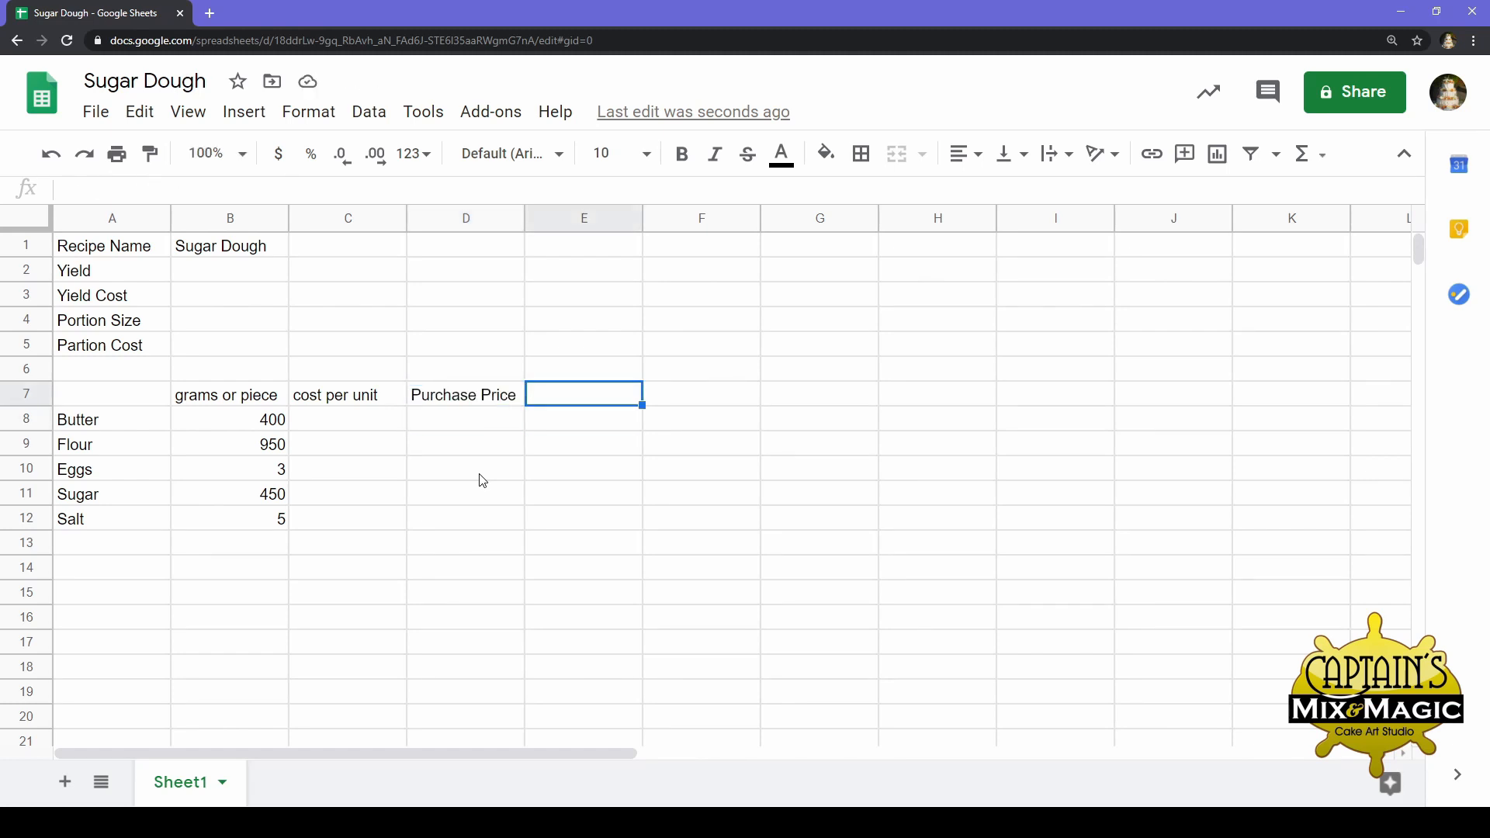
text(I)
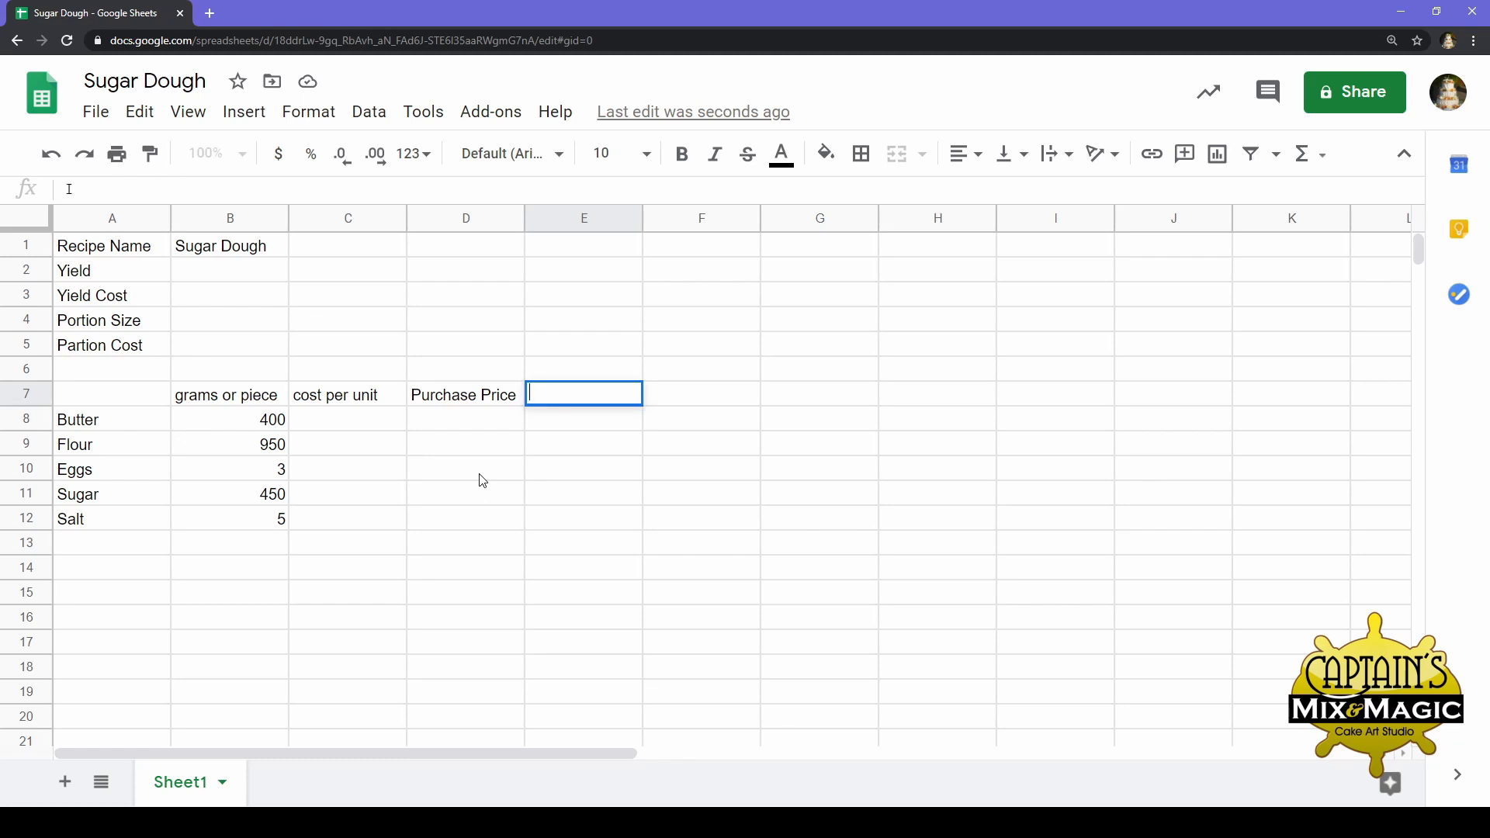
key(BackSpace)
text(Ingred)
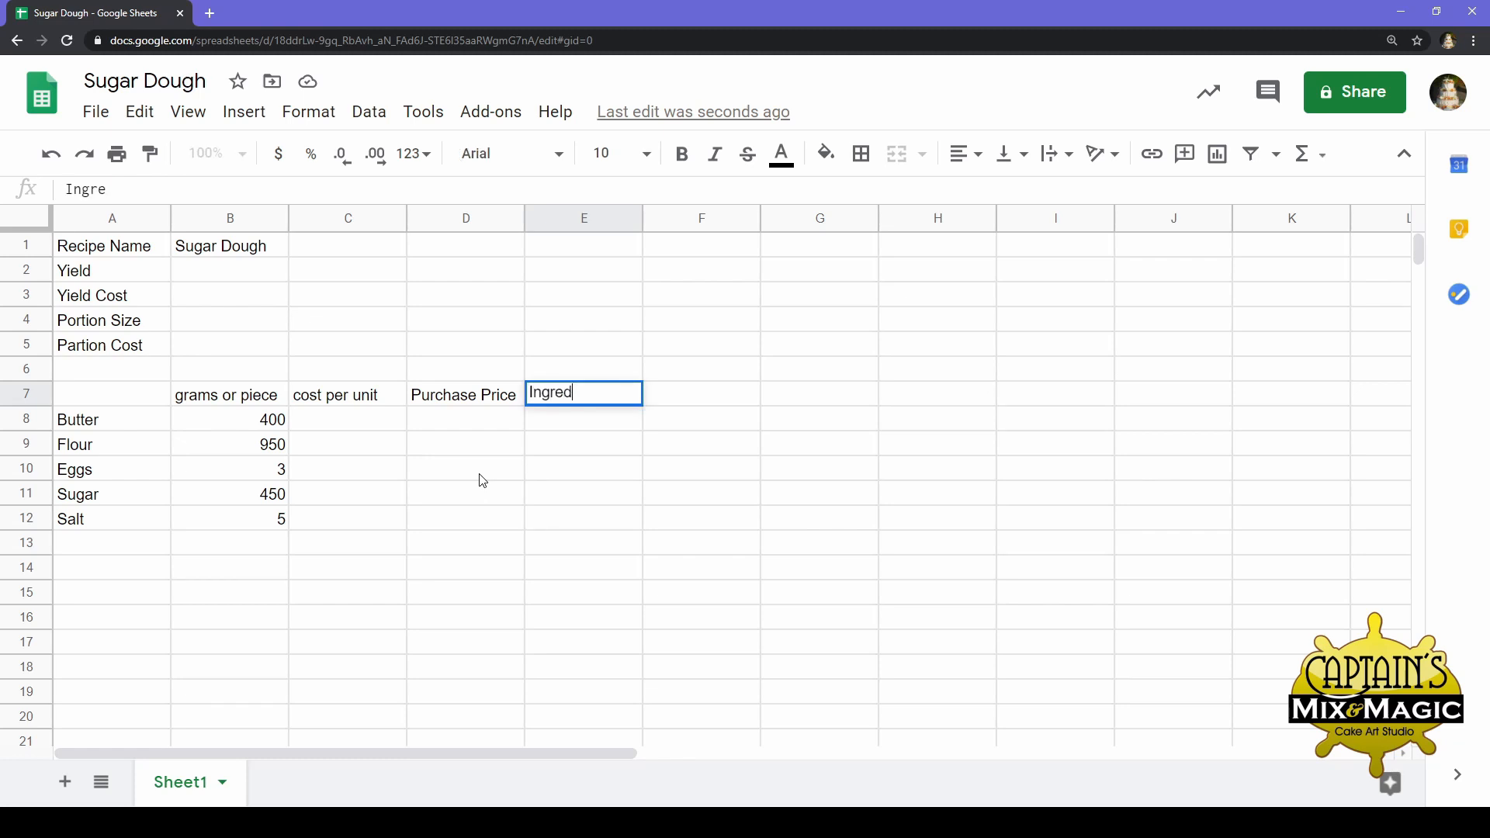
text(ient Cost)
key(Return)
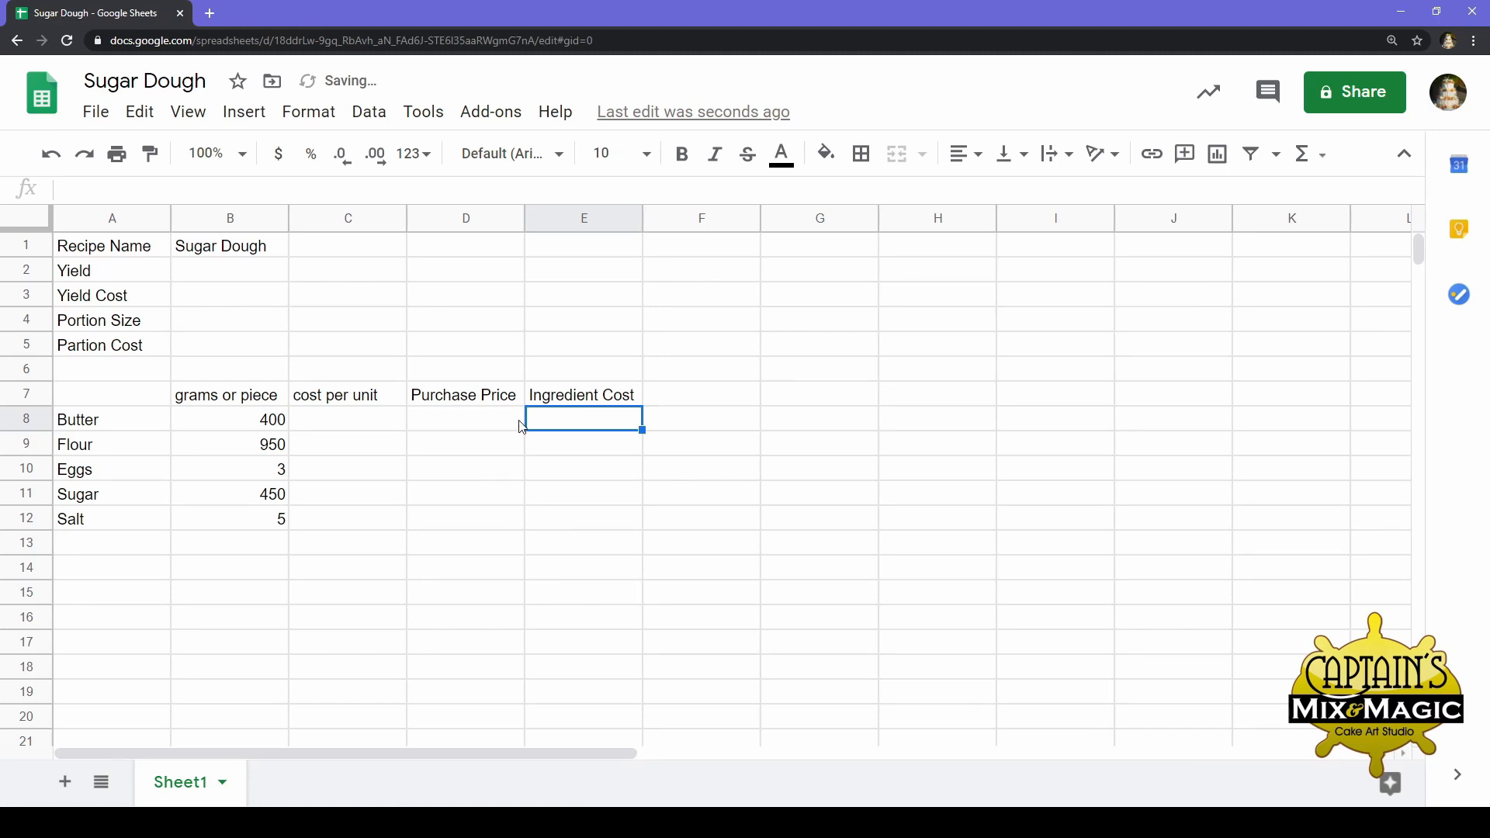
Enter the purchase price 65 for Butter in cell D8
click(519, 427)
click(499, 453)
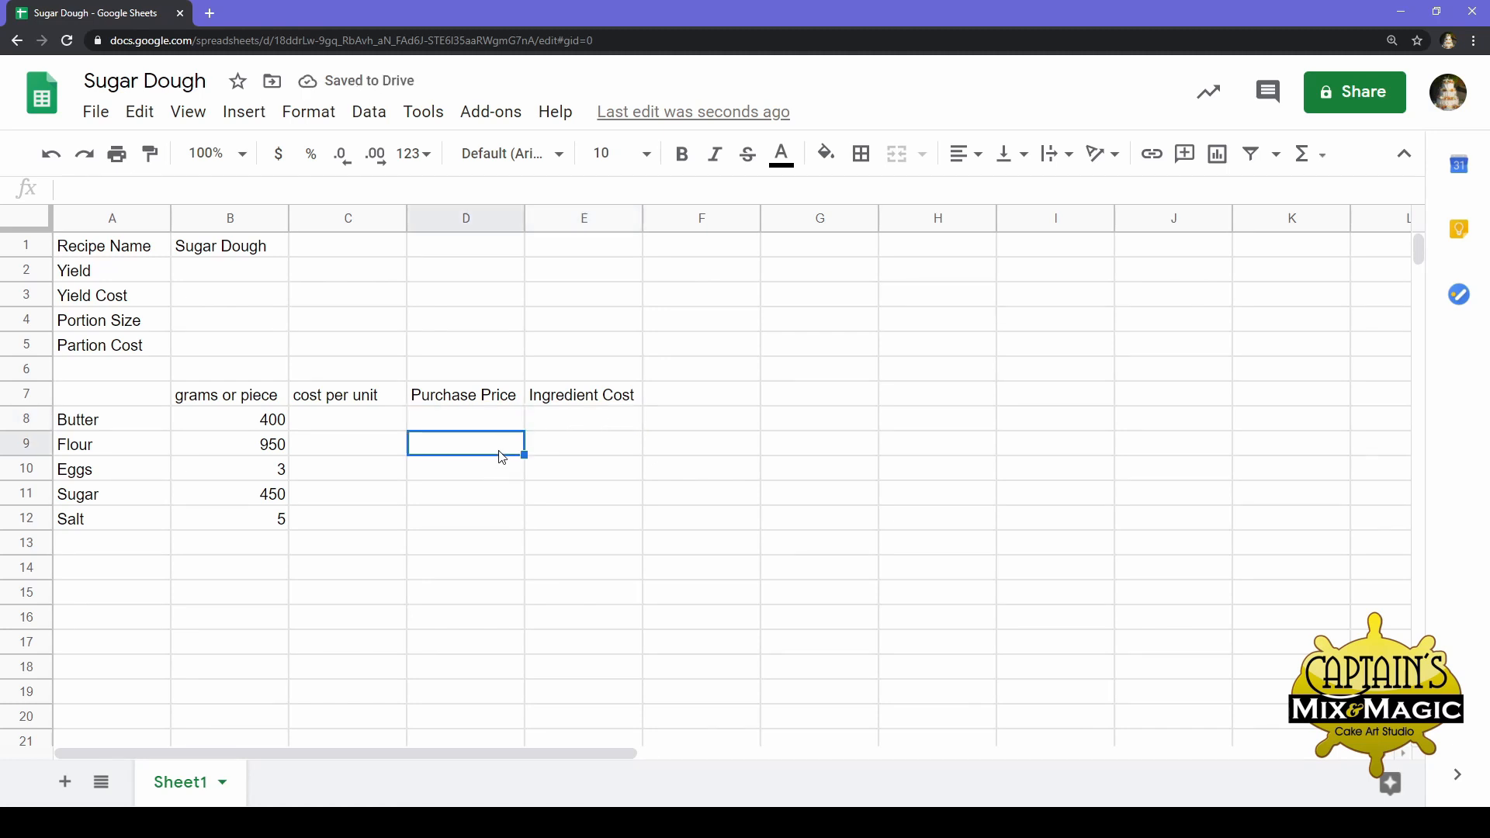
click(509, 429)
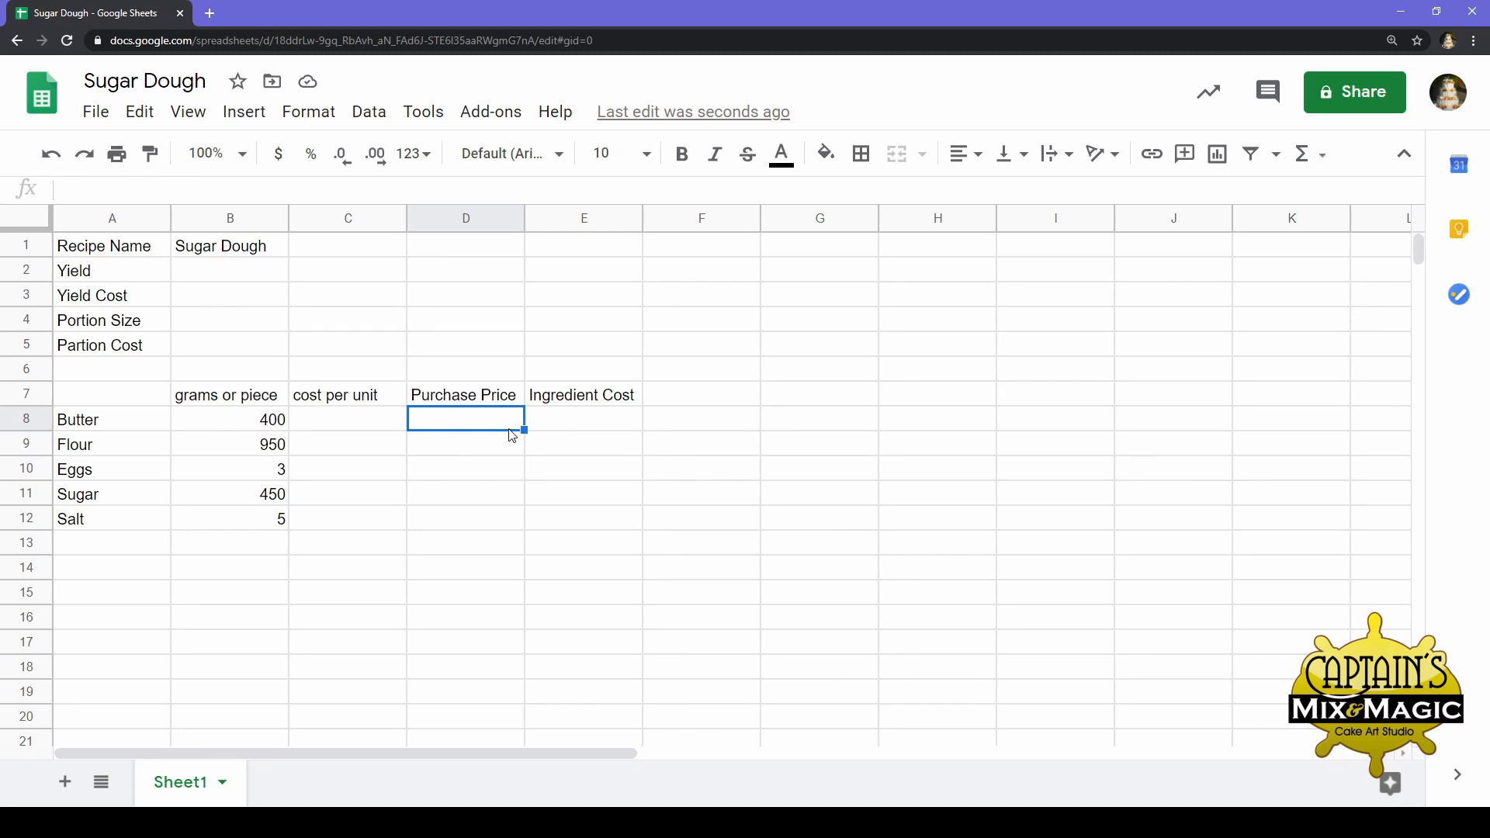
click(493, 463)
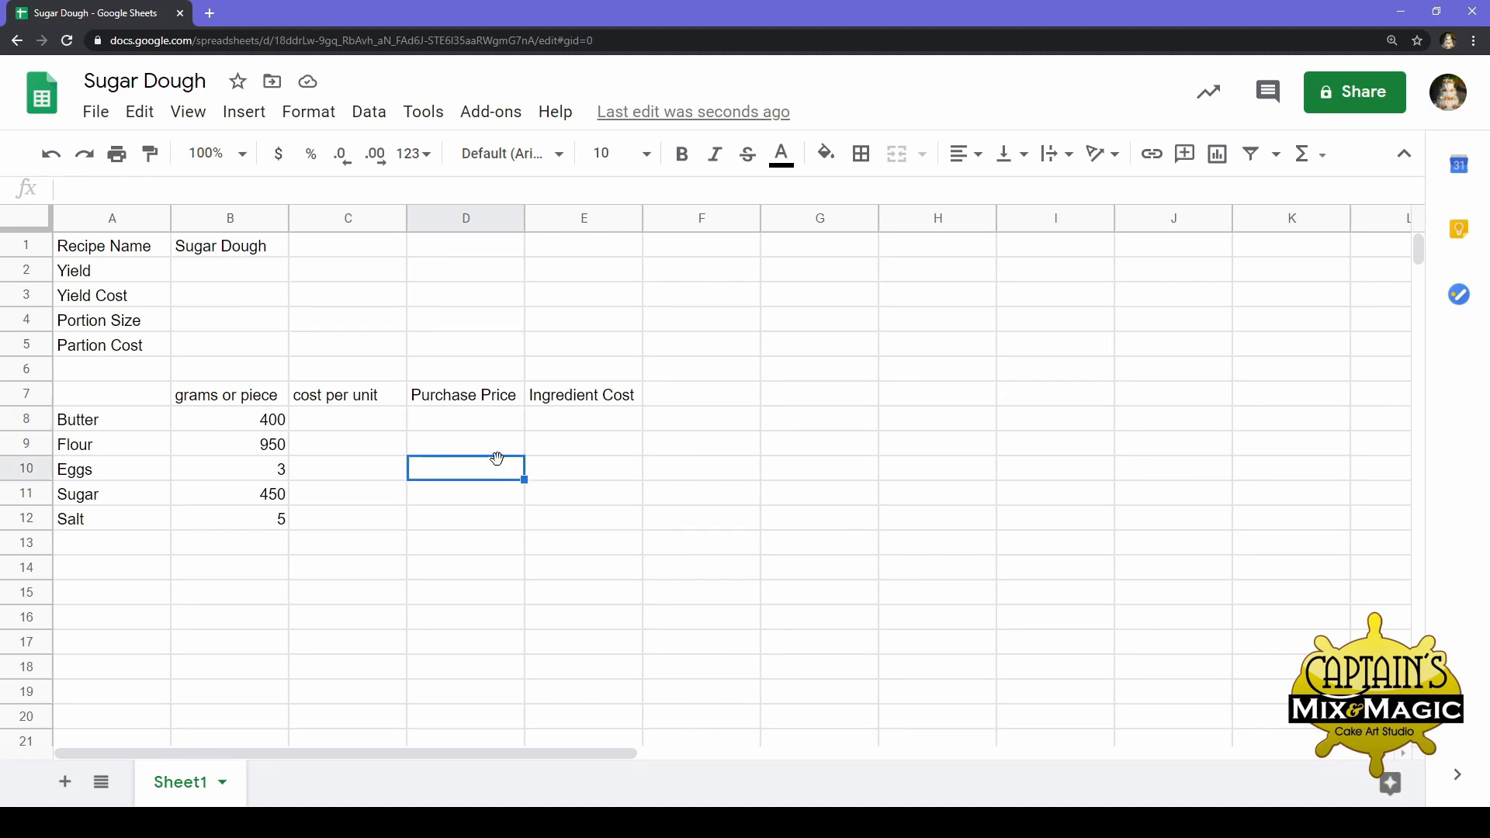
click(509, 430)
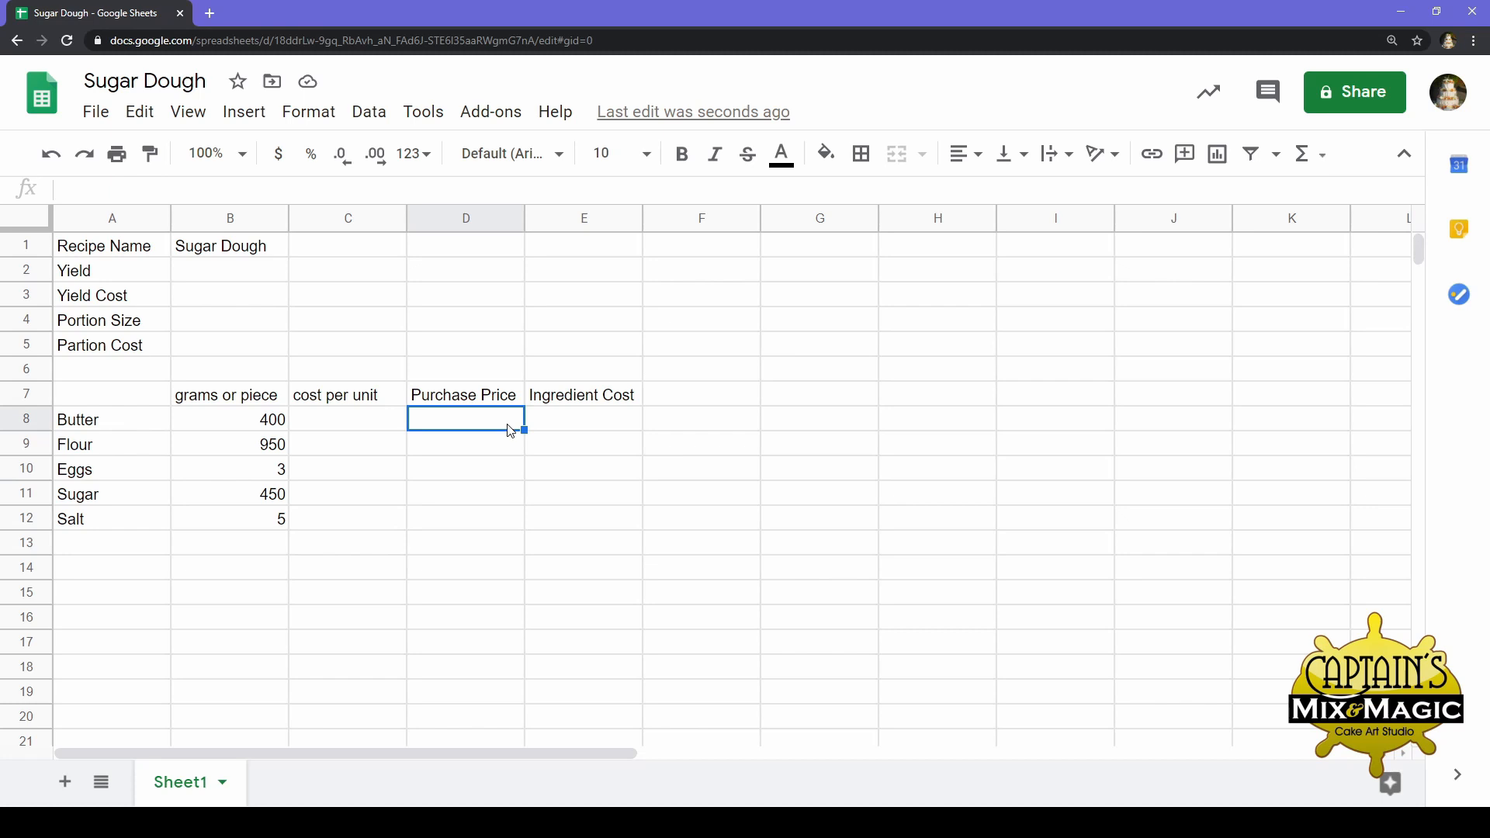
text(65)
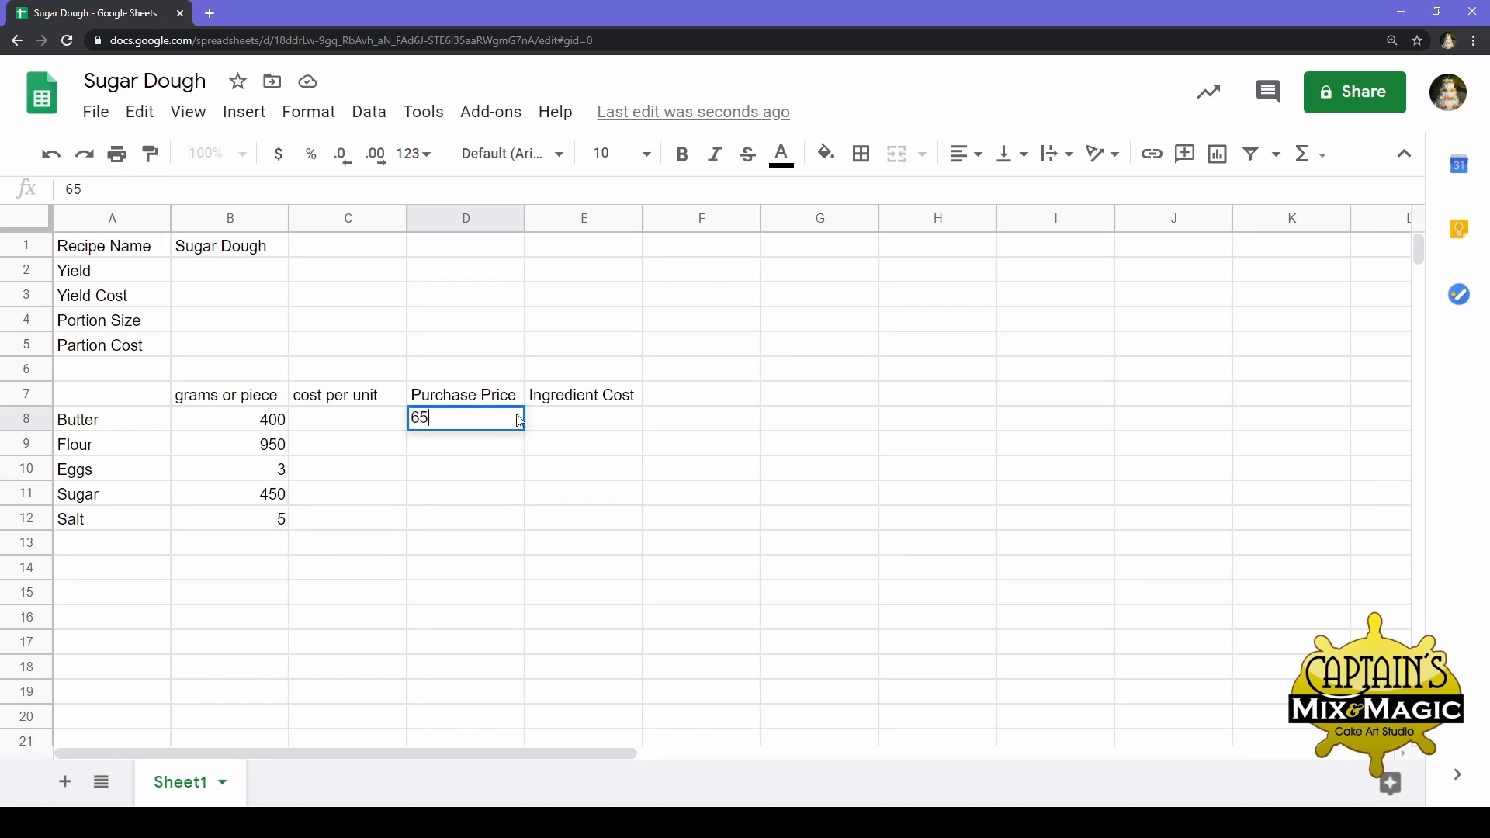
key(Return)
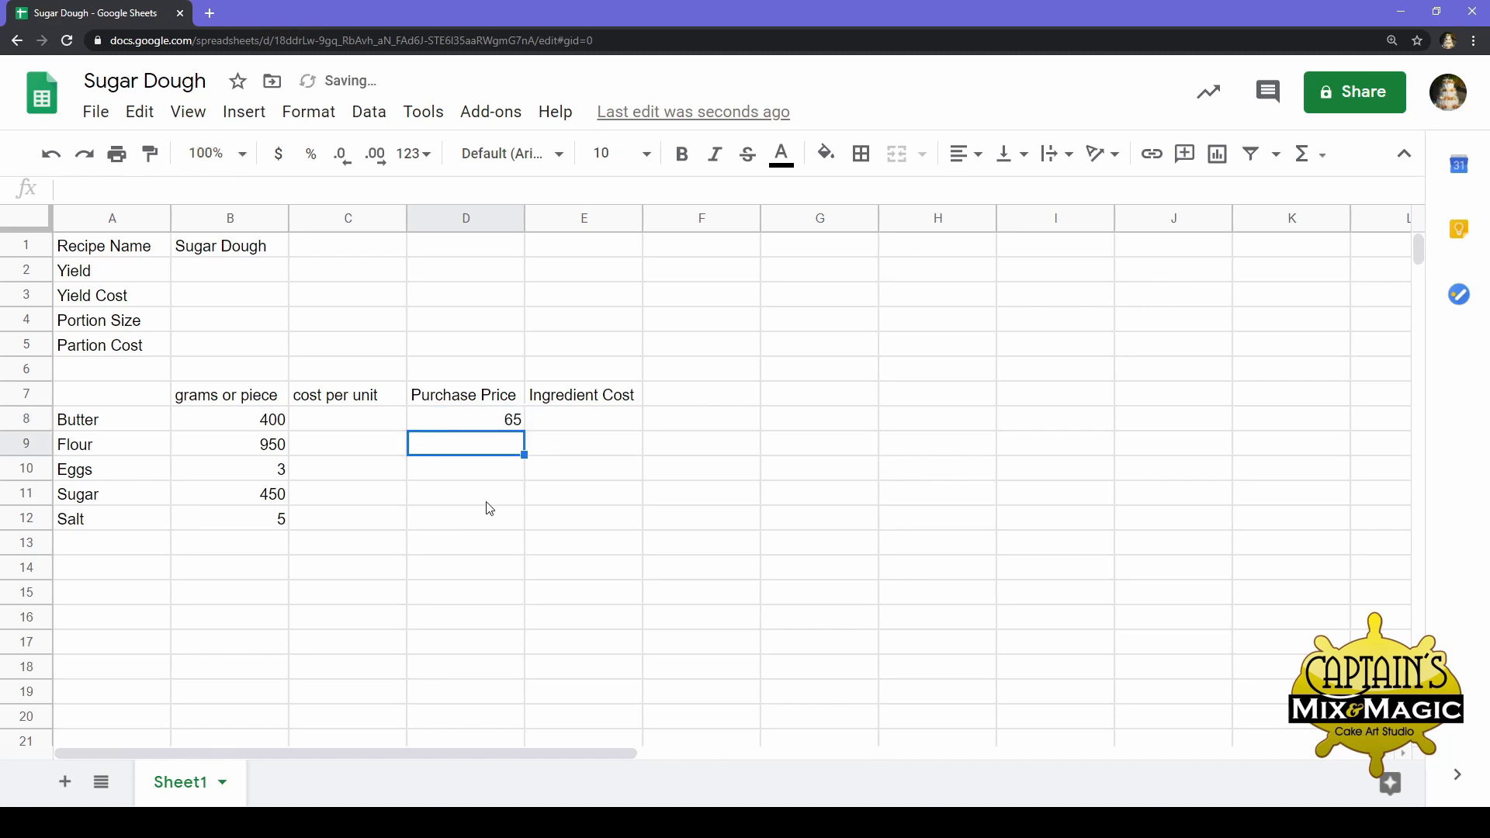
Enter the purchase price 55 for Flour in cell D9
click(497, 477)
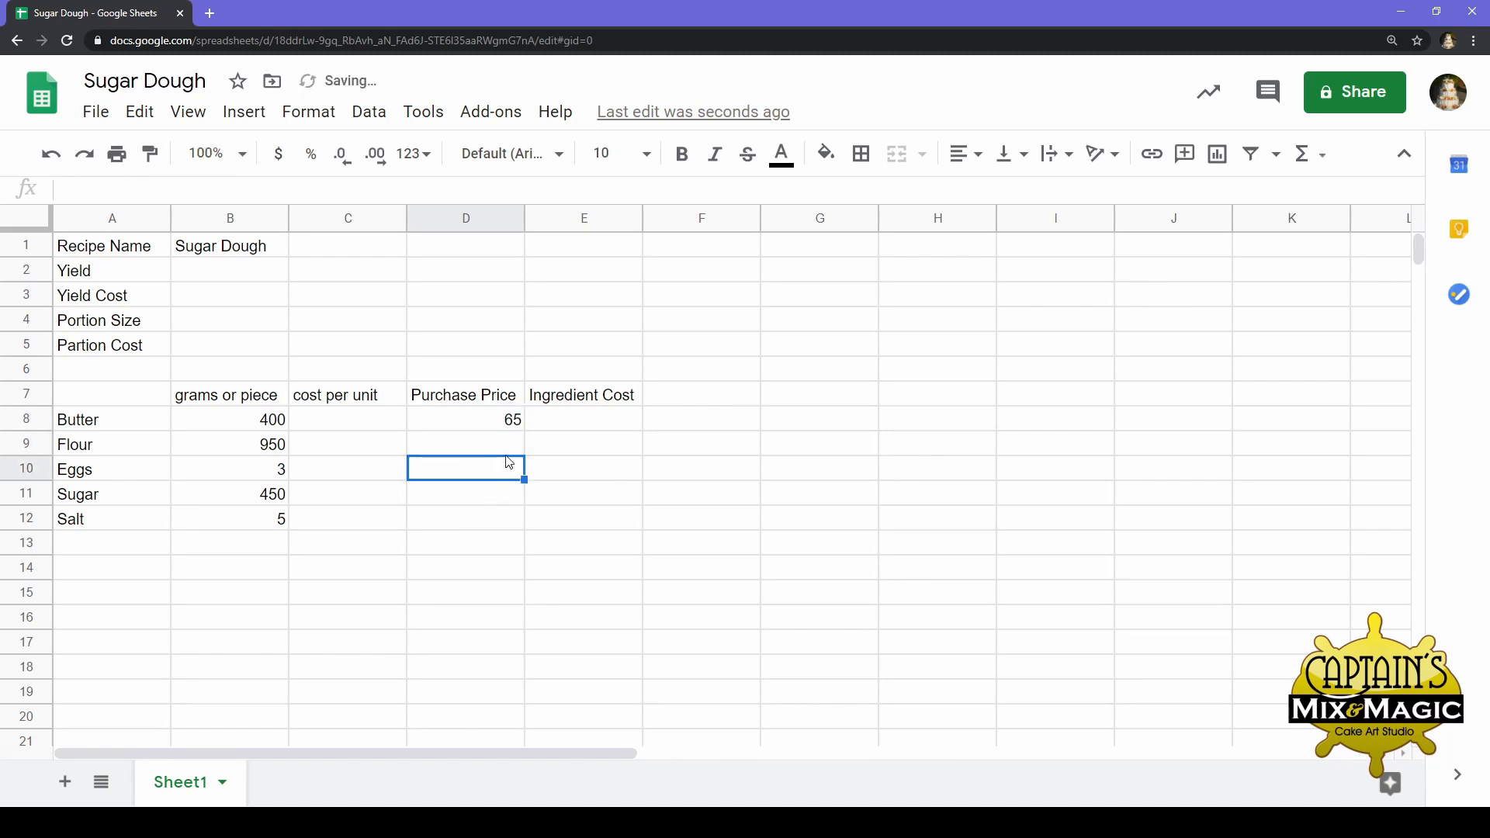
click(507, 454)
text(55)
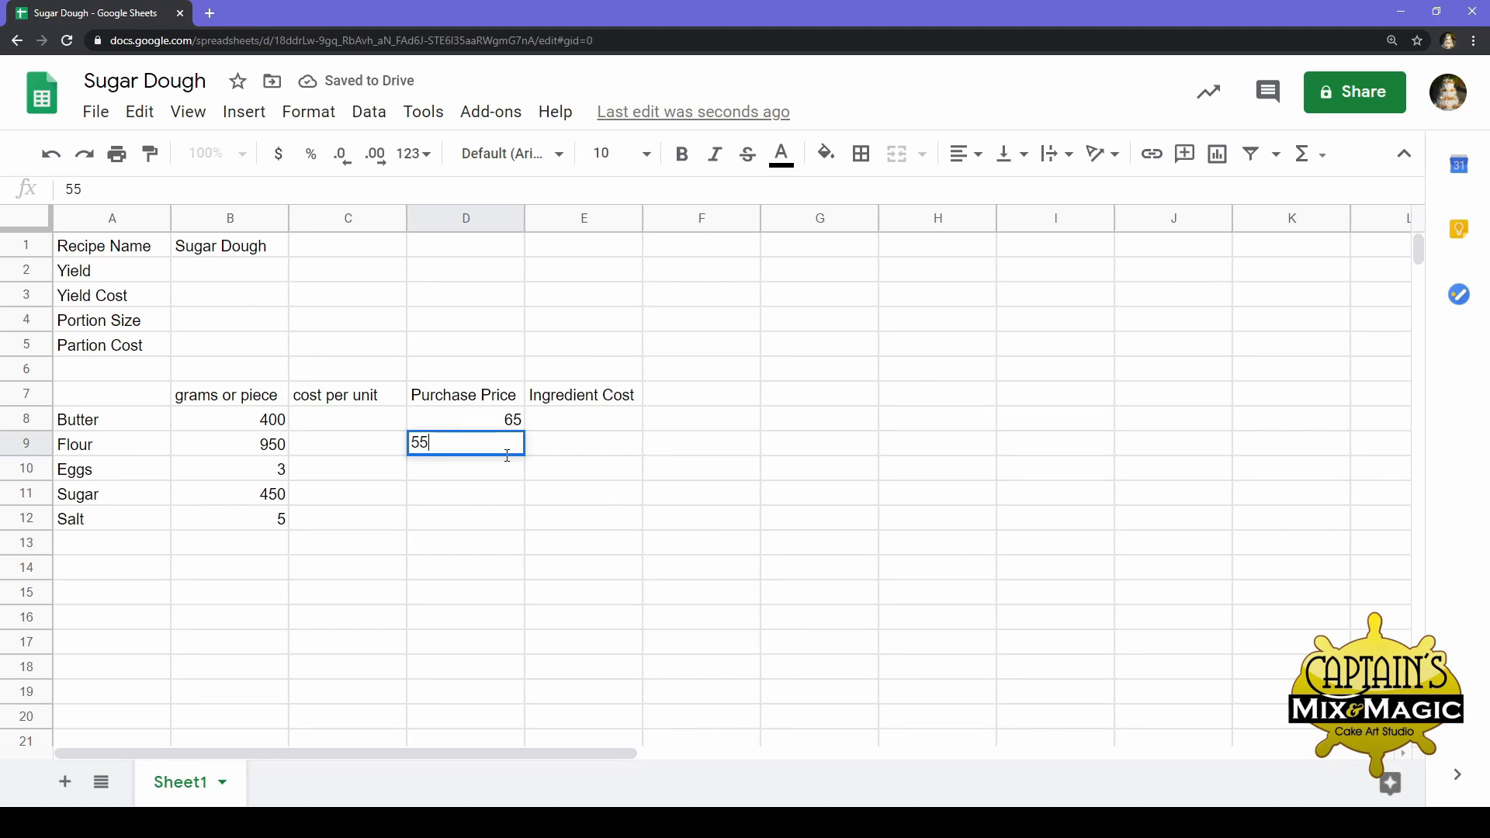
key(Return)
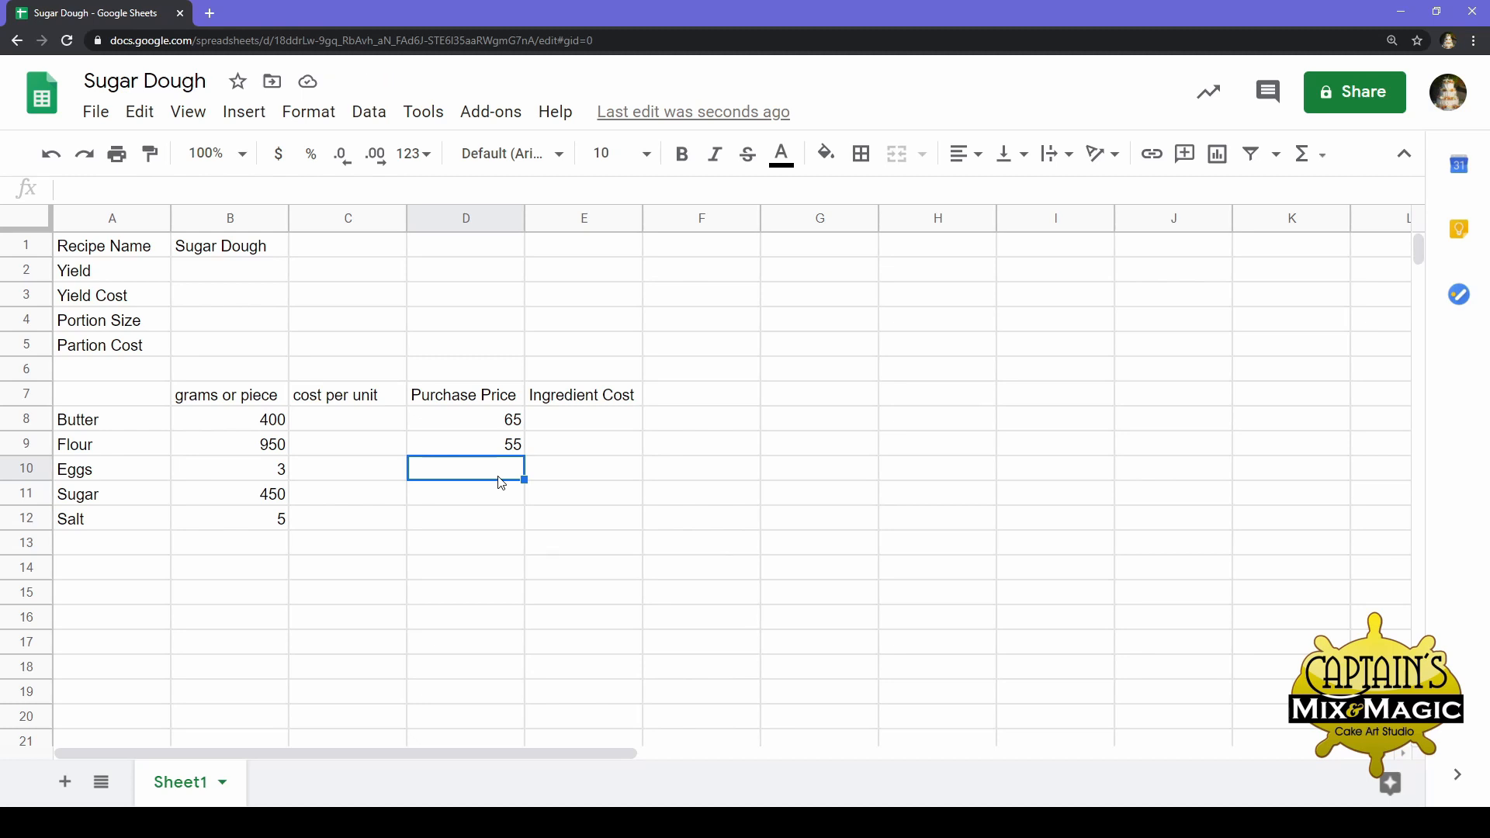
text(22)
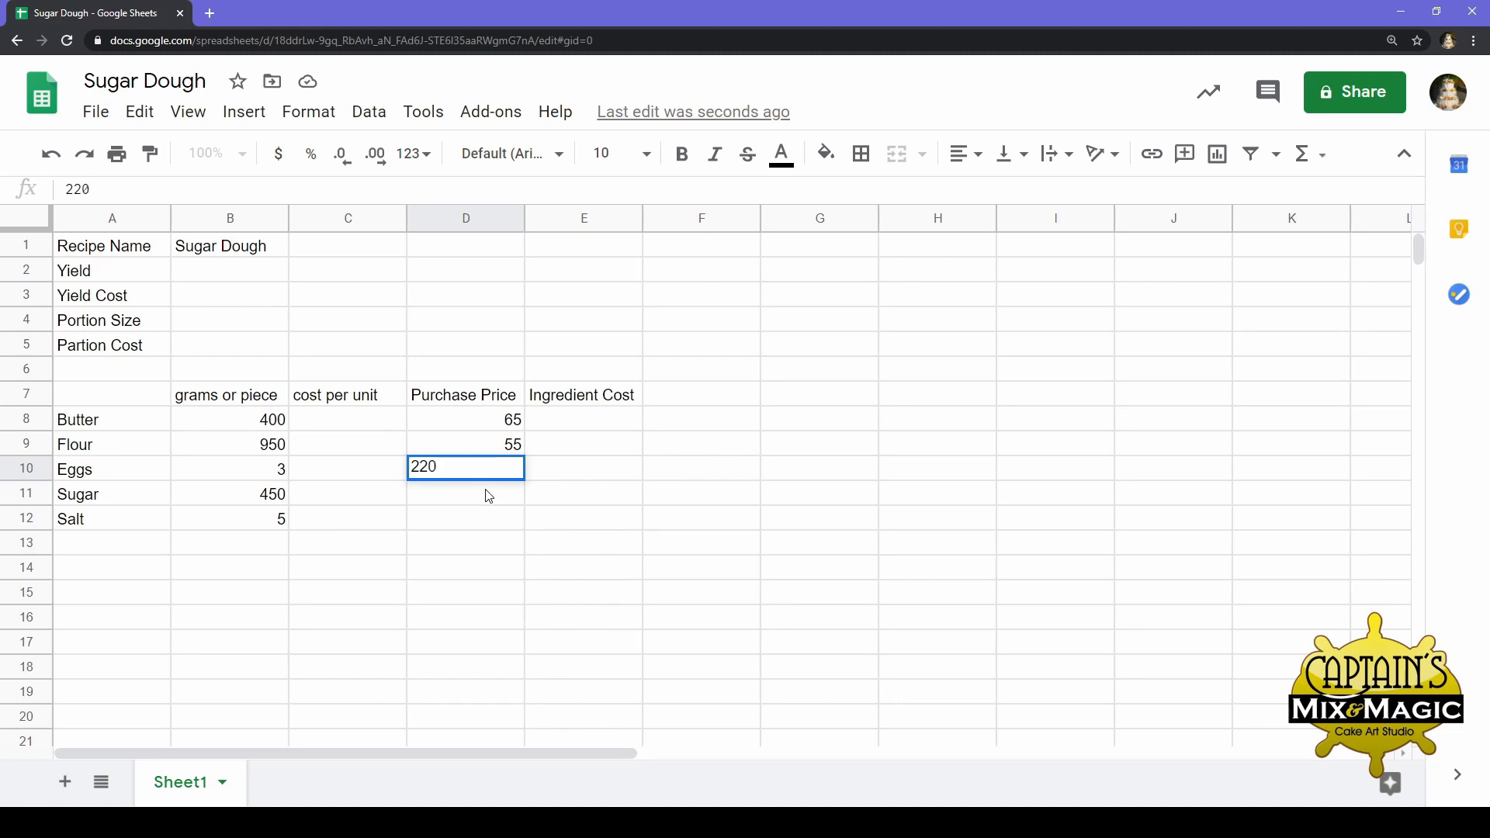
text(0)
key(Return)
Set the purchase price for Eggs in cell D10 to 210
click(489, 481)
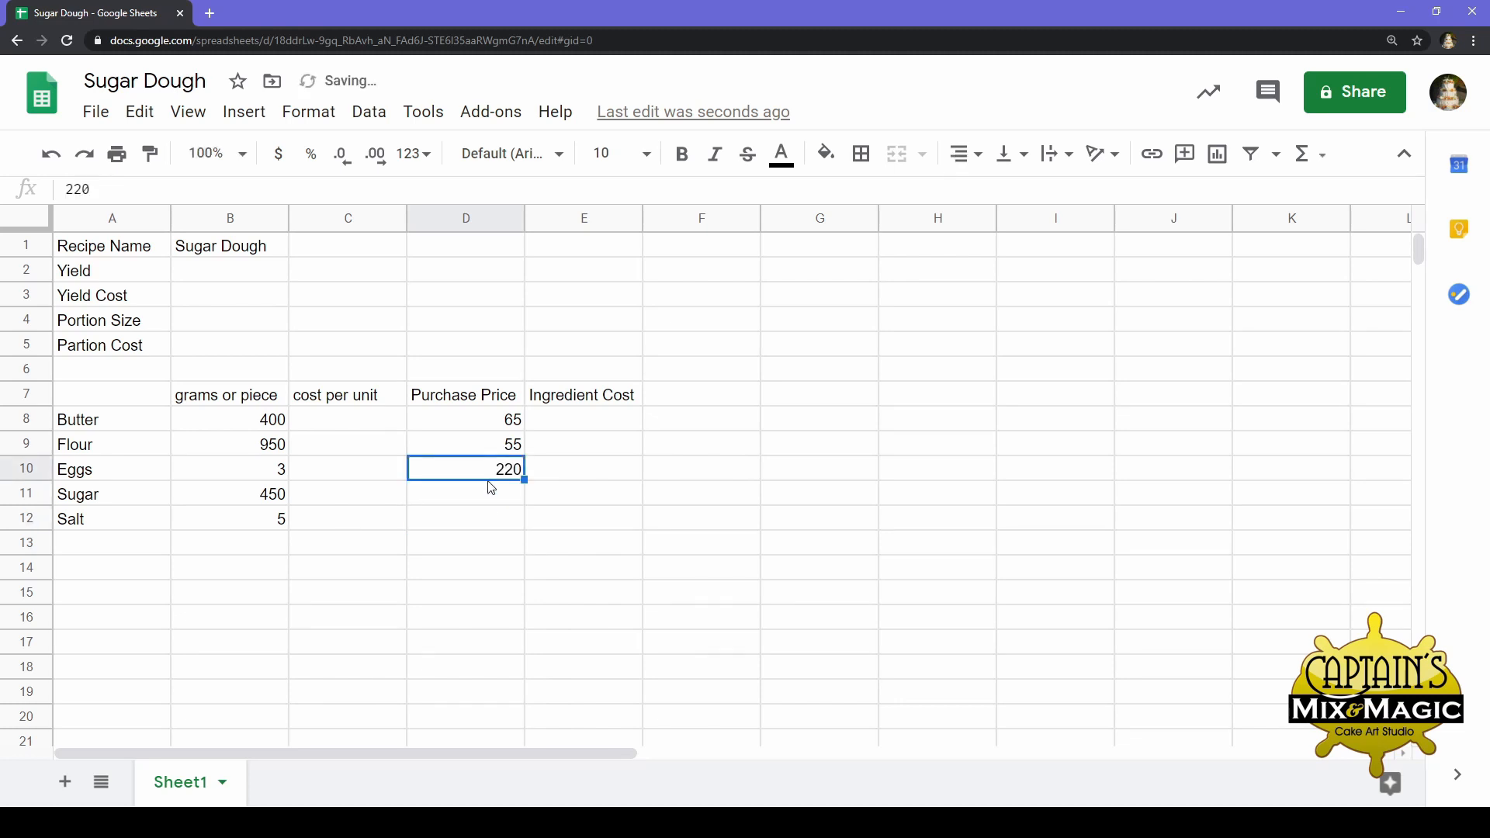
text(210)
key(Return)
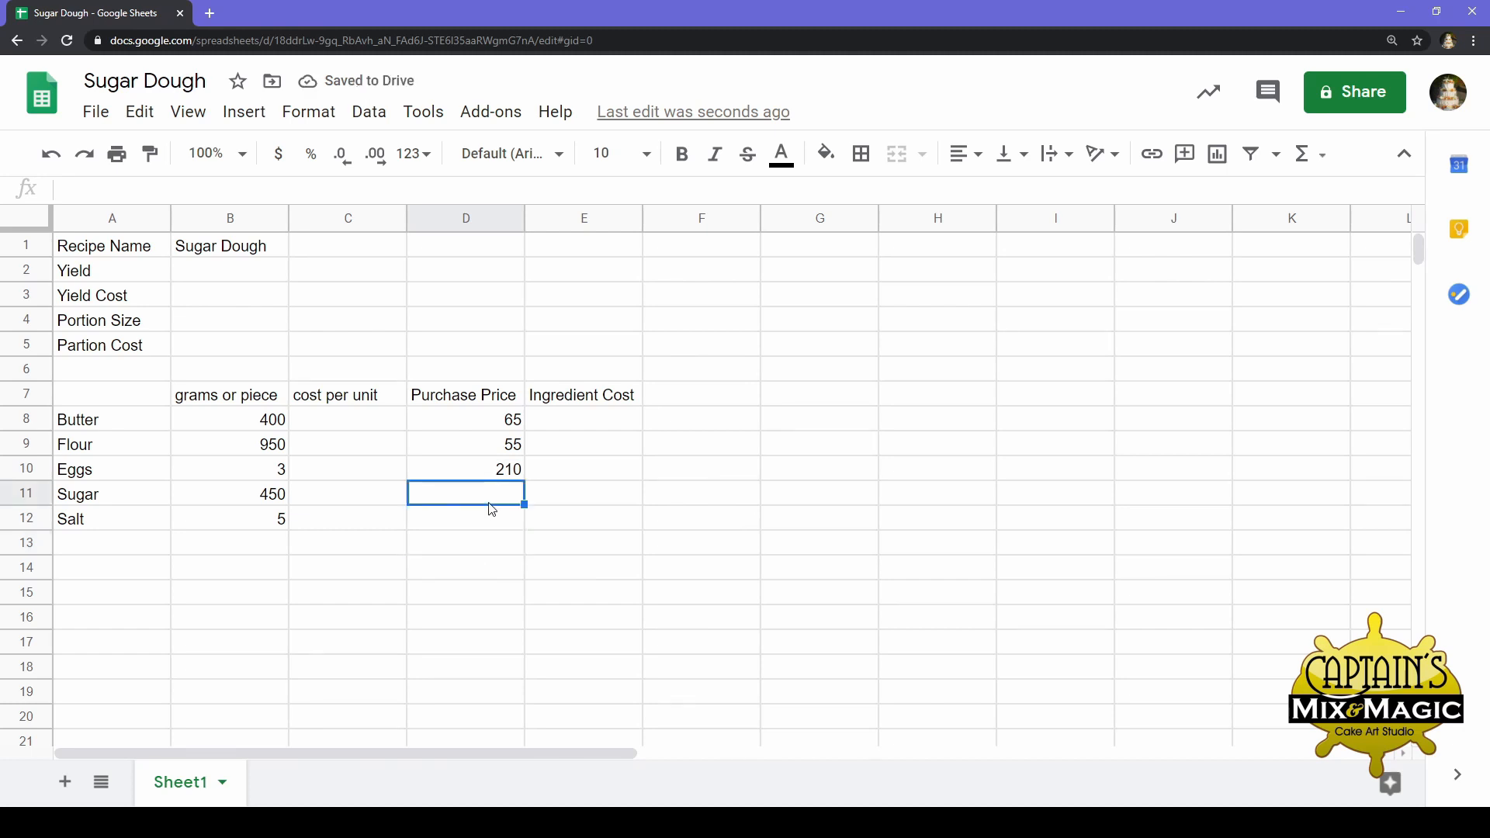
Enter the purchase prices 55 for Sugar in cell D11 and 15 for Salt in cell D12
text(55)
key(Return)
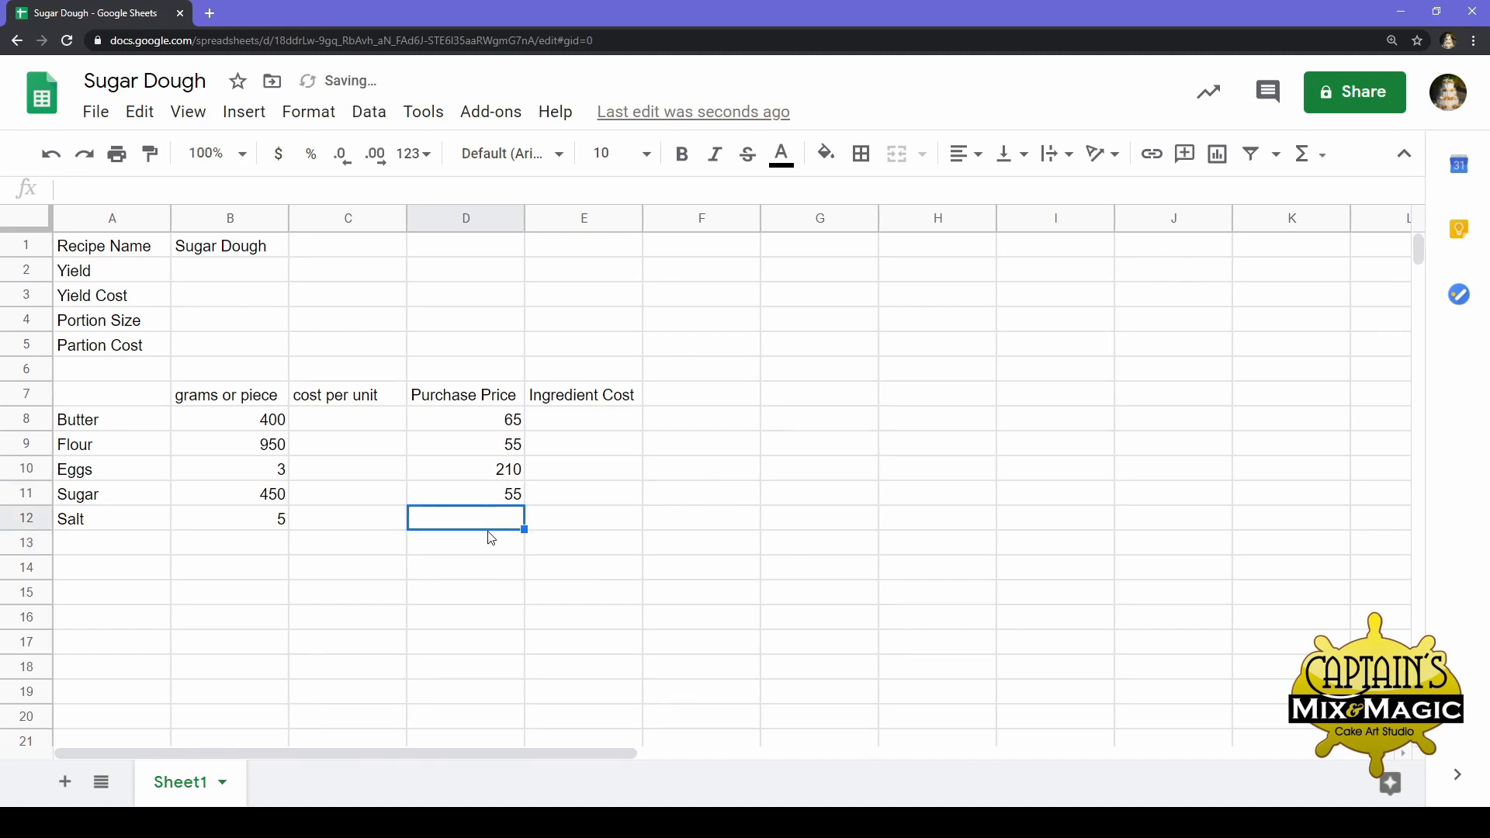
text(15)
click(473, 578)
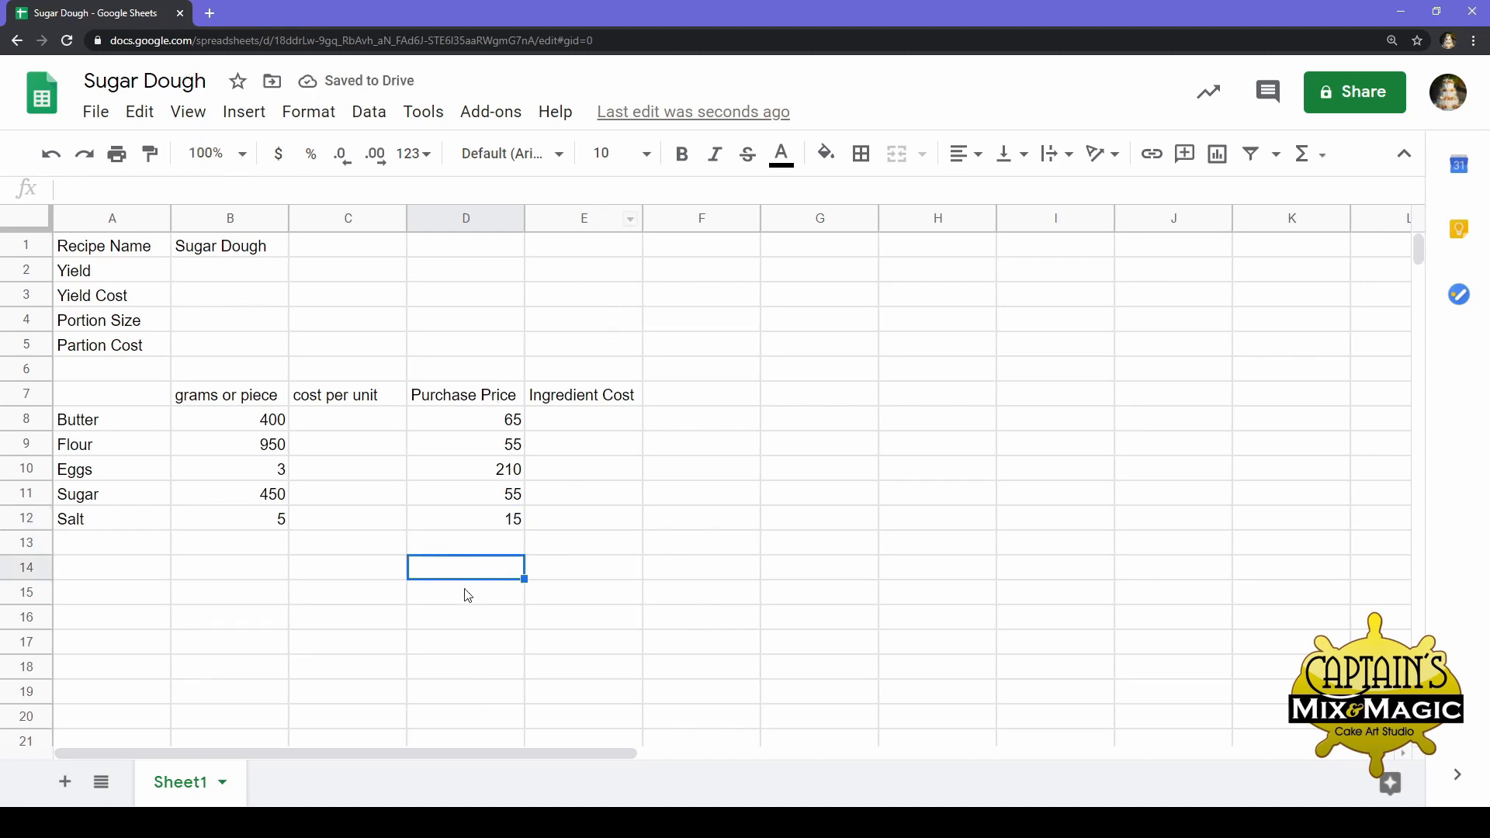
Insert one blank column directly after the Ingredient Cost column
click(591, 221)
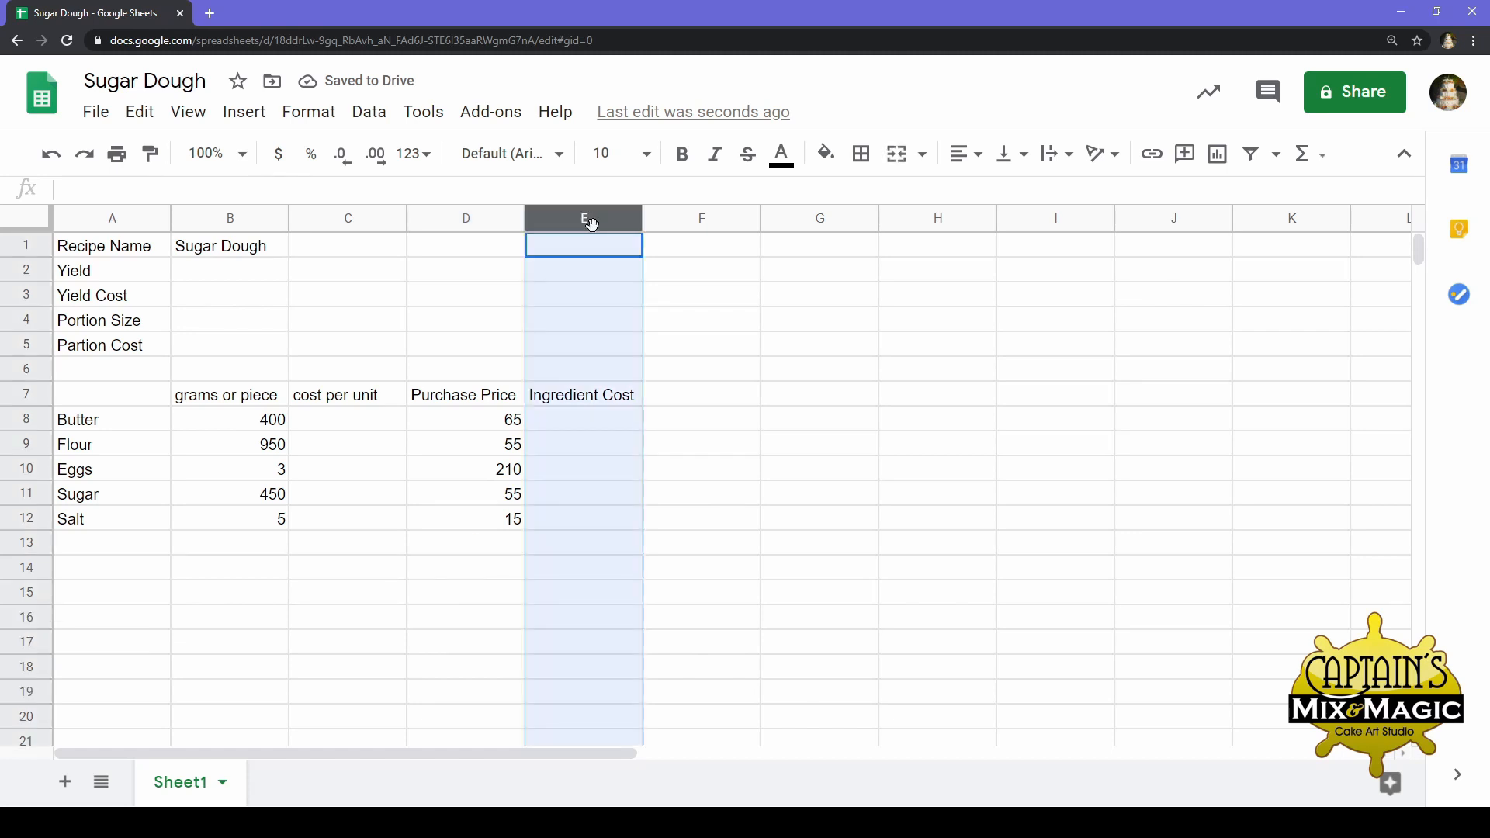
right_click(592, 225)
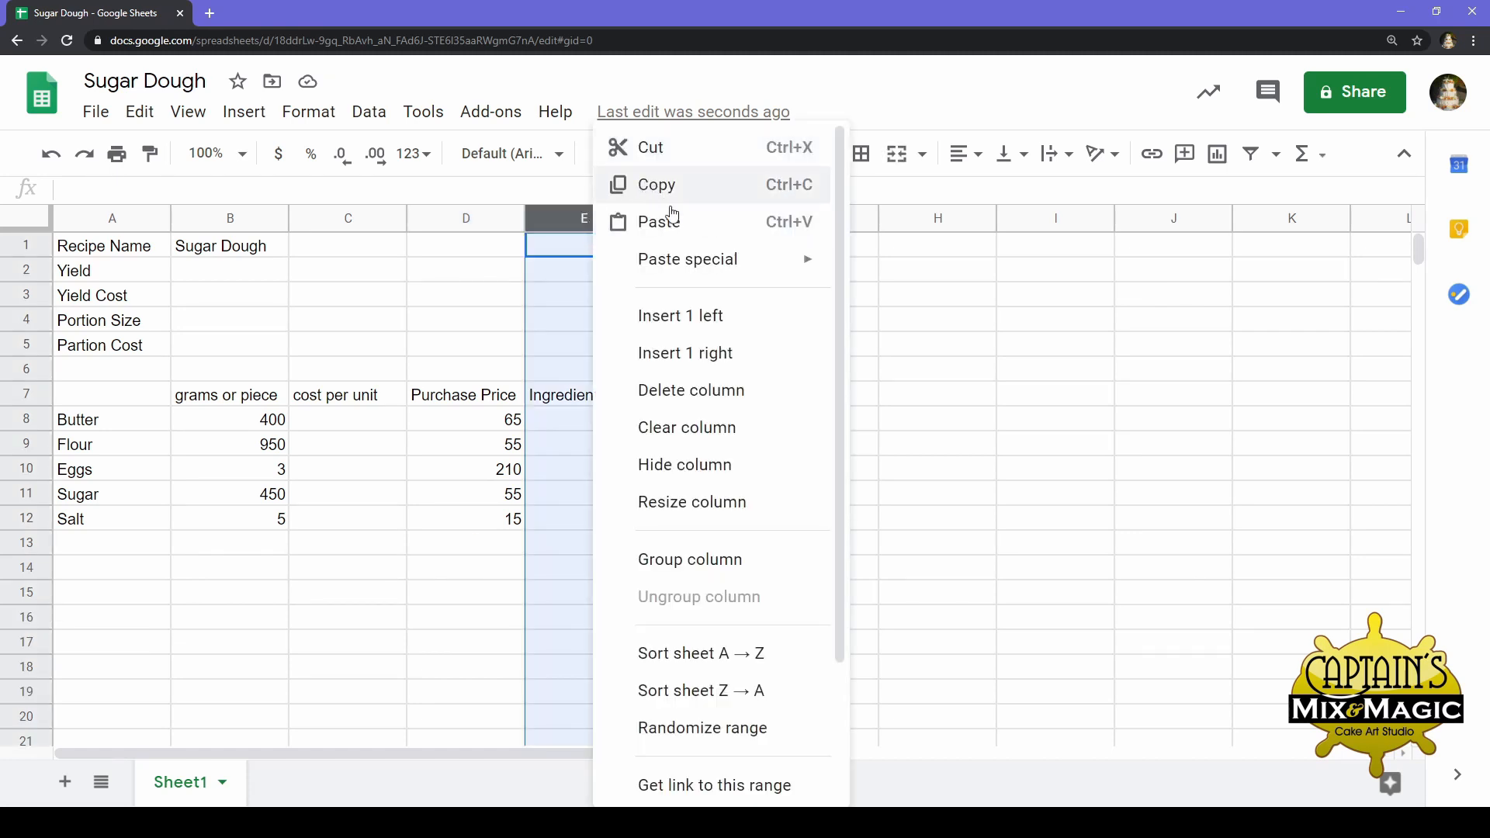
click(775, 363)
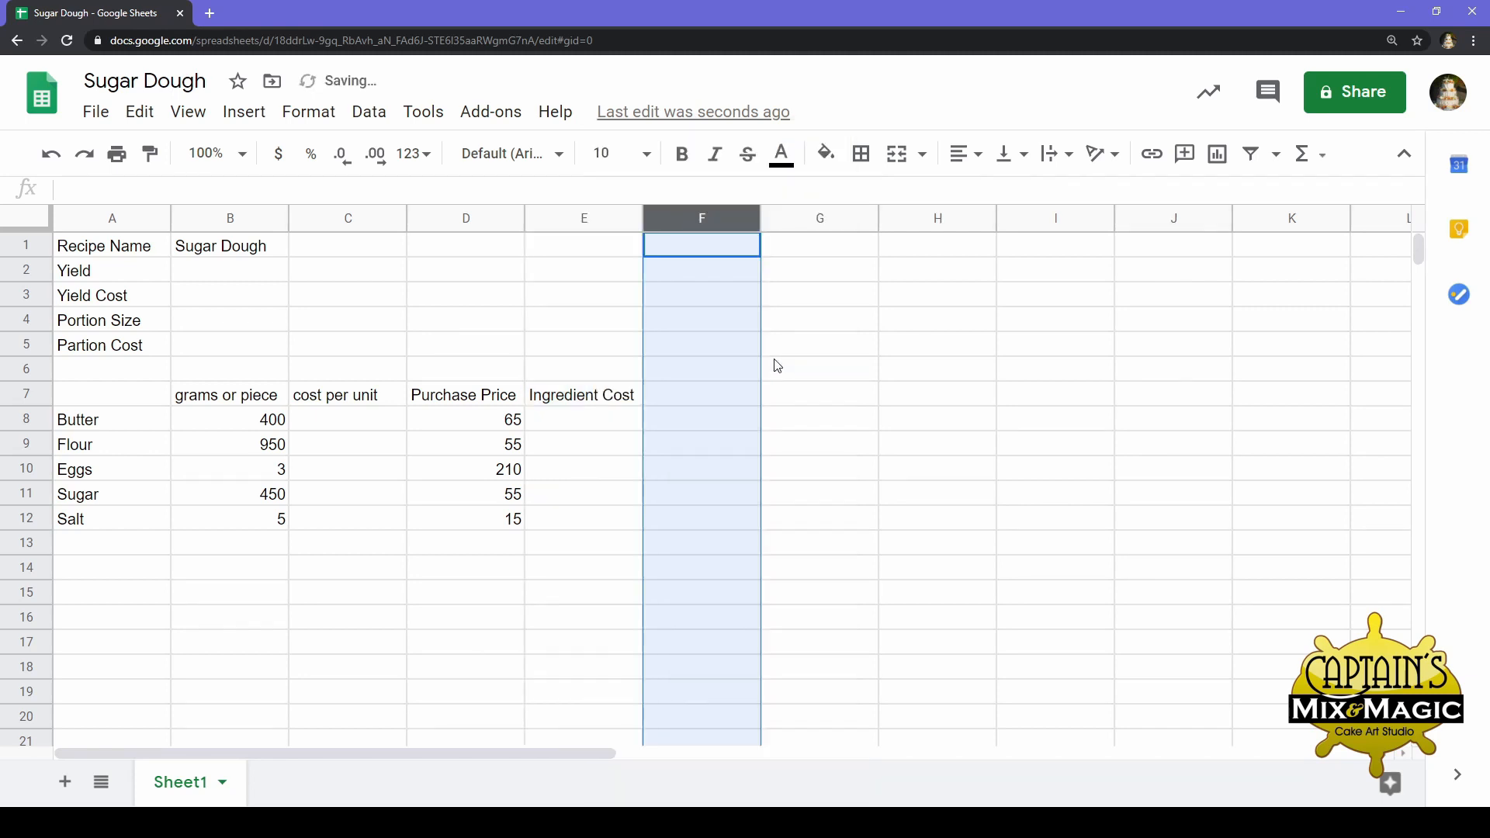
Insert one blank column between the Purchase Price and Ingredient Cost columns
click(579, 220)
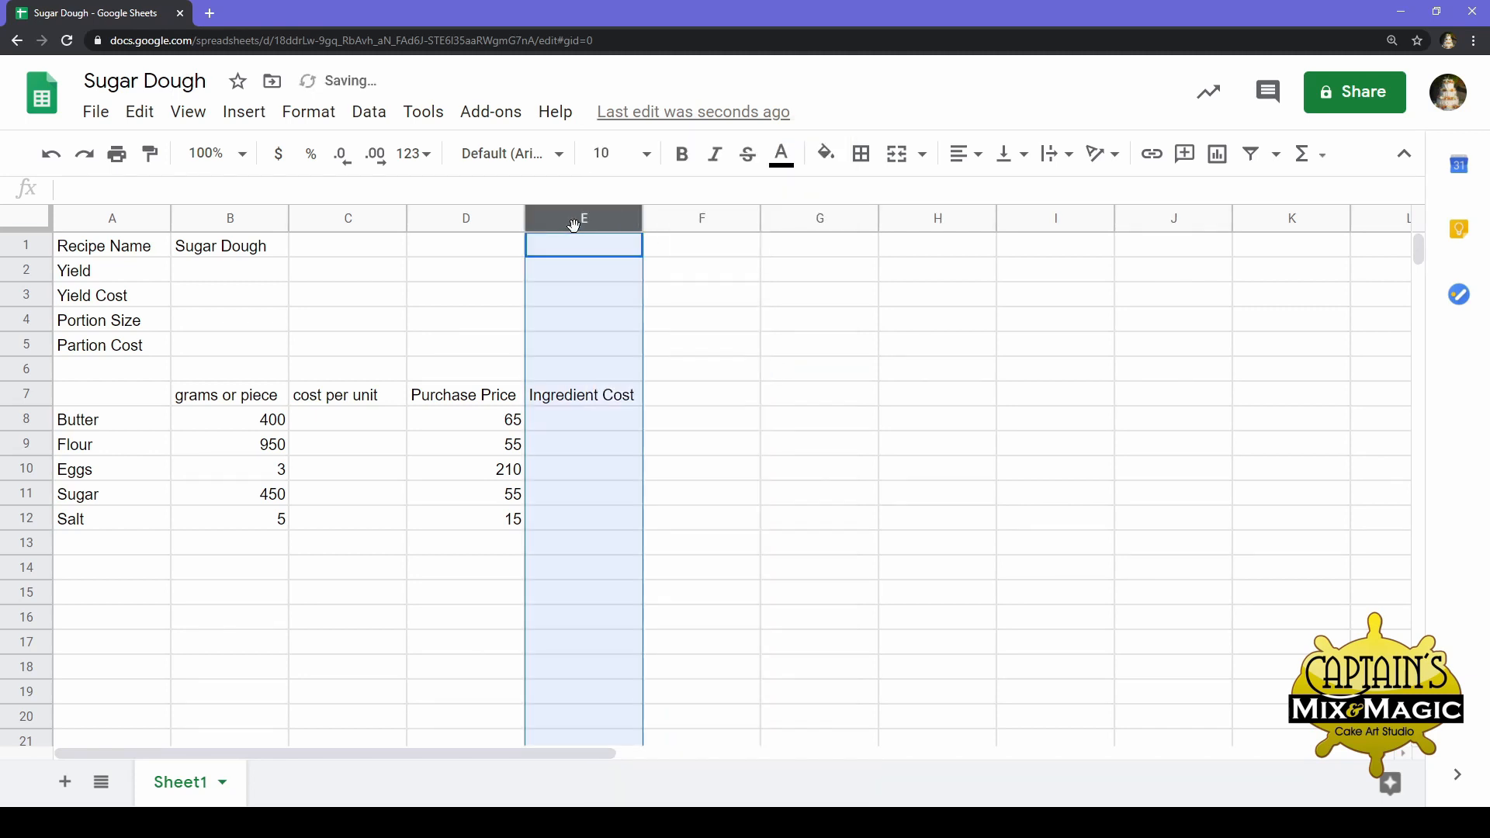
right_click(583, 247)
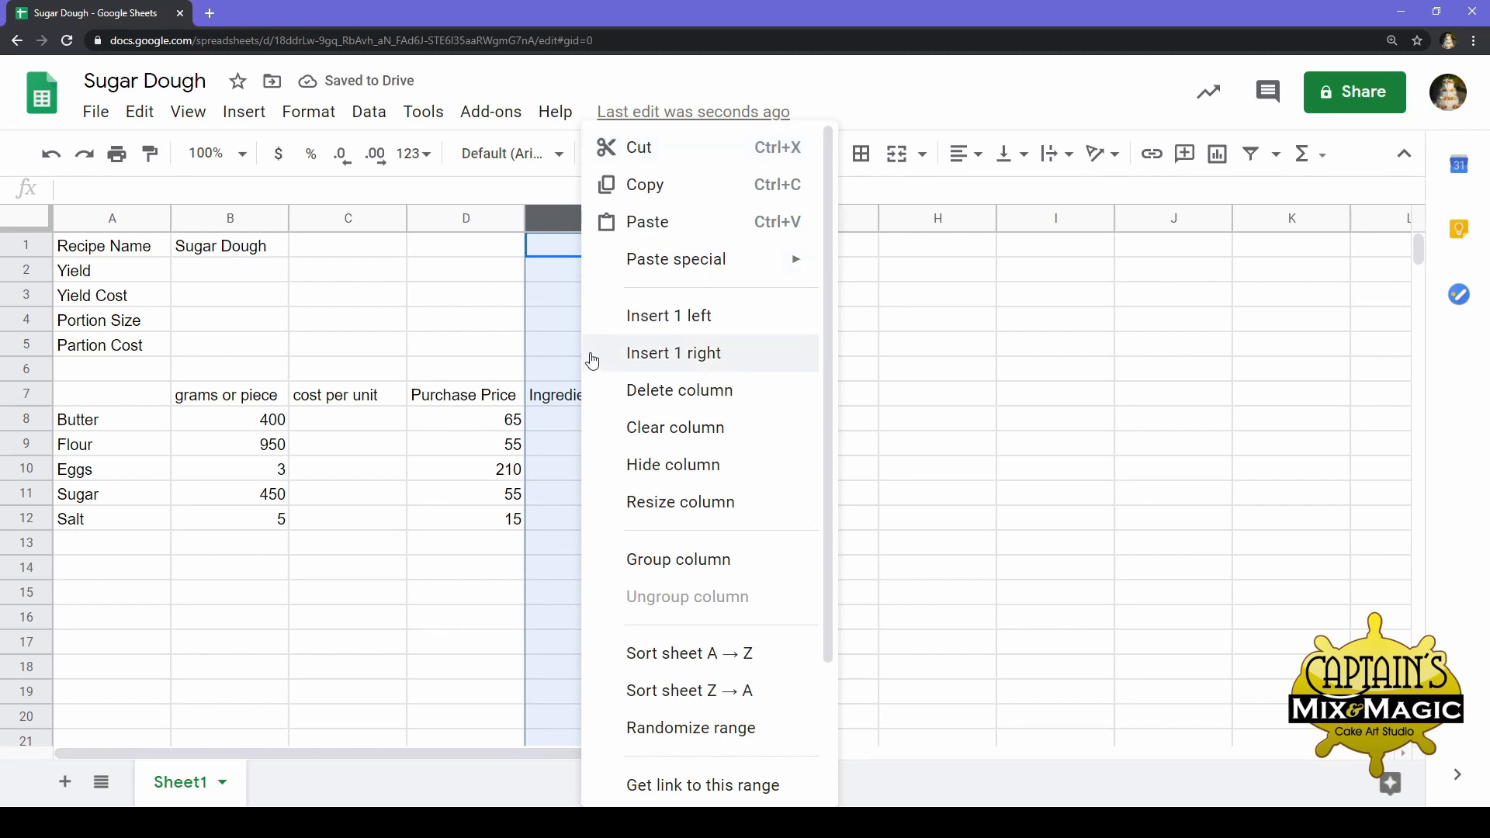
click(599, 325)
click(552, 494)
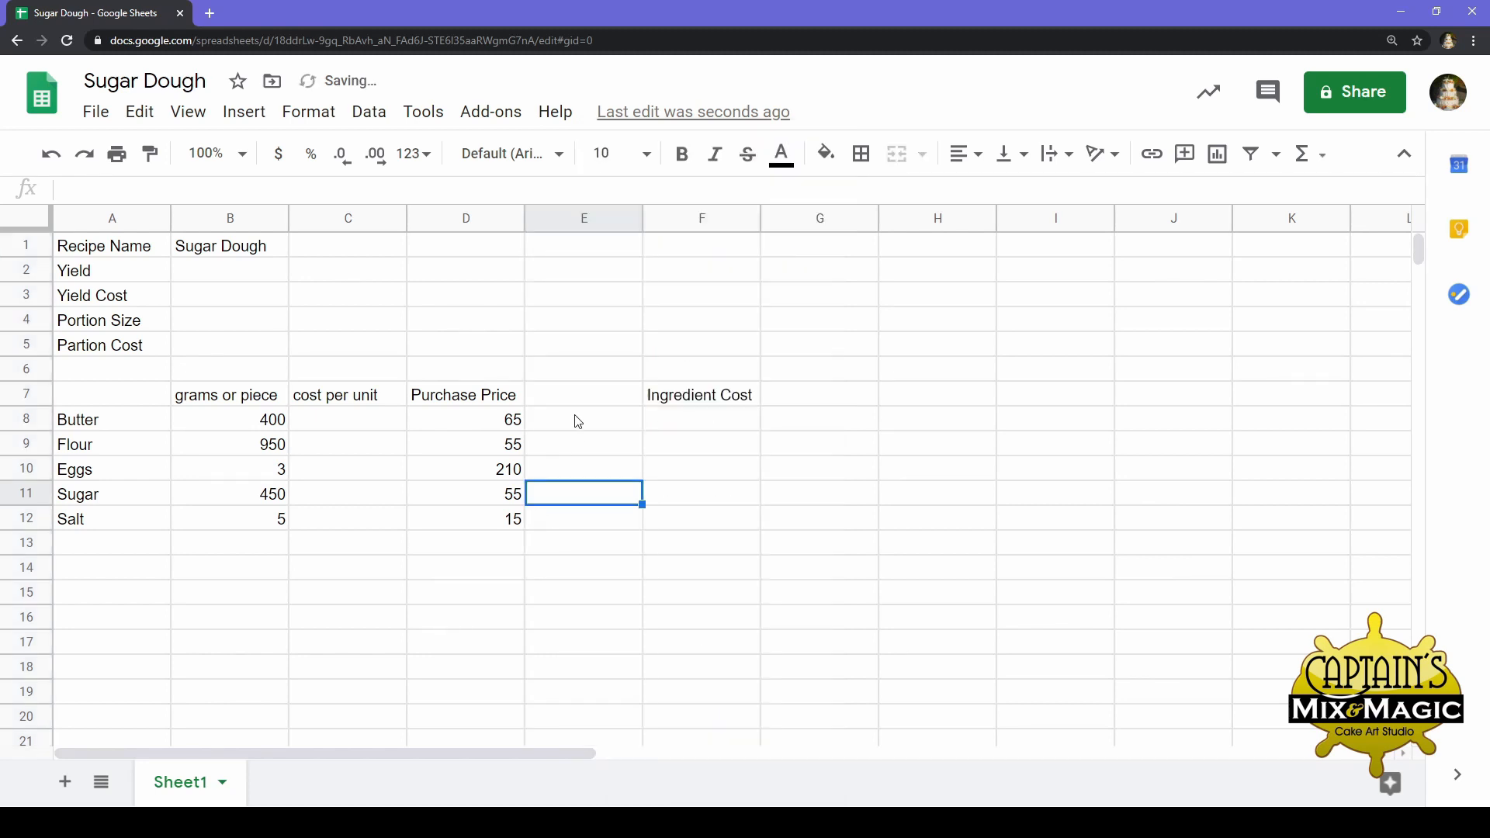
Add the heading "Purchase Pac" in cell E7 of the blank column beside Purchase Price
click(576, 396)
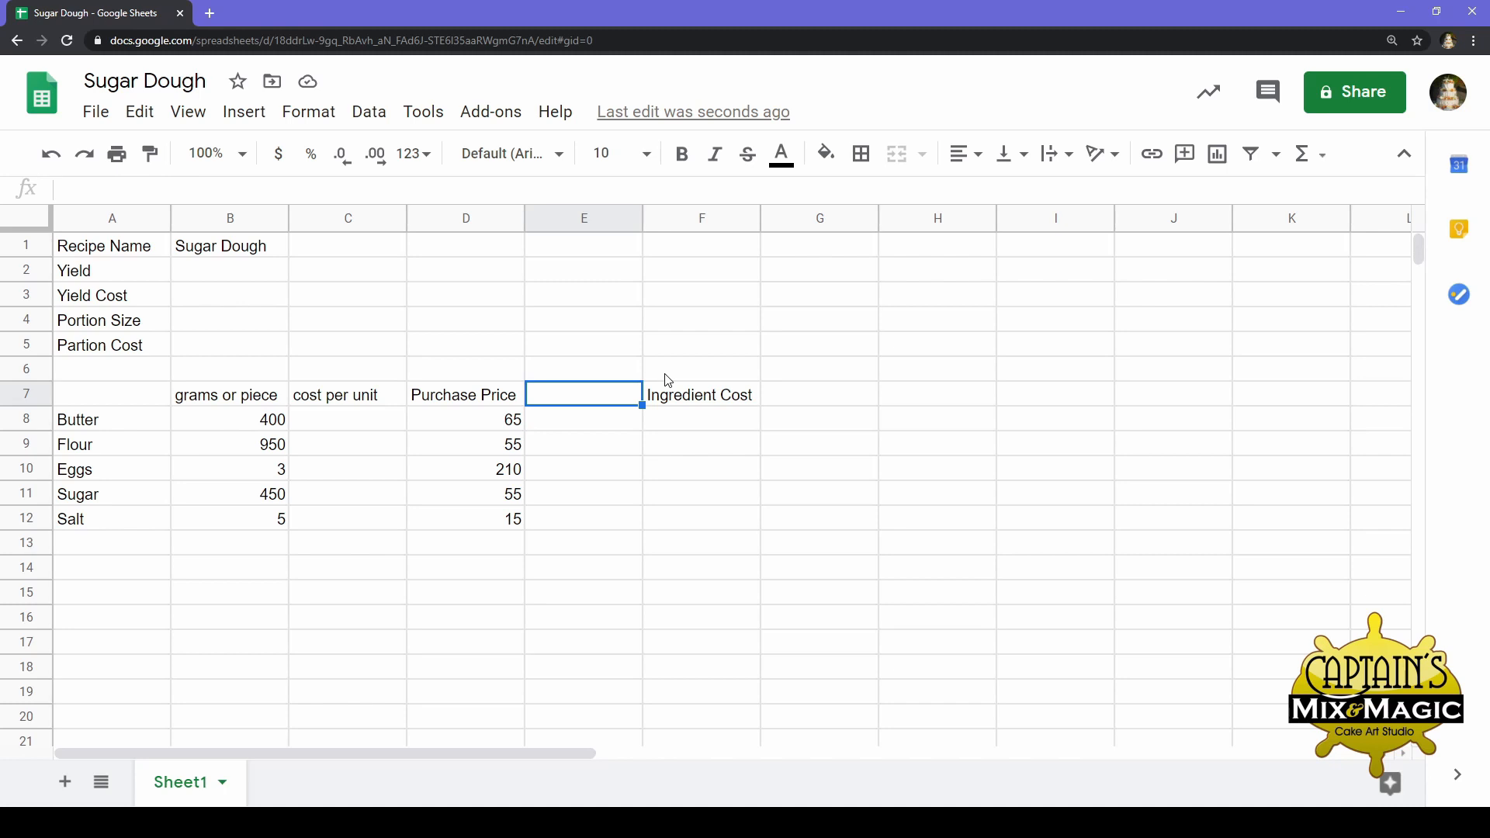
text(Purchase )
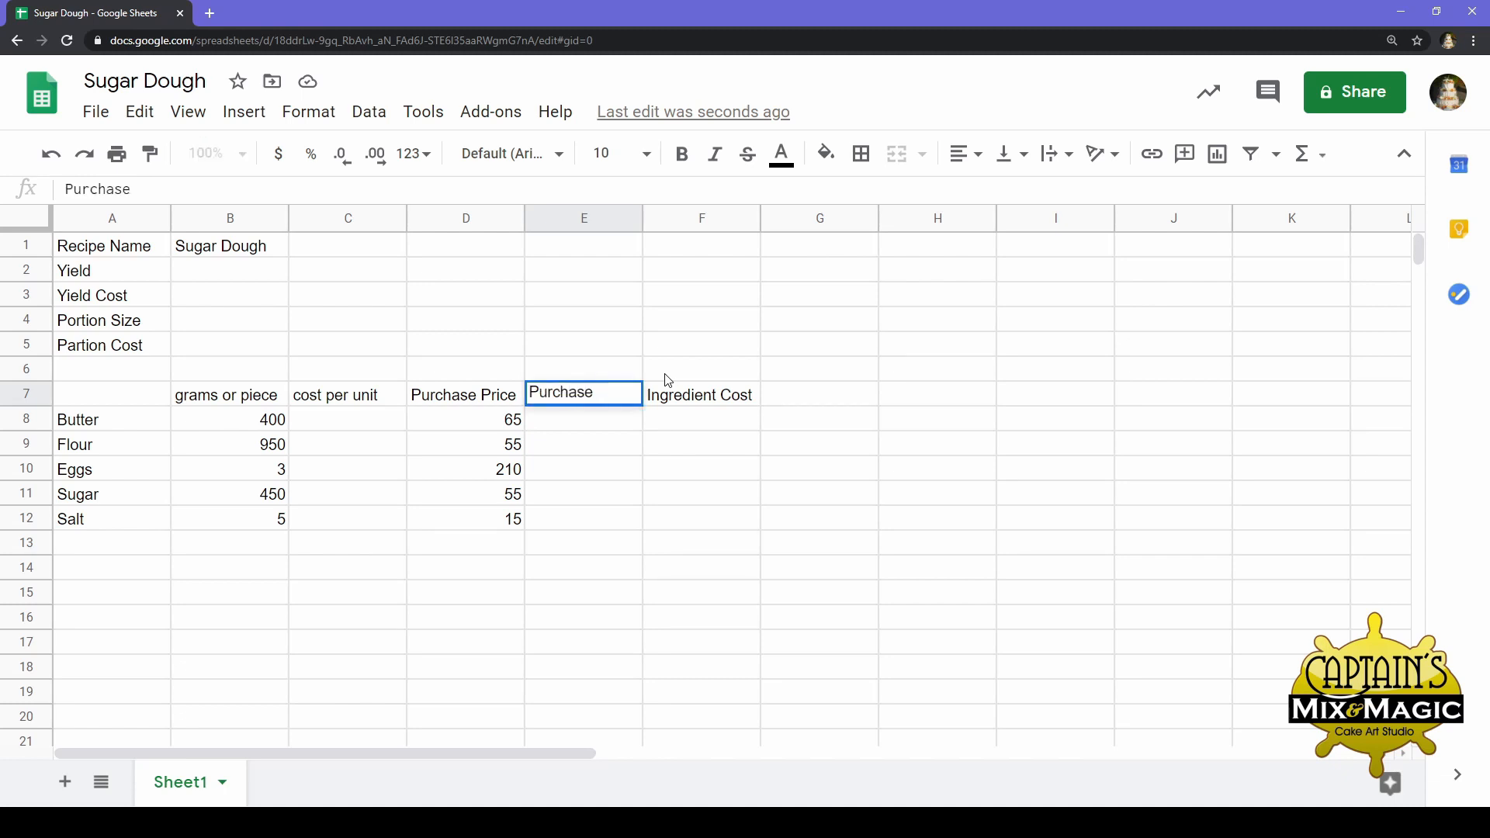
text(Pac)
key(Return)
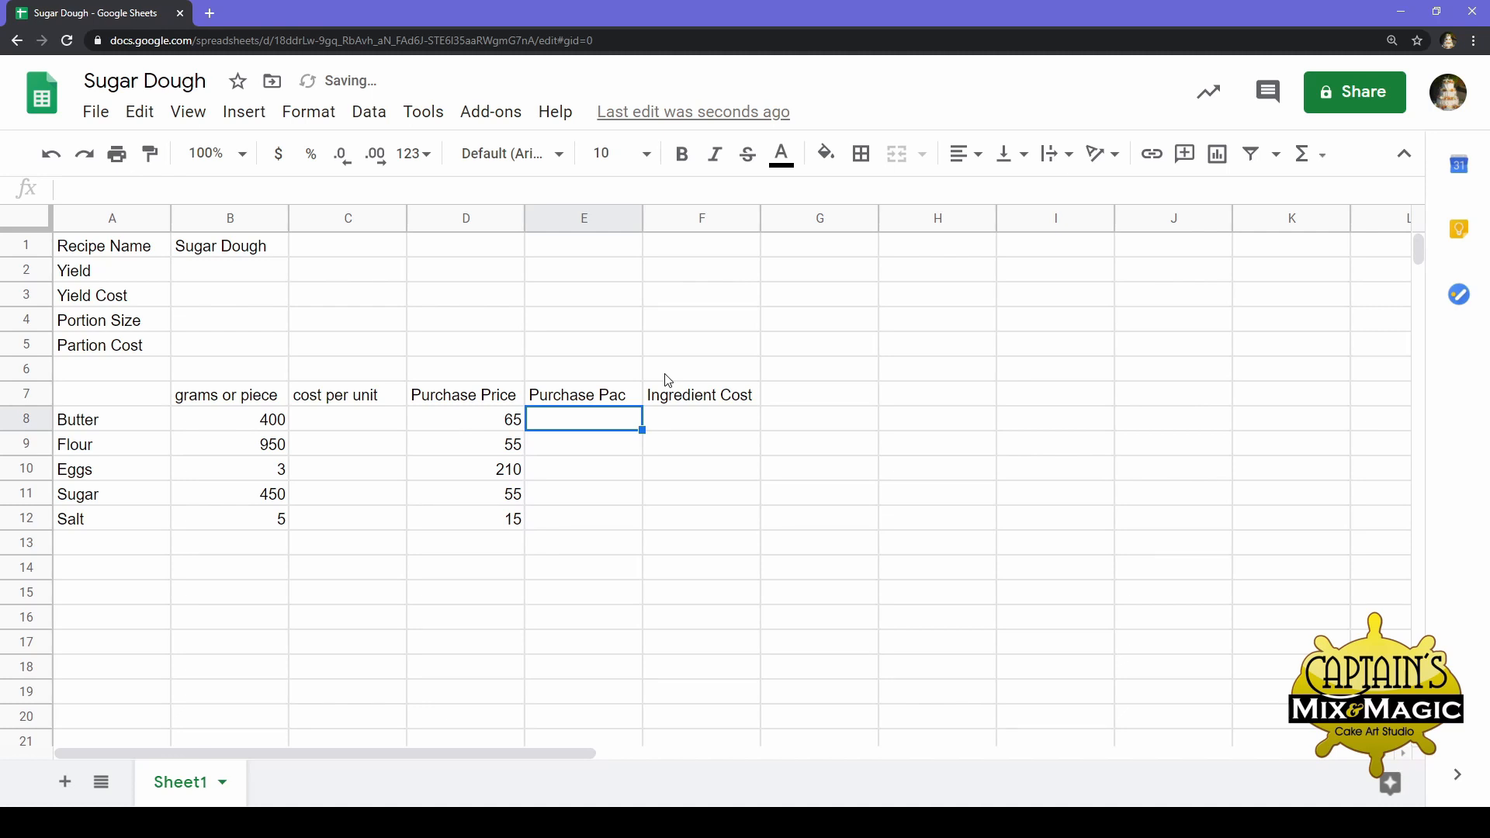
Enter the purchase pack sizes 225 for Butter, 1000 for Flour and 30 for Eggs in cells E8 to E10
text(225)
key(Return)
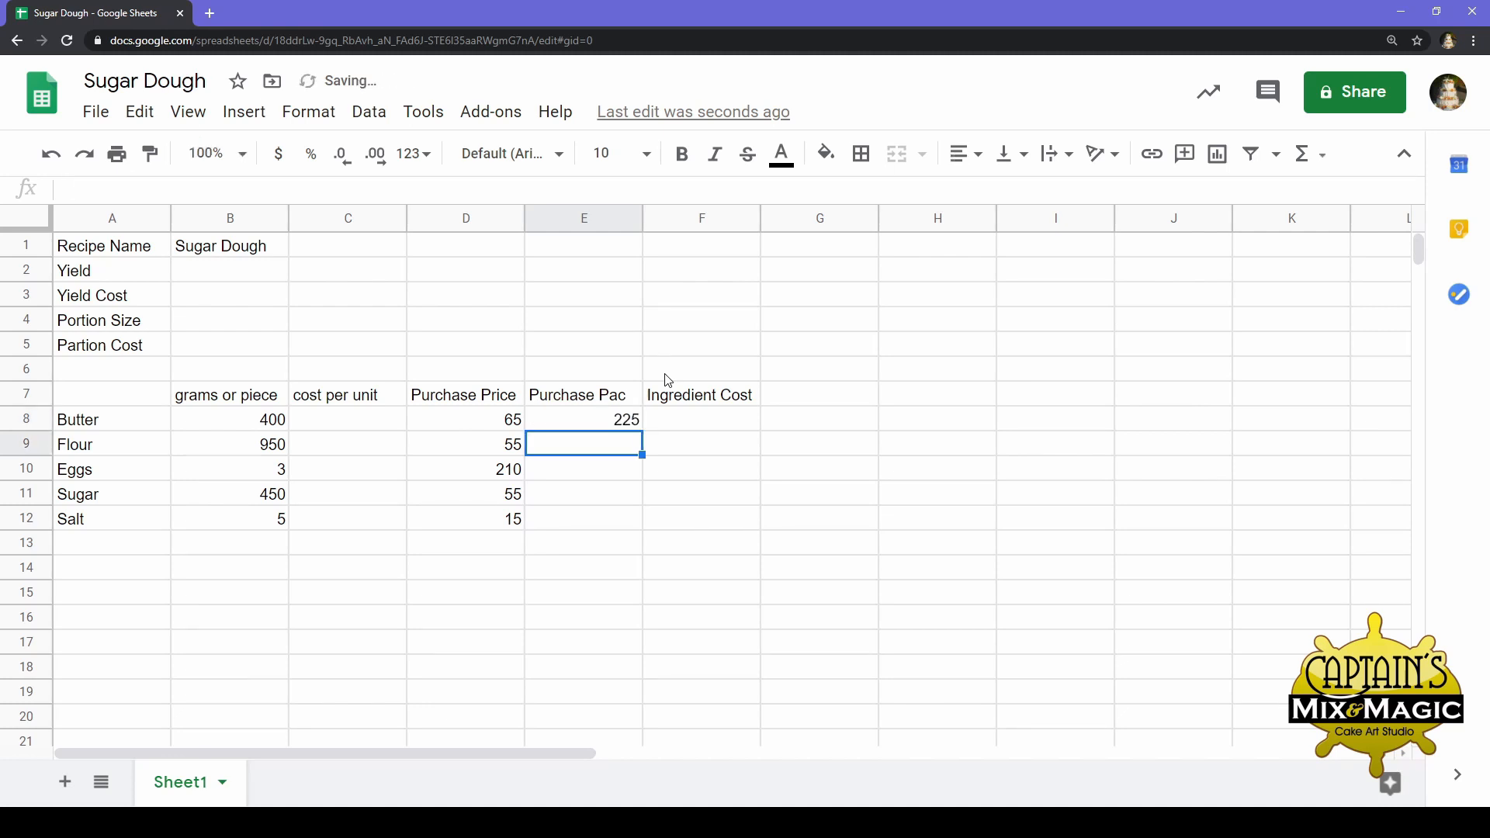
text(1000)
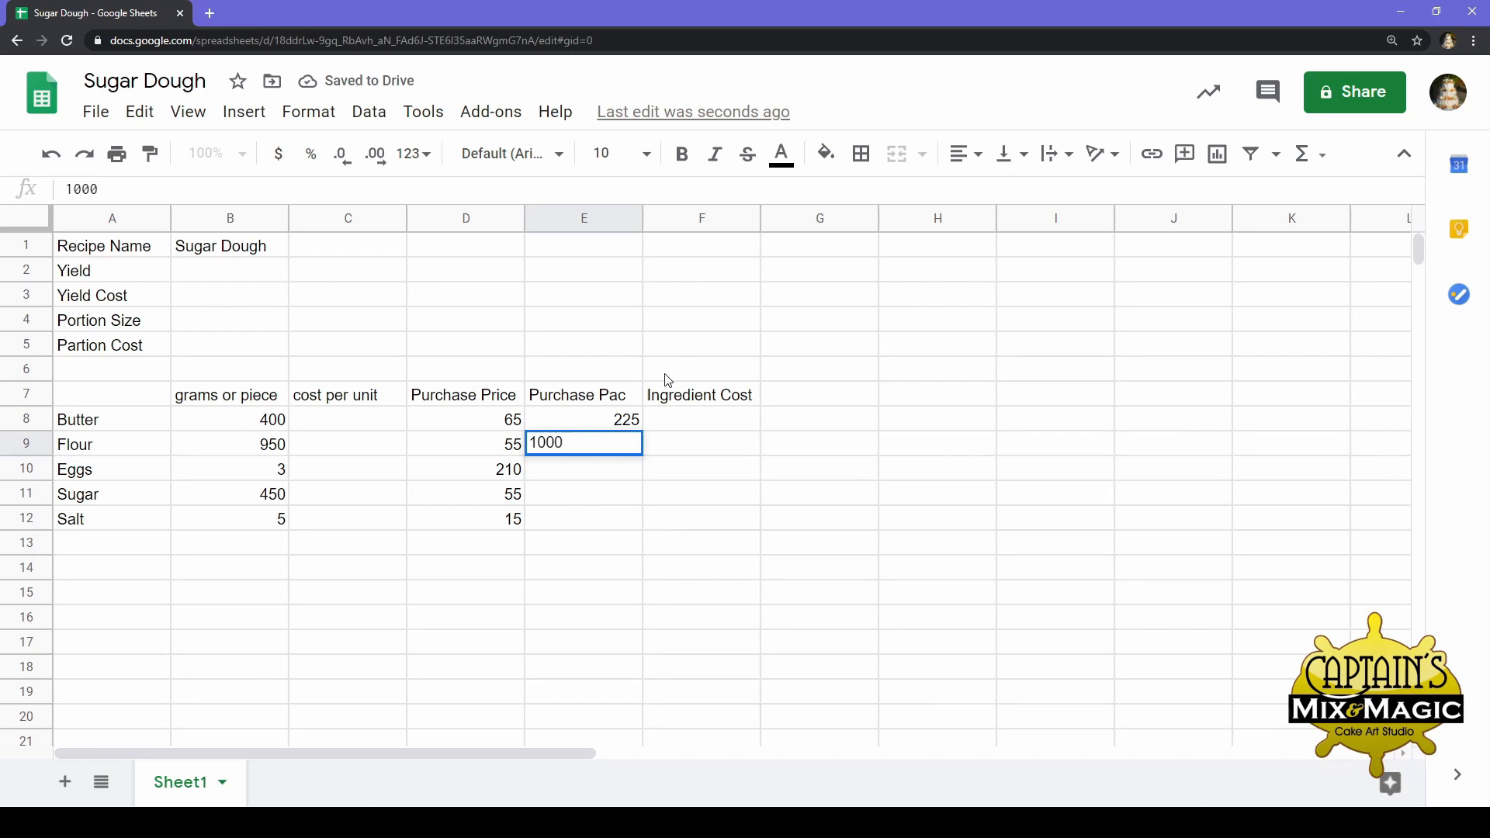
key(Return)
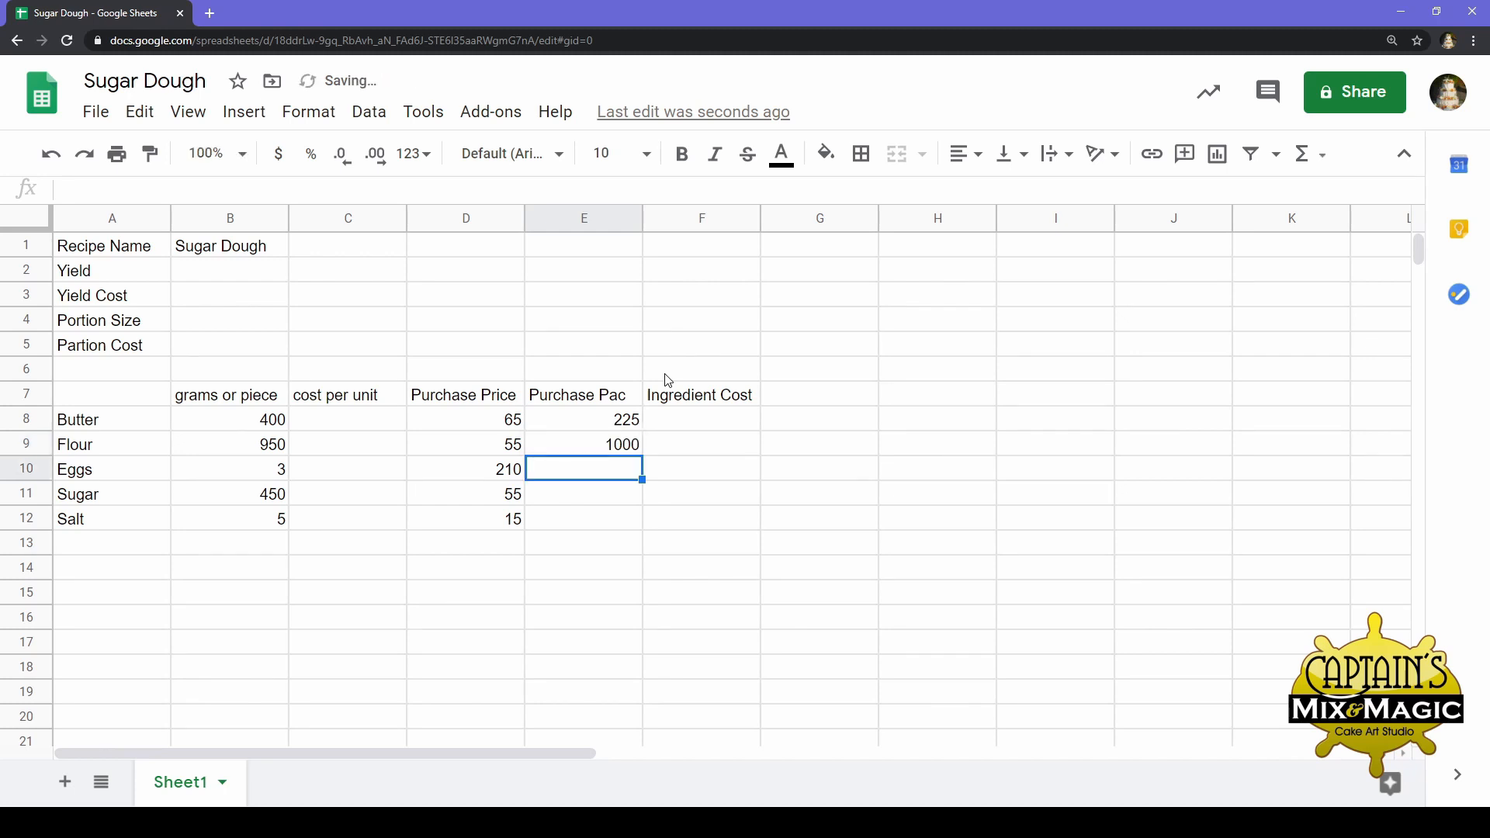
text(30)
key(Return)
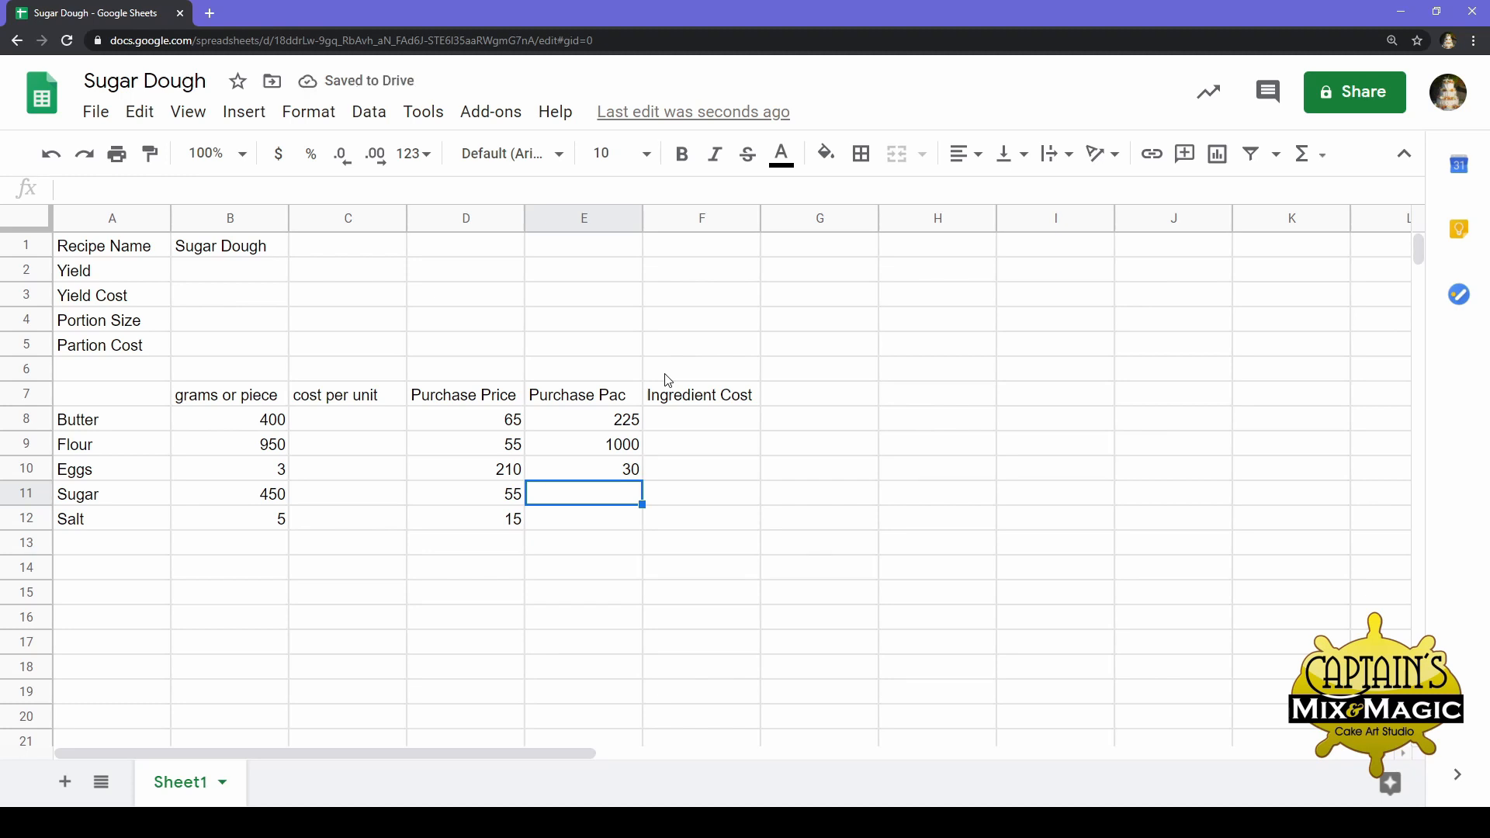
Enter the purchase pack sizes 1000 for Sugar and 500 for Salt in cells E11 and E12
text(1000)
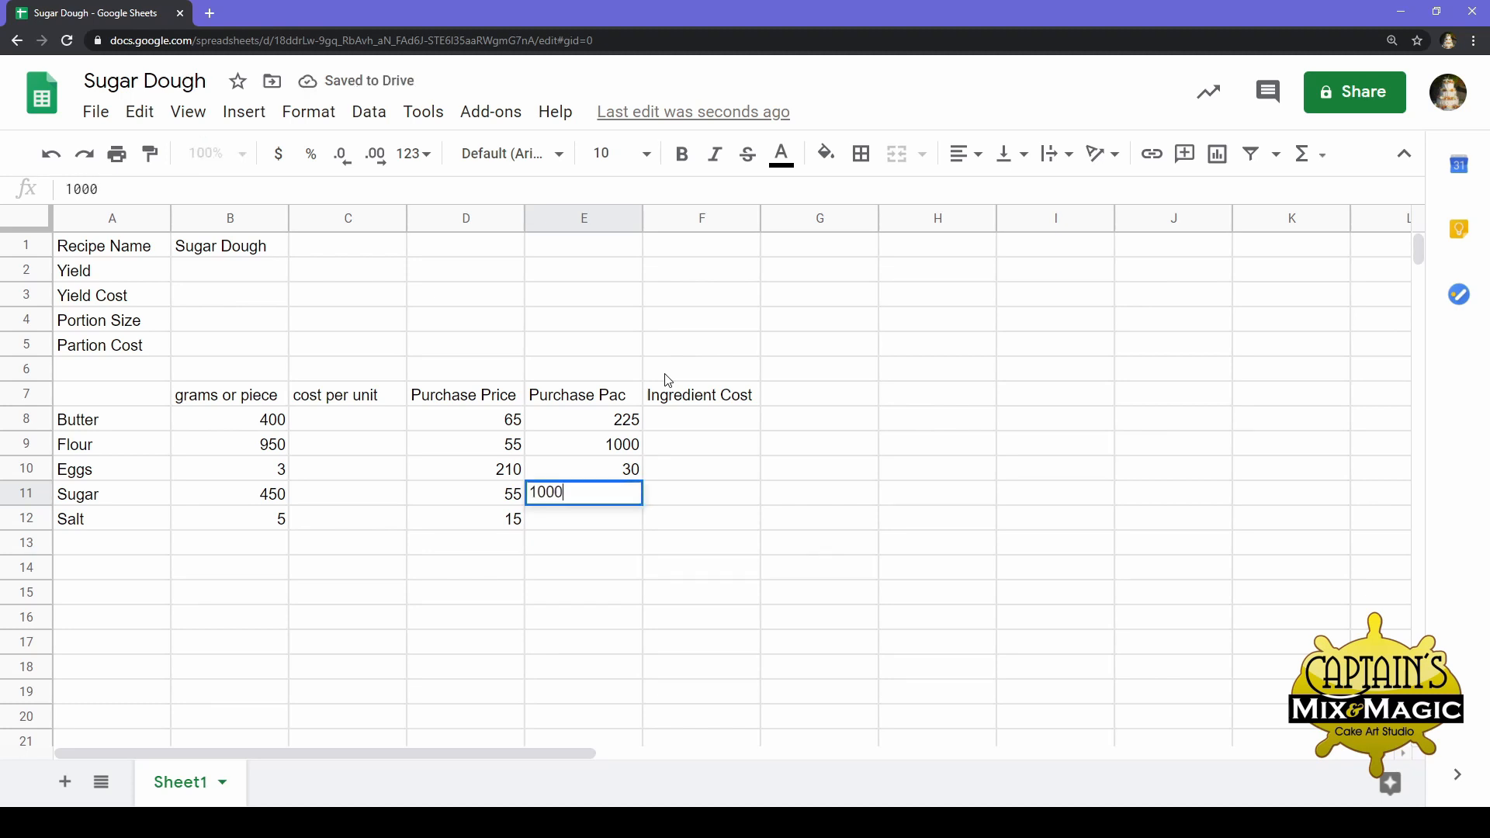
key(Return)
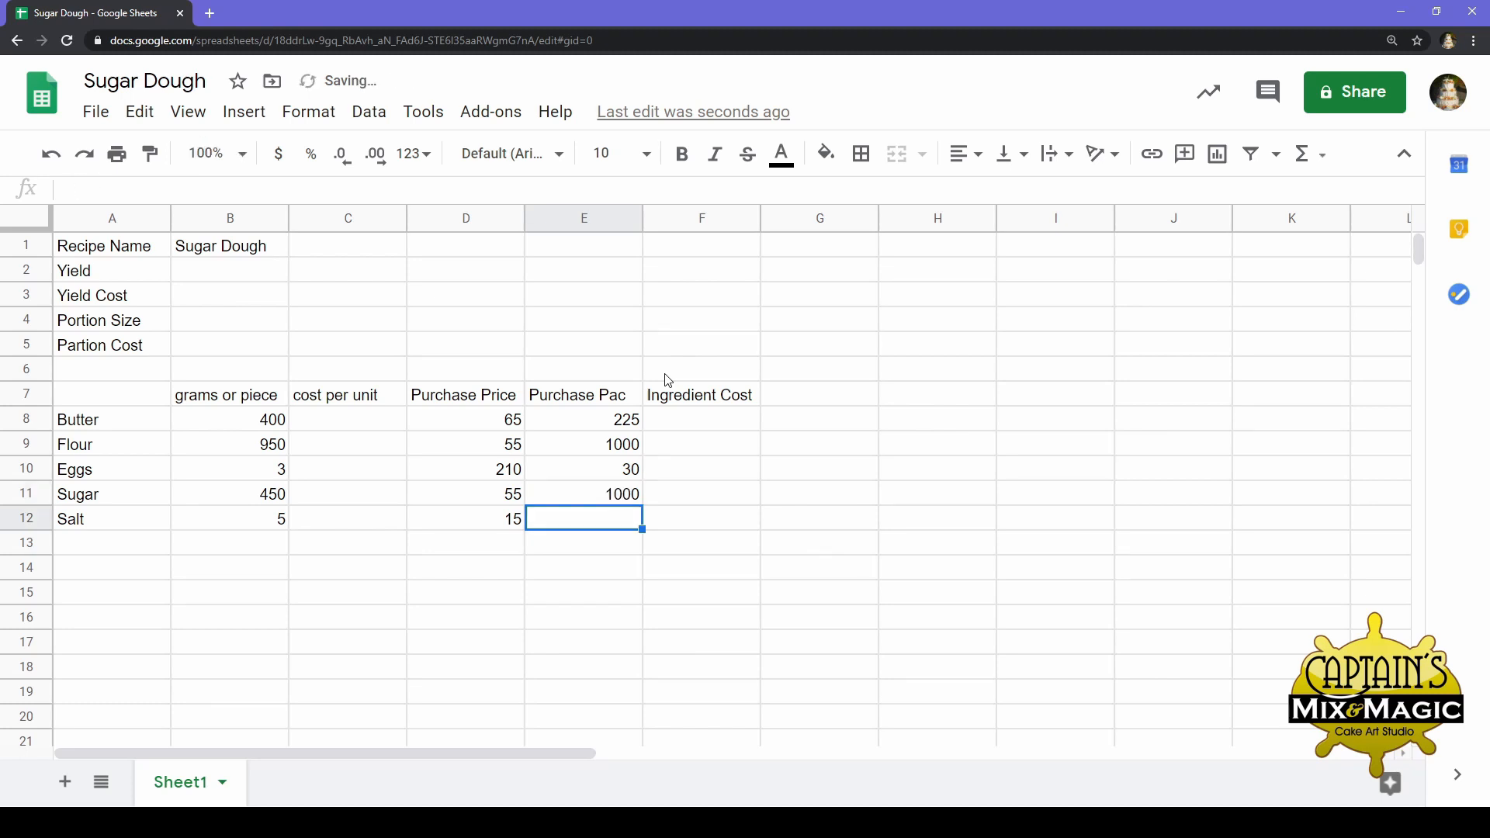
text(500)
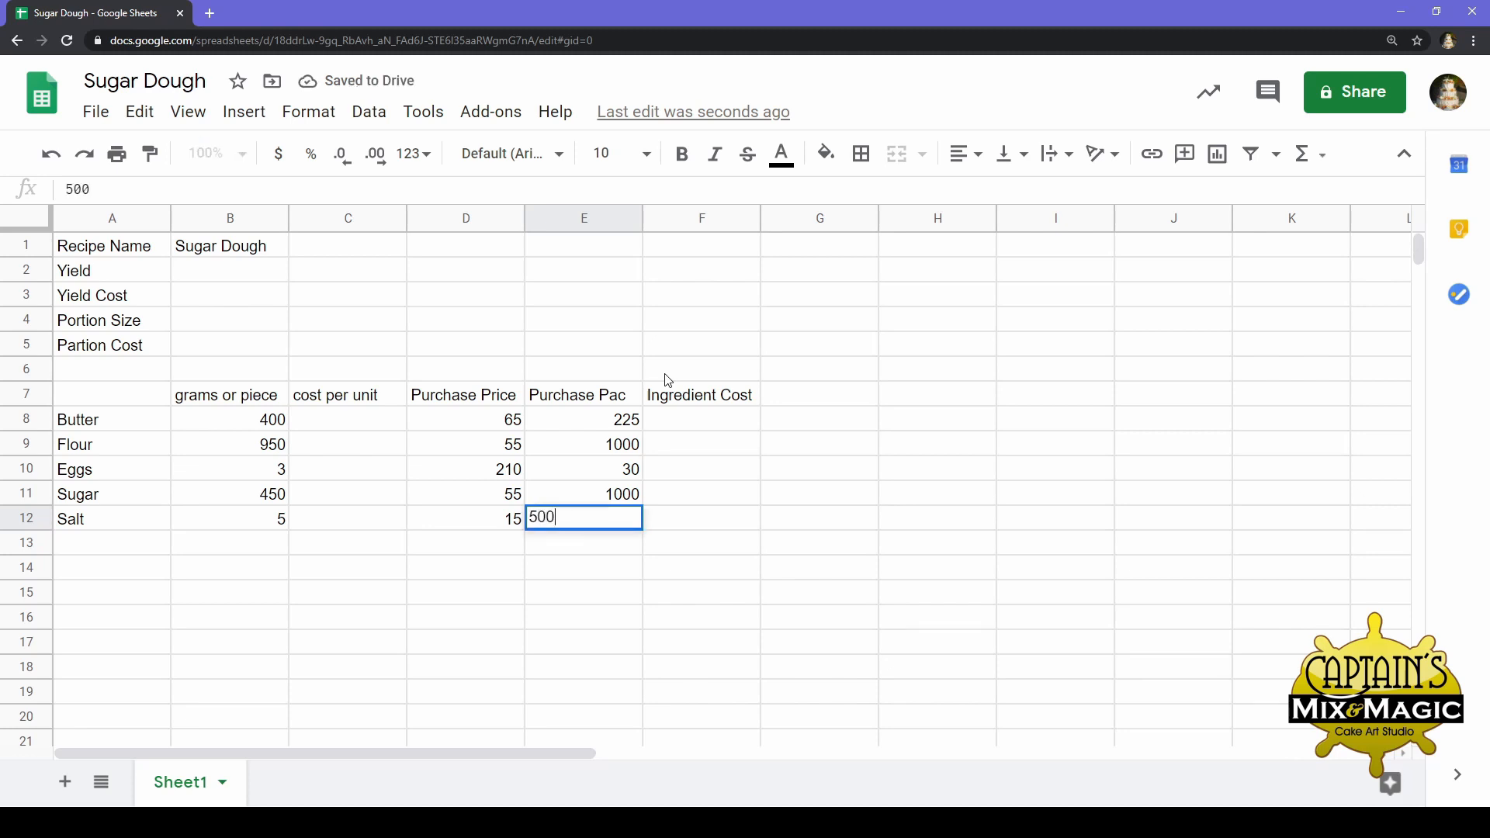
key(Return)
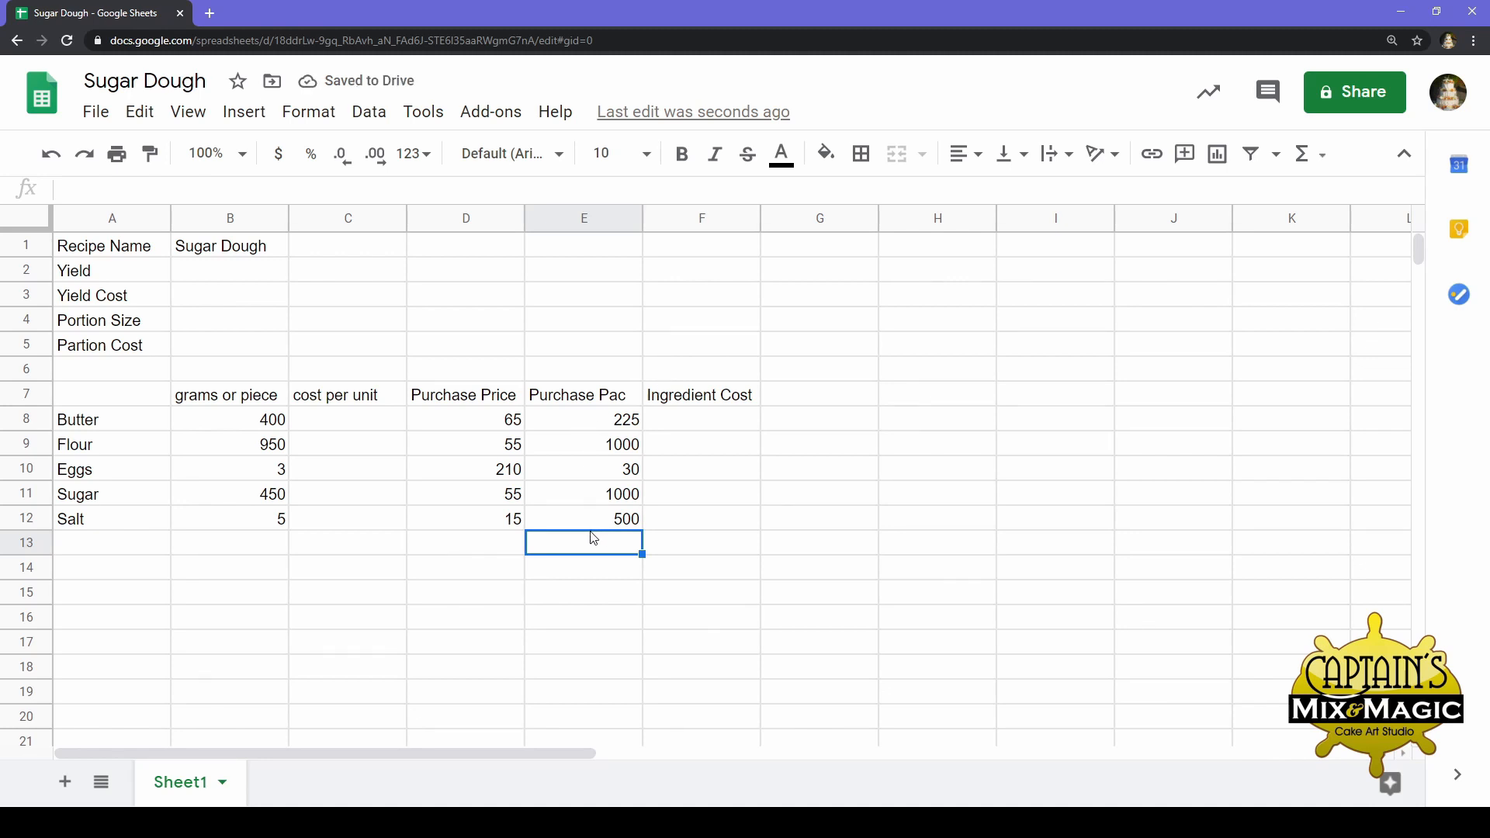
Examine the purchase prices and pack sizes, comparing Butter's price and pack size with its recipe amount
drag(464, 349, 571, 547)
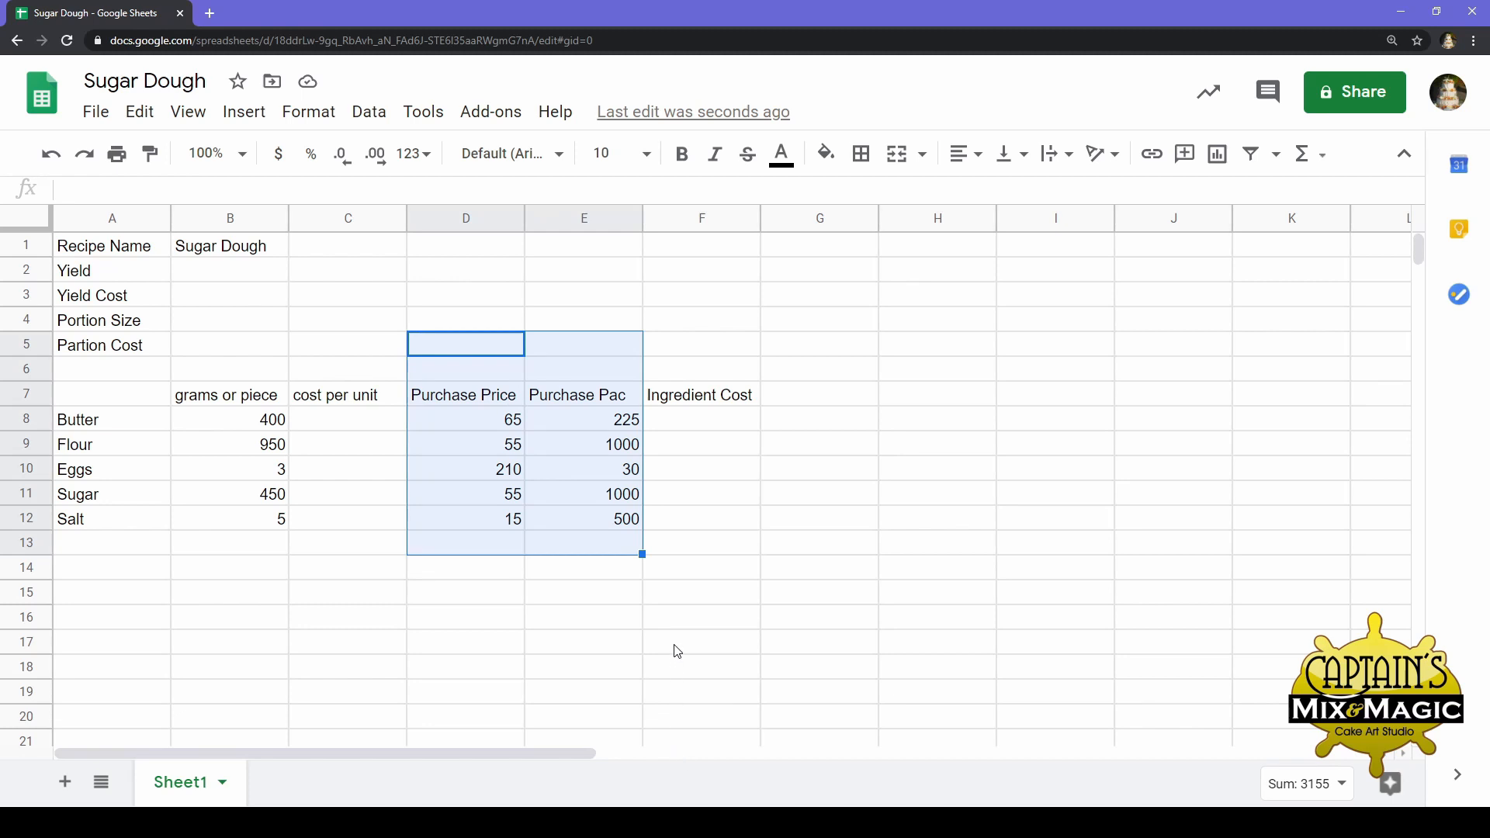
click(626, 628)
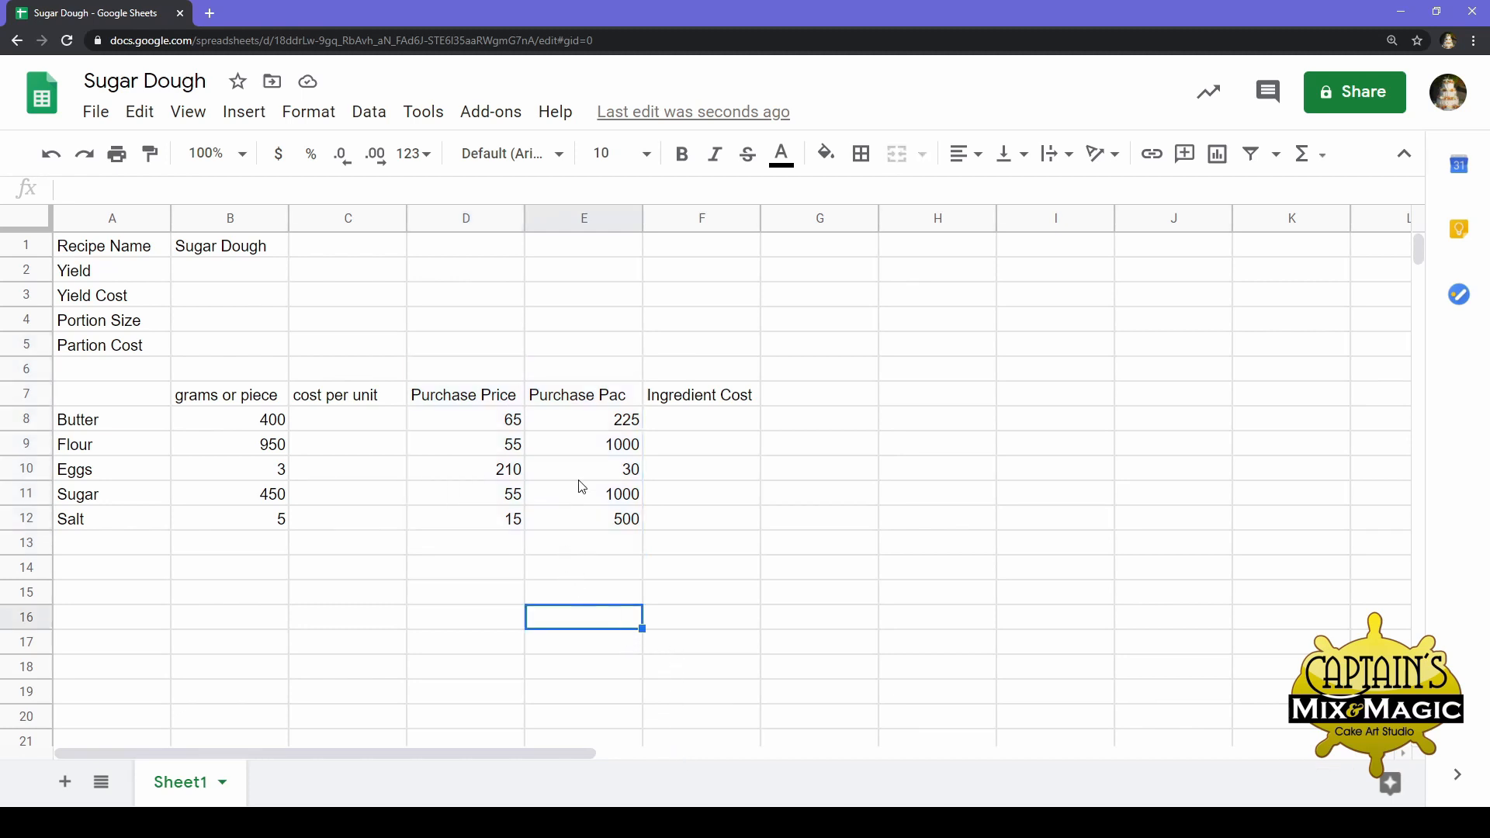
click(604, 427)
click(496, 433)
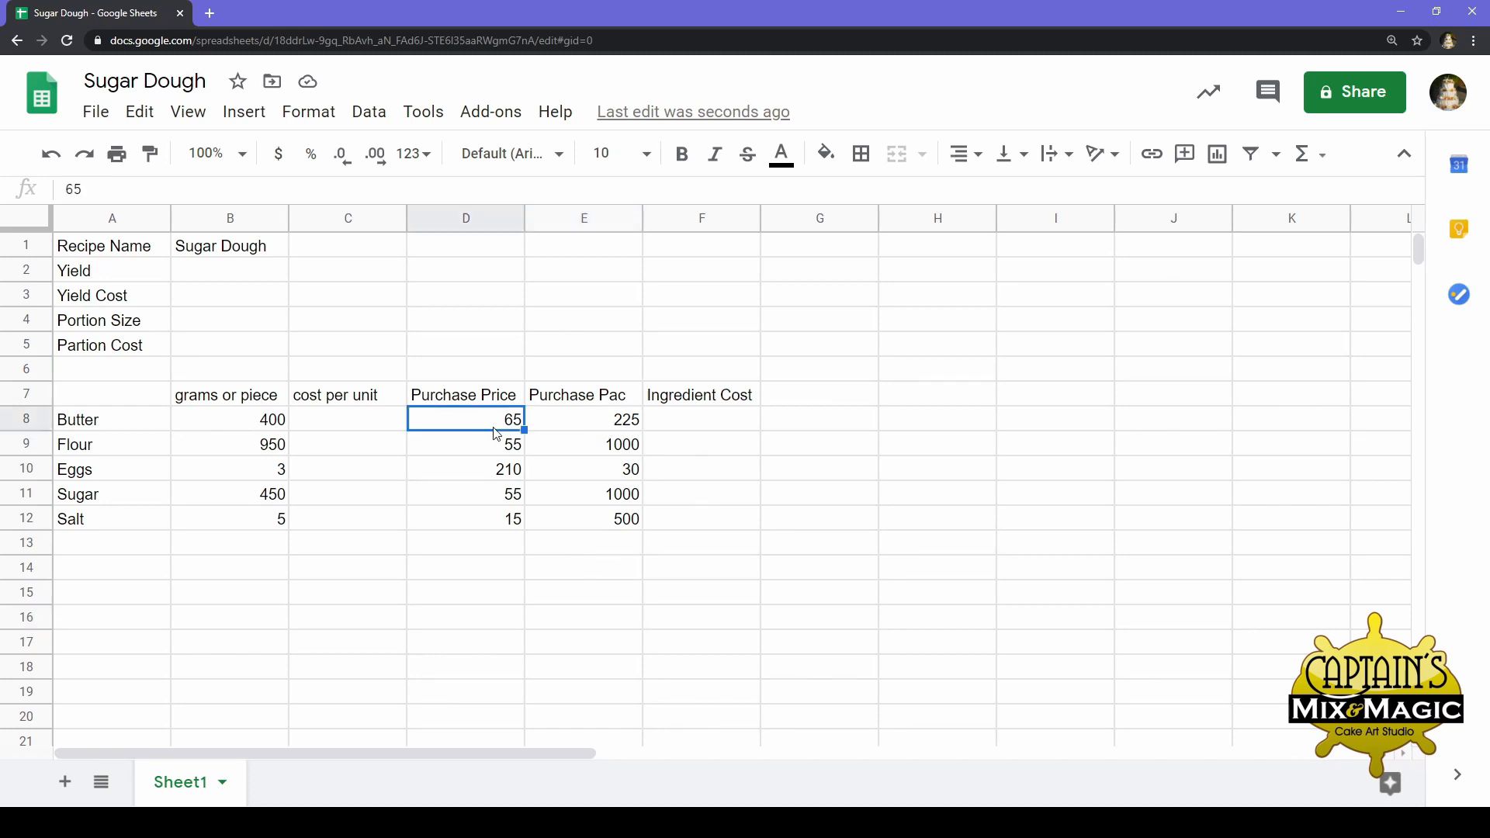
click(241, 432)
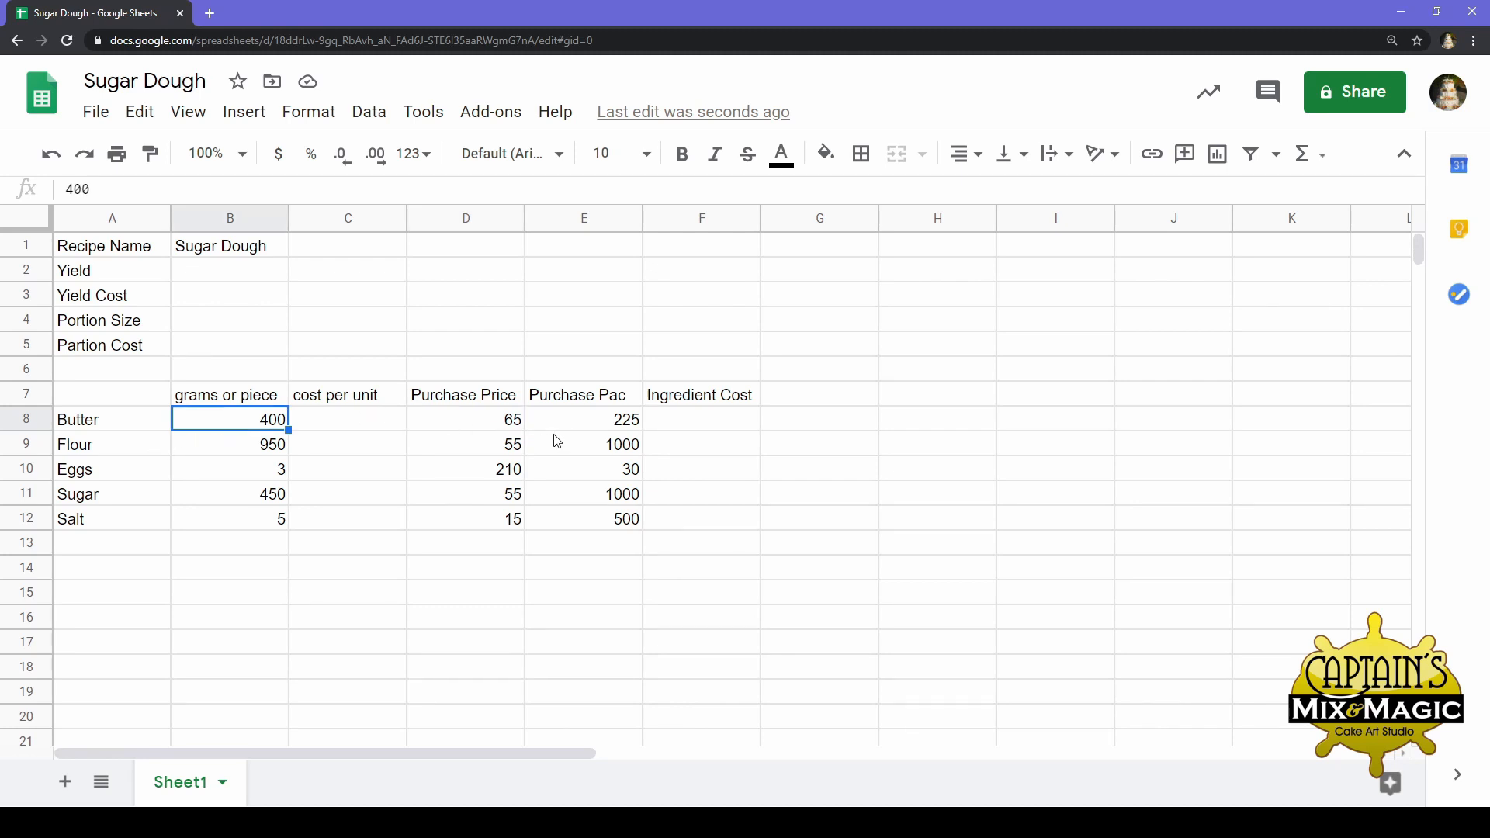
click(578, 429)
click(499, 429)
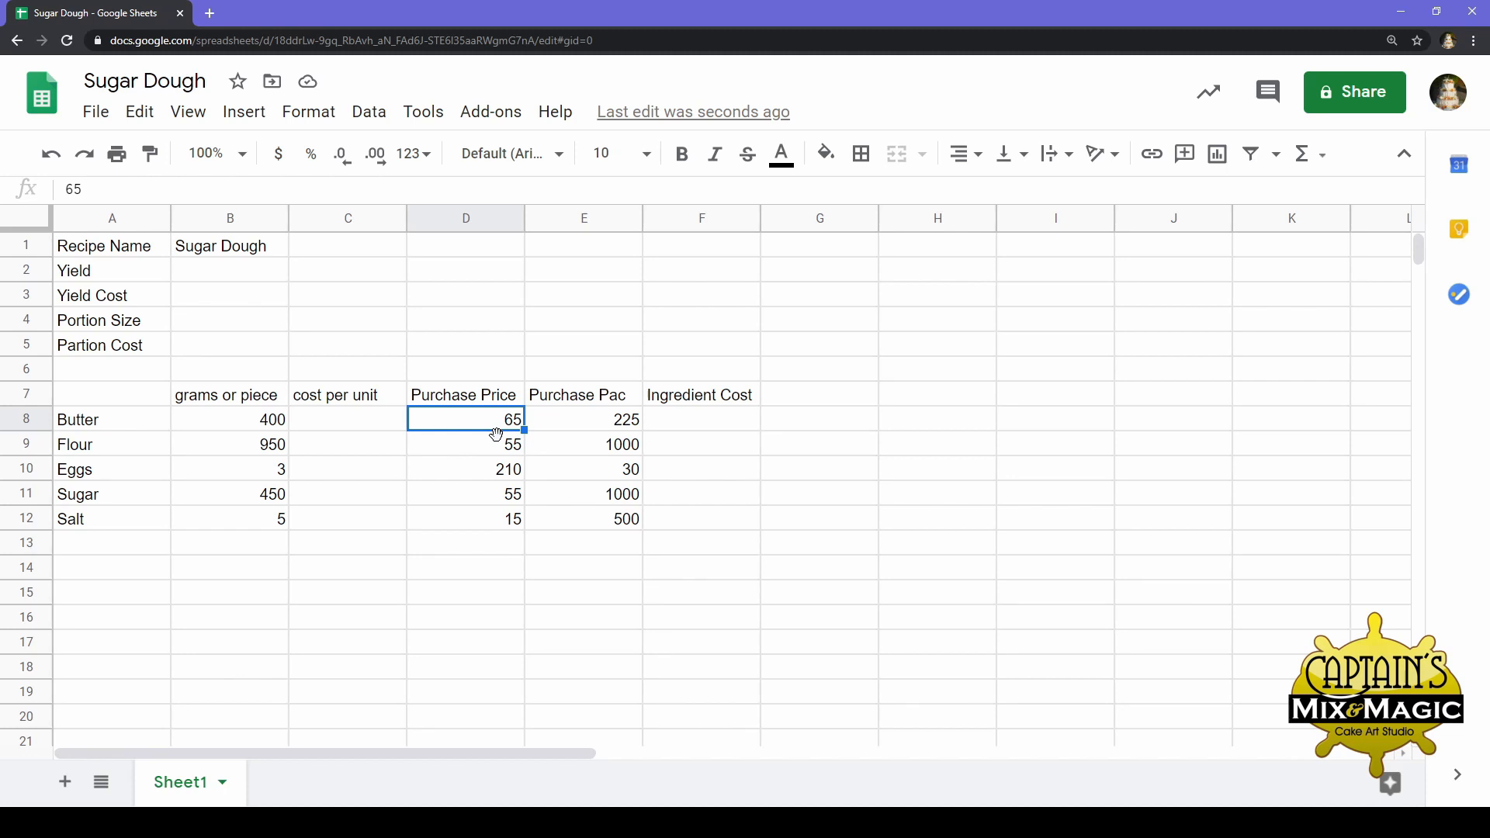
click(639, 426)
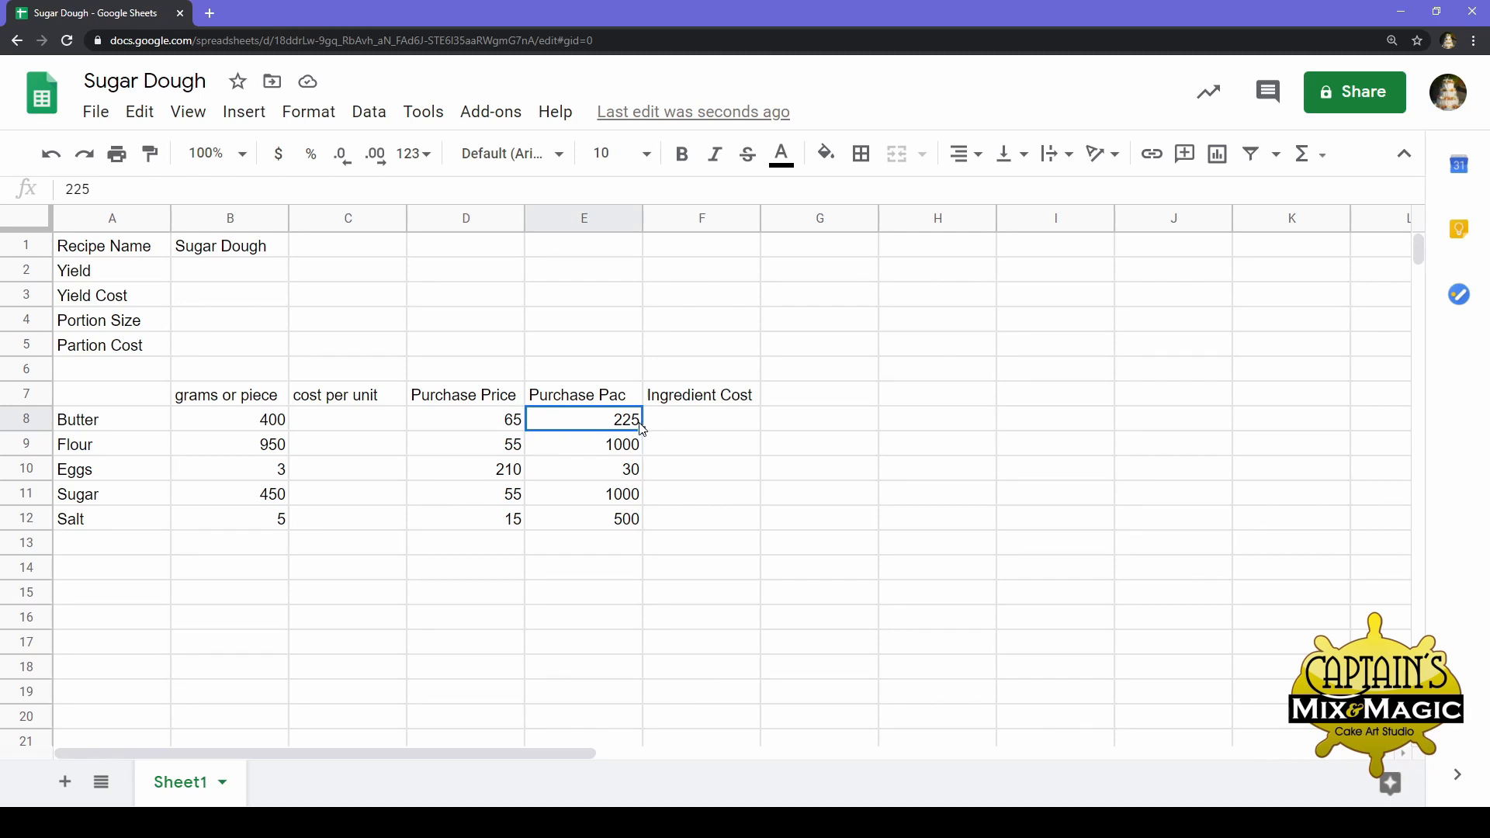
click(597, 453)
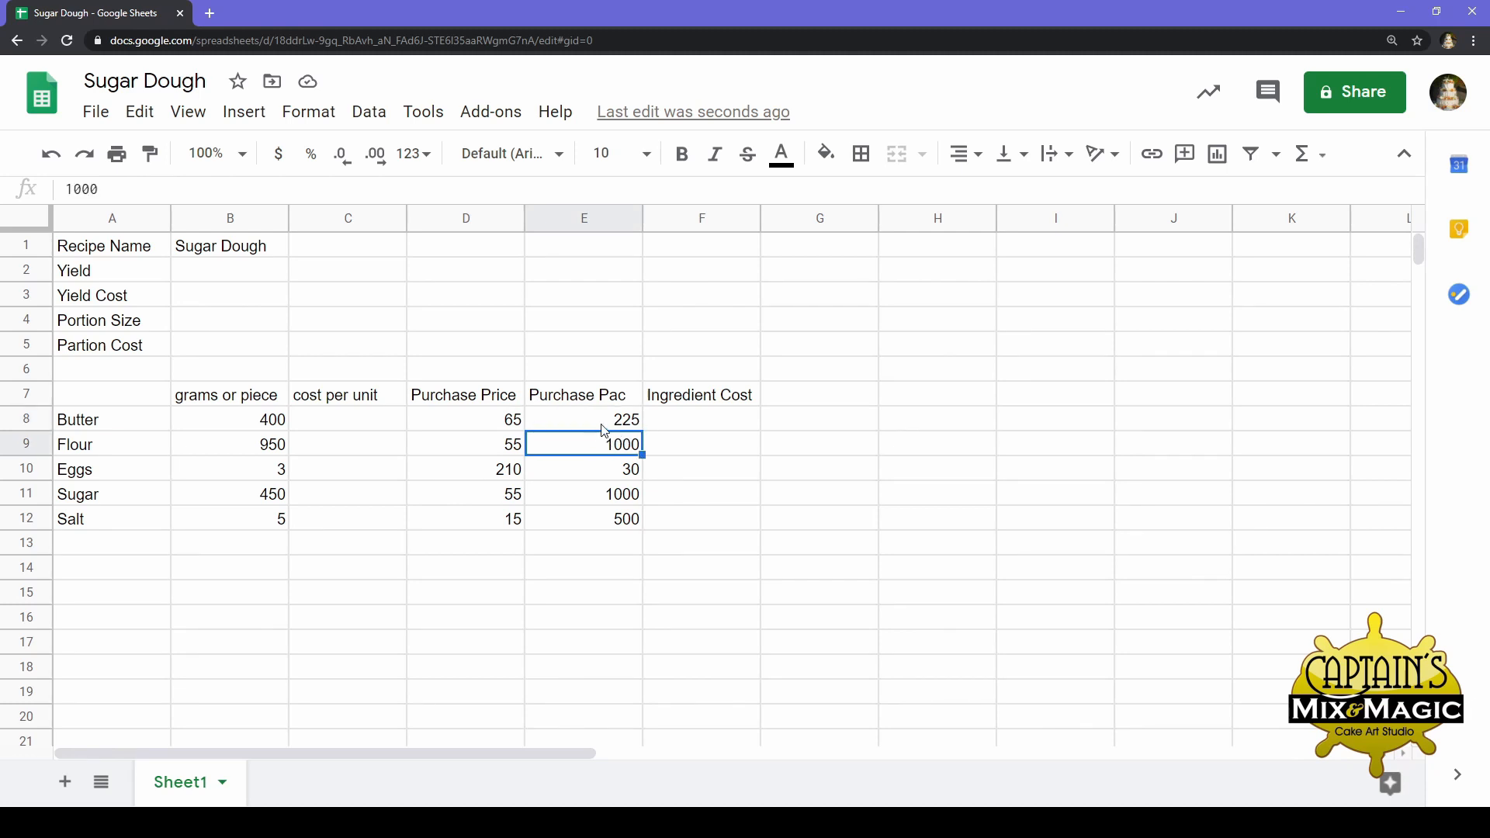
click(604, 429)
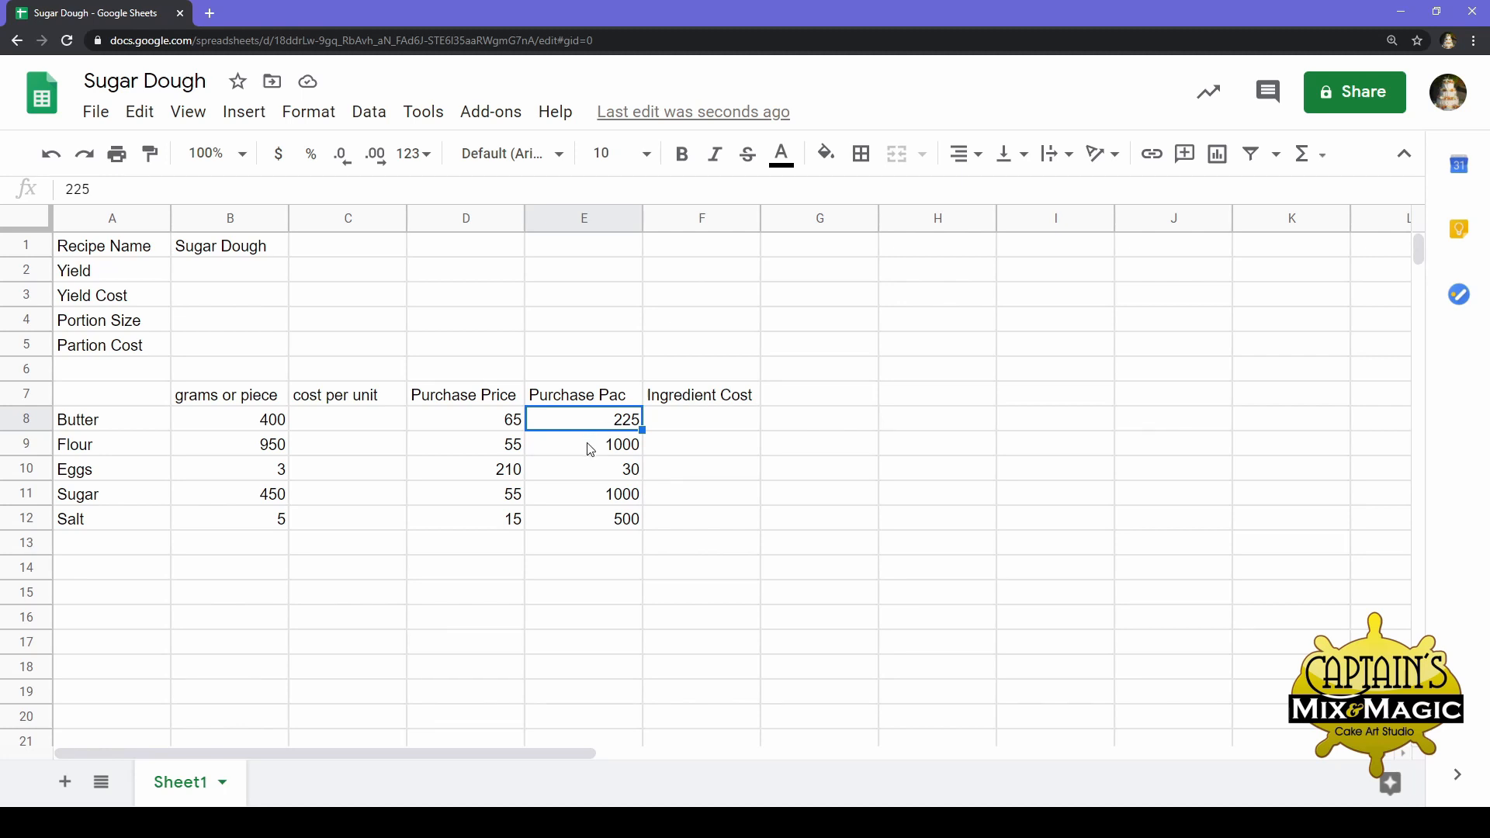
click(501, 425)
Calculate Butter's cost per unit in cell C8 with the formula =D8/E8, dividing purchase price by pack size
click(320, 422)
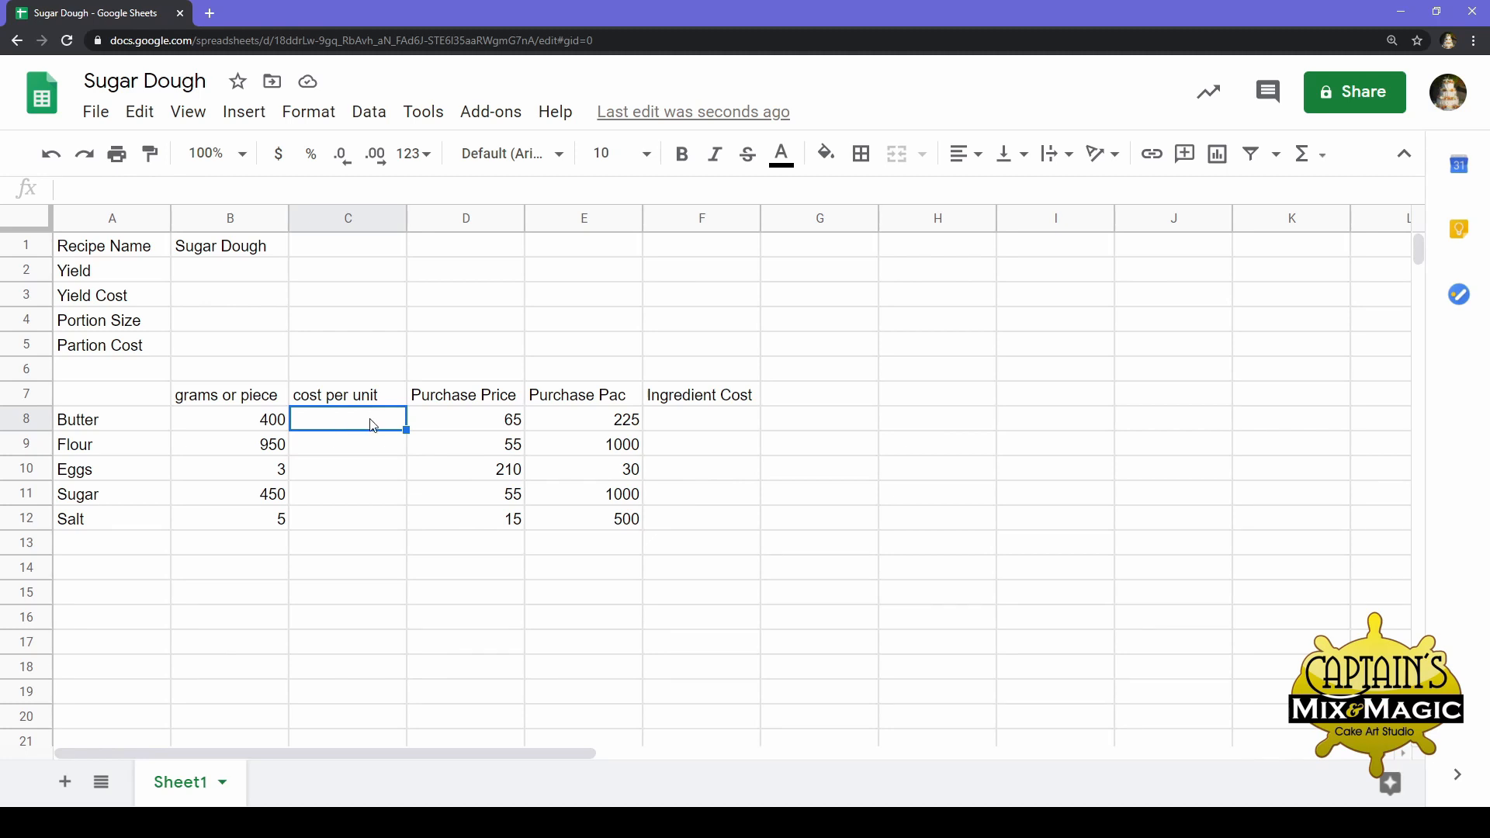
text(=)
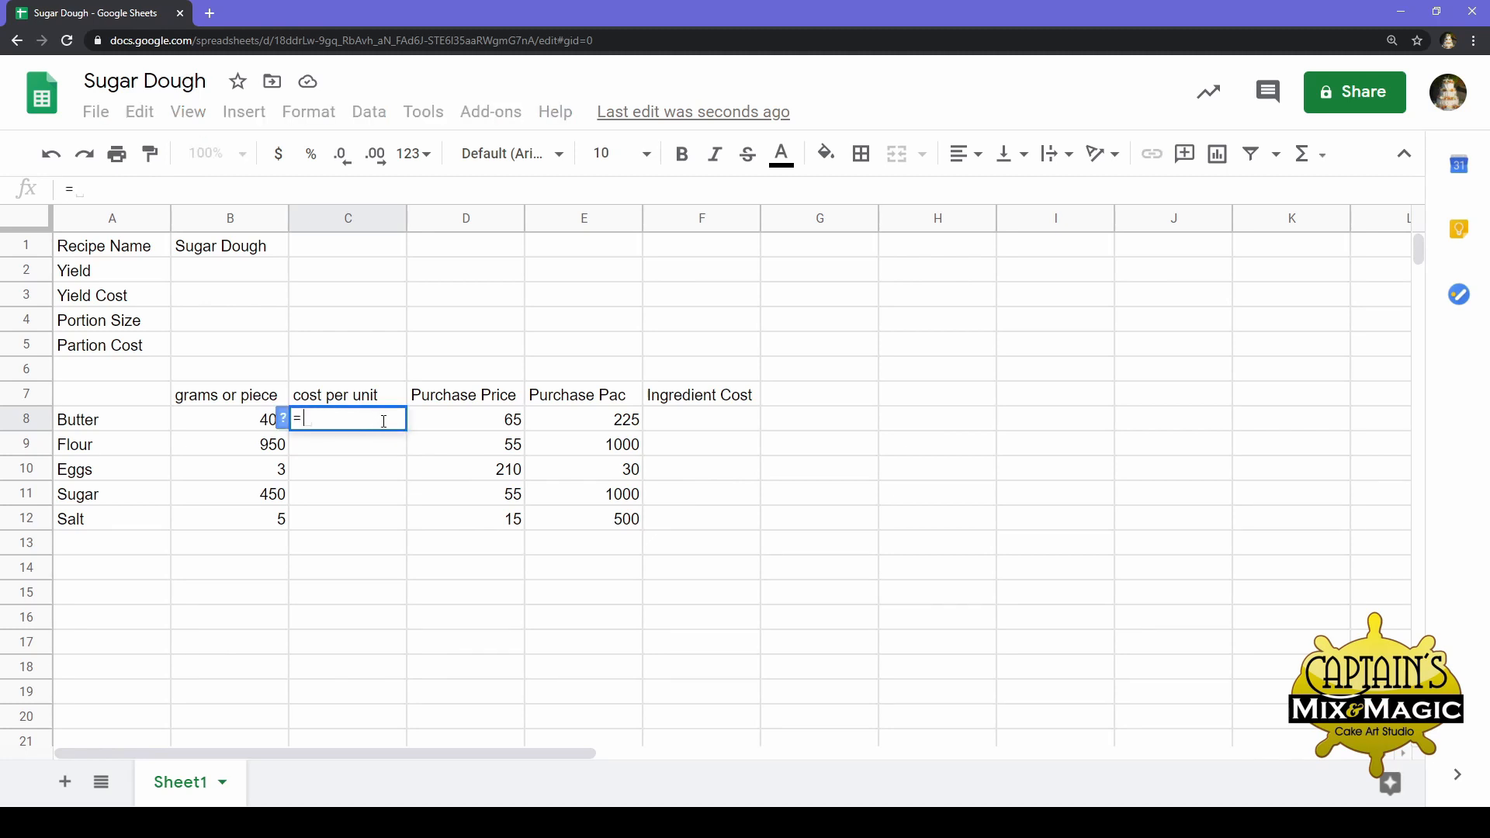
click(520, 429)
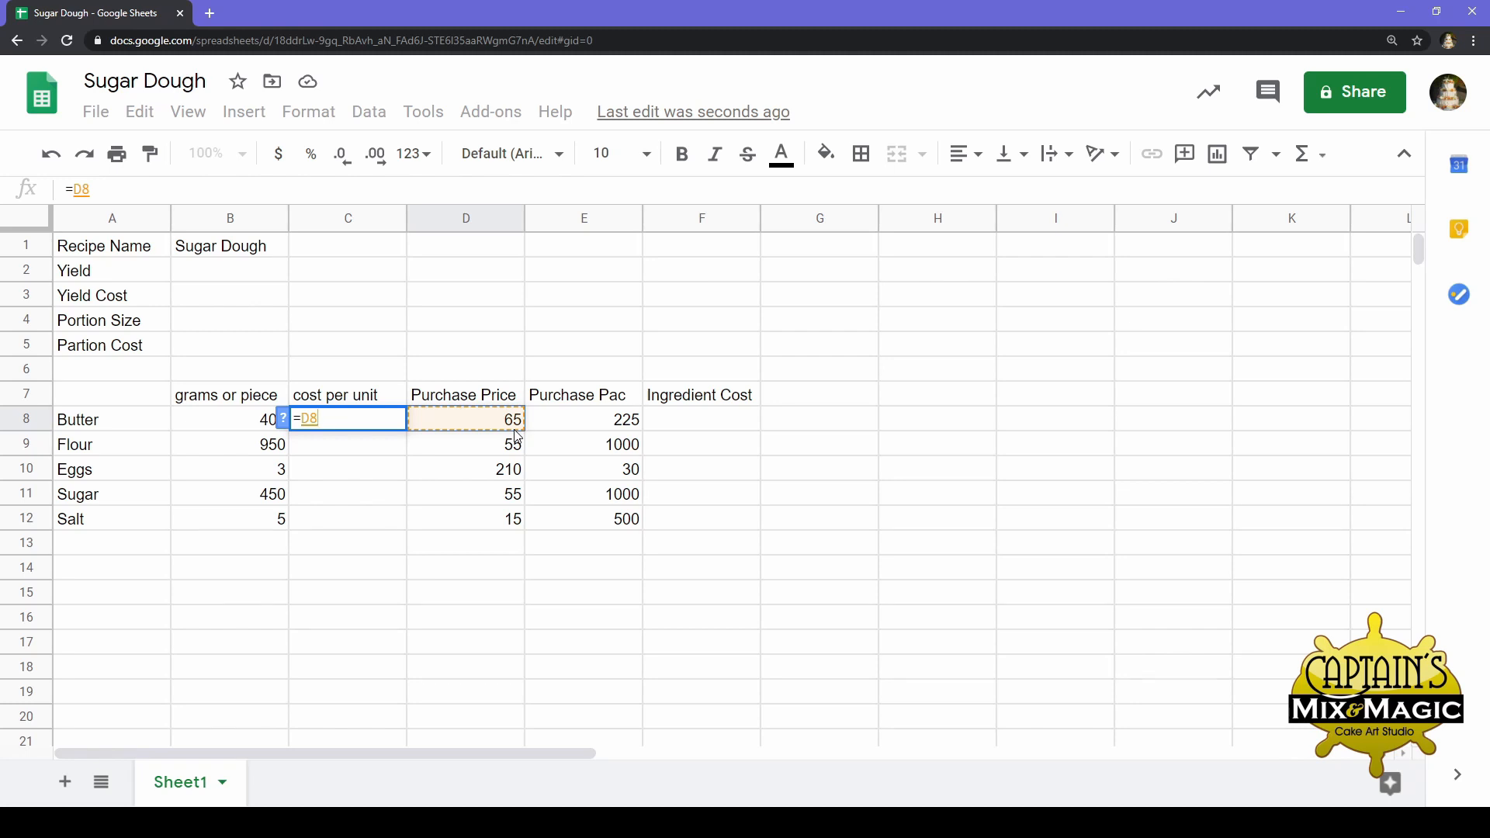
text(/)
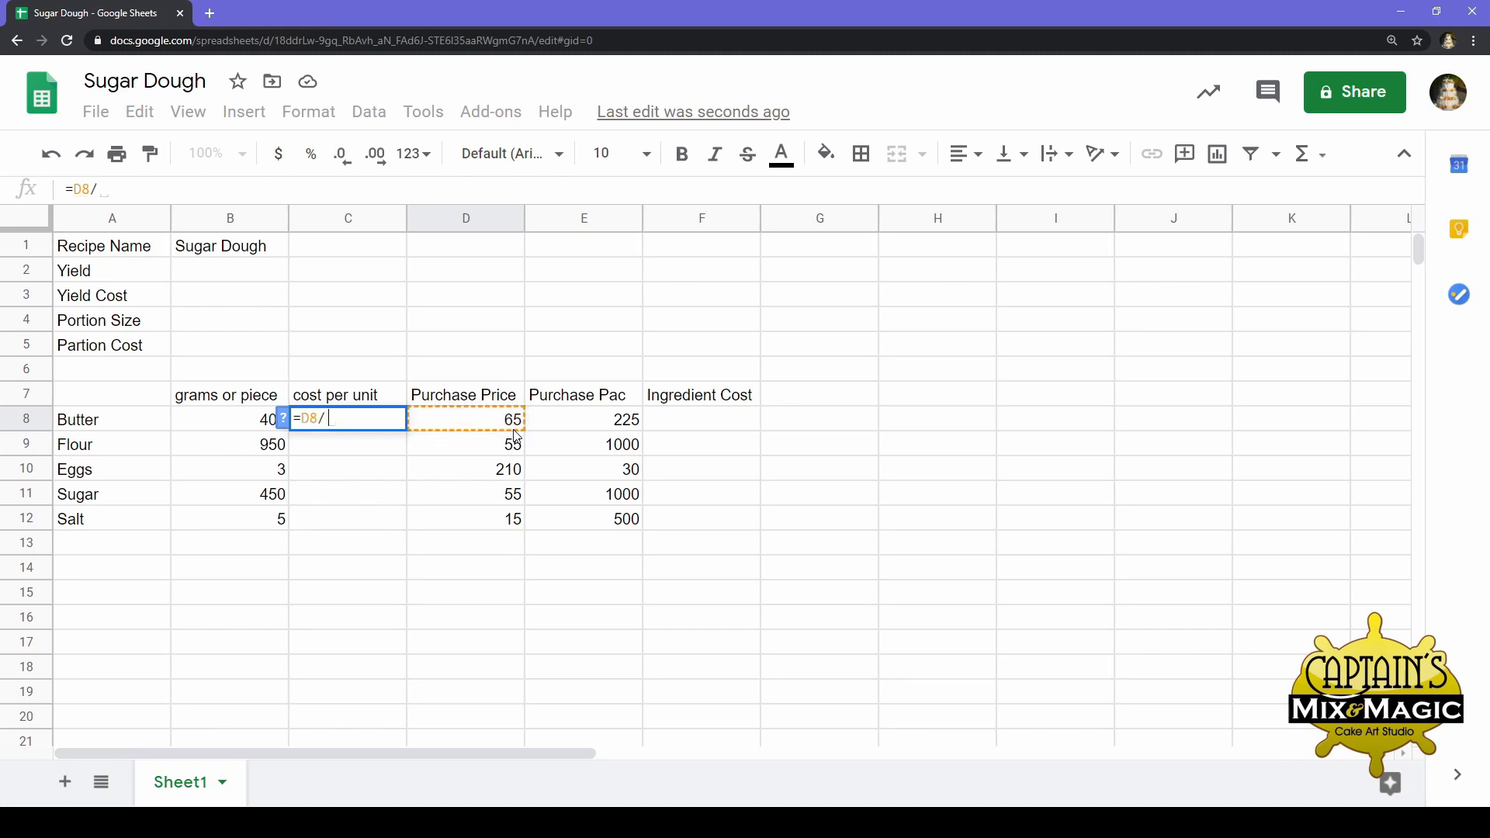
click(593, 423)
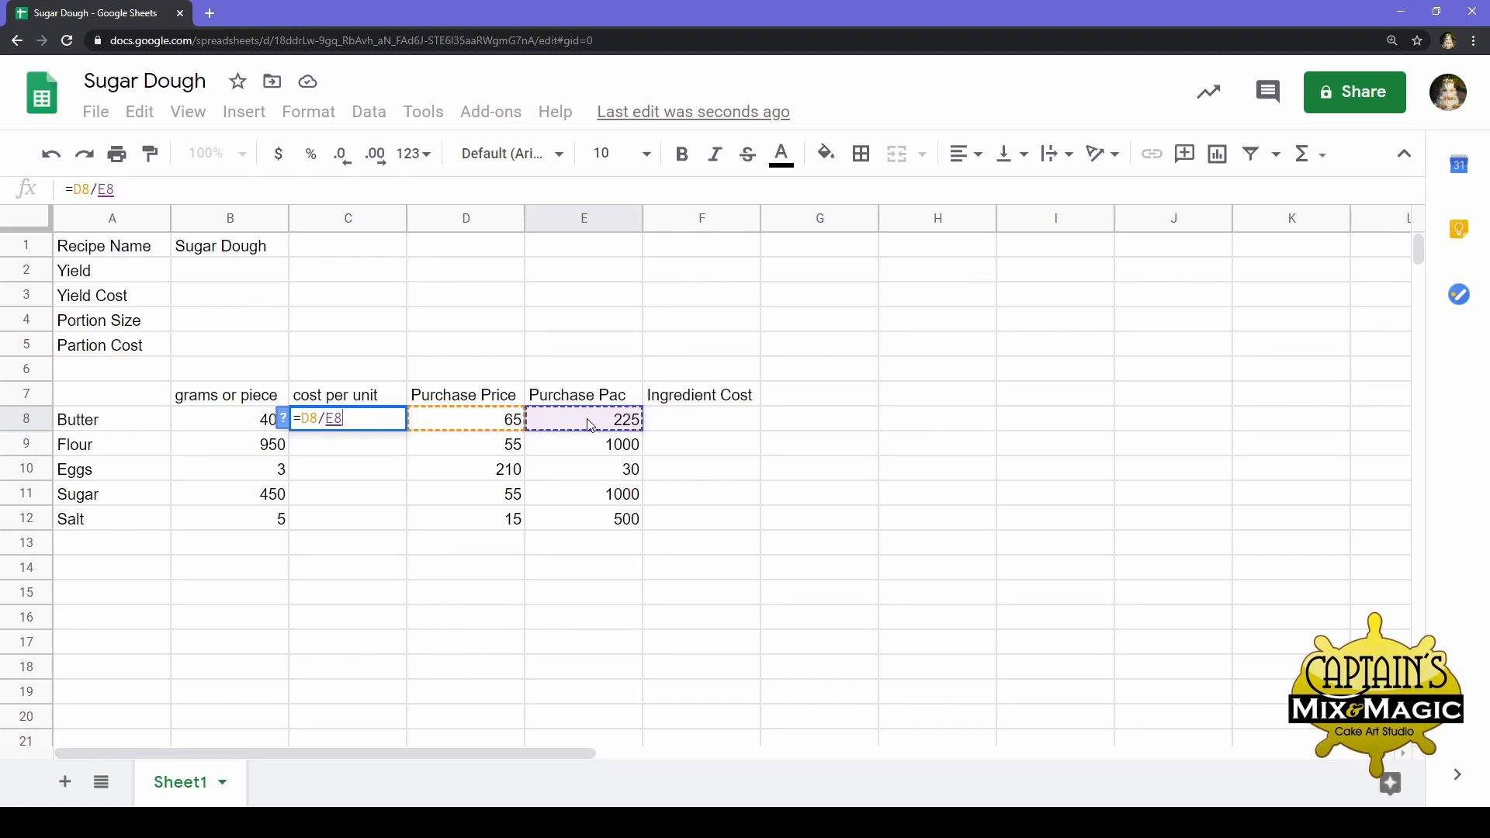
key(Return)
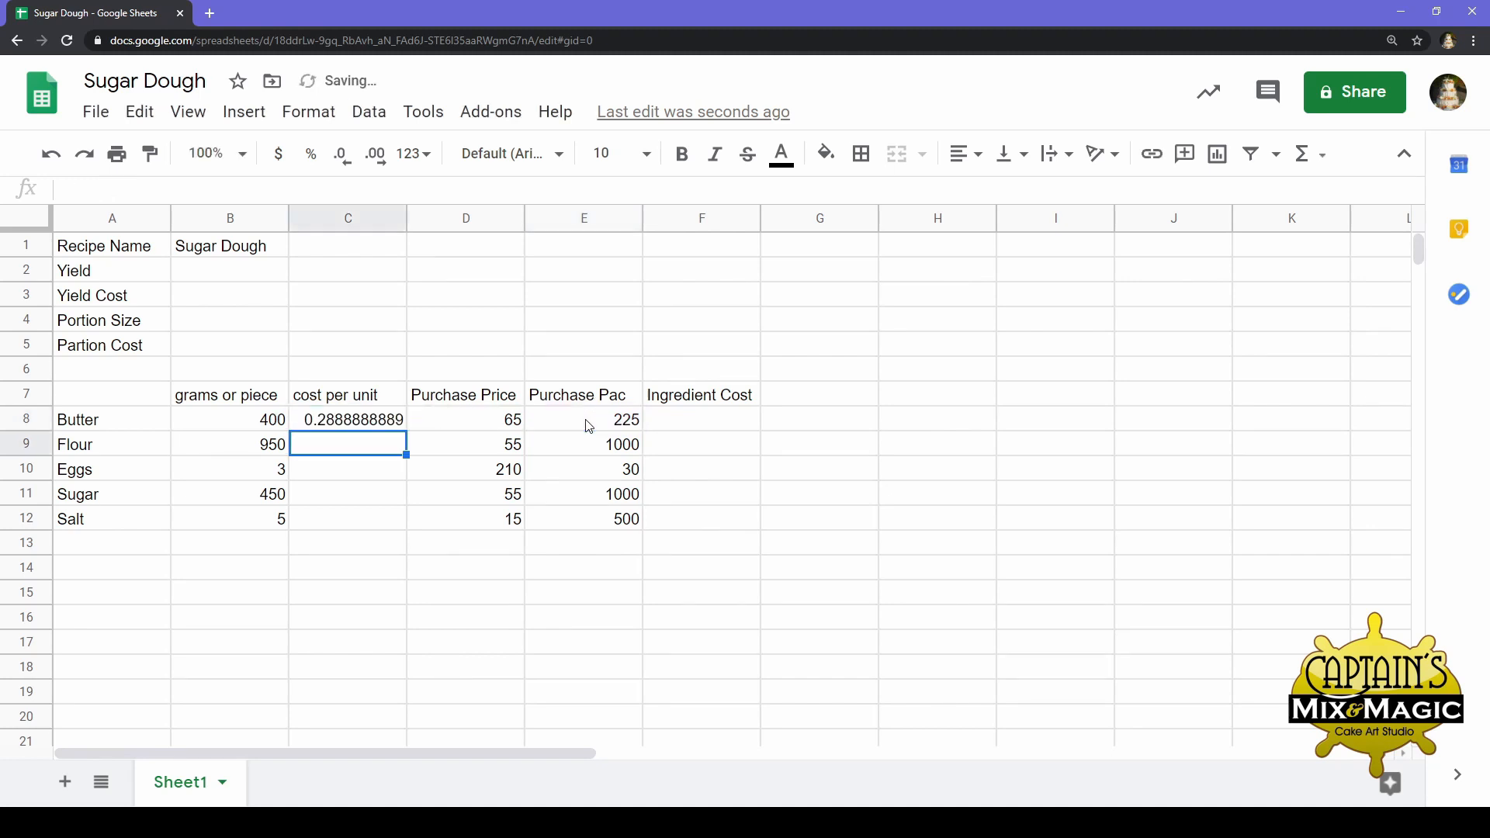
Format the cost per unit and Purchase Price cells C8 to D12 as Philippine Peso
click(336, 428)
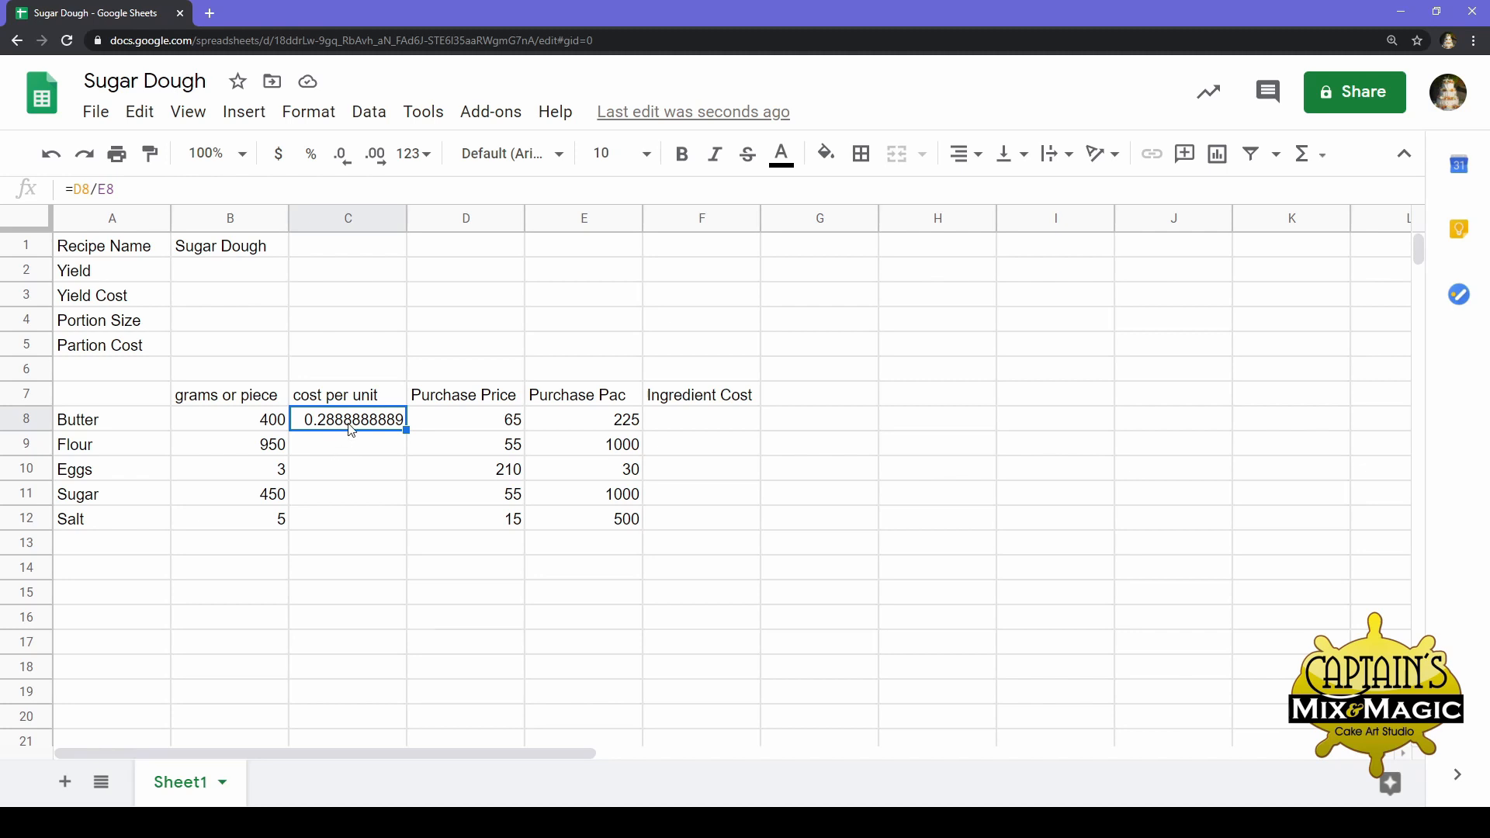
click(353, 454)
click(363, 426)
drag(368, 458, 479, 507)
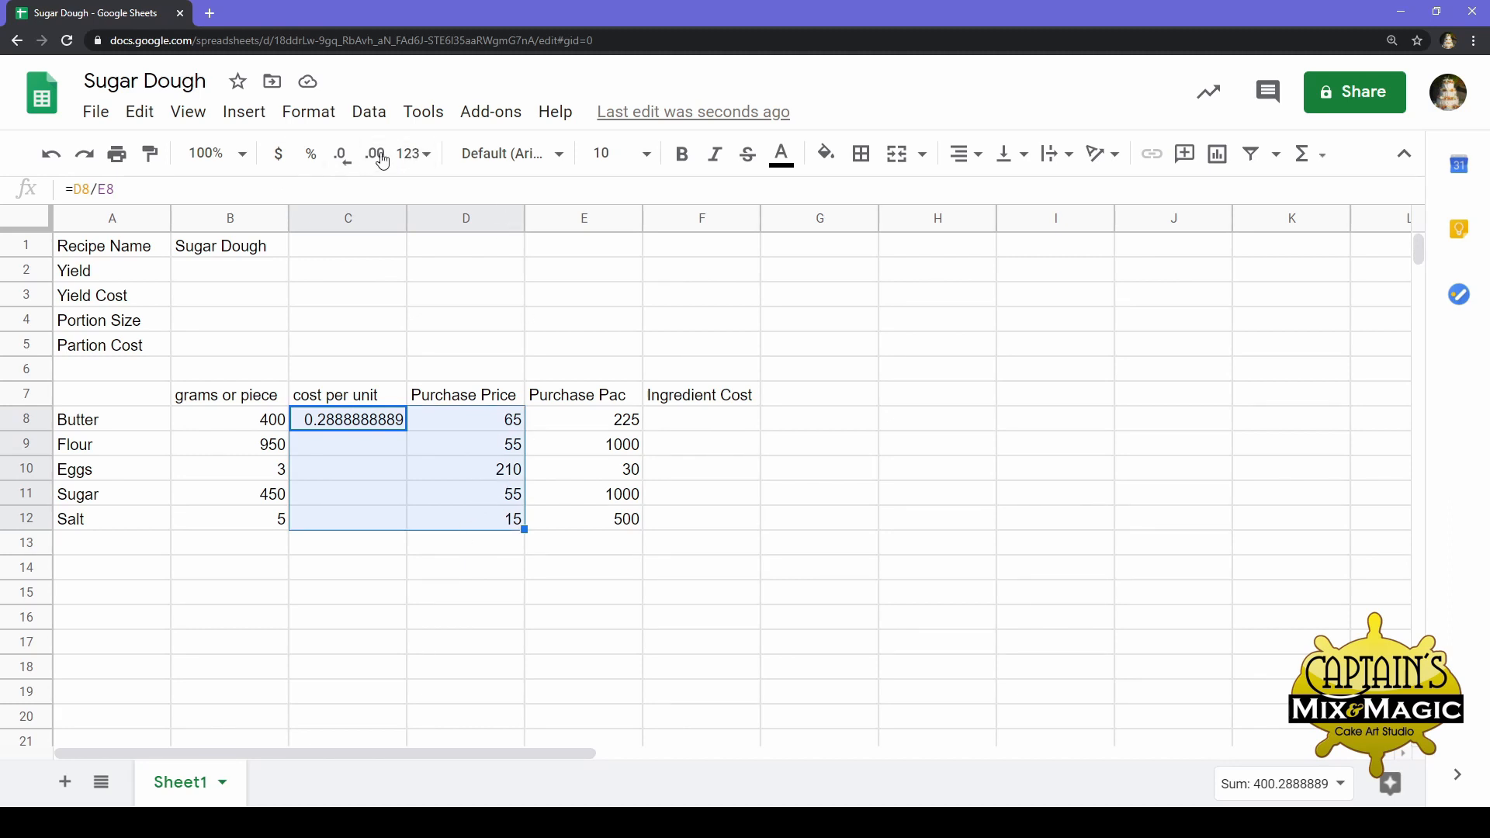
click(425, 159)
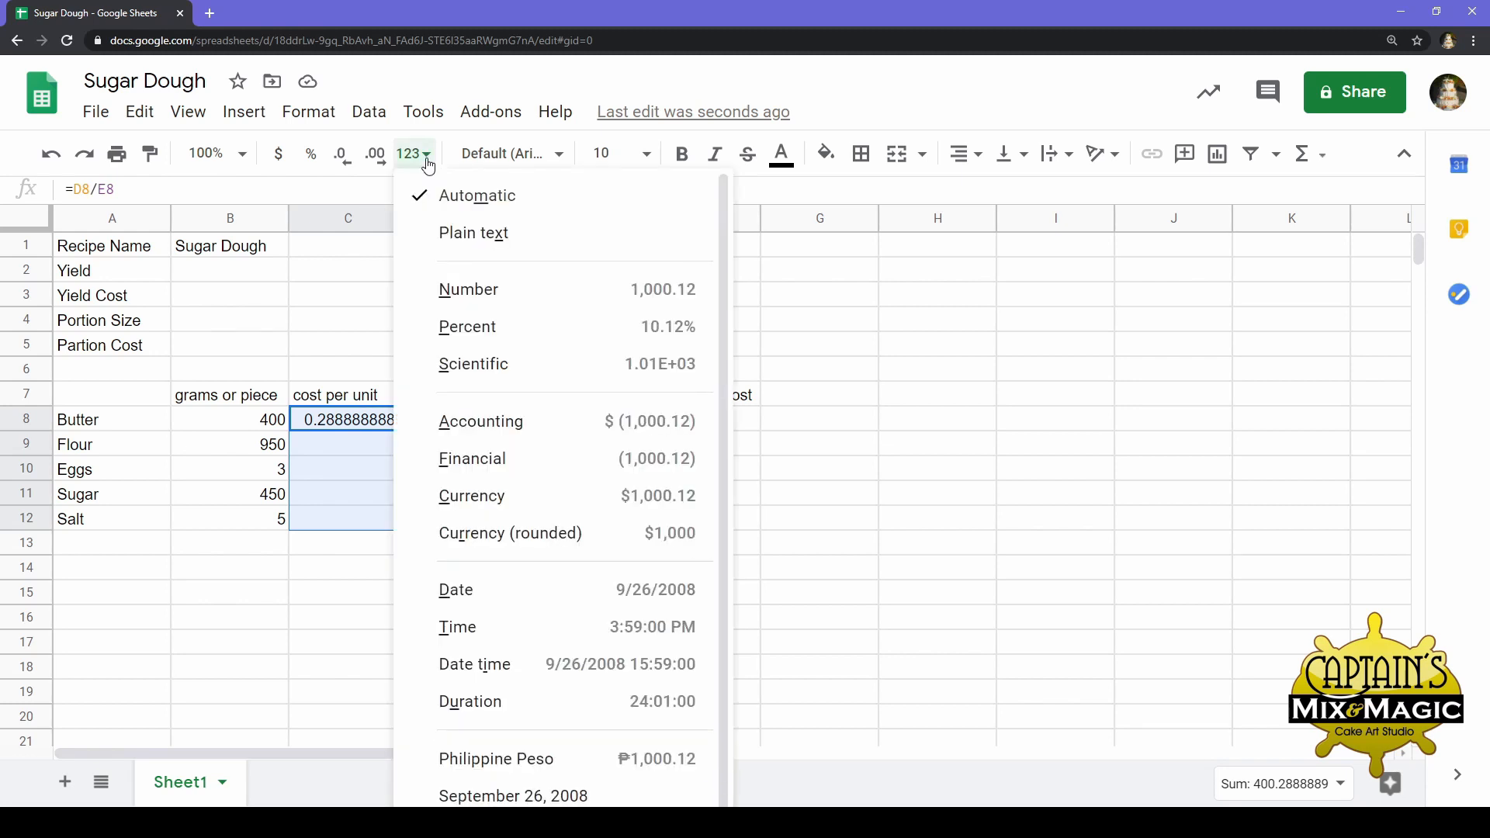
click(474, 768)
click(543, 625)
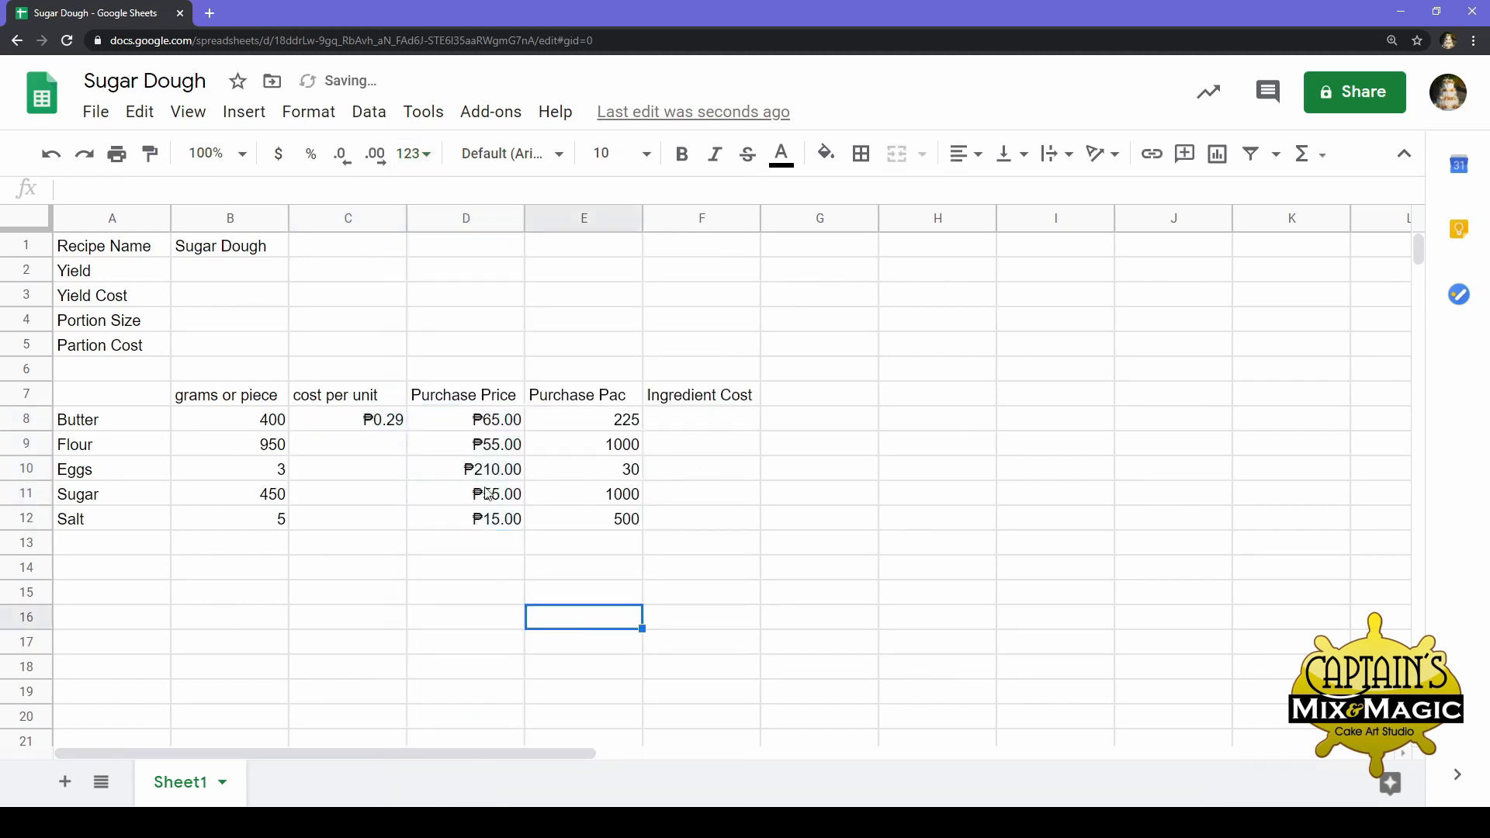
drag(353, 422, 462, 518)
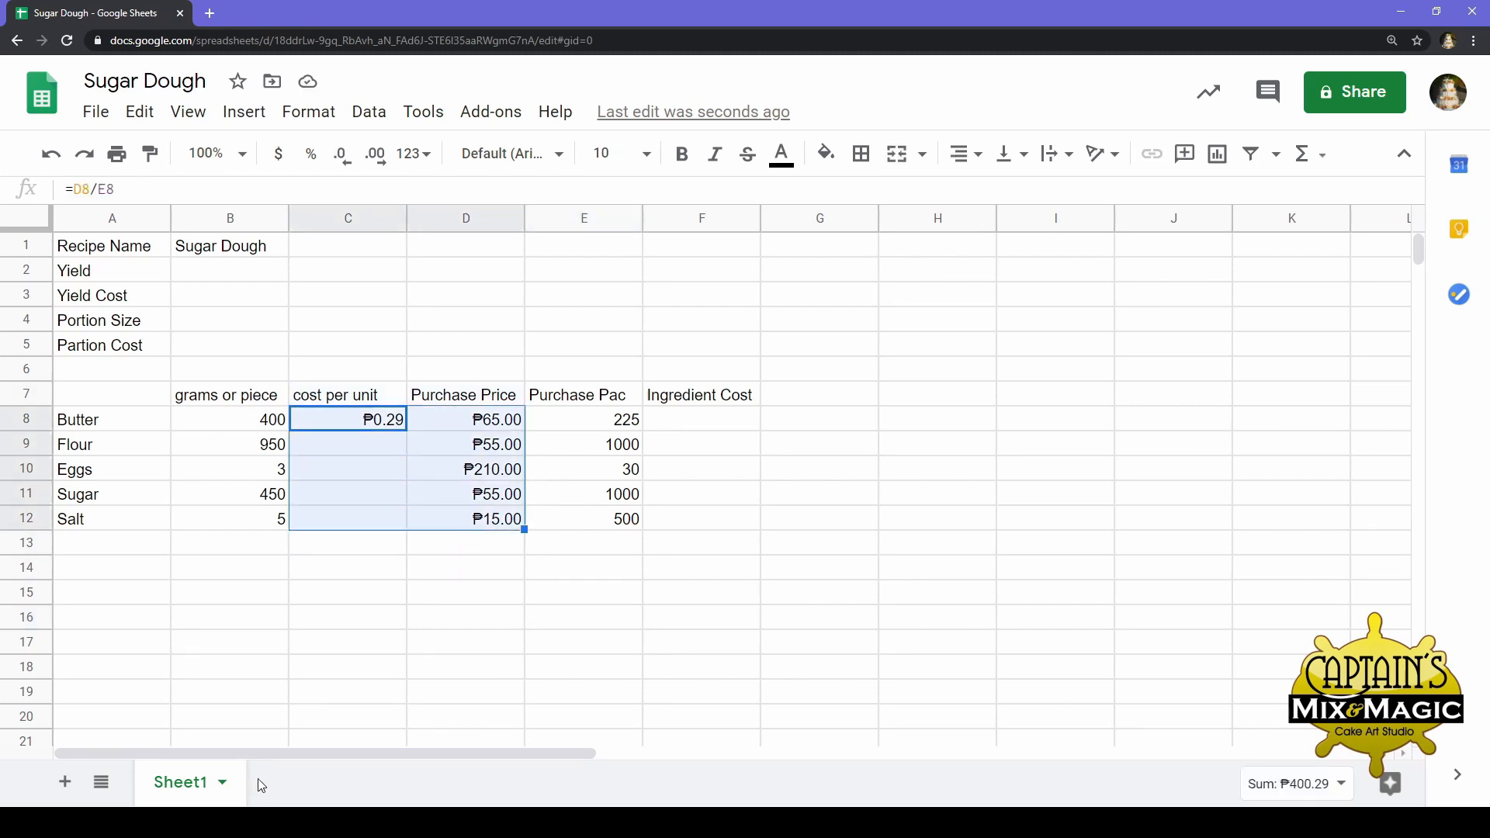
click(383, 604)
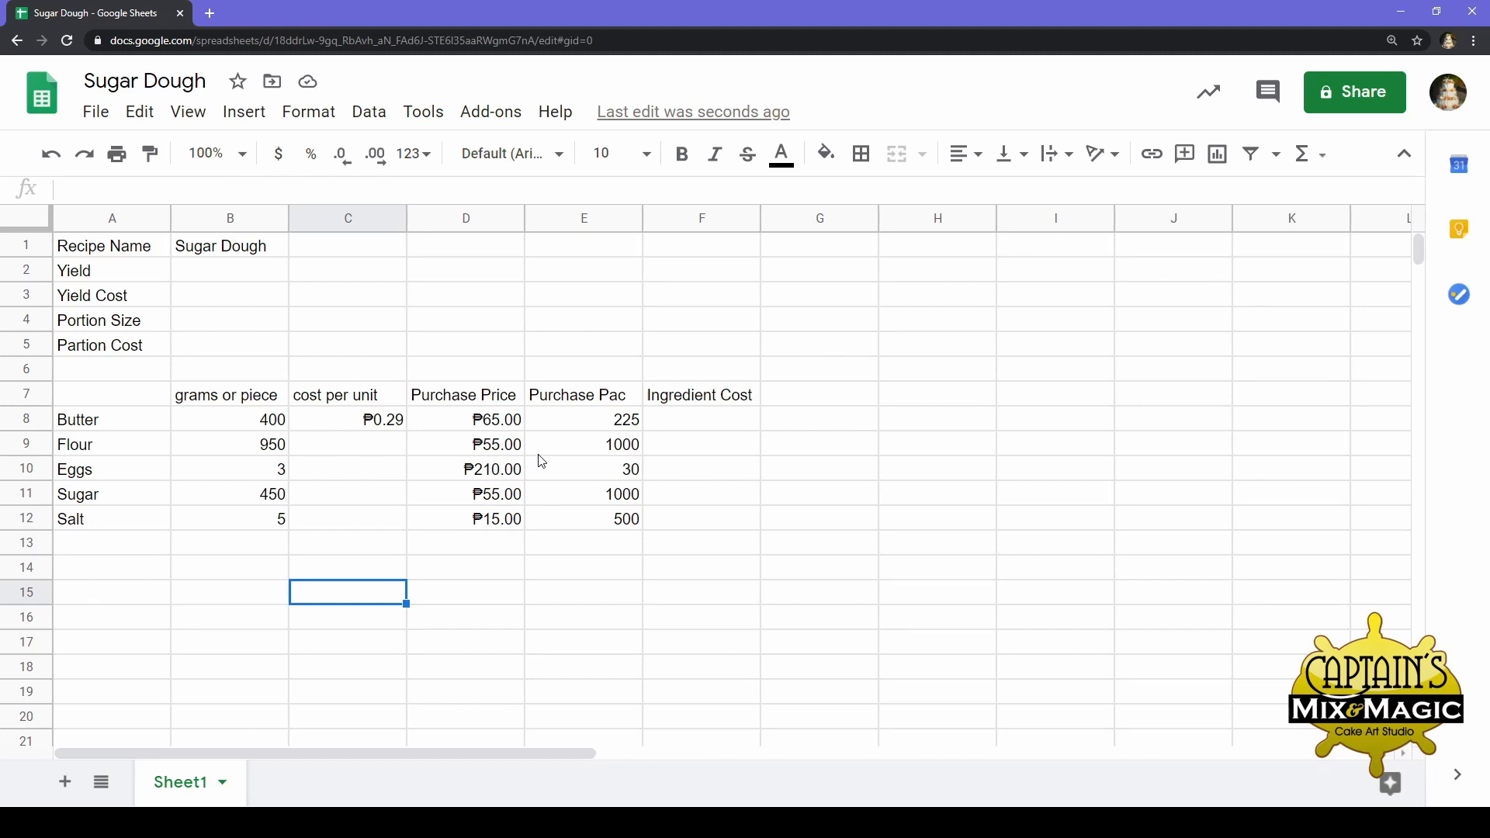
click(381, 428)
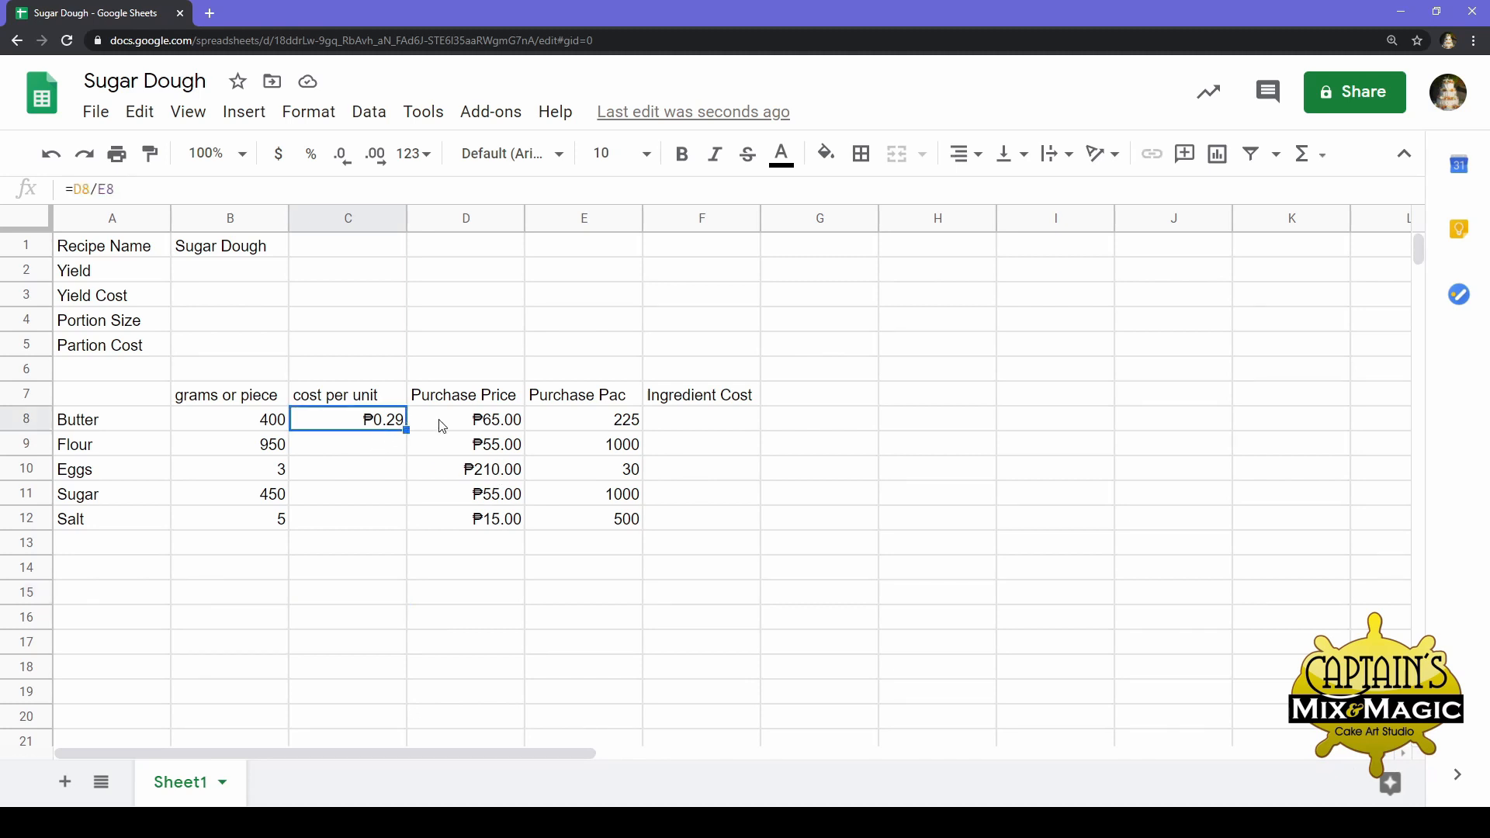
drag(391, 462, 379, 518)
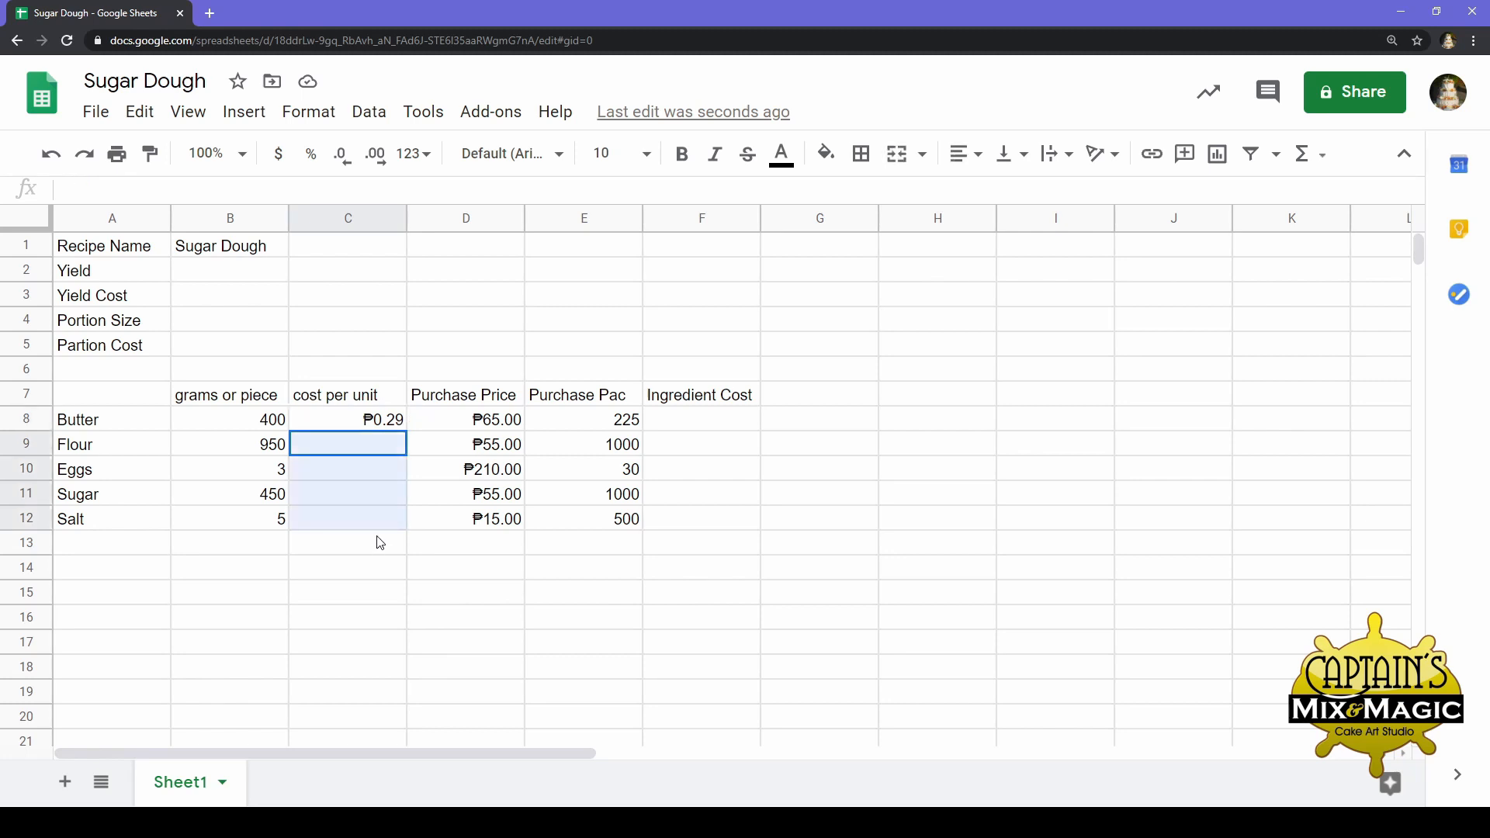
click(348, 405)
Copy Butter's cost per unit formula from cell C8
click(350, 422)
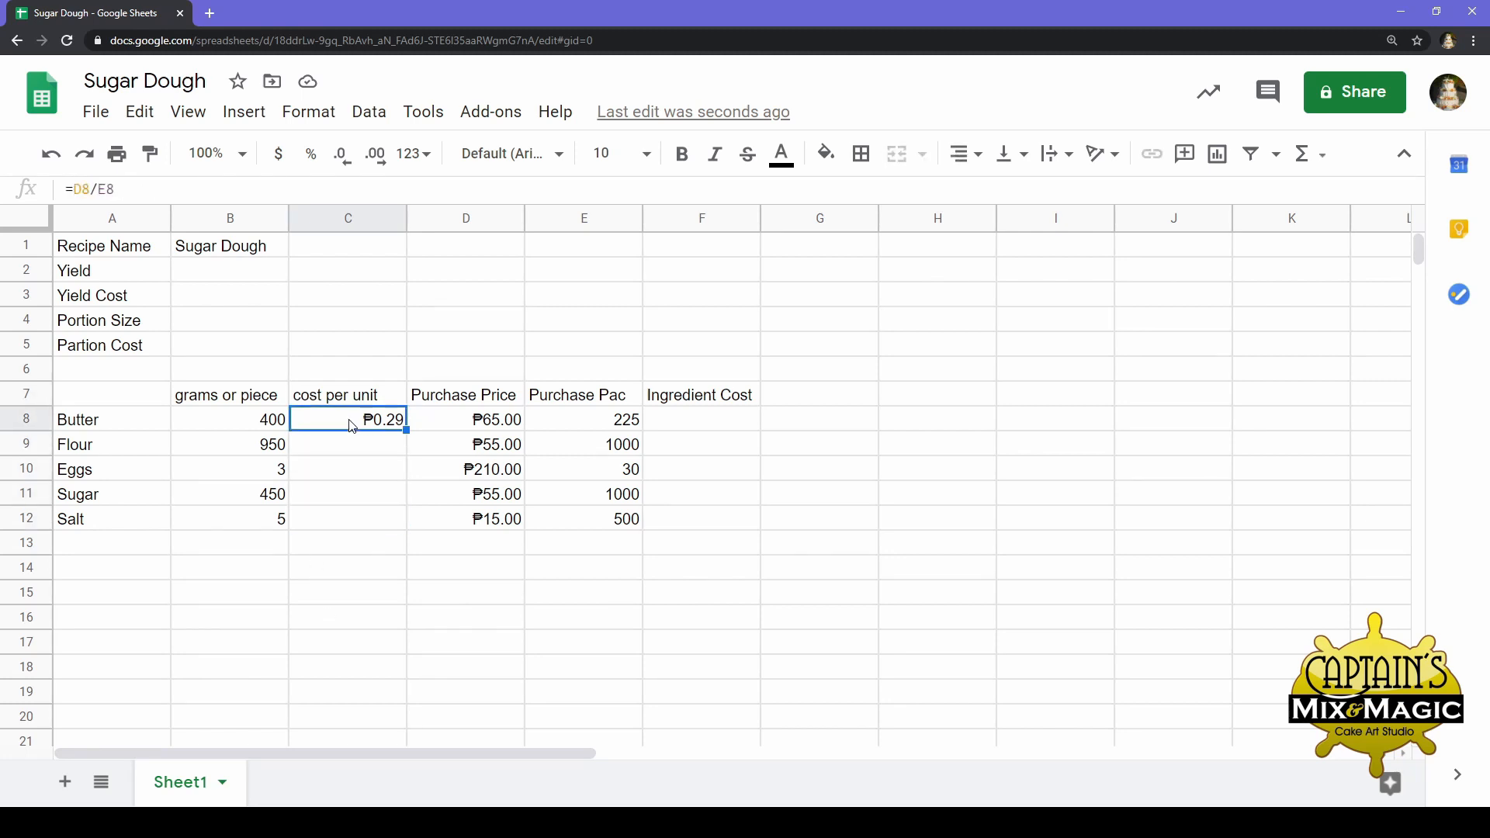
right_click(349, 426)
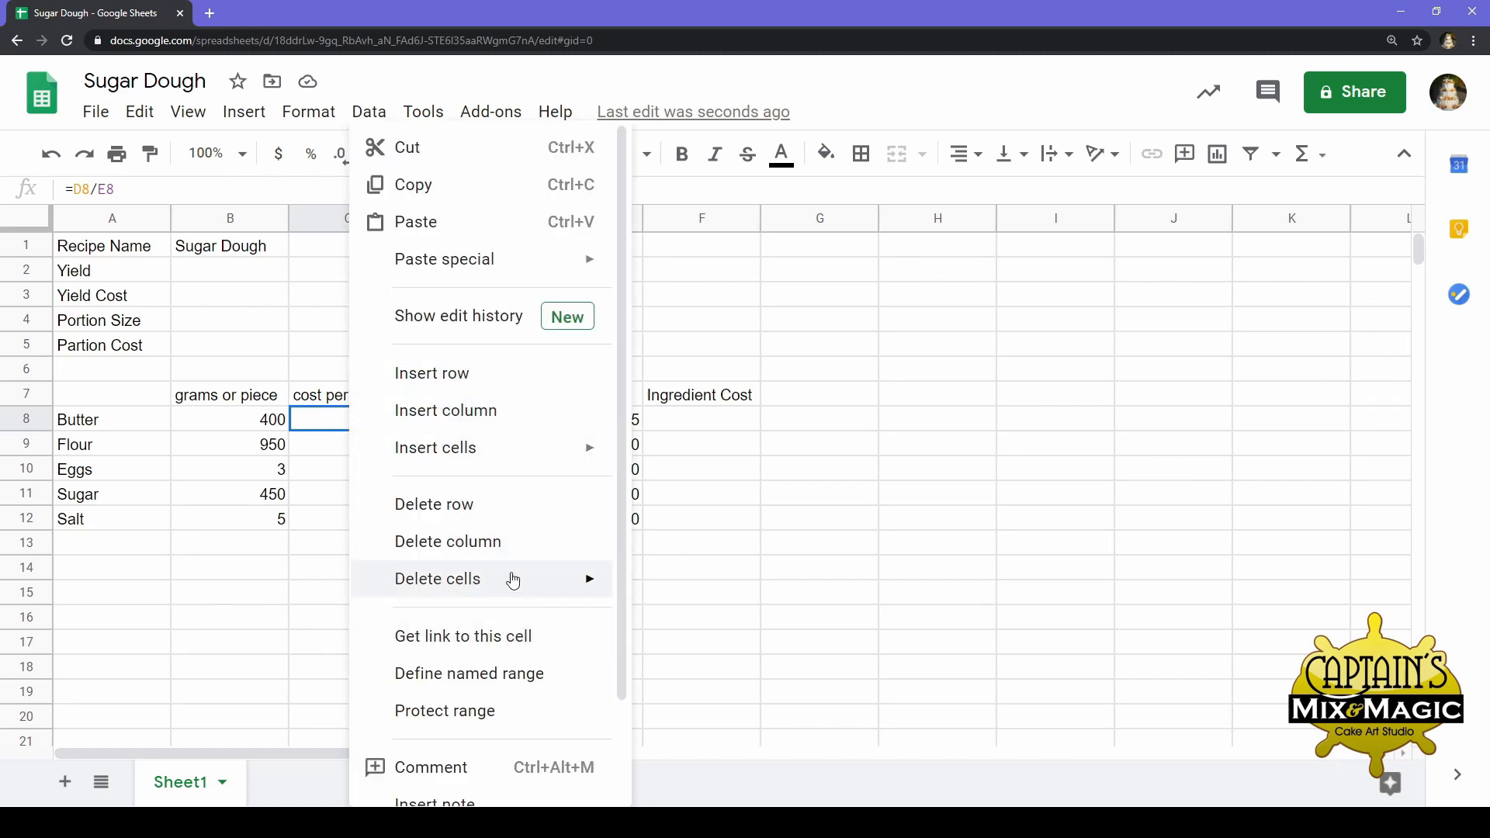
click(518, 197)
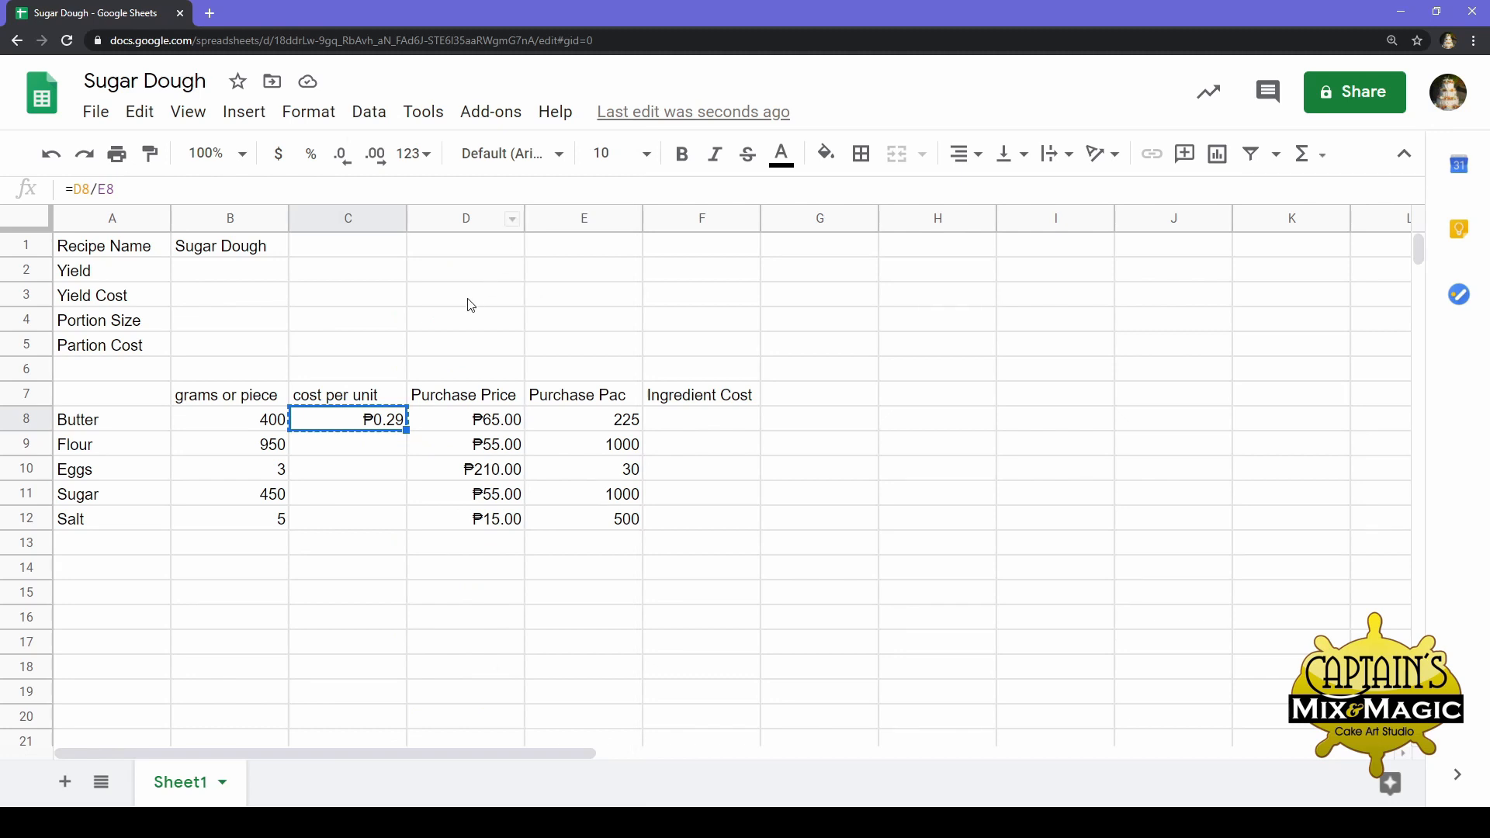
Try to paste the copied formula into the cost per unit cells C9 to C12 for Flour through Salt
click(375, 454)
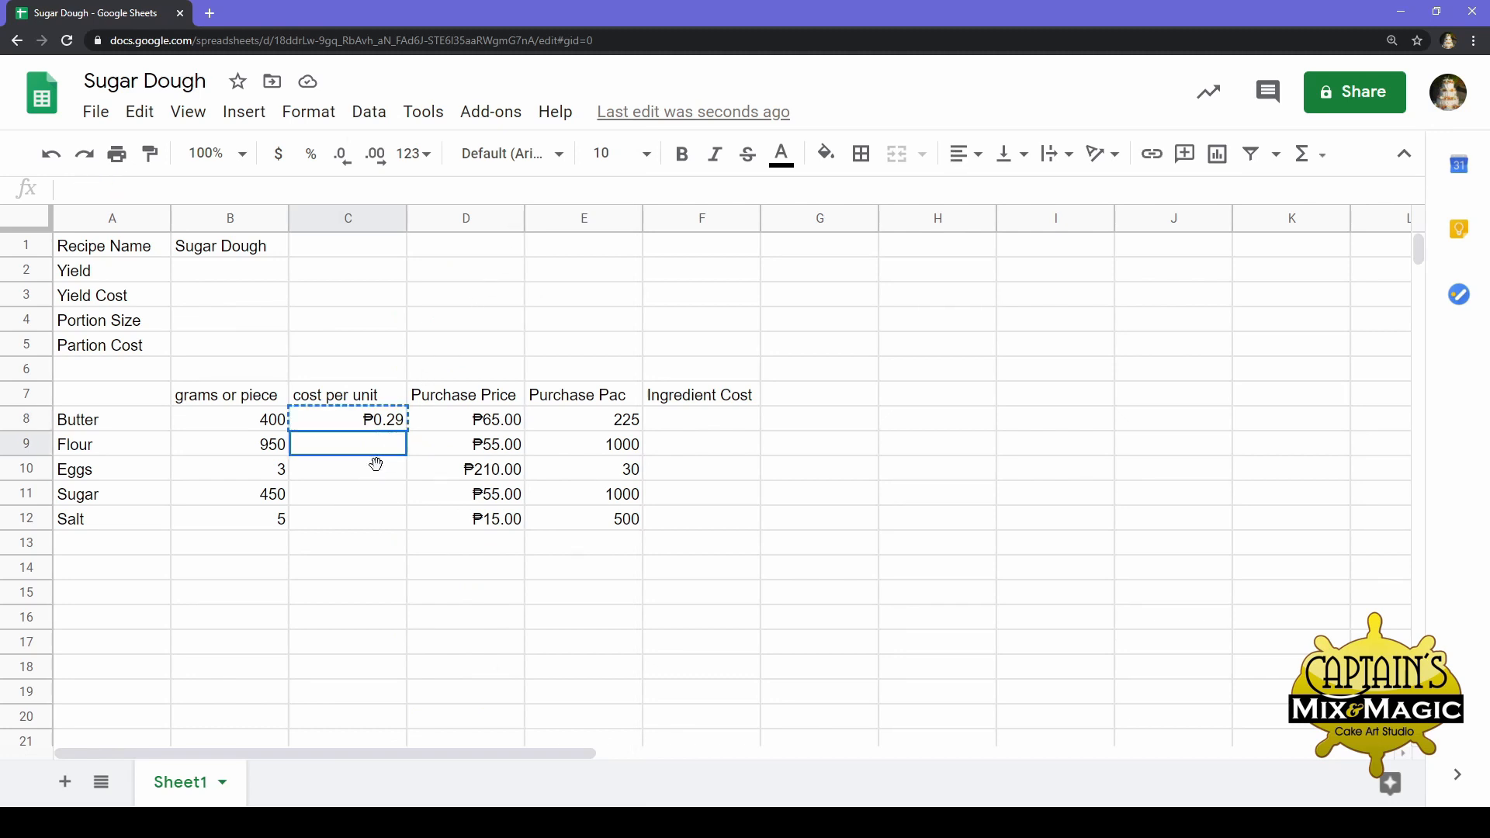
drag(378, 461, 375, 526)
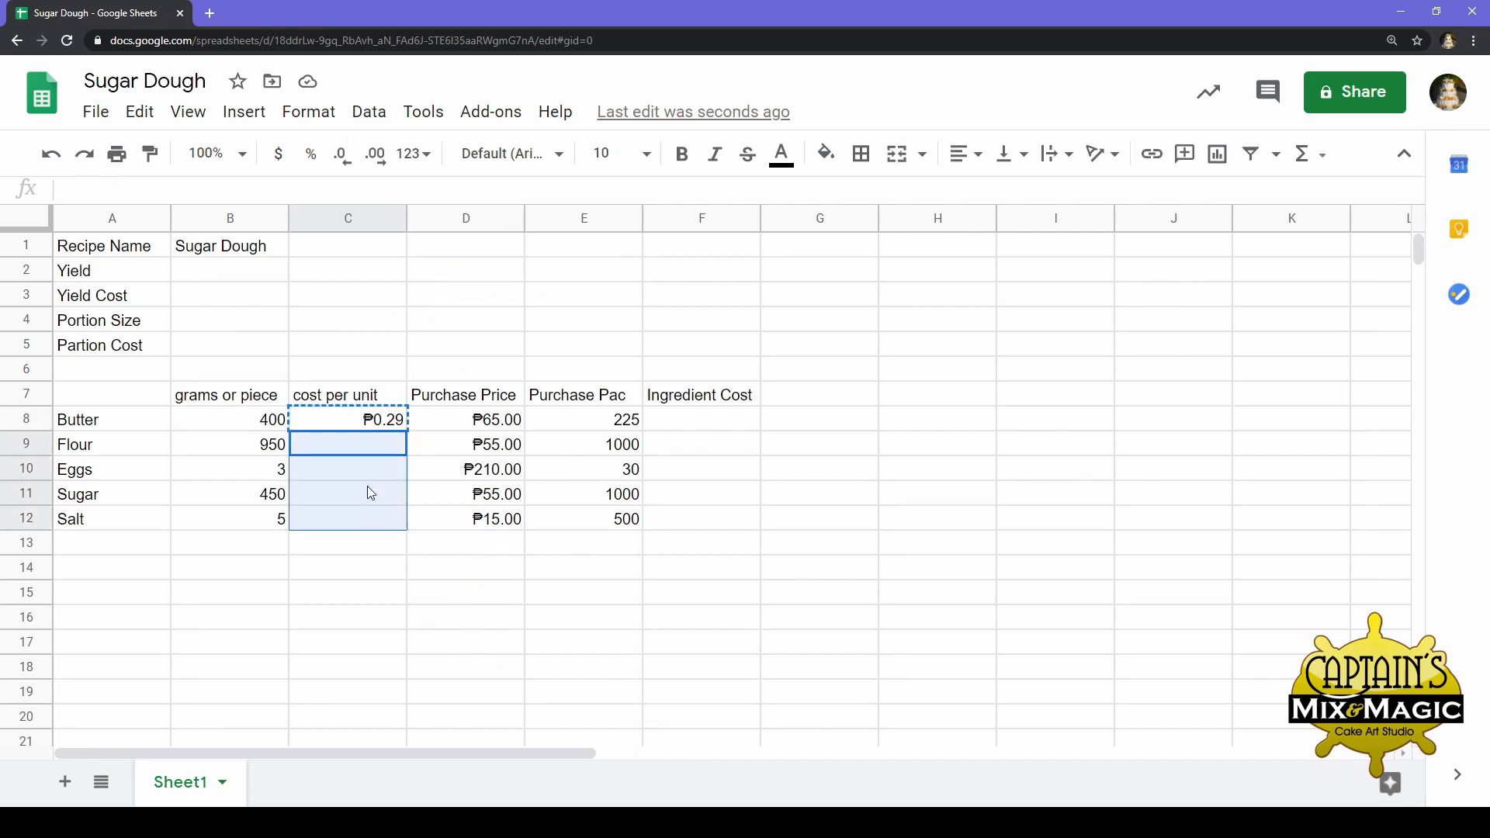
right_click(367, 488)
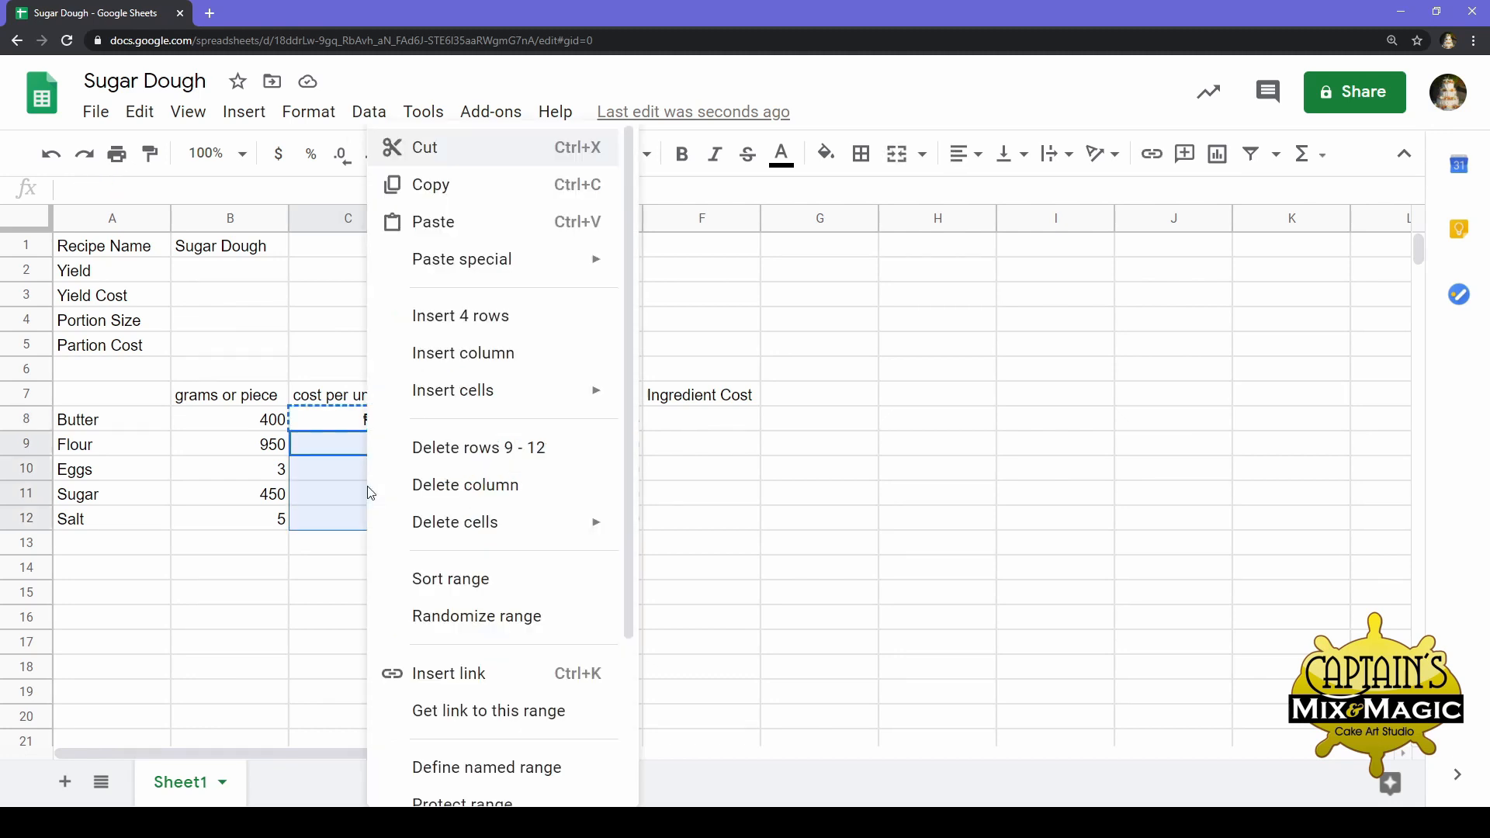
click(487, 222)
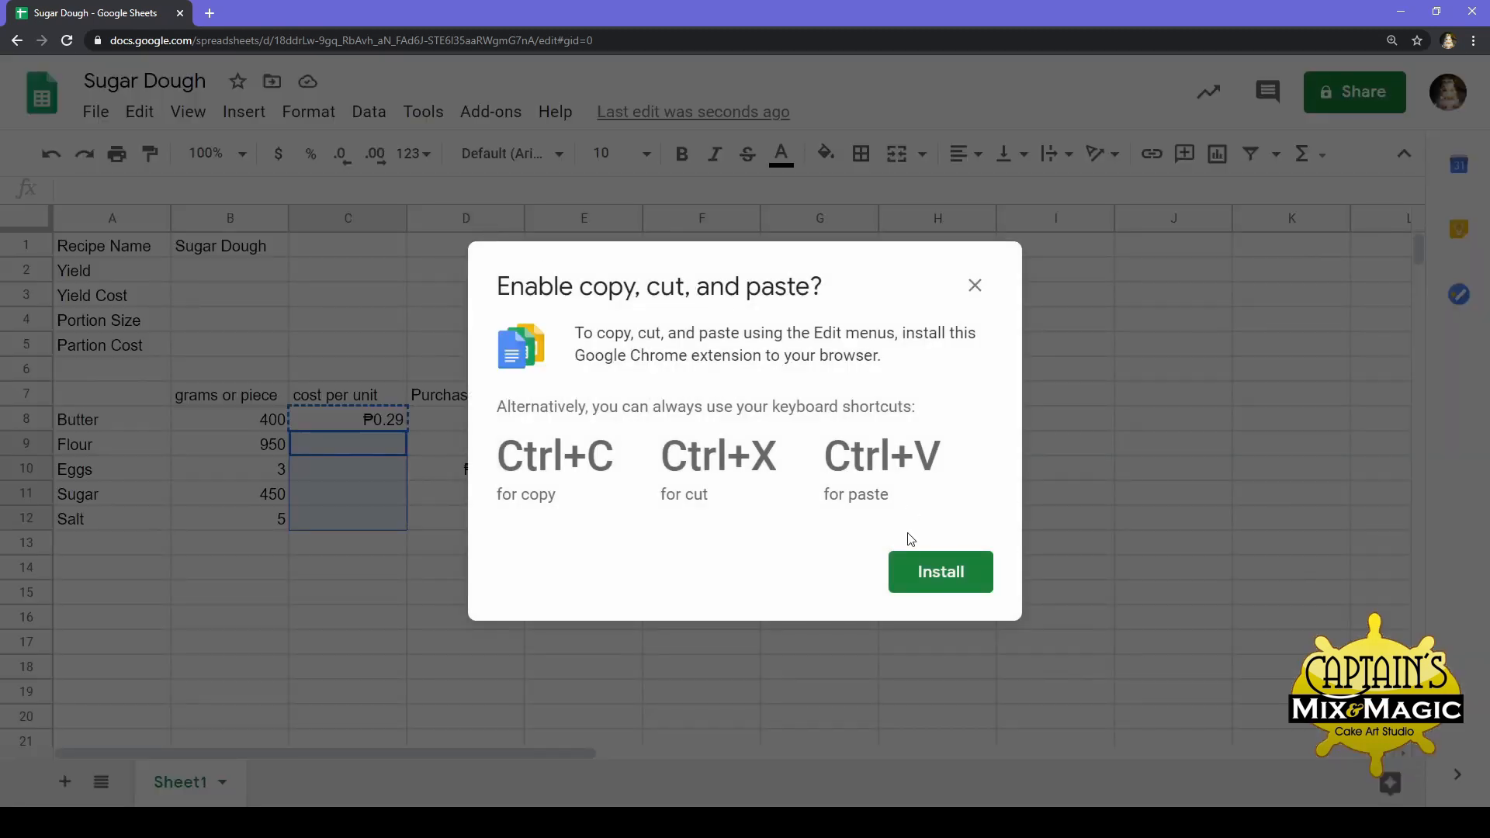
click(976, 284)
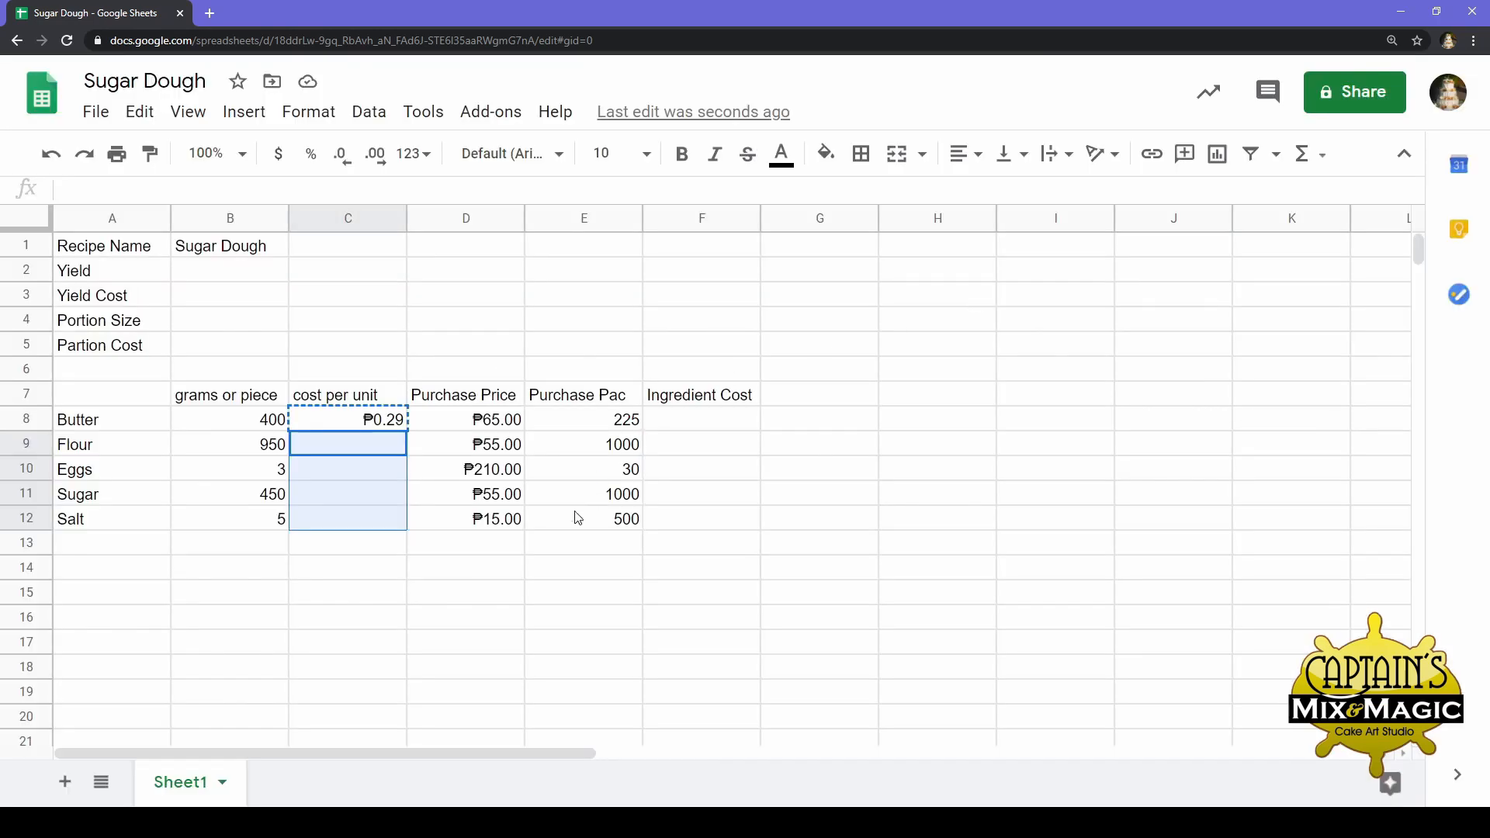
Paste Butter's cost per unit formula into cells C9 to C12 for Flour, Eggs, Sugar and Salt
click(497, 573)
click(349, 449)
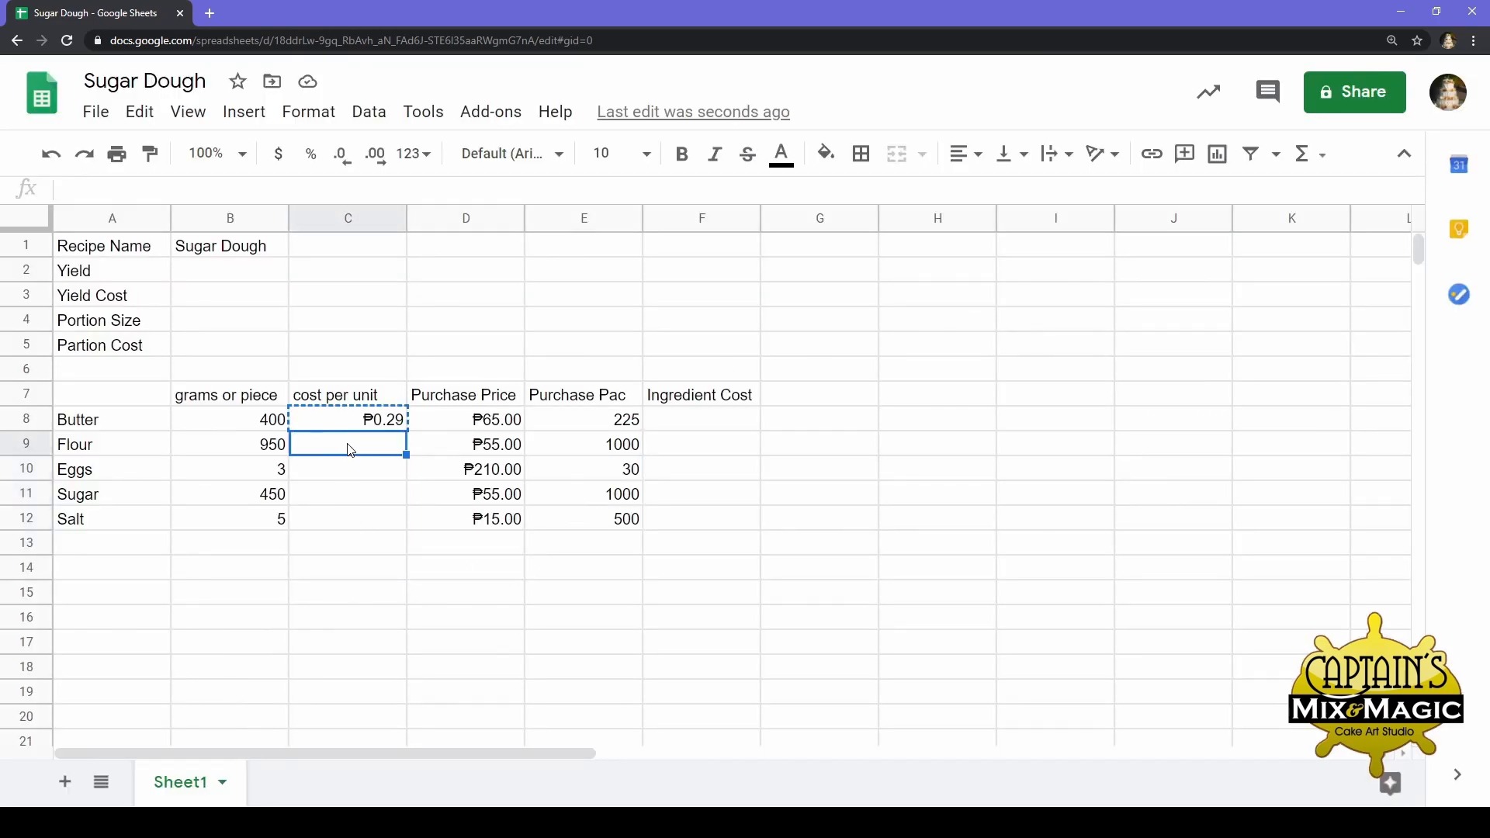
click(359, 425)
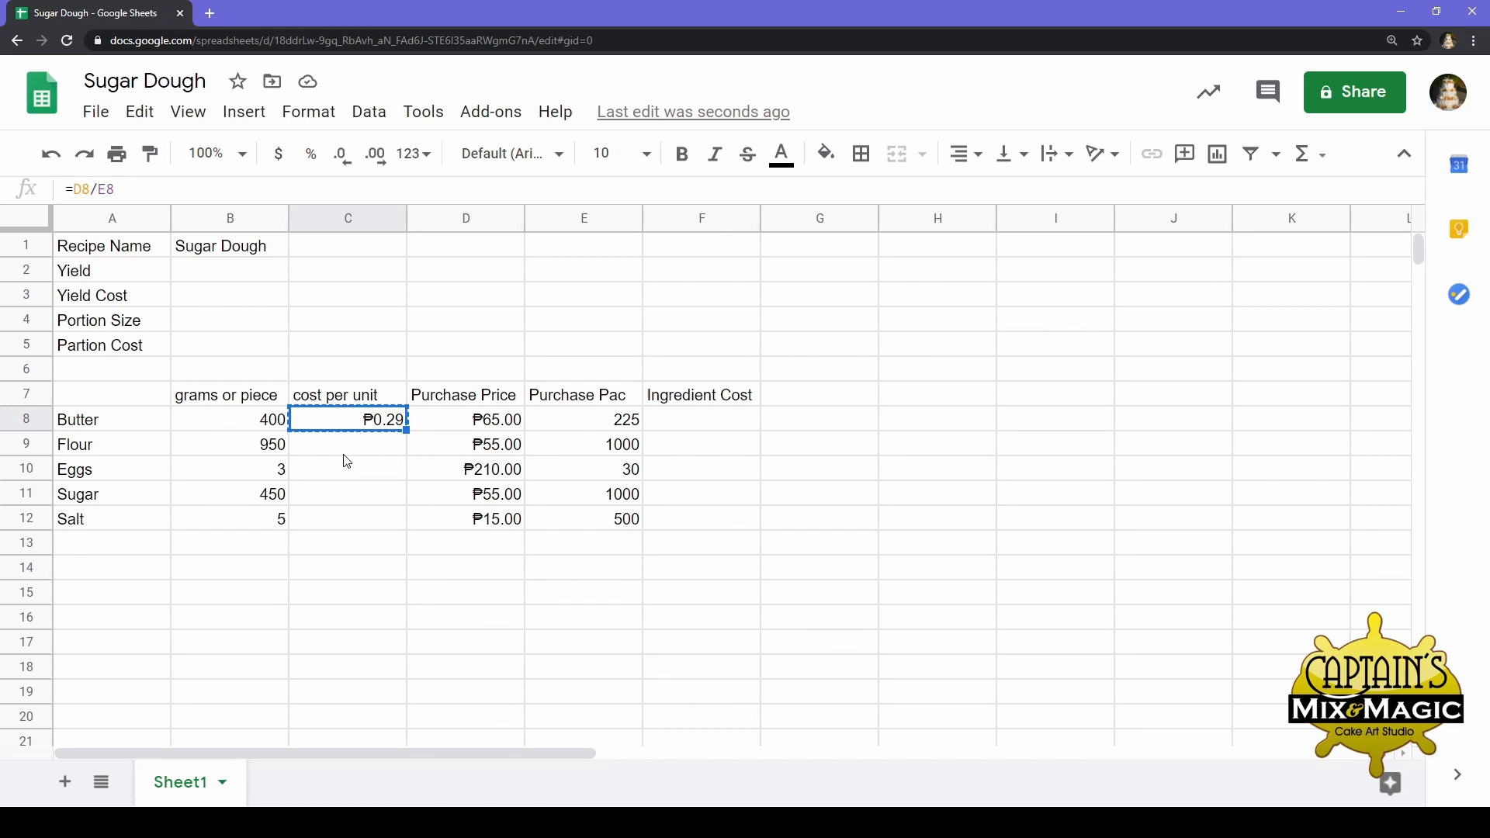
click(346, 454)
key(ctrl+v)
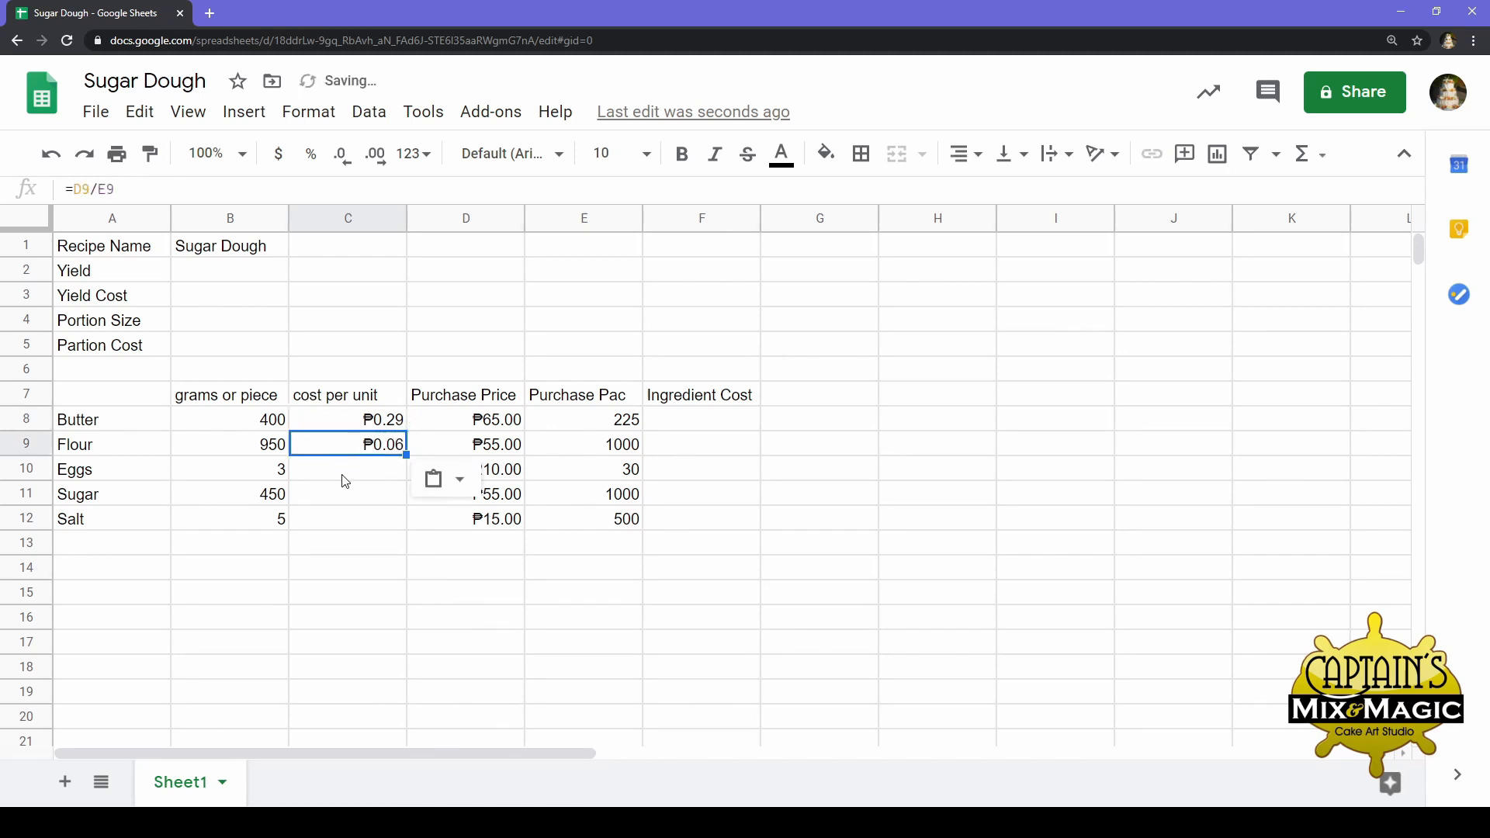
click(344, 475)
key(ctrl+v)
click(343, 493)
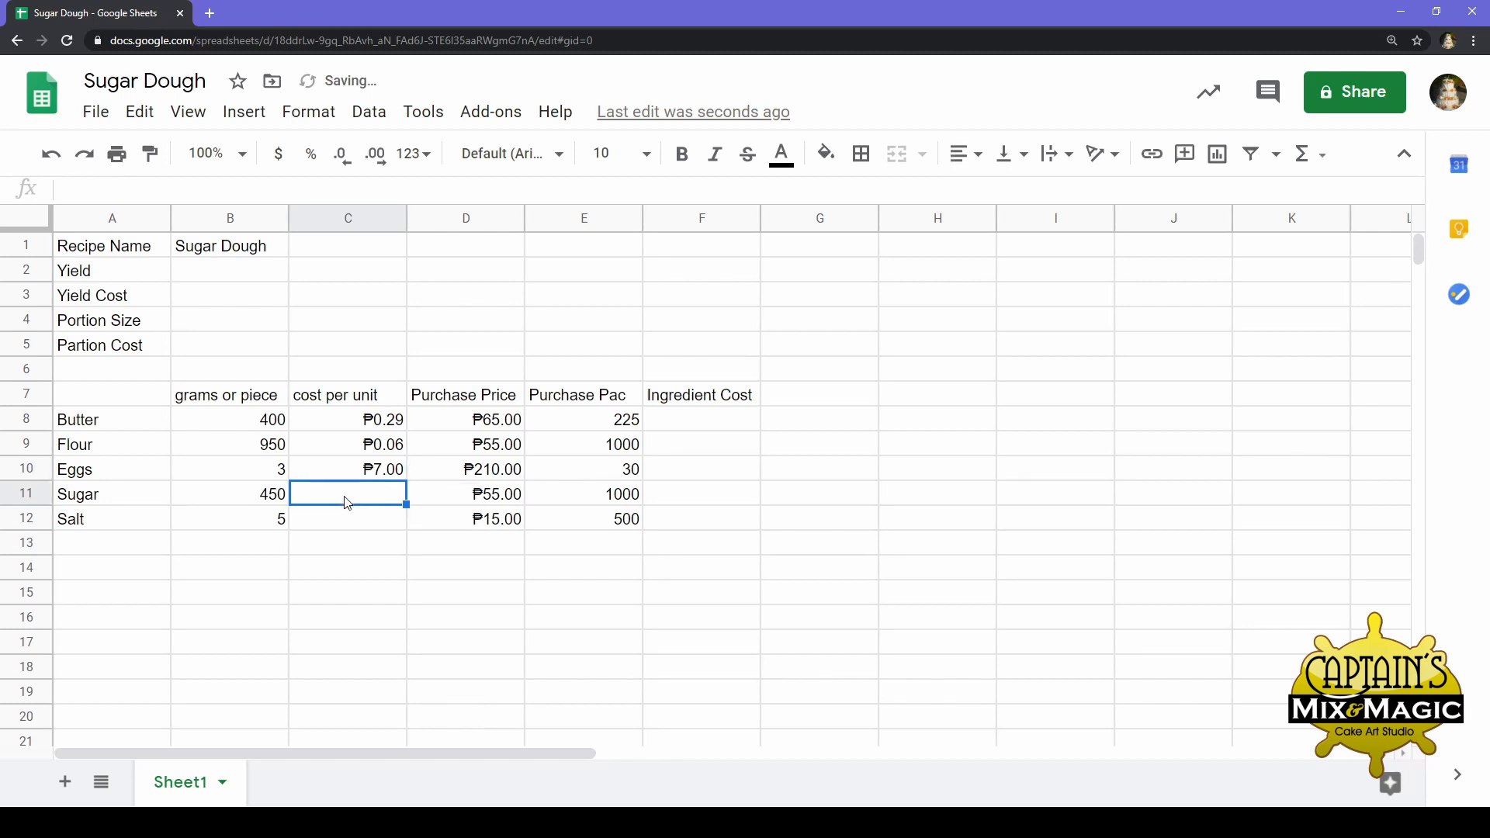
key(ctrl+v)
click(340, 530)
key(ctrl+v)
click(335, 543)
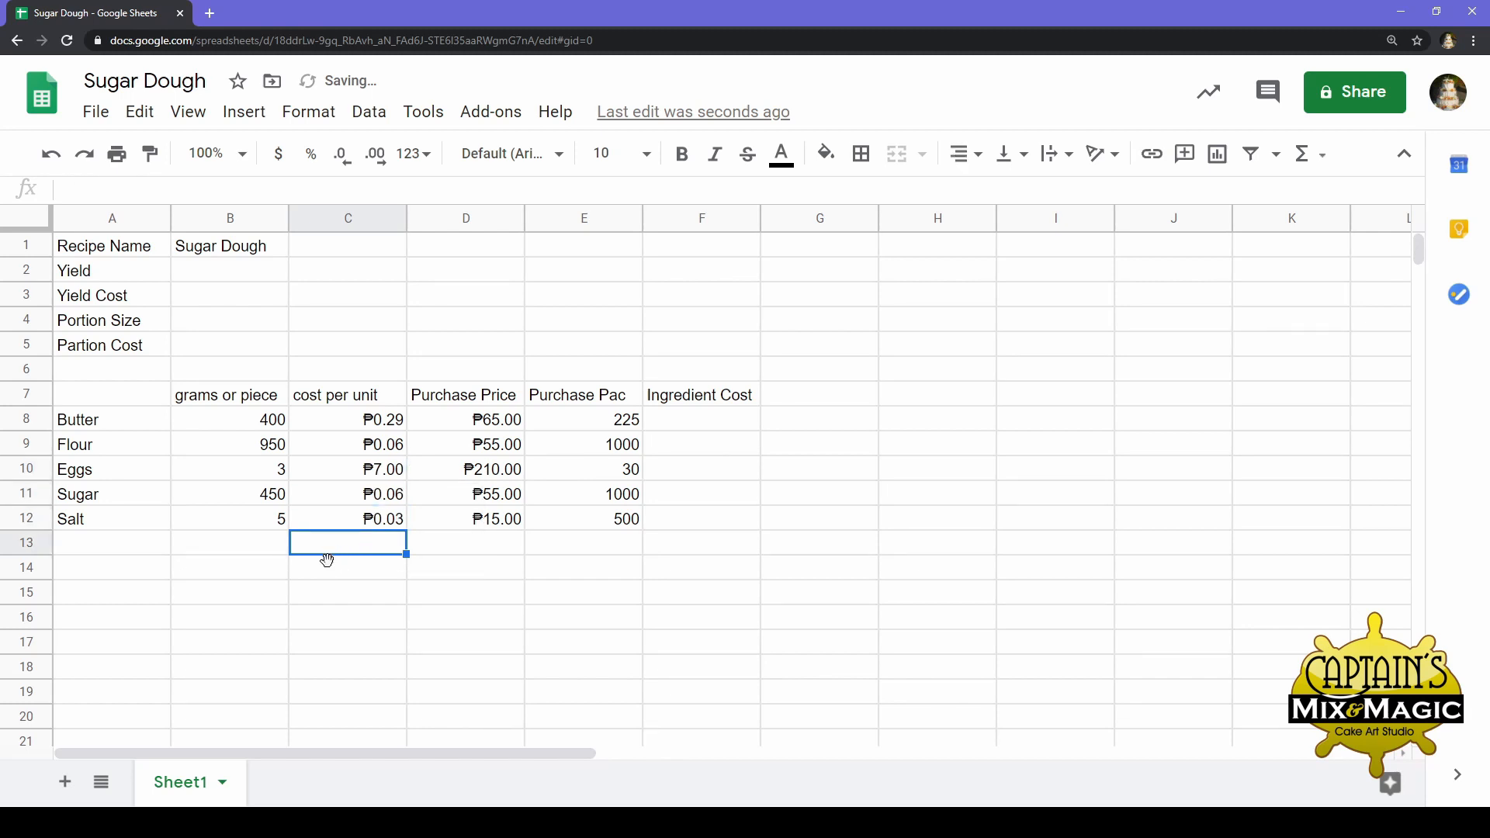
Check the copied cost per unit formulas of Flour, Eggs and Salt in column C
click(362, 449)
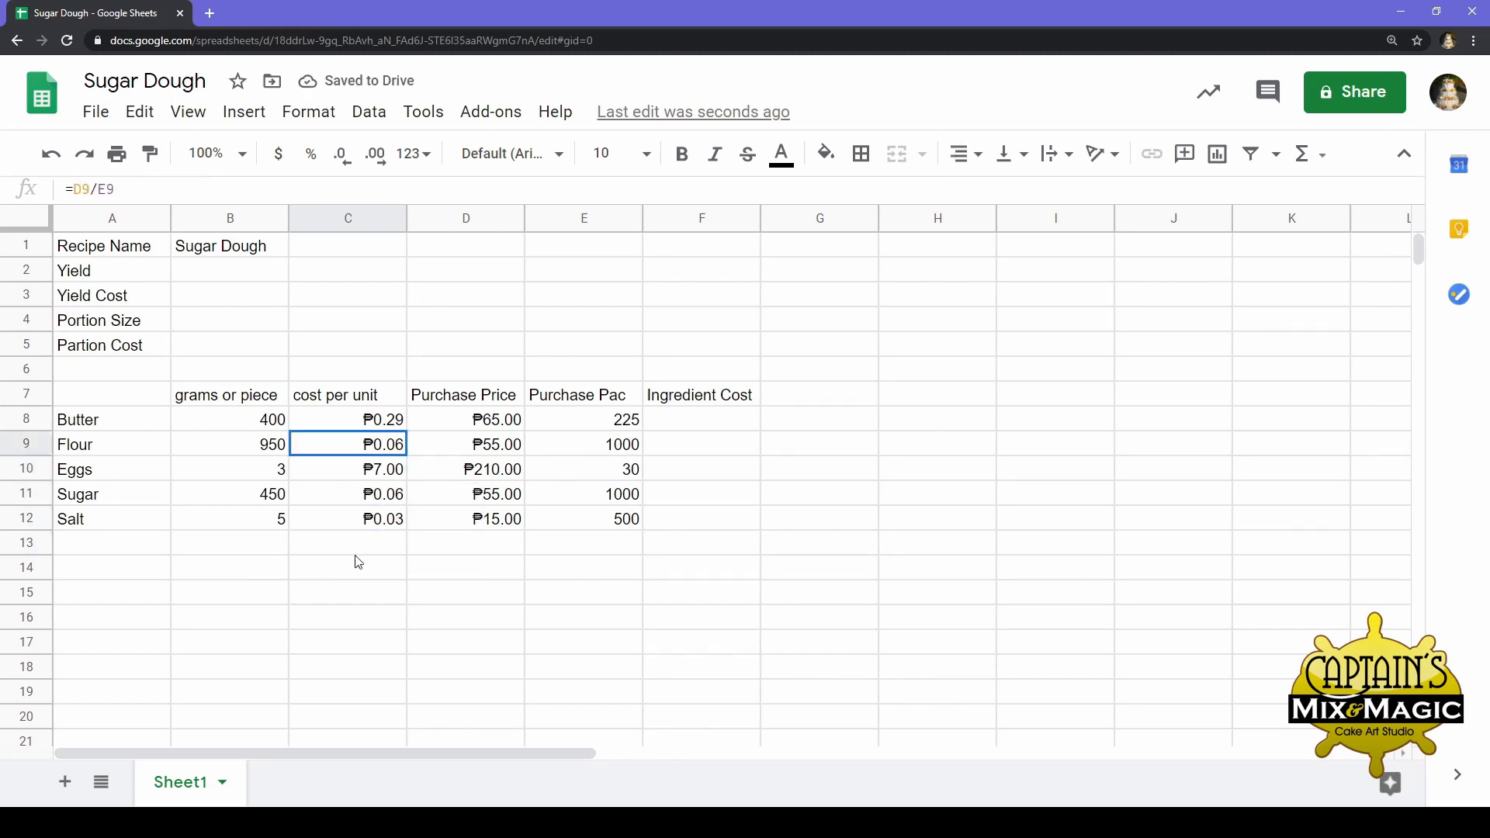
shift+click(356, 549)
click(452, 544)
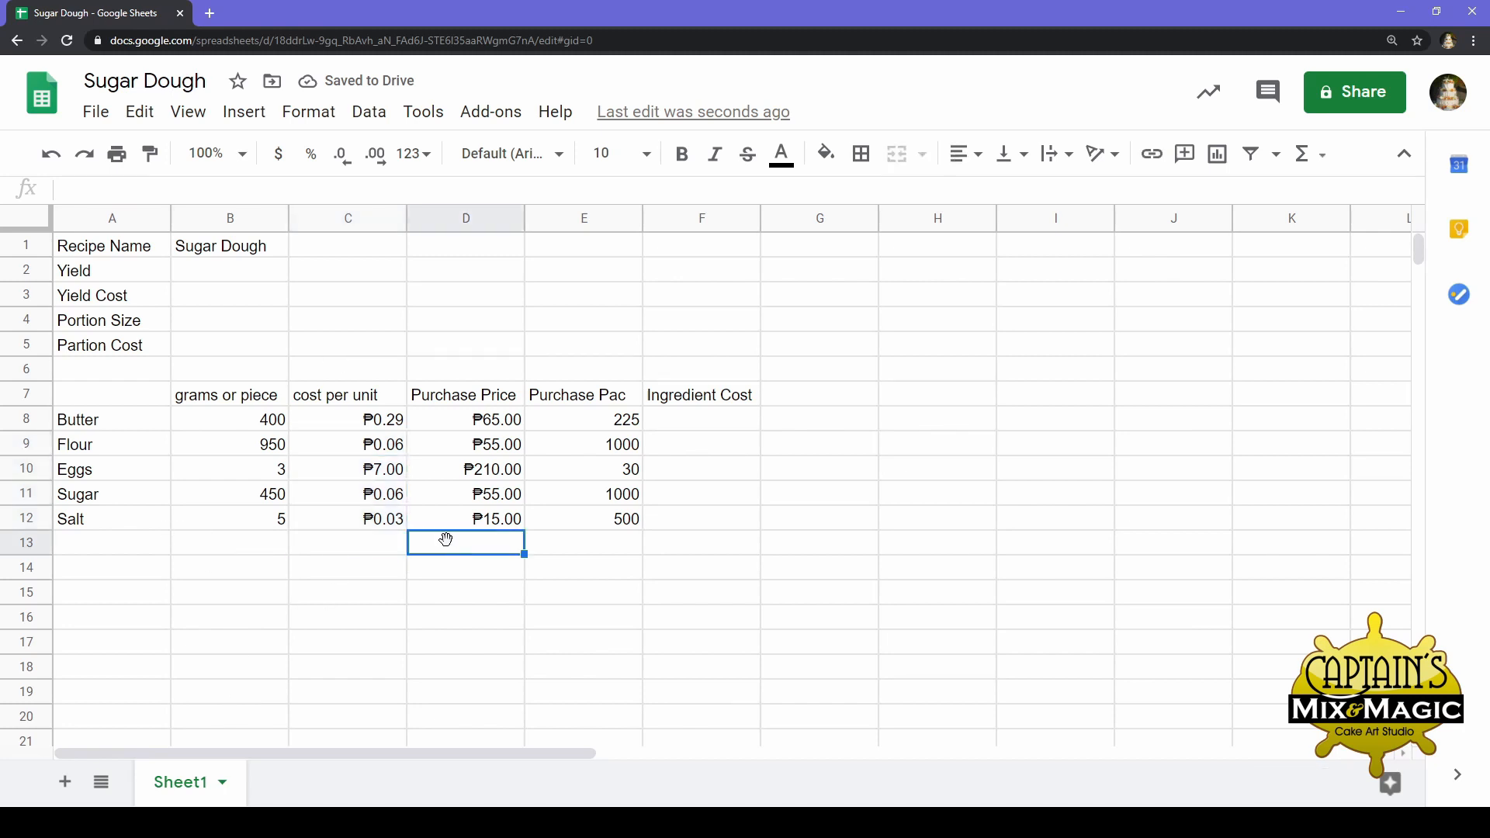
click(340, 474)
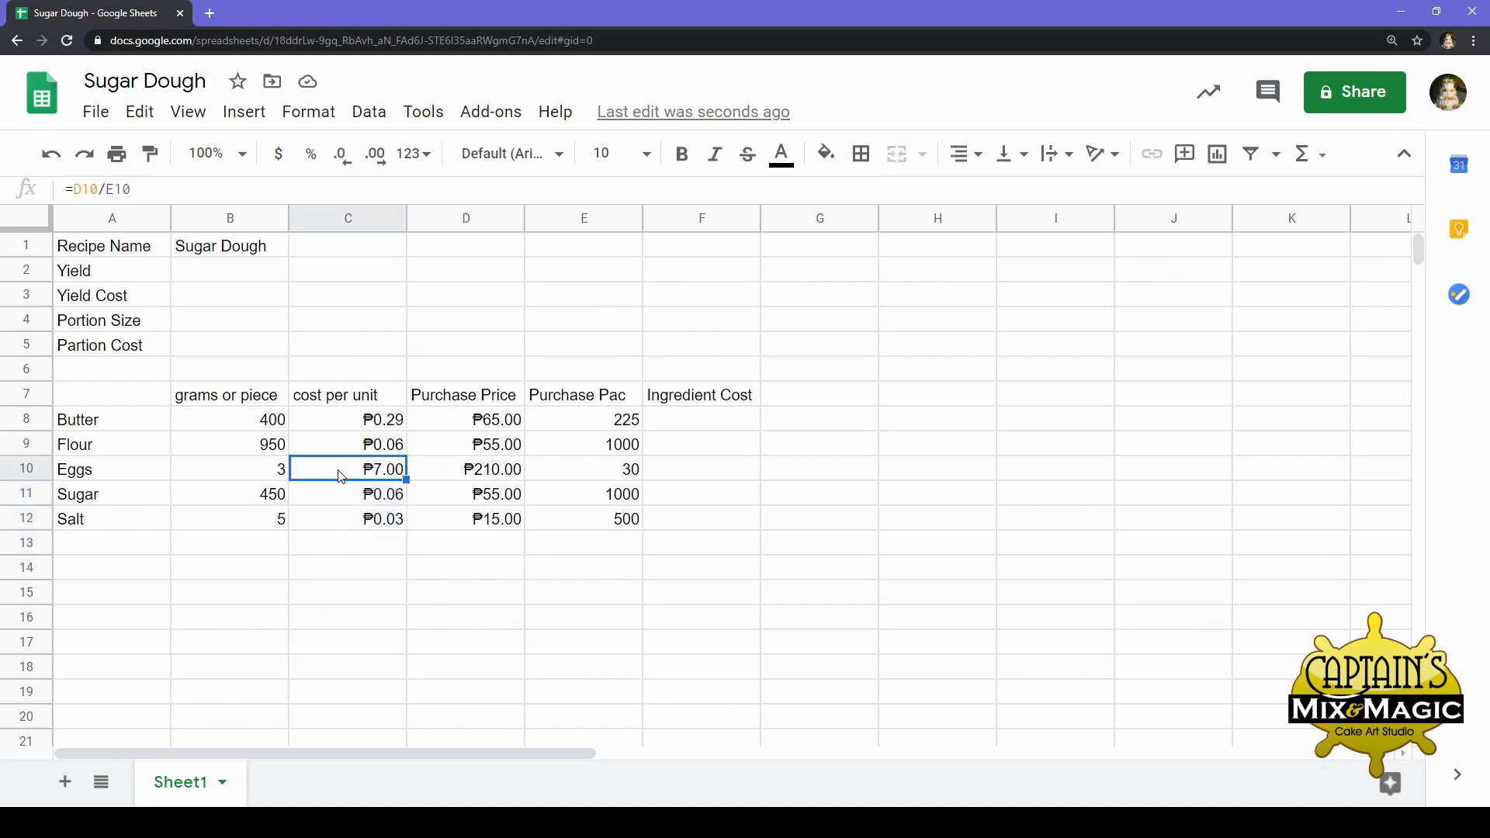
click(345, 456)
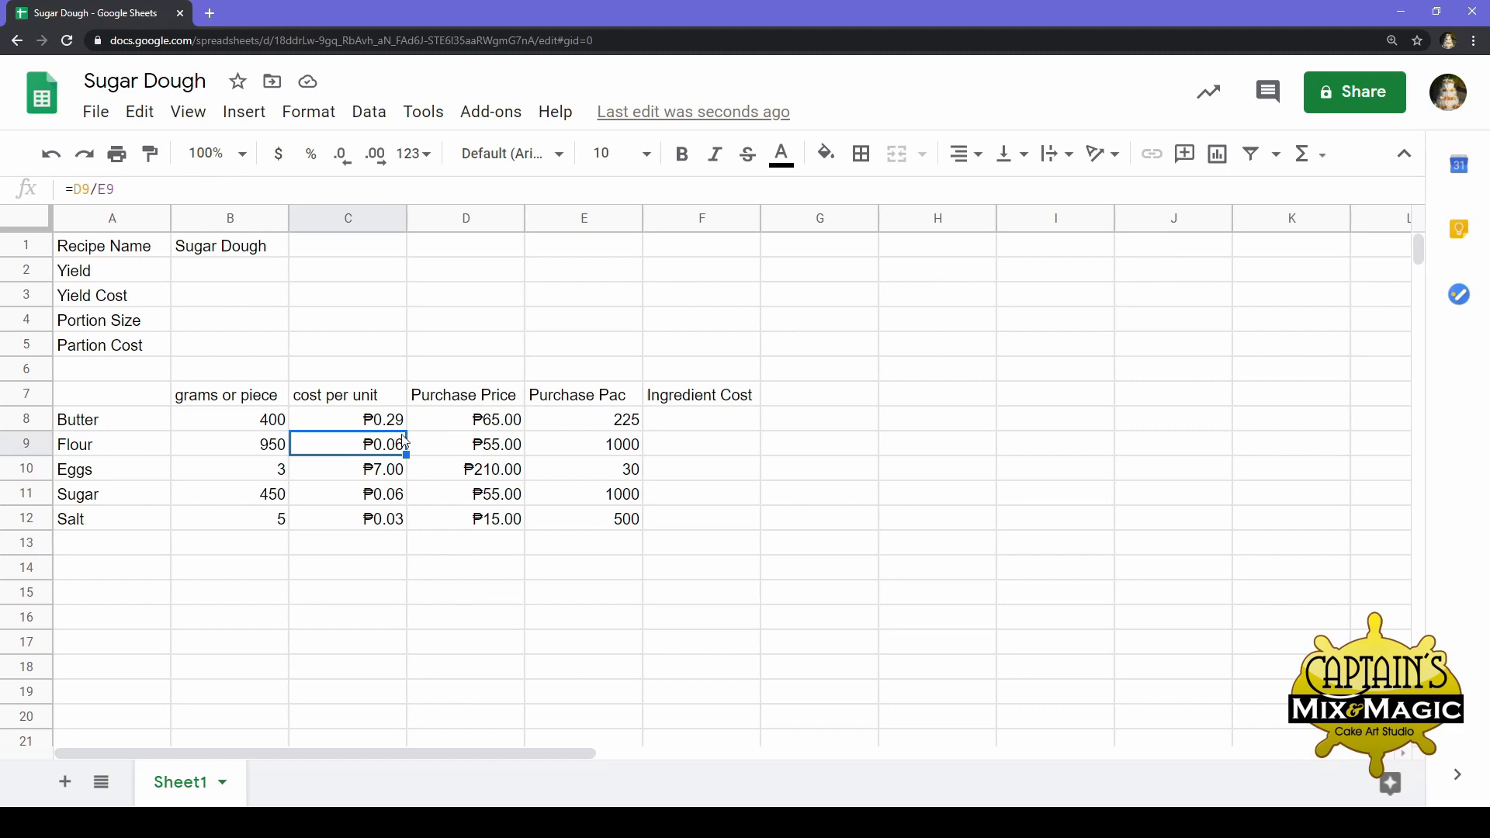
click(402, 526)
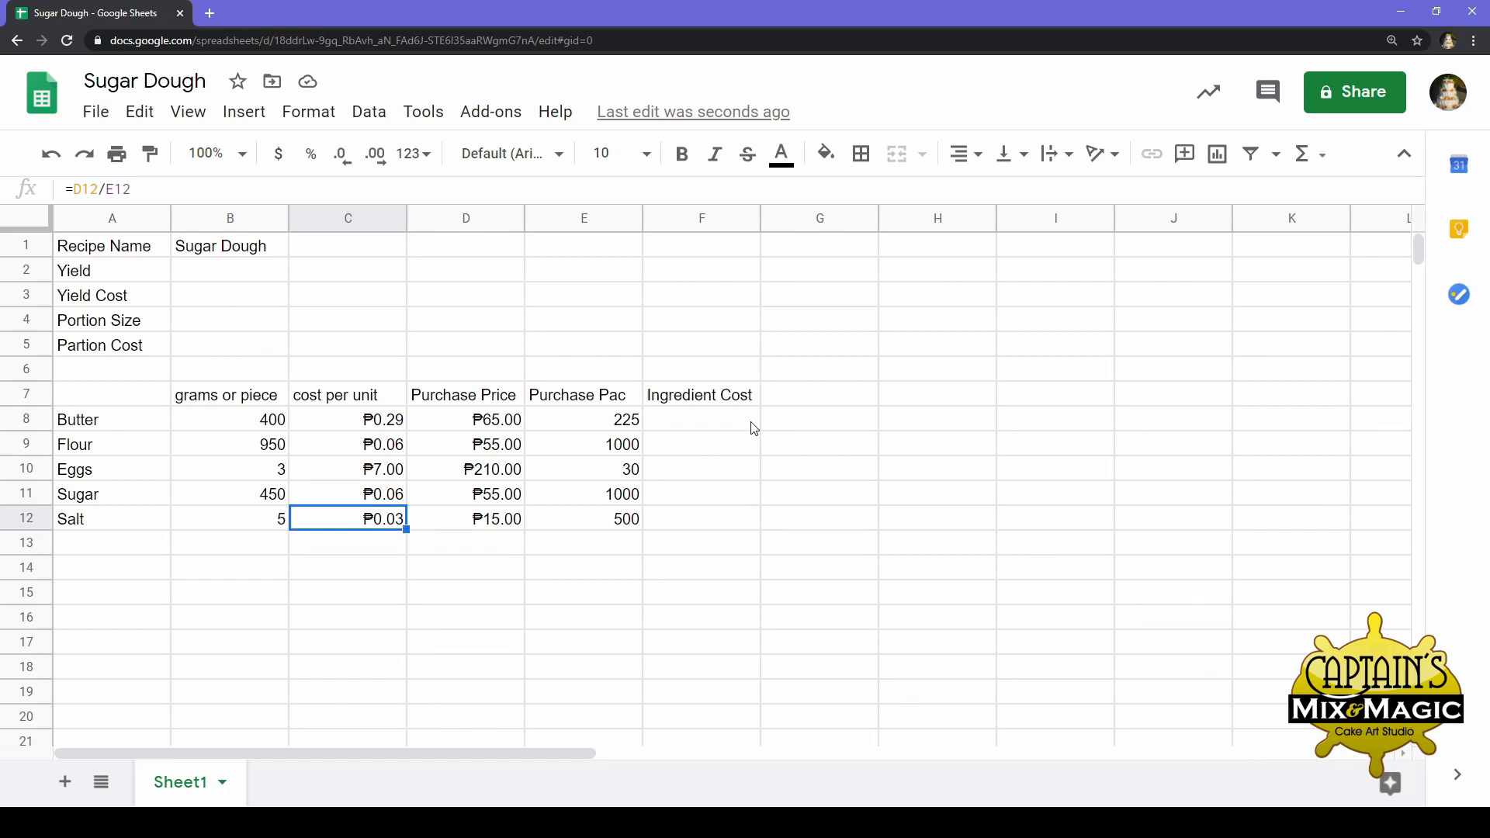
Calculate Butter's Ingredient Cost in cell F8 with the formula =B8*C8, multiplying its quantity by its cost per unit
drag(752, 423, 734, 542)
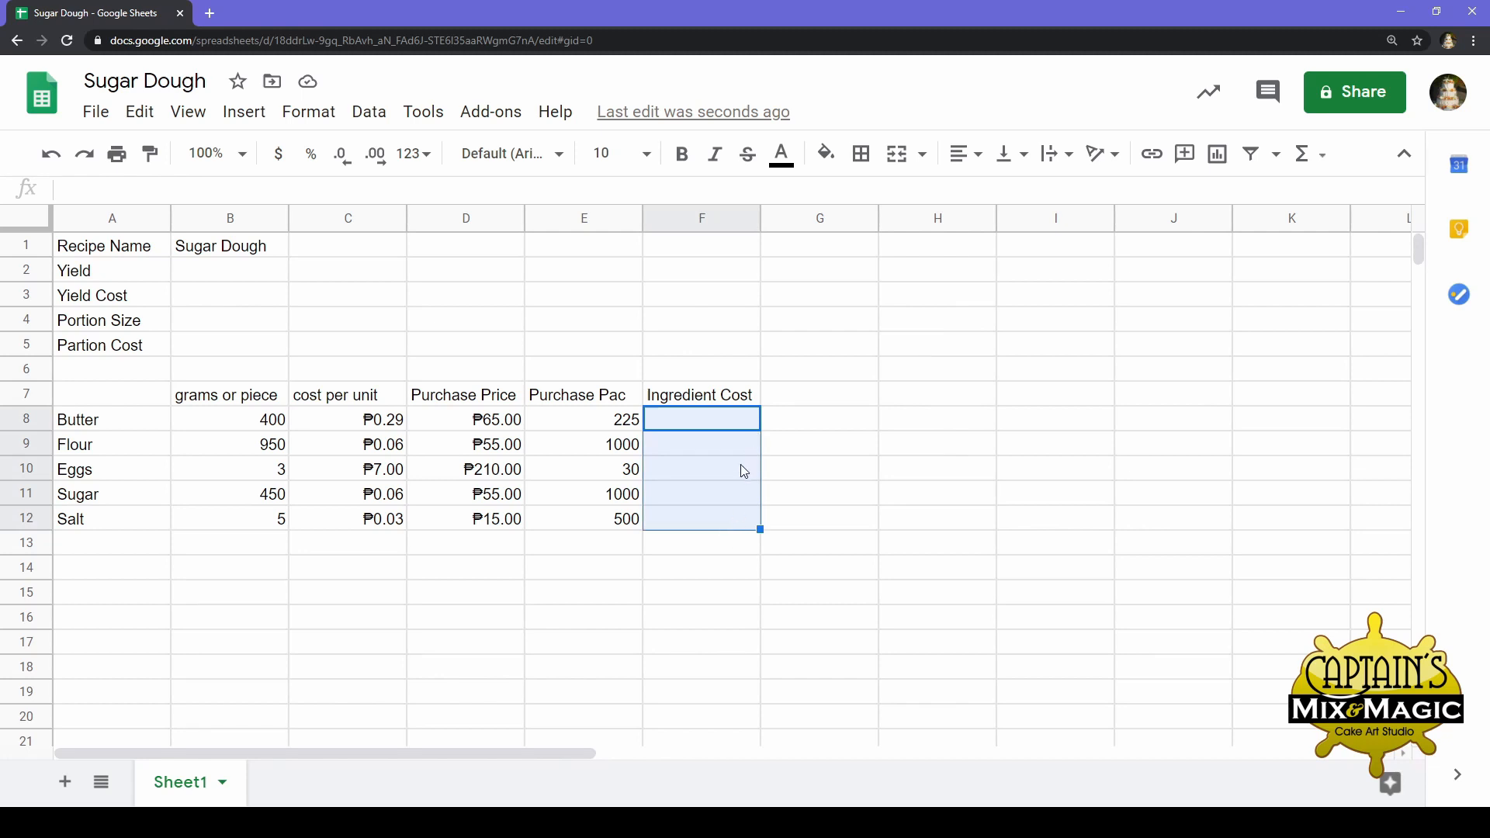
drag(740, 448, 741, 464)
click(749, 430)
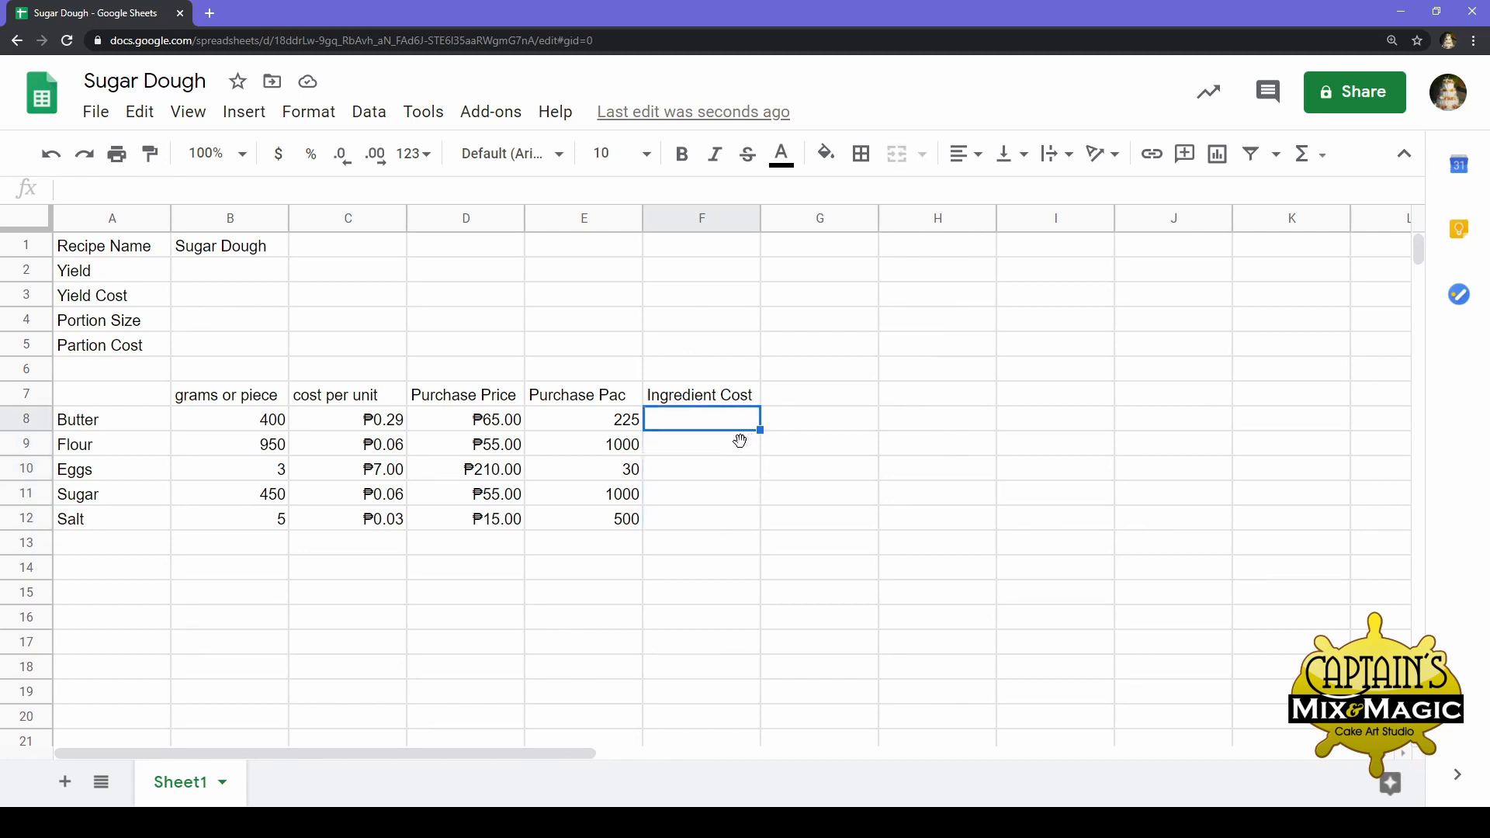
text(=)
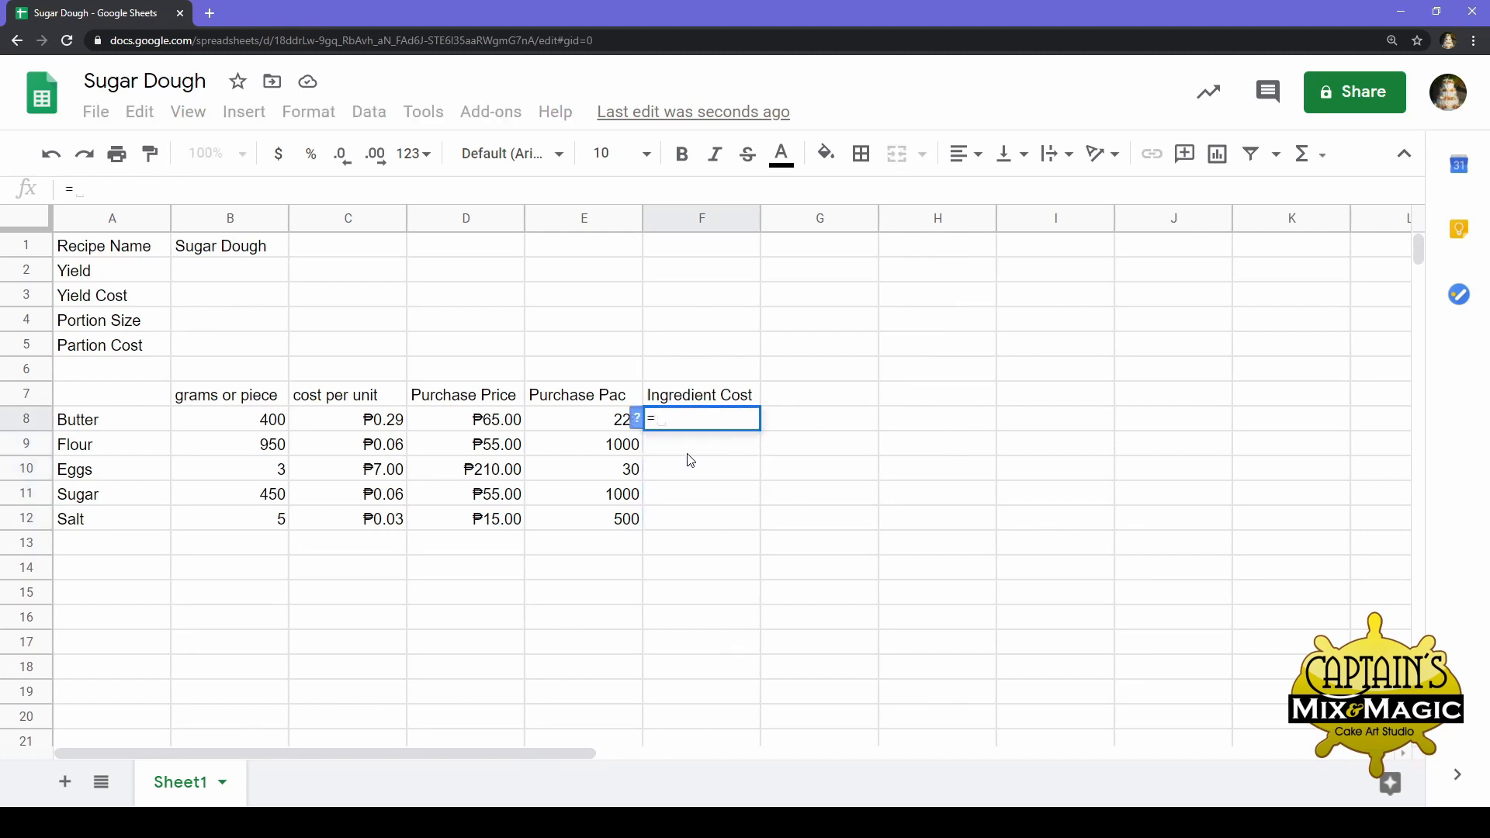
click(238, 433)
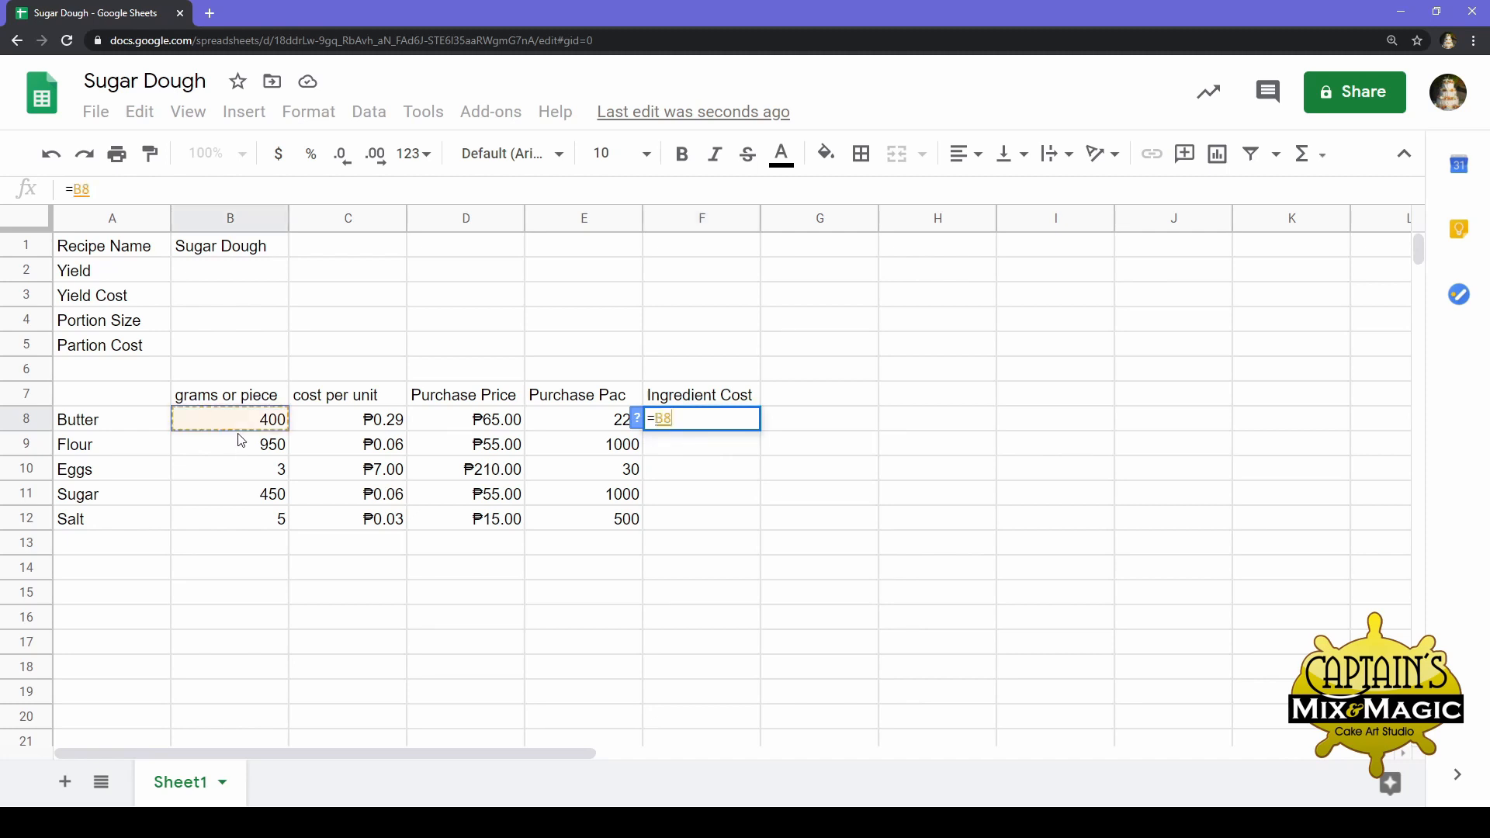
text(*)
click(354, 432)
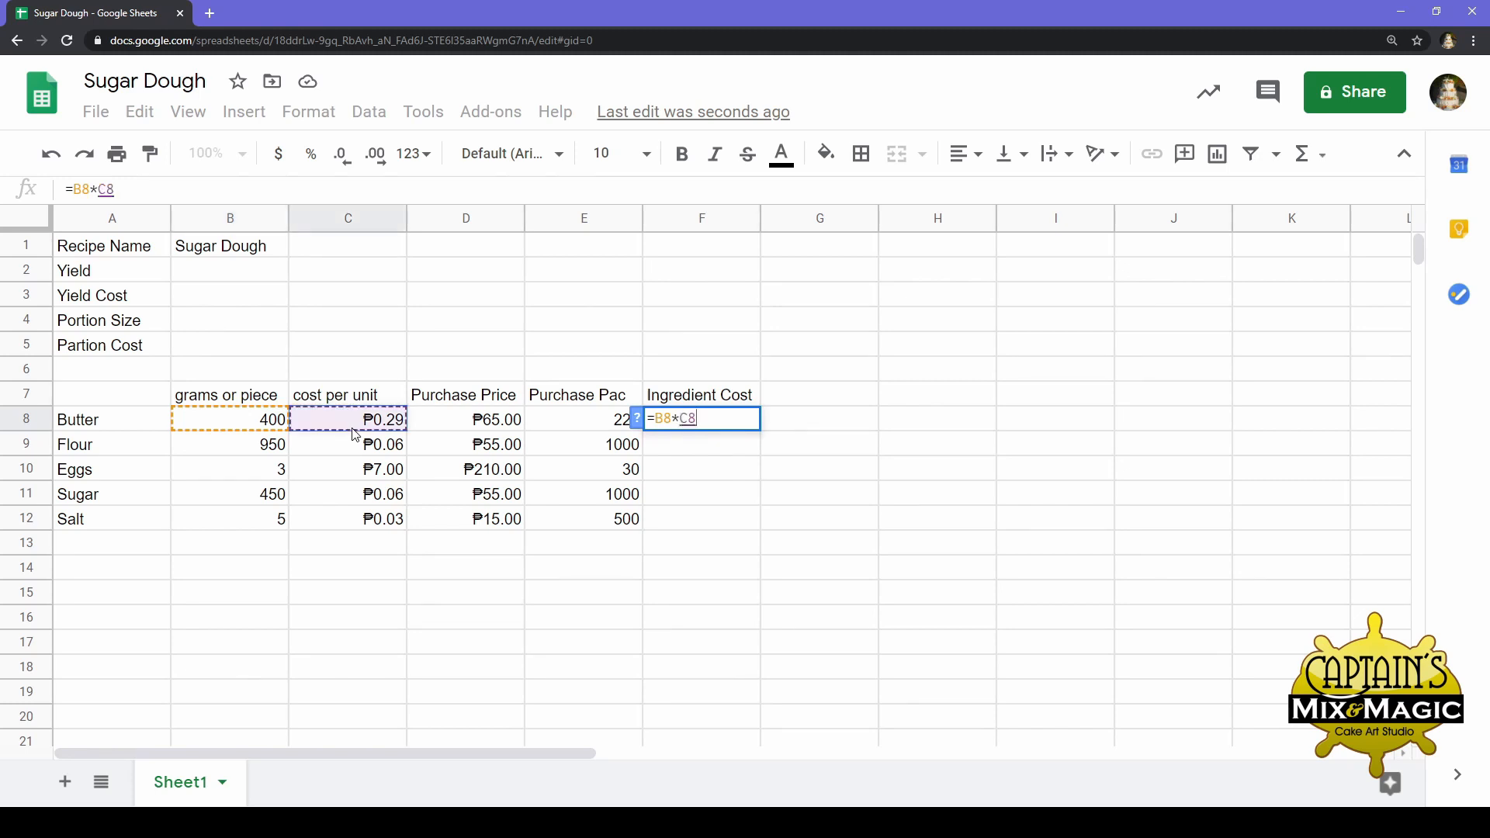
key(Return)
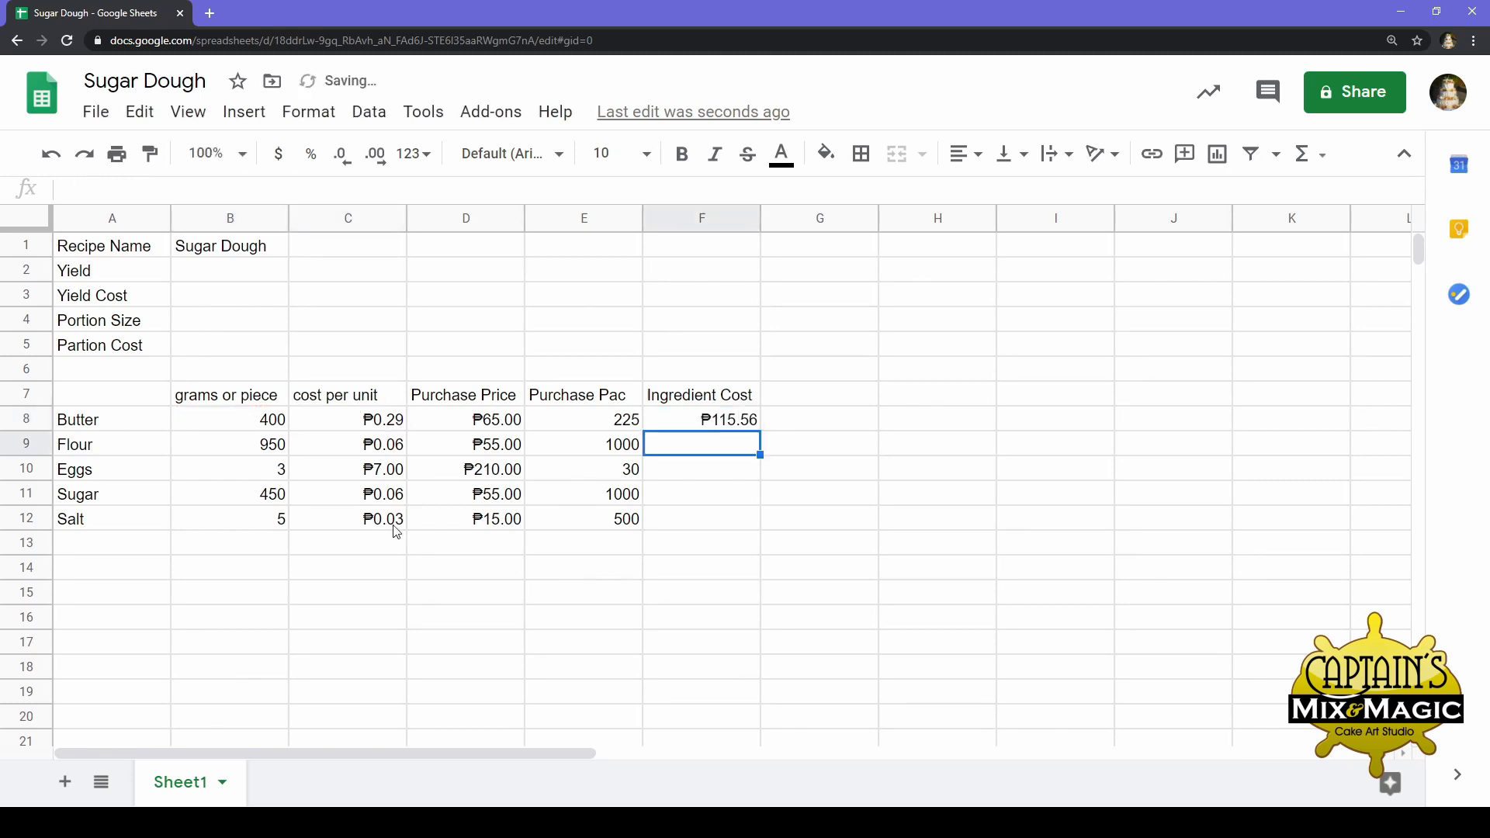
Copy Butter's Ingredient Cost formula from F8 into cells F9 to F12 for Flour, Eggs, Sugar and Salt
click(738, 429)
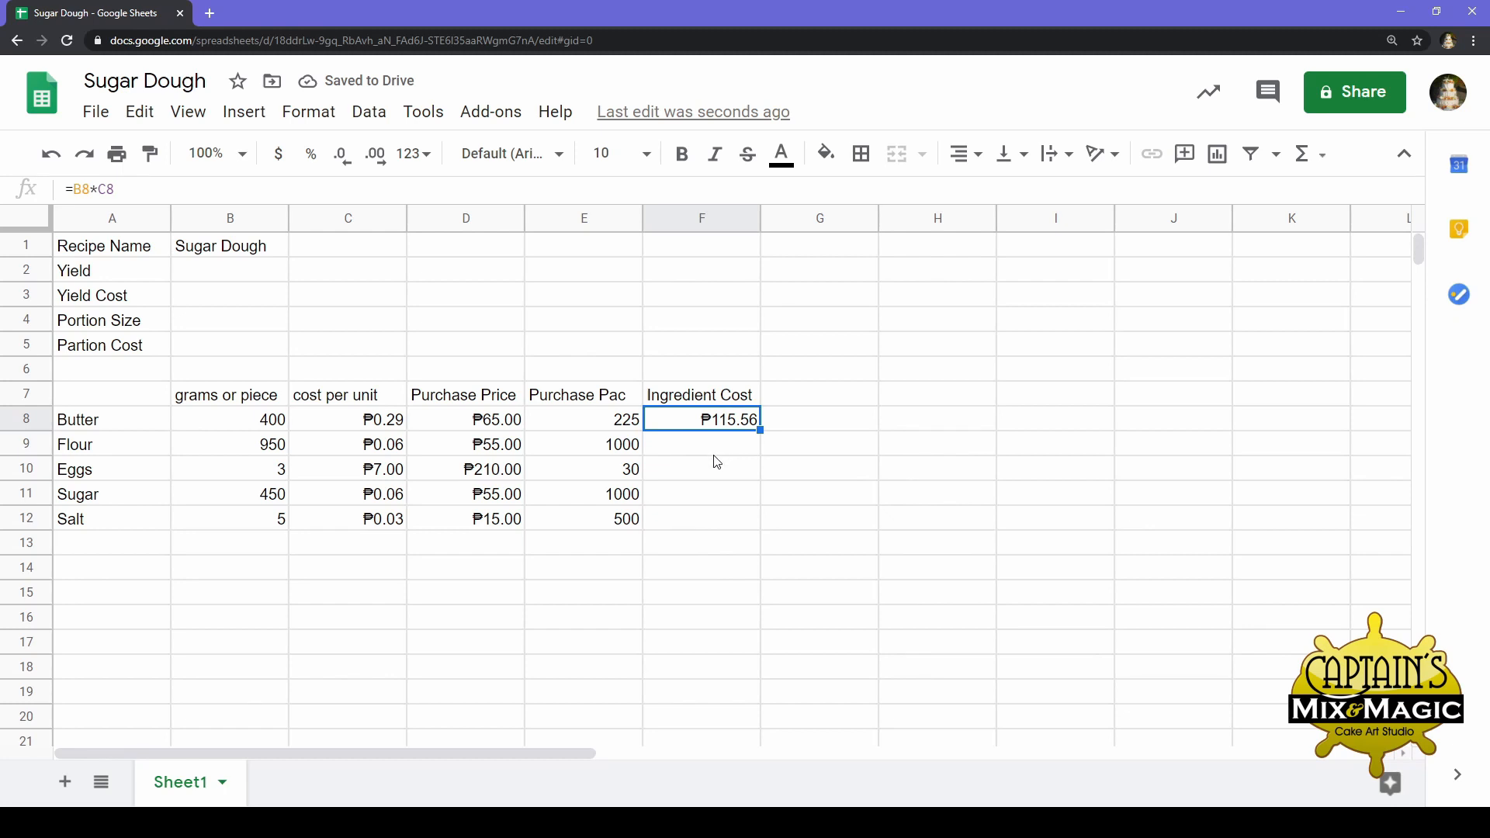
key(ctrl+c)
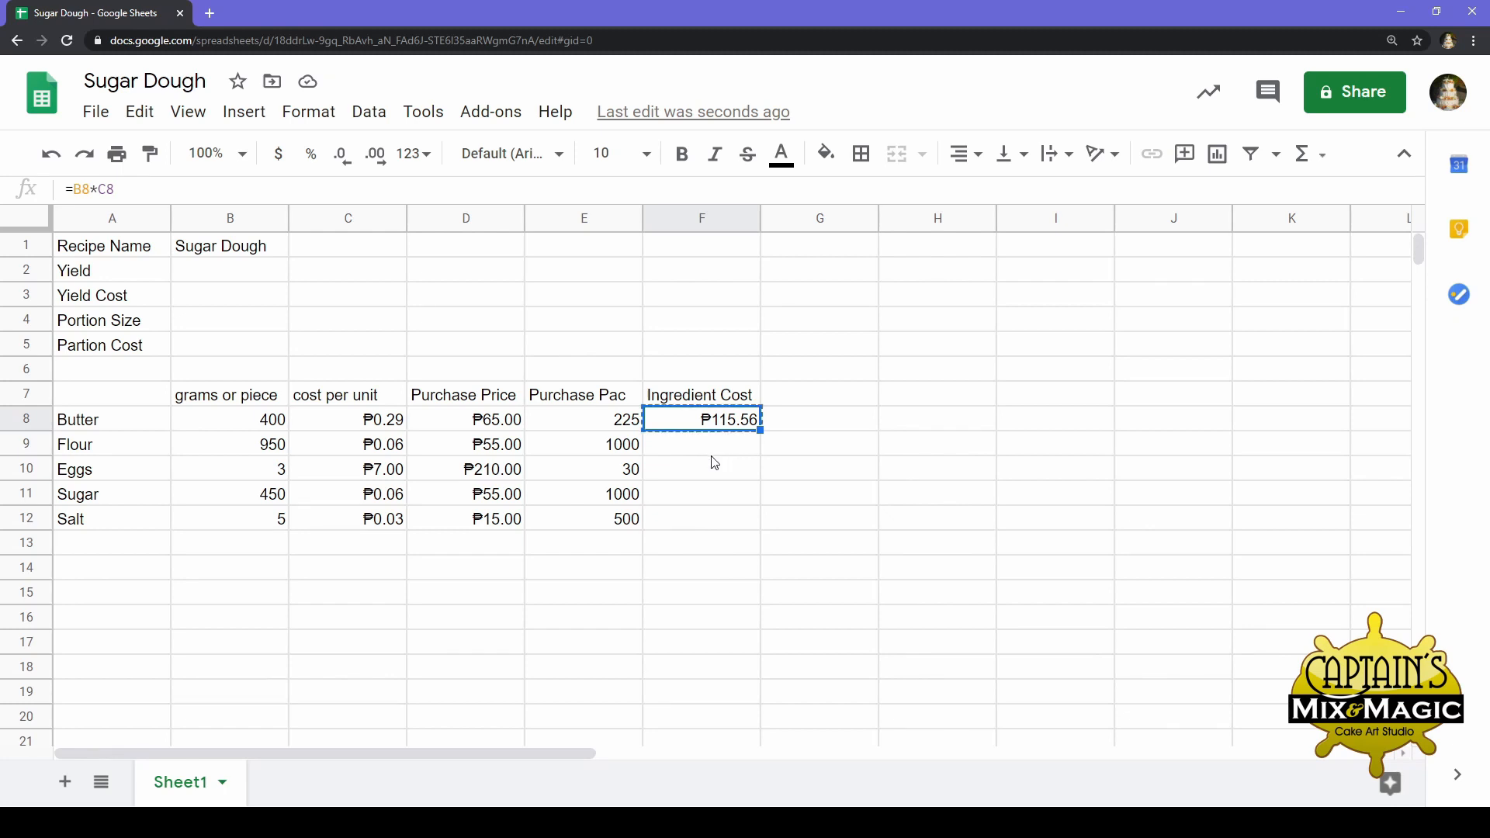
key(Down)
key(ctrl+v)
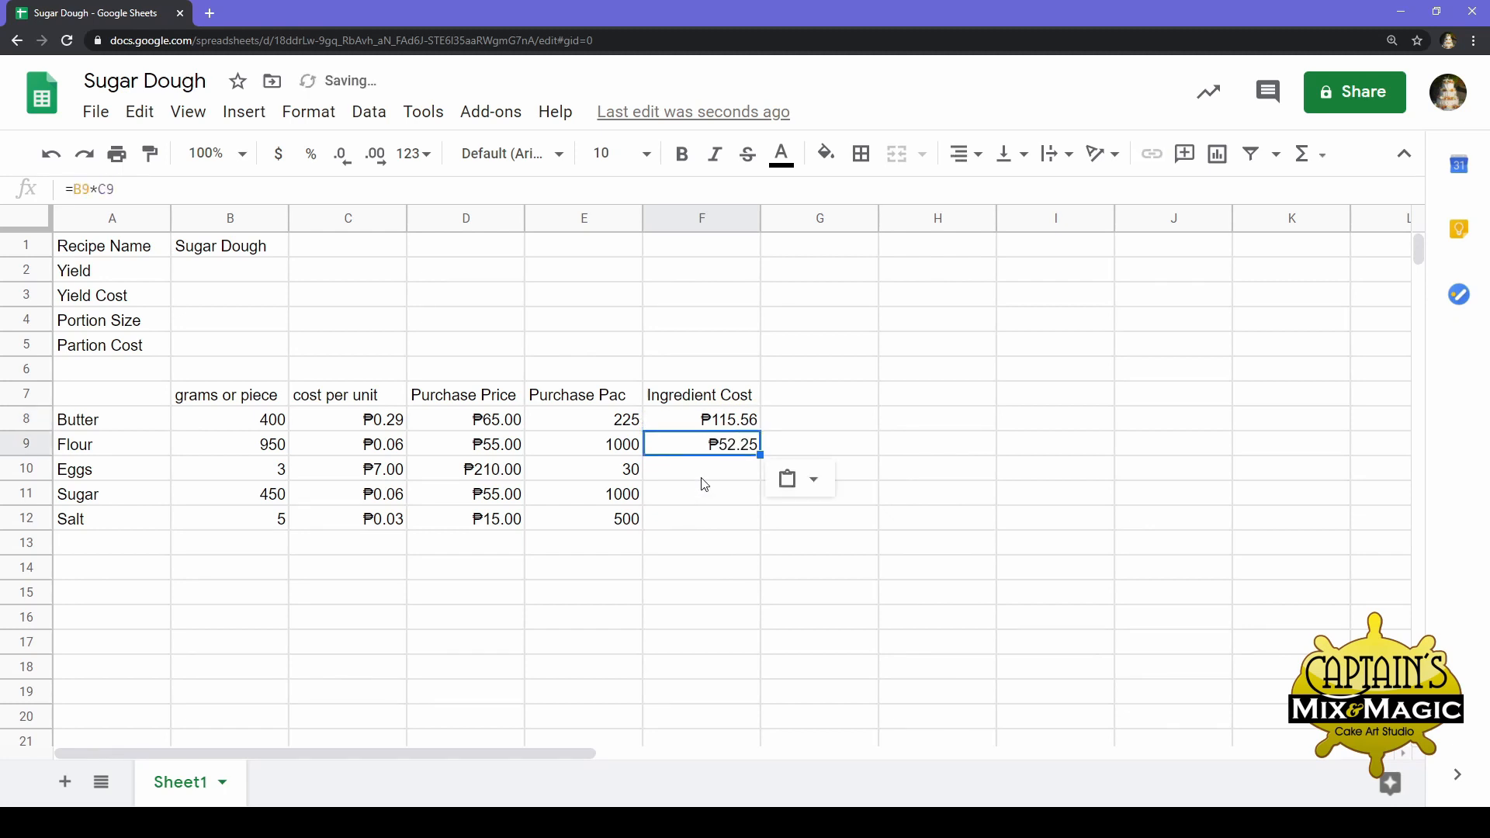
click(703, 471)
key(ctrl+v)
click(710, 500)
key(ctrl+v)
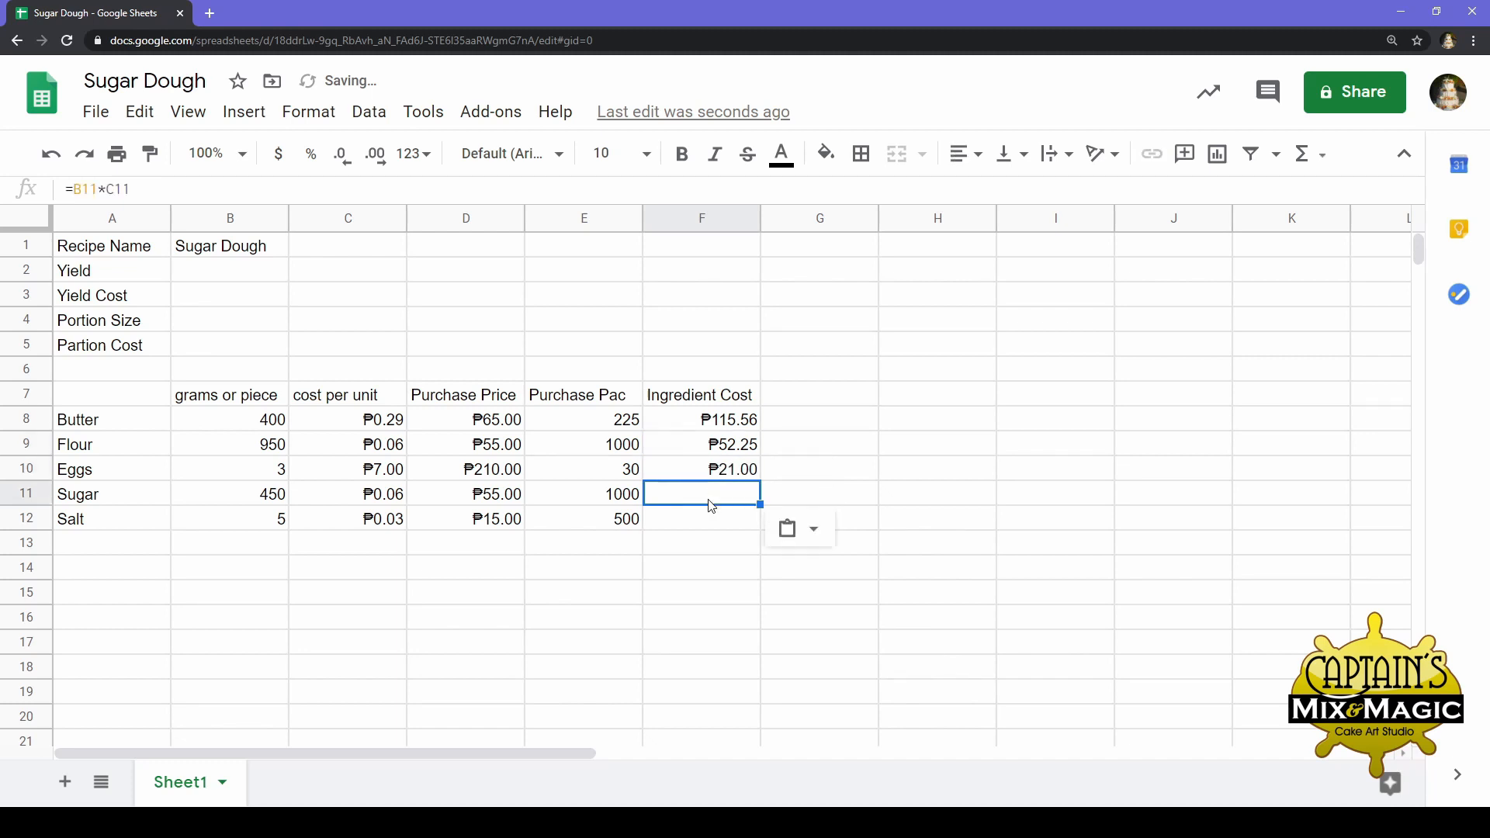
click(702, 525)
key(ctrl+v)
click(698, 549)
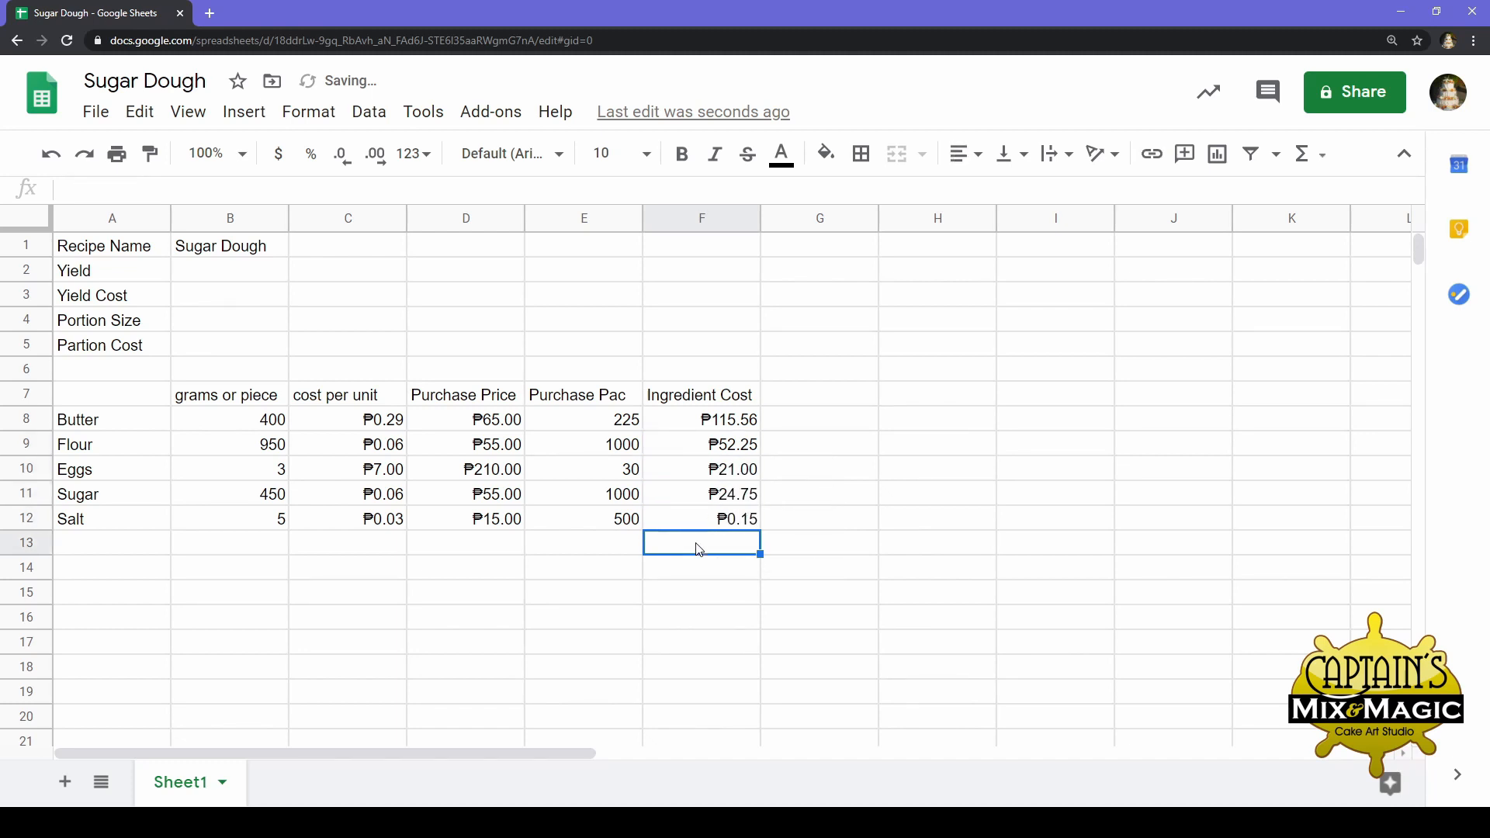
click(621, 576)
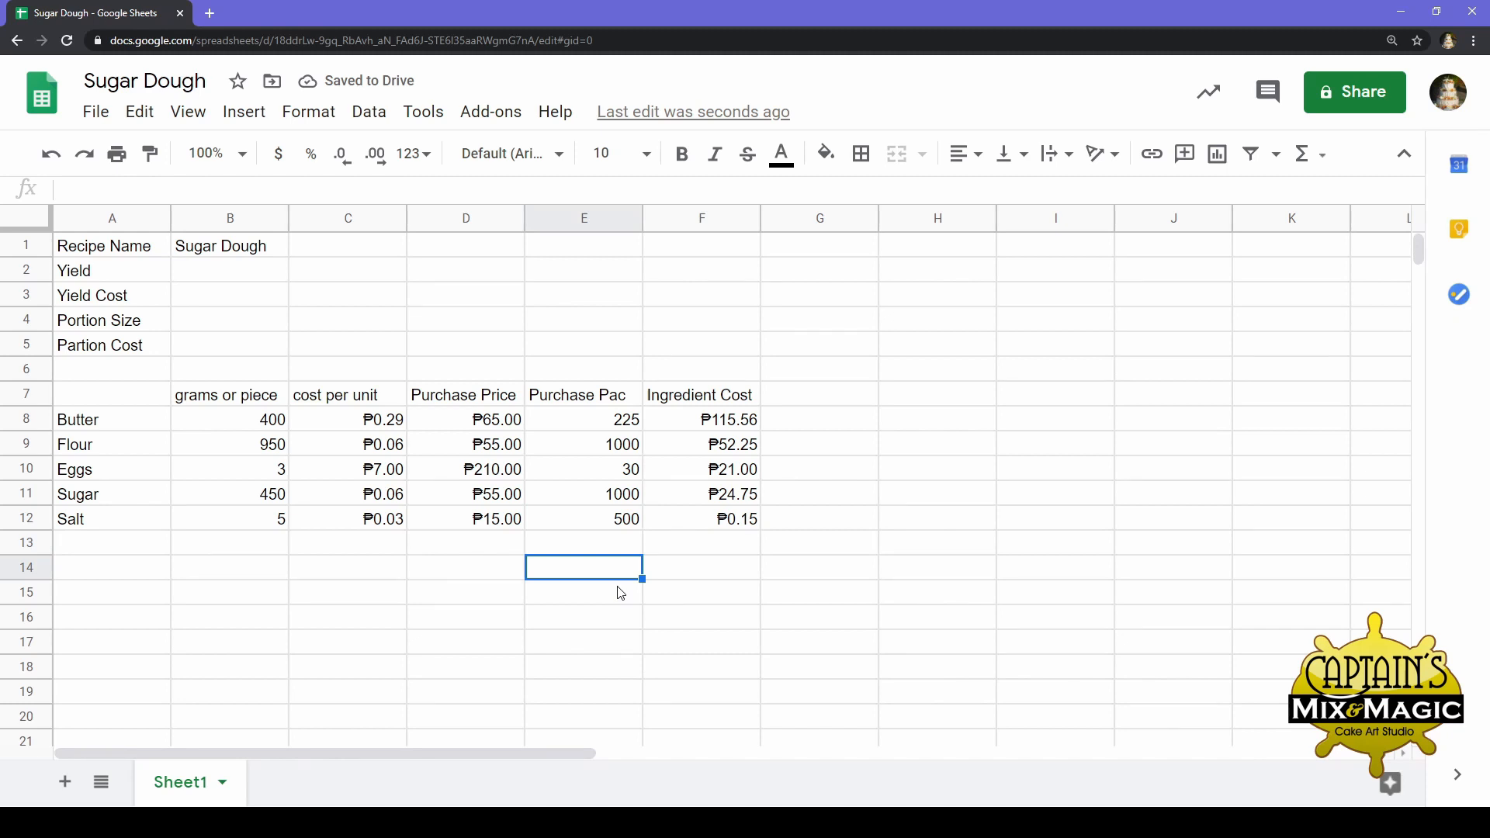
click(492, 543)
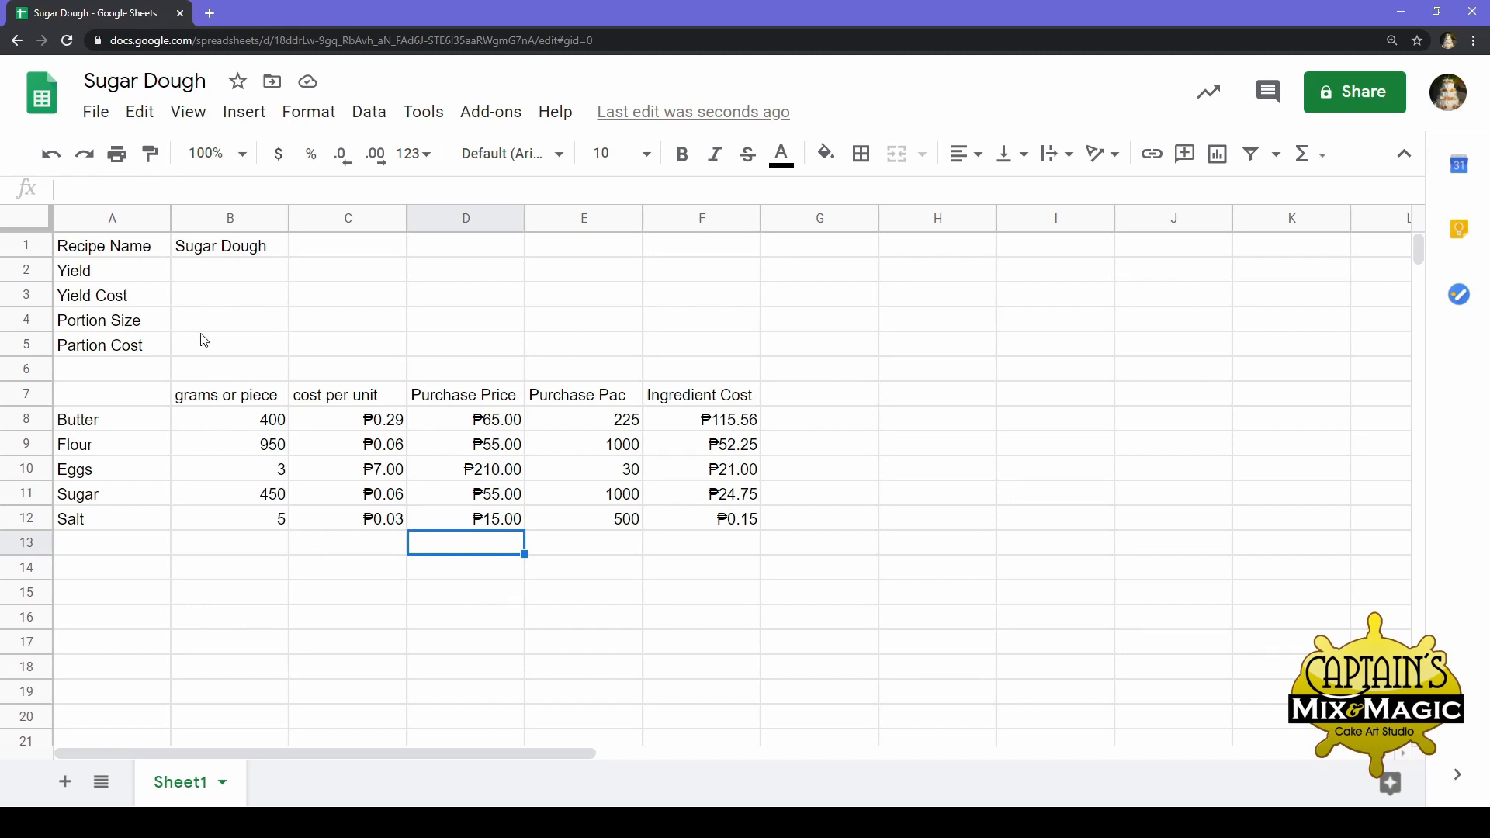
Examine the sum of the ingredient quantities in cells B8 to B12 as a basis for the yield
click(214, 287)
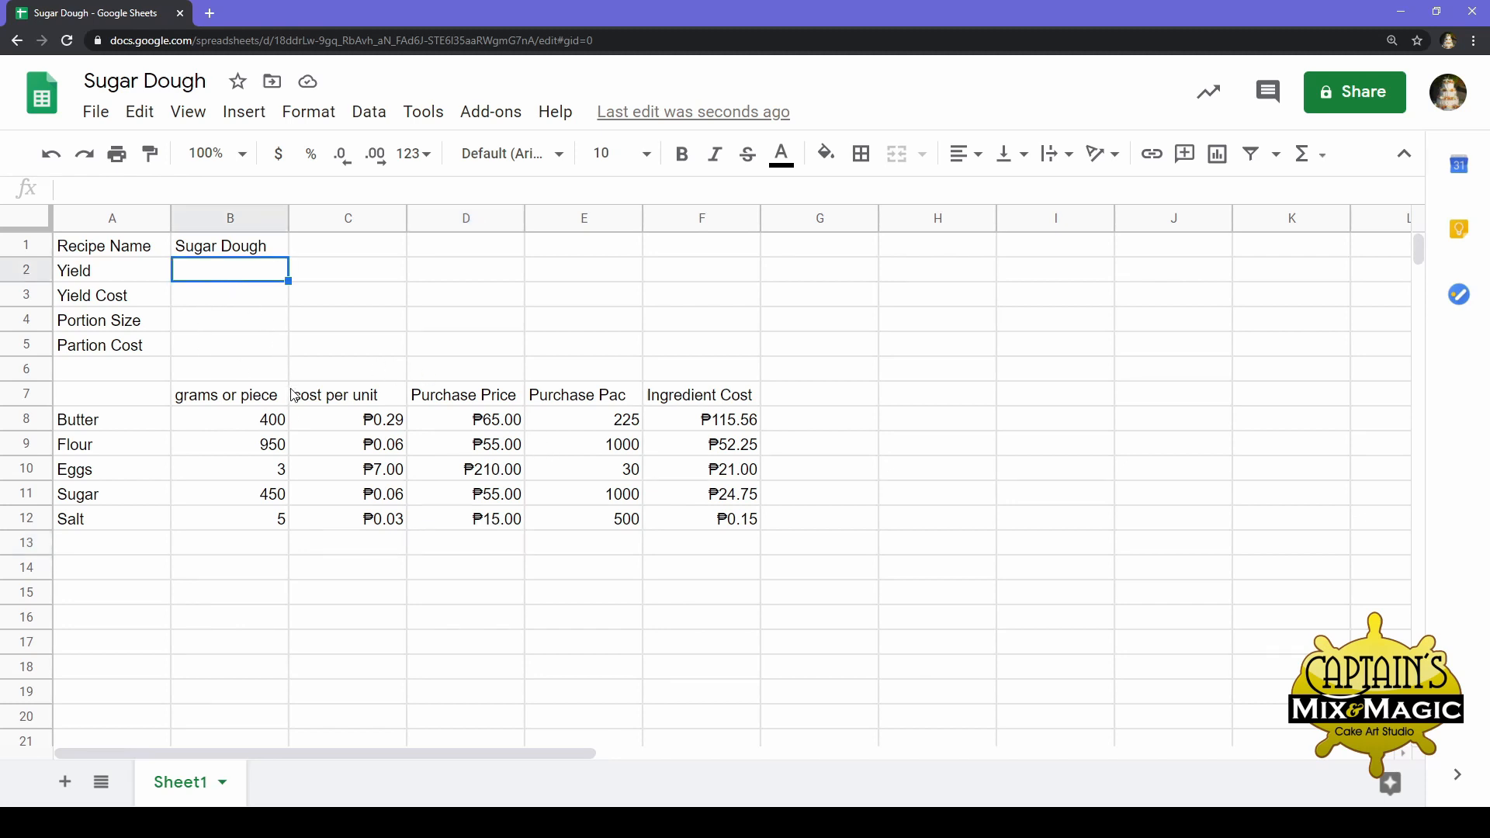
drag(279, 423, 256, 535)
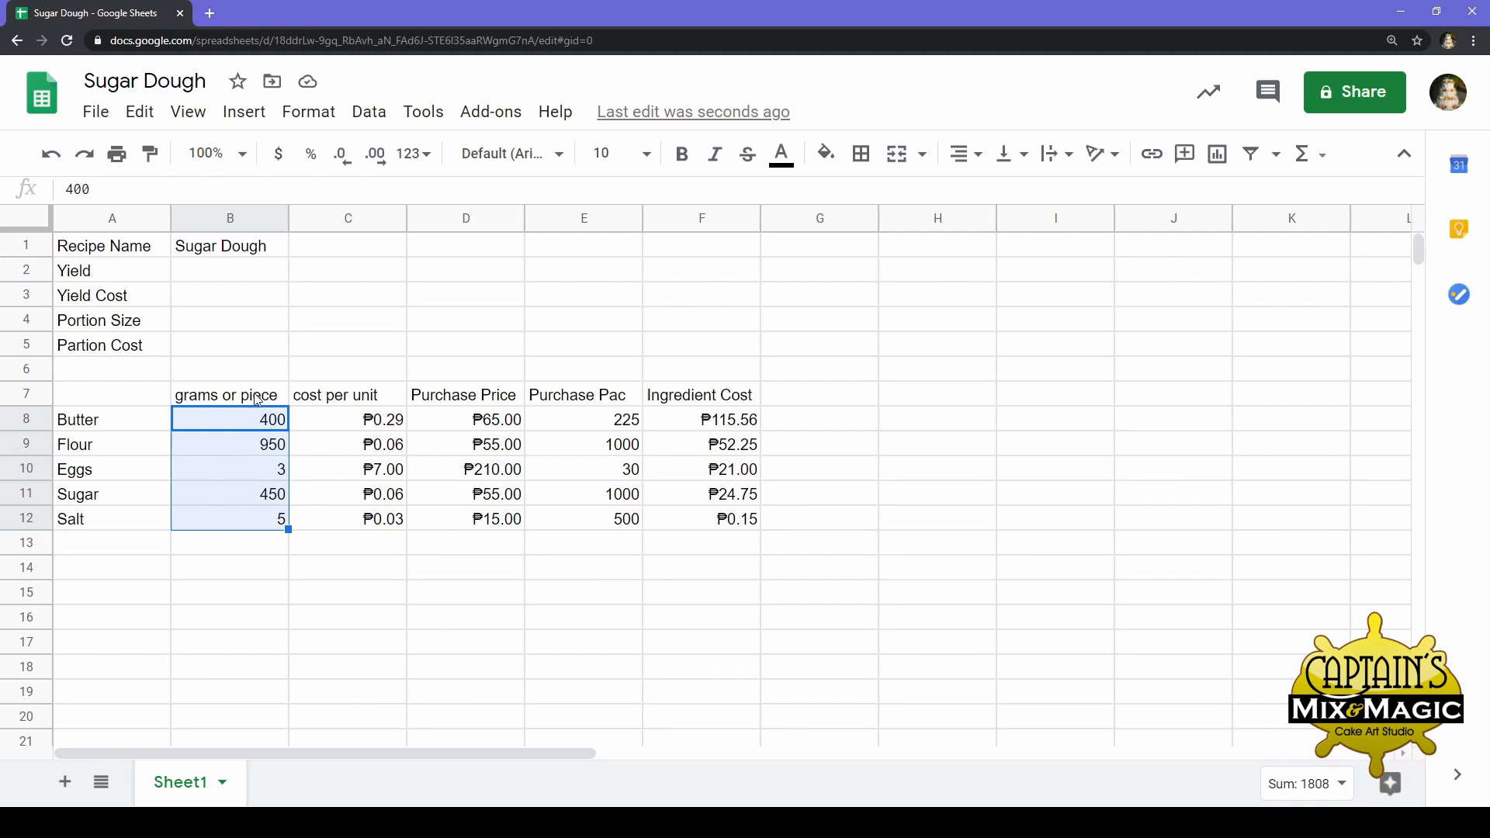
click(251, 477)
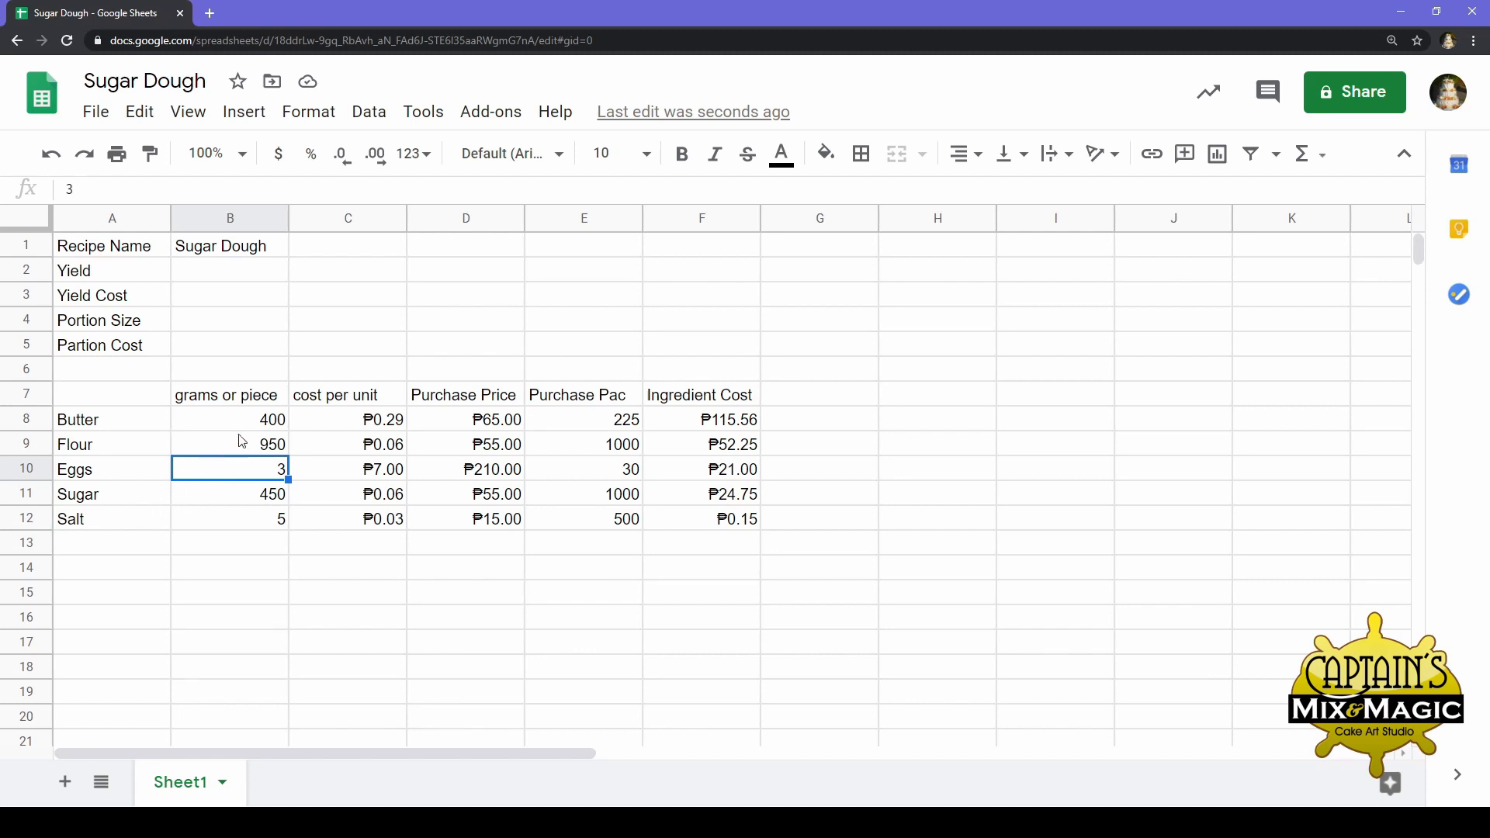
drag(240, 430, 260, 534)
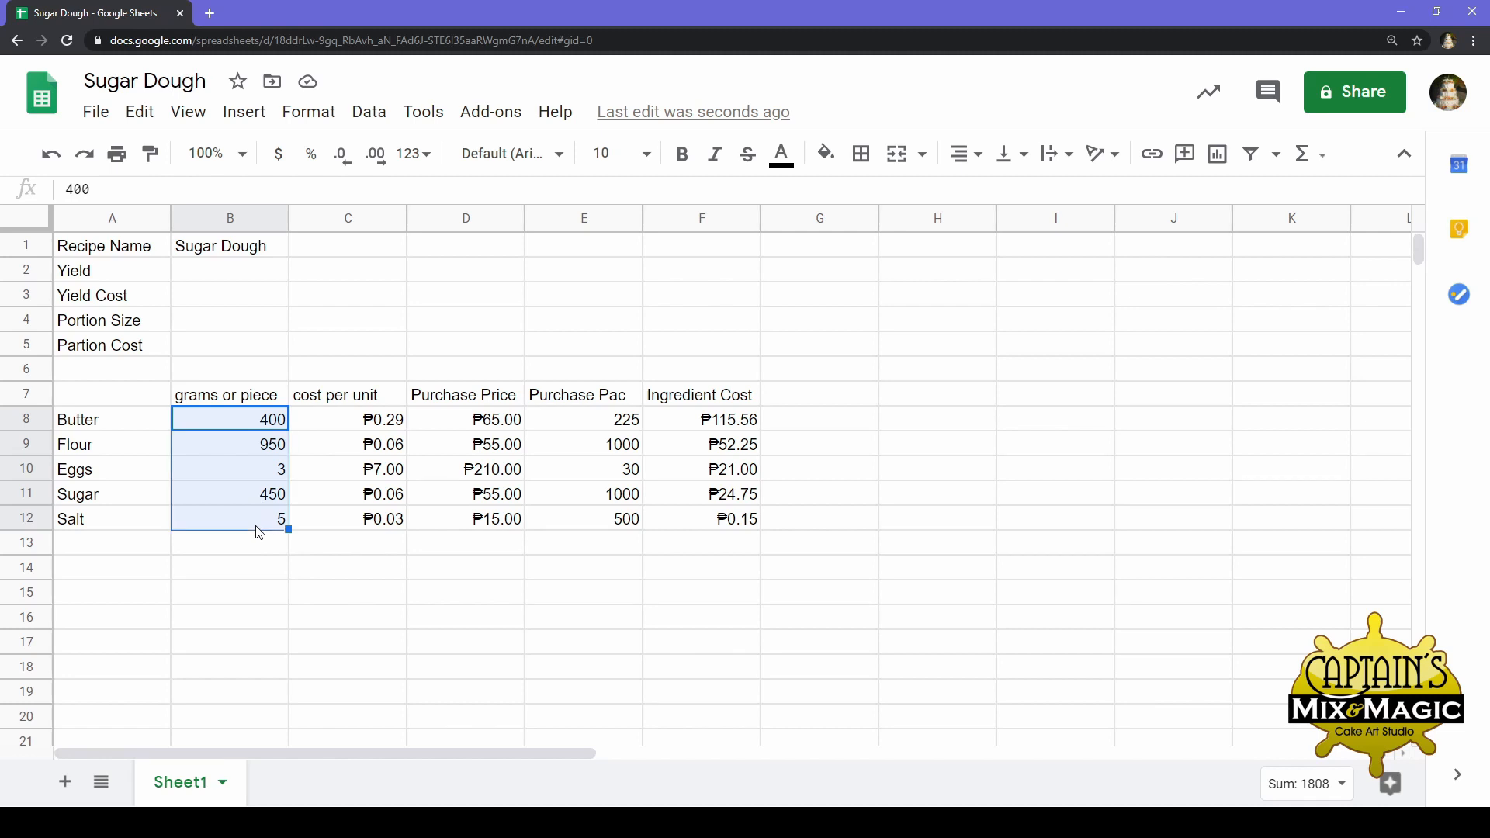
click(243, 469)
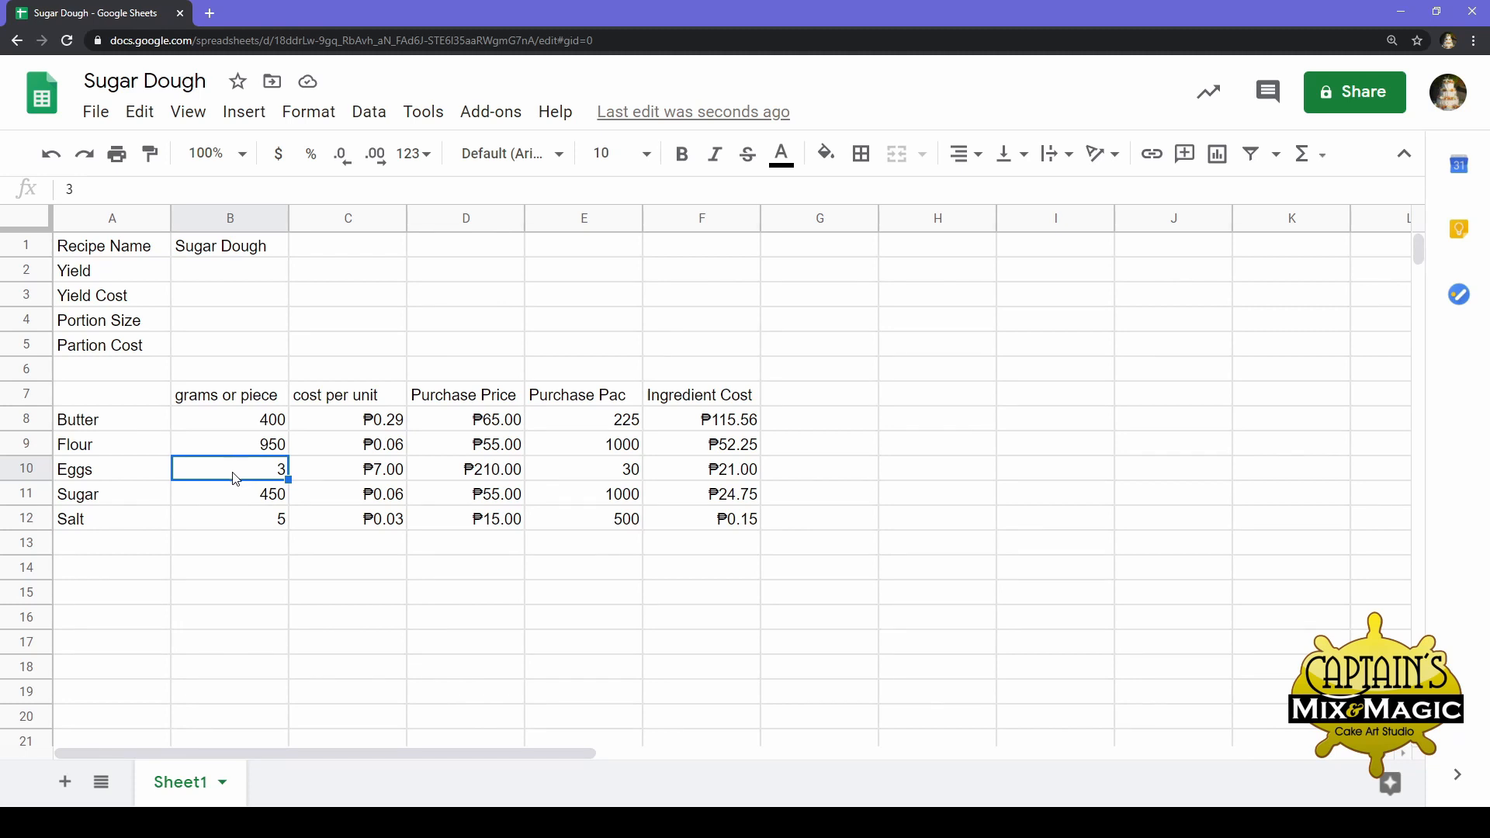
drag(238, 482, 243, 506)
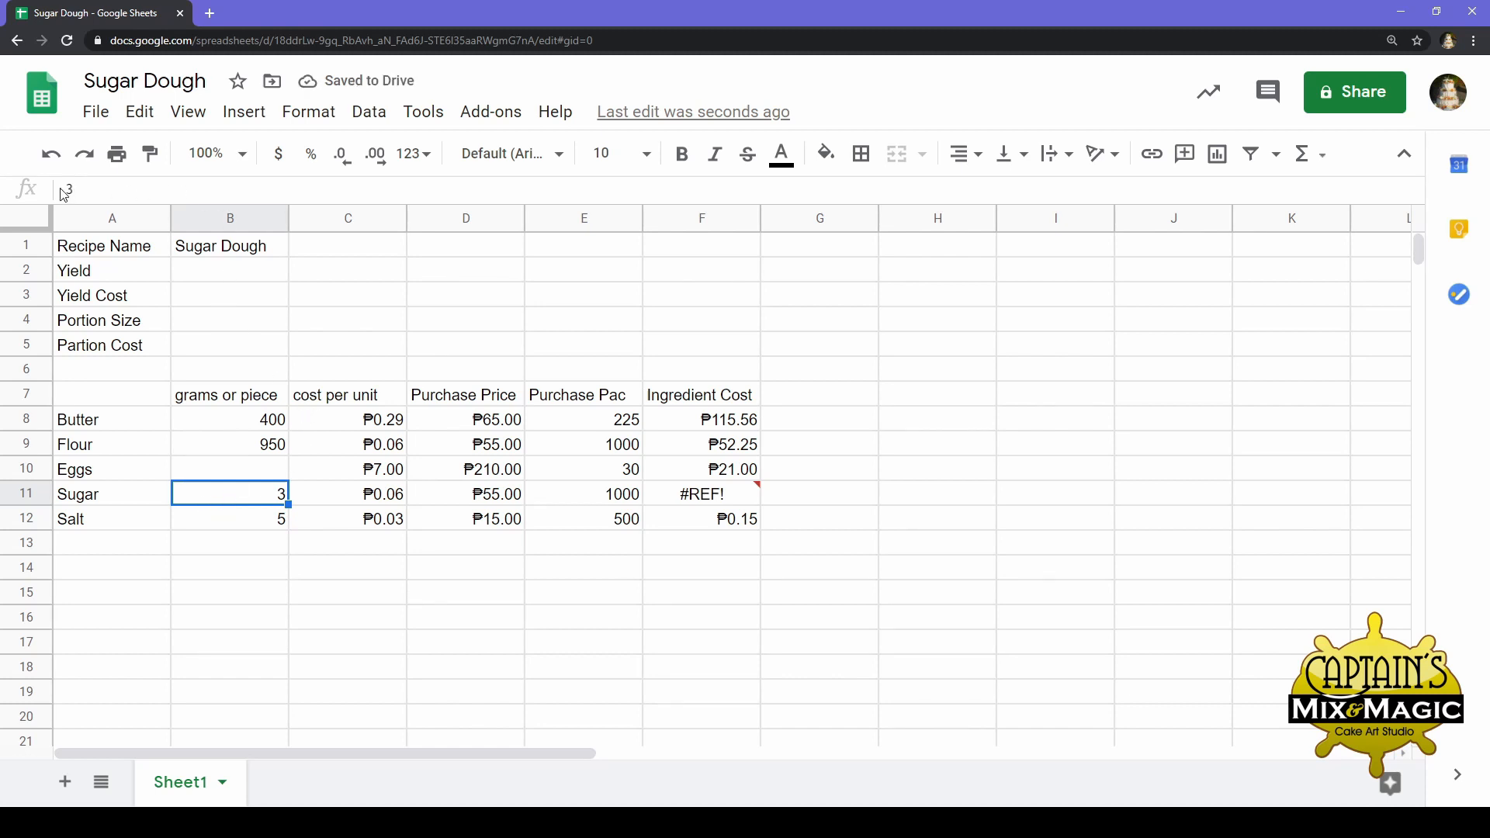
click(49, 159)
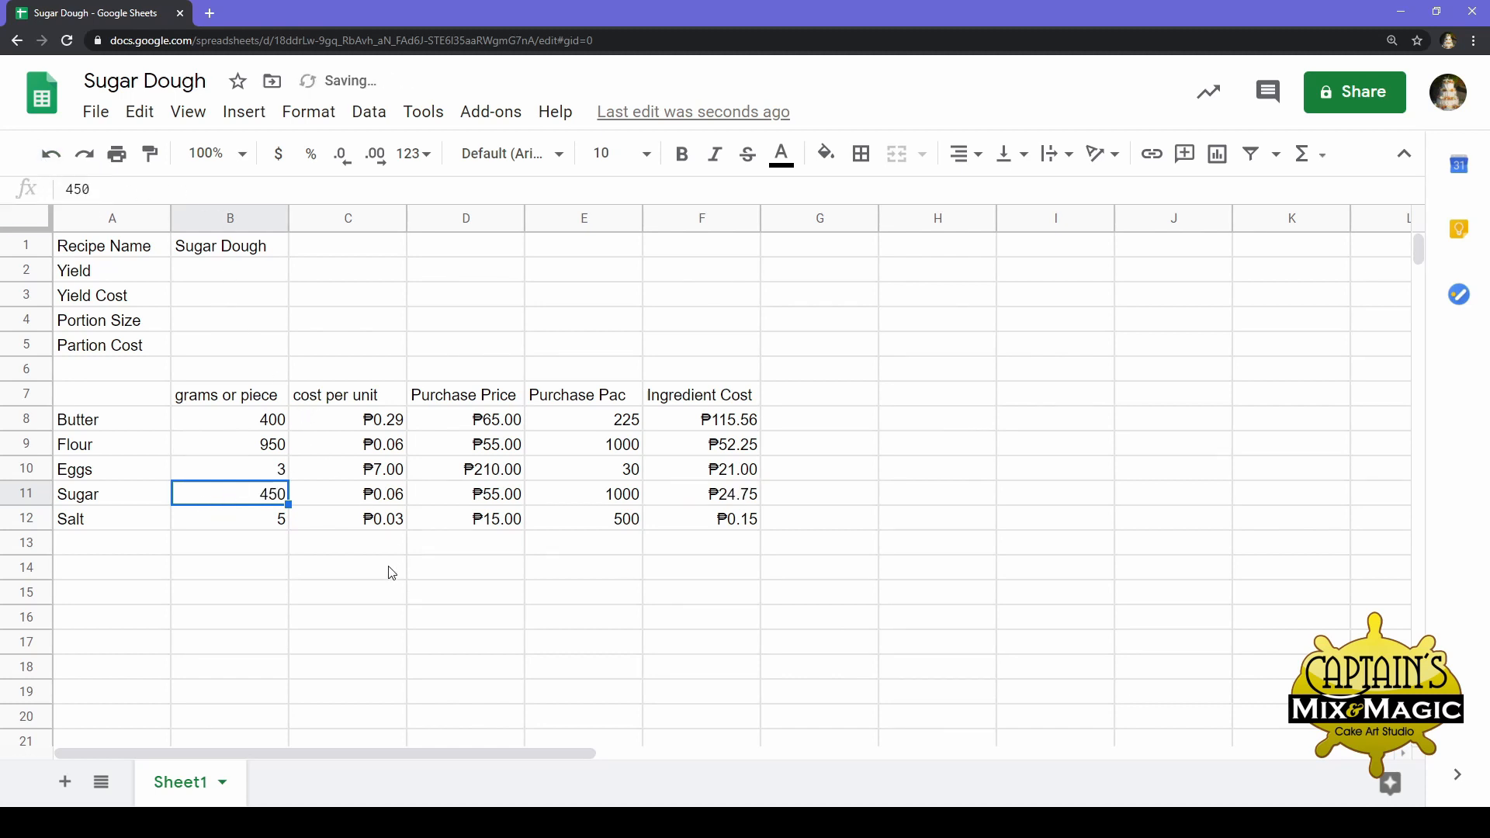
click(366, 575)
Review the Eggs quantity in cell B10, which is counted in pieces rather than grams
click(285, 476)
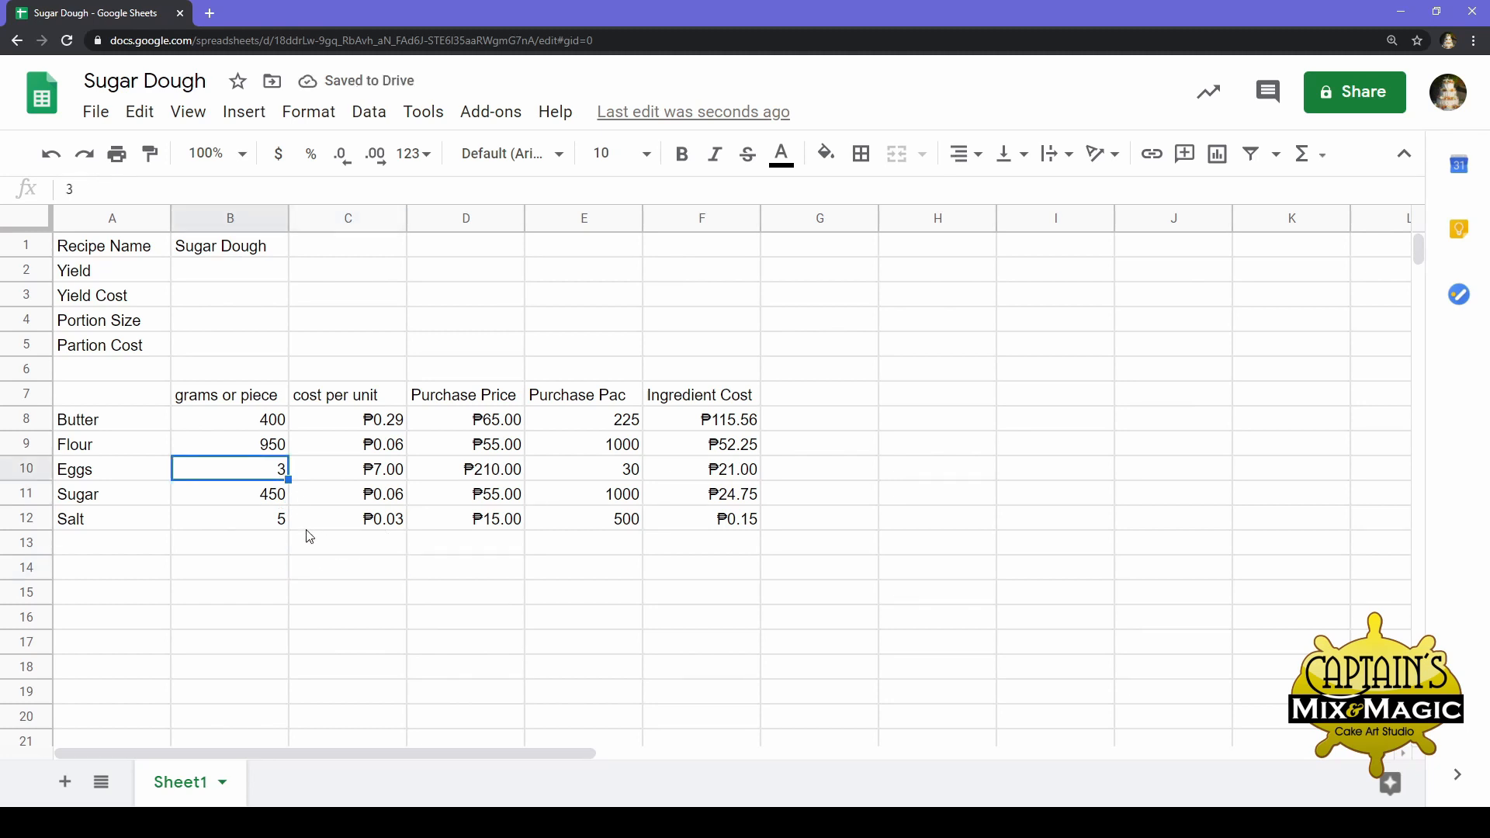
click(281, 565)
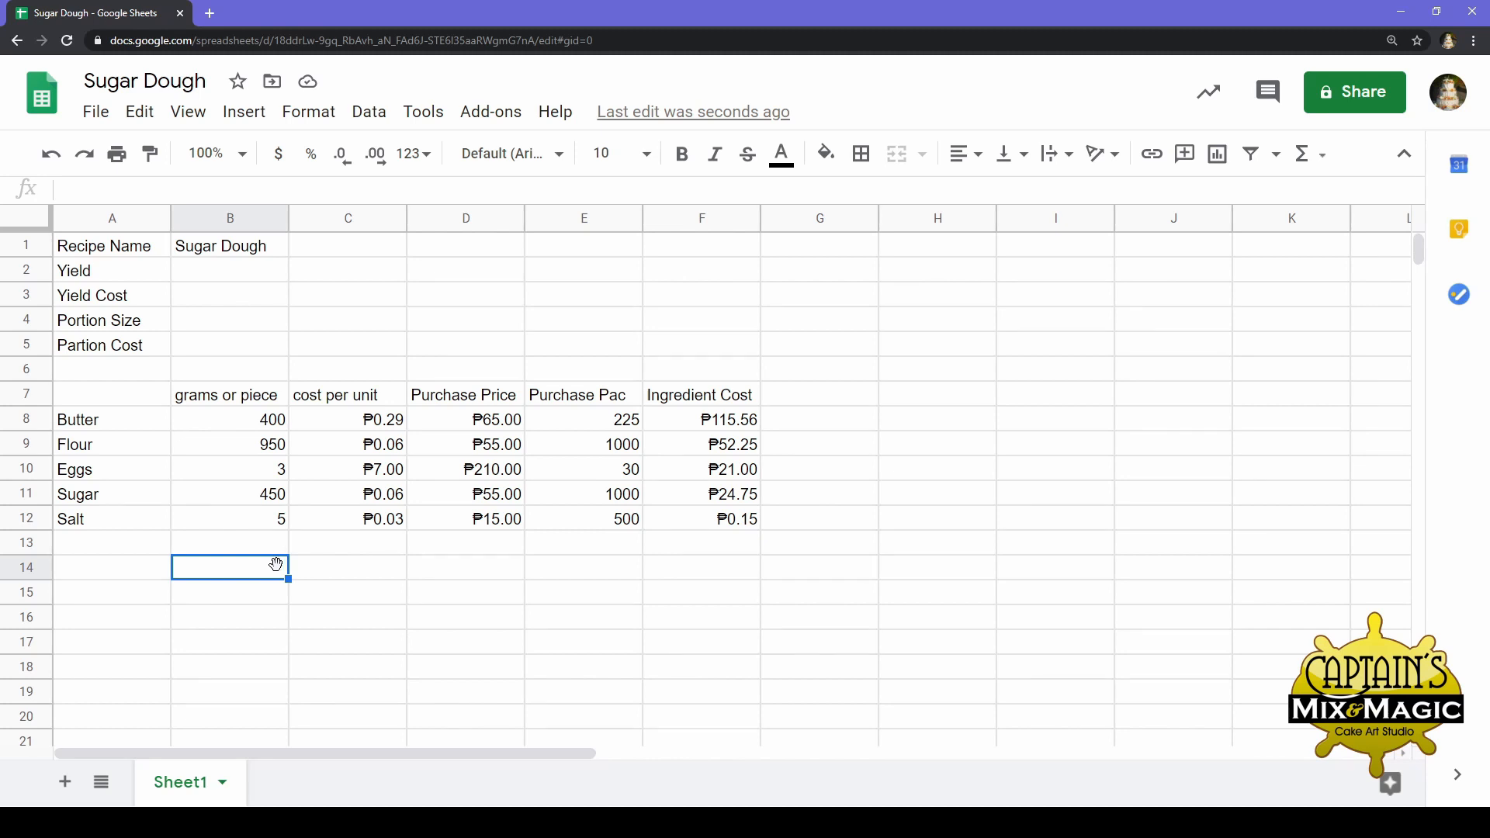
click(267, 473)
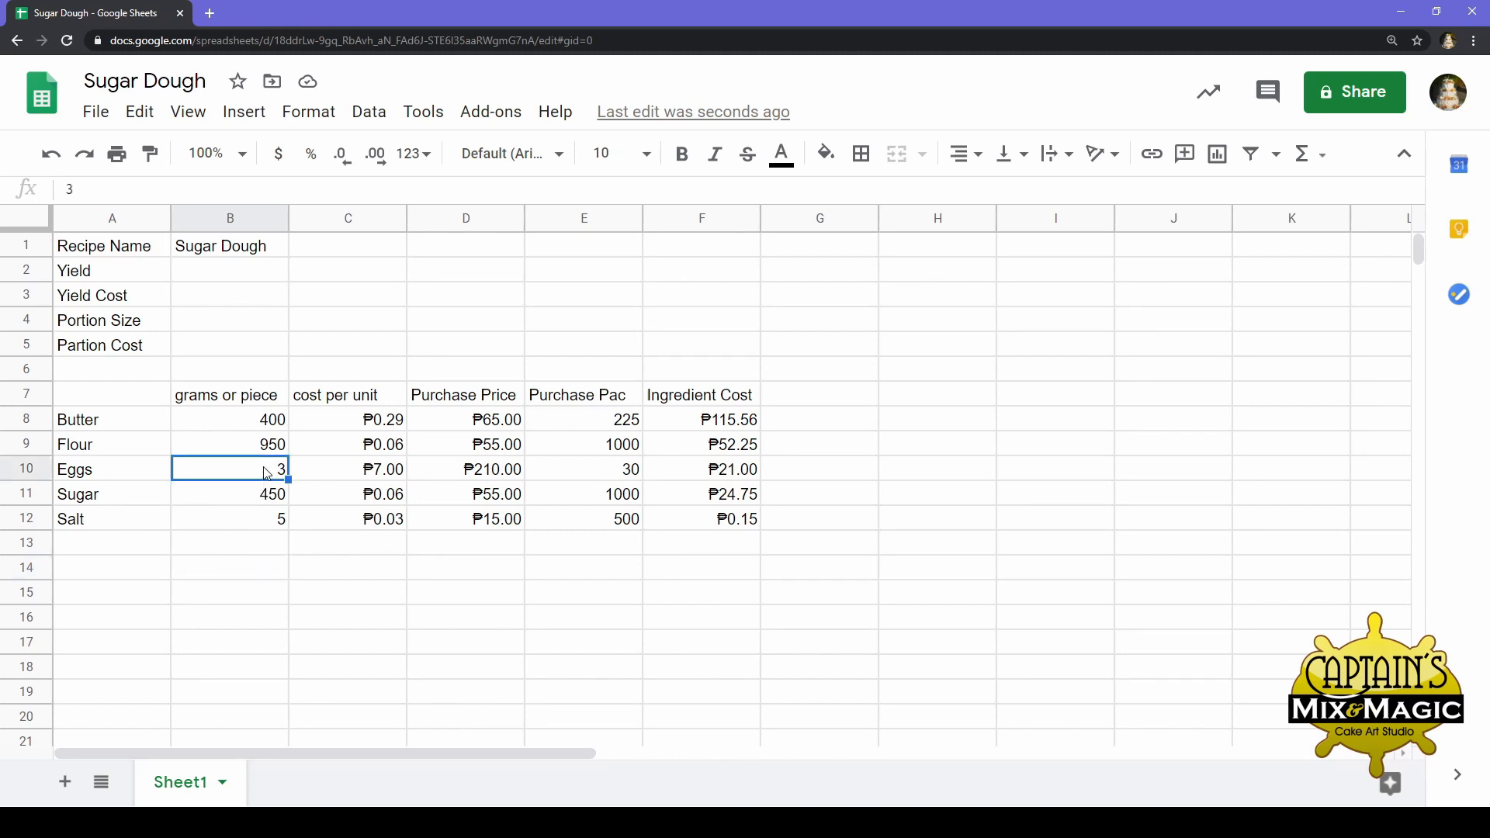
click(281, 555)
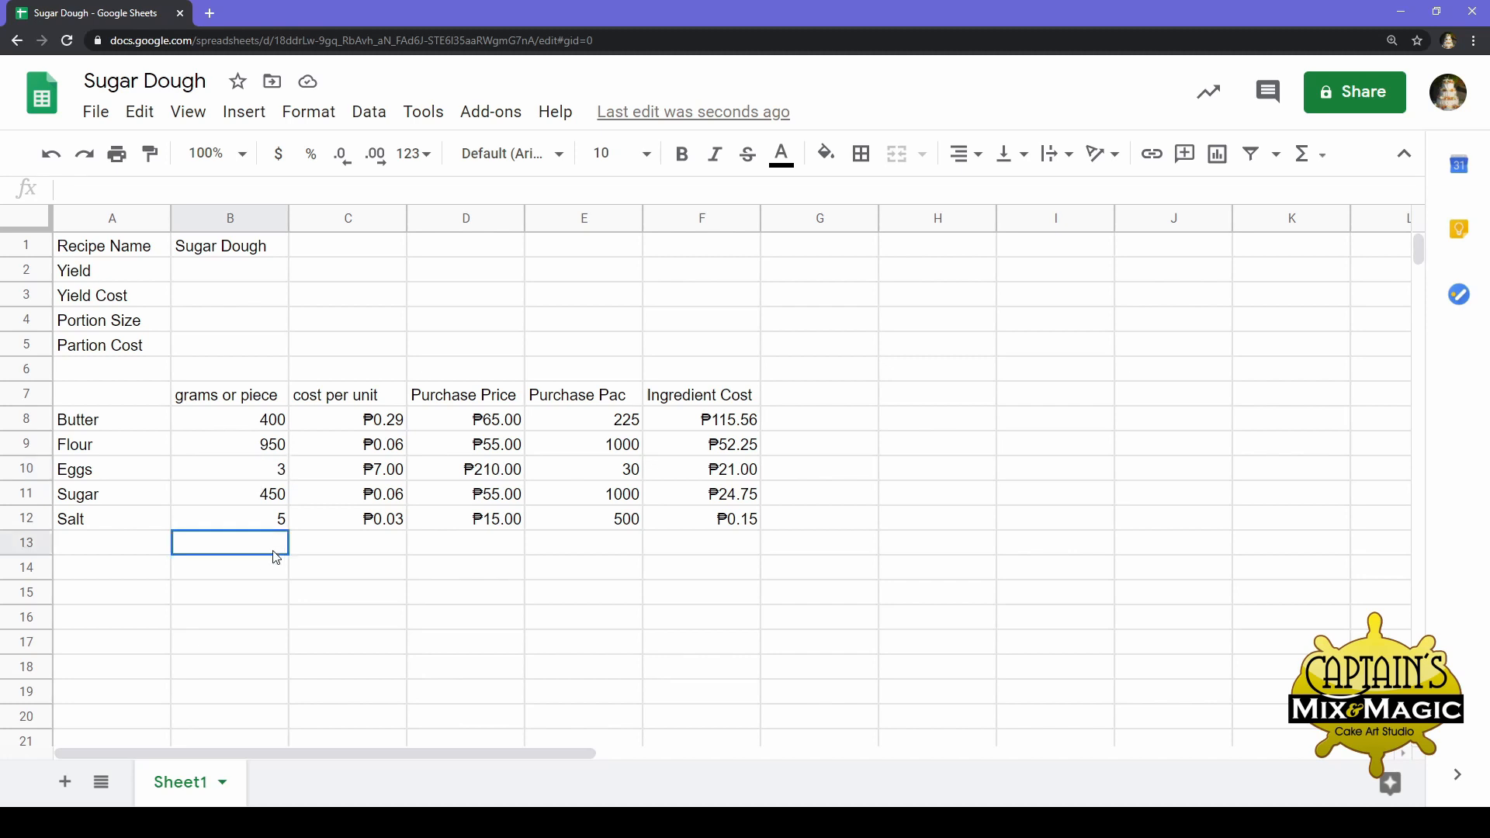
click(281, 483)
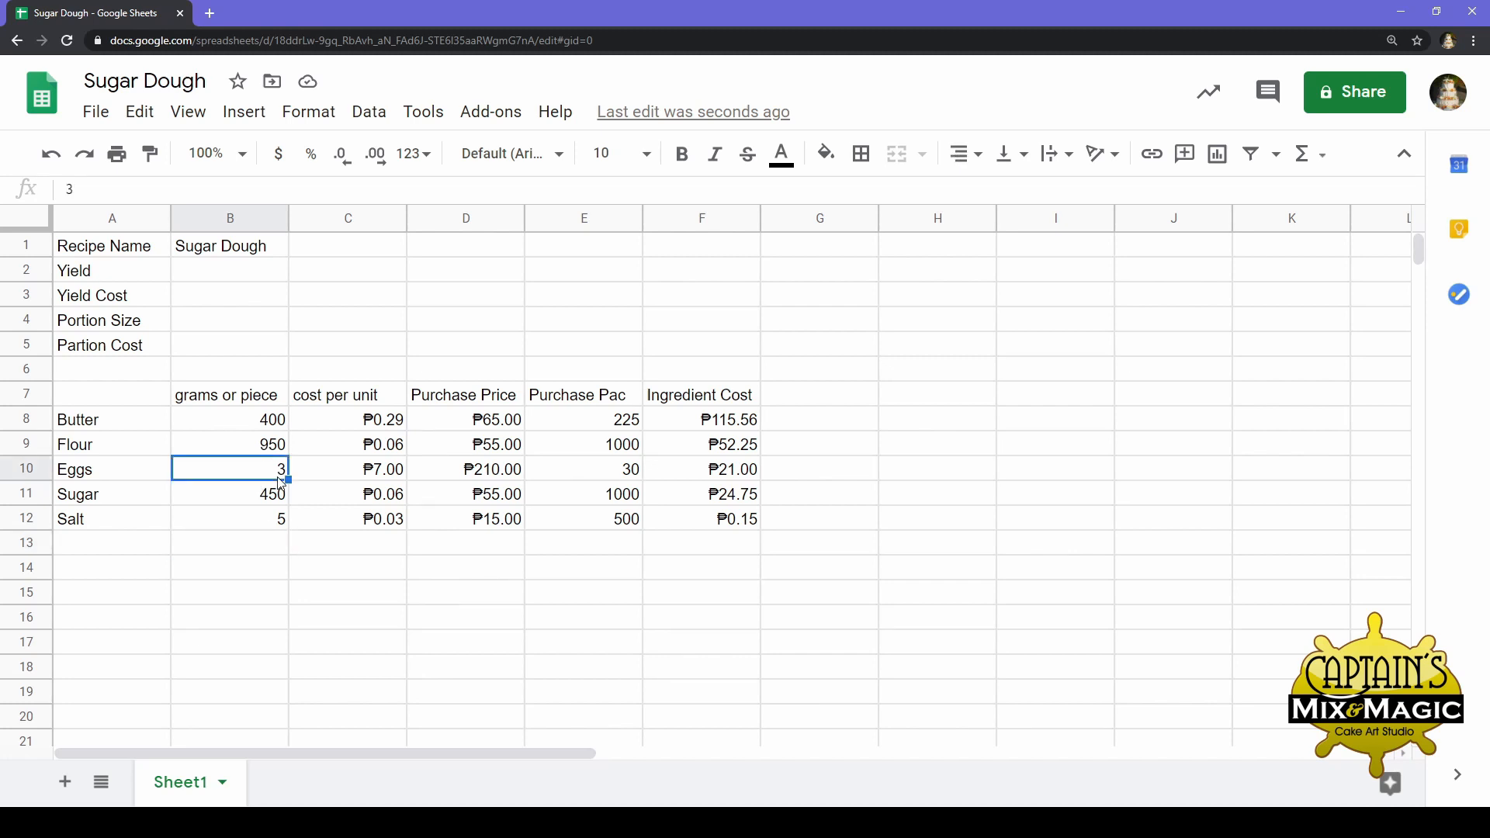
Set the Eggs quantity in cell B10 to 95
text(9)
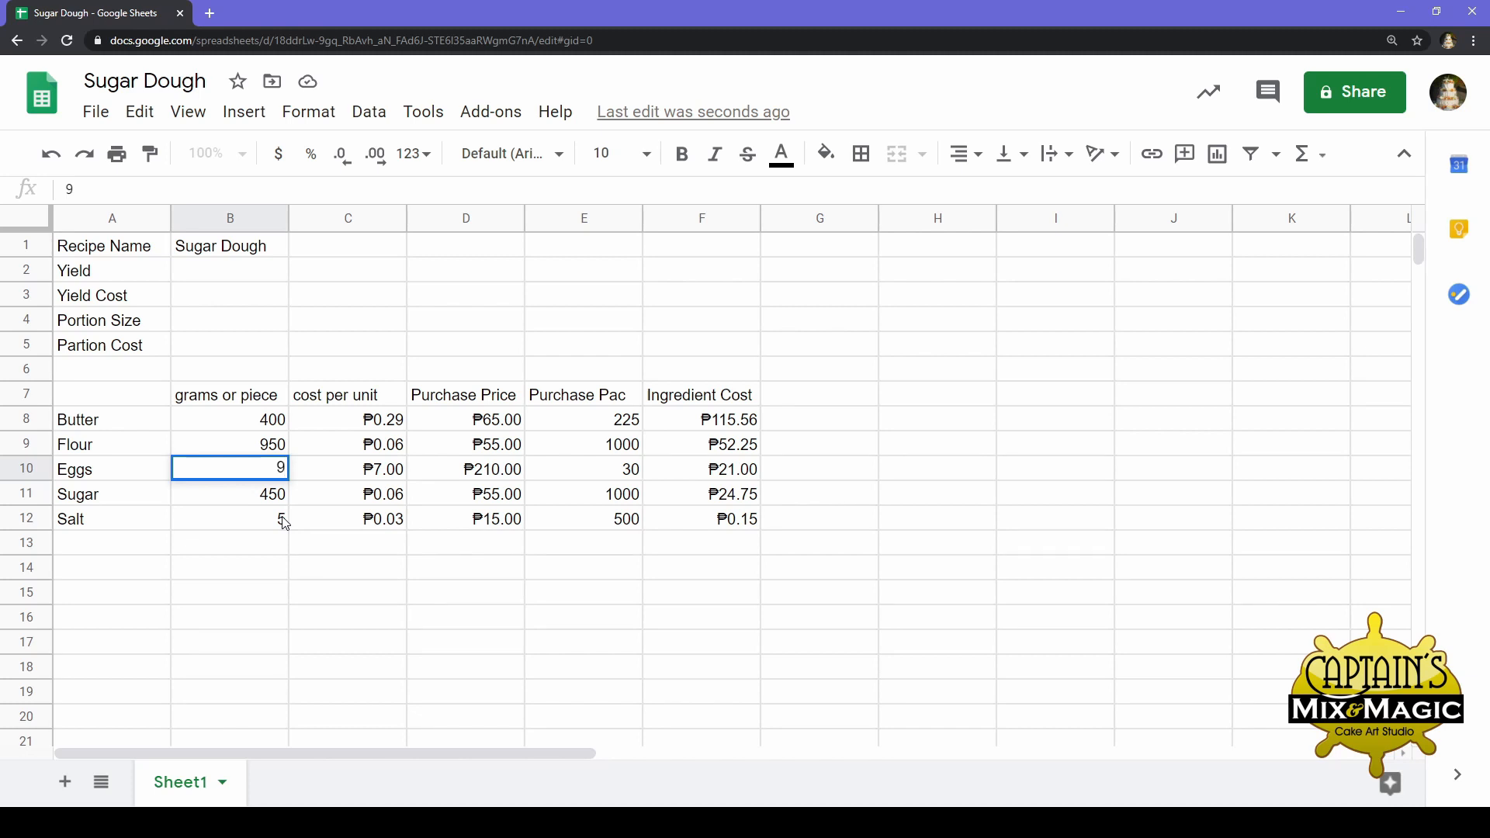
text(5)
key(Up)
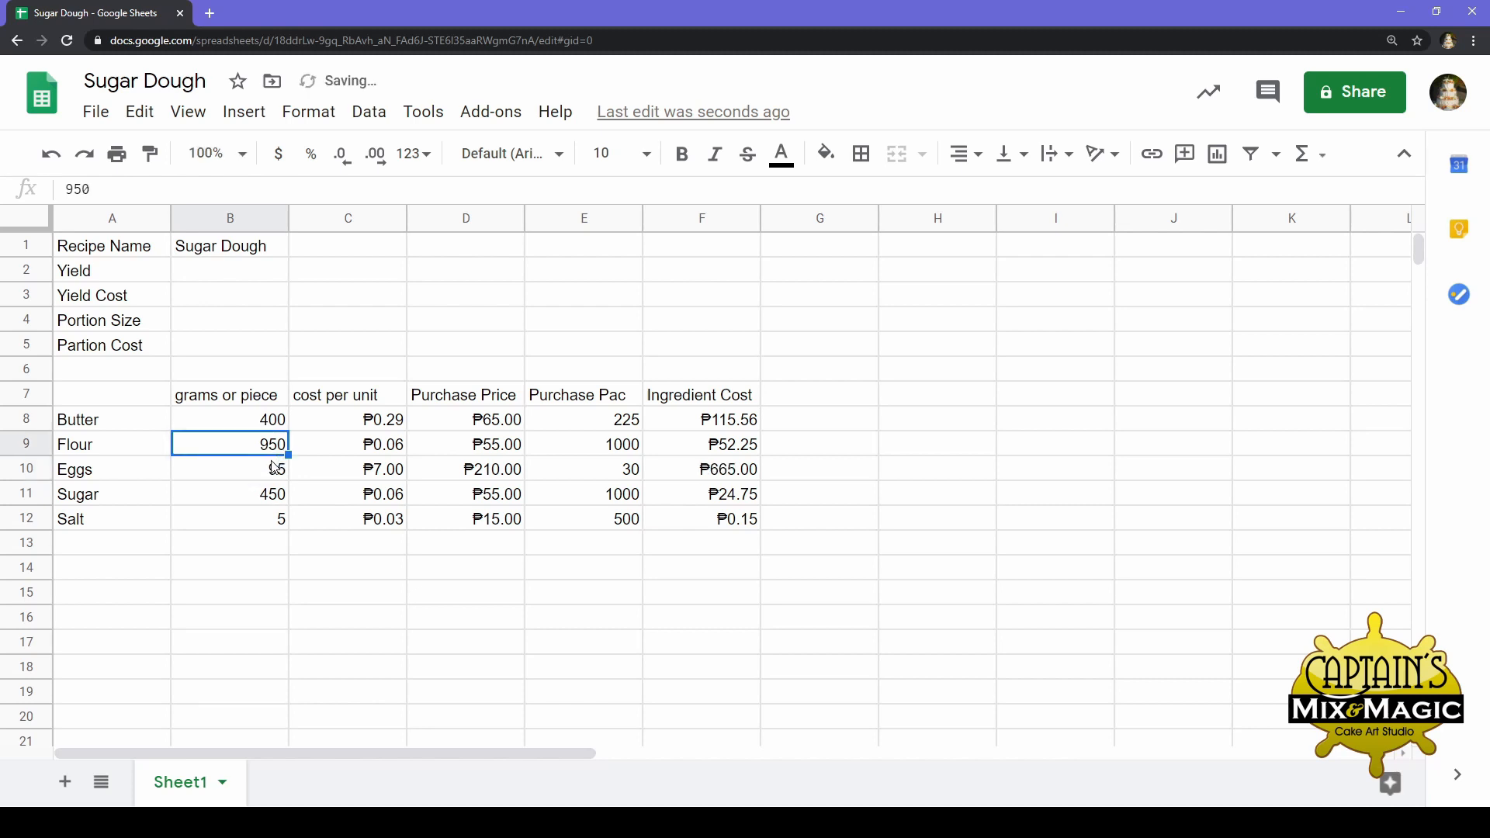
drag(273, 457, 275, 479)
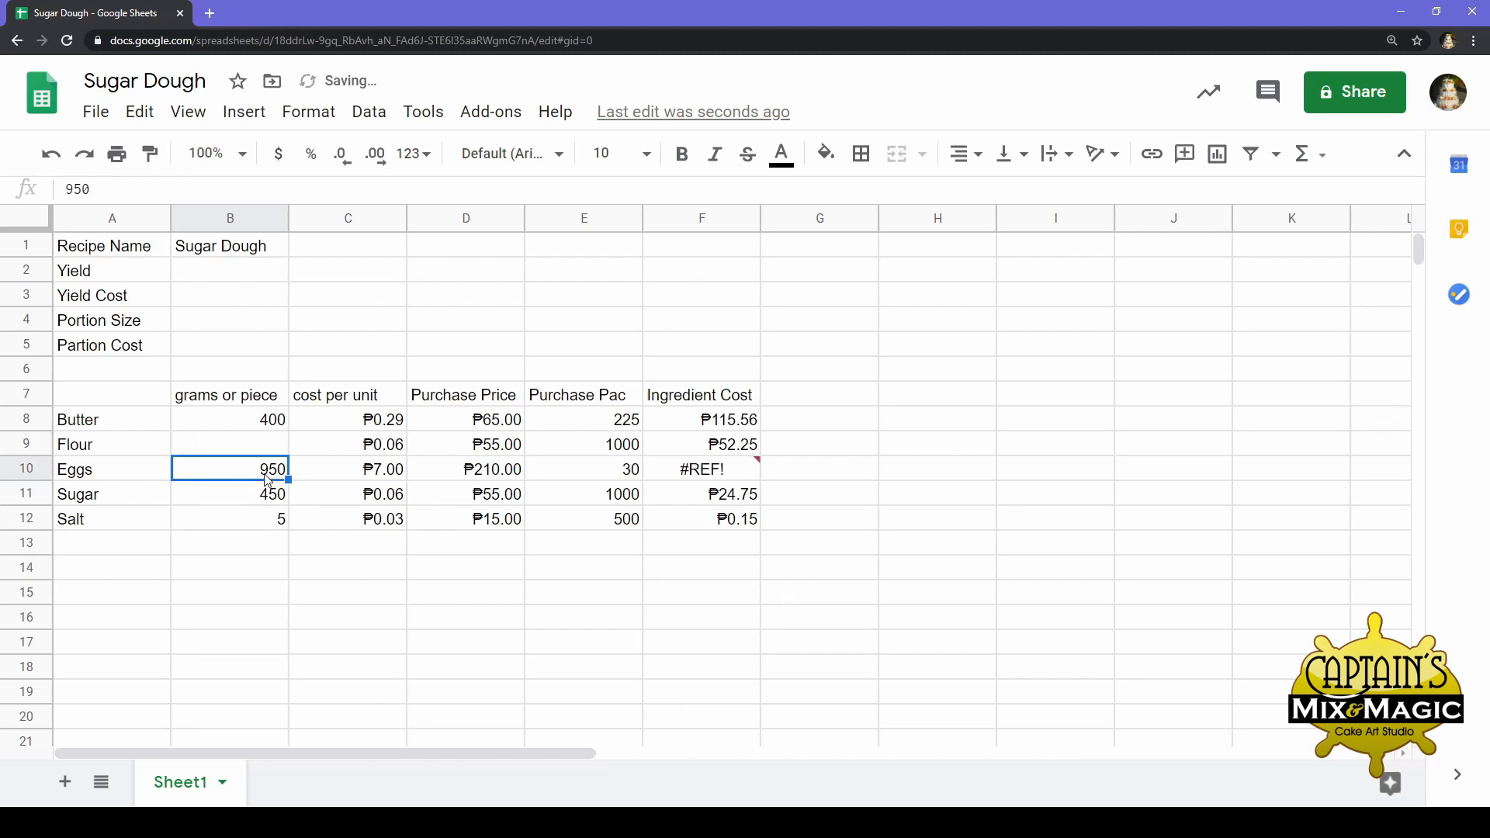
click(49, 155)
click(204, 577)
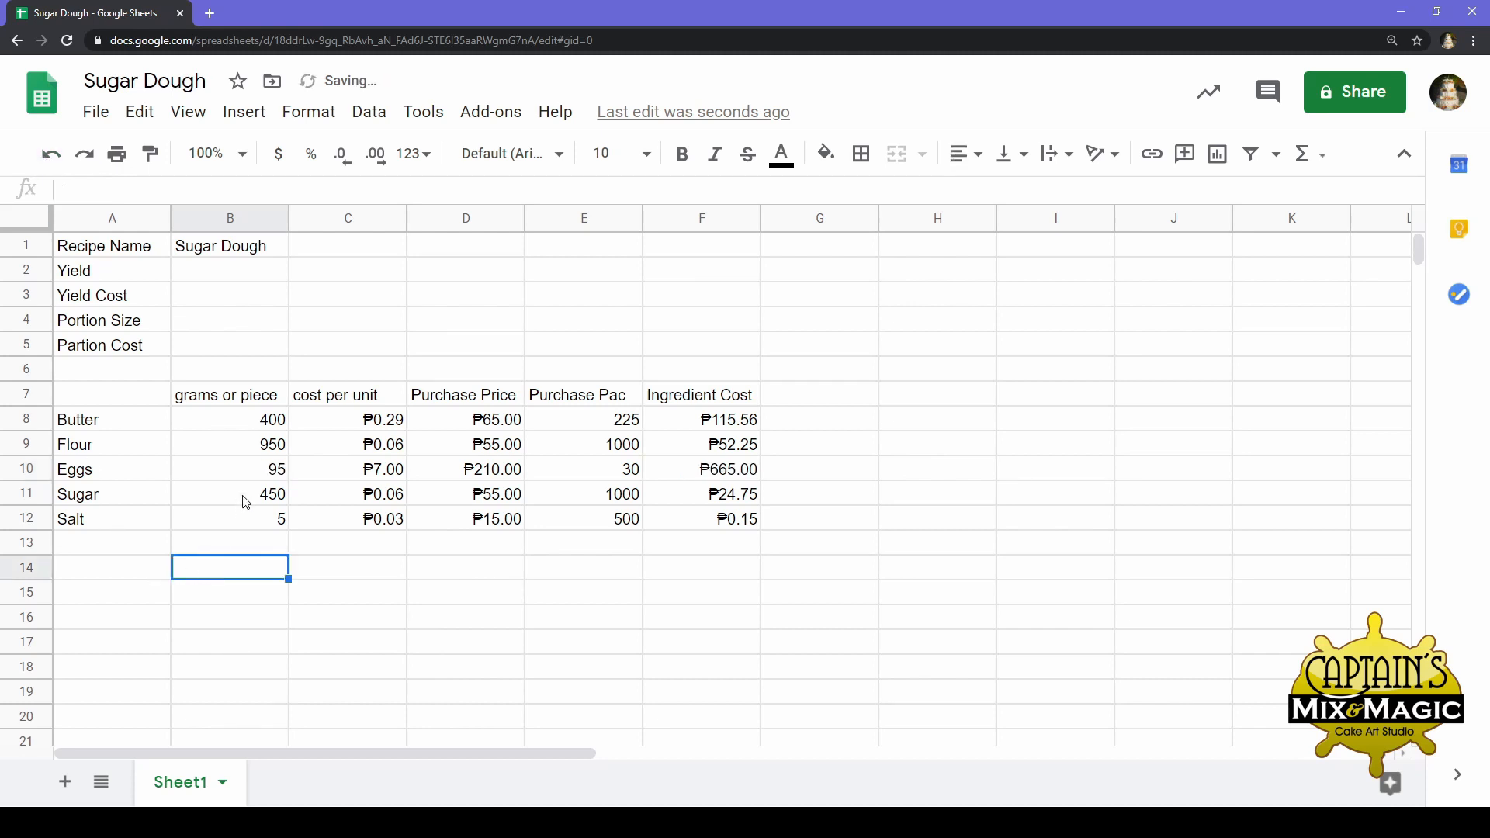
Turn the Eggs quantity in cell B10 into the formula =95*3 to express three eggs in grams
click(240, 464)
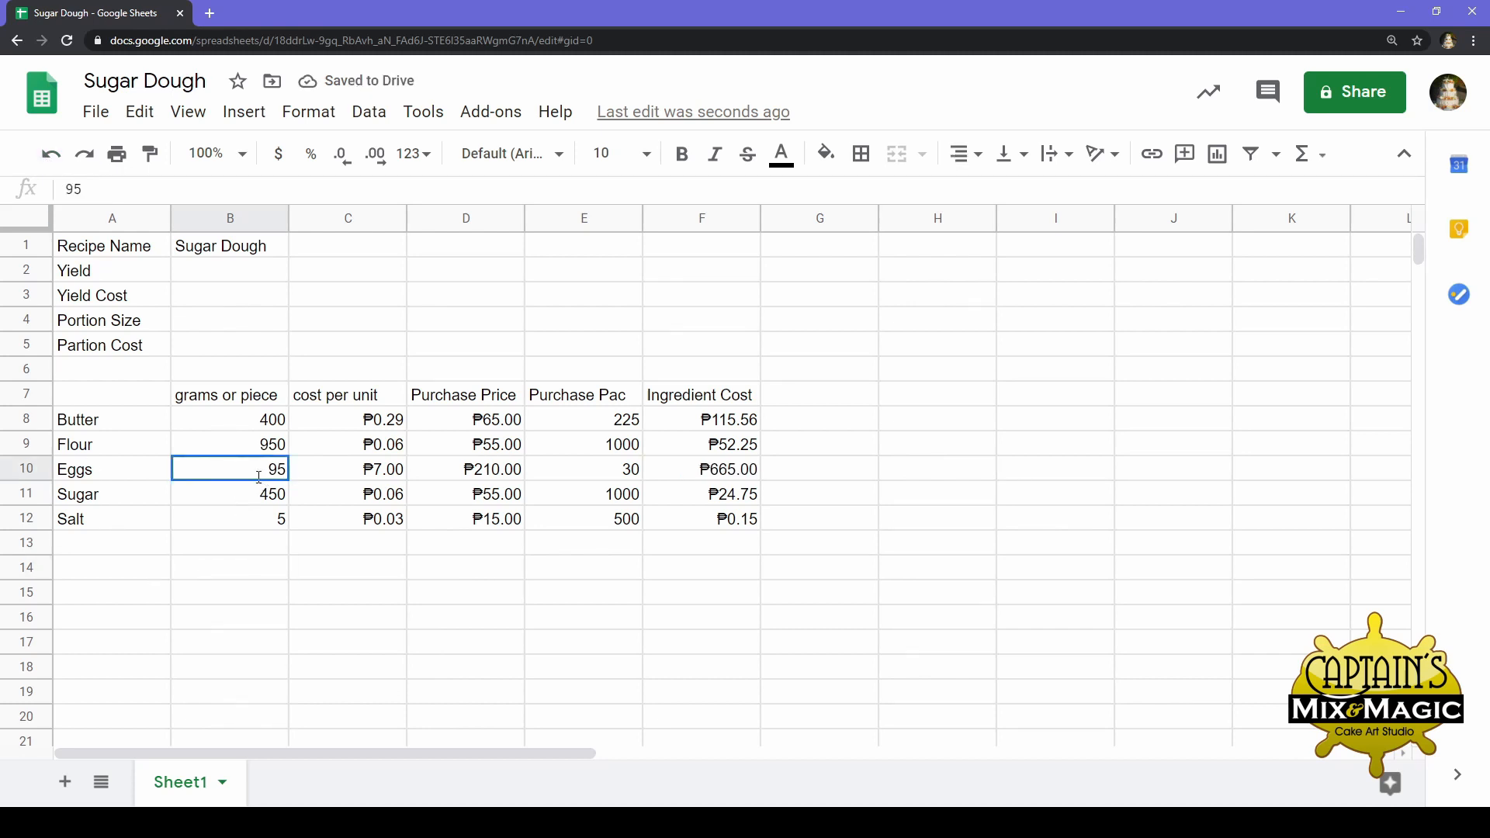
double_click(265, 472)
key(Home)
text(=)
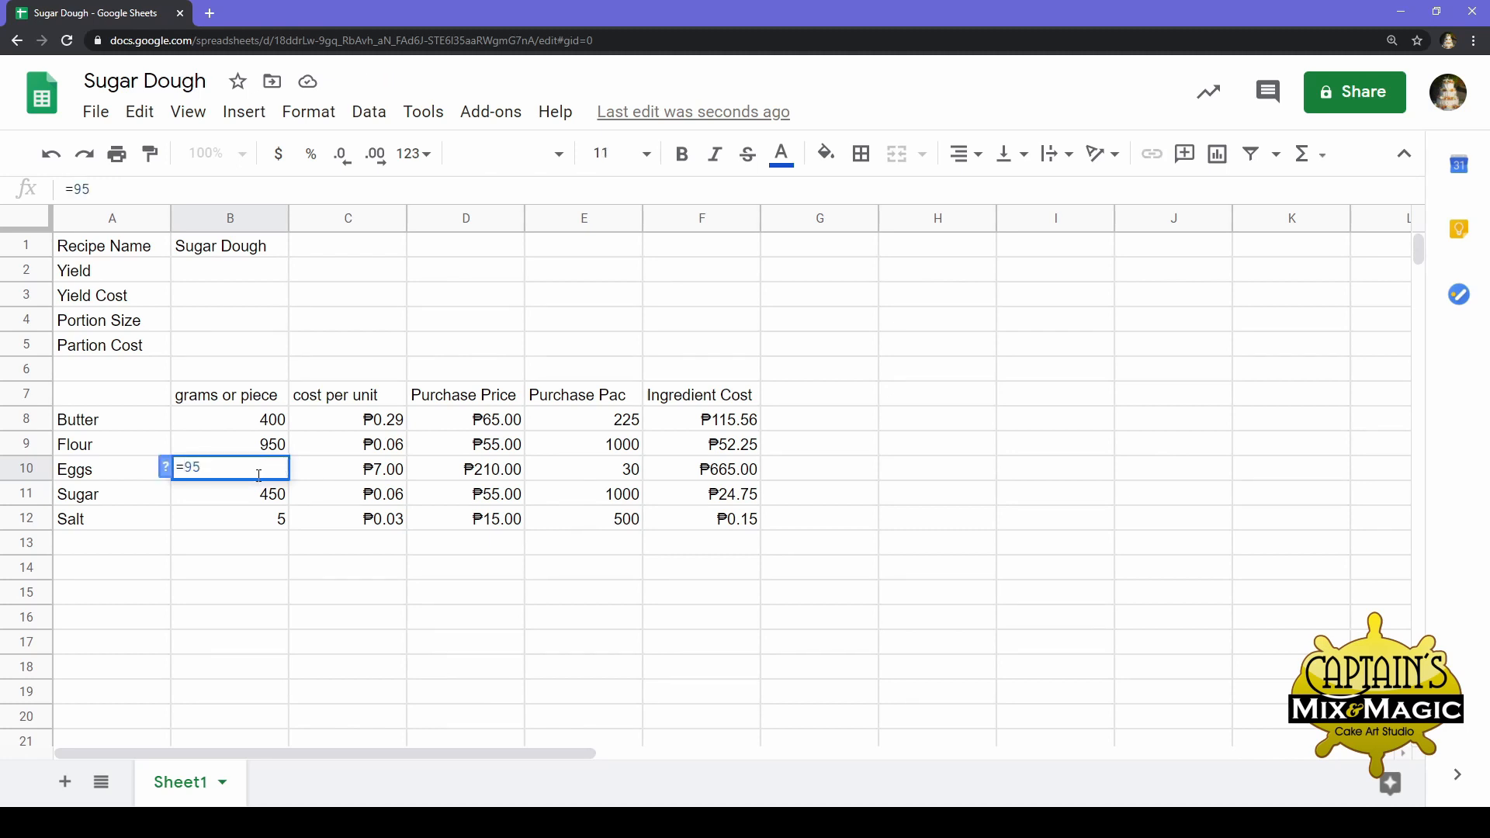
text(*3)
key(Return)
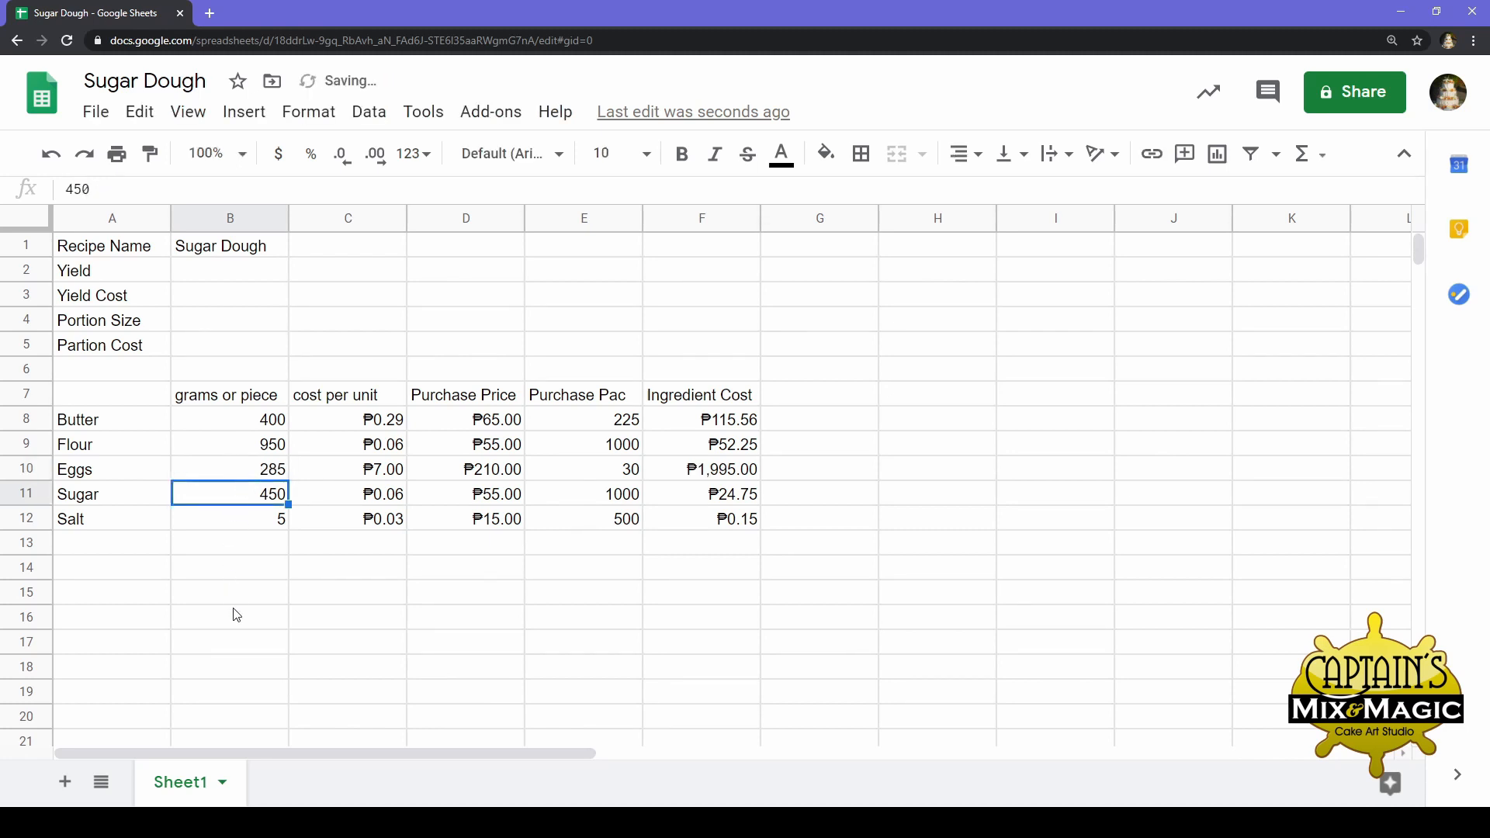
Convert the Eggs pack size in cell E10 to grams with the formula =30*95, and check the Eggs ingredient cost
drag(372, 568, 394, 543)
click(412, 477)
click(378, 472)
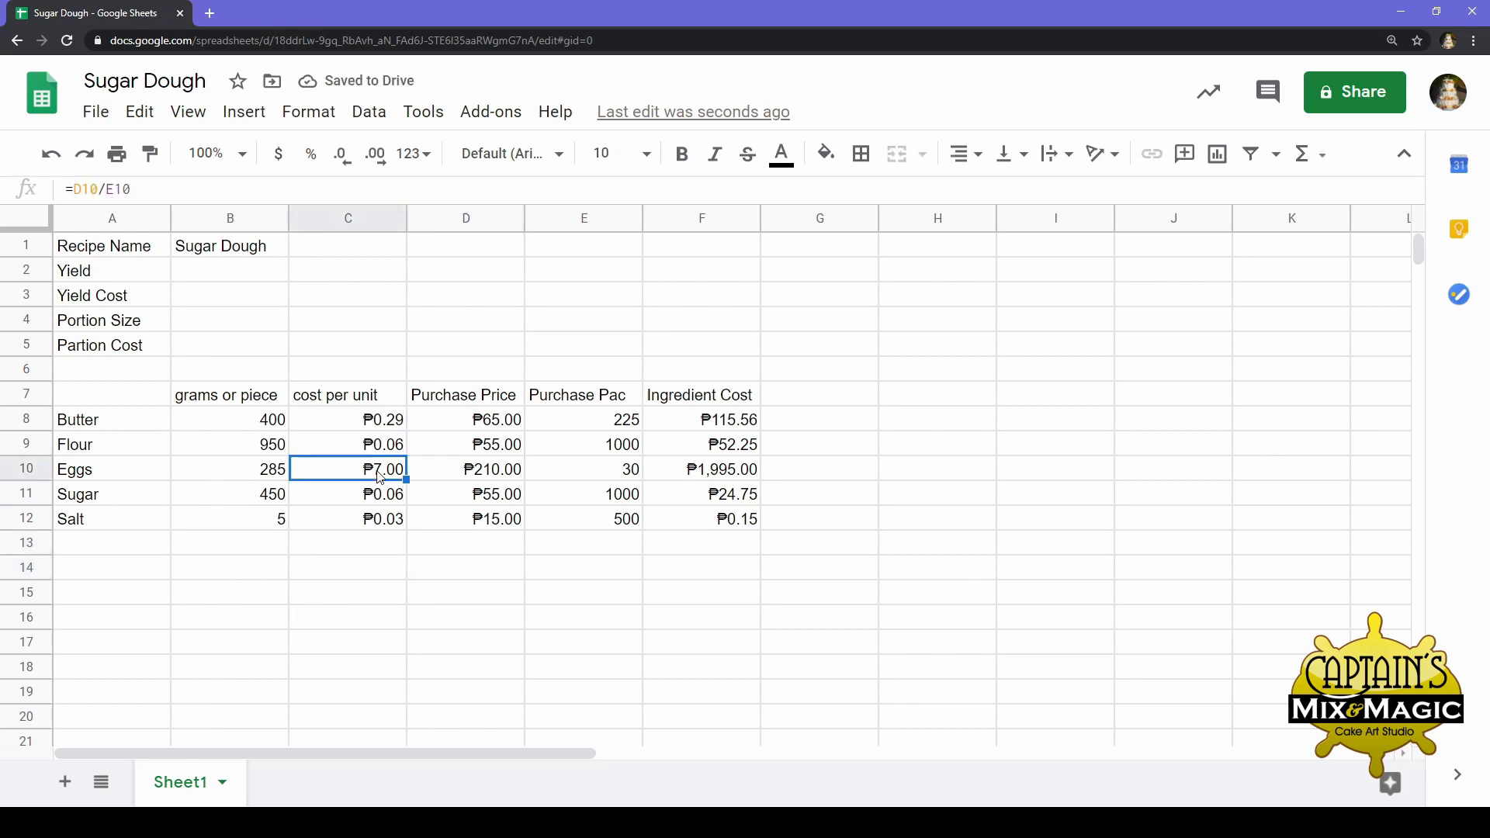
click(630, 403)
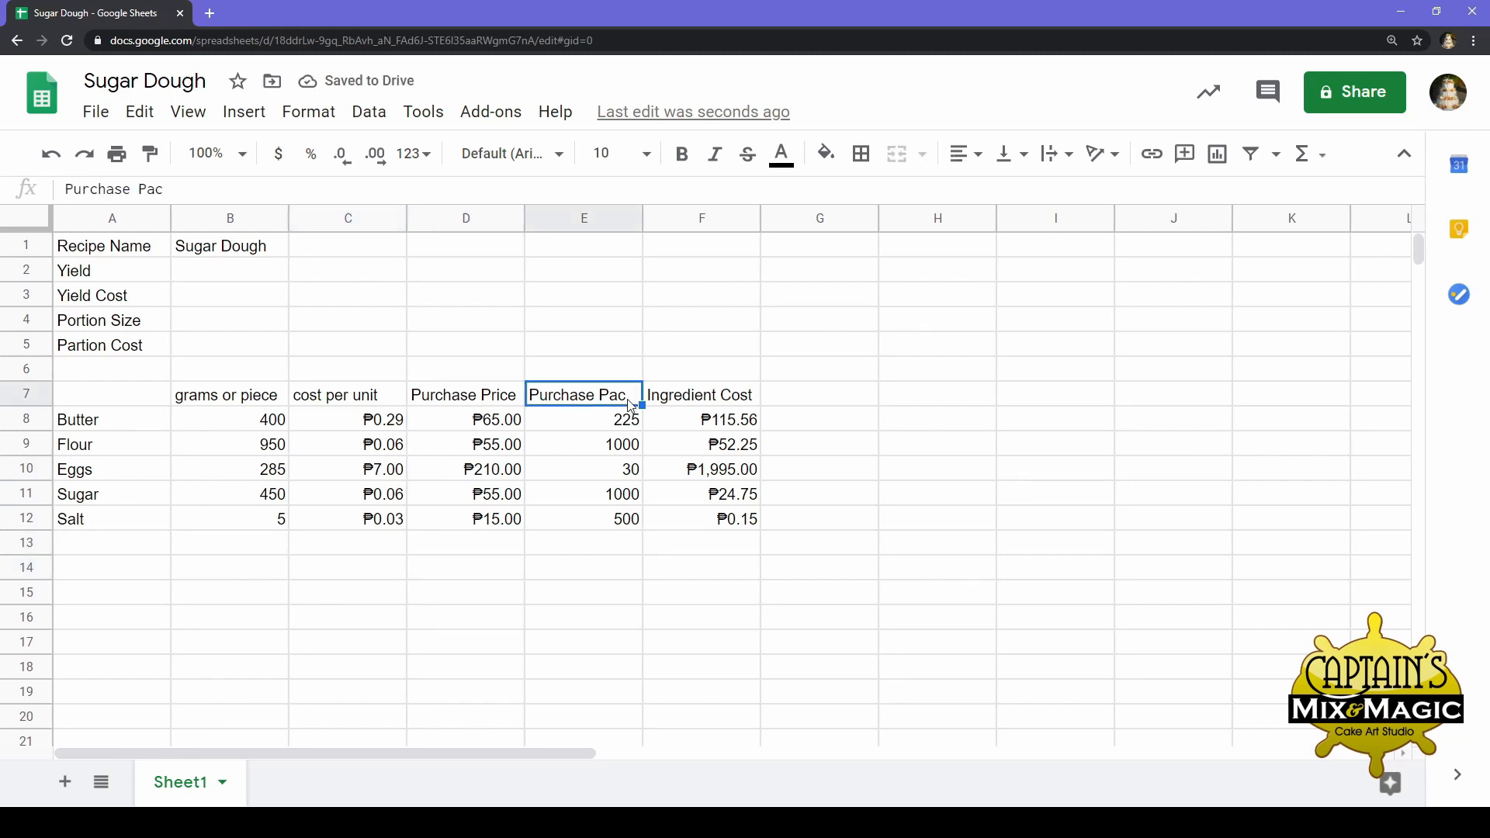
click(627, 472)
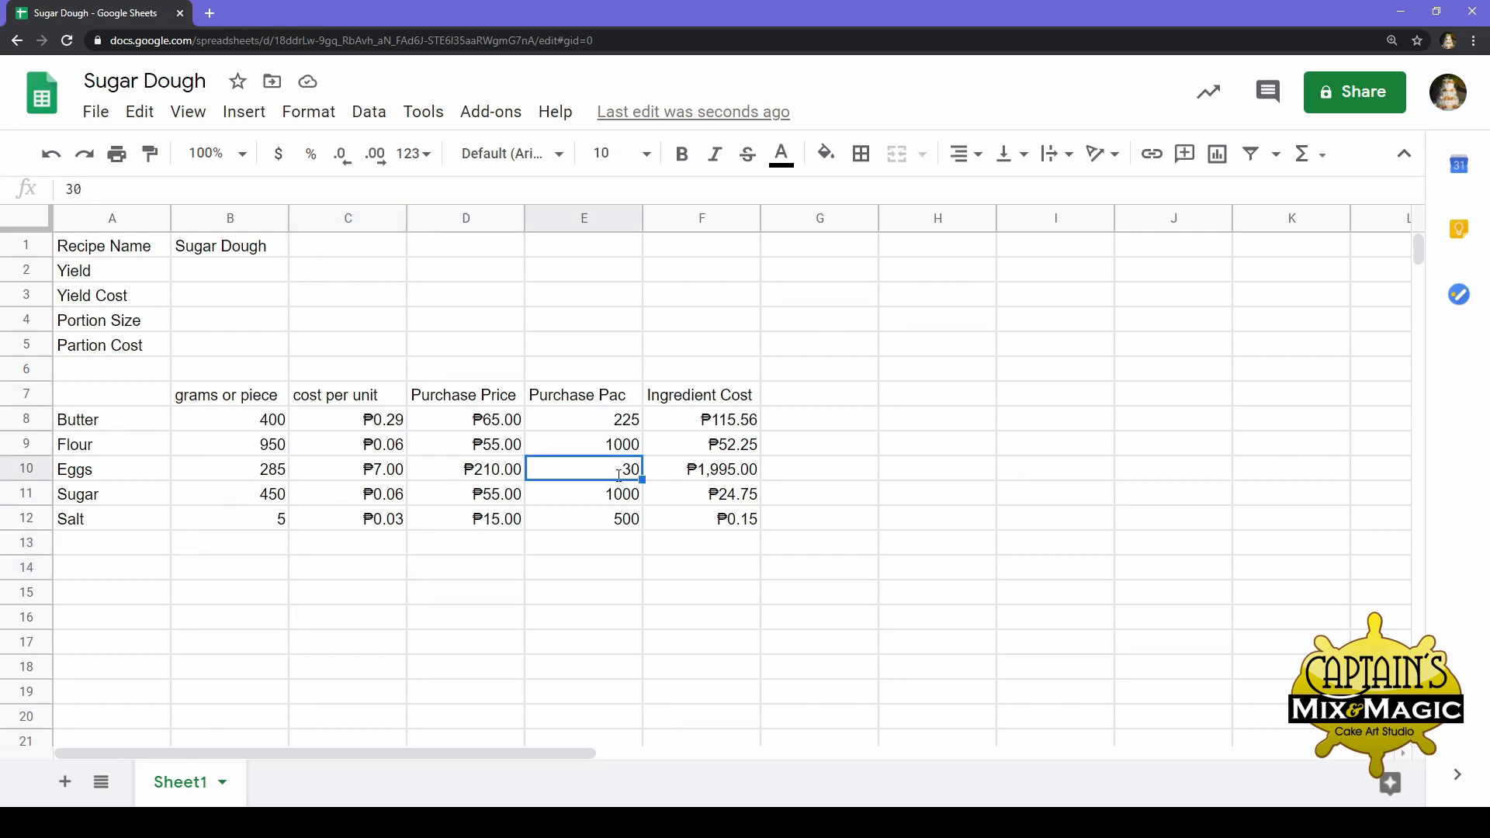
double_click(619, 475)
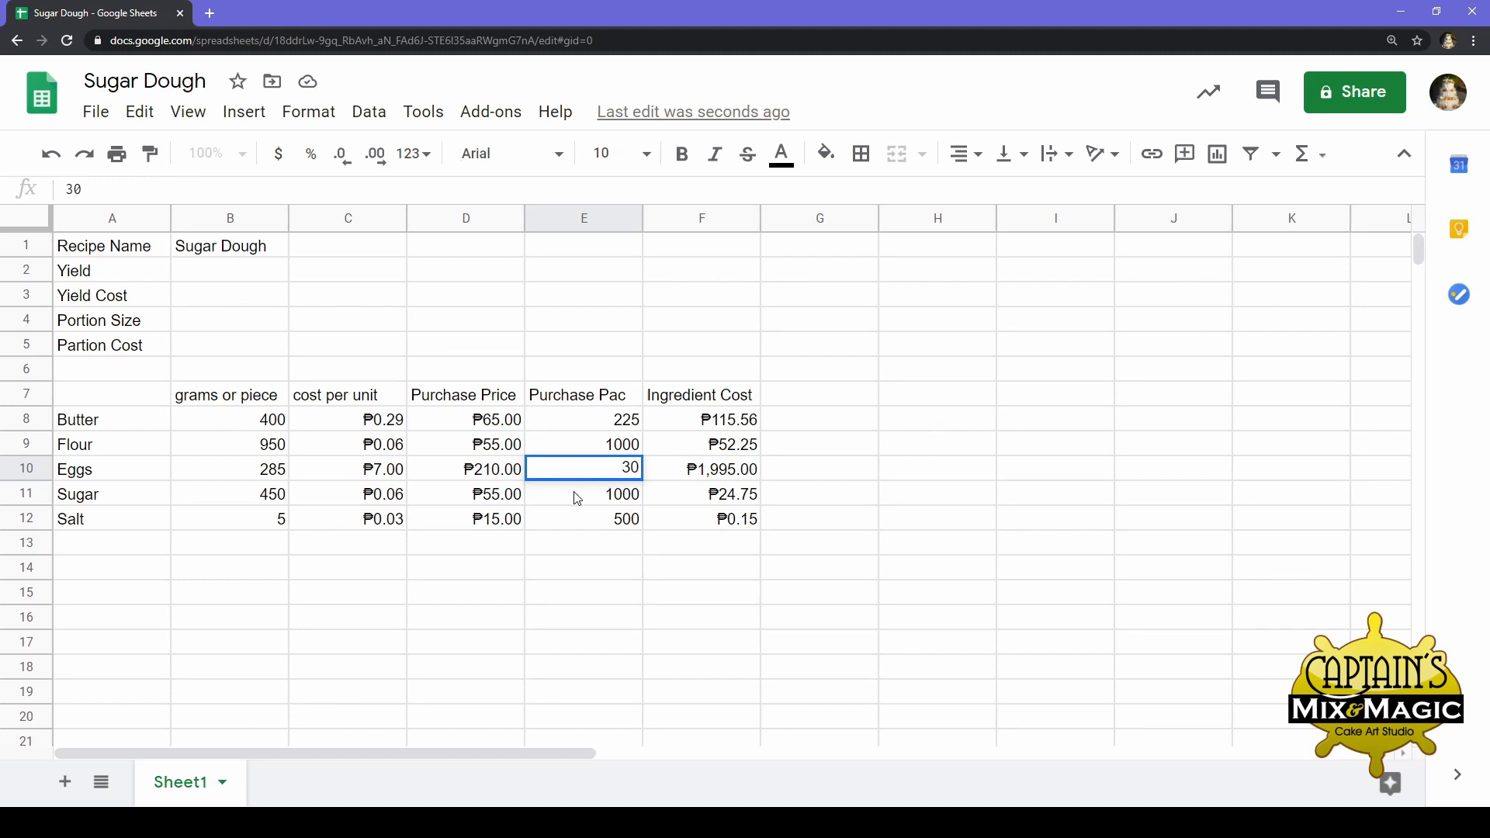
text(=)
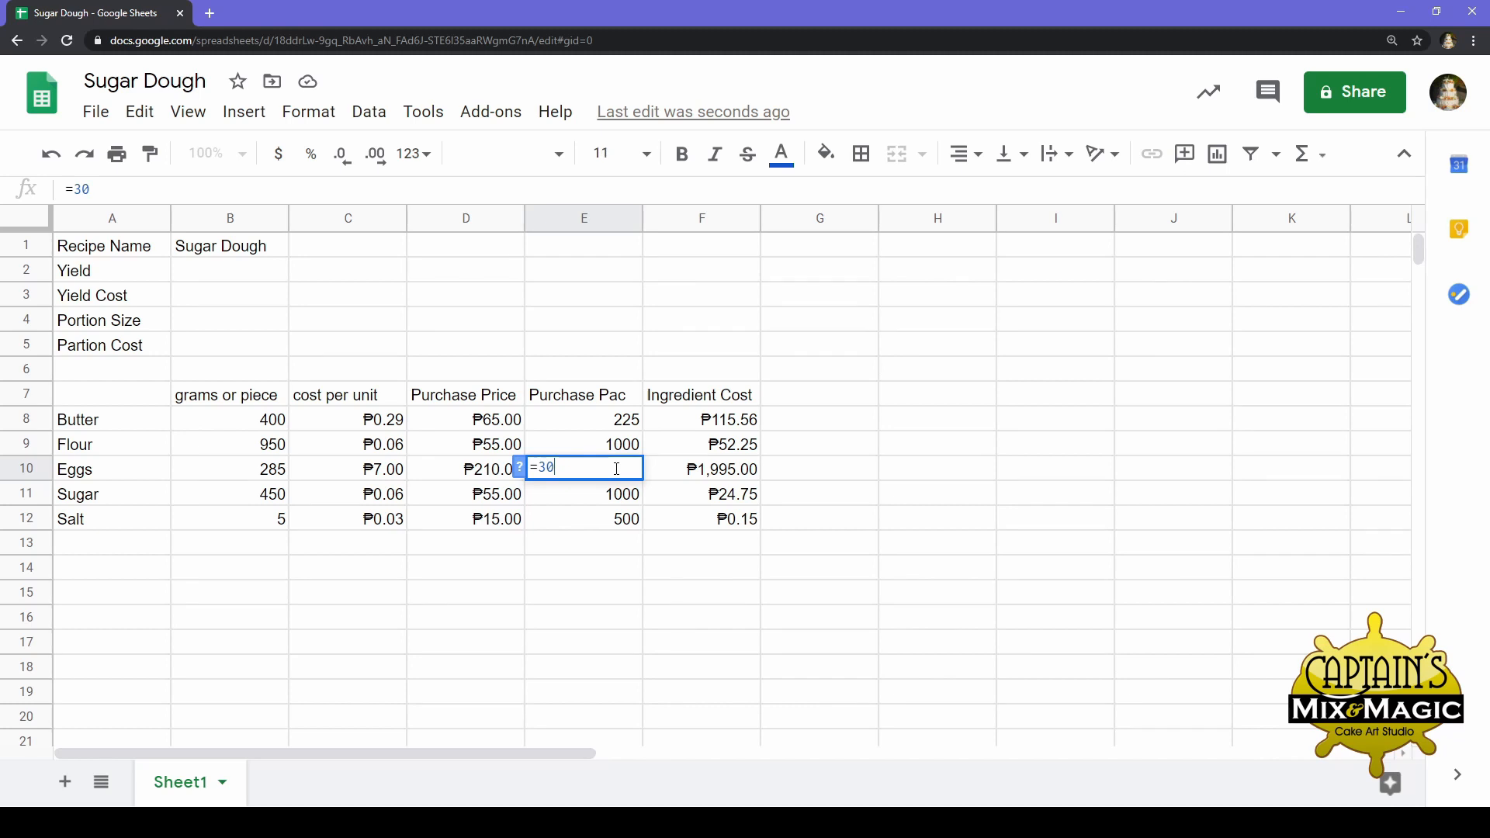
text(*95)
key(Return)
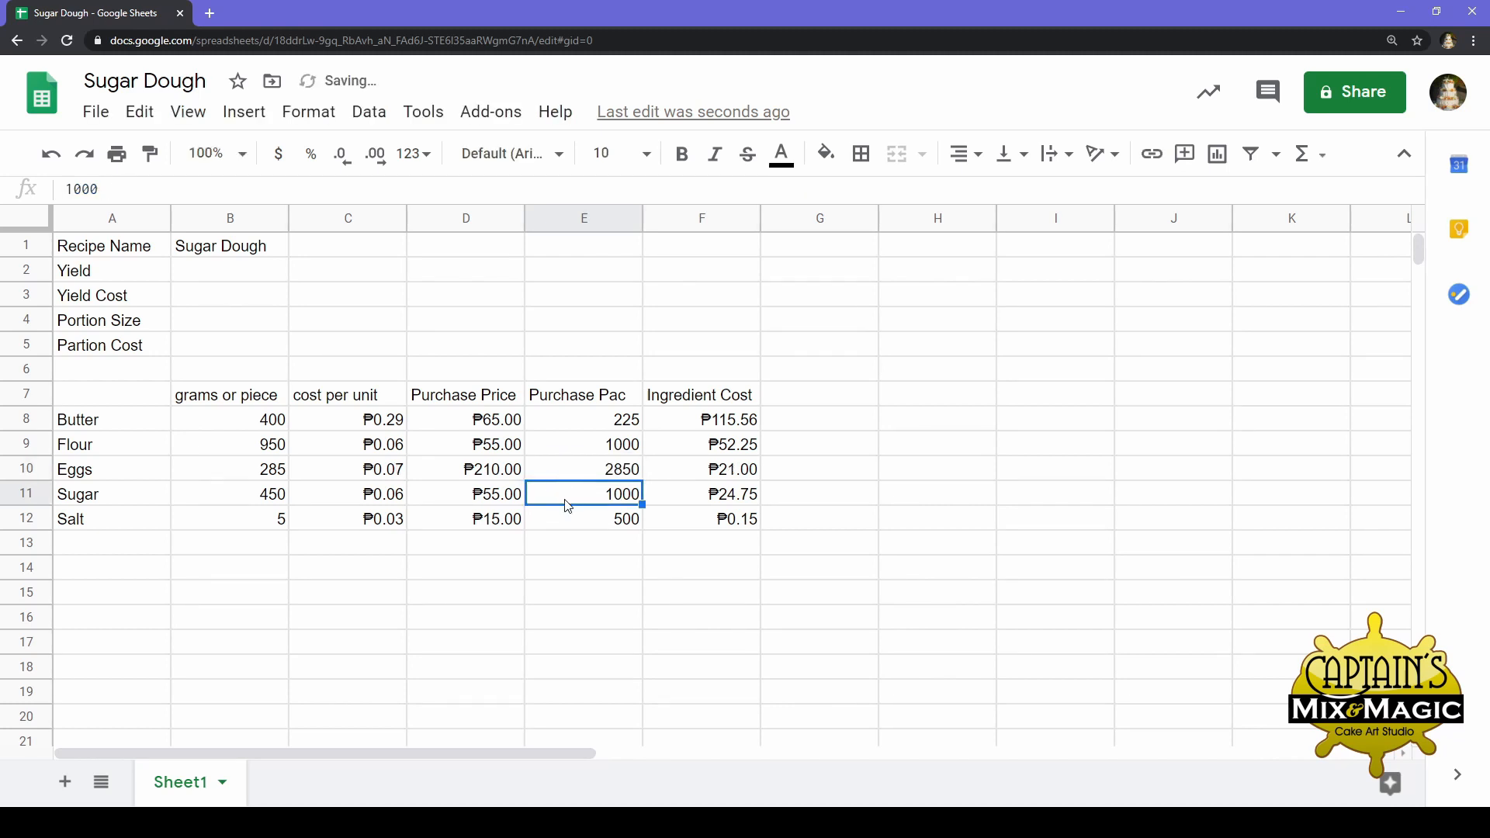
click(737, 475)
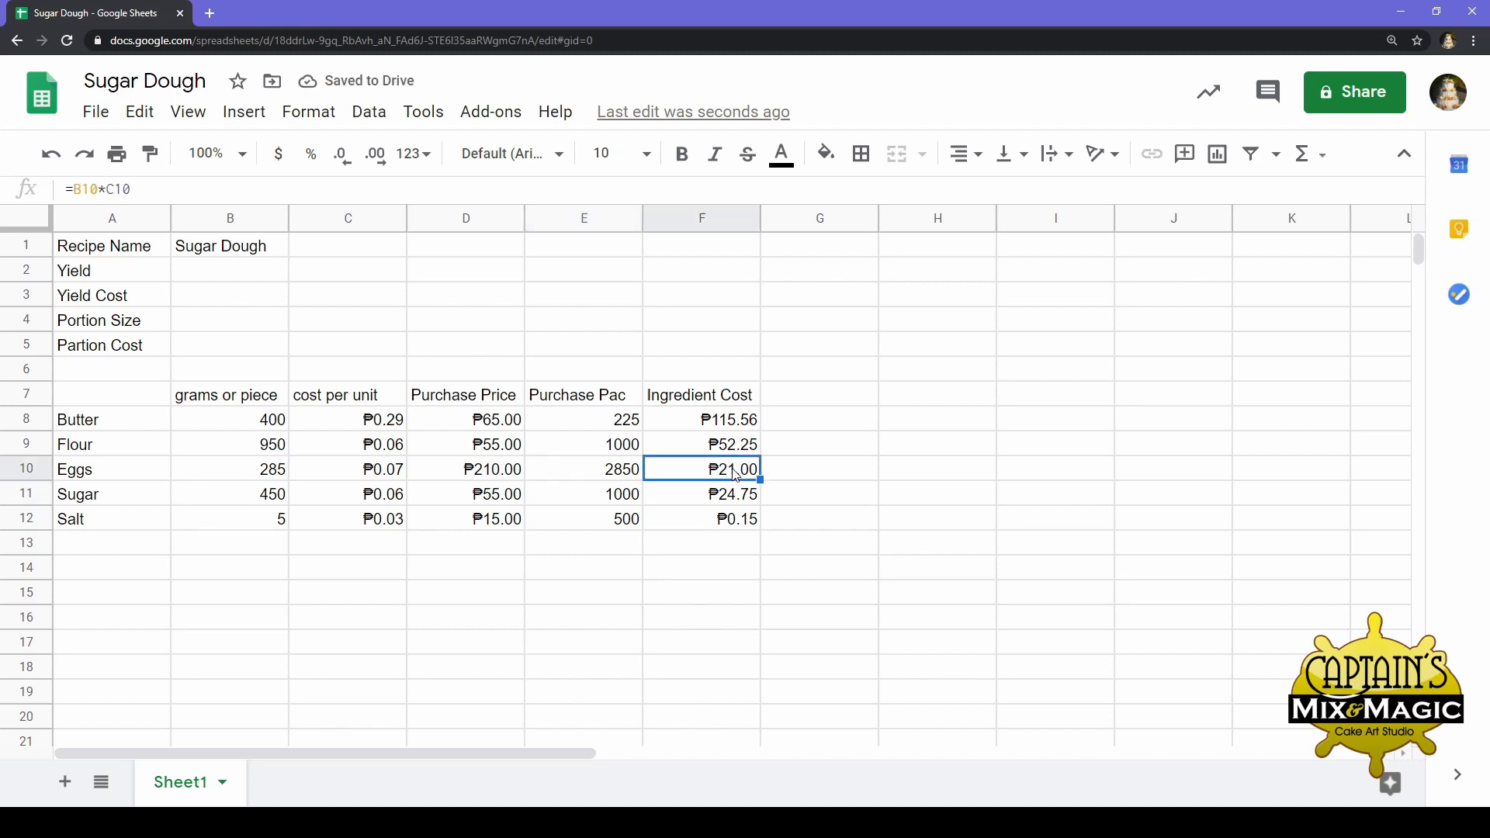
click(264, 477)
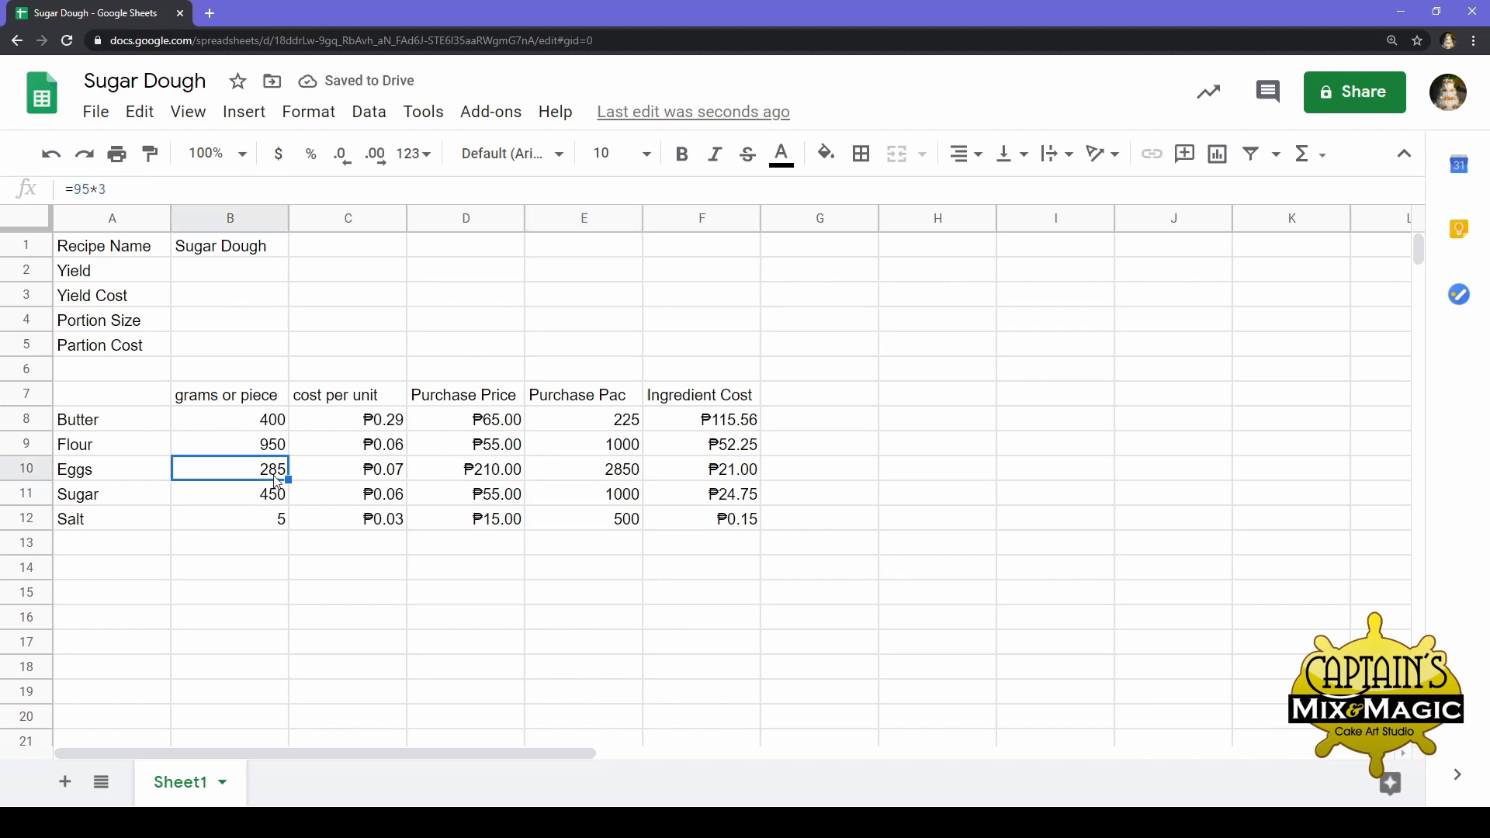
click(138, 455)
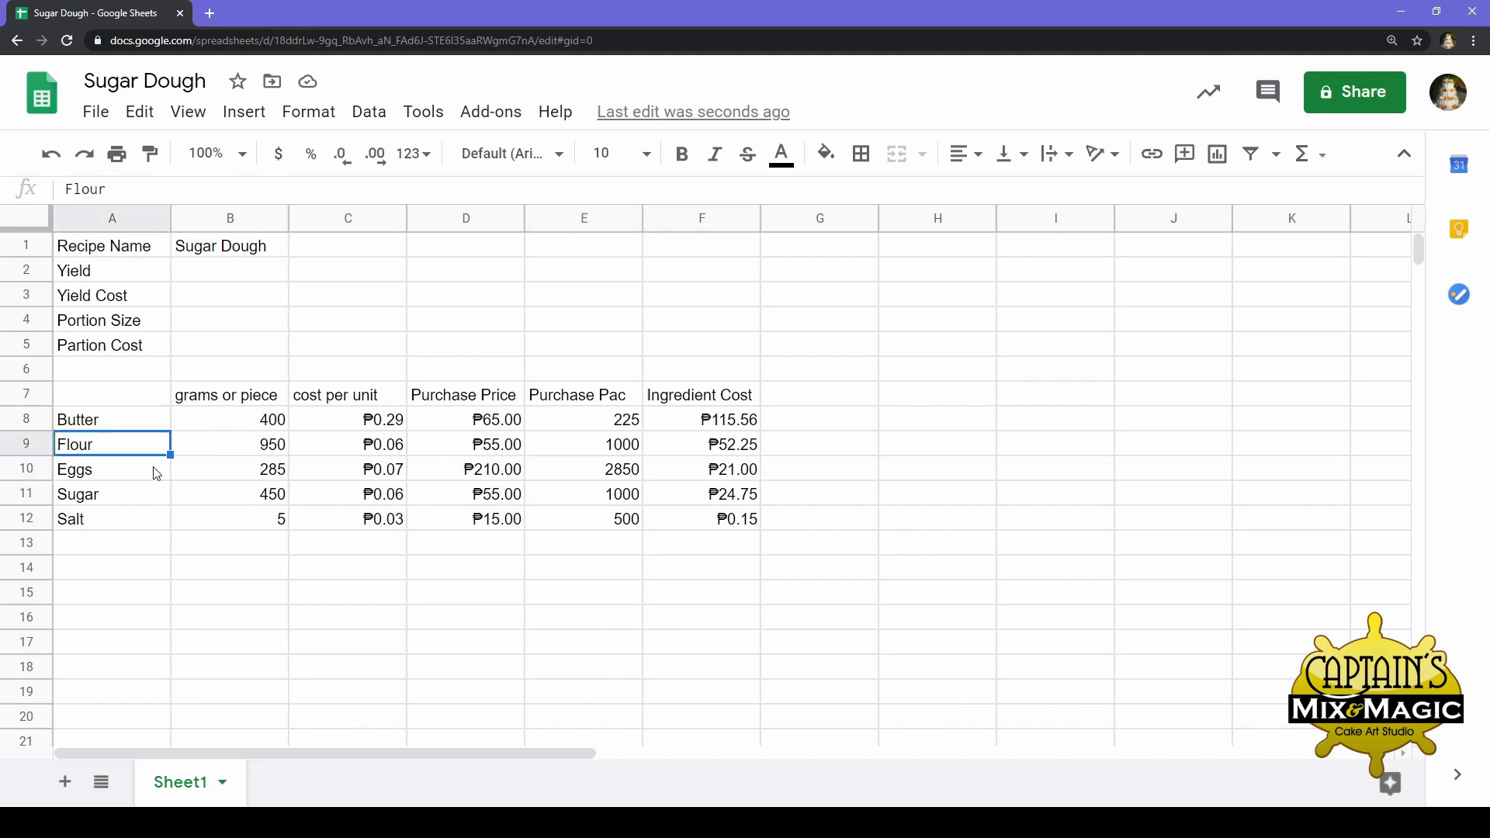
click(149, 467)
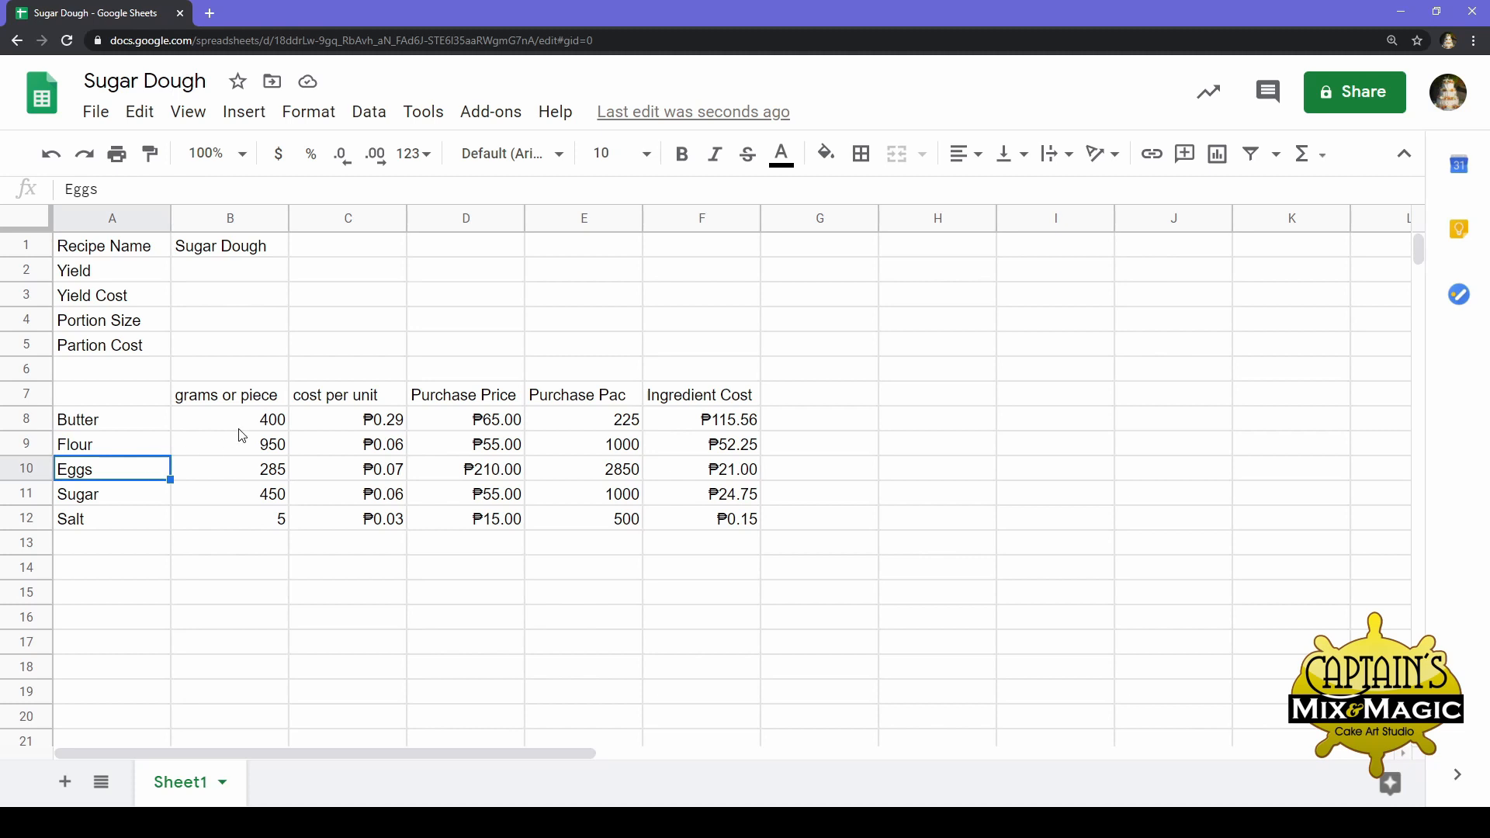
Calculate the Yield in cell B2 with the formula =sum(B8:B12), totalling the ingredient quantities
click(249, 281)
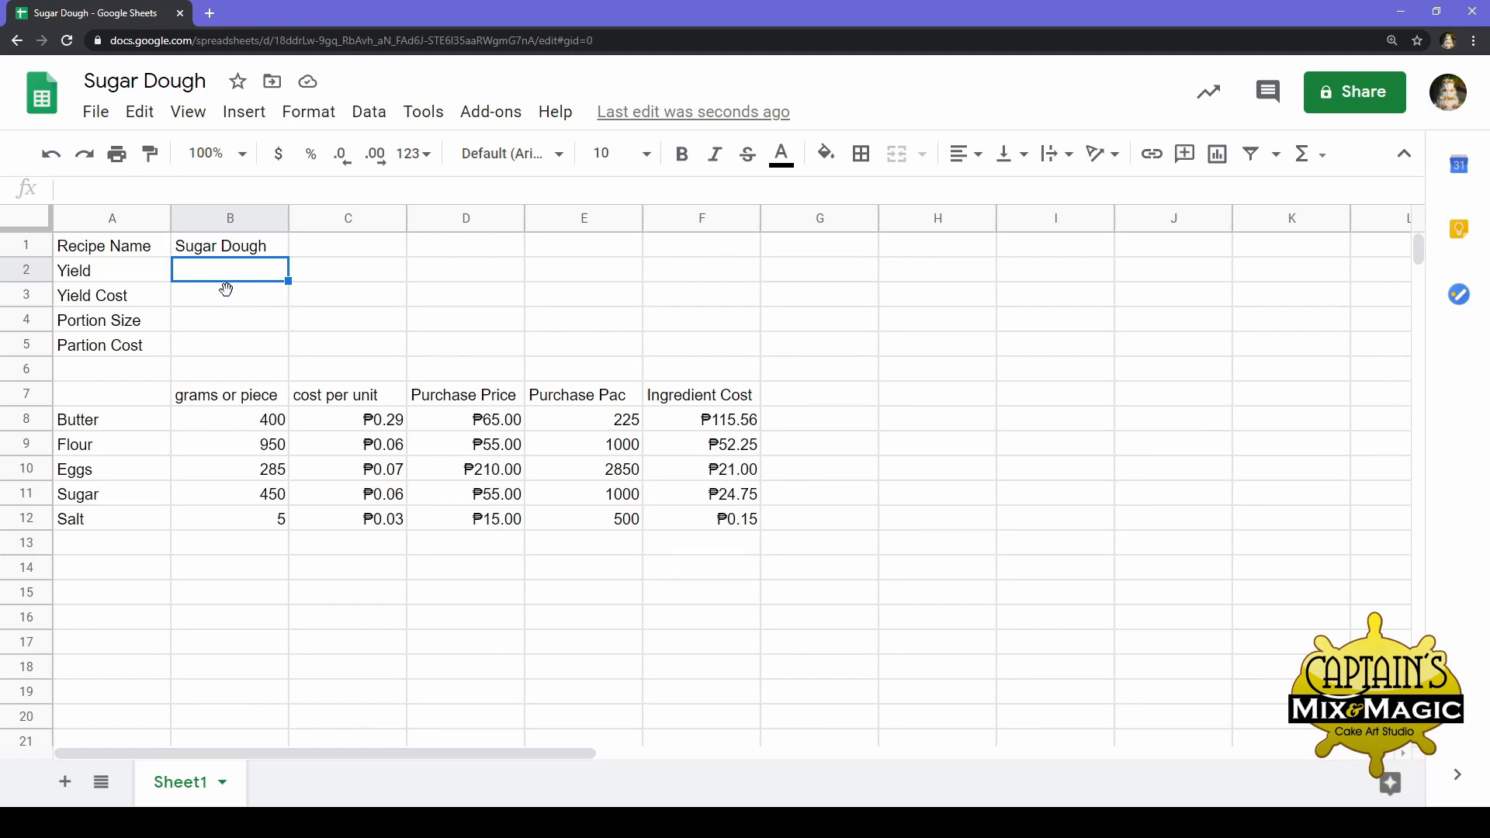
text(=)
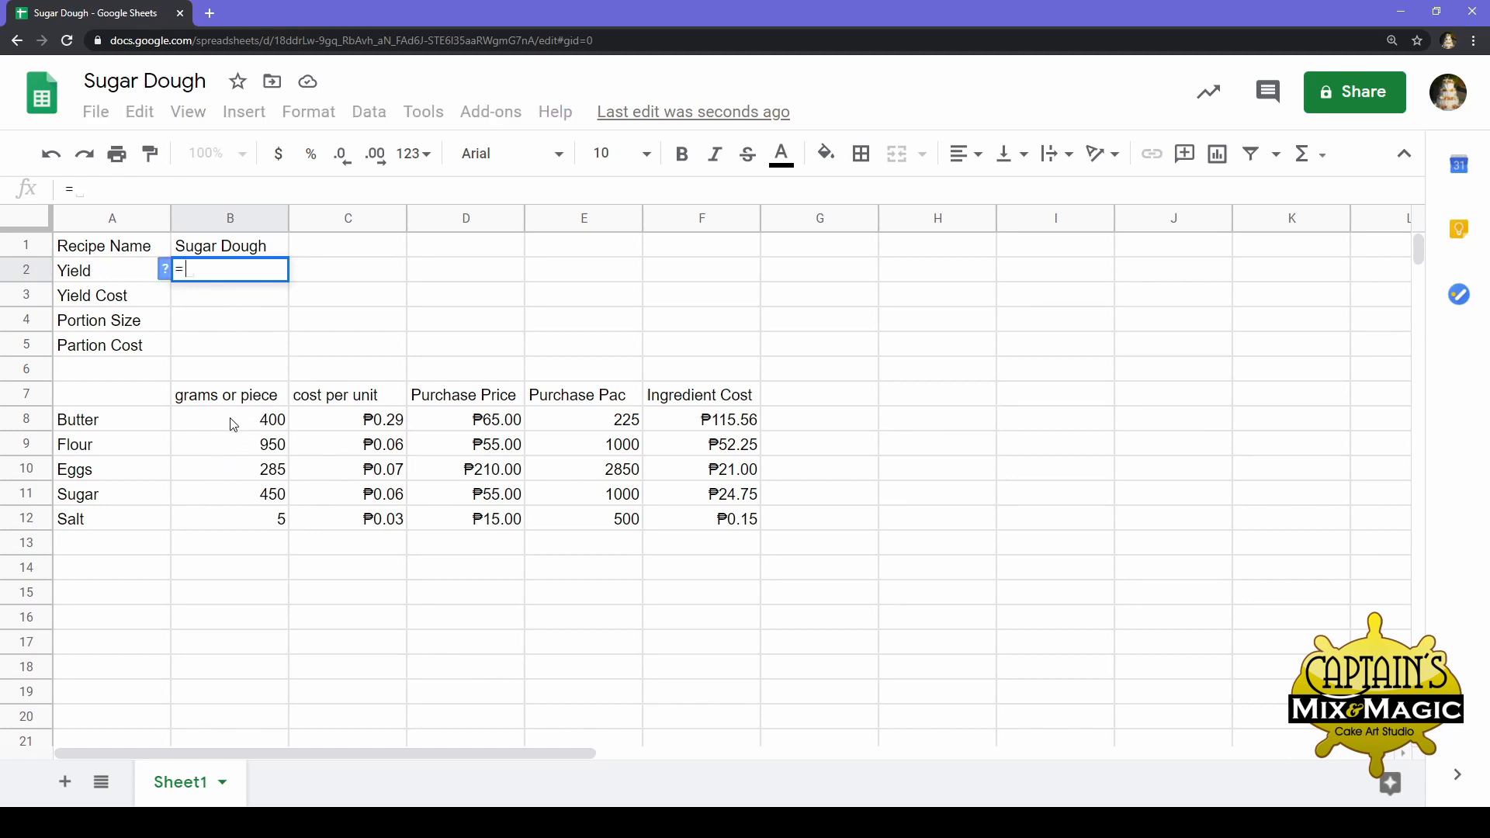
text(sum)
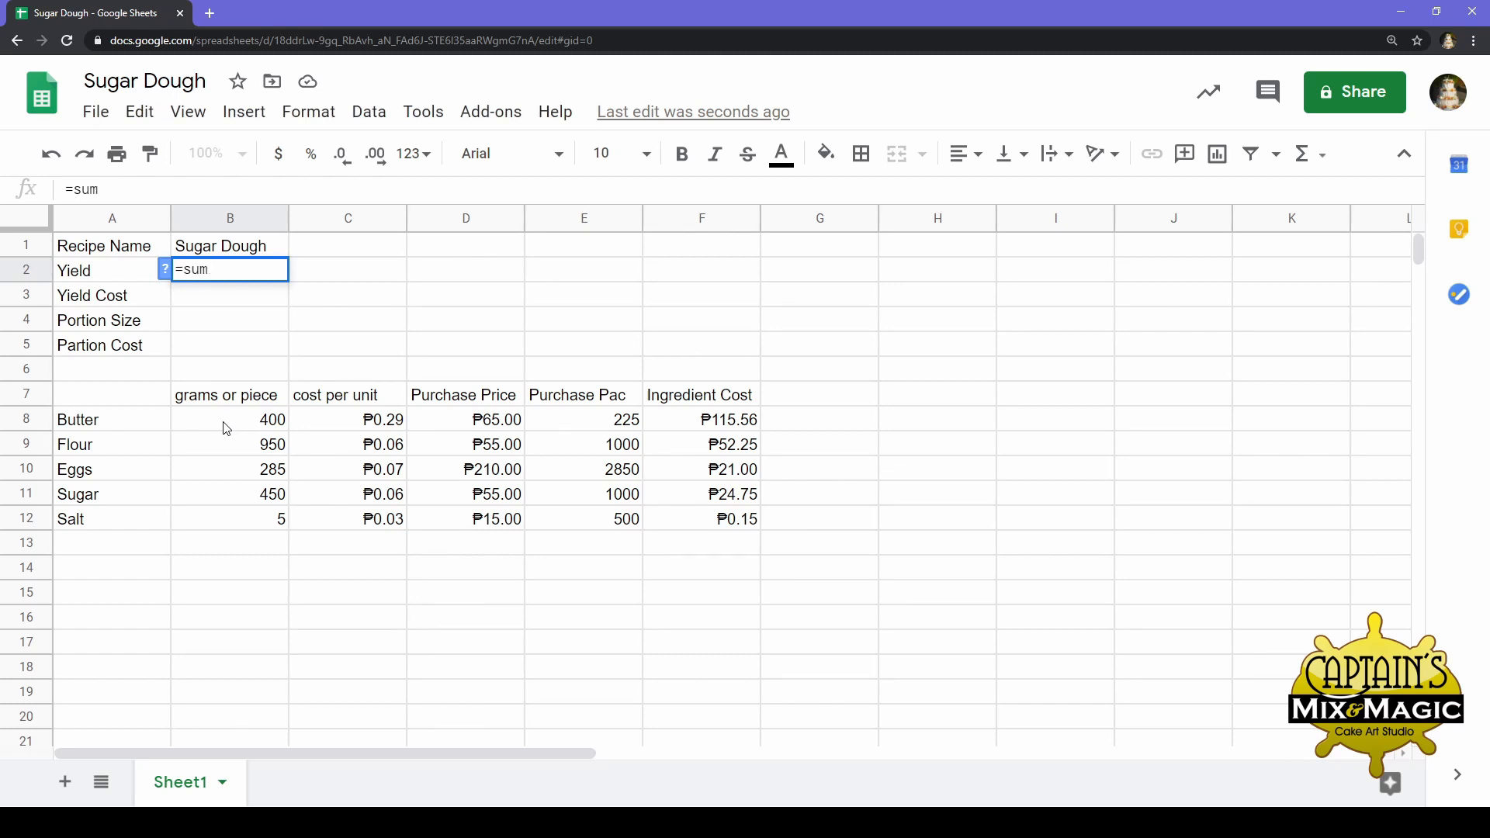
text(()
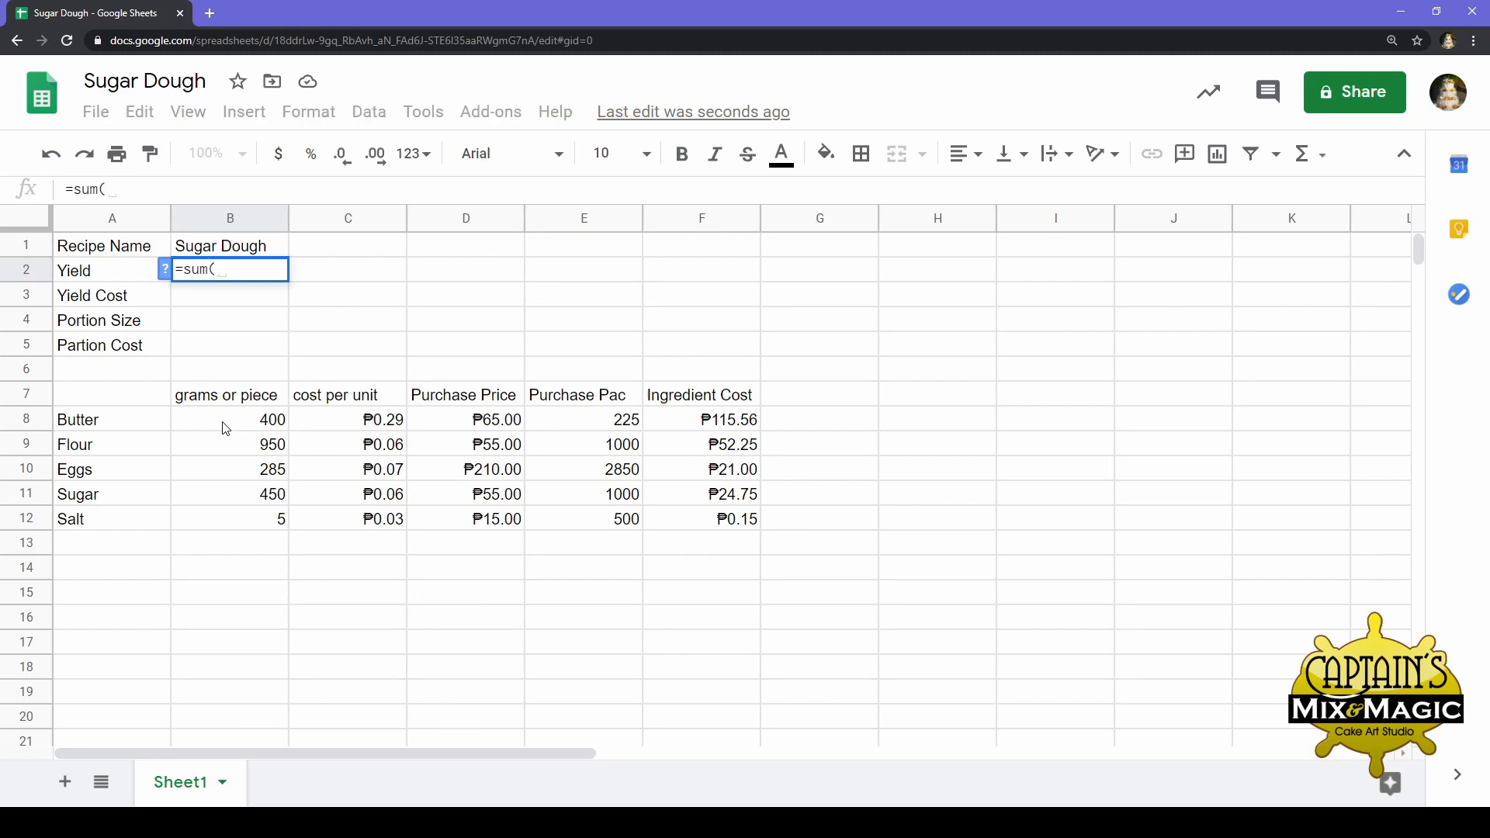
click(225, 428)
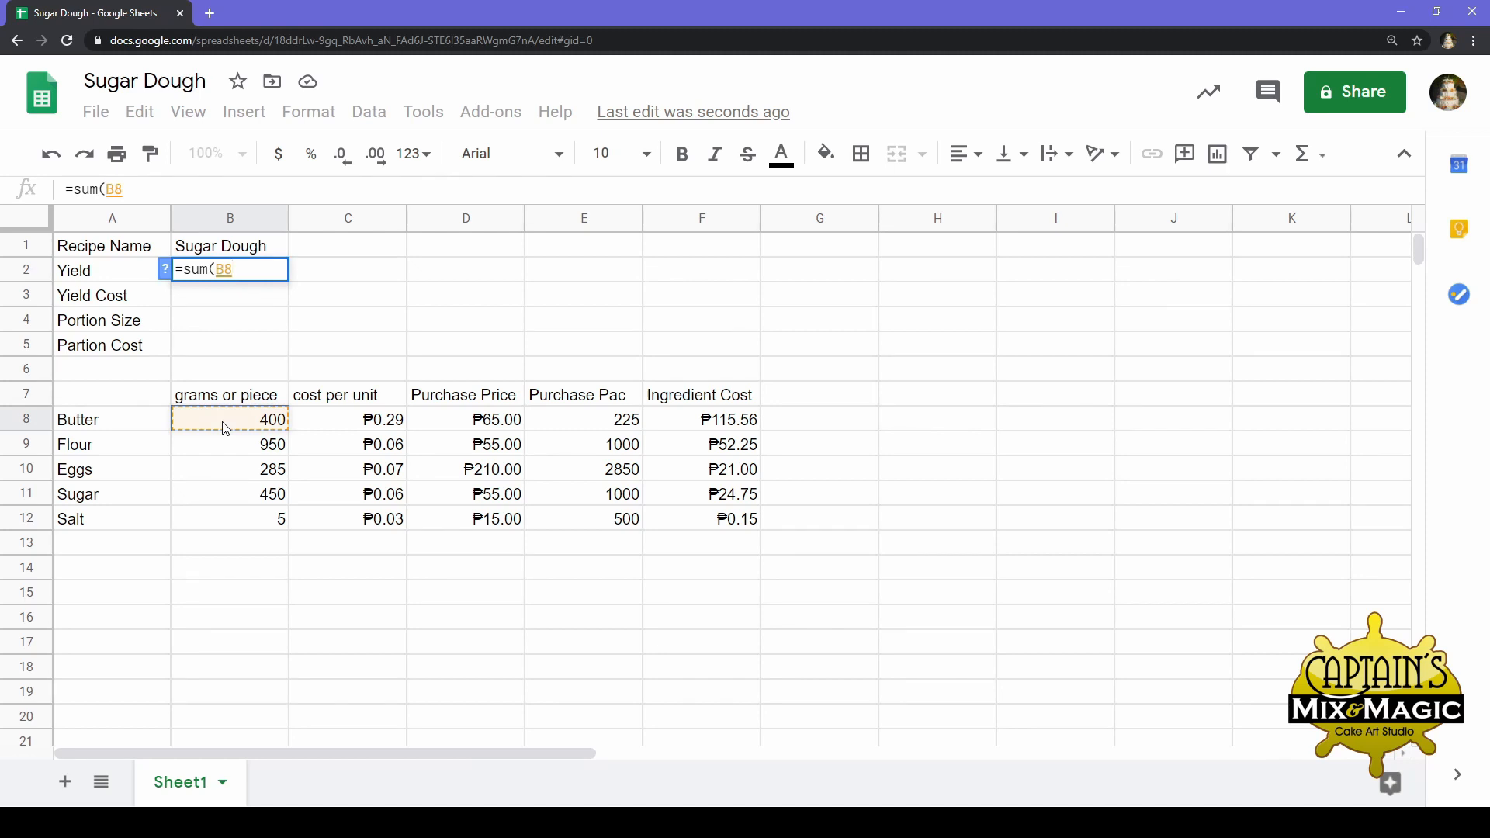
key(shift+Down)
key(shift+Down)
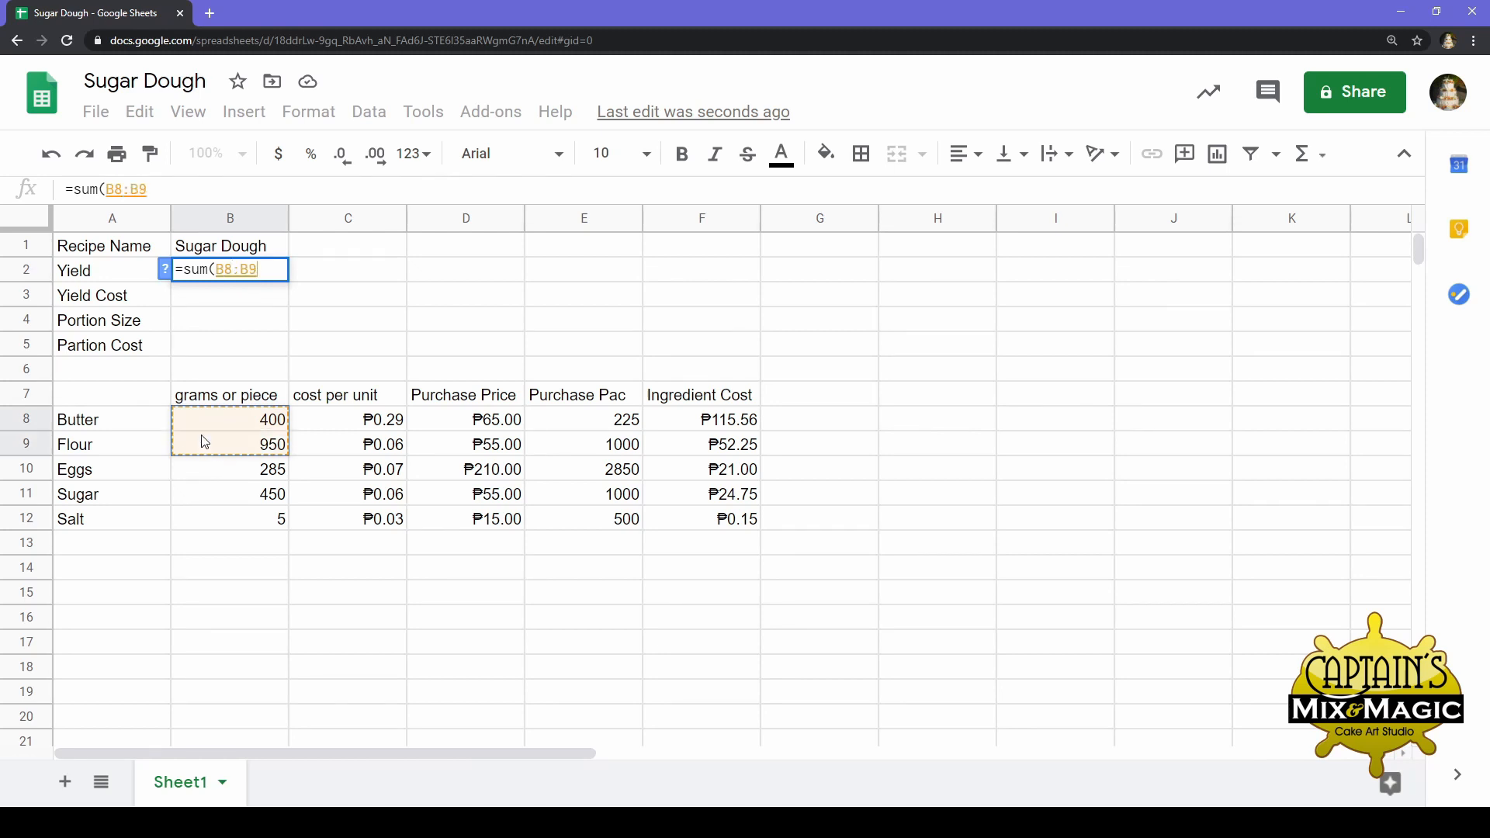
key(shift+Down)
key(shift+Down)
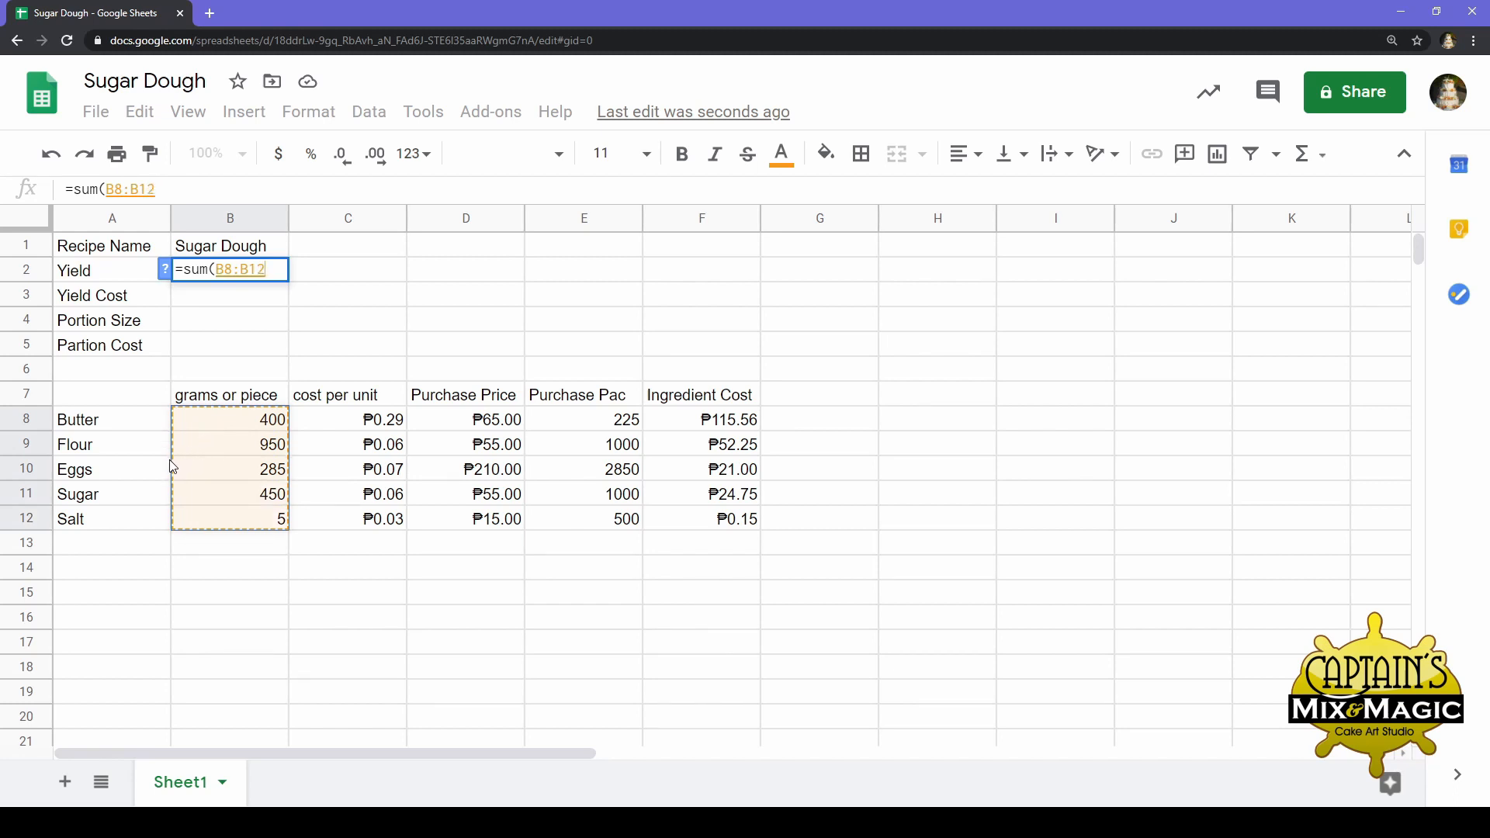
text())
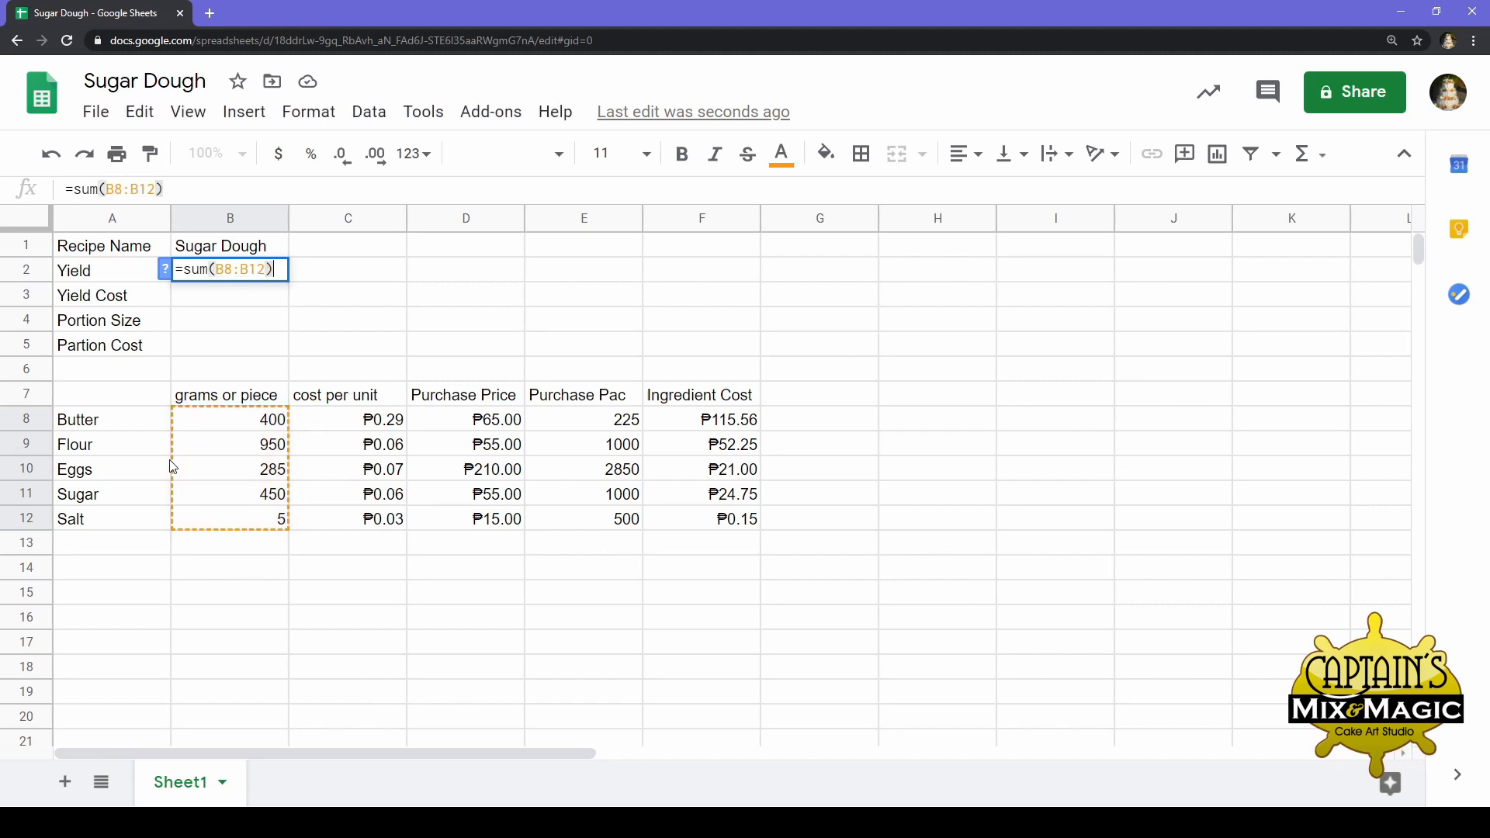
key(Return)
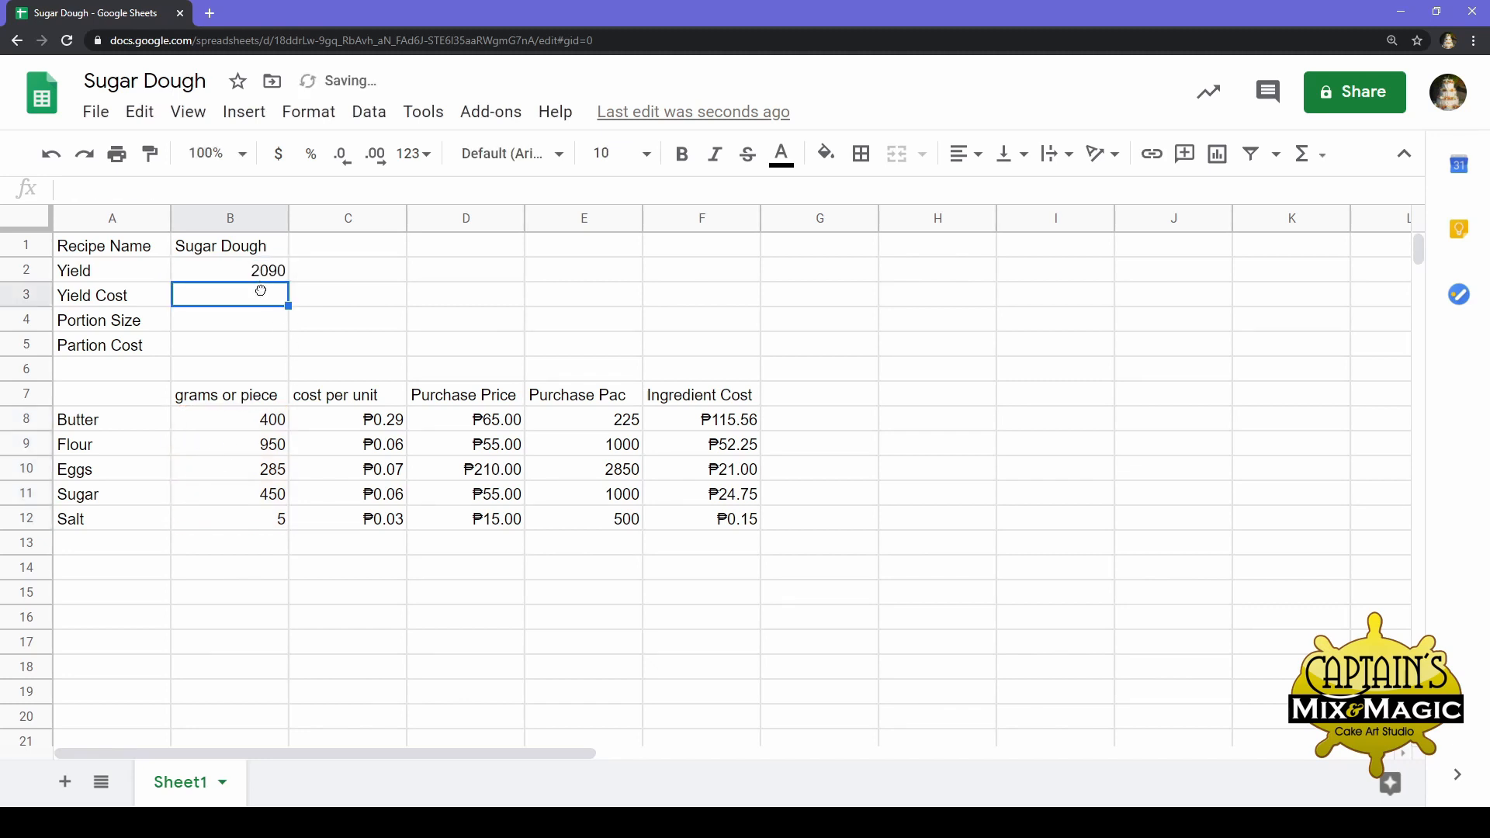
key(ctrl+z)
click(262, 347)
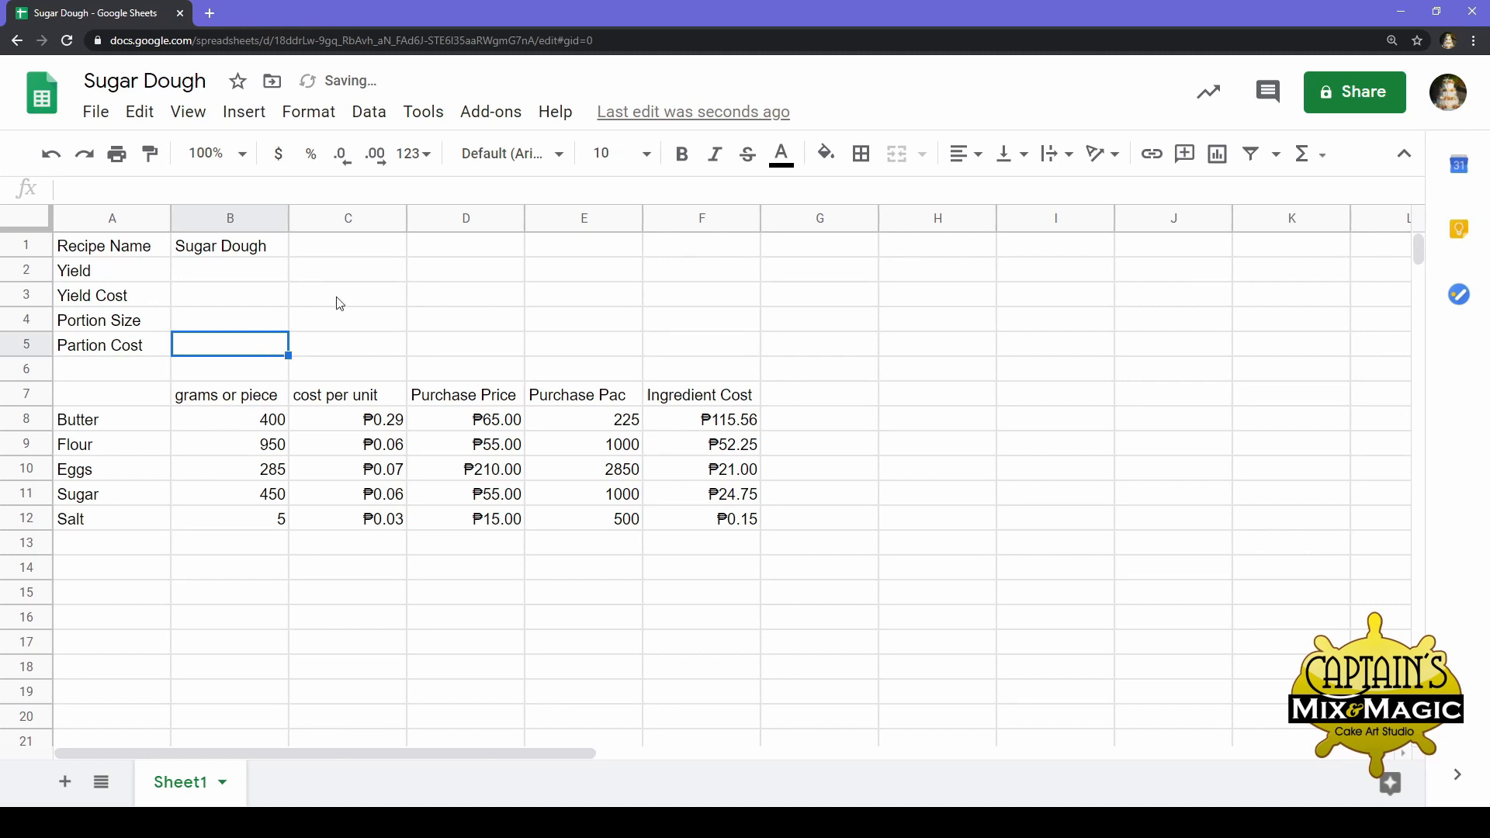
click(51, 153)
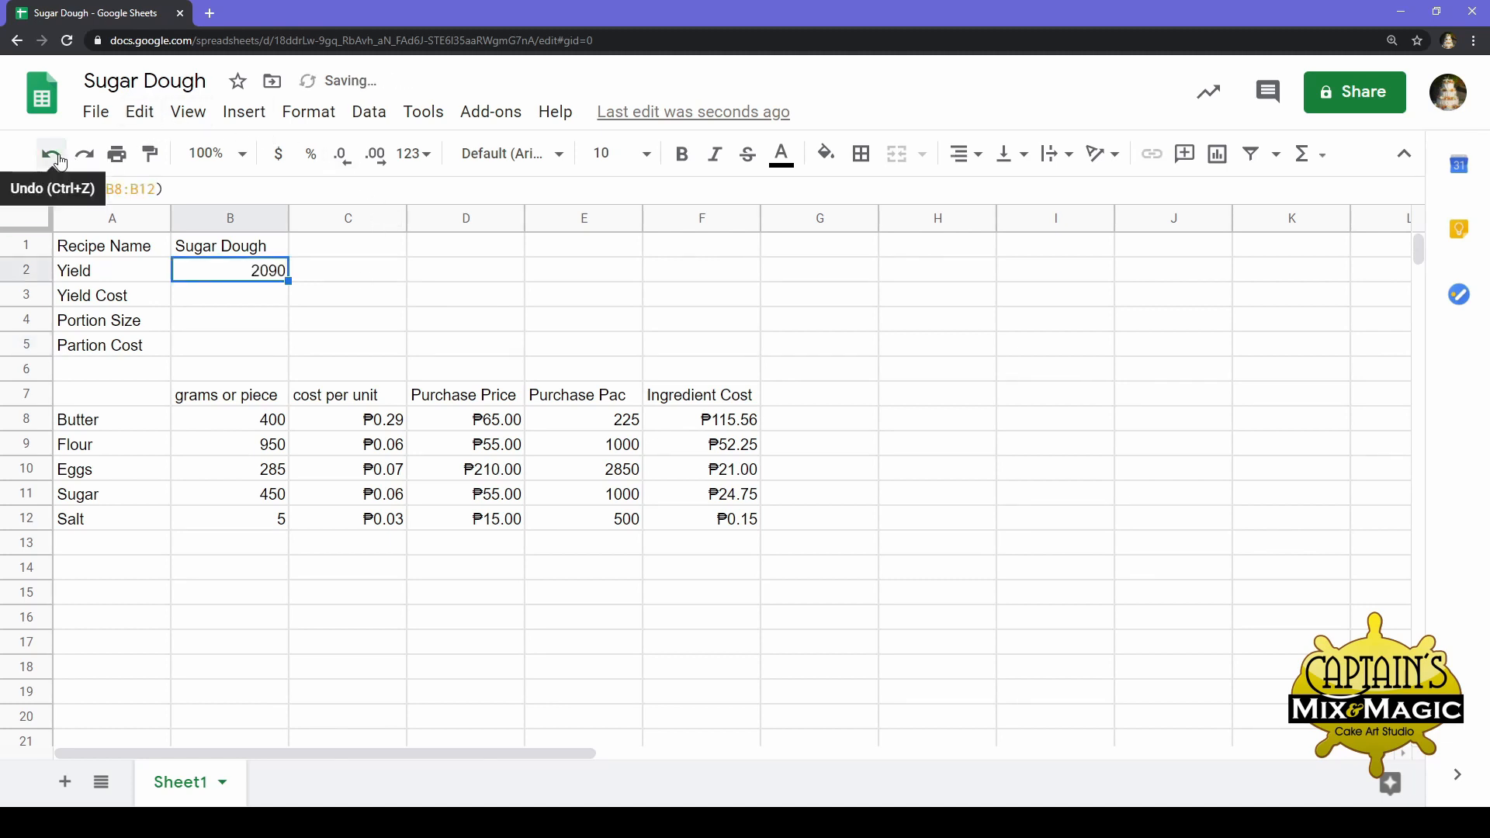
key(Down)
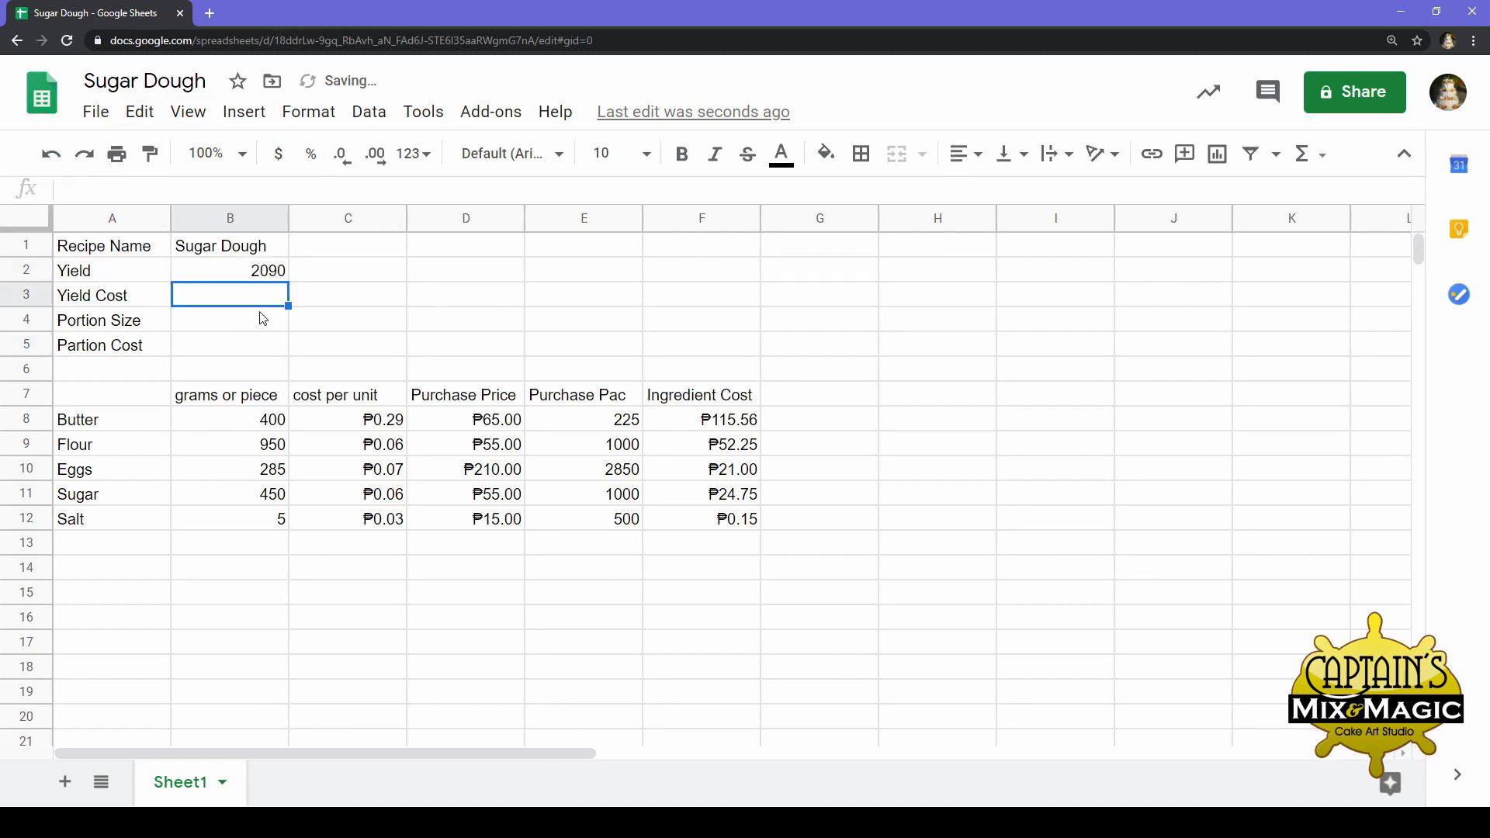
Enter the unit label g in cell C2 beside the Yield value
click(321, 281)
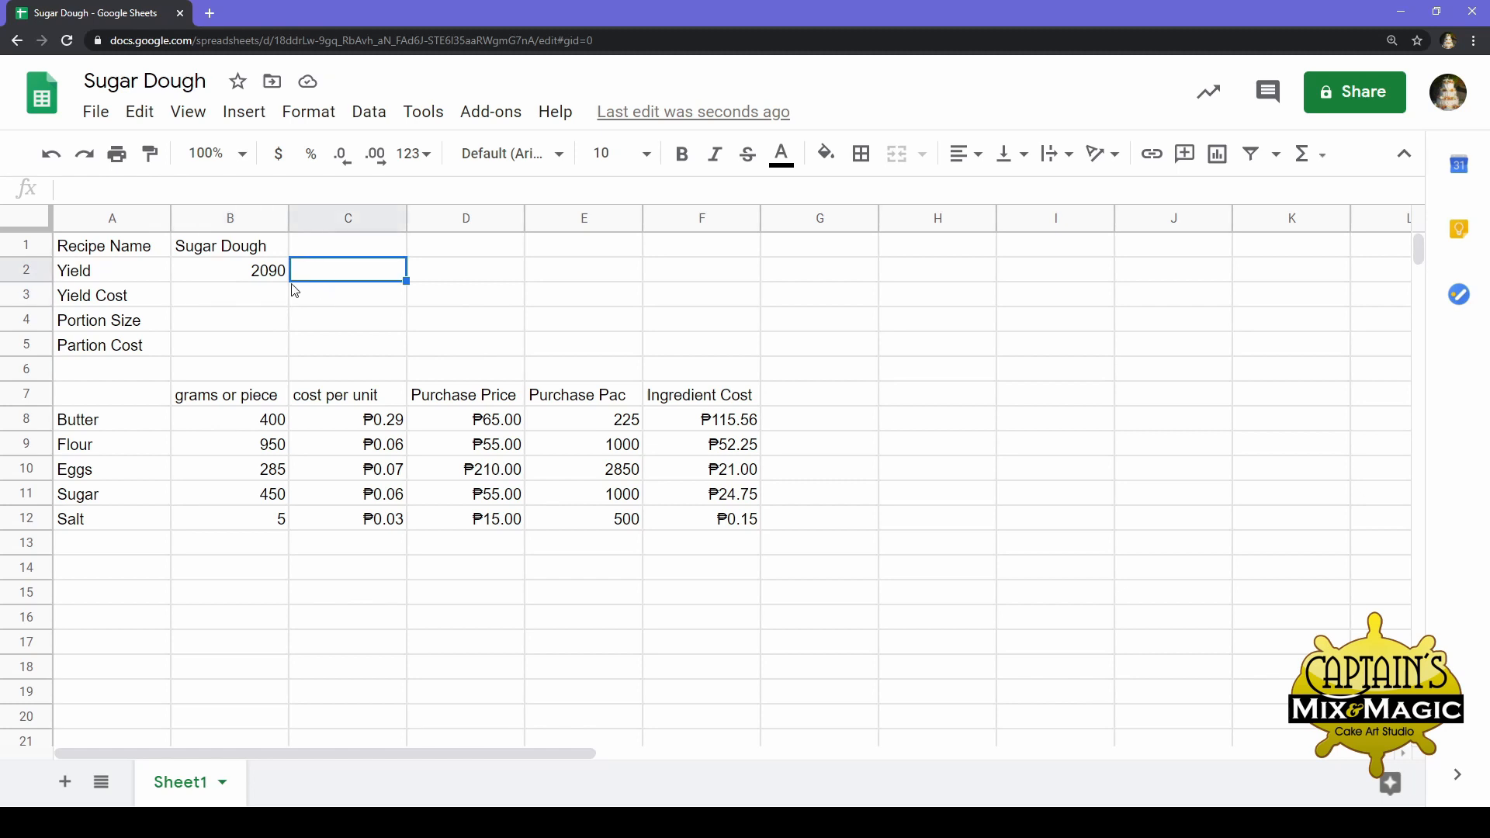
text(g)
key(Return)
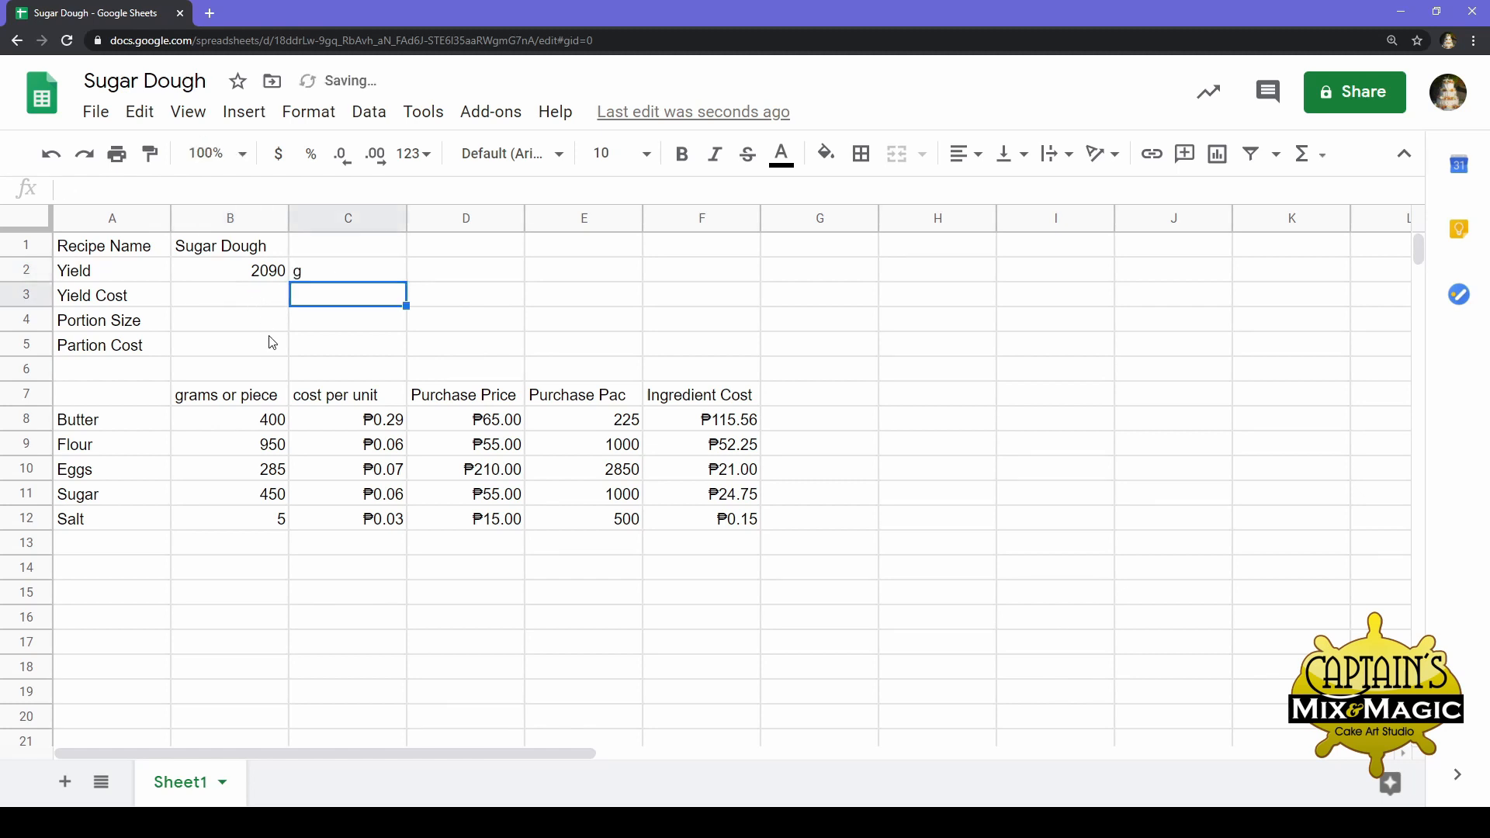
Calculate the Yield Cost in cell B3 with the formula =sum(F8:F12), totalling the ingredient costs
click(238, 305)
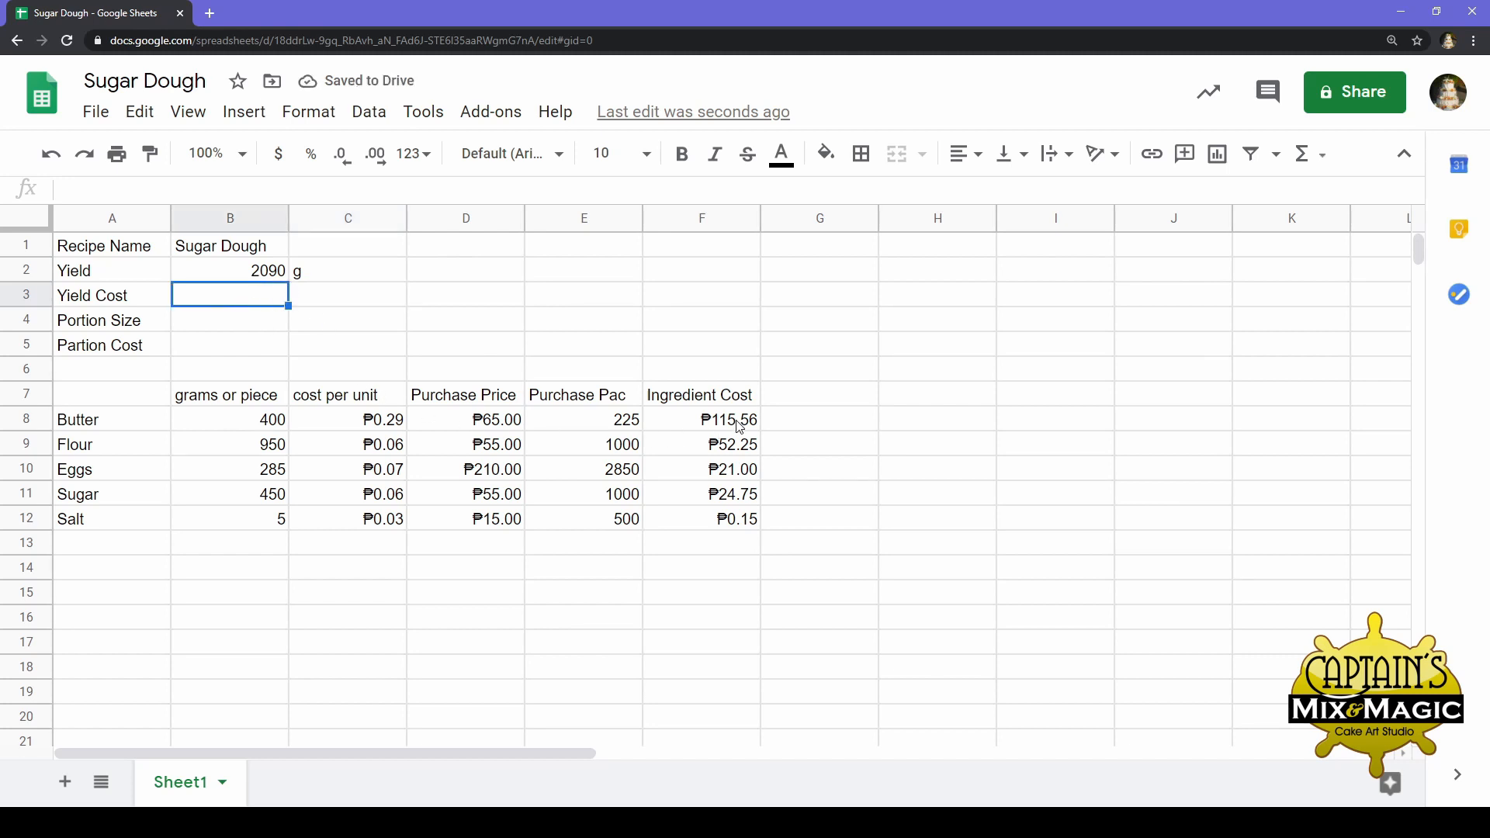
drag(739, 425, 715, 530)
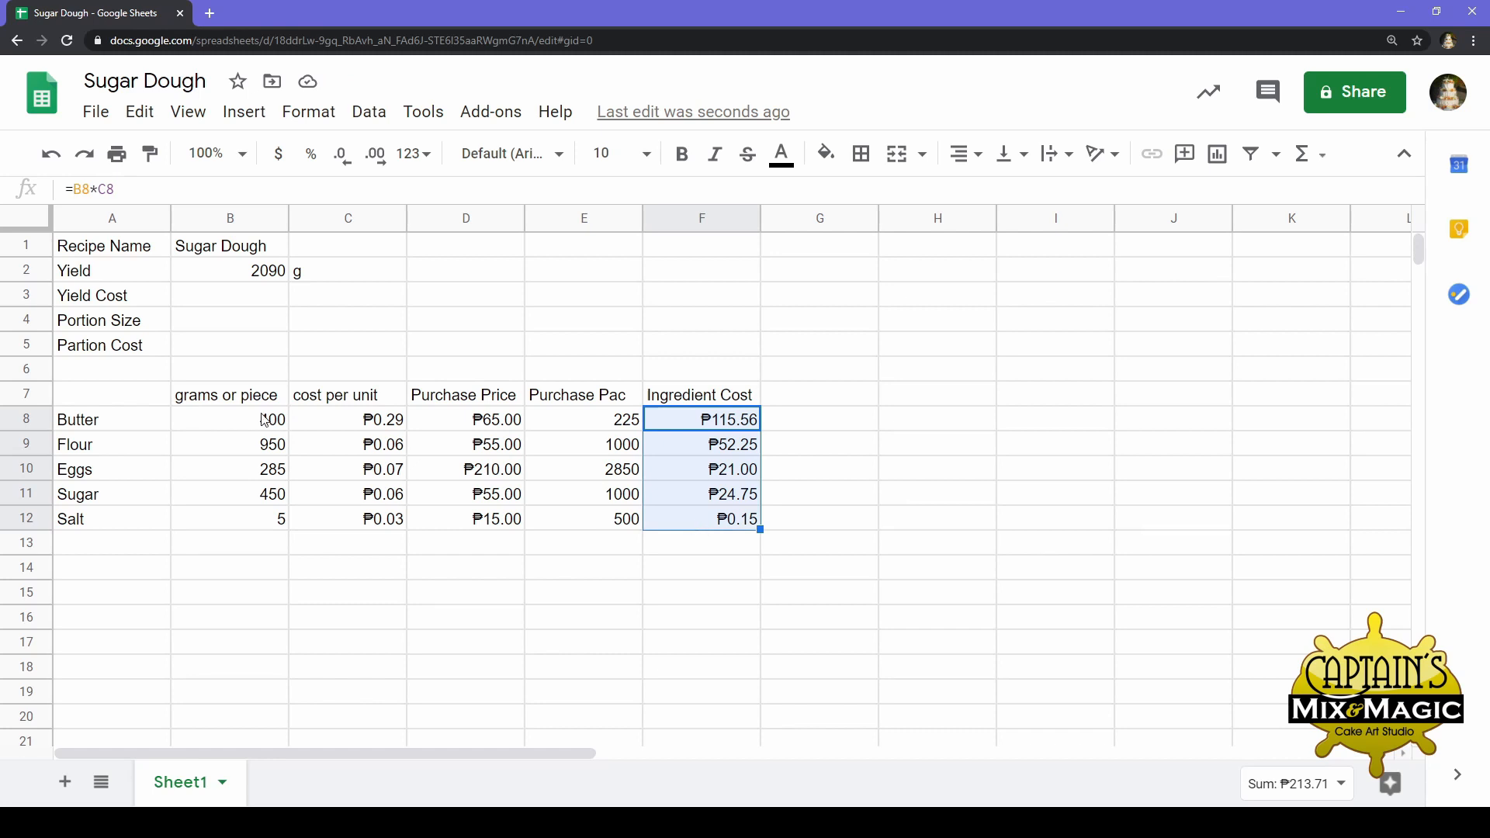
click(258, 281)
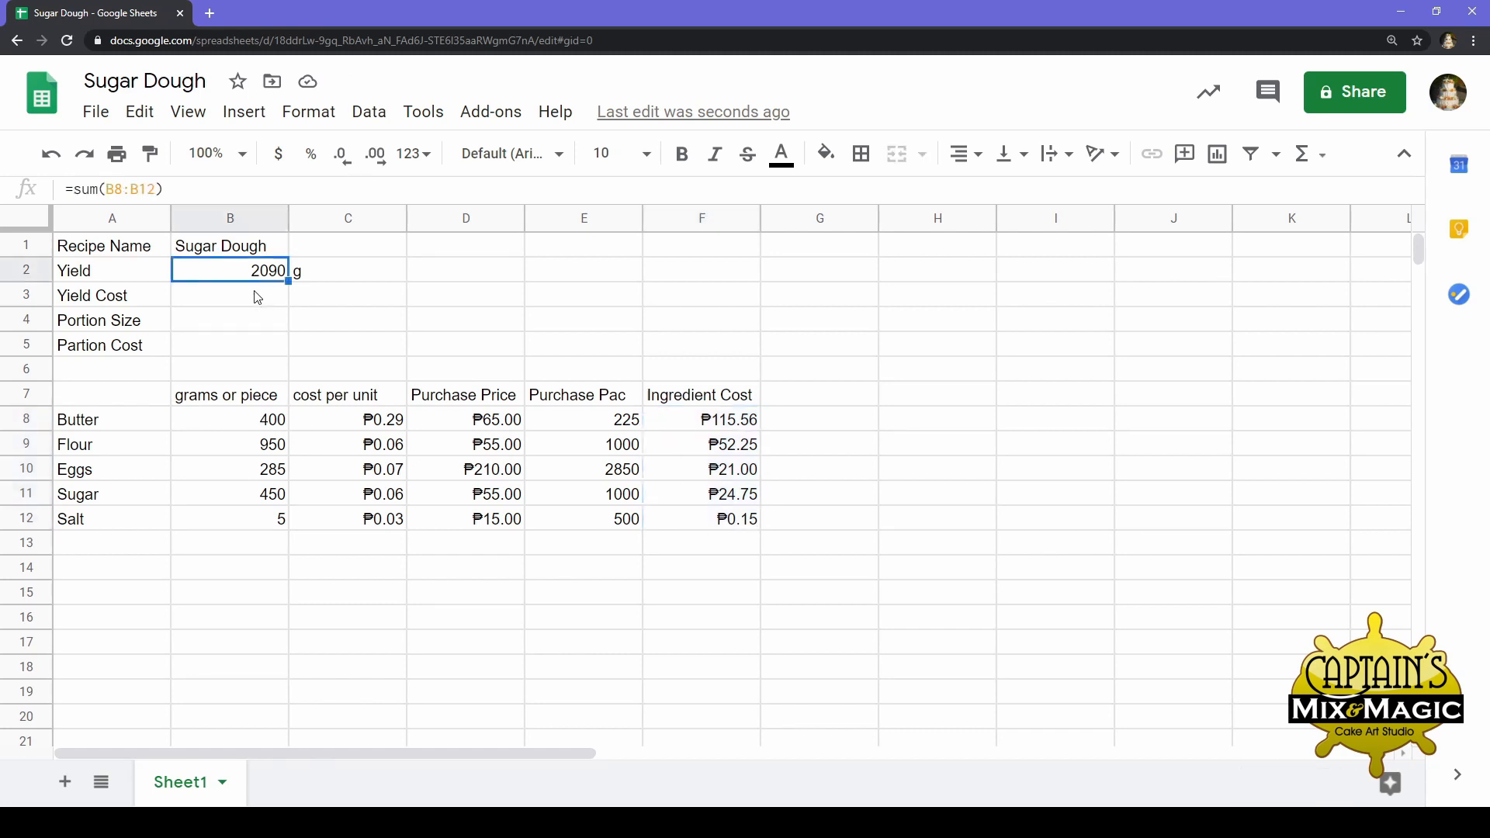
click(259, 301)
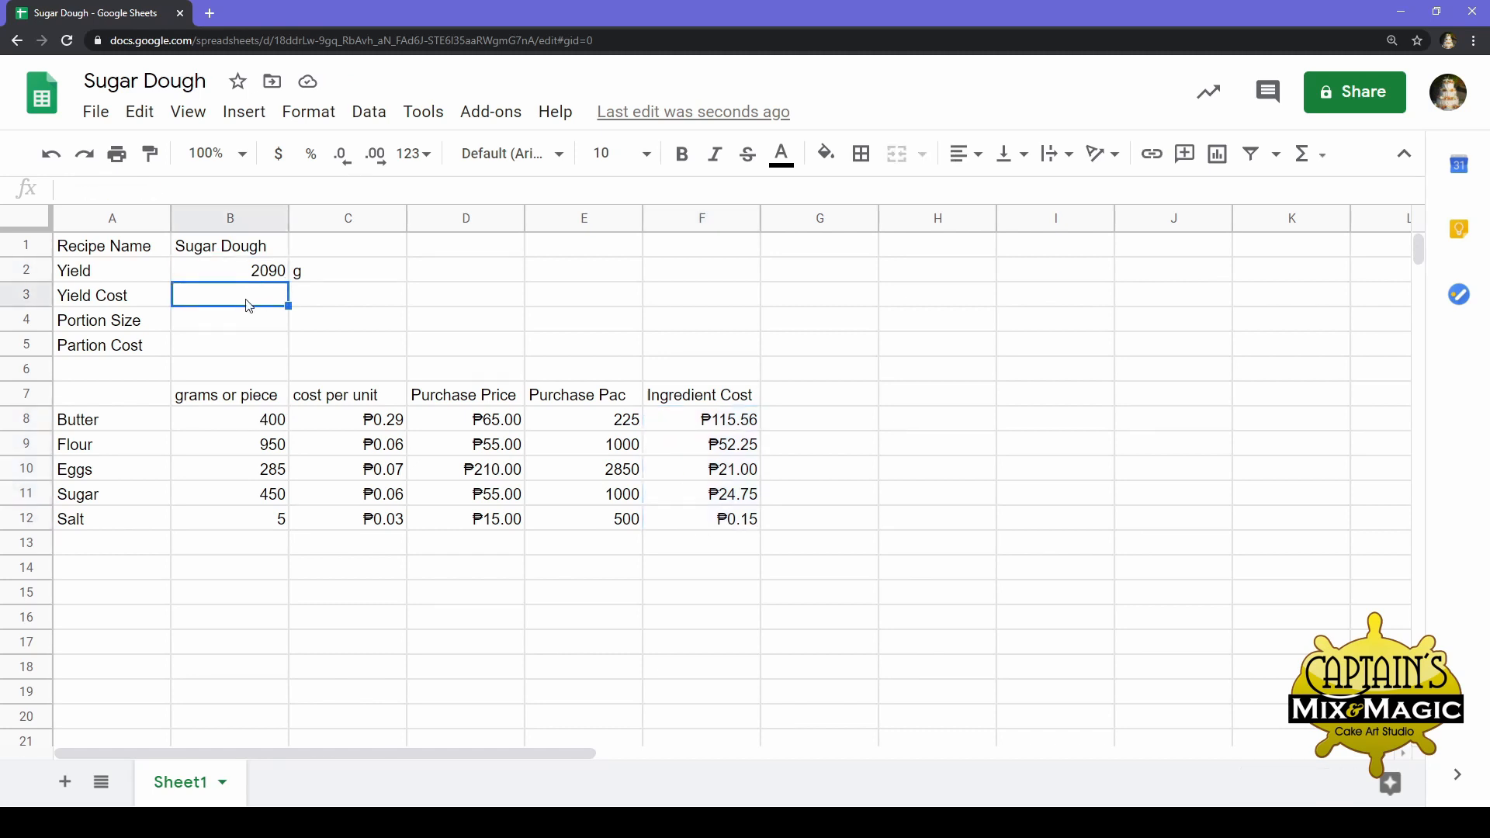
text(=)
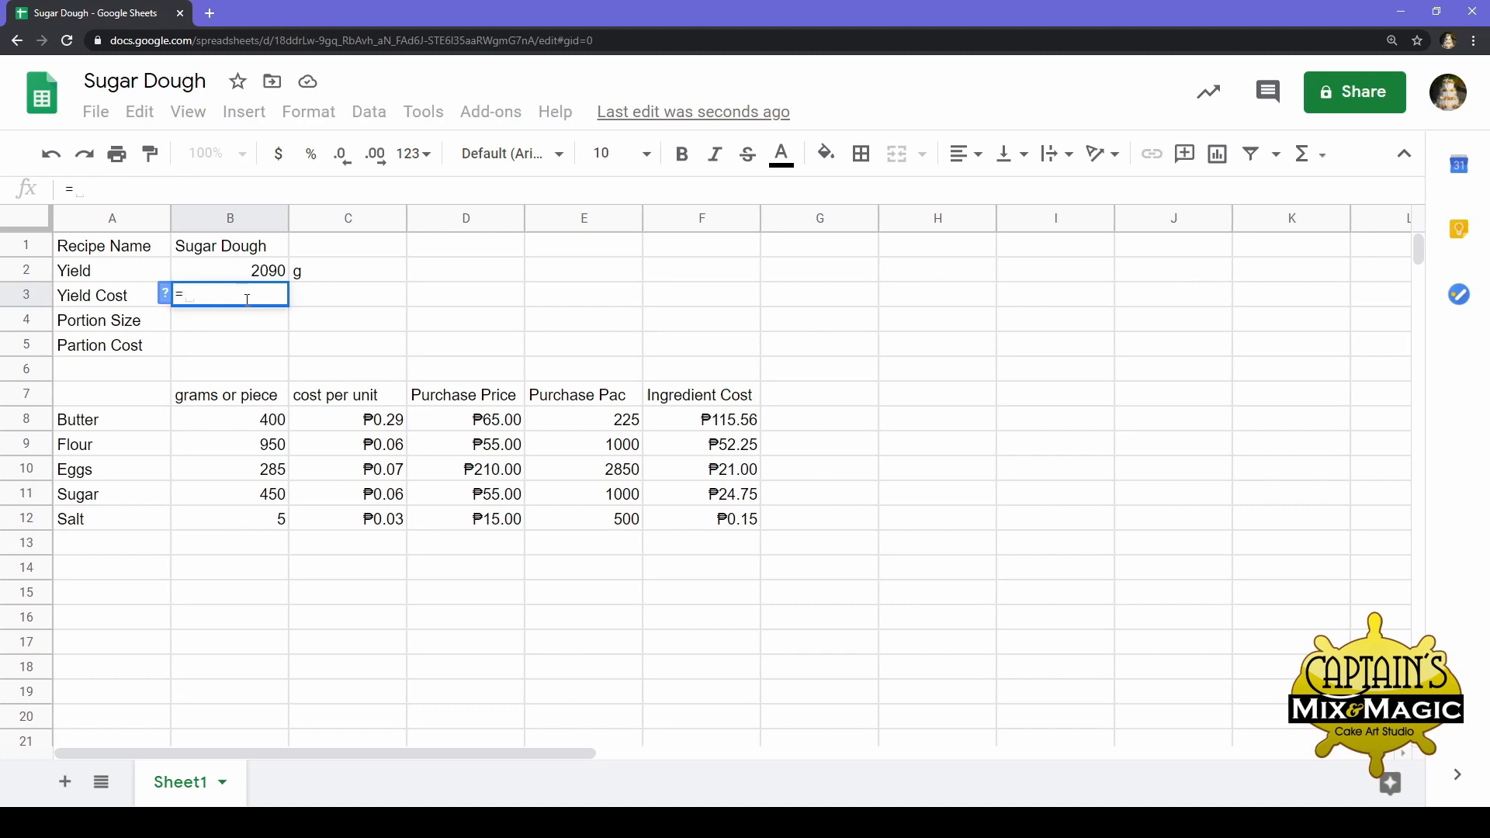
text(sum)
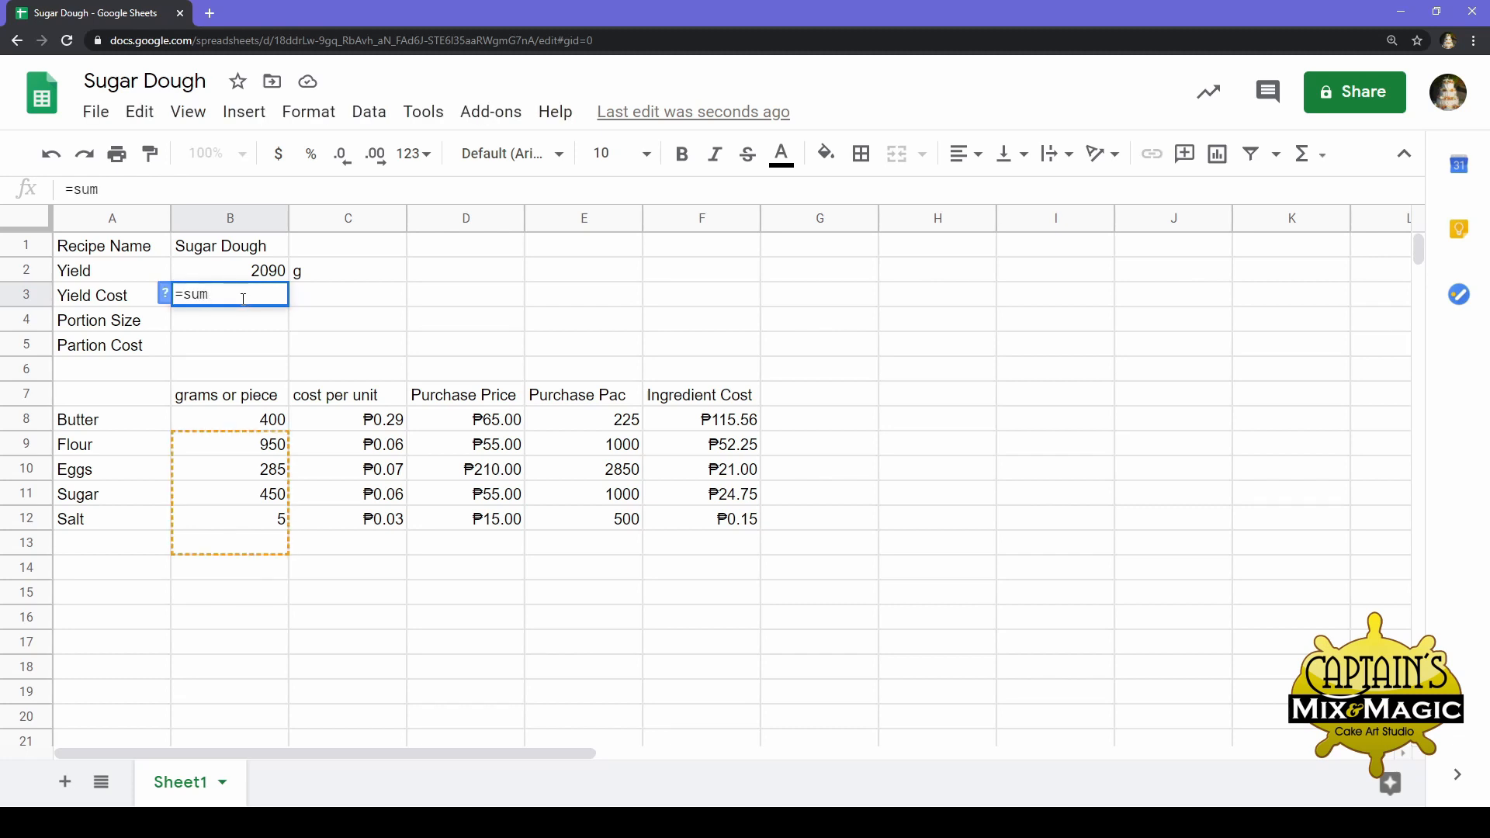
text(()
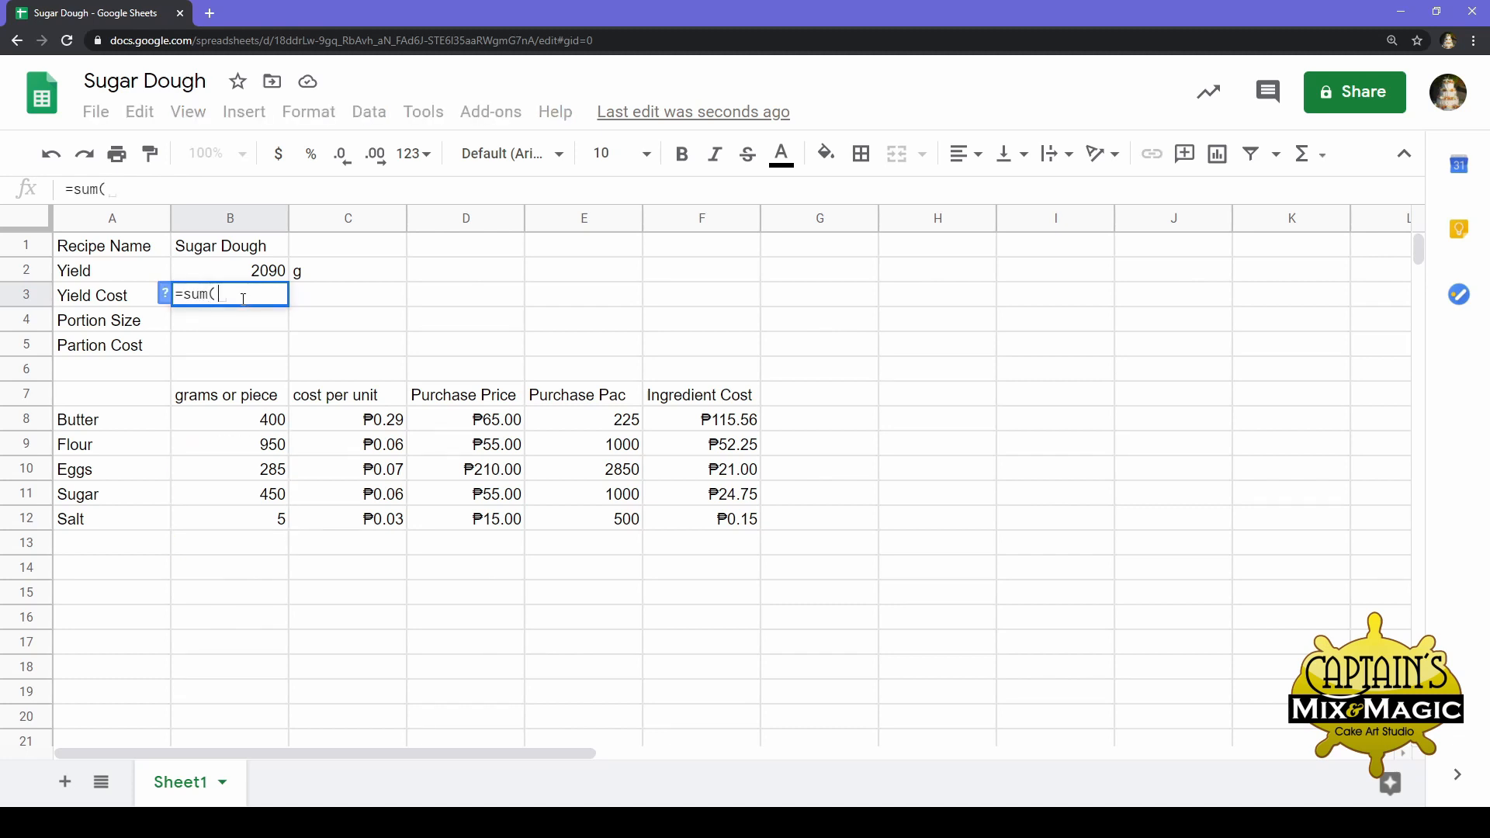
click(696, 426)
key(shift+Down)
key(shift+Down)
key(shift+Down)
key(shift+Down)
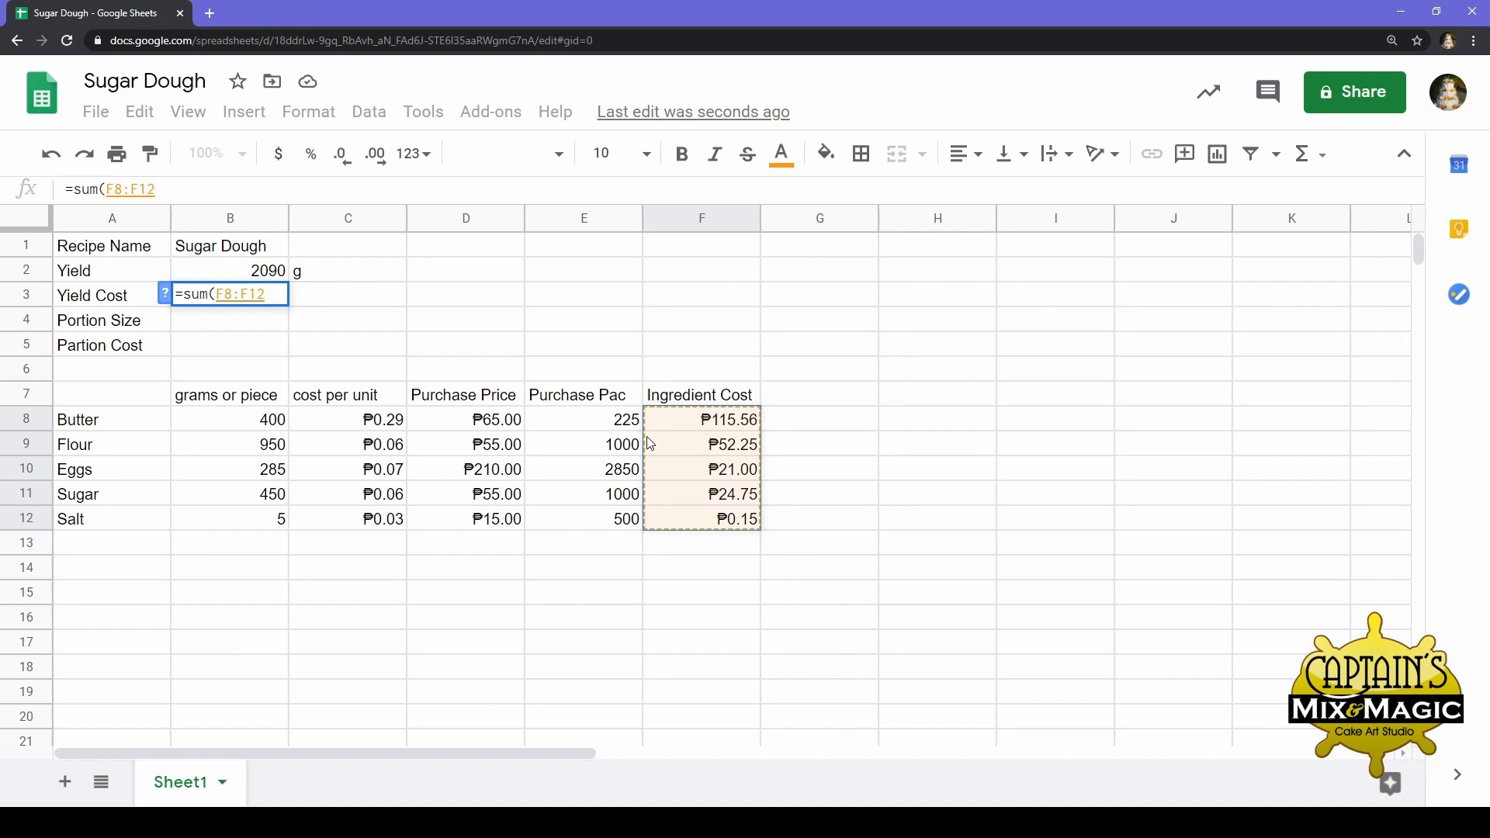
text())
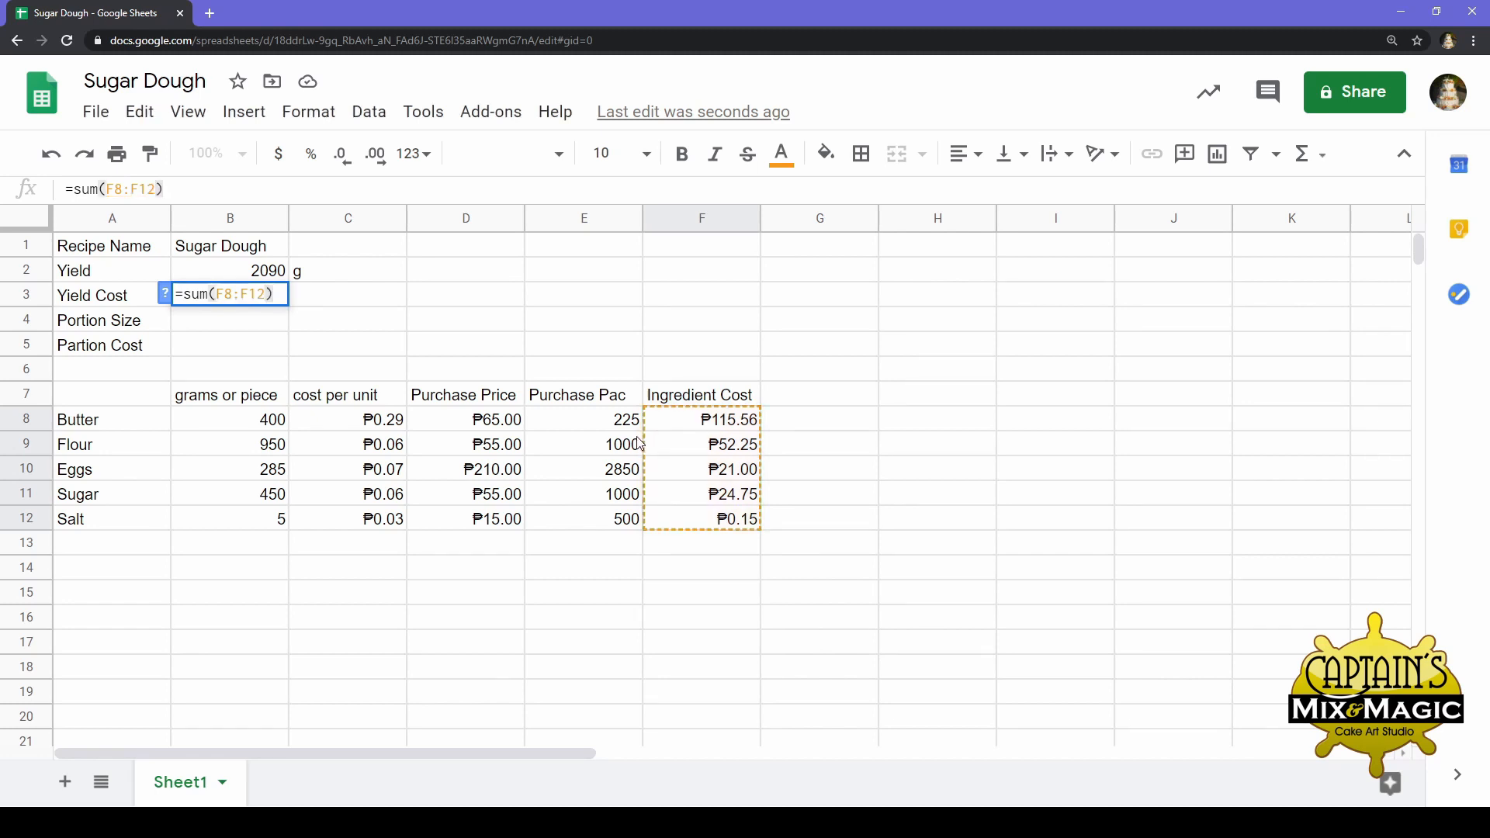
key(Return)
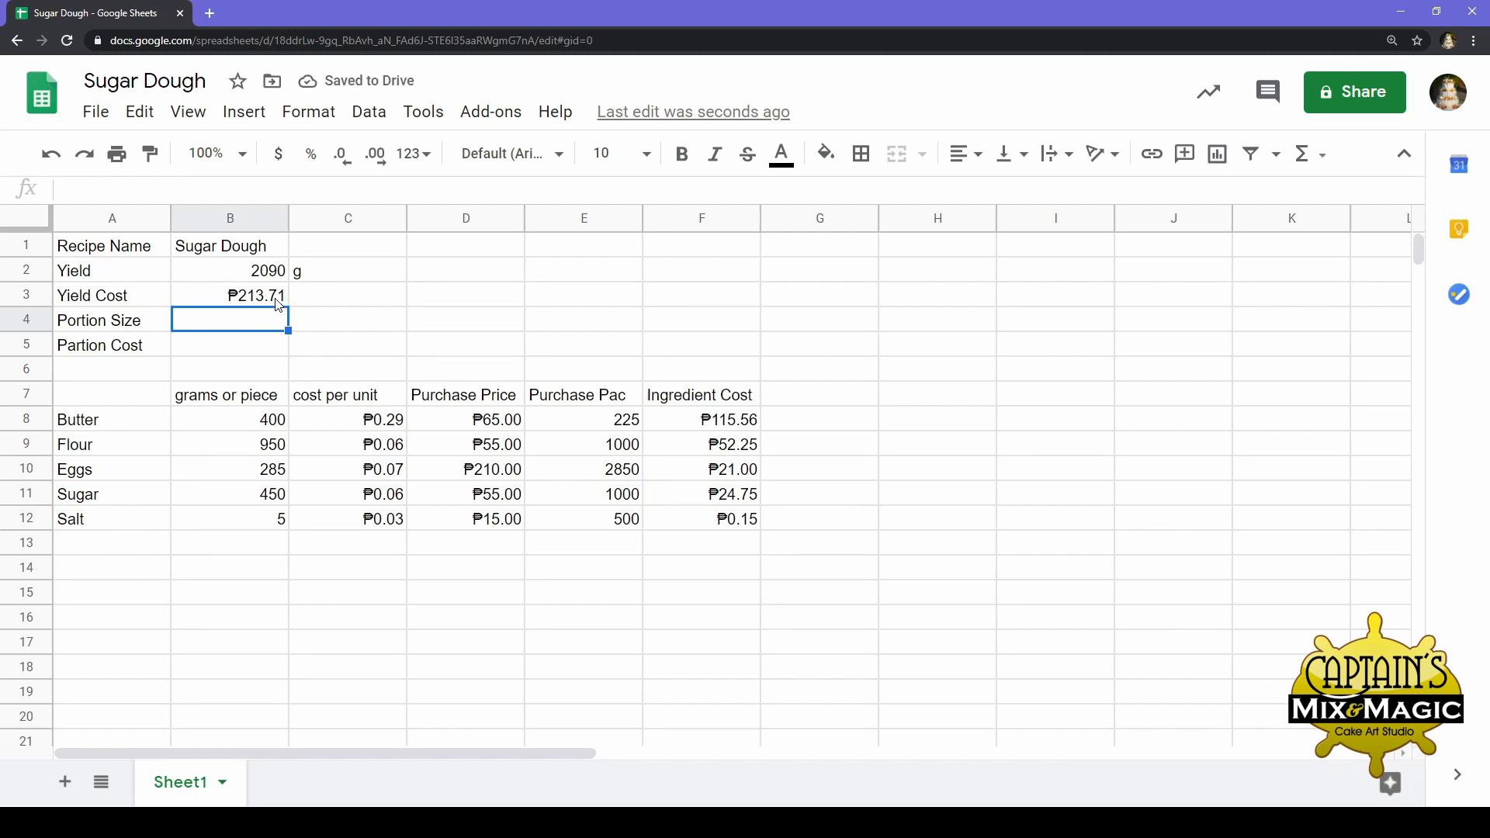
click(312, 297)
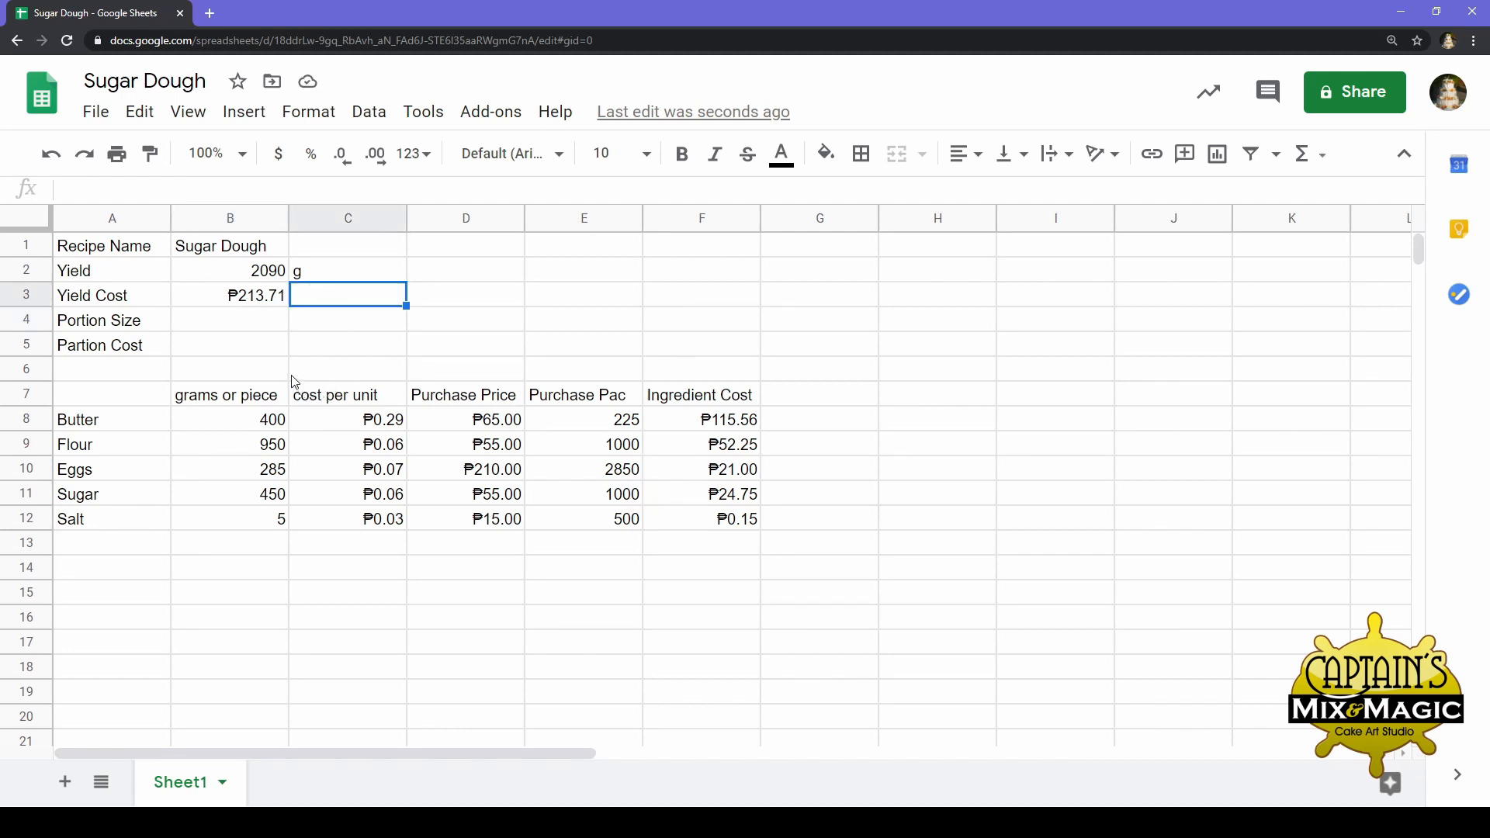
Set the Portion Size in cell B4 to 40 and enter the unit label g beside it in C4
click(266, 329)
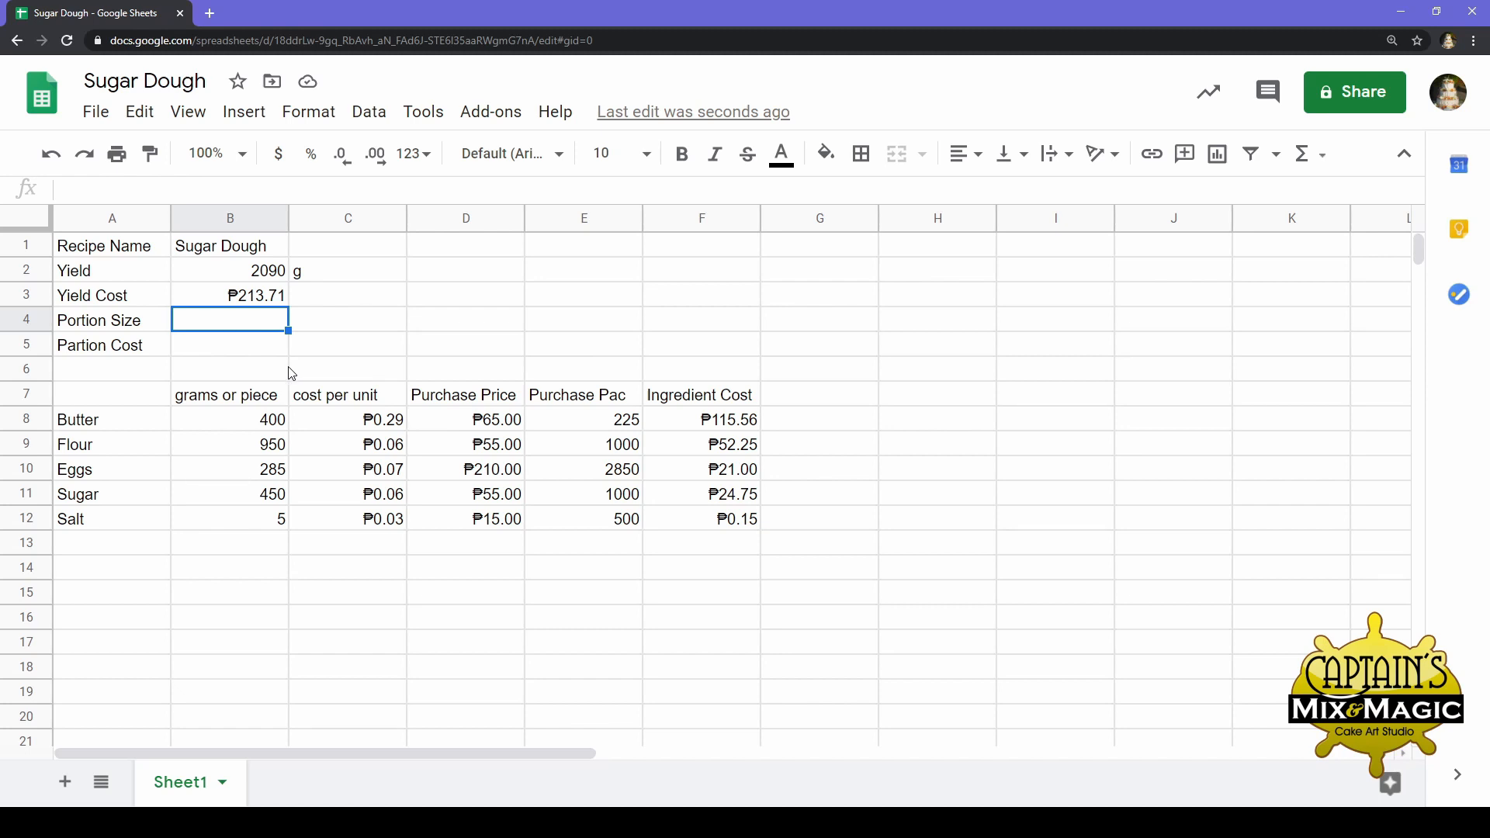
text(40)
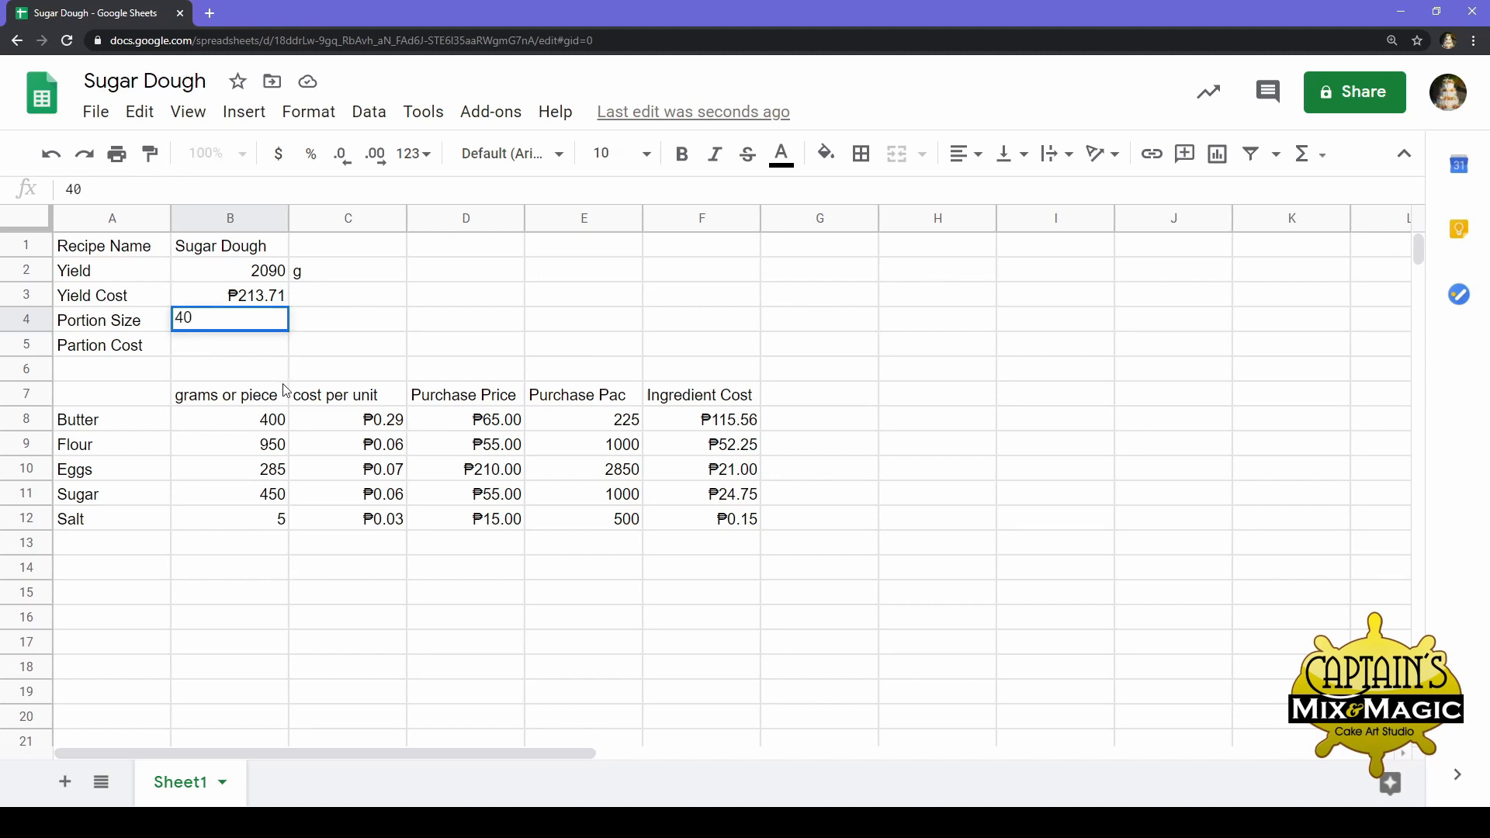
click(330, 334)
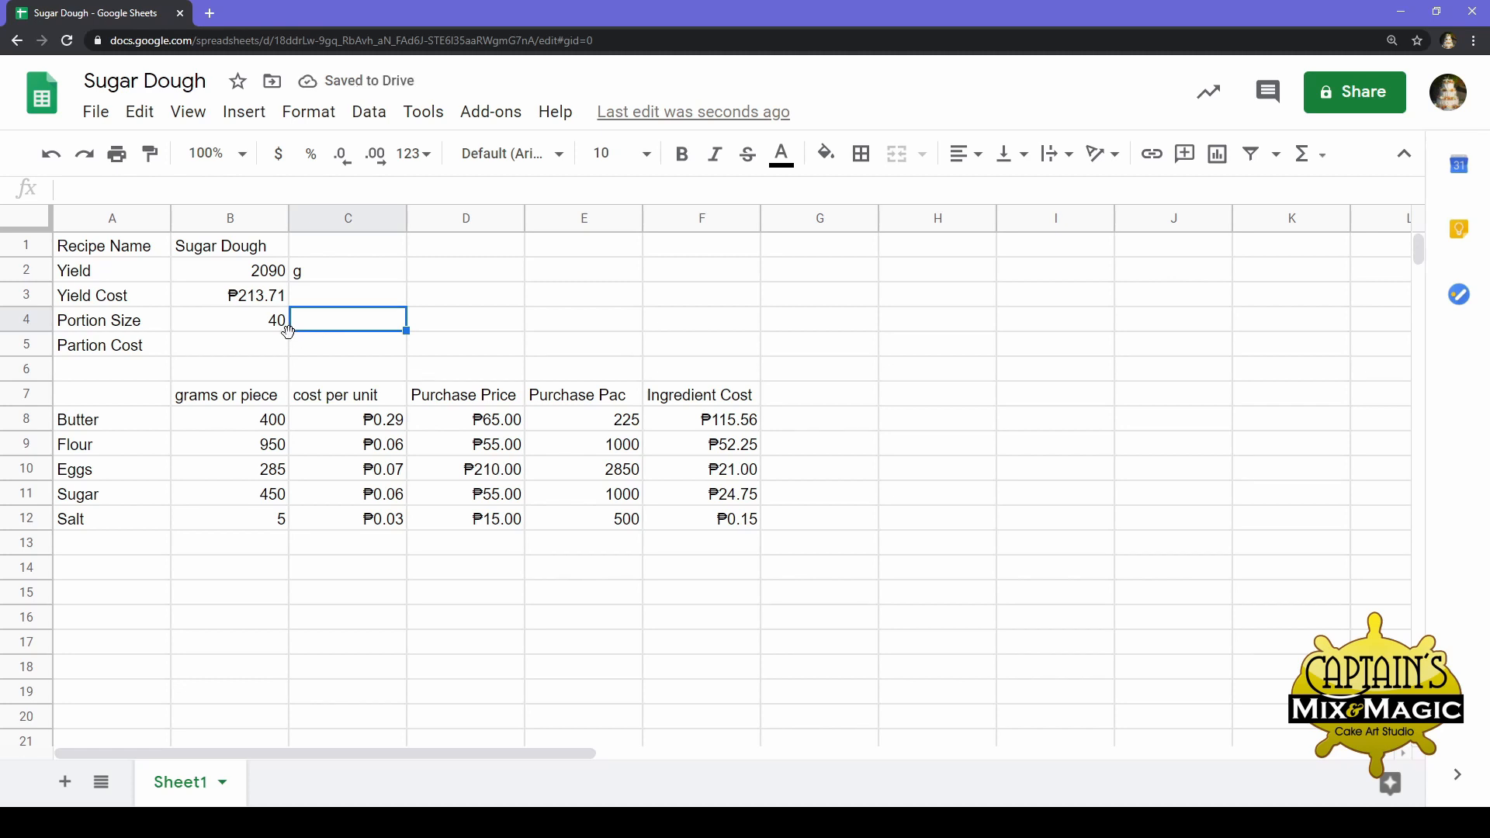
text(g)
key(Return)
Insert one empty row above the Portion Size row
click(226, 351)
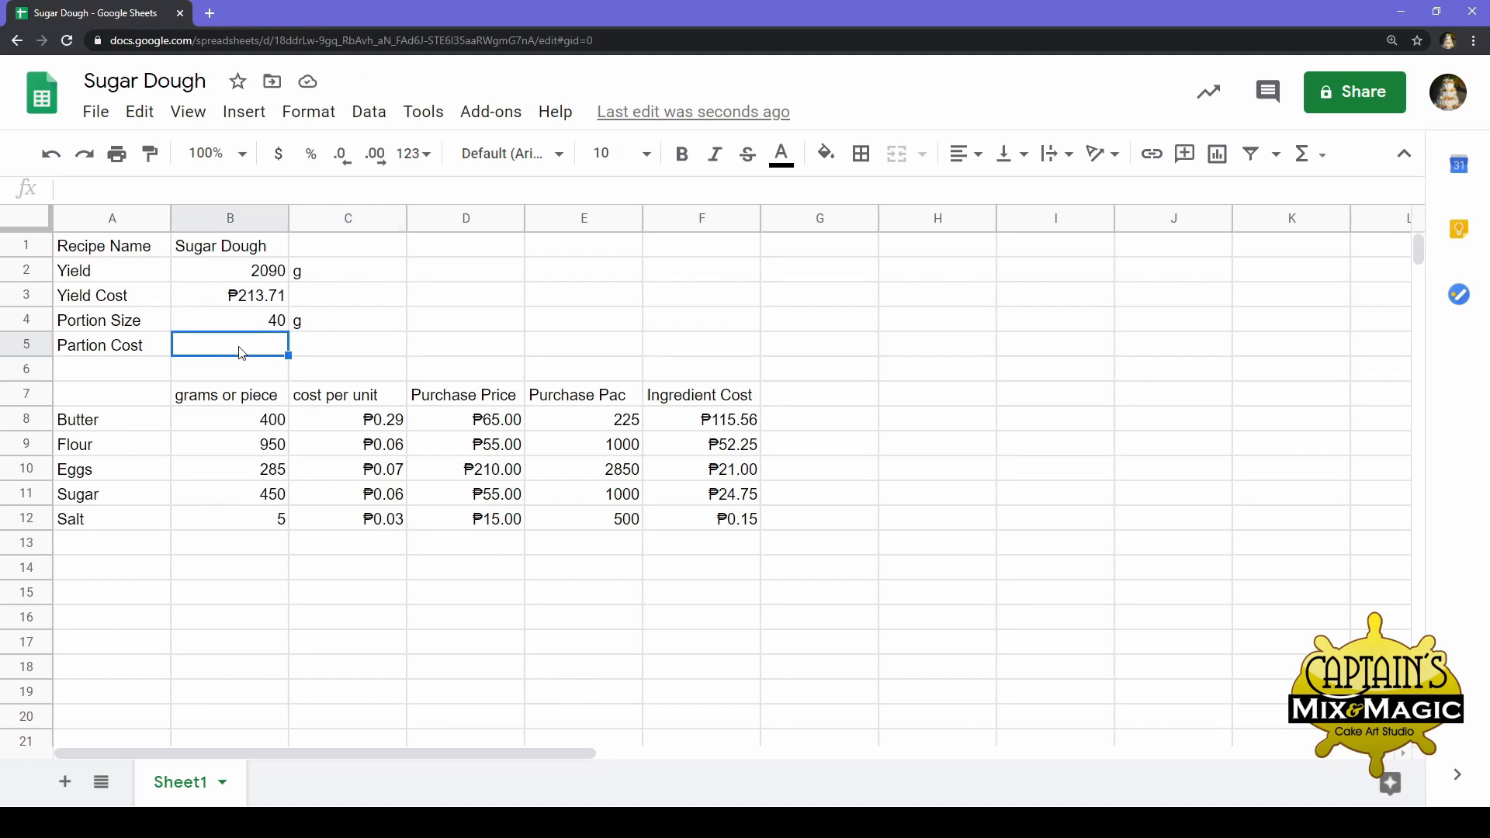
click(385, 306)
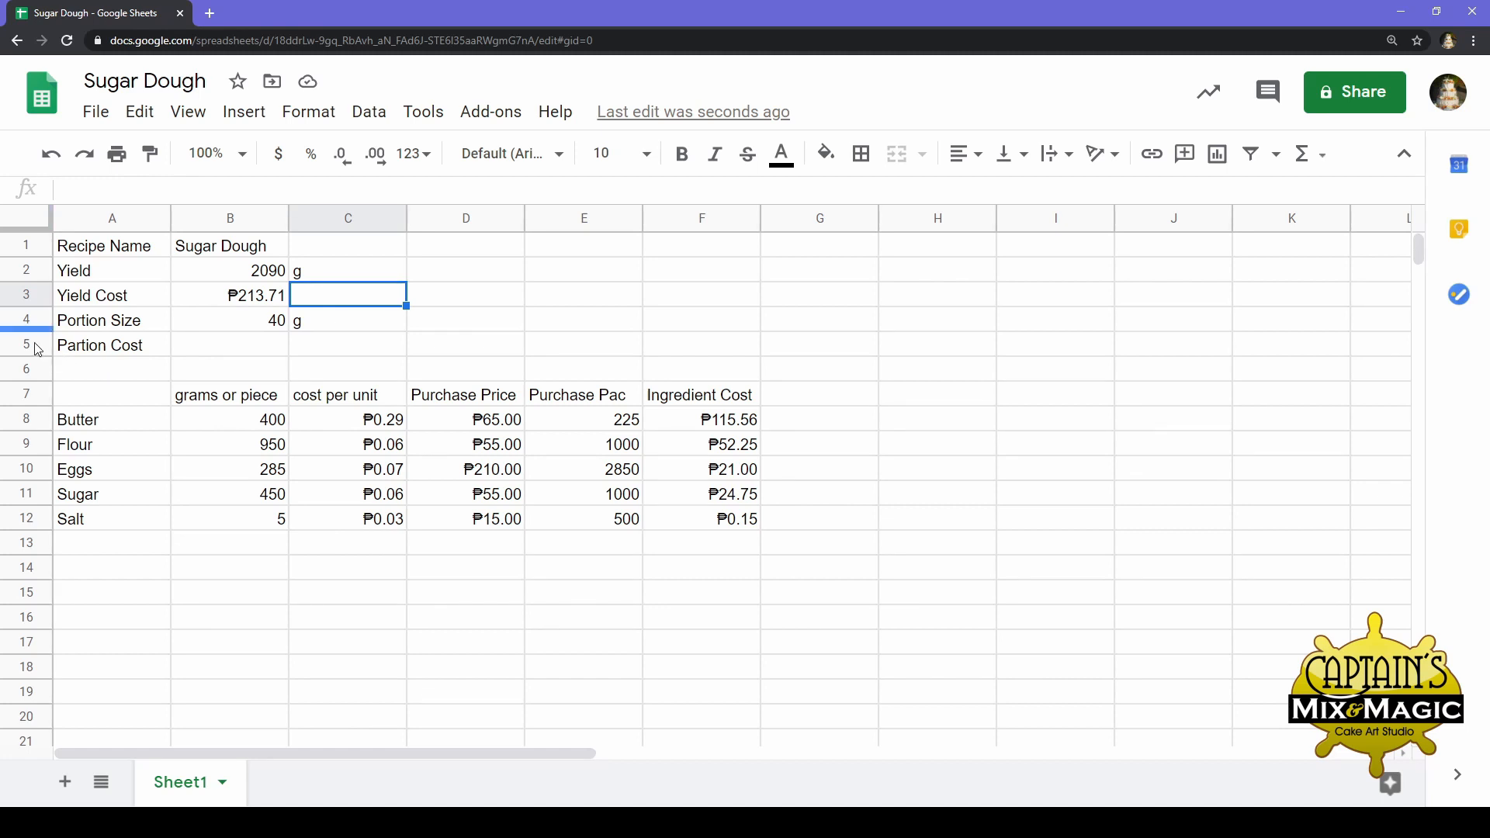
click(26, 320)
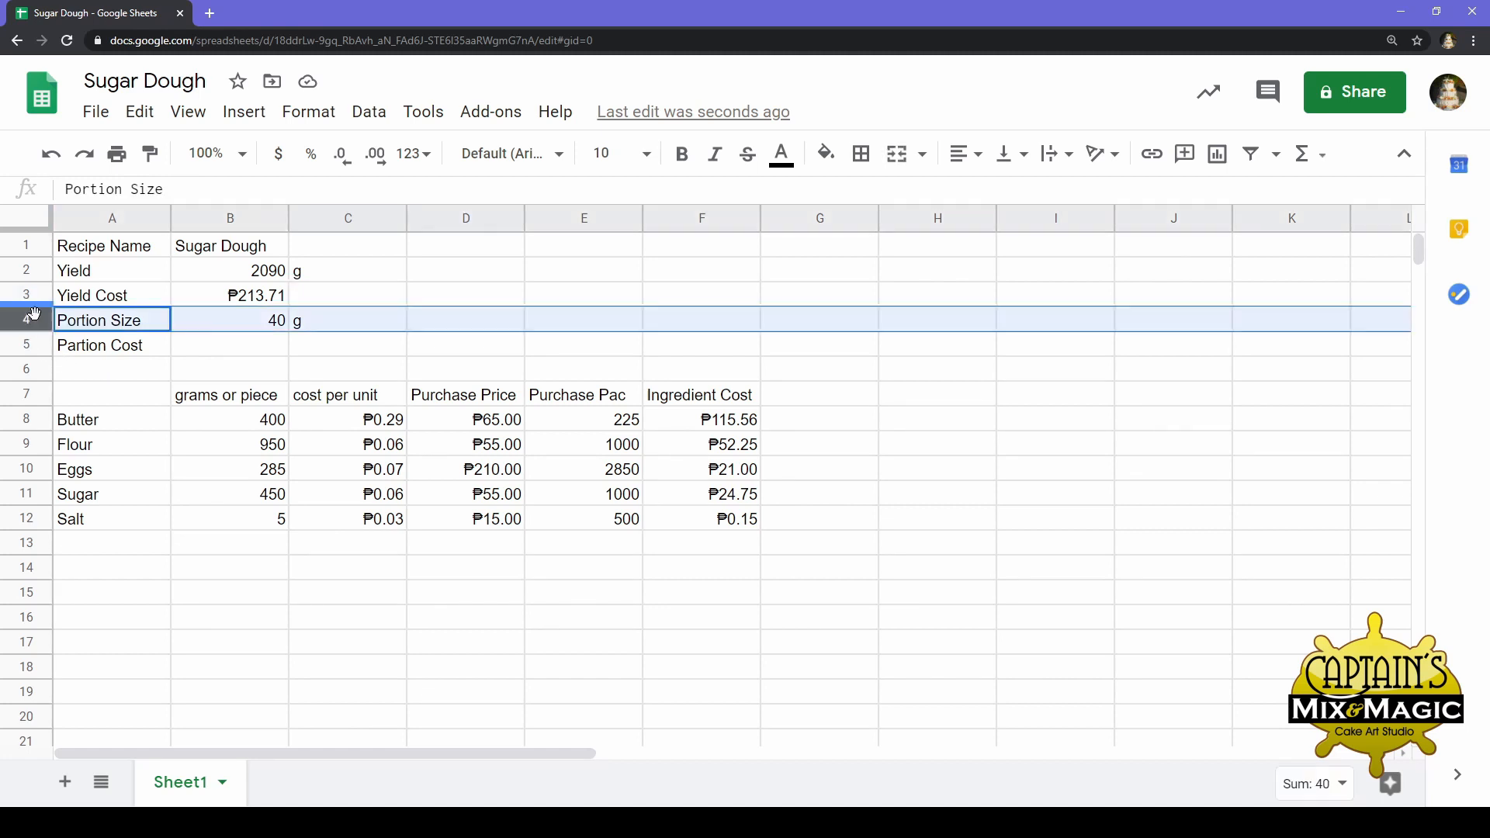
right_click(39, 330)
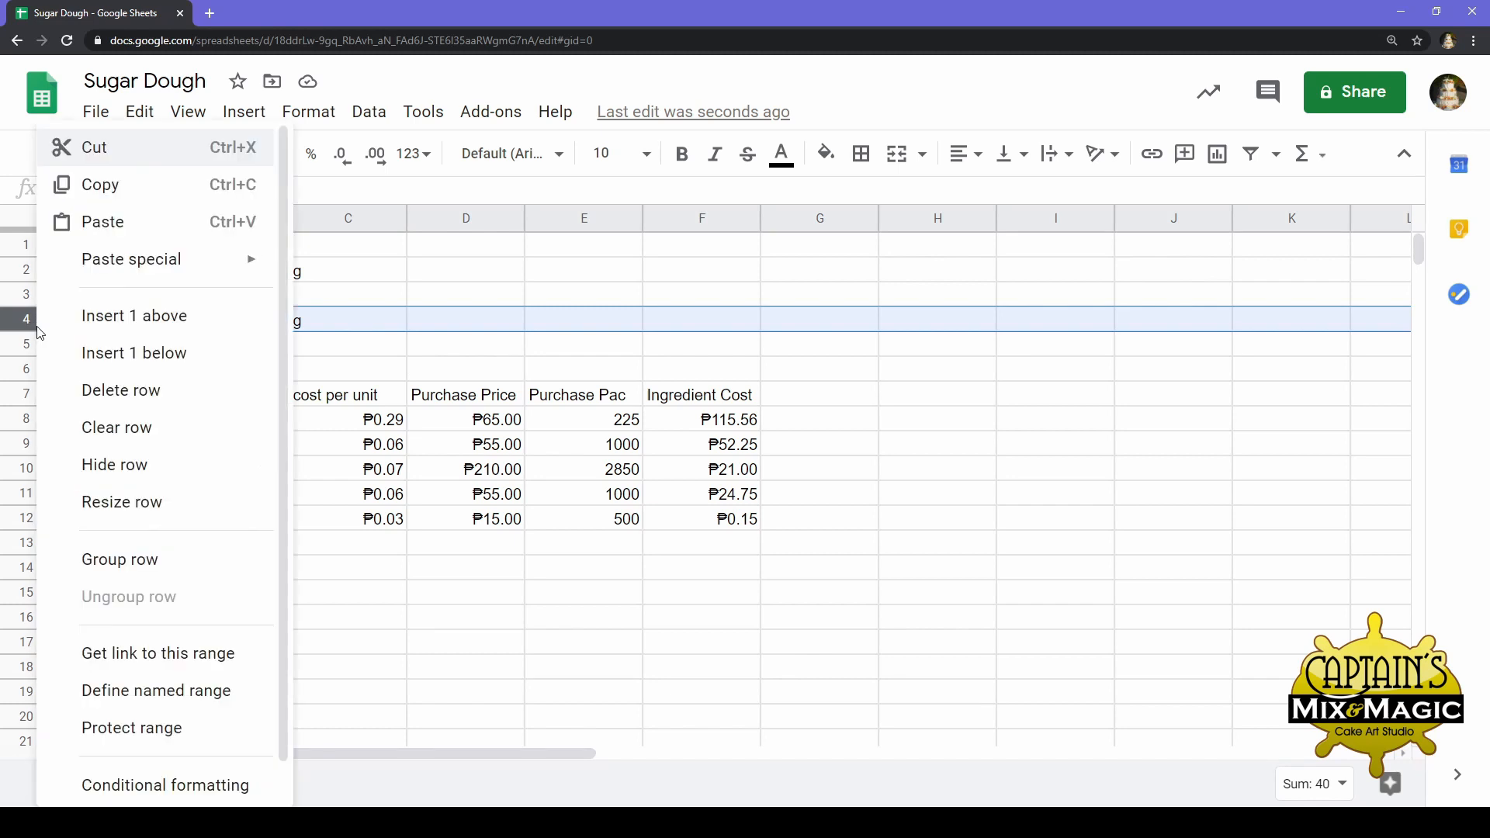
click(202, 325)
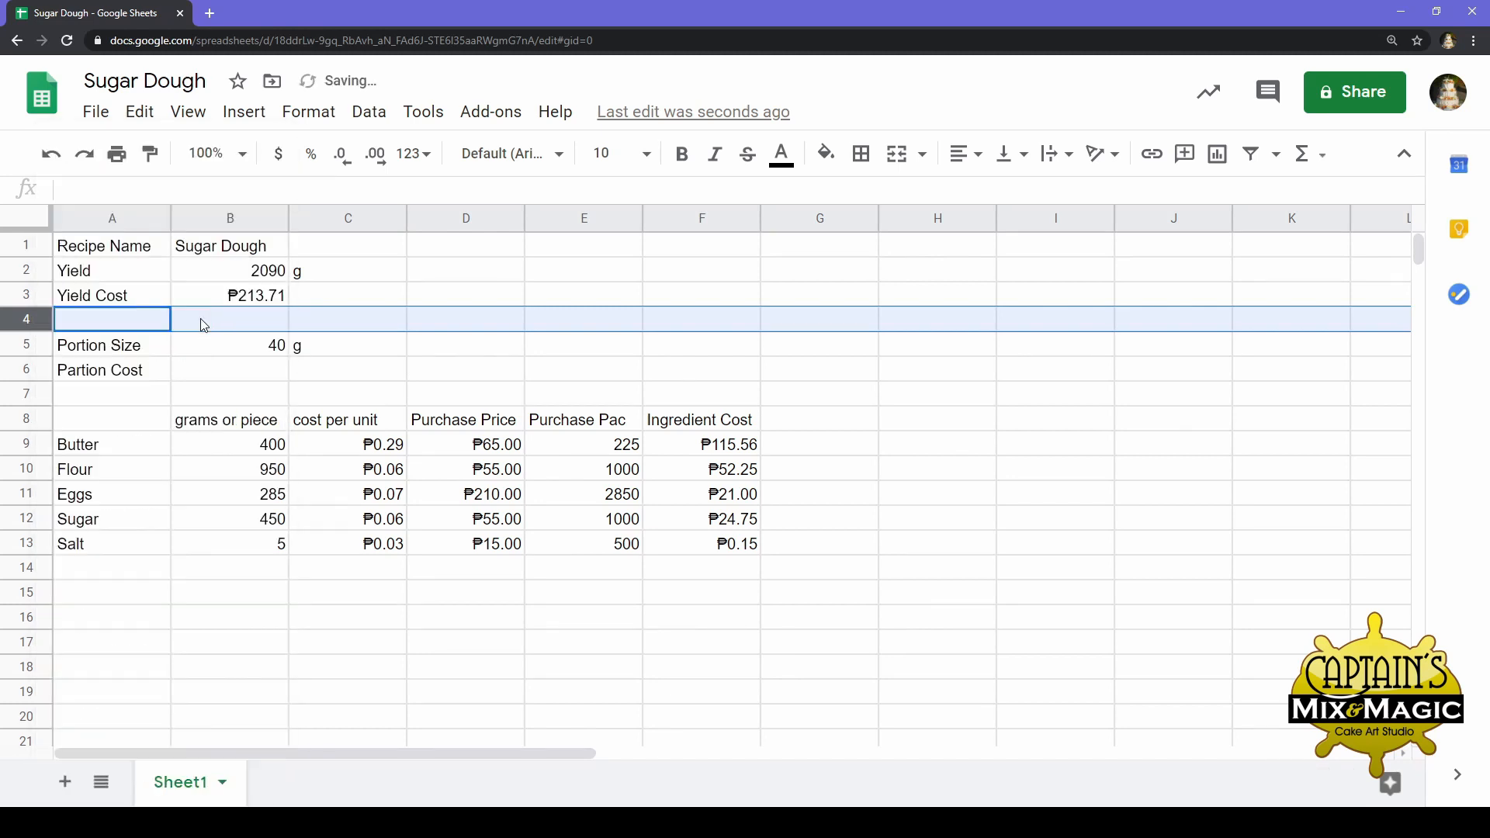
Enter the label Cost Per Recipe Unit in cell A4 and widen column A to fit it
click(284, 350)
click(150, 327)
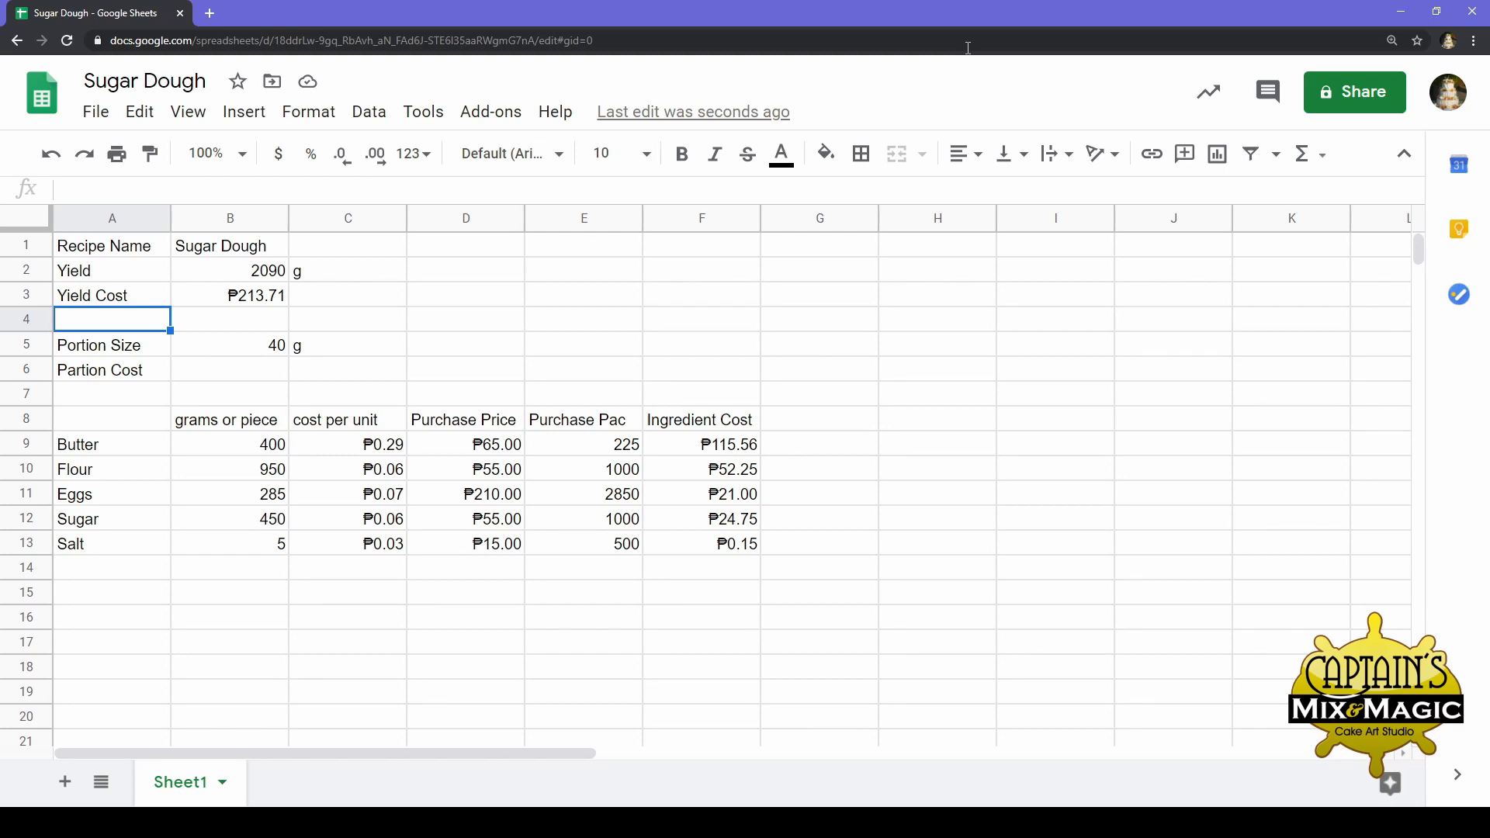
text(Cost )
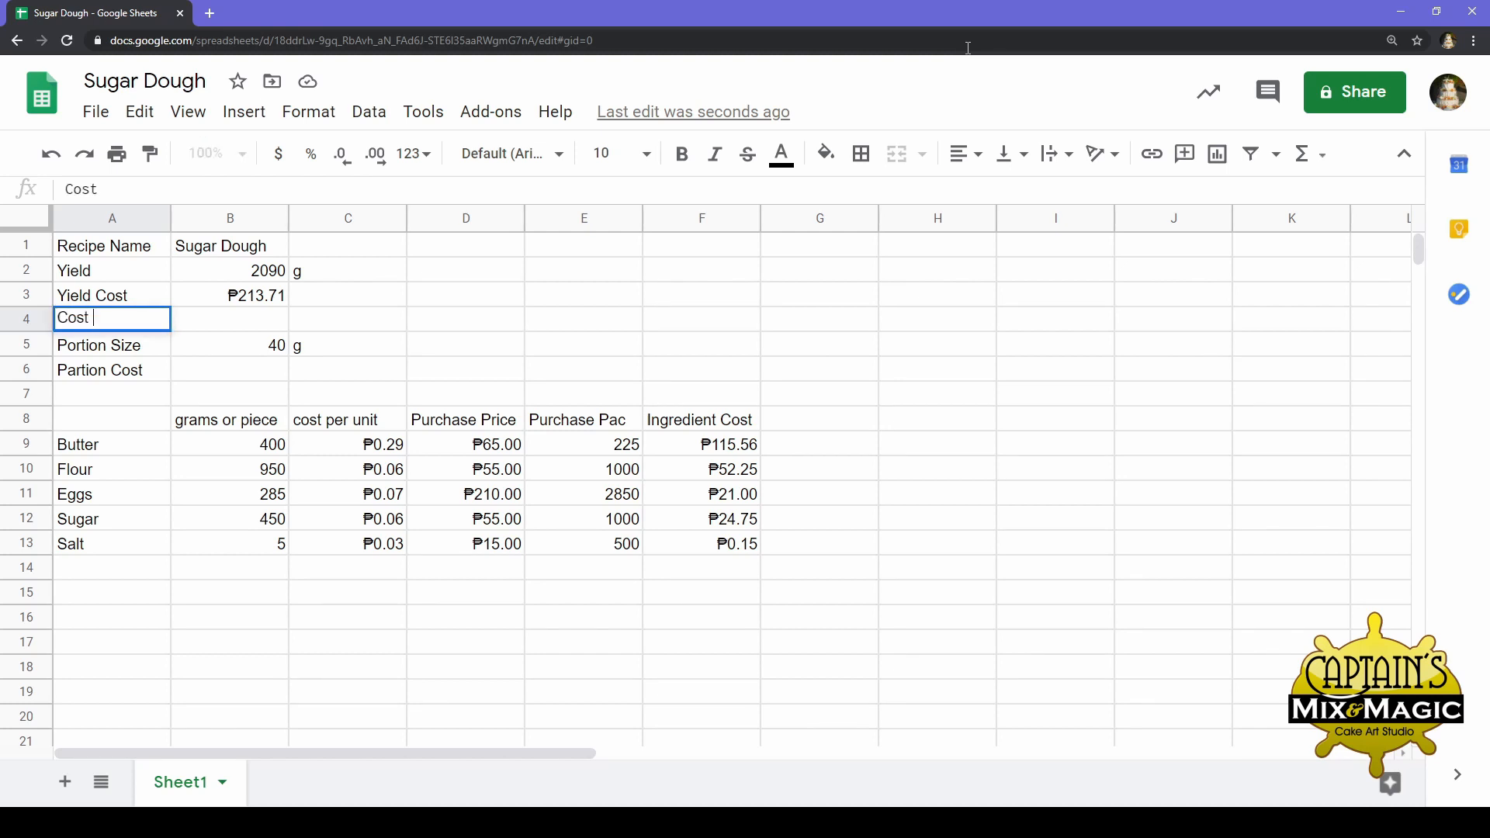
text(Per Recipe )
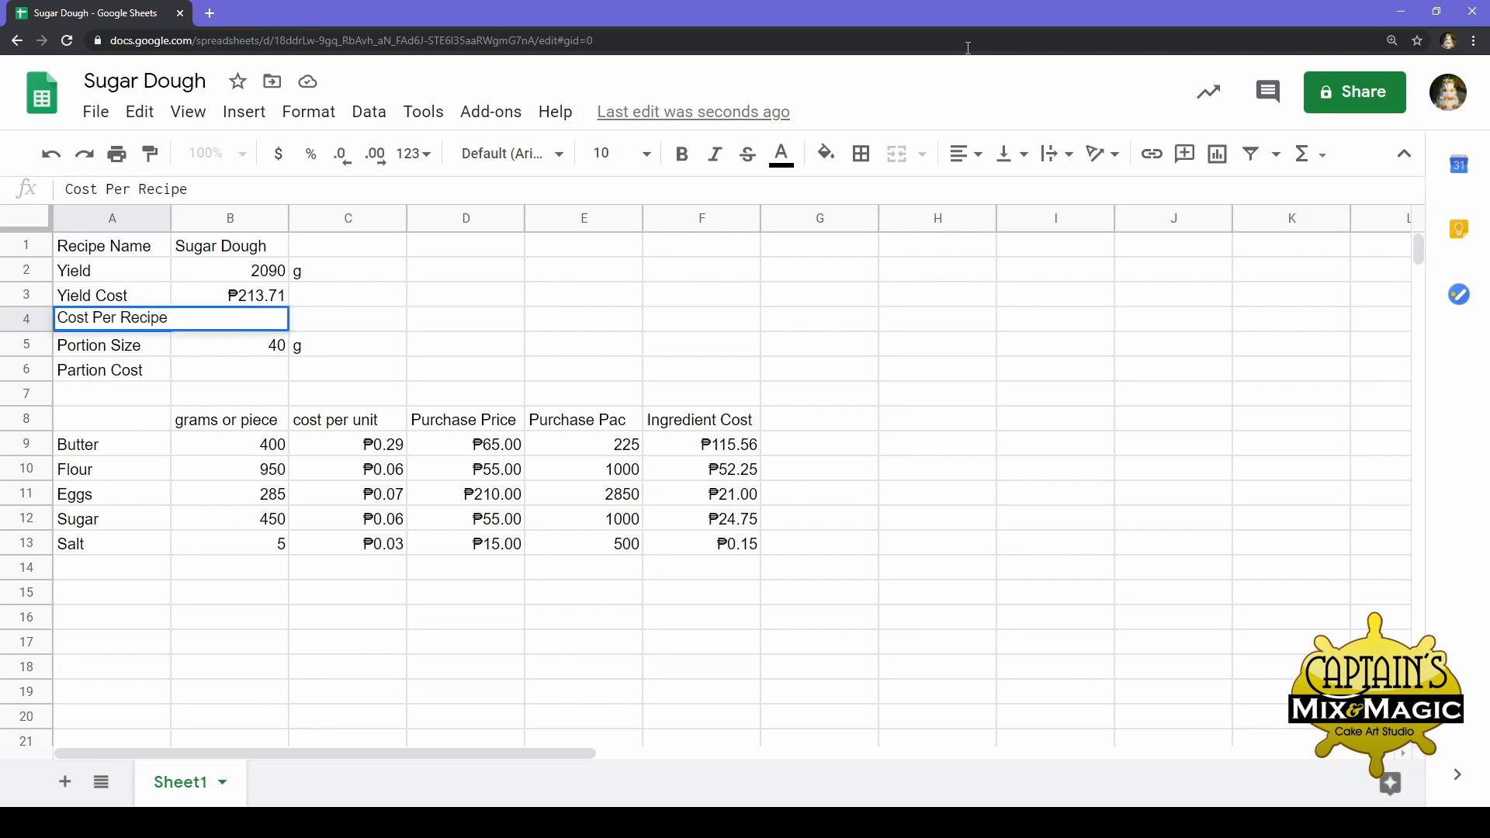
text(Unit)
key(Return)
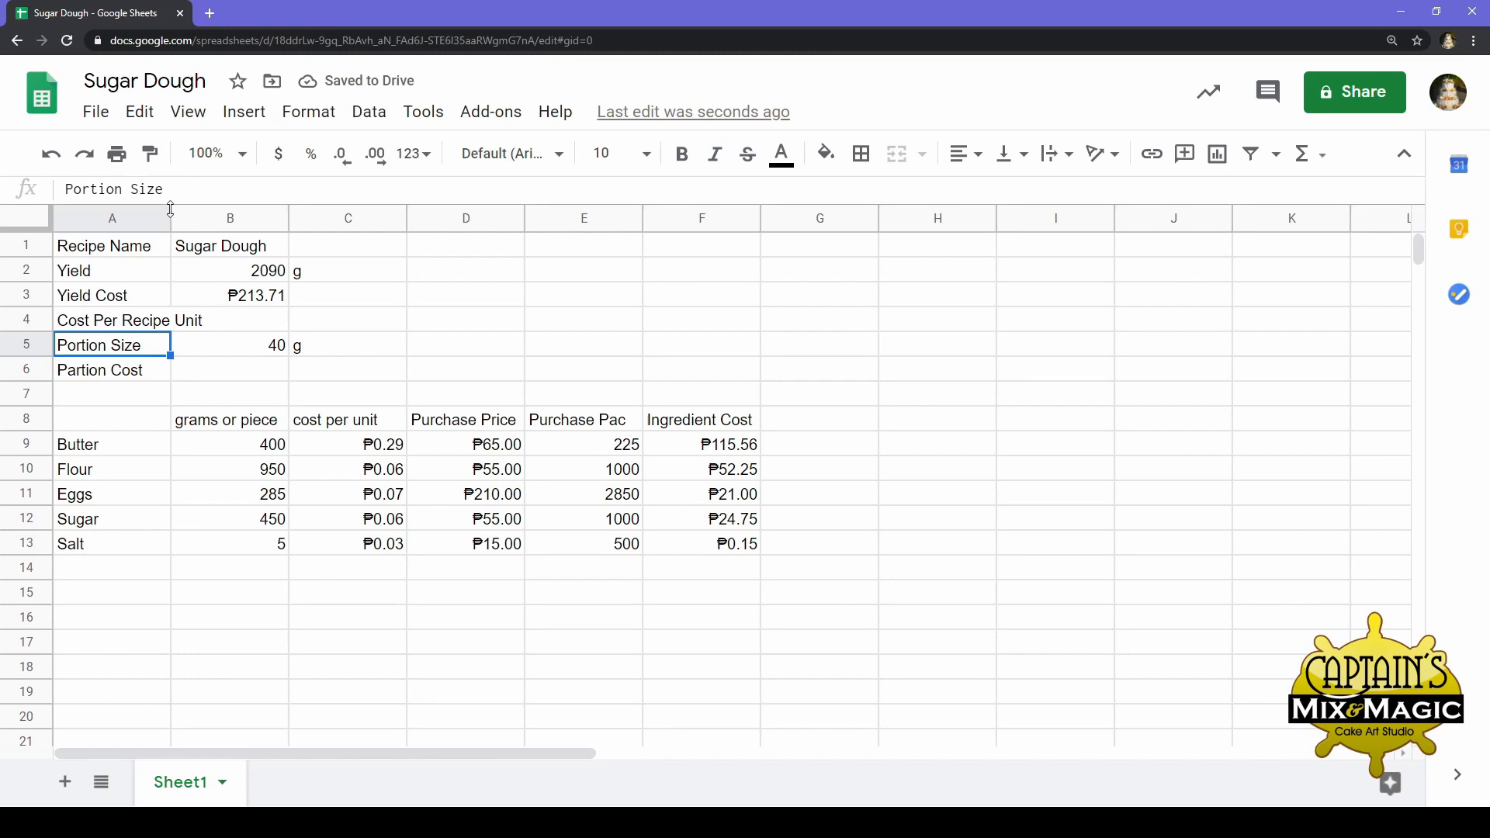
drag(171, 215, 206, 215)
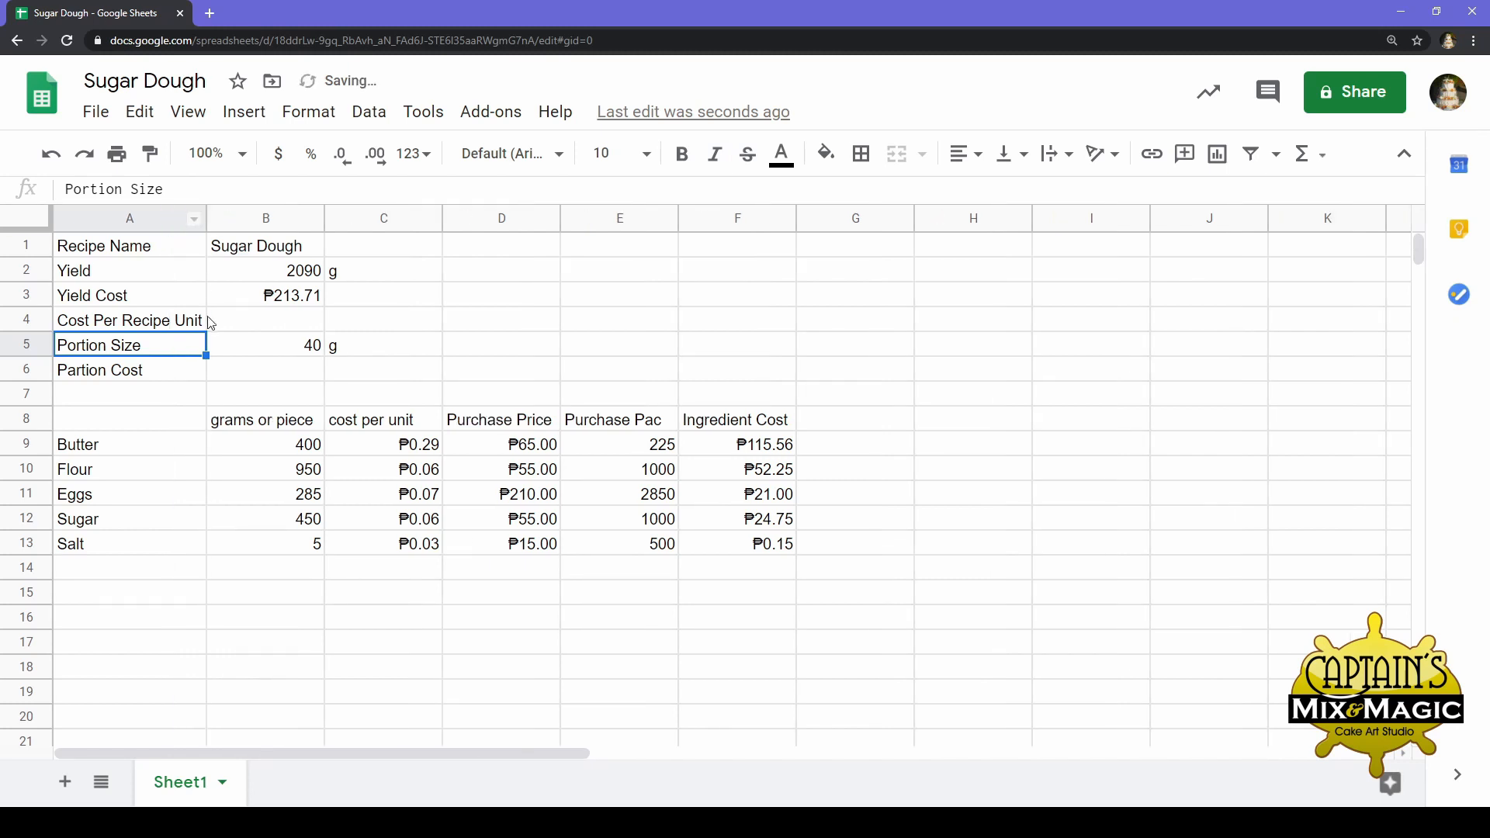
Calculate the Cost Per Recipe Unit in cell B4 by dividing Yield Cost by Yield with the formula =B3/B2
click(255, 313)
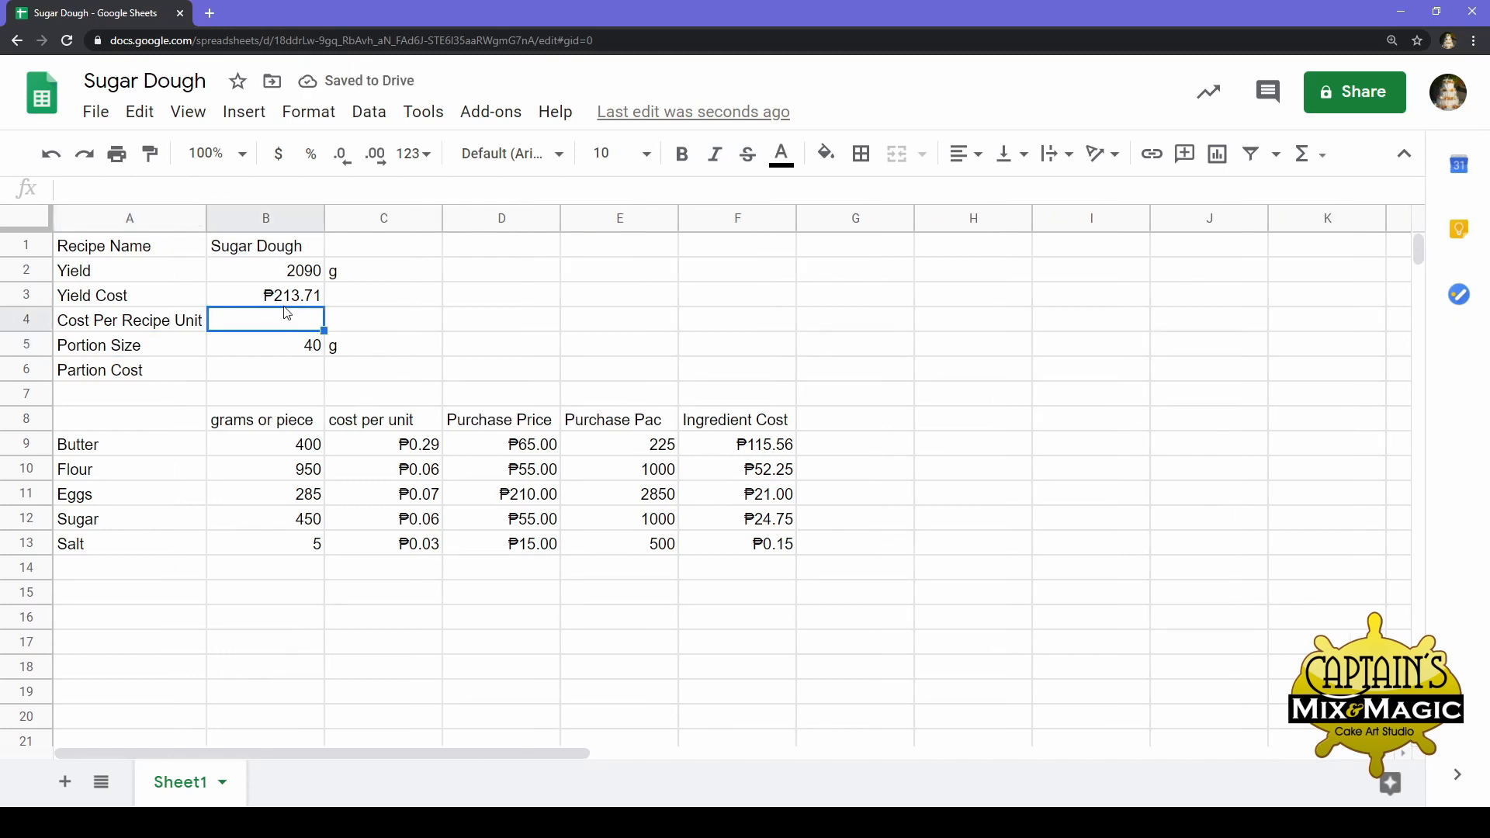
text(=)
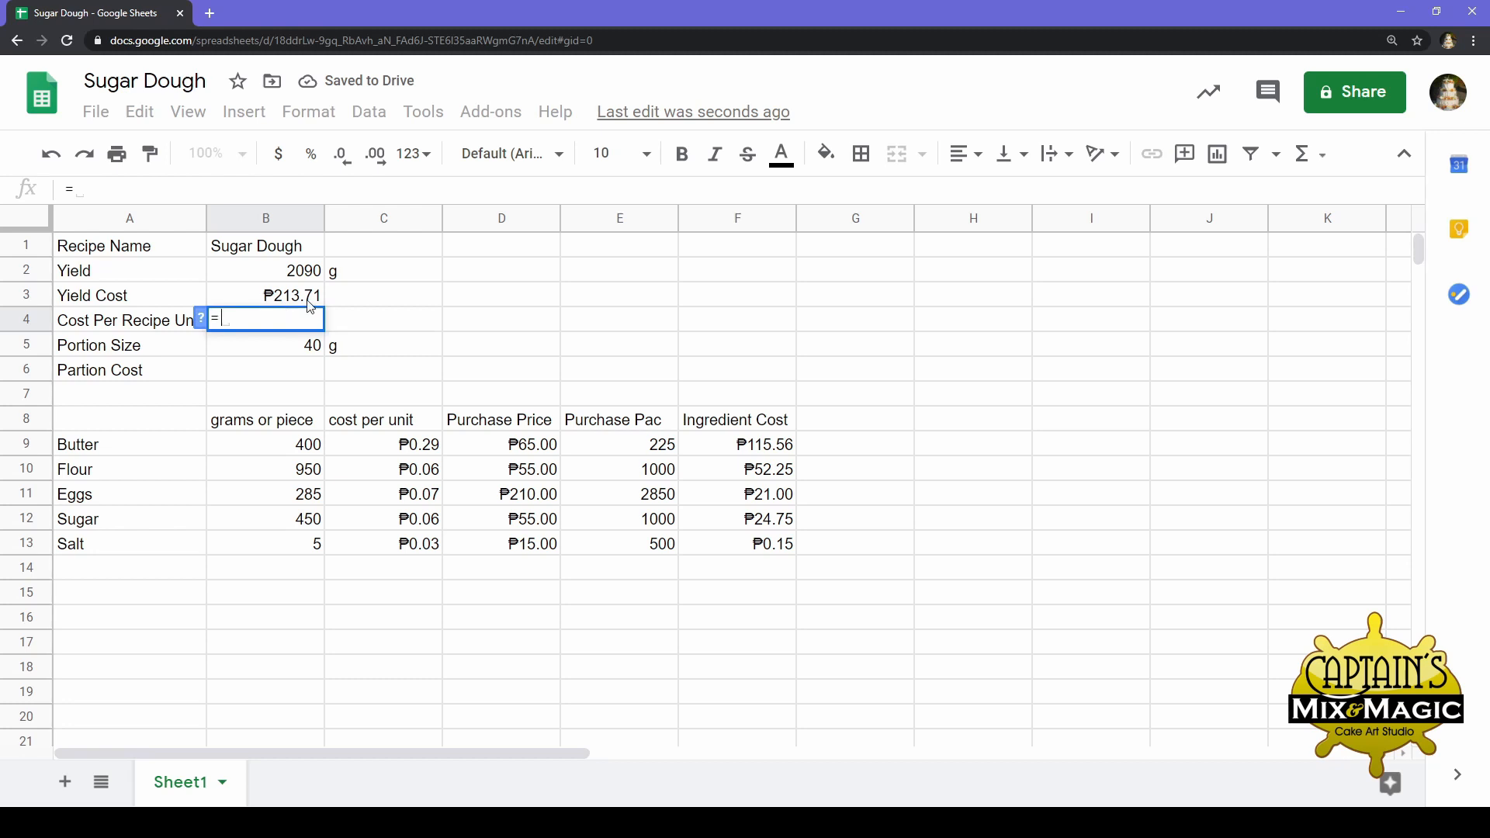
click(309, 306)
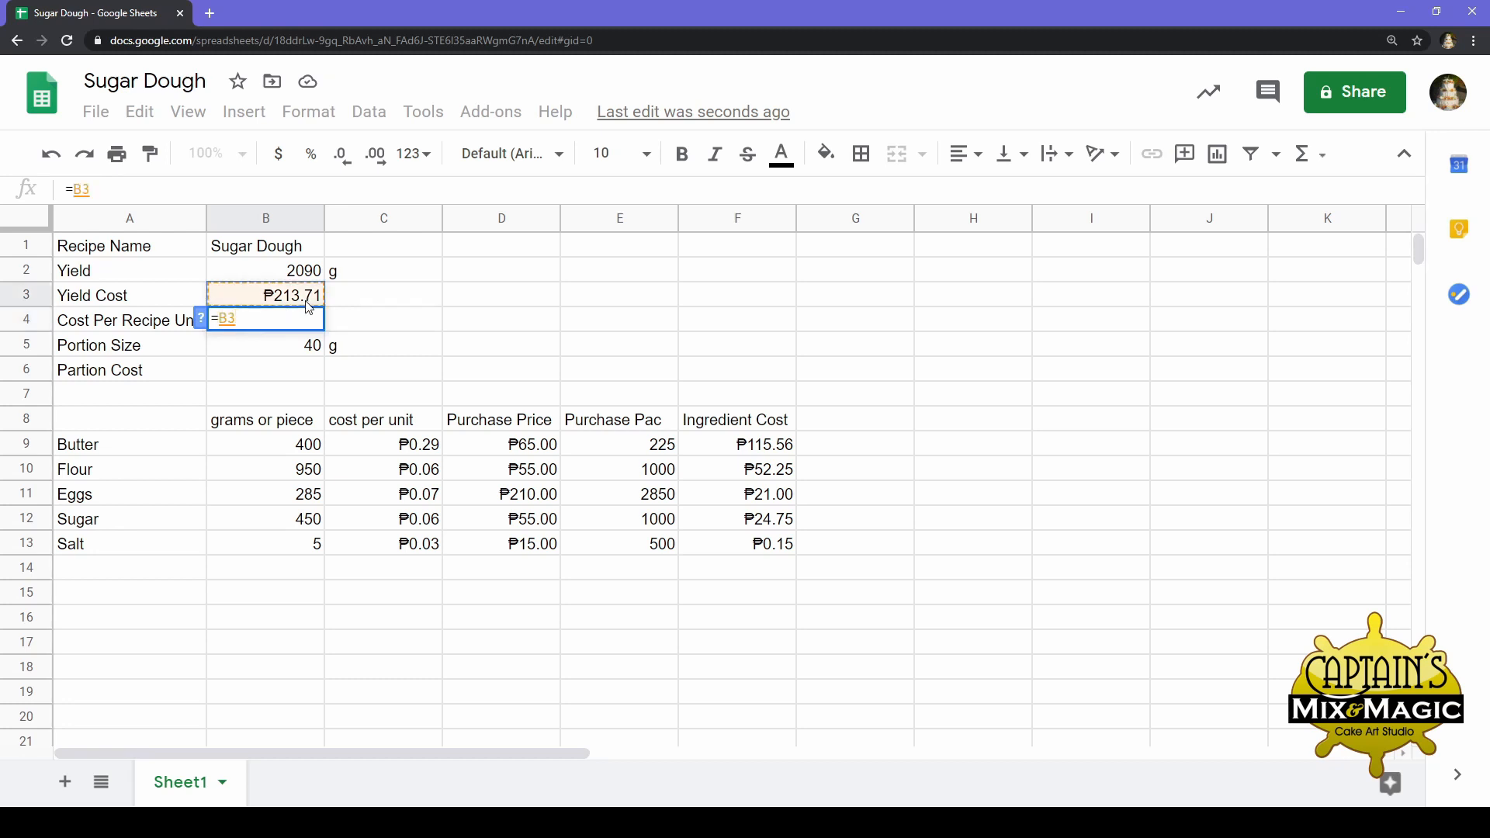
text(/)
click(310, 278)
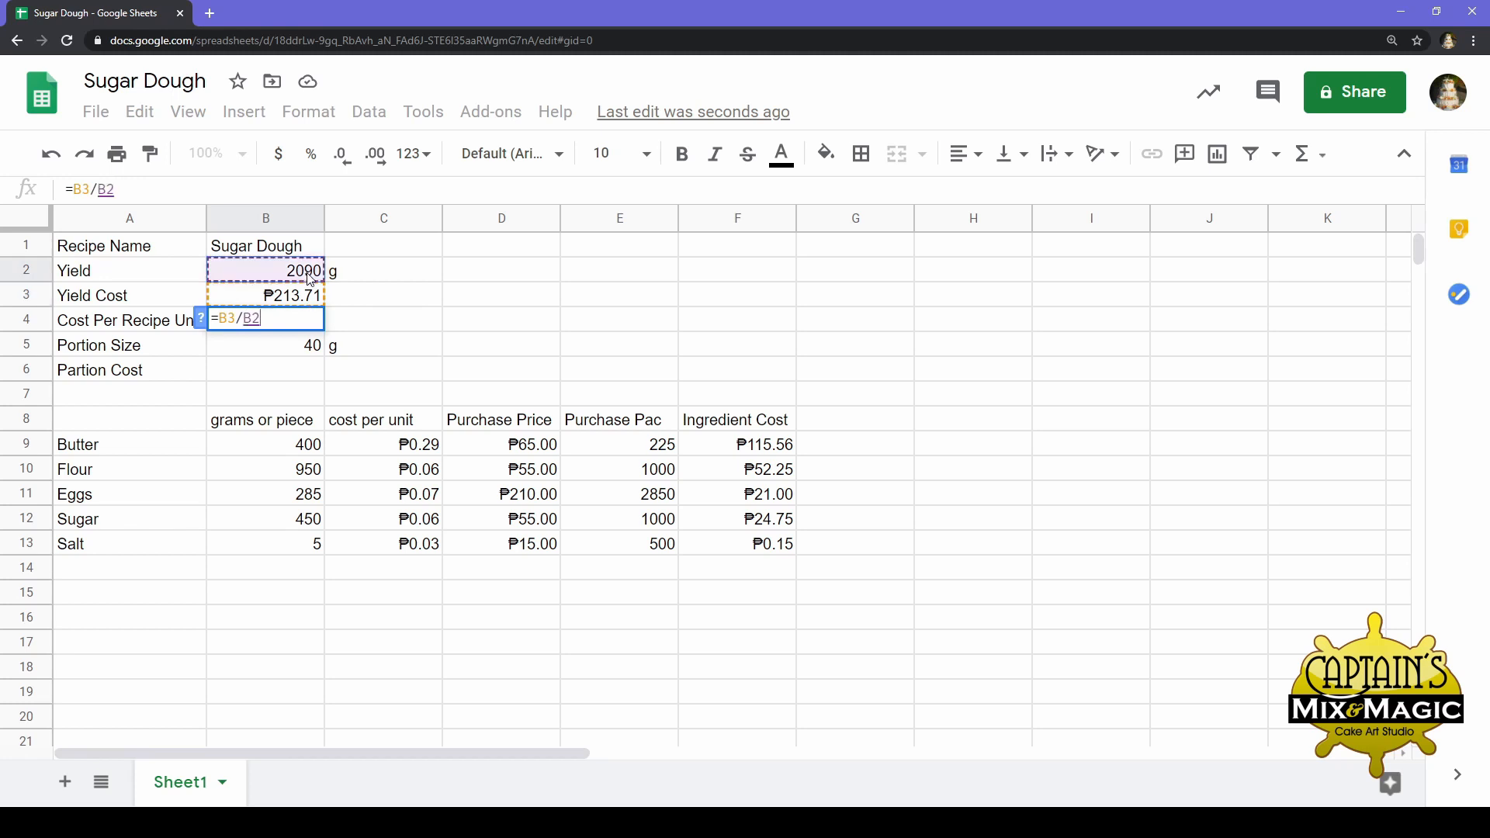
key(Return)
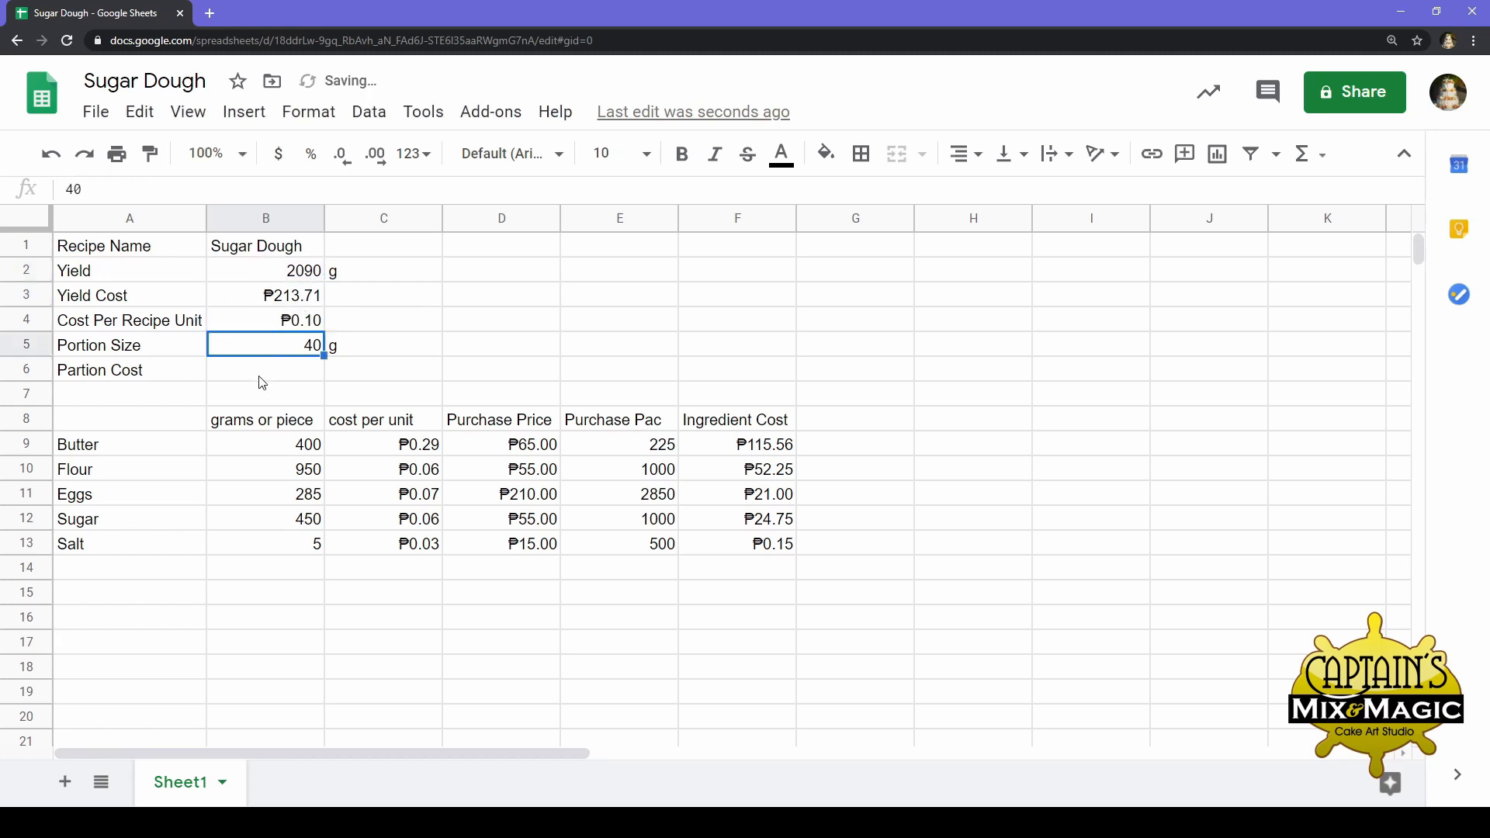
click(274, 325)
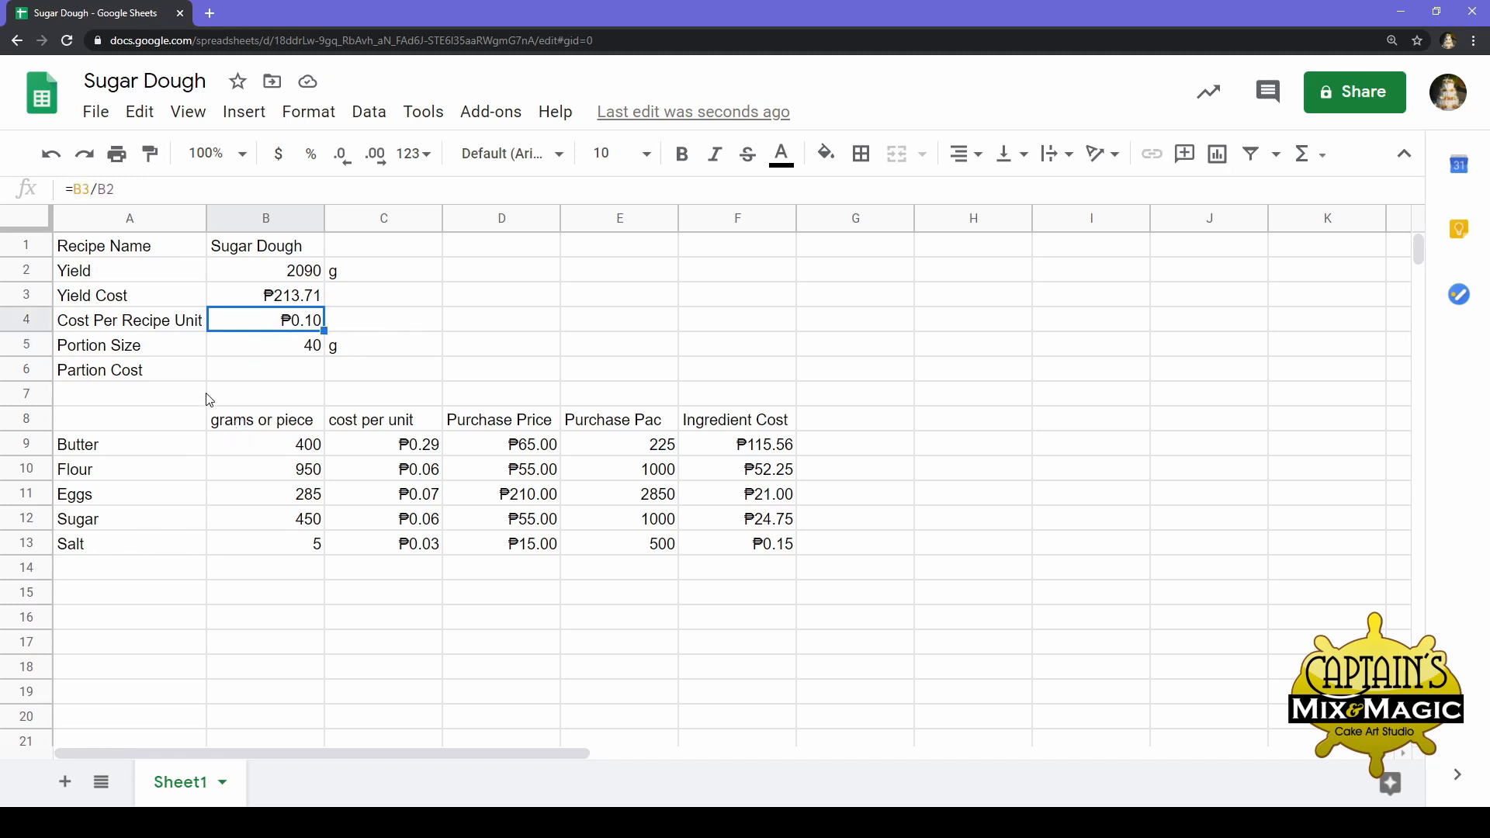
Enter the unit label per gram in cell C4 beside the Cost Per Recipe Unit value
click(254, 348)
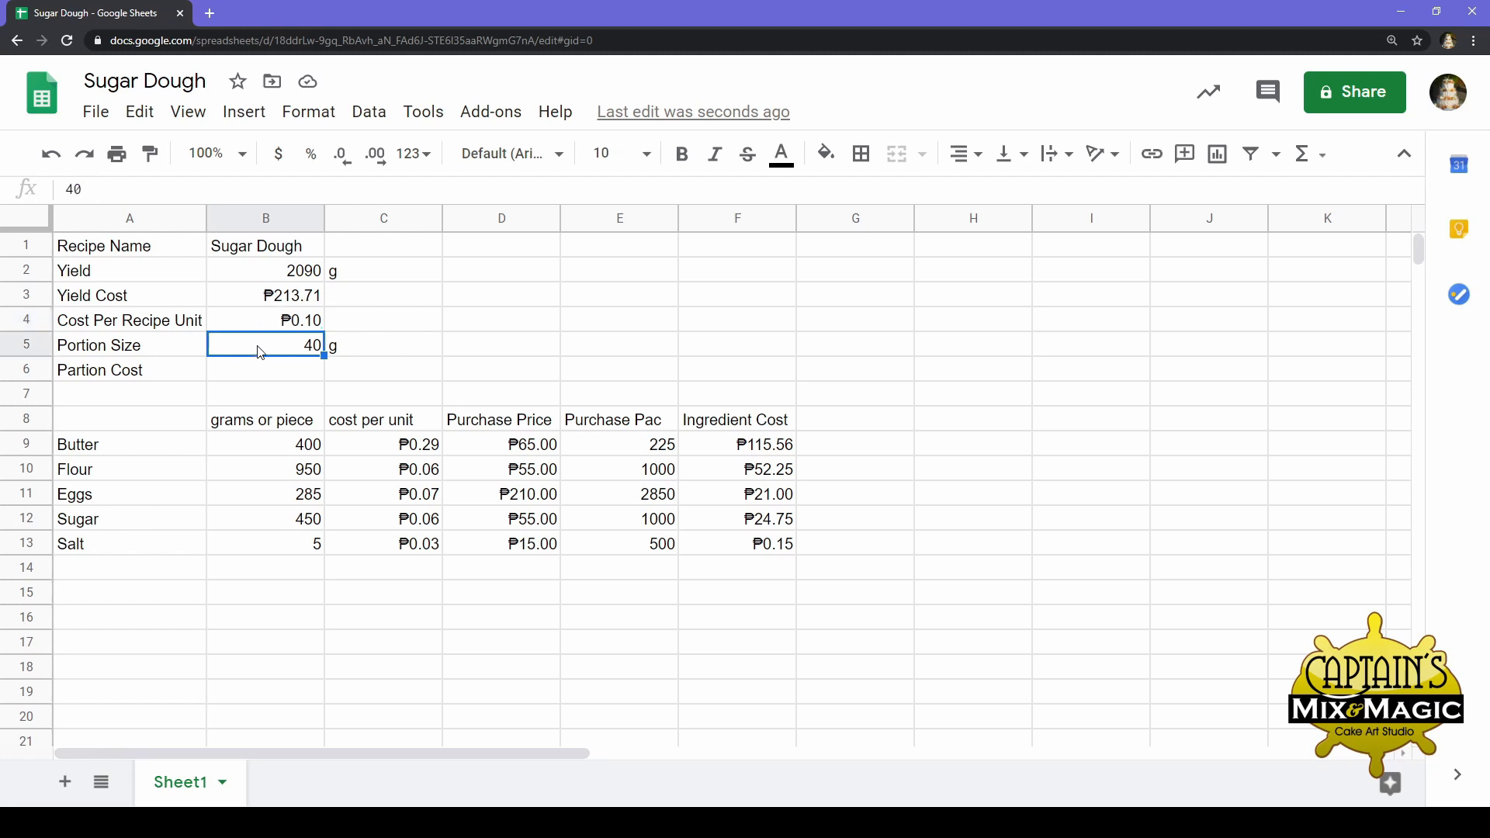
click(409, 324)
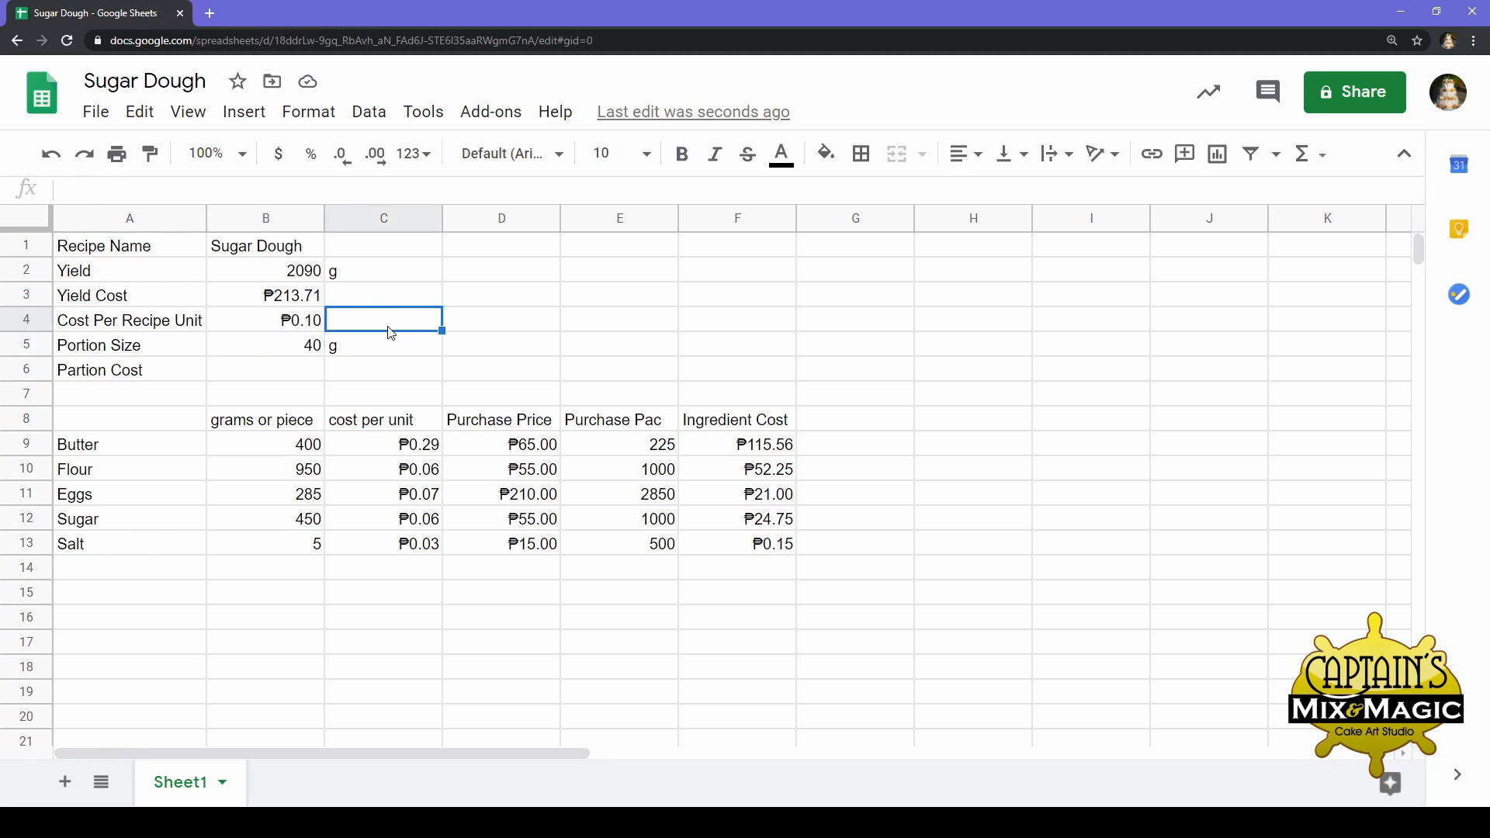
text(per gram)
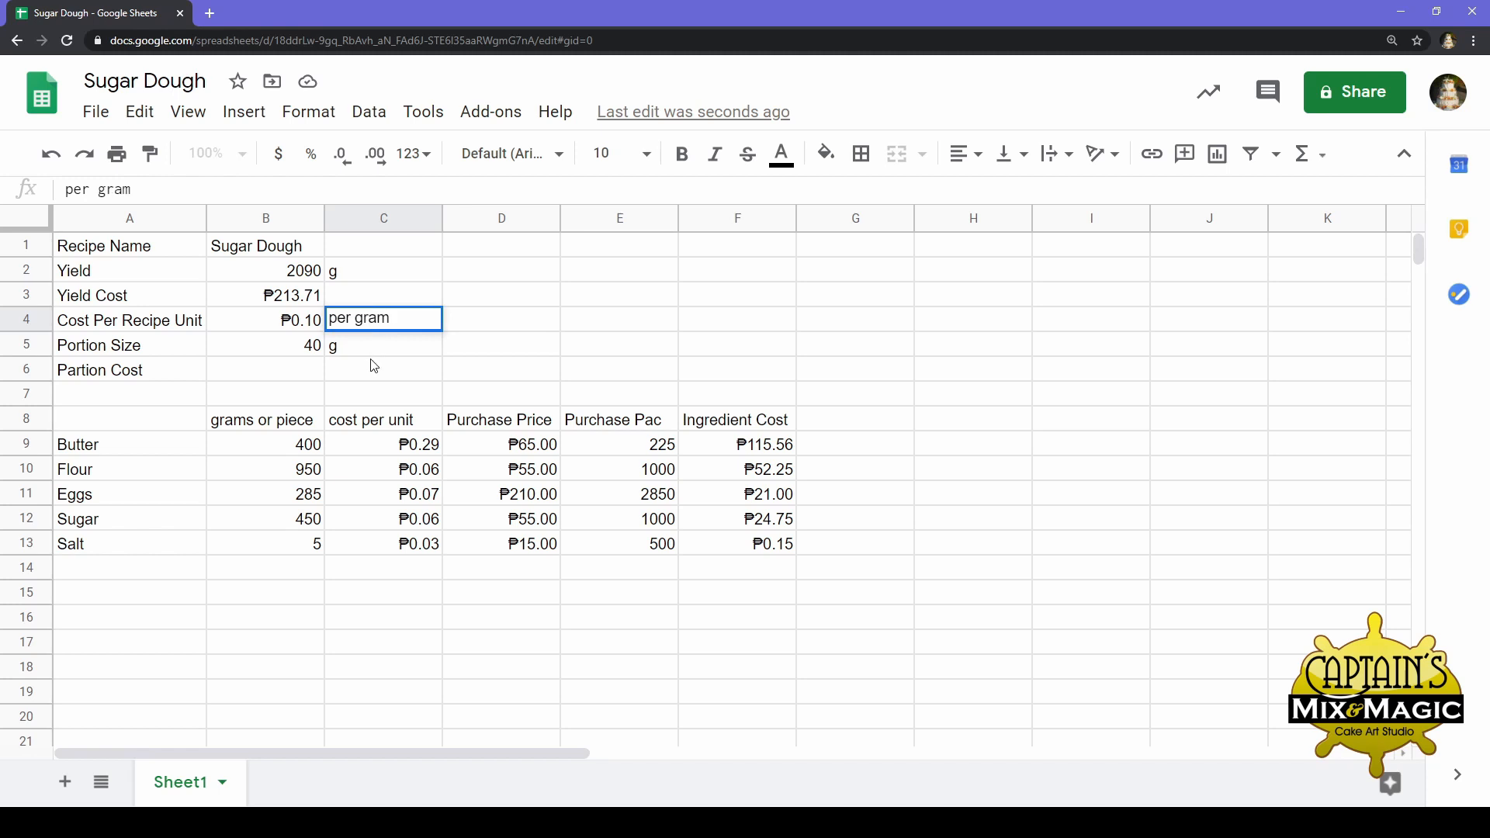
key(Return)
Calculate the portion cost in cell B6 by multiplying Portion Size by Cost Per Recipe Unit with the formula =B5*B4
click(282, 354)
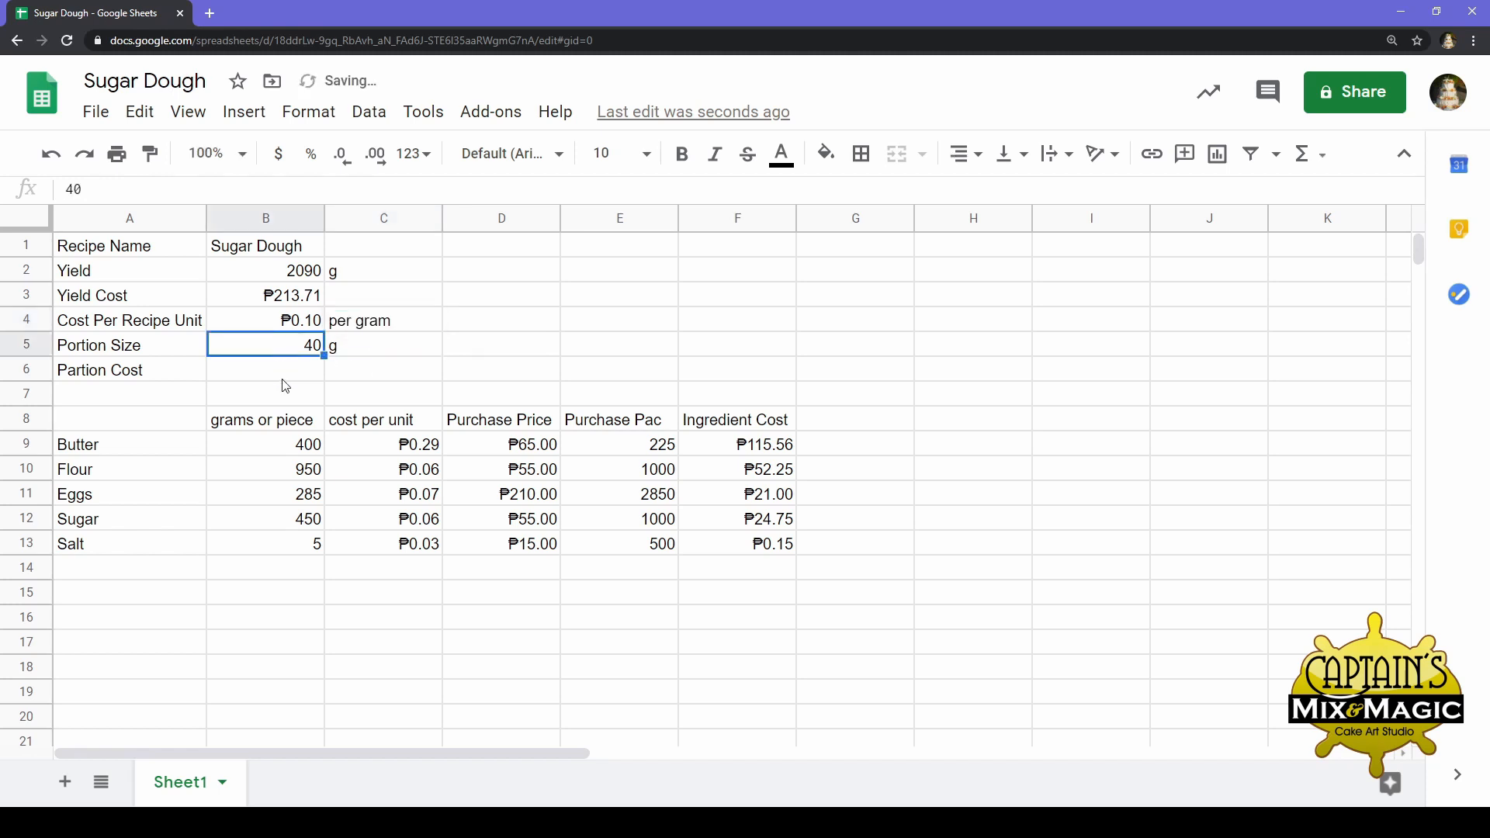
click(284, 379)
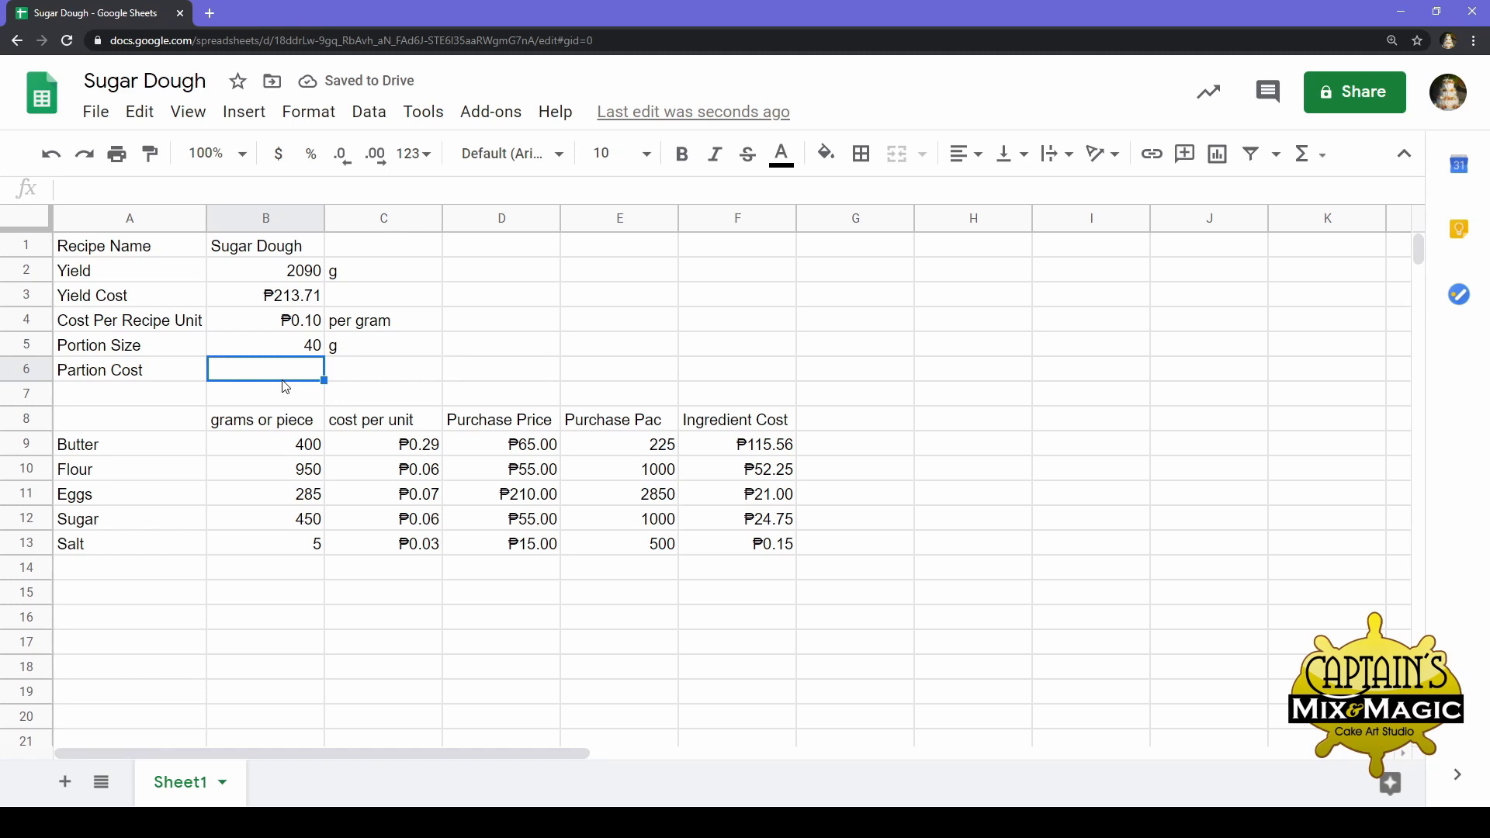
text(=)
click(297, 350)
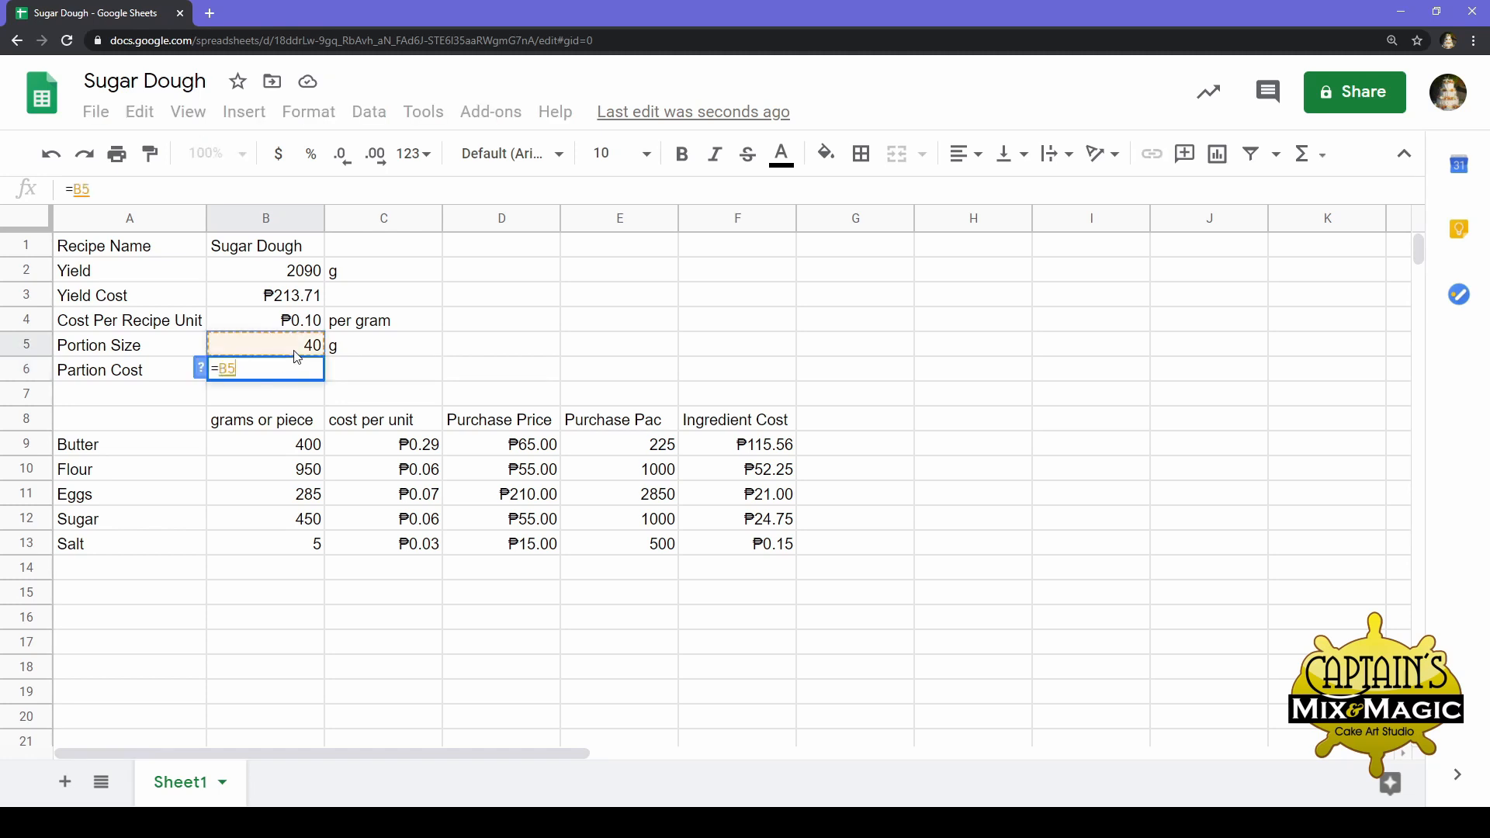
text(*)
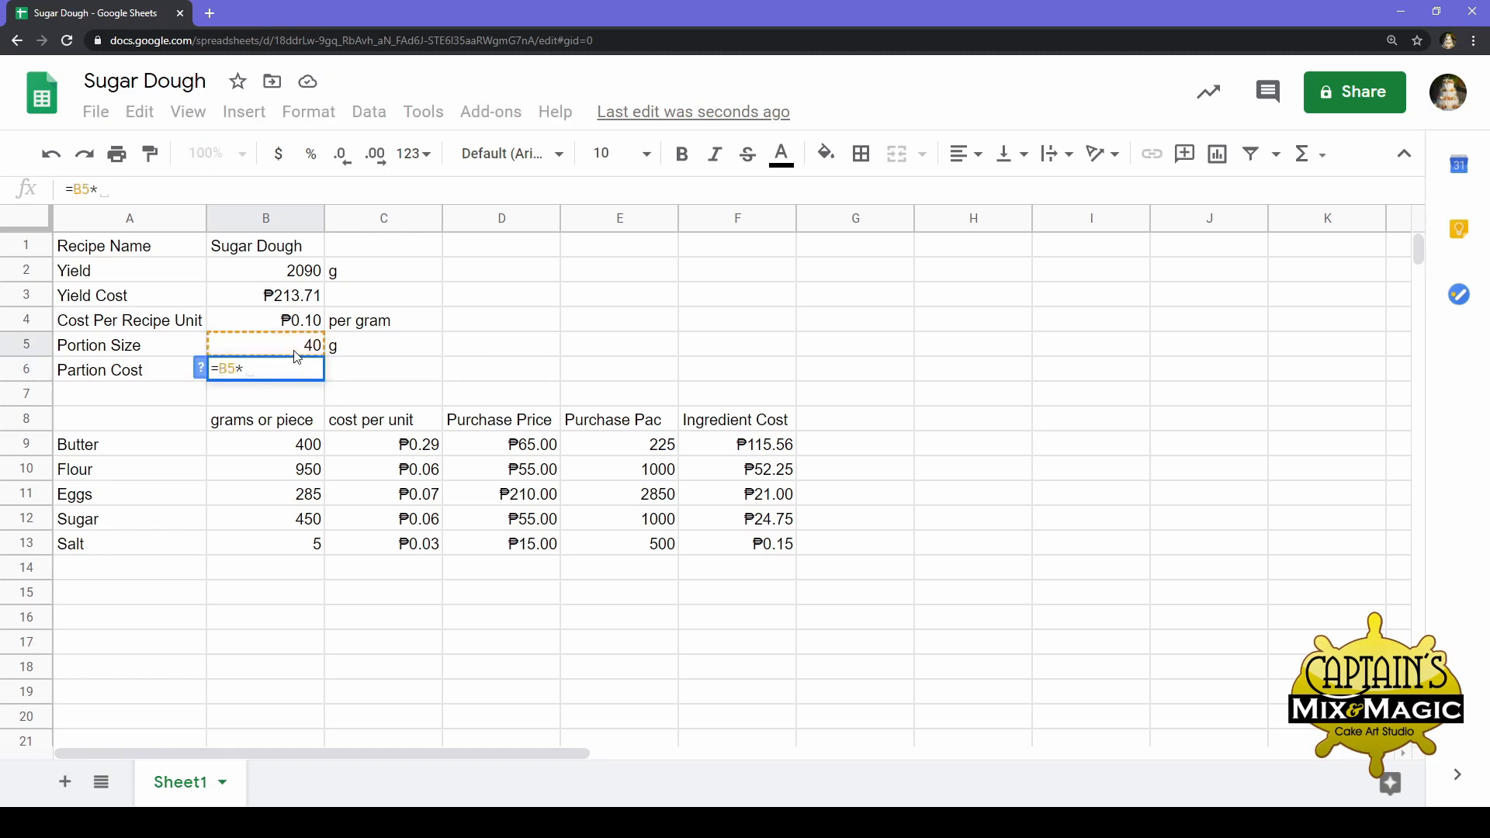
click(309, 323)
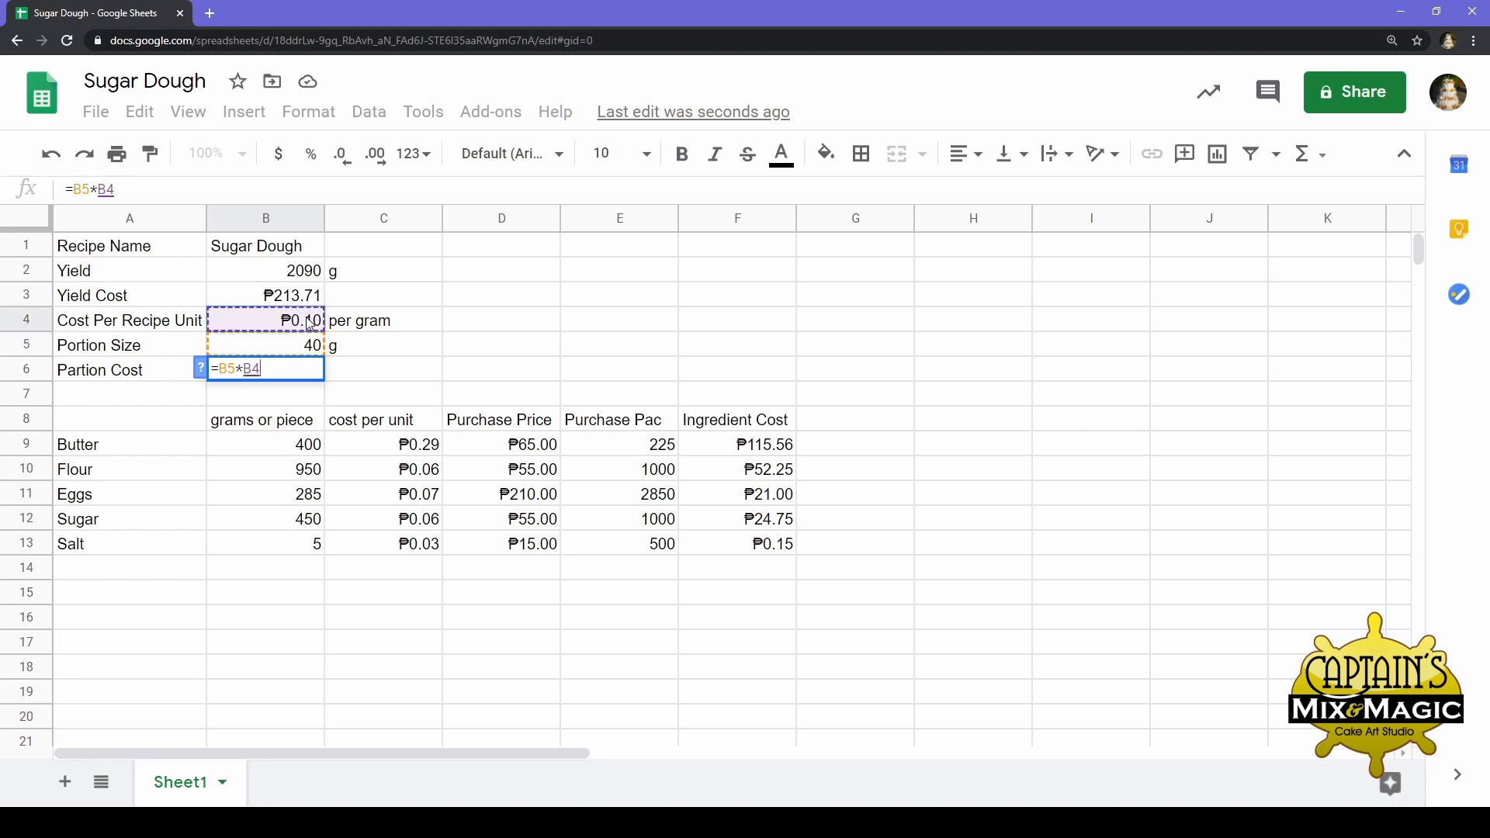
key(Return)
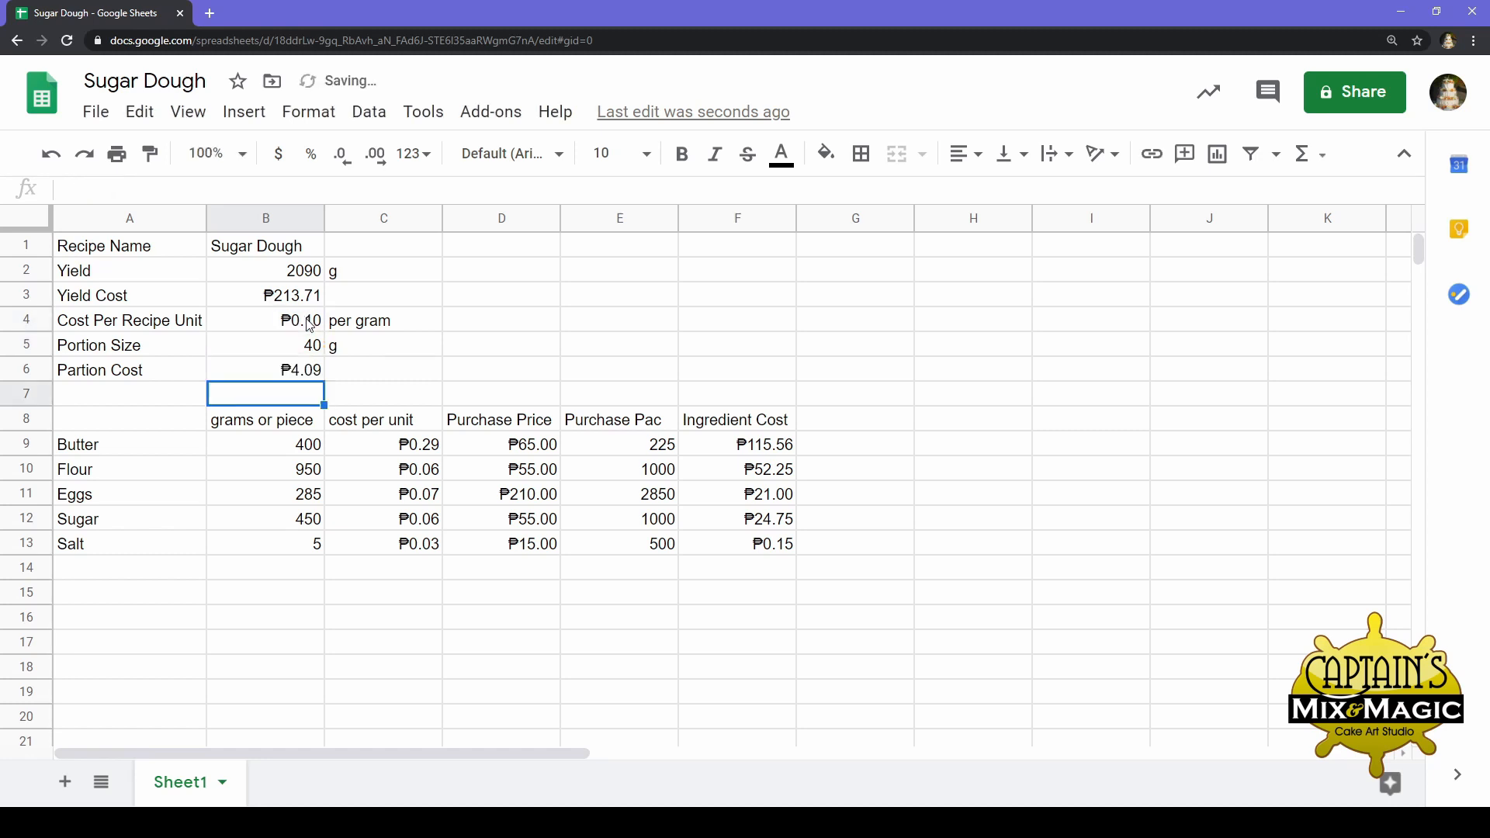
click(361, 377)
click(297, 378)
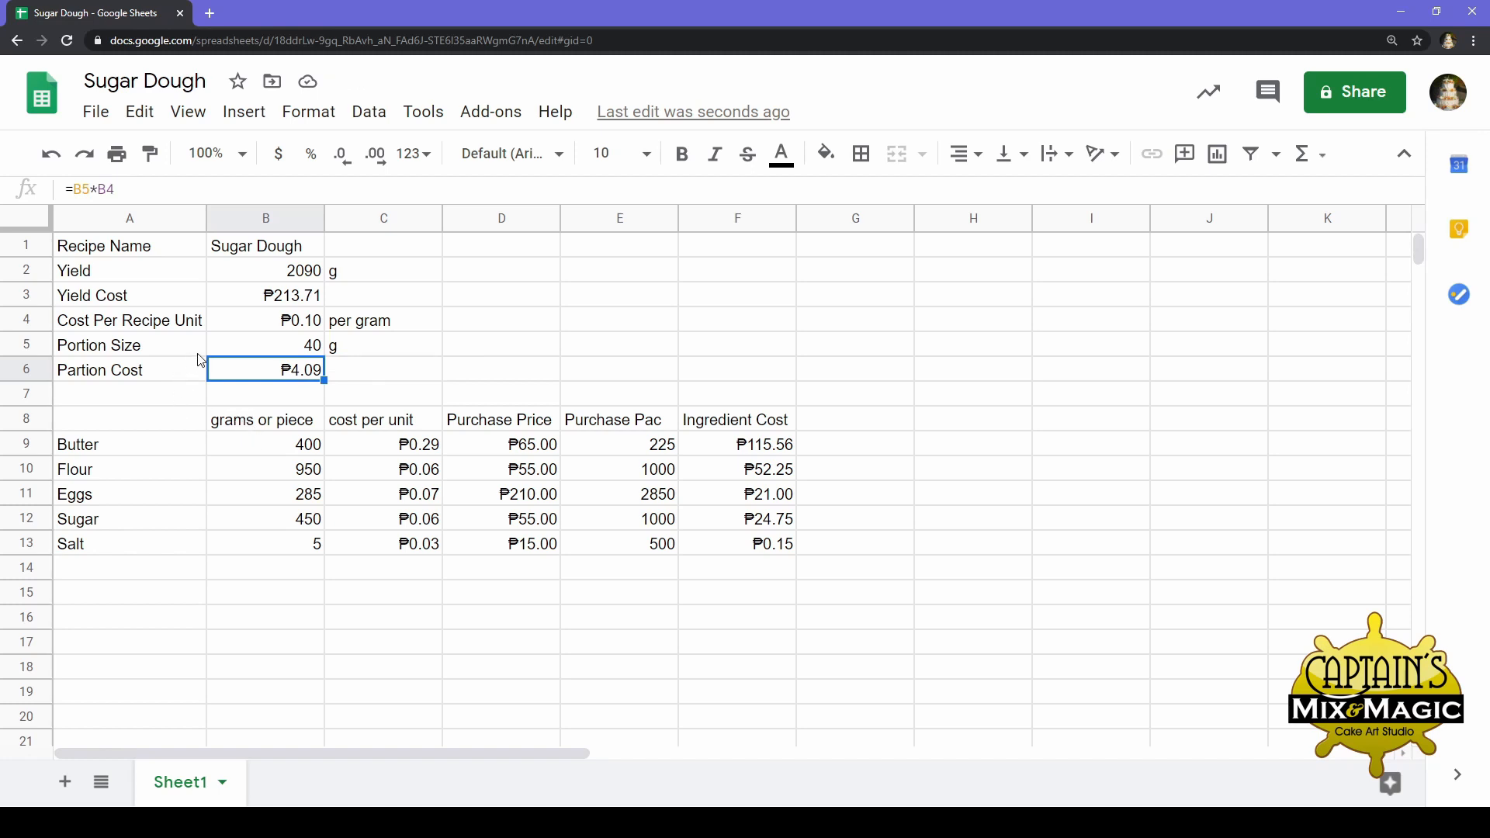
click(313, 351)
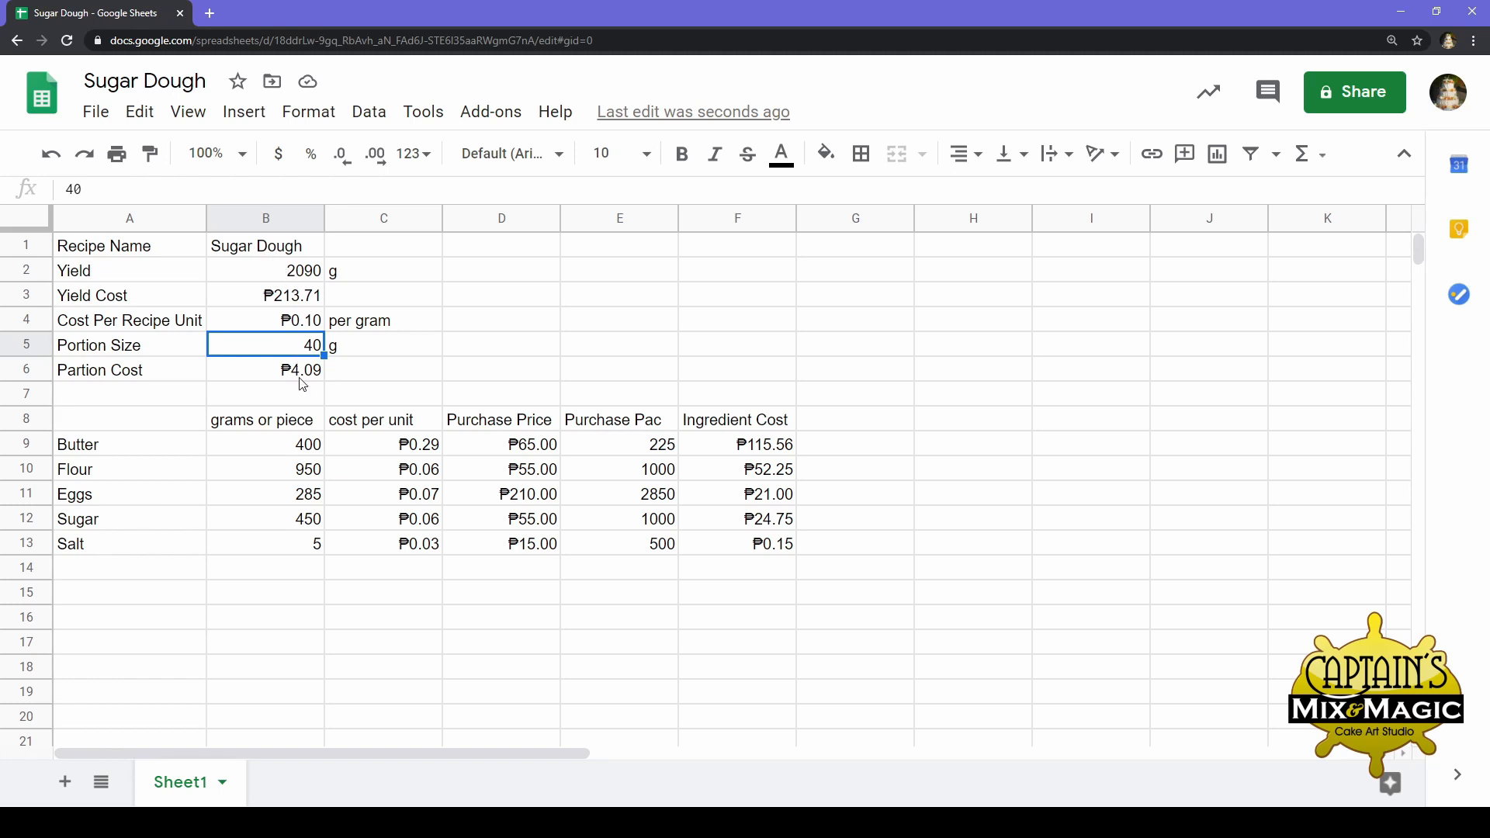
click(305, 403)
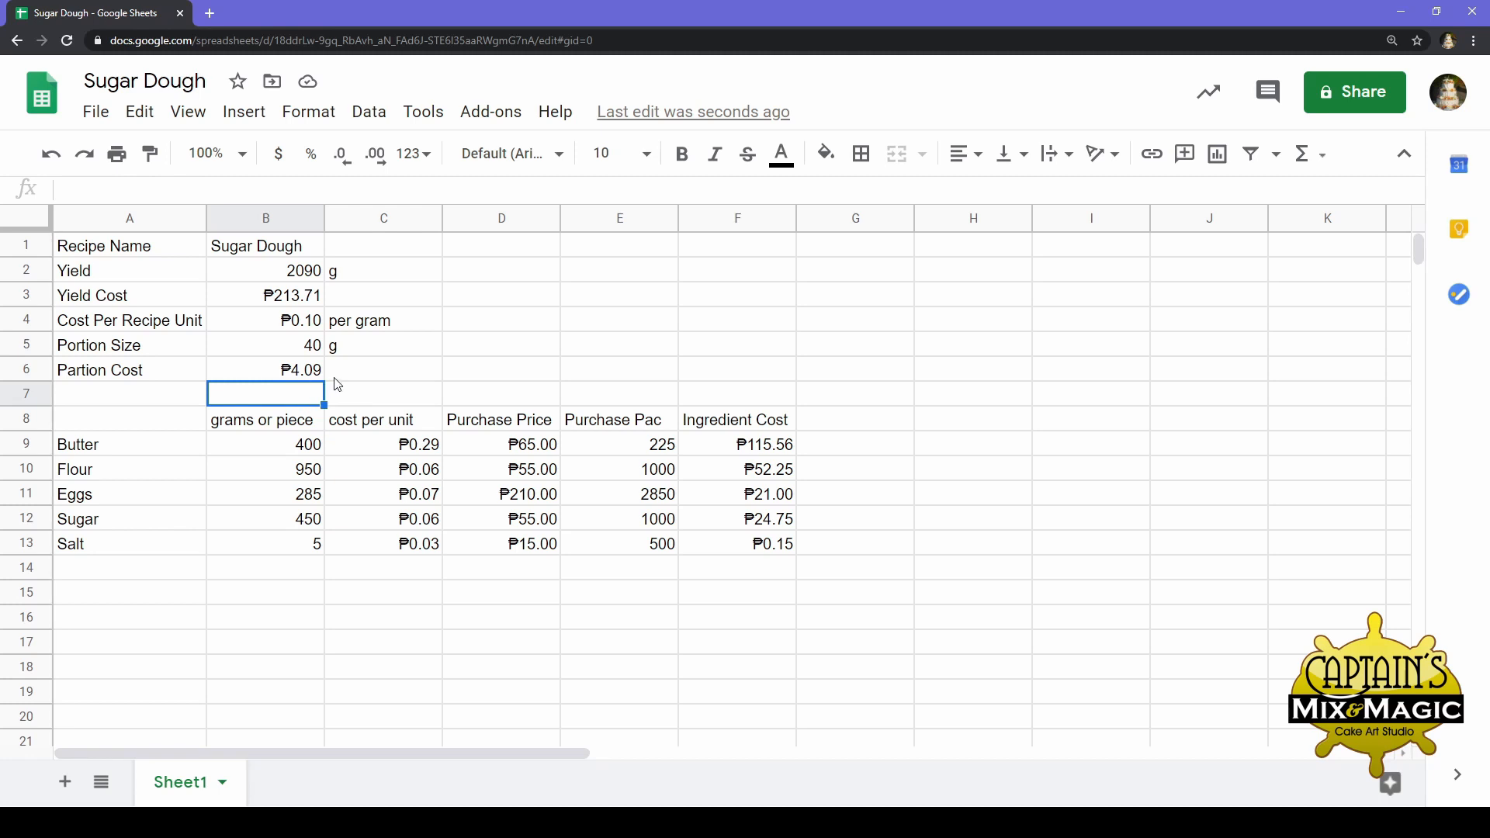
click(352, 353)
click(356, 378)
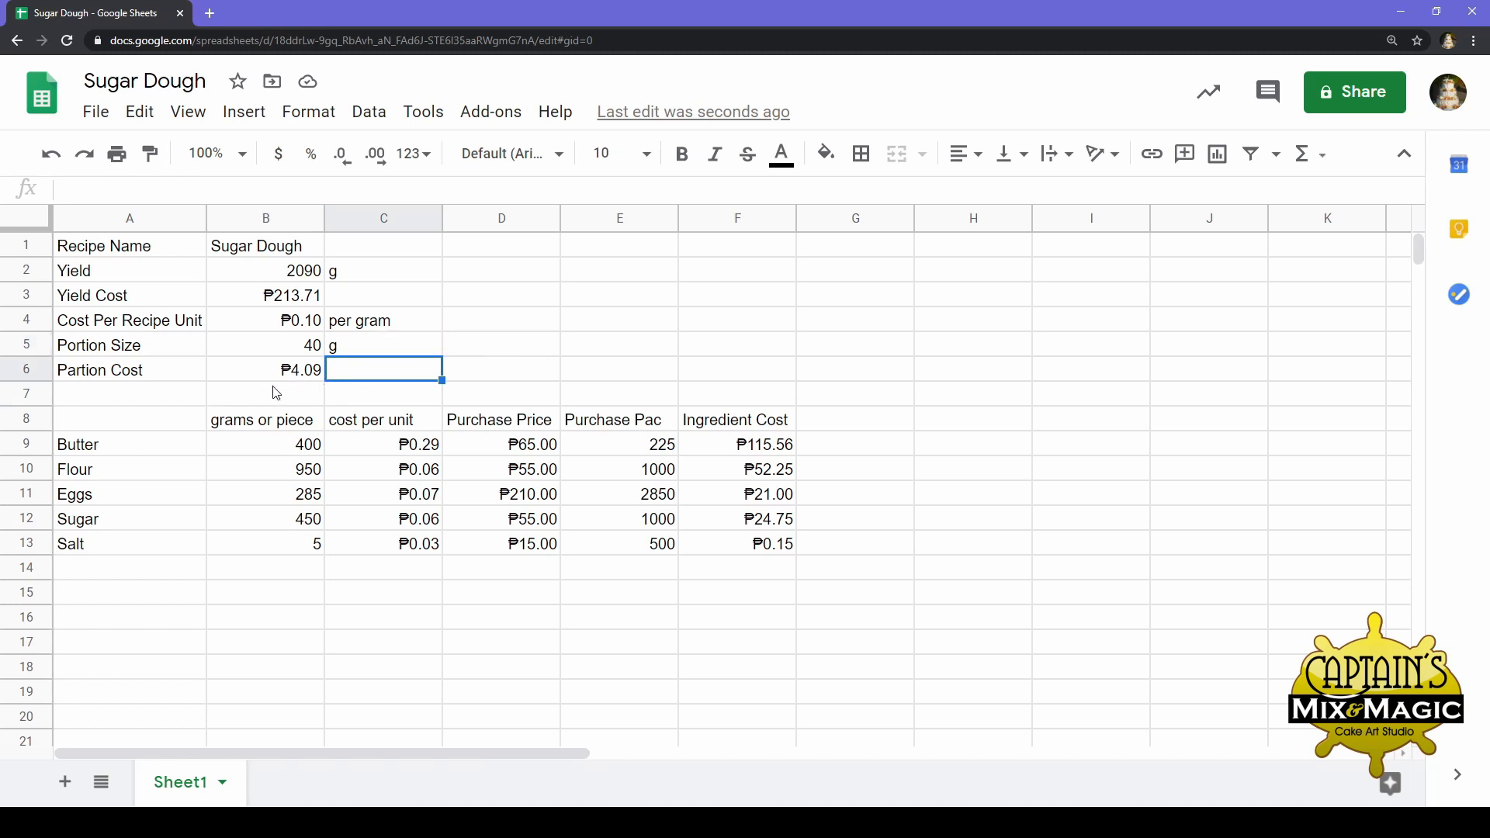
Set the Portion Size in cell B5 to 150 grams
click(267, 354)
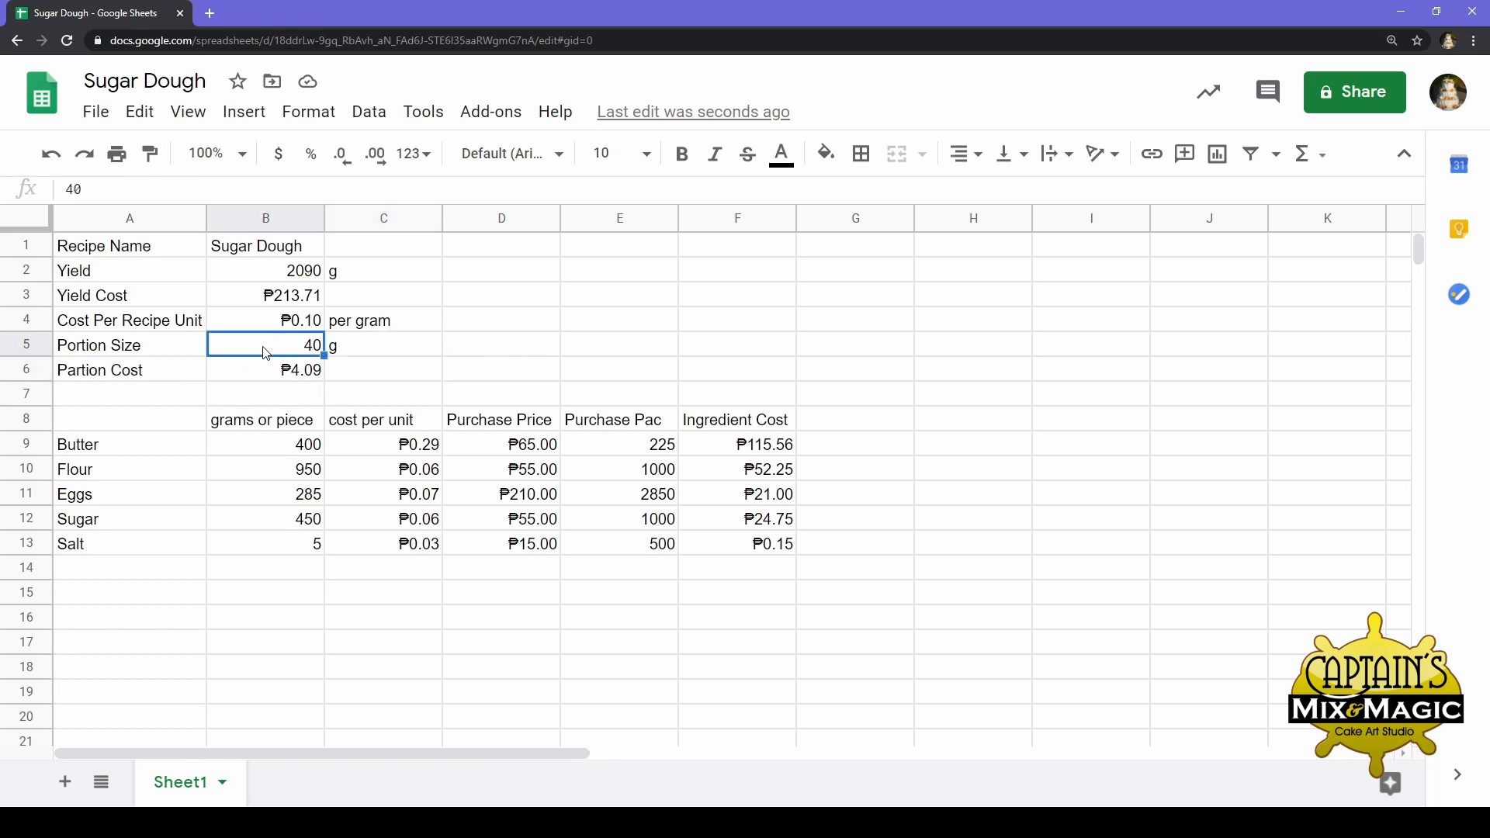
text(150)
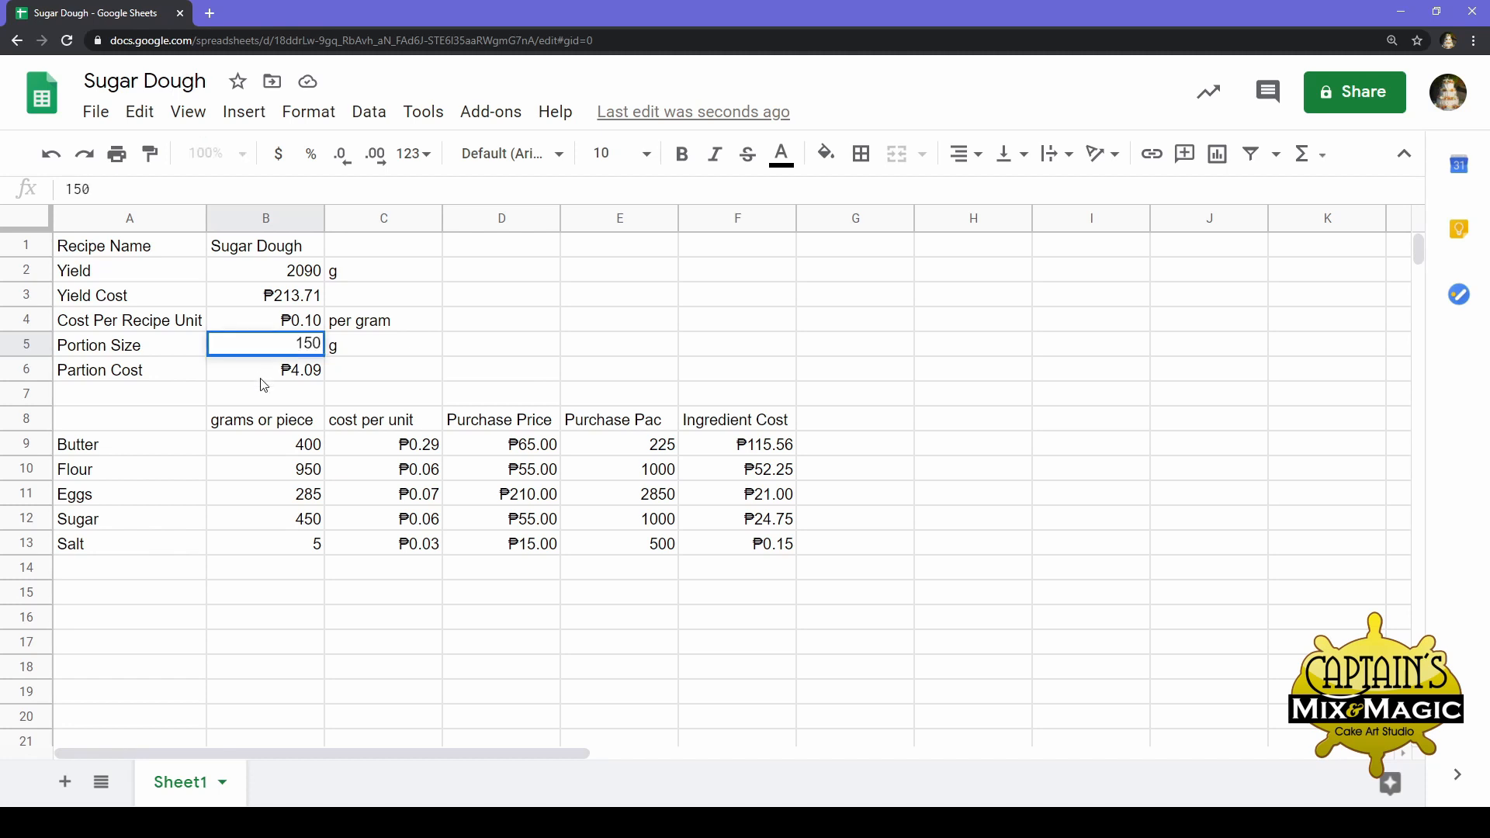
key(Return)
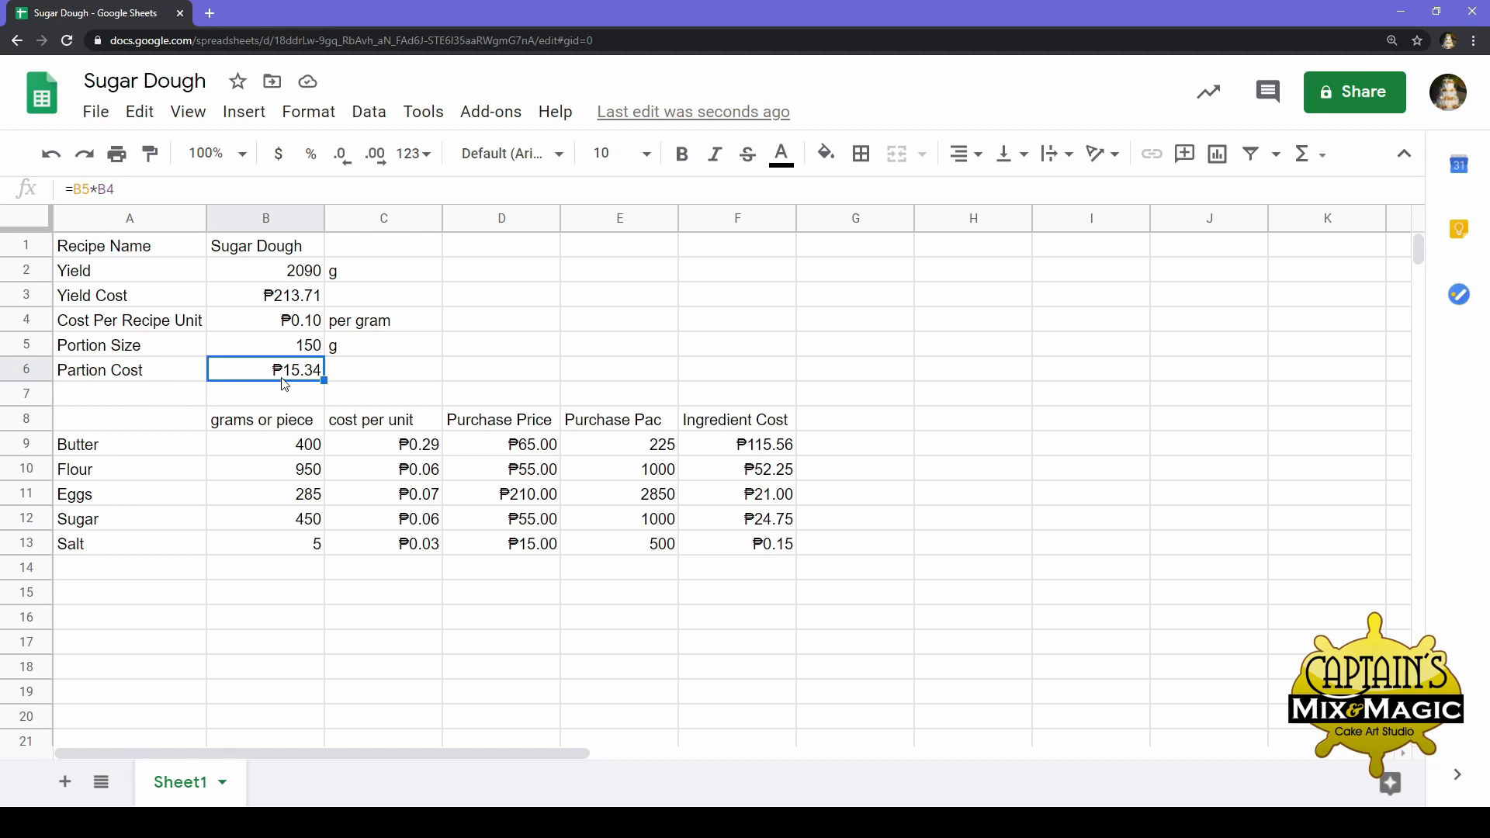
Insert one empty row above row 7, between the portion cost row and the ingredient table
click(41, 396)
right_click(43, 399)
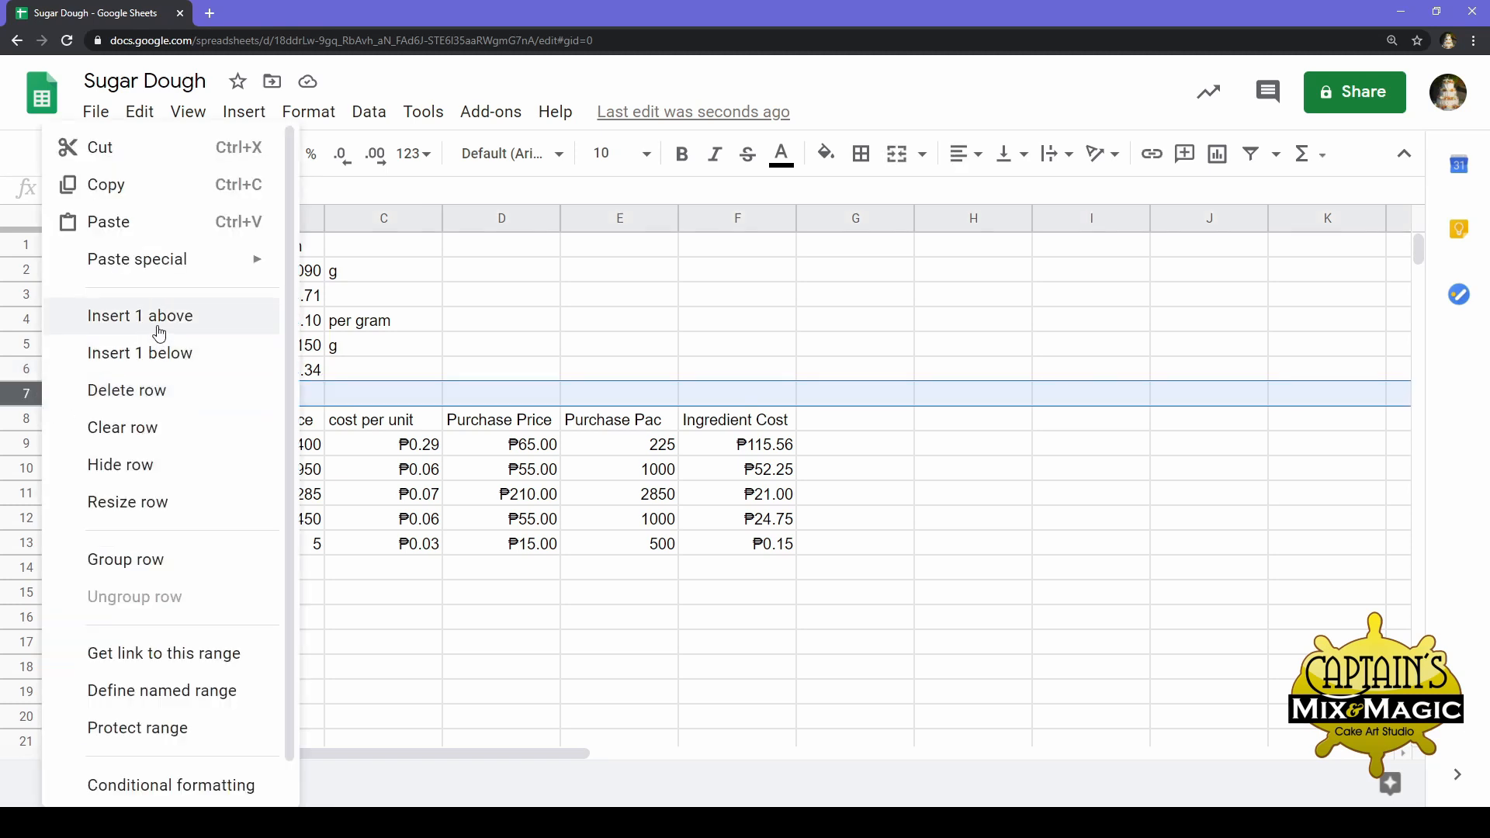
click(176, 315)
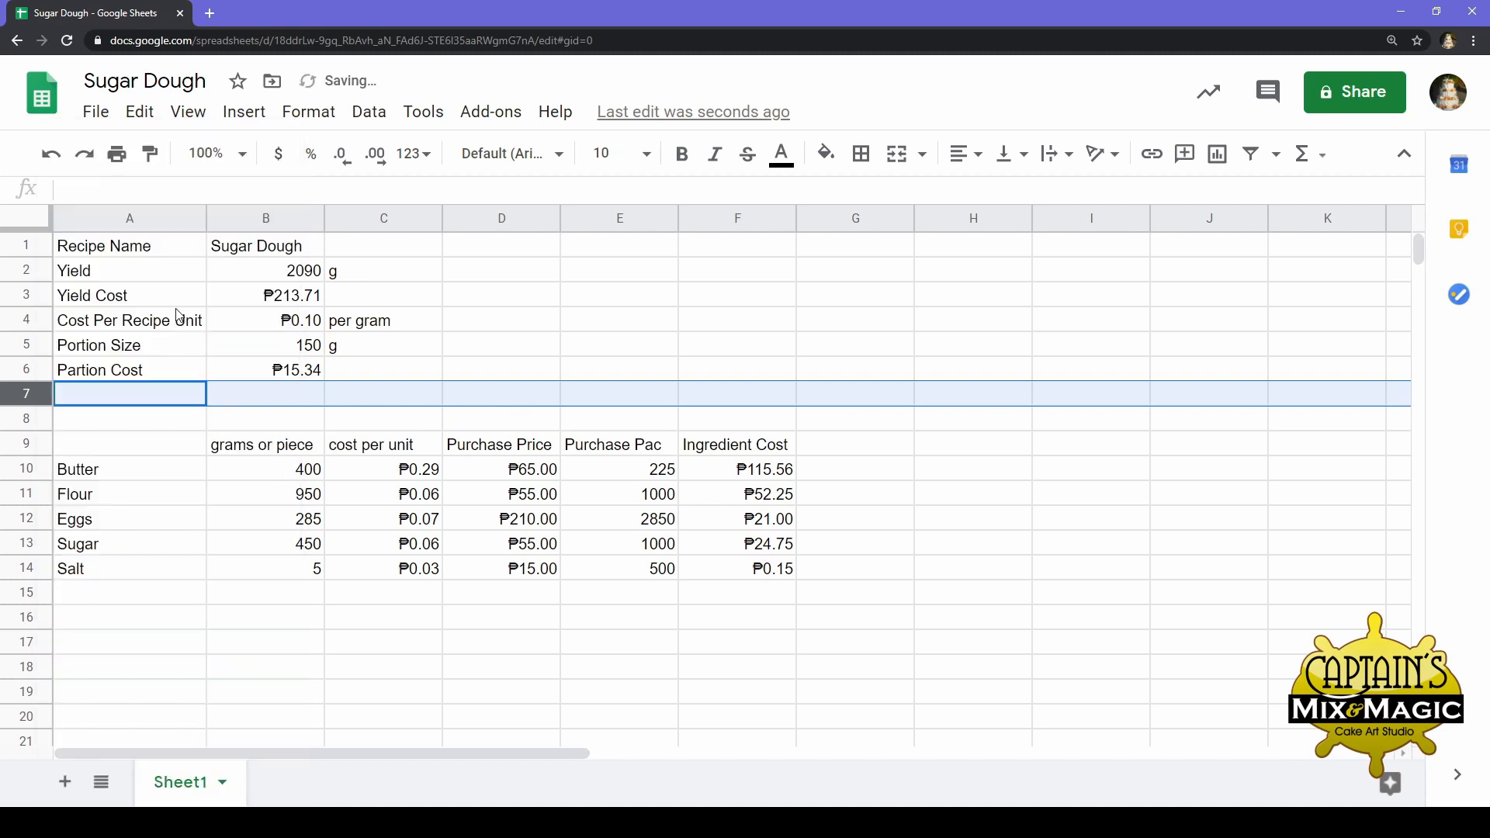
click(526, 353)
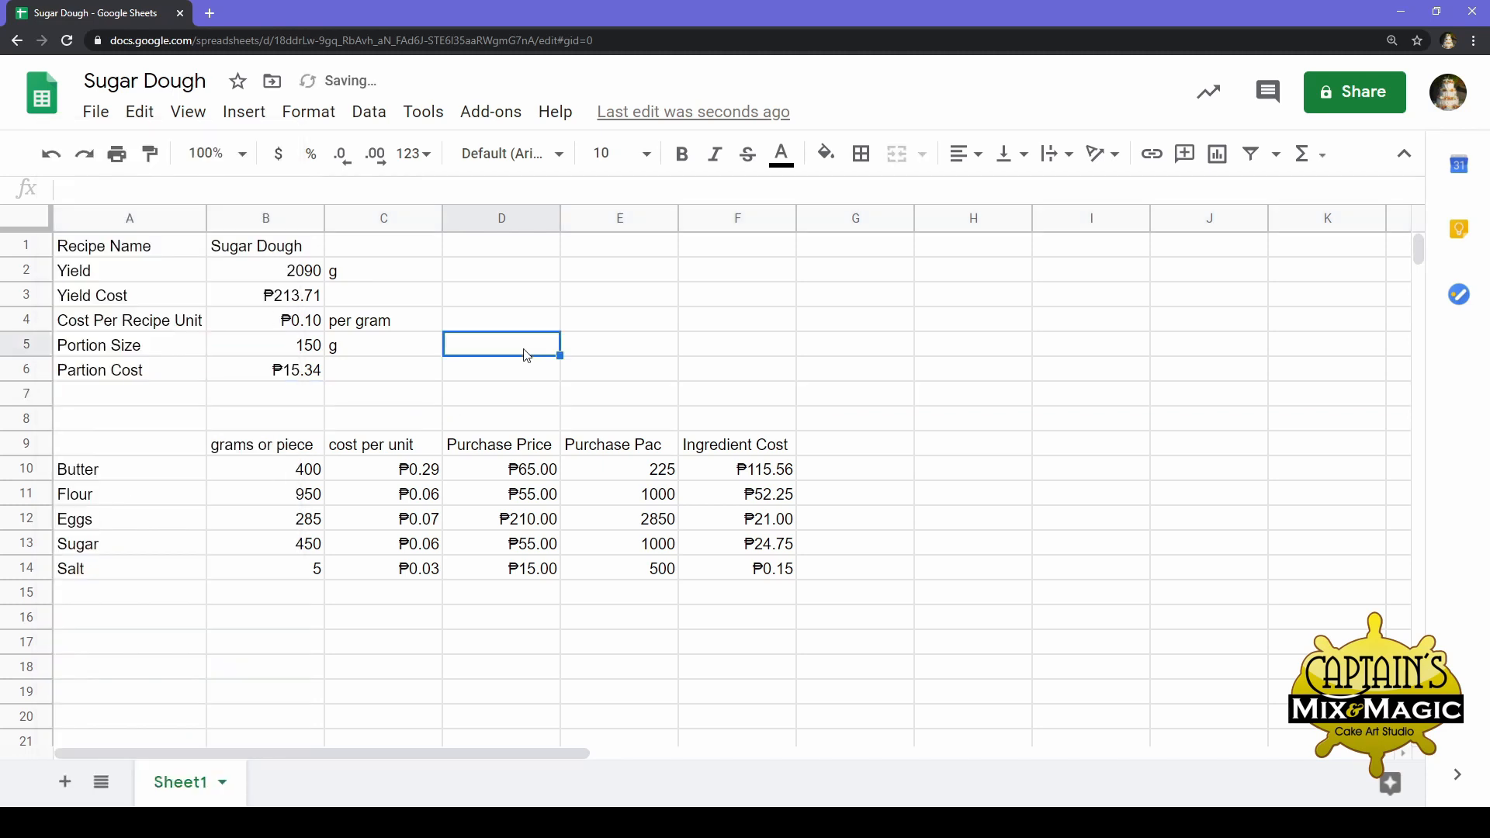
Enter the label Selling Price in cell A7 below the portion cost label
click(322, 375)
click(183, 406)
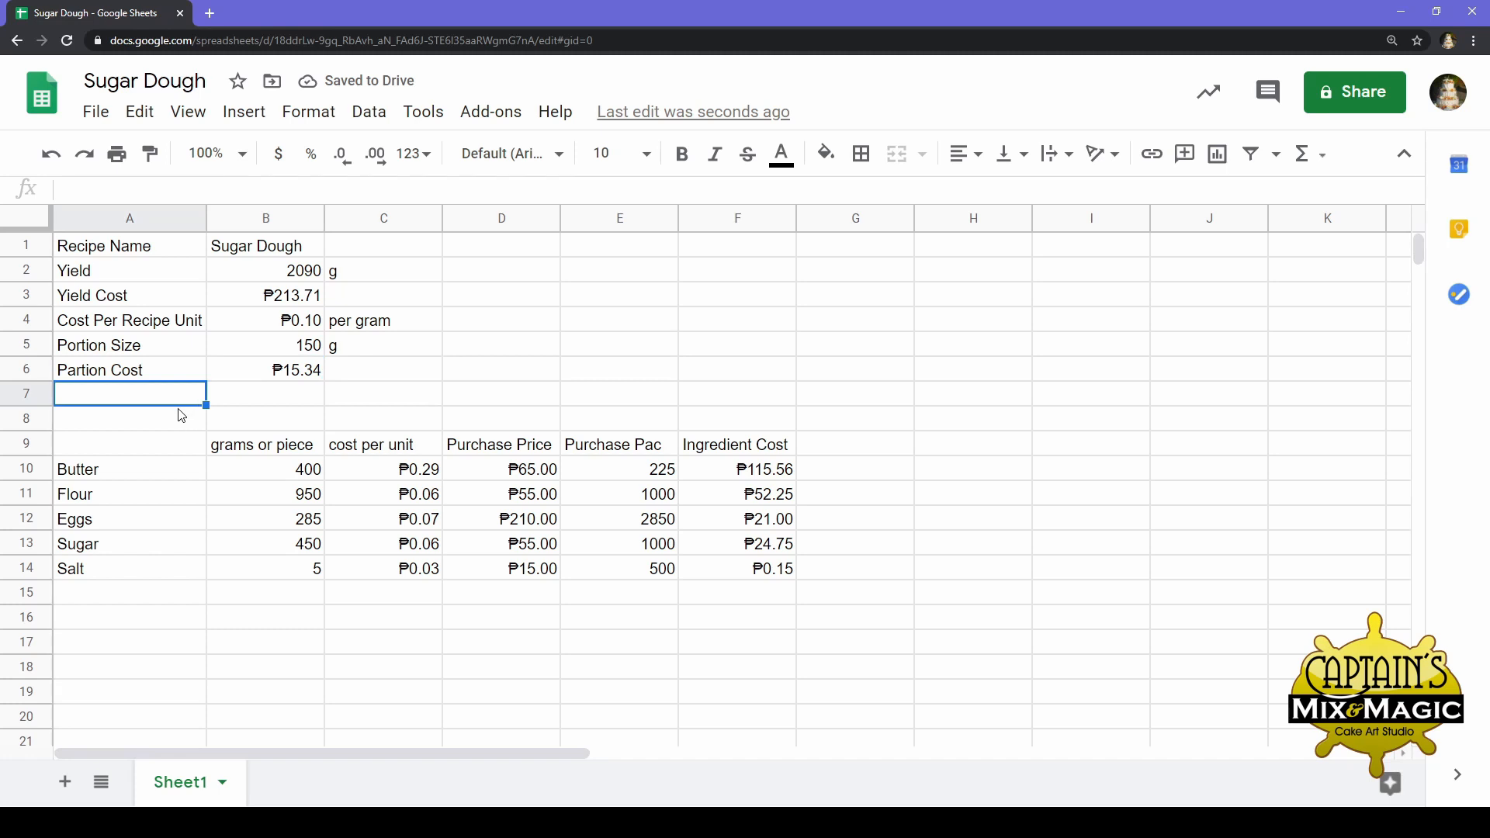
text(Sellin)
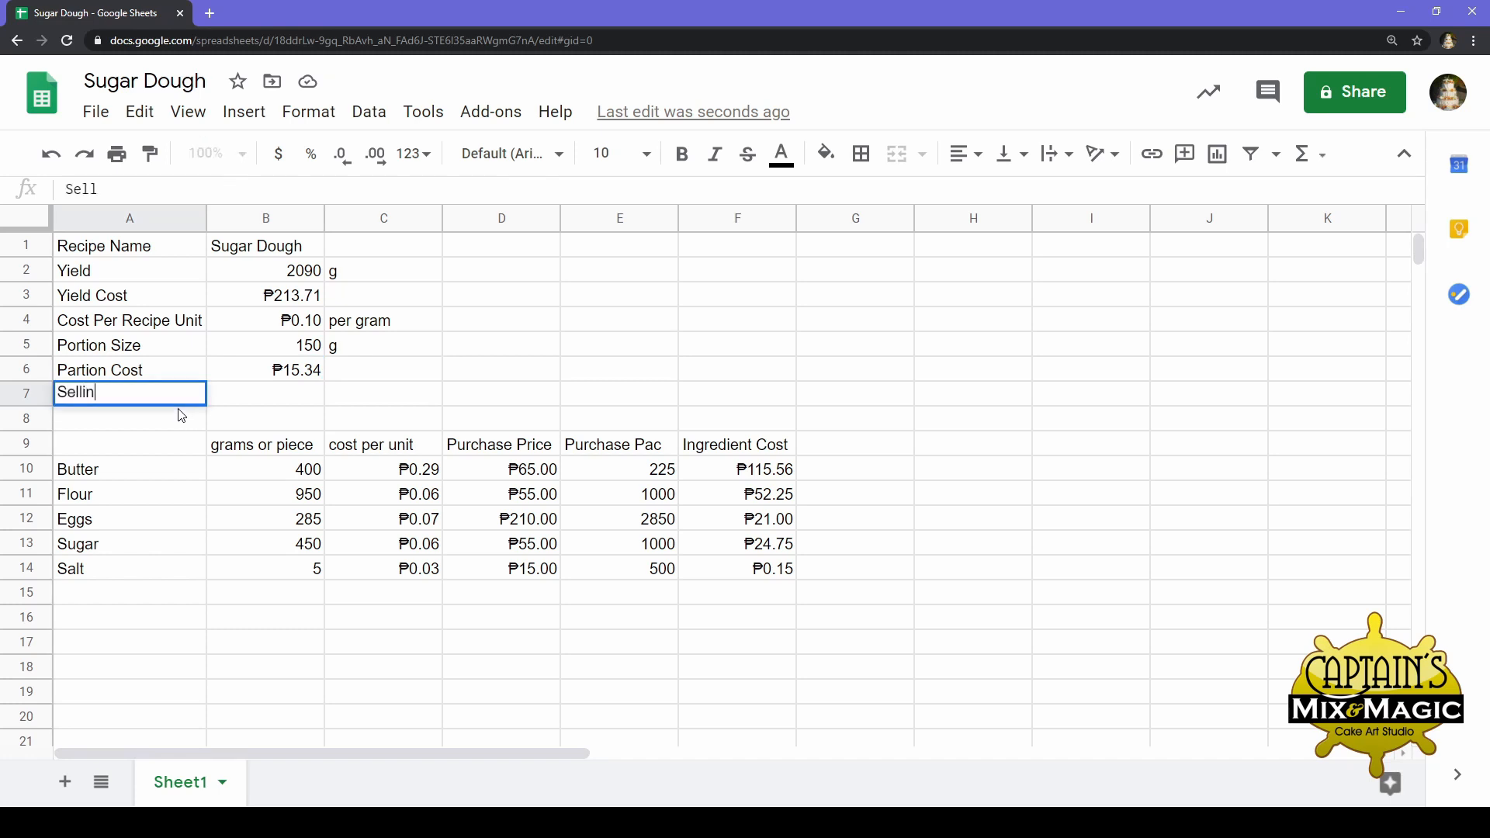
text(g Price)
key(Return)
Calculate the Selling Price in cell B7 as three times the portion cost with the formula =B6*3
key(Up)
key(Right)
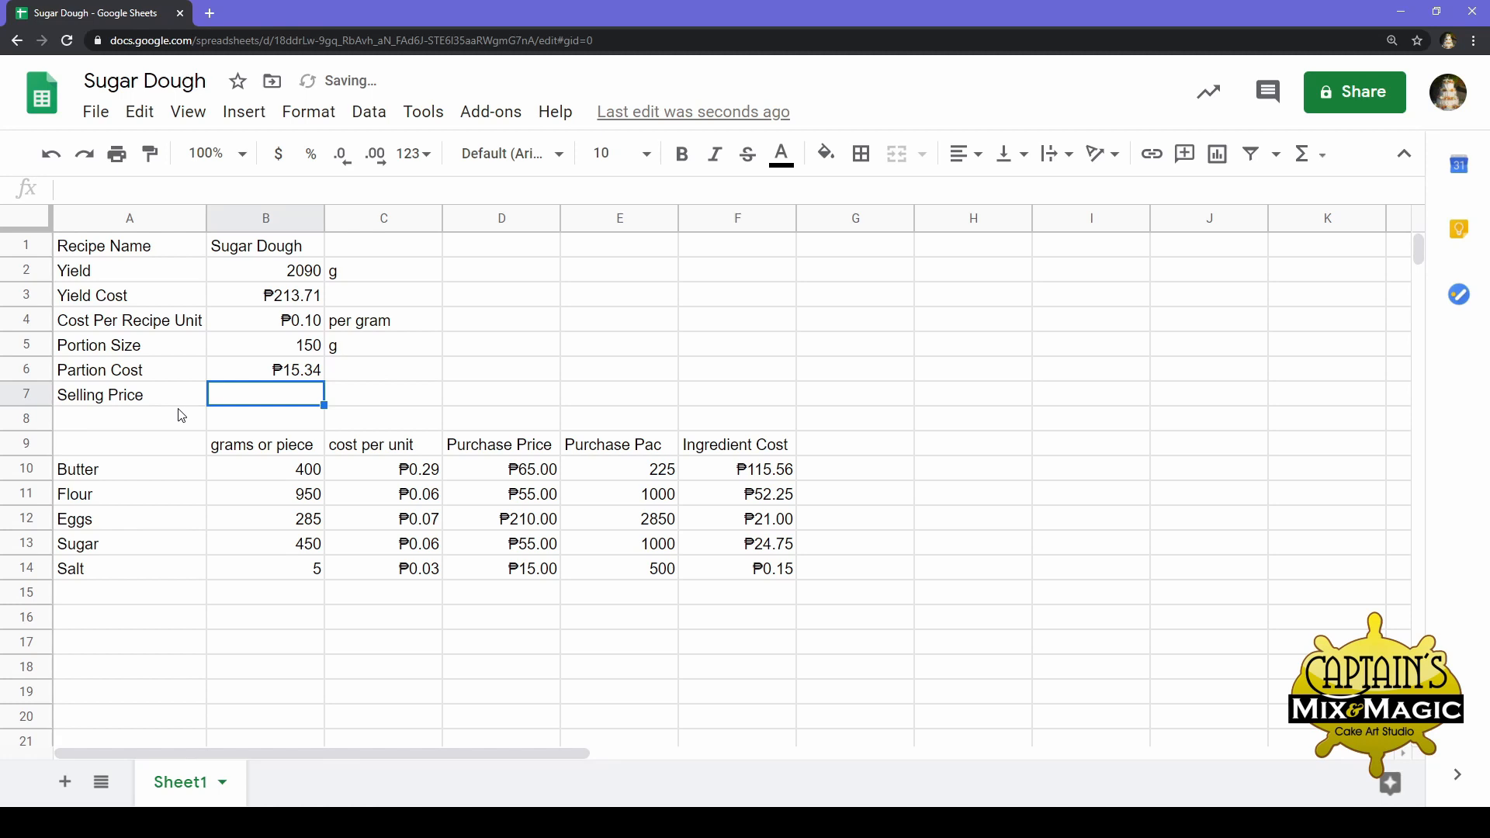
text(=)
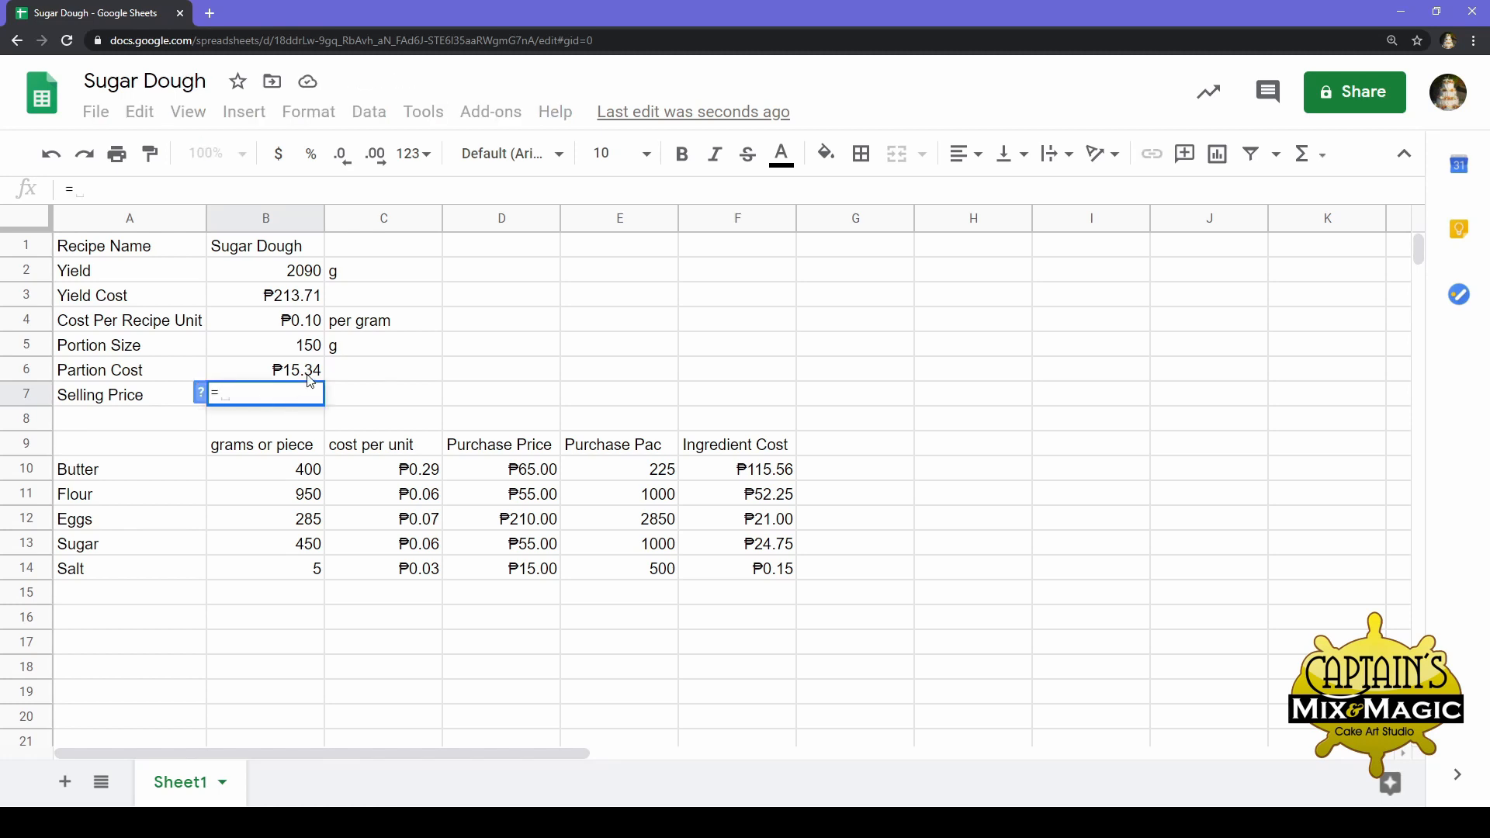
click(308, 376)
text(*)
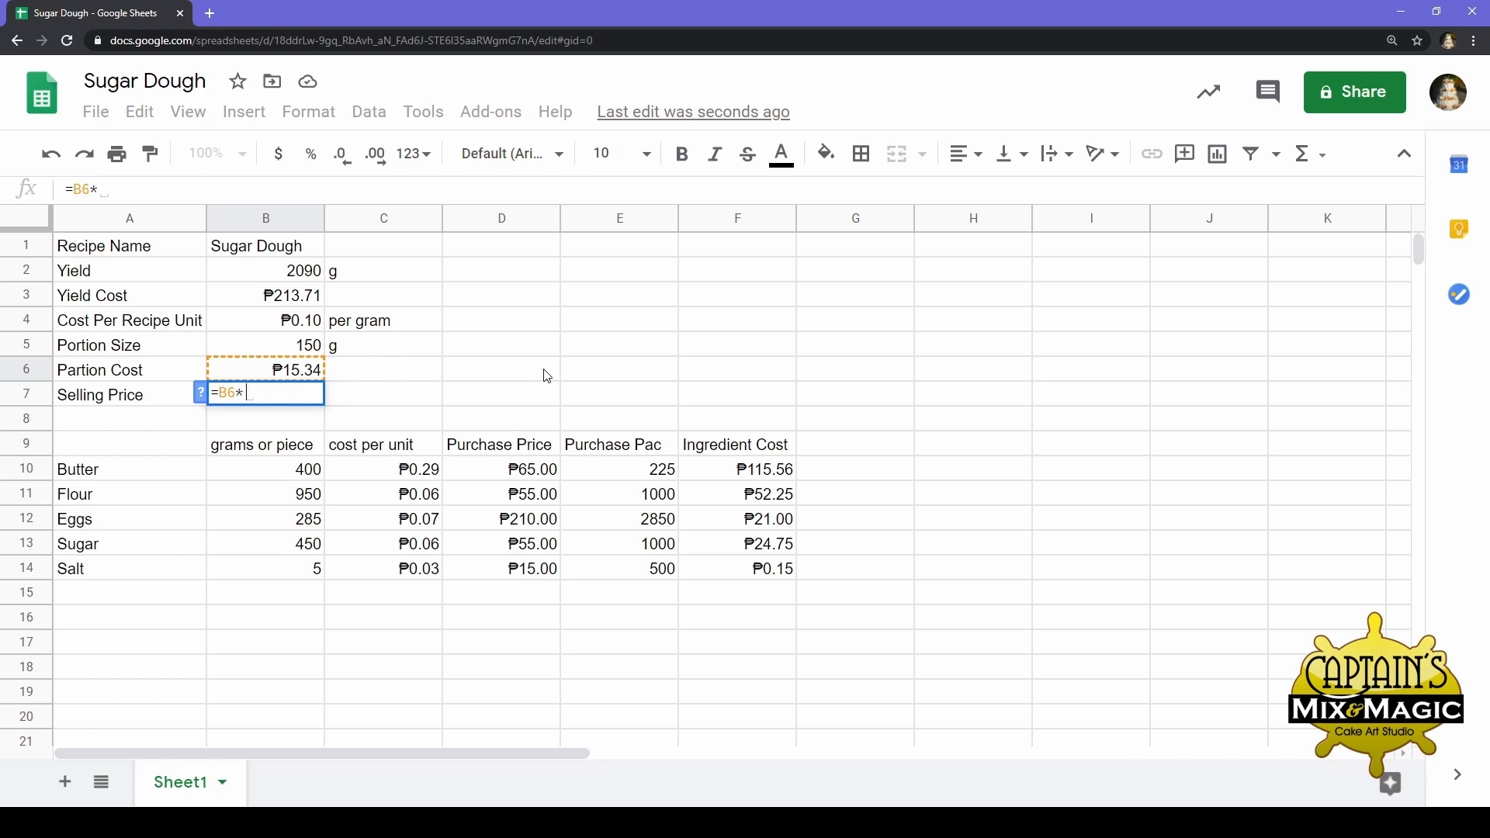
text(3)
key(Return)
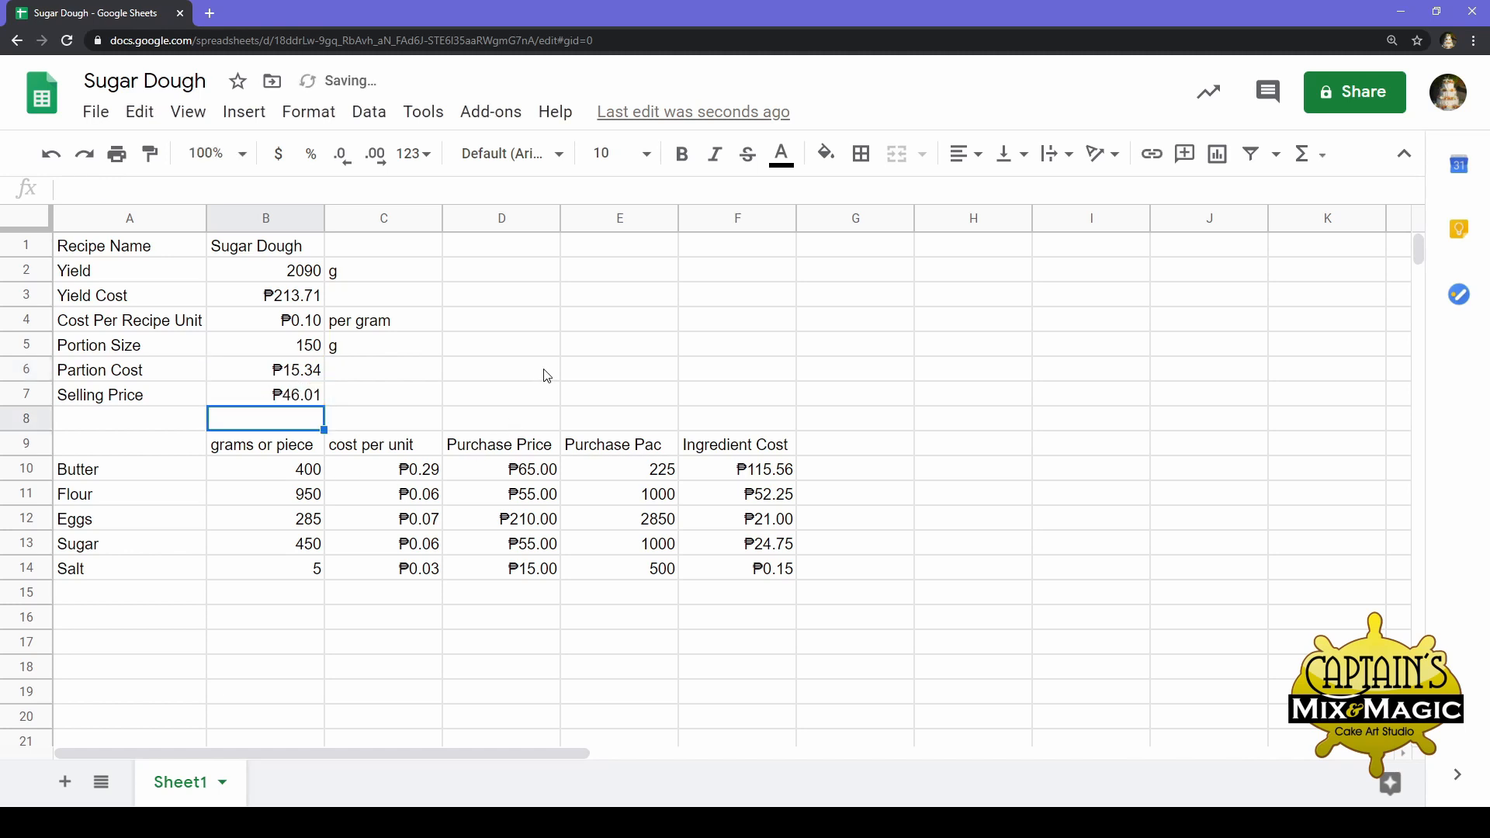
click(291, 403)
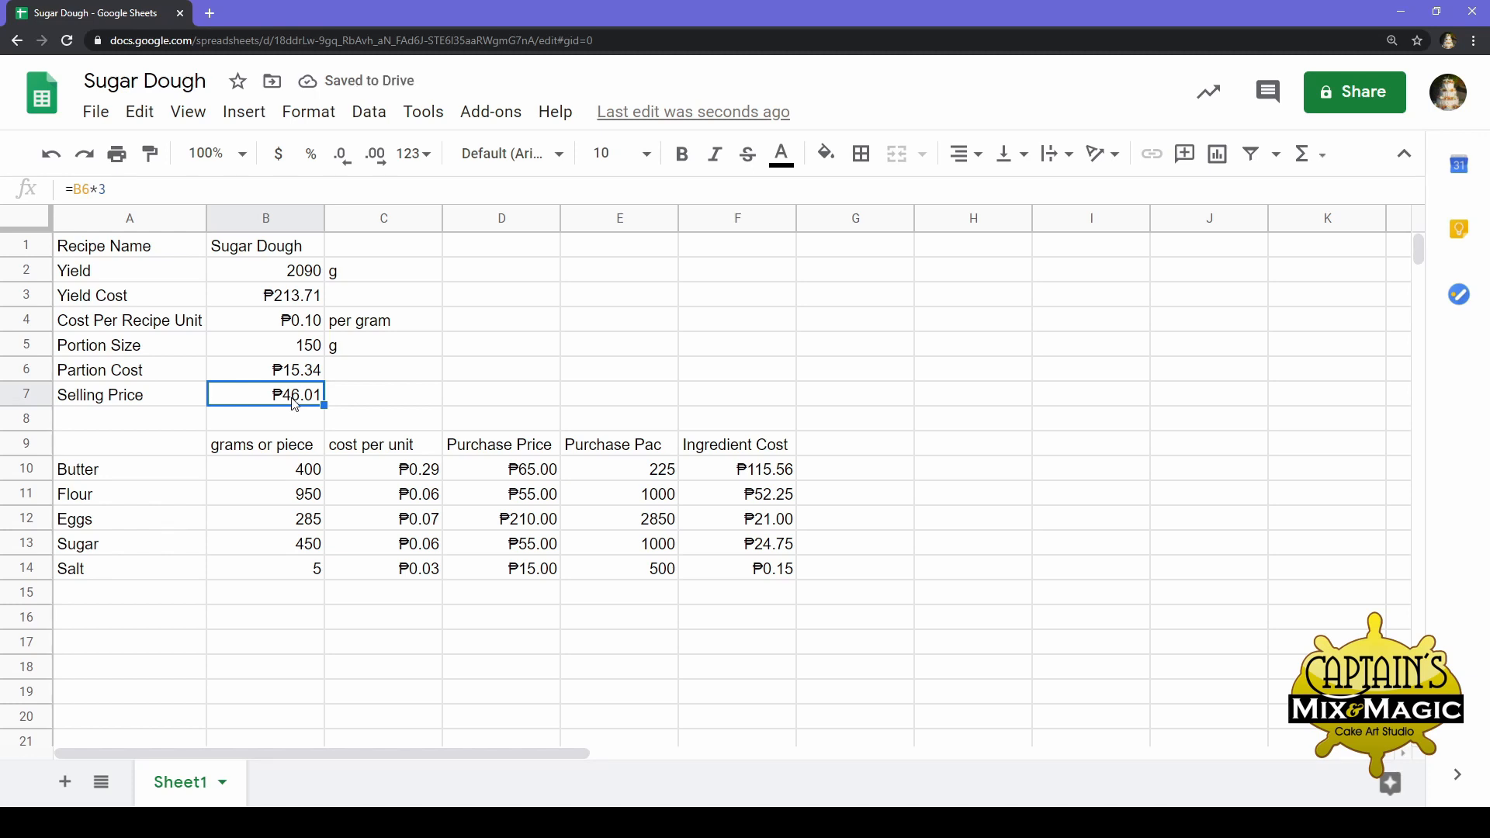
click(315, 352)
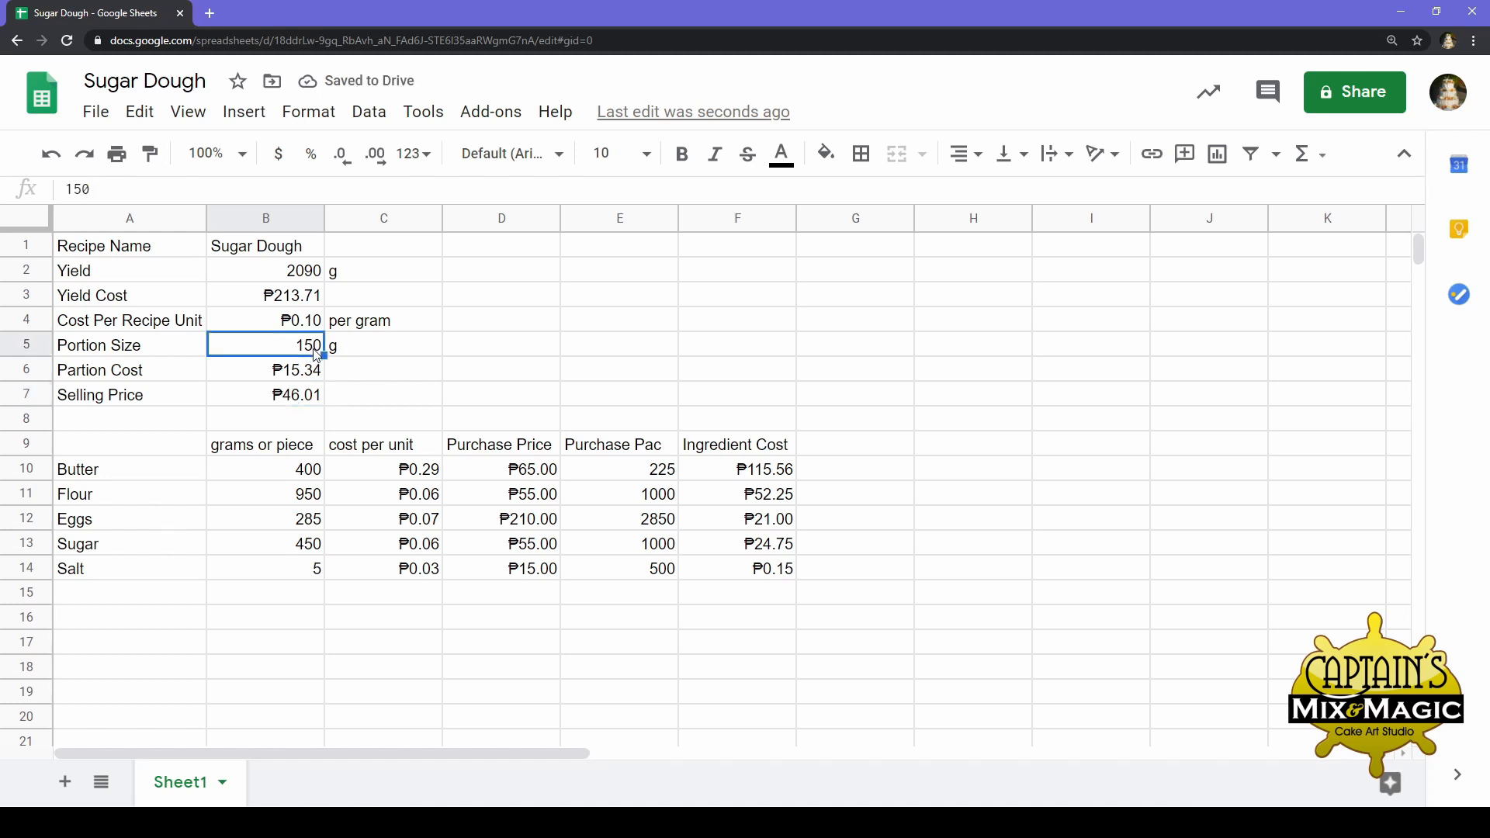
click(308, 403)
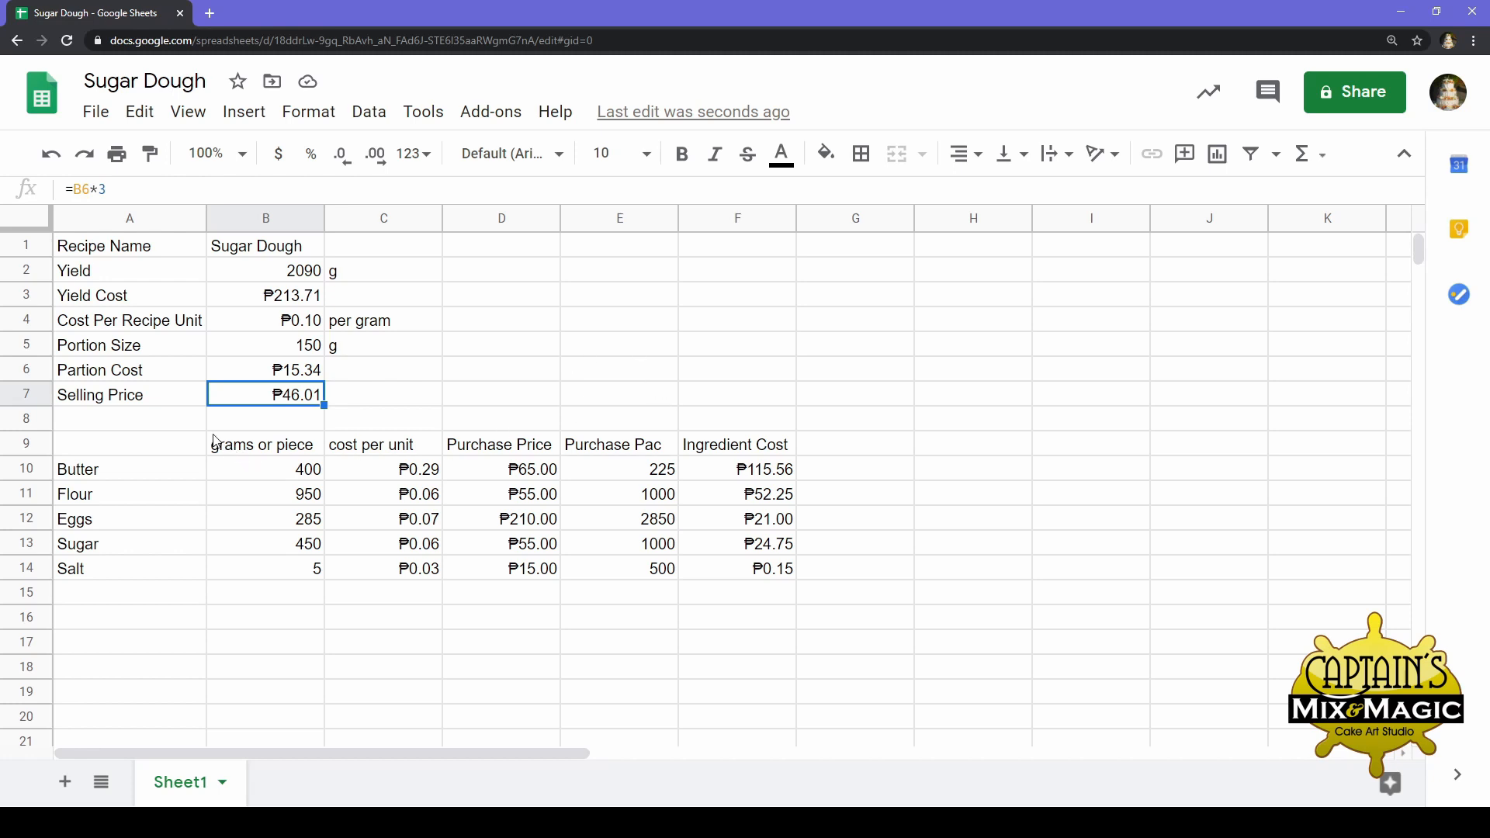
Review the portion cost and the selling price formula of the Sugar Dough recipe
click(194, 404)
click(264, 397)
click(126, 380)
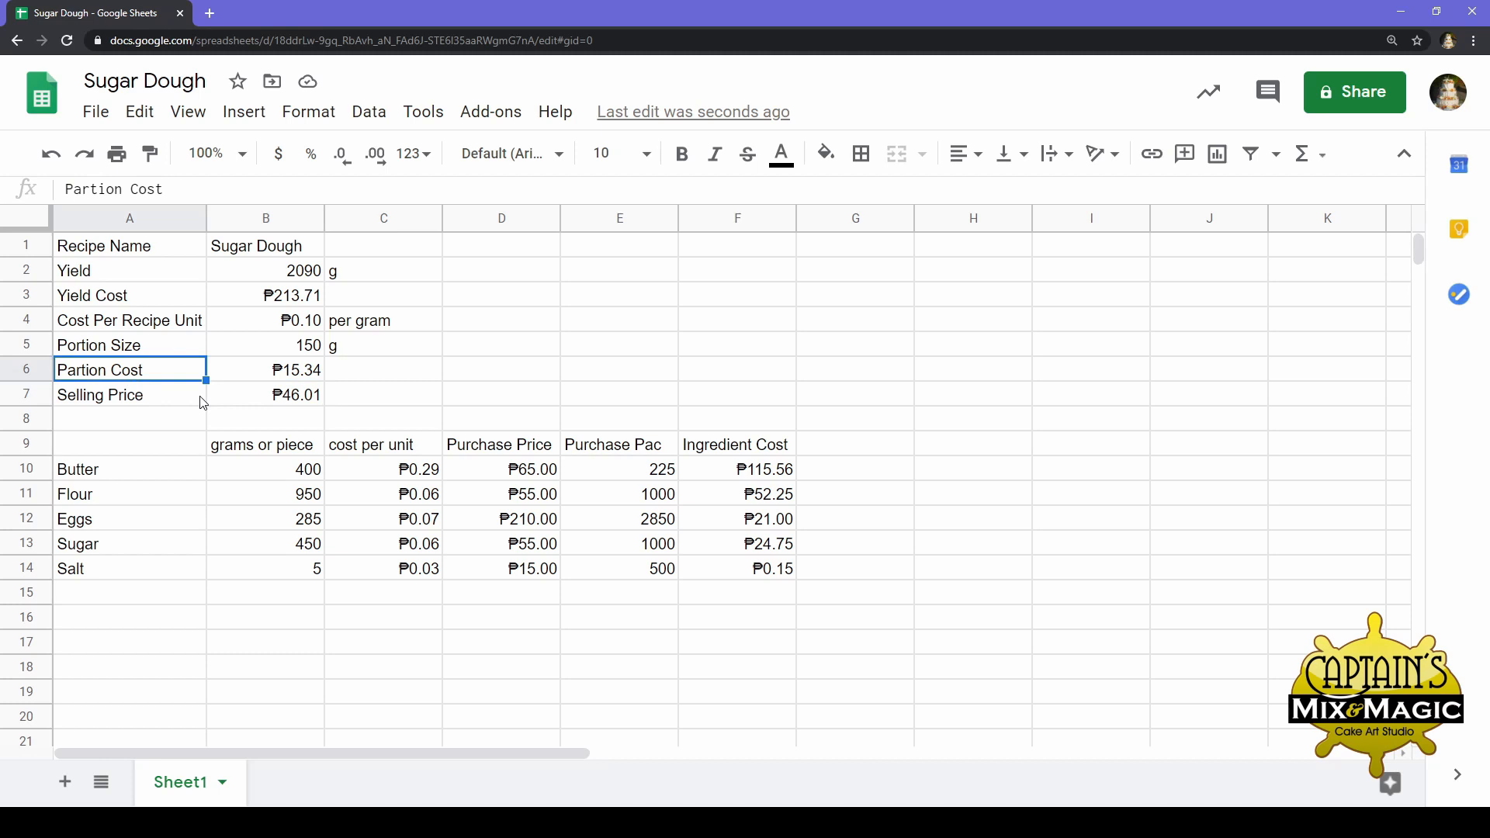
click(299, 405)
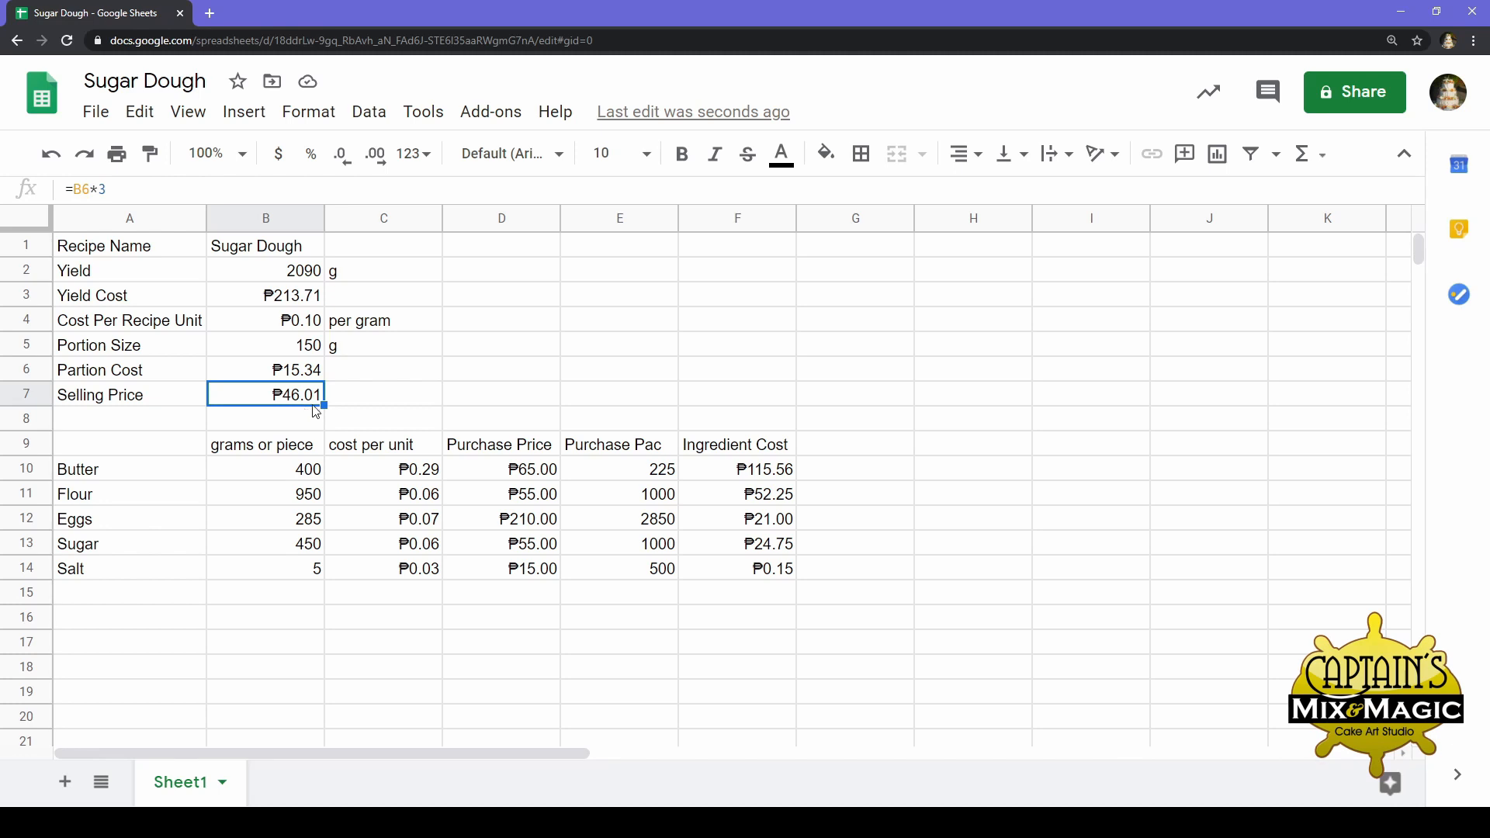
click(368, 402)
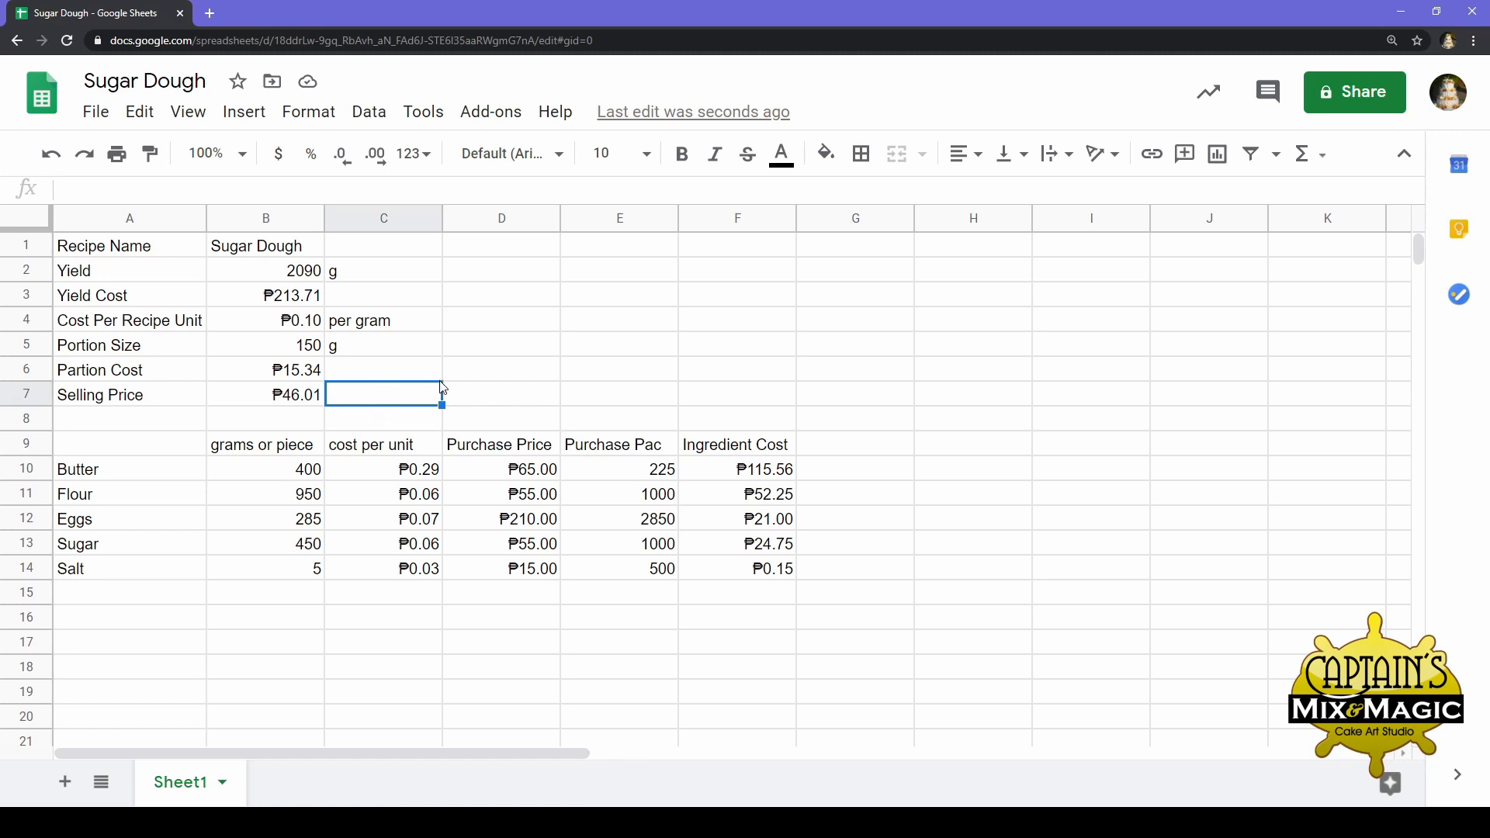
click(495, 351)
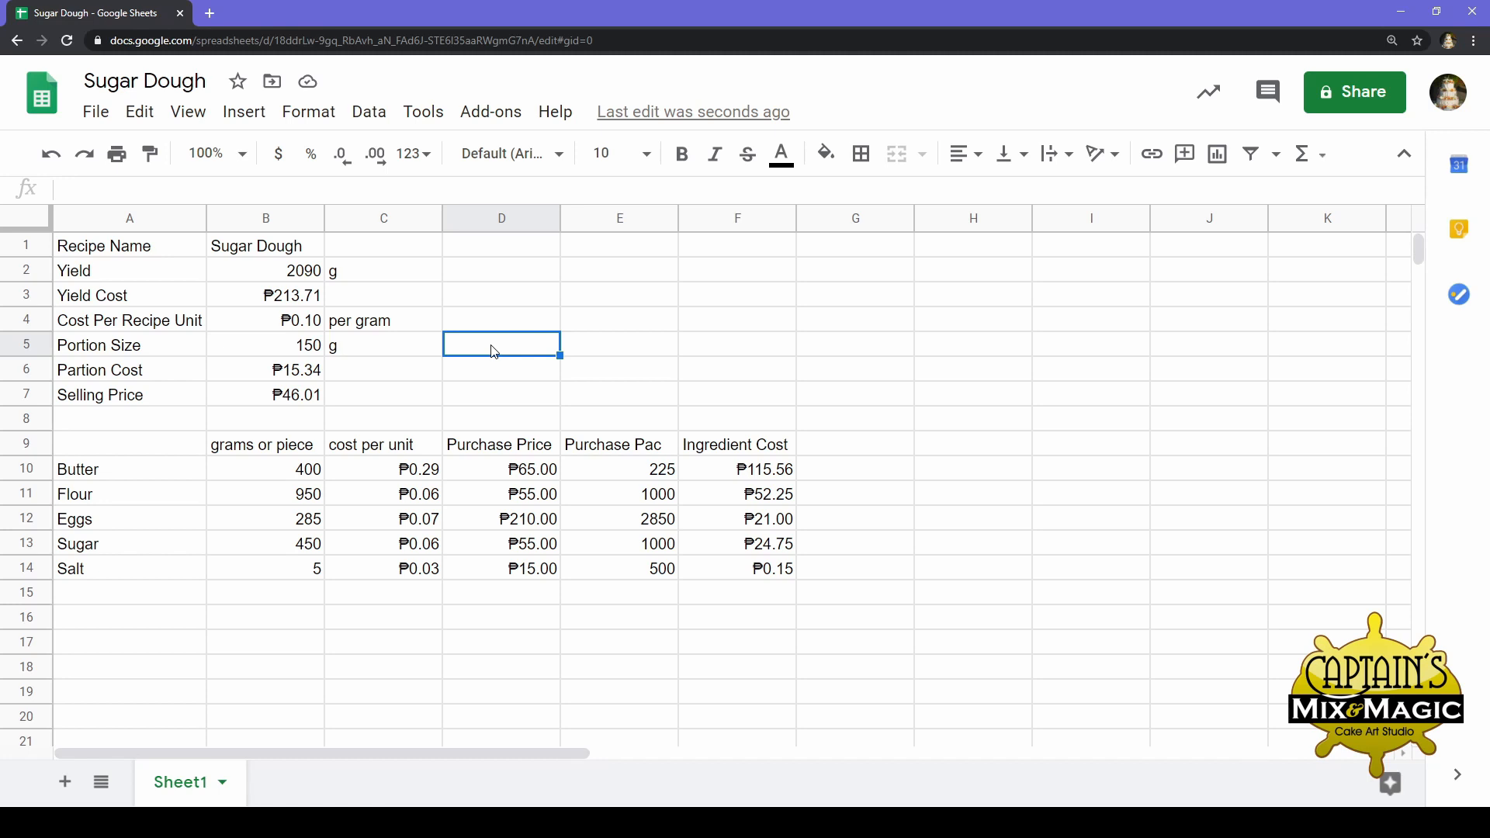
click(510, 306)
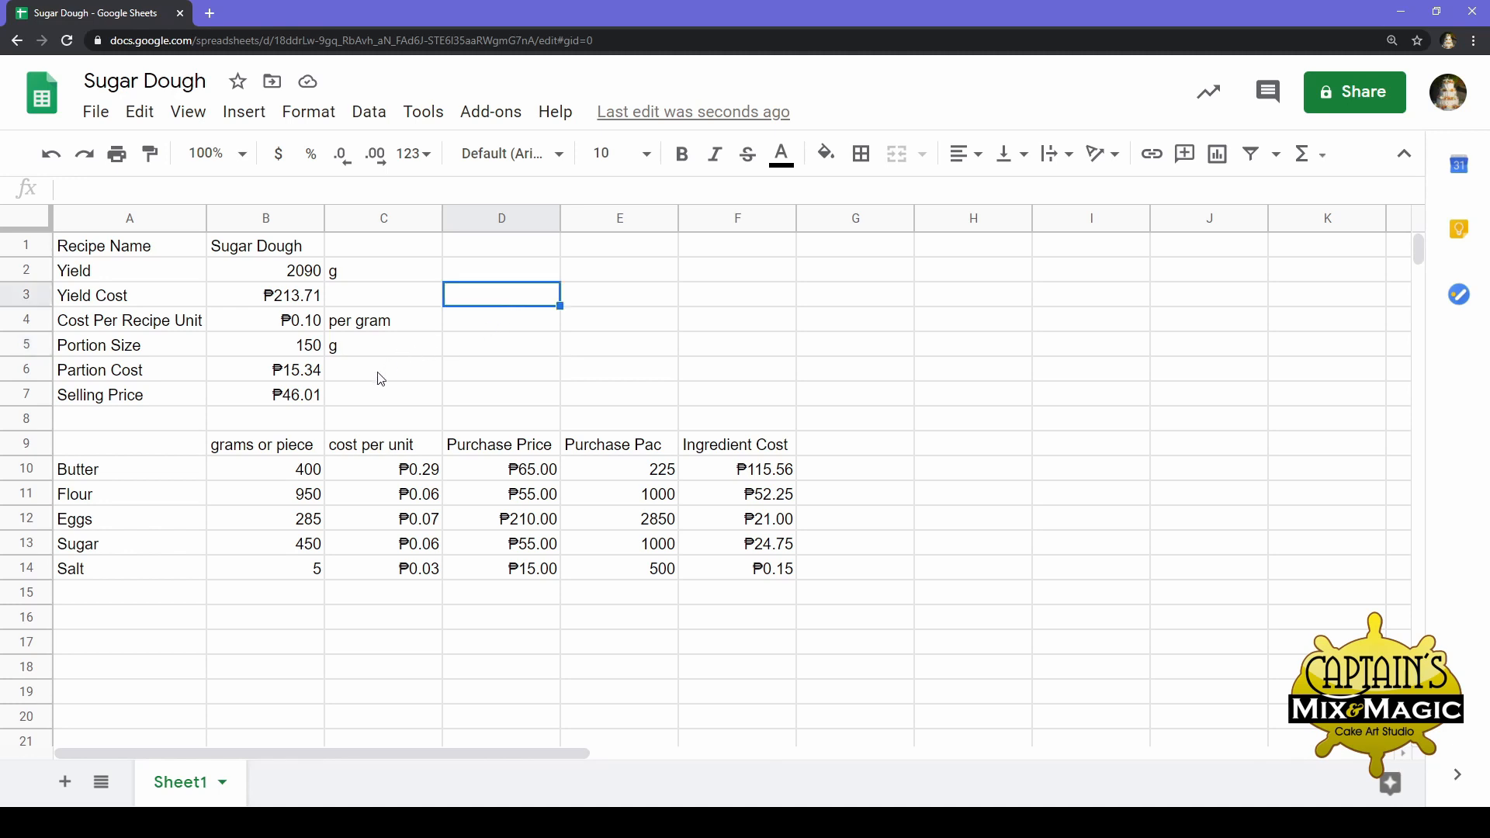
click(316, 400)
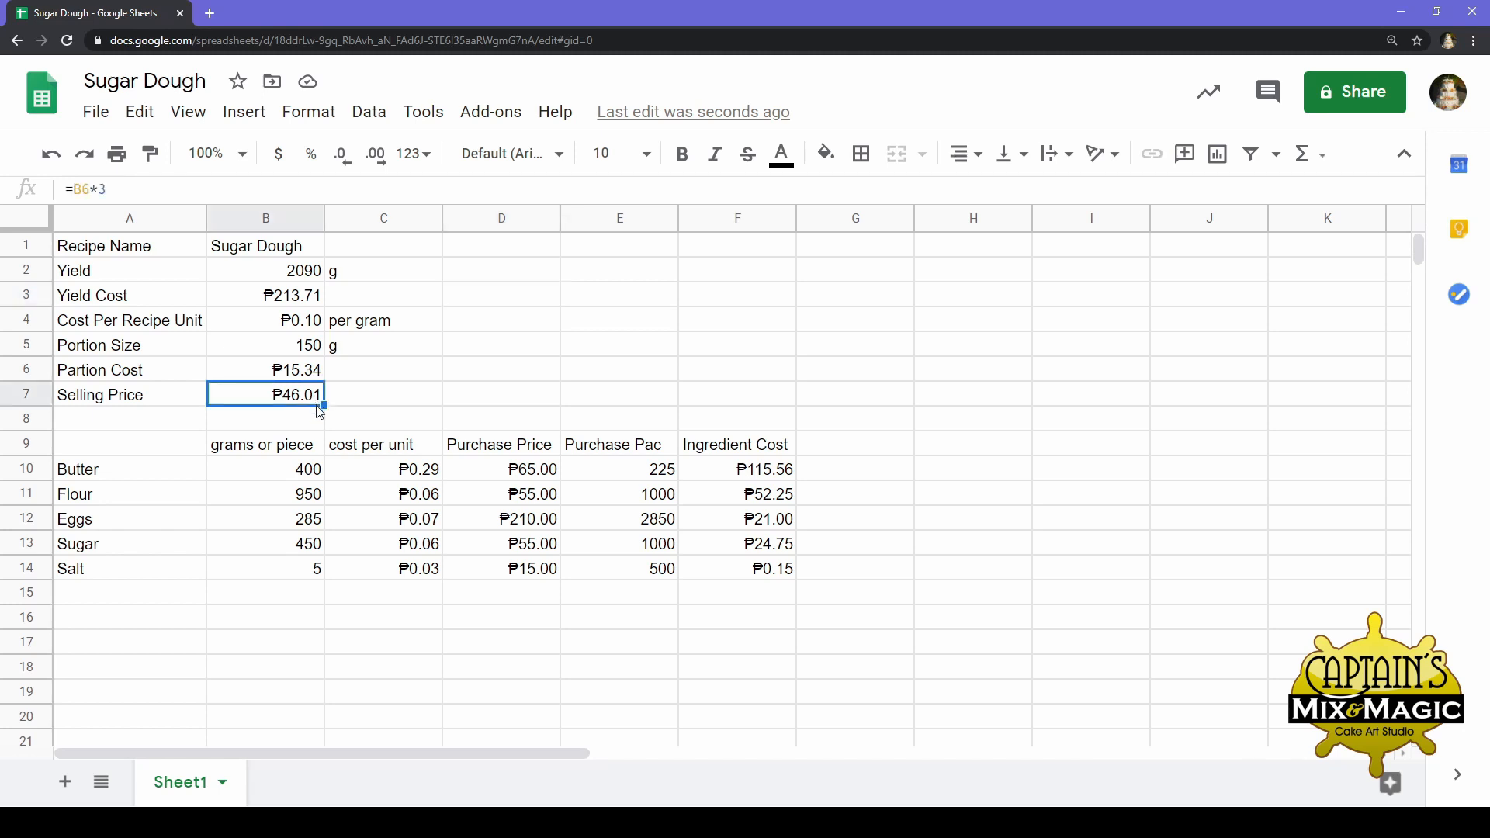
Examine the recipe's yield formula and its portion size
click(304, 249)
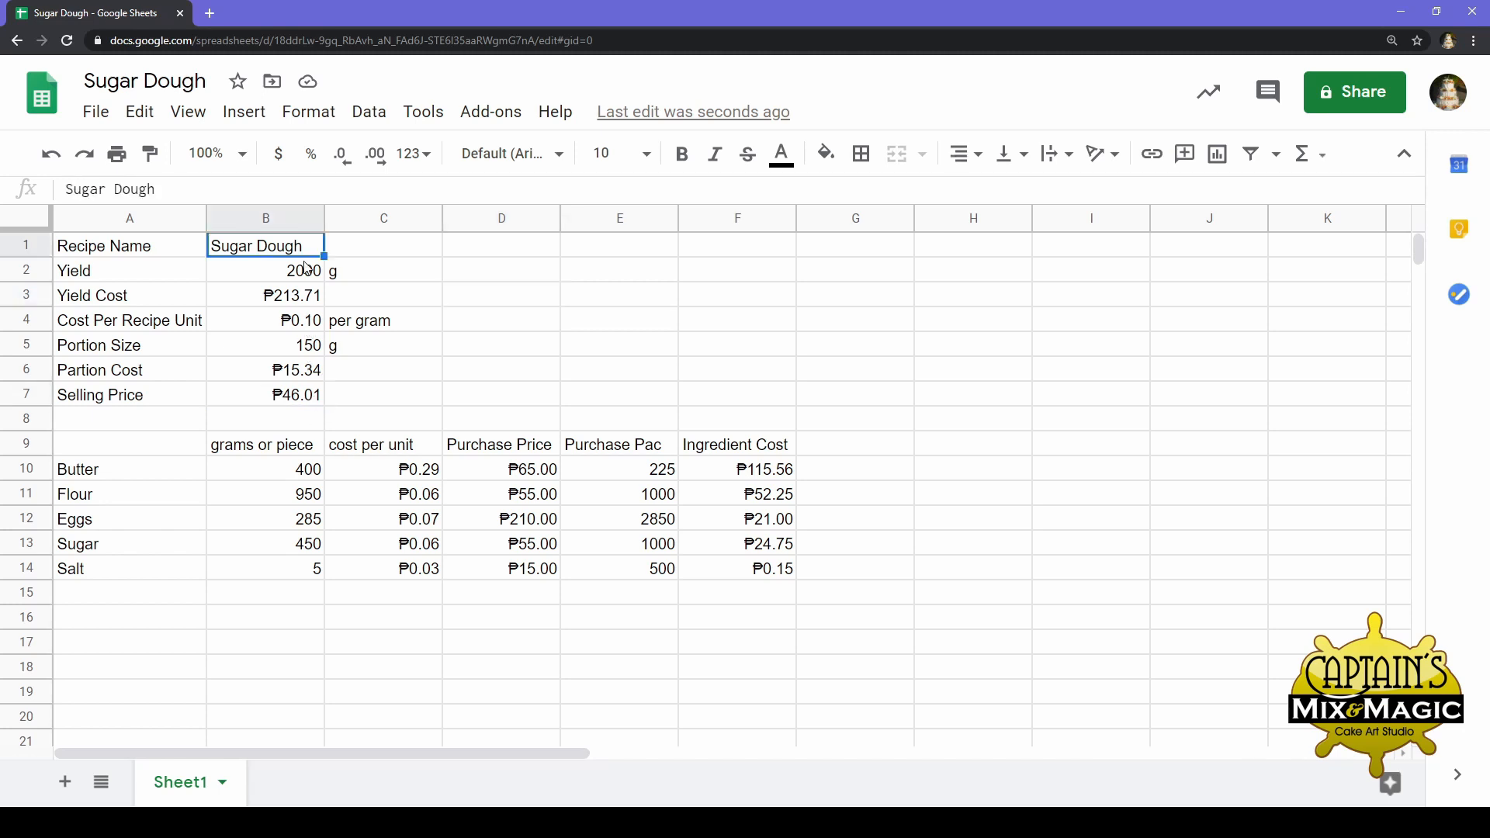
click(307, 279)
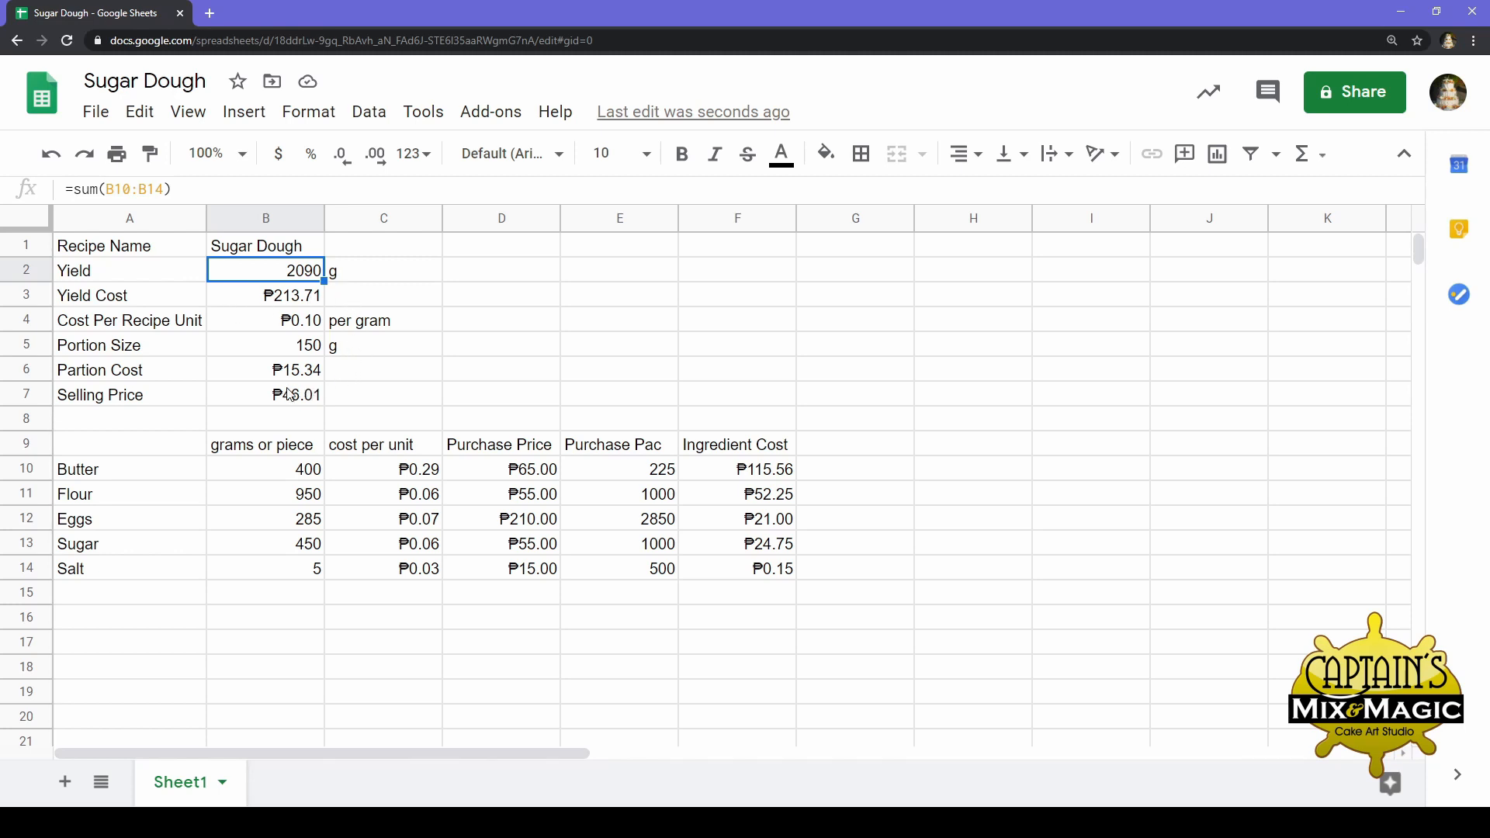
click(342, 375)
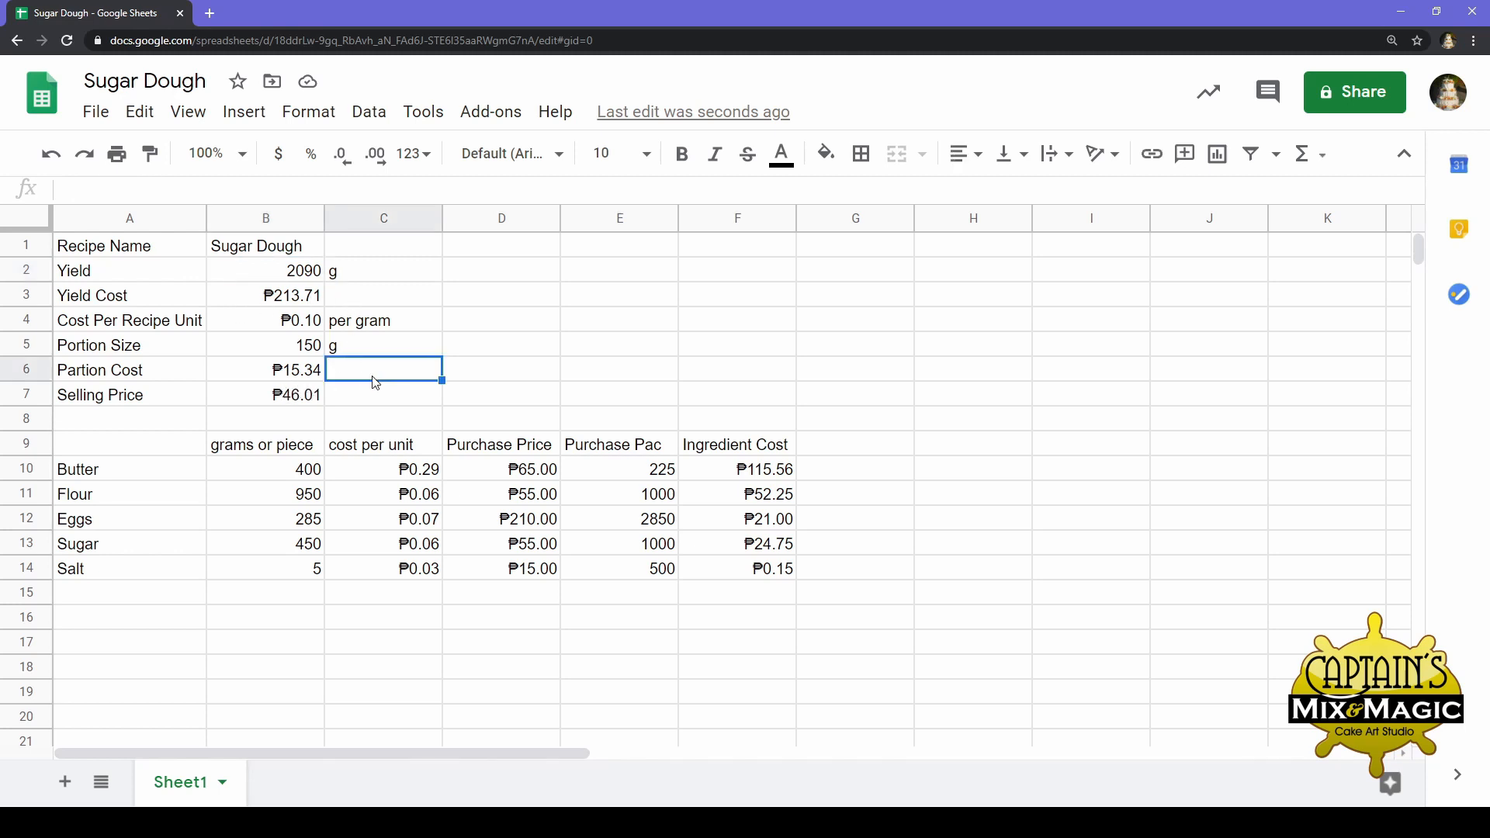
click(307, 282)
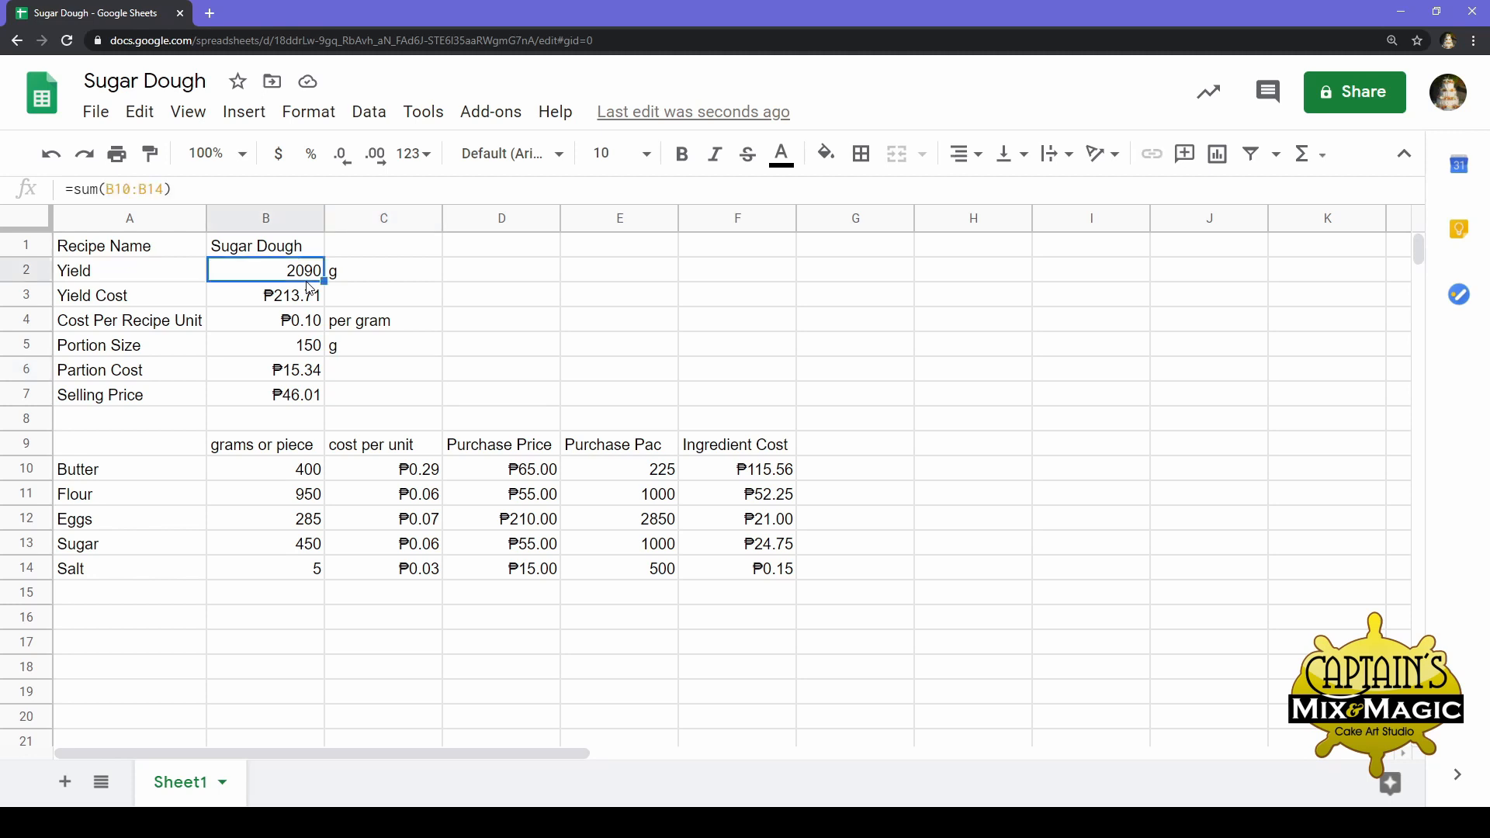
click(554, 299)
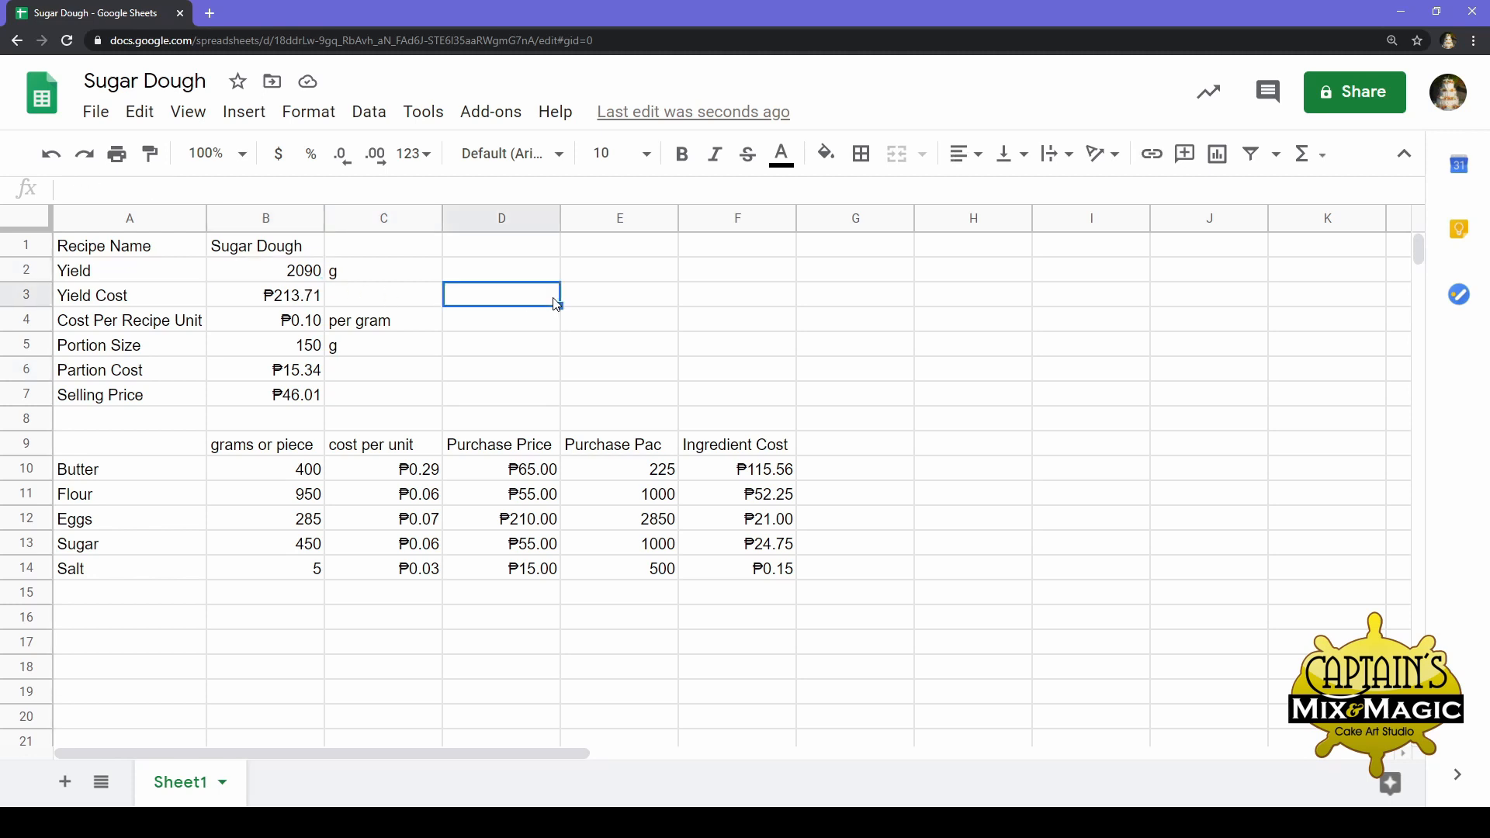
click(305, 279)
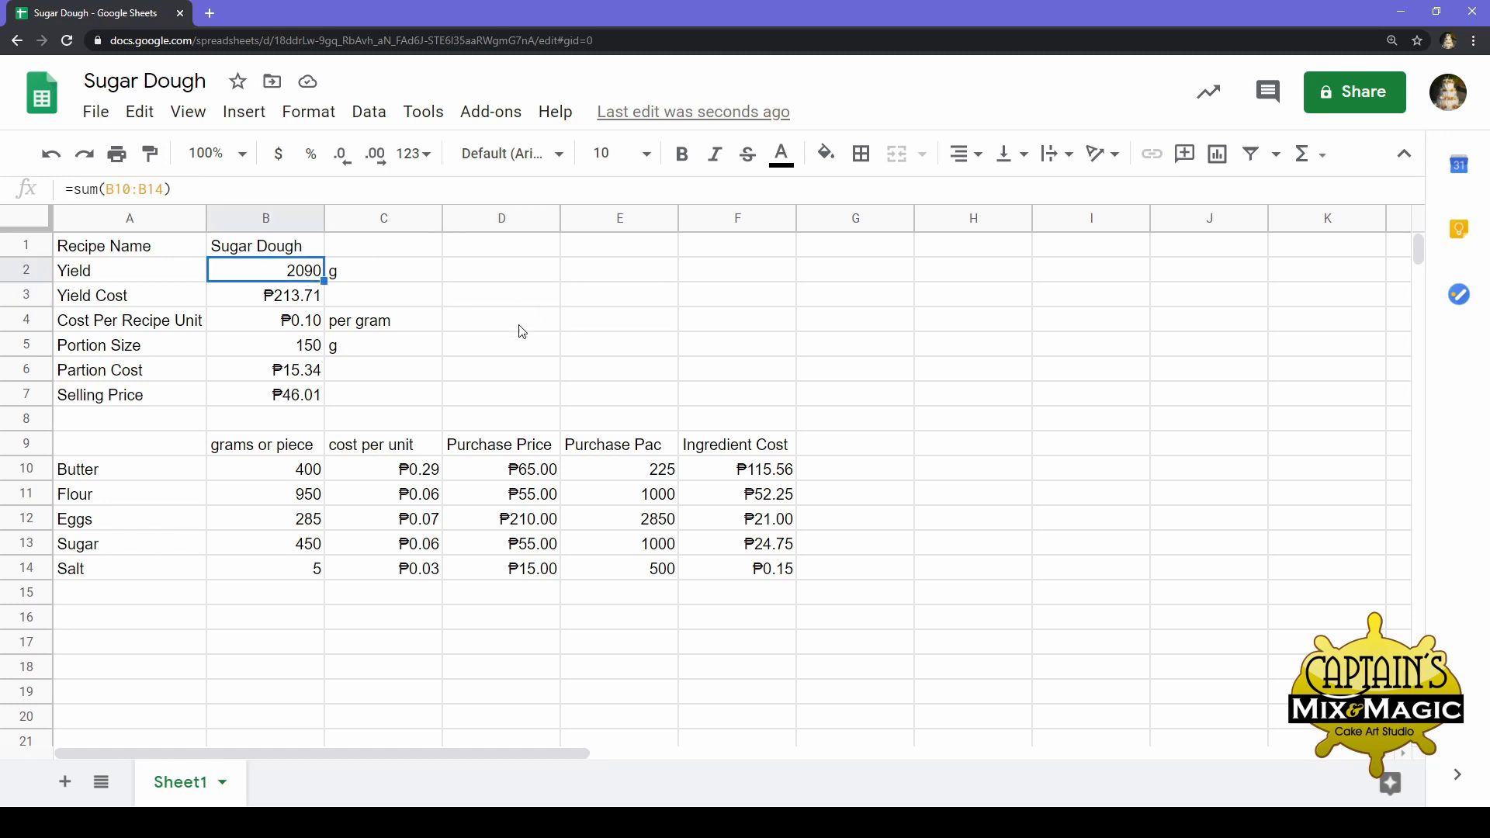
click(312, 350)
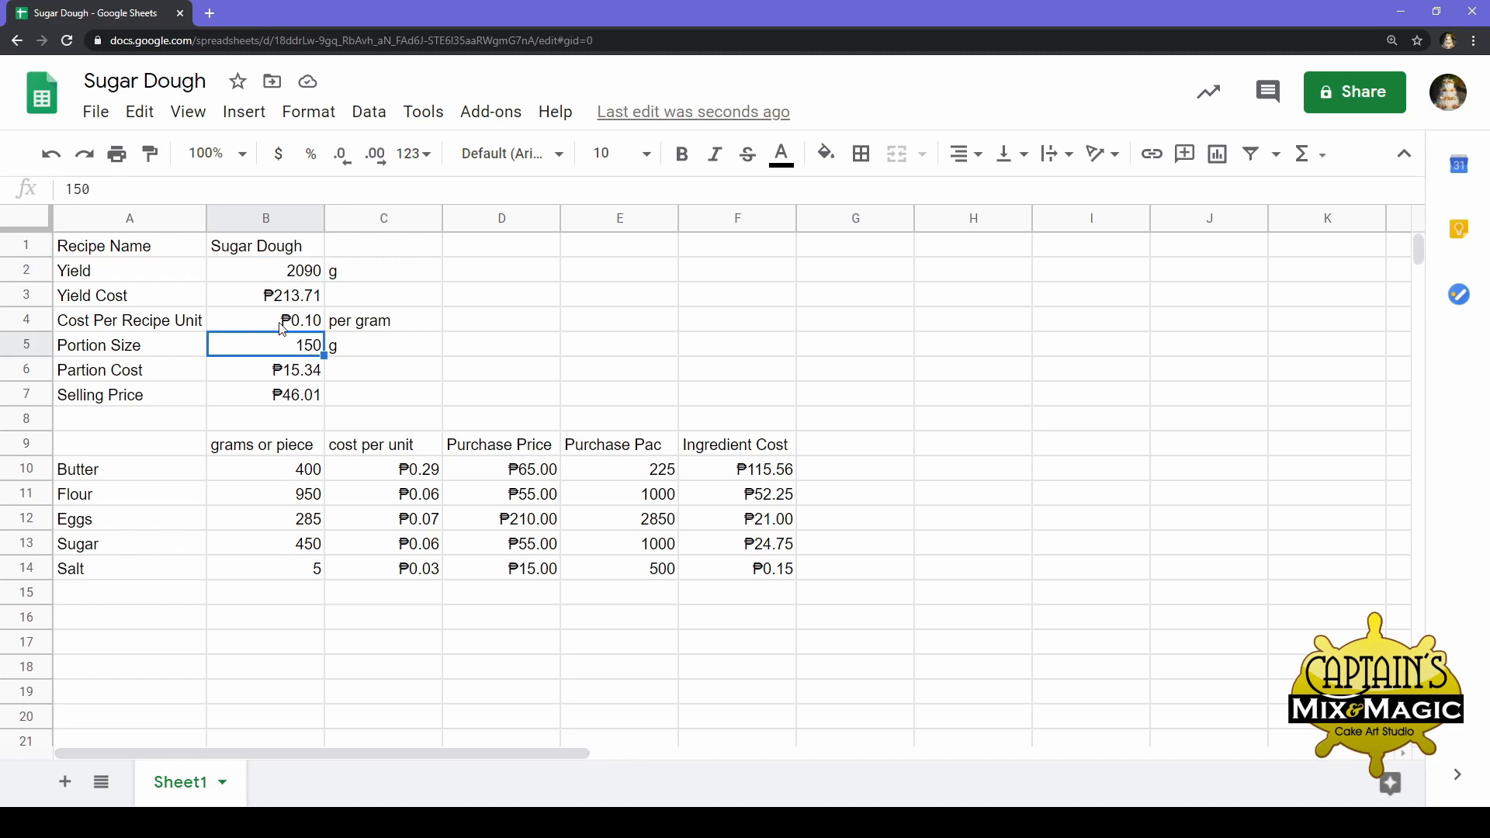
click(295, 250)
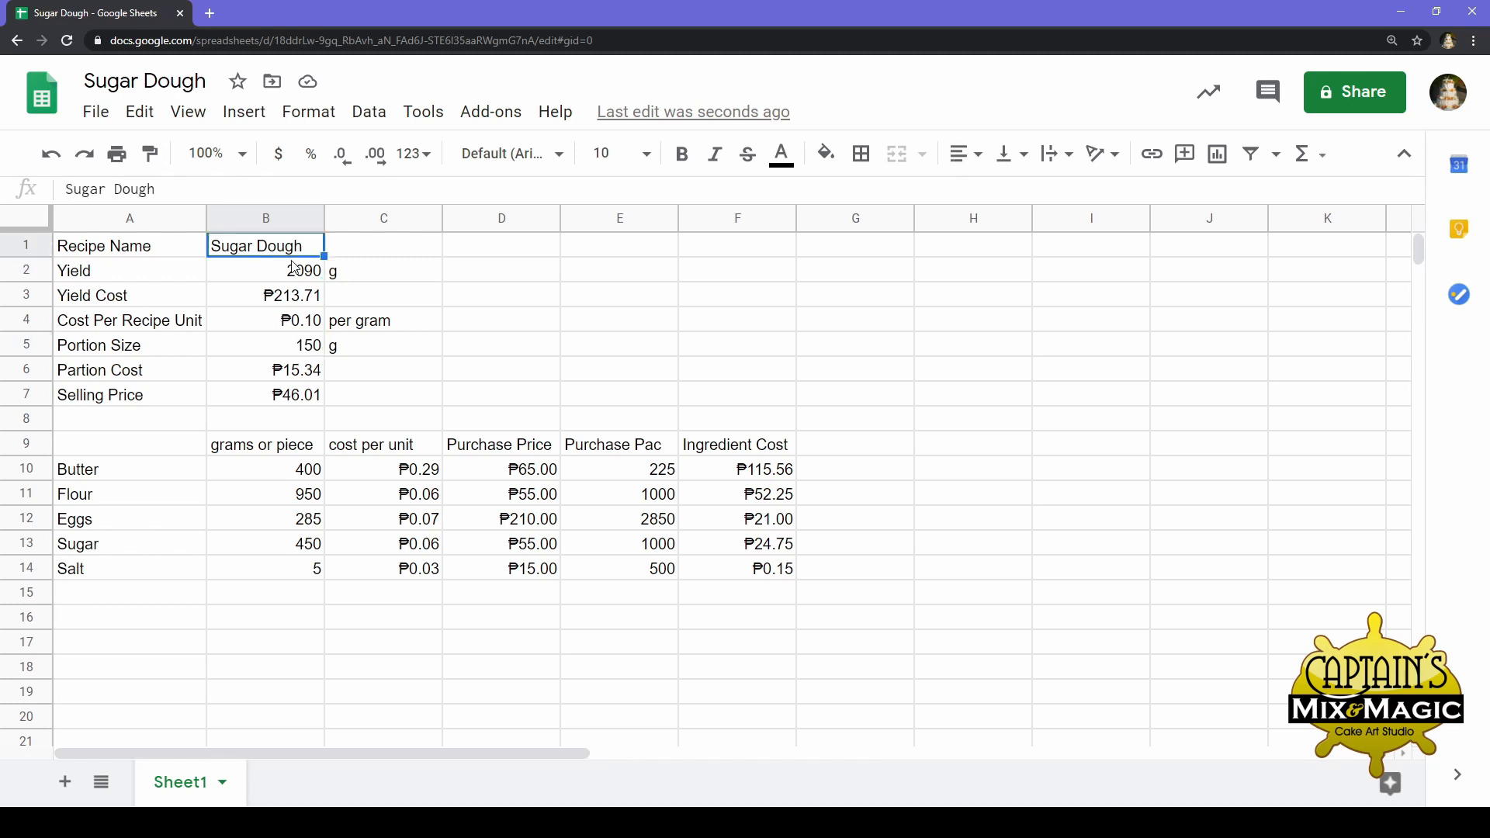
click(403, 376)
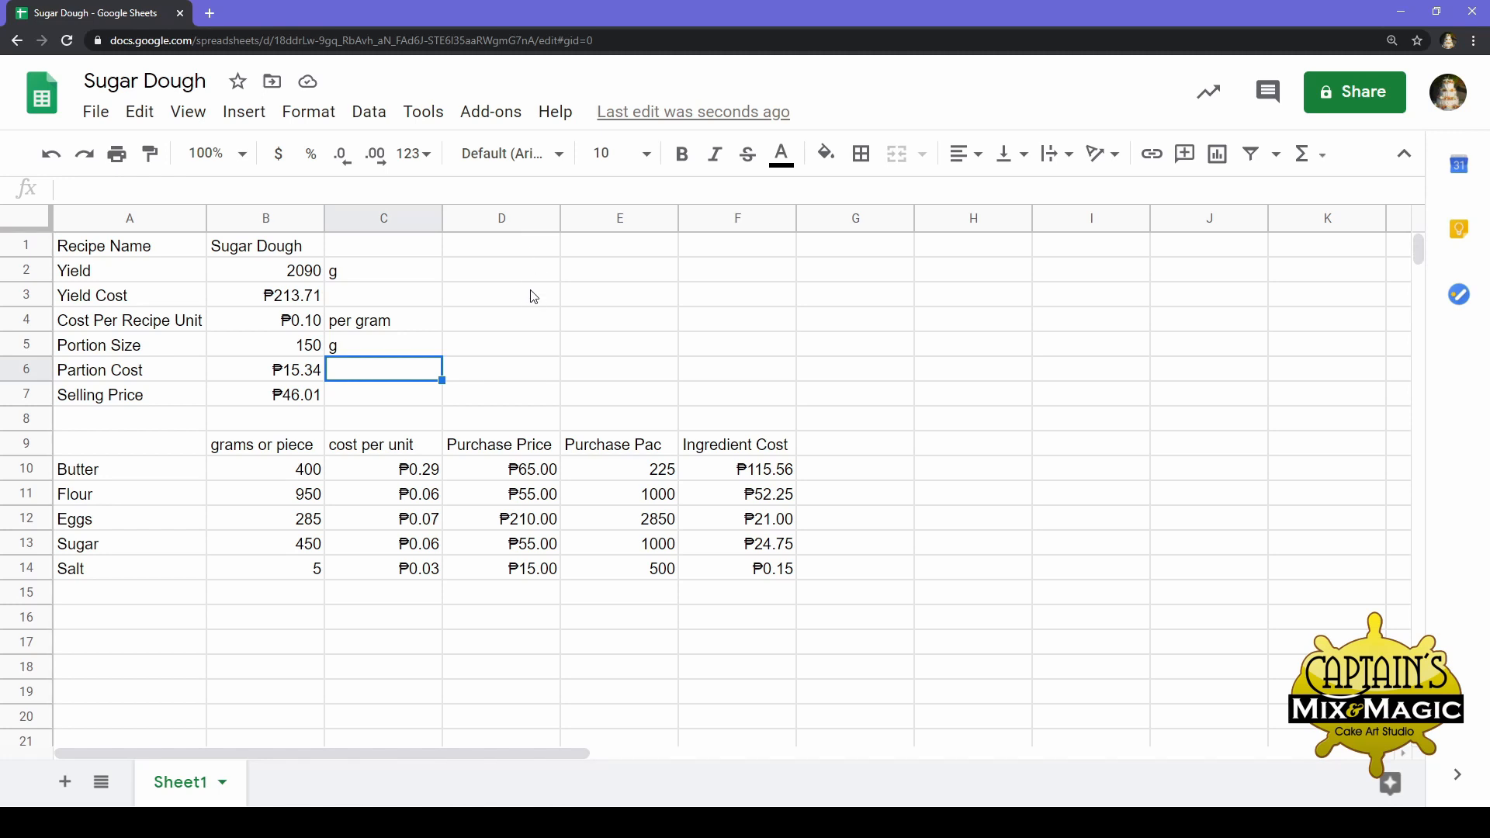
Enter the label "Number of Produced Portions" in cell E2
click(585, 305)
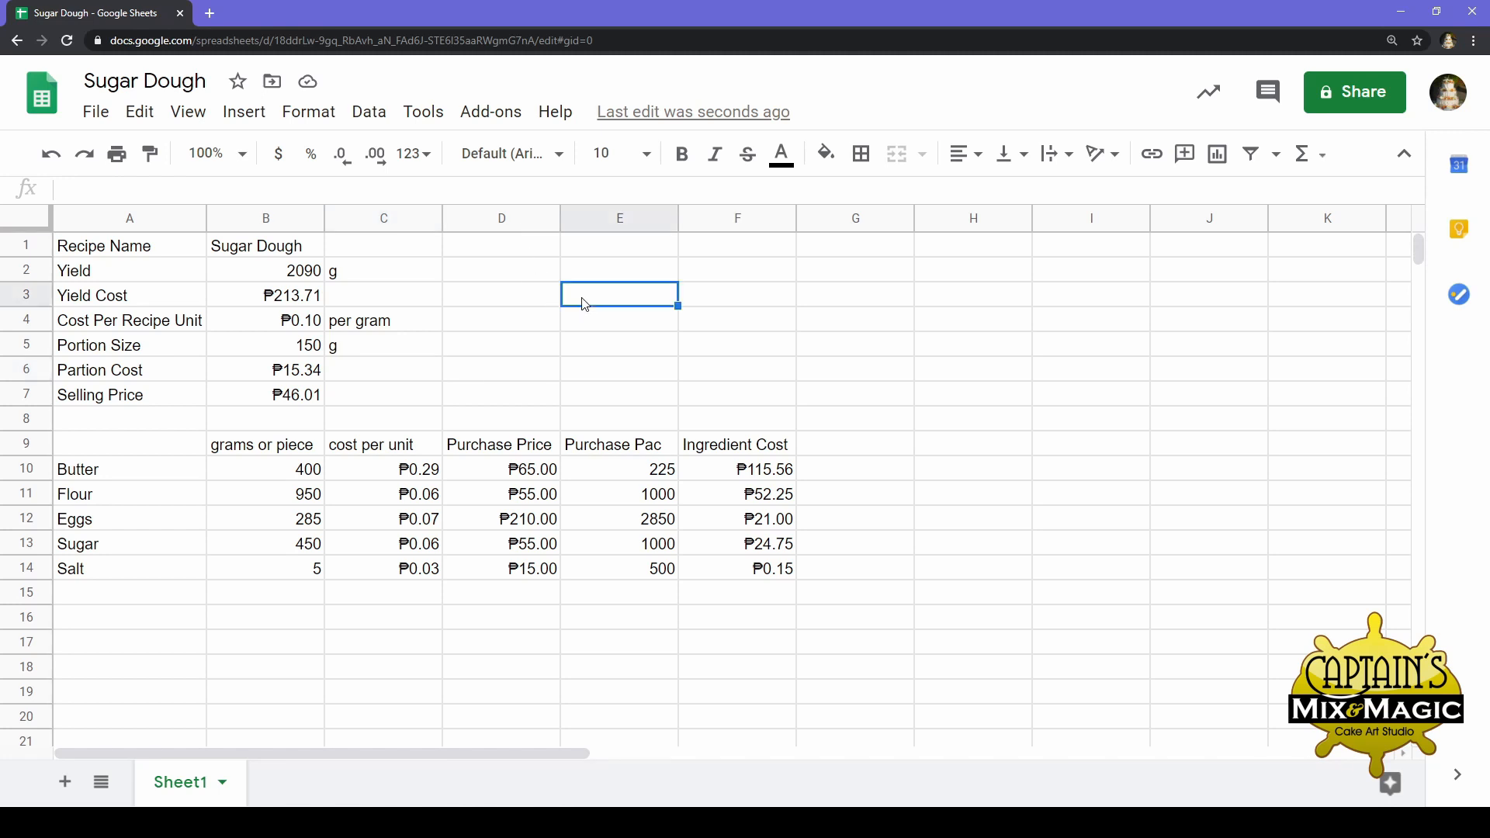
click(598, 278)
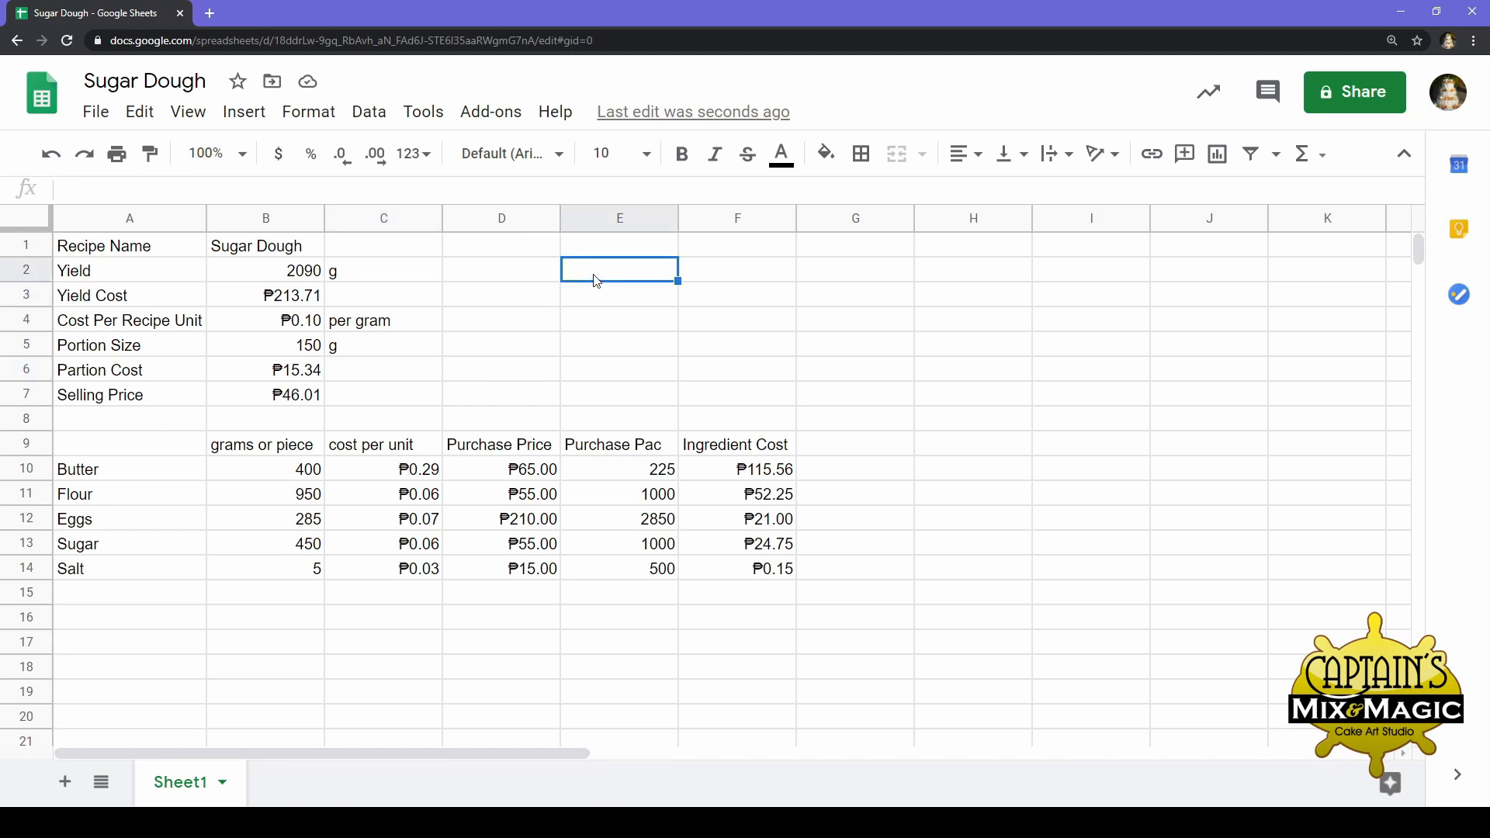
text(po)
key(BackSpace)
key(BackSpace)
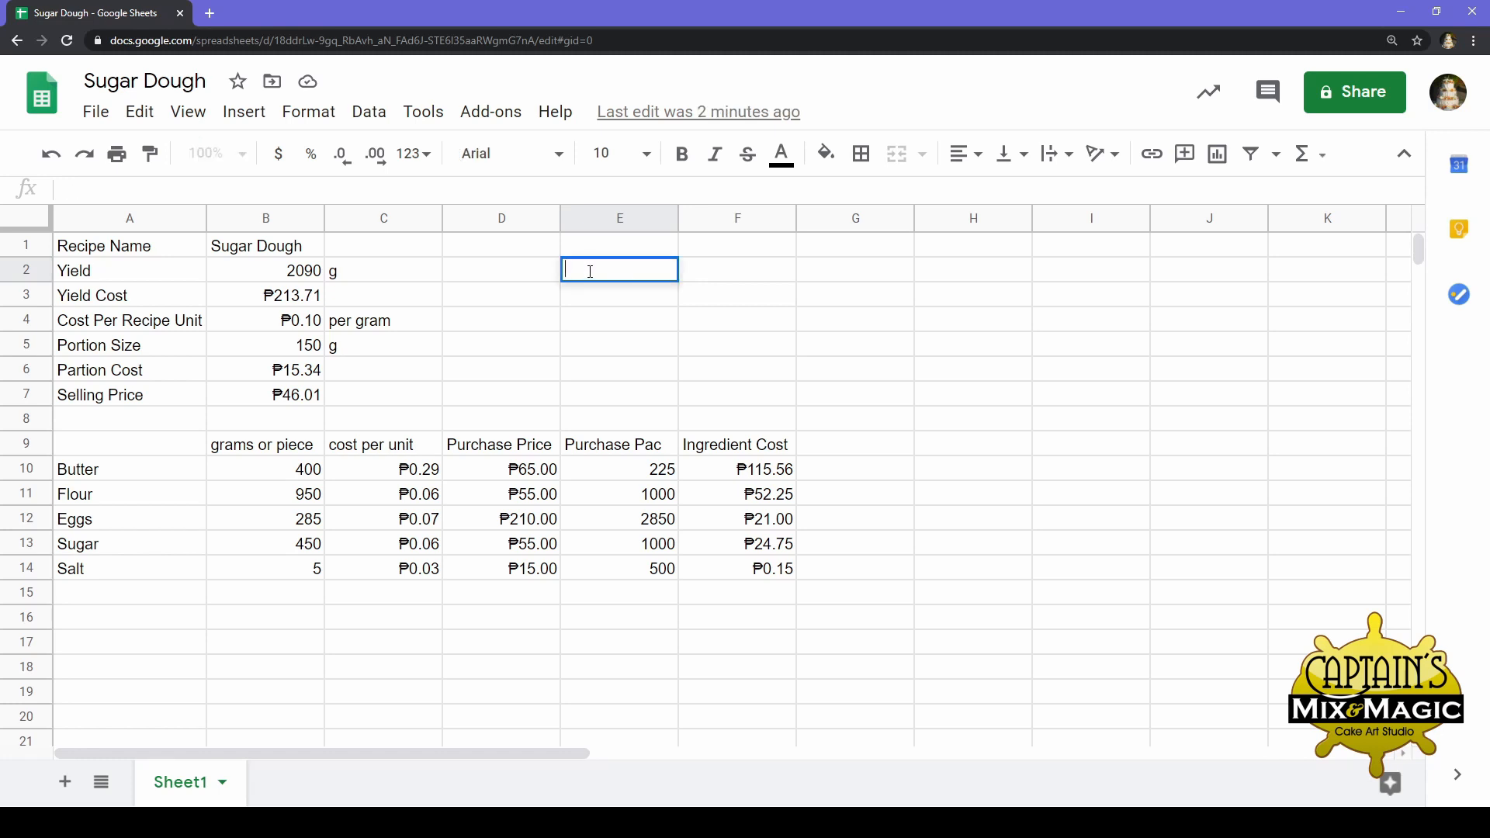
text(Number of Produced)
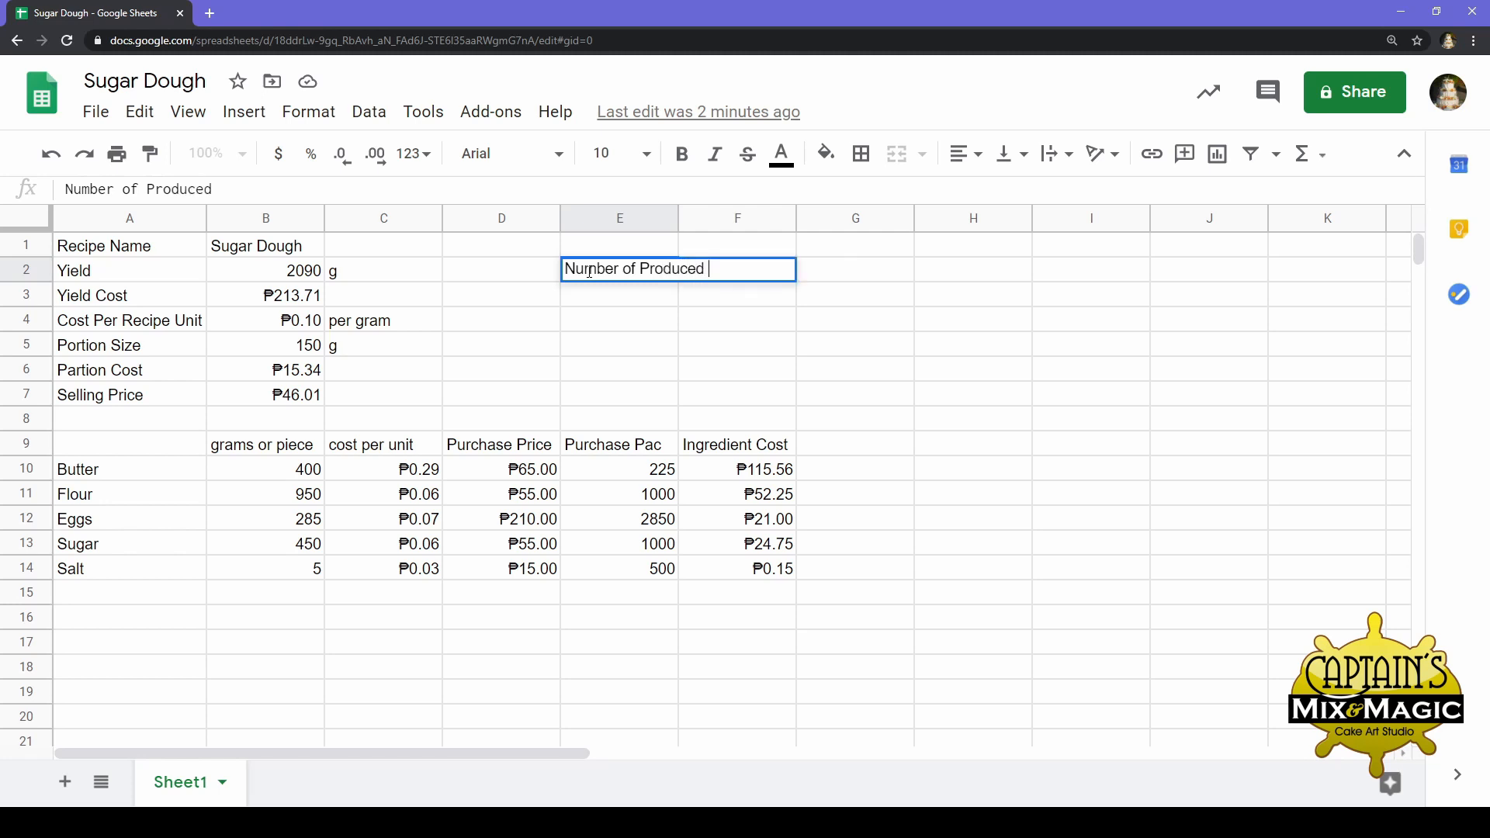
text( Portions)
key(Return)
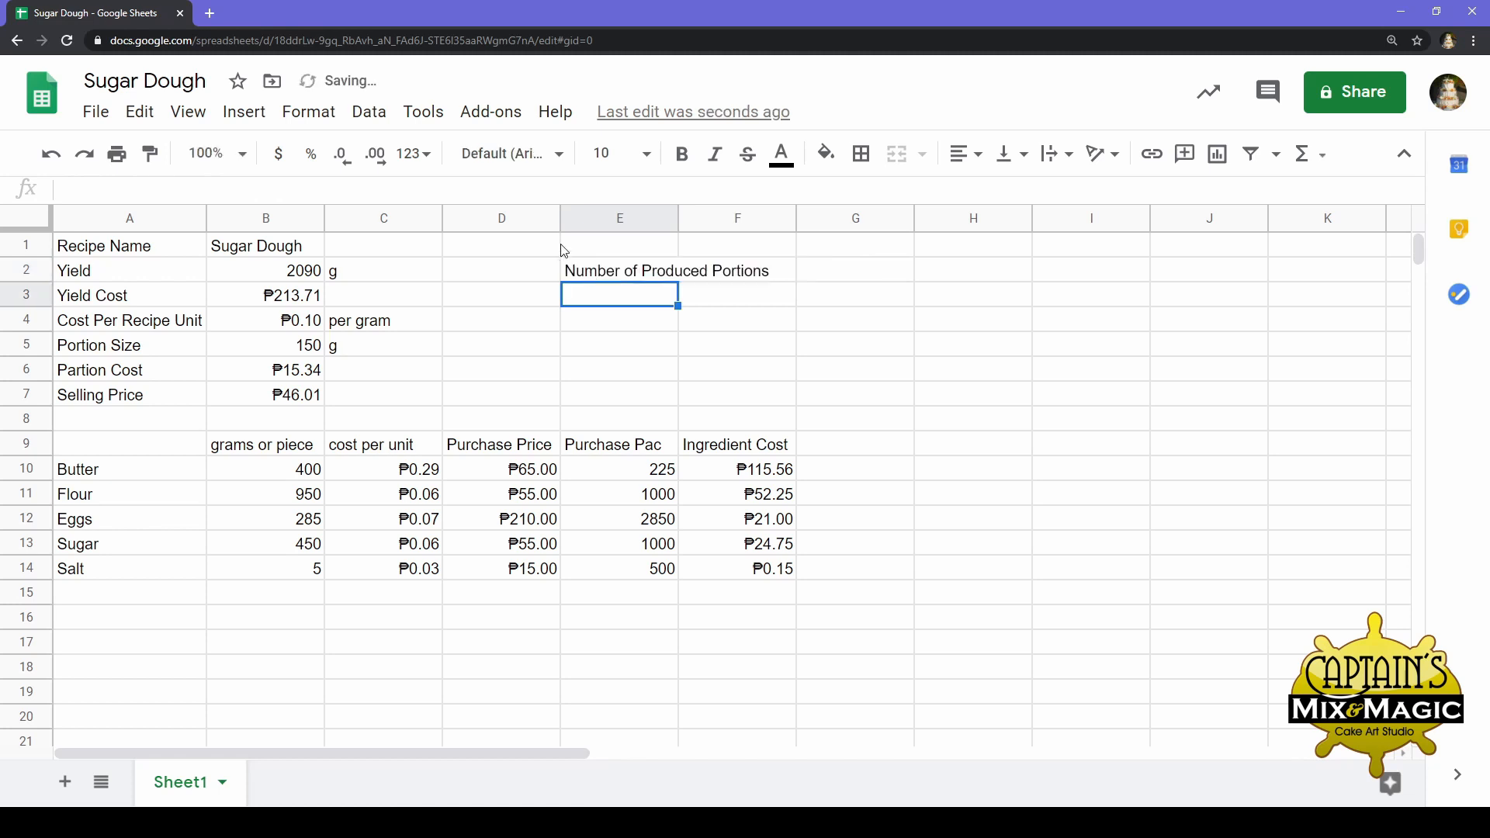
Calculate the number of produced portions in cell D2 by dividing yield by portion size with =B2/B5
click(535, 276)
text(=)
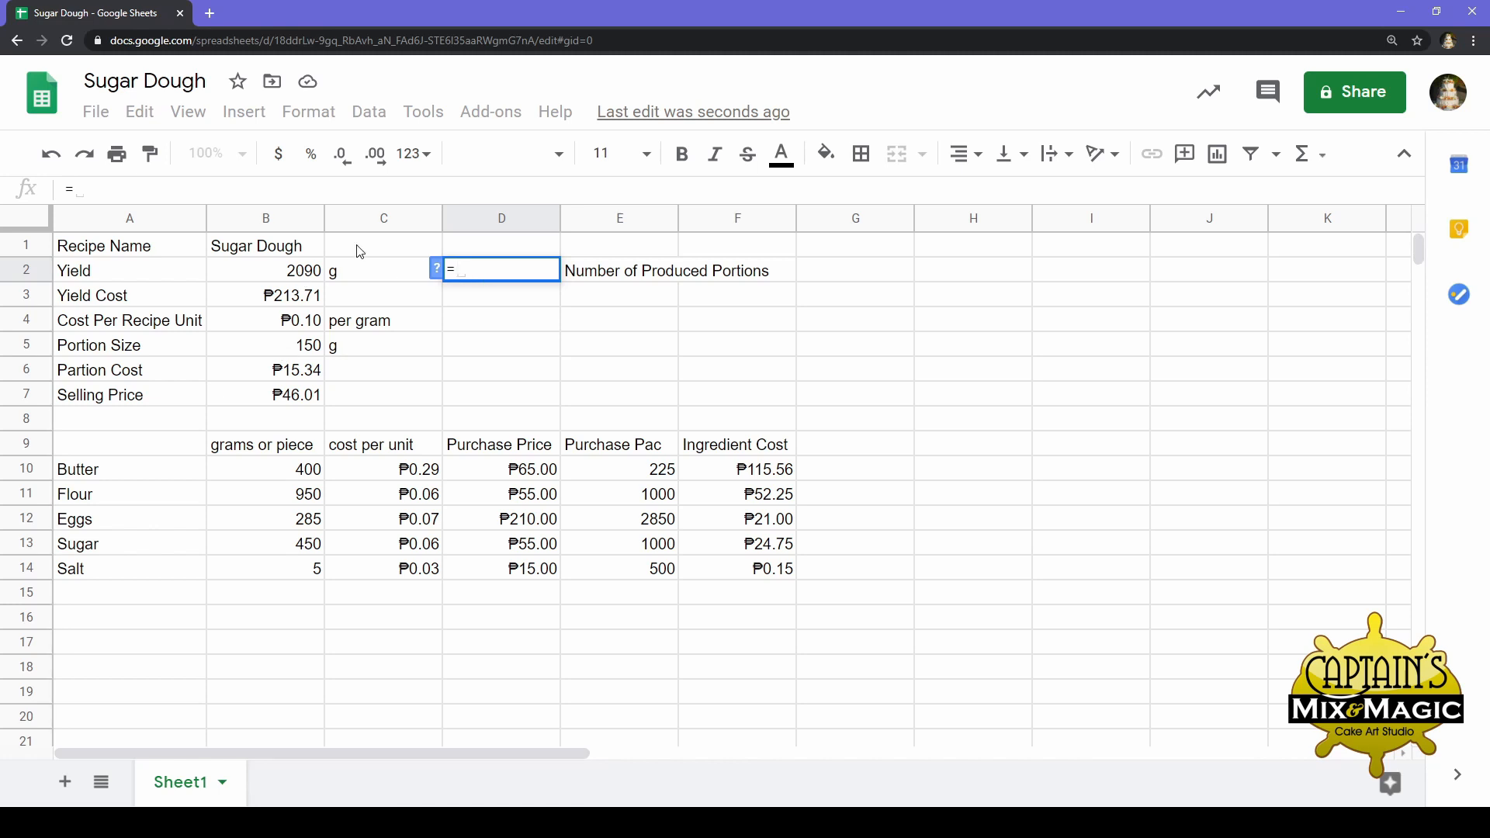
click(288, 281)
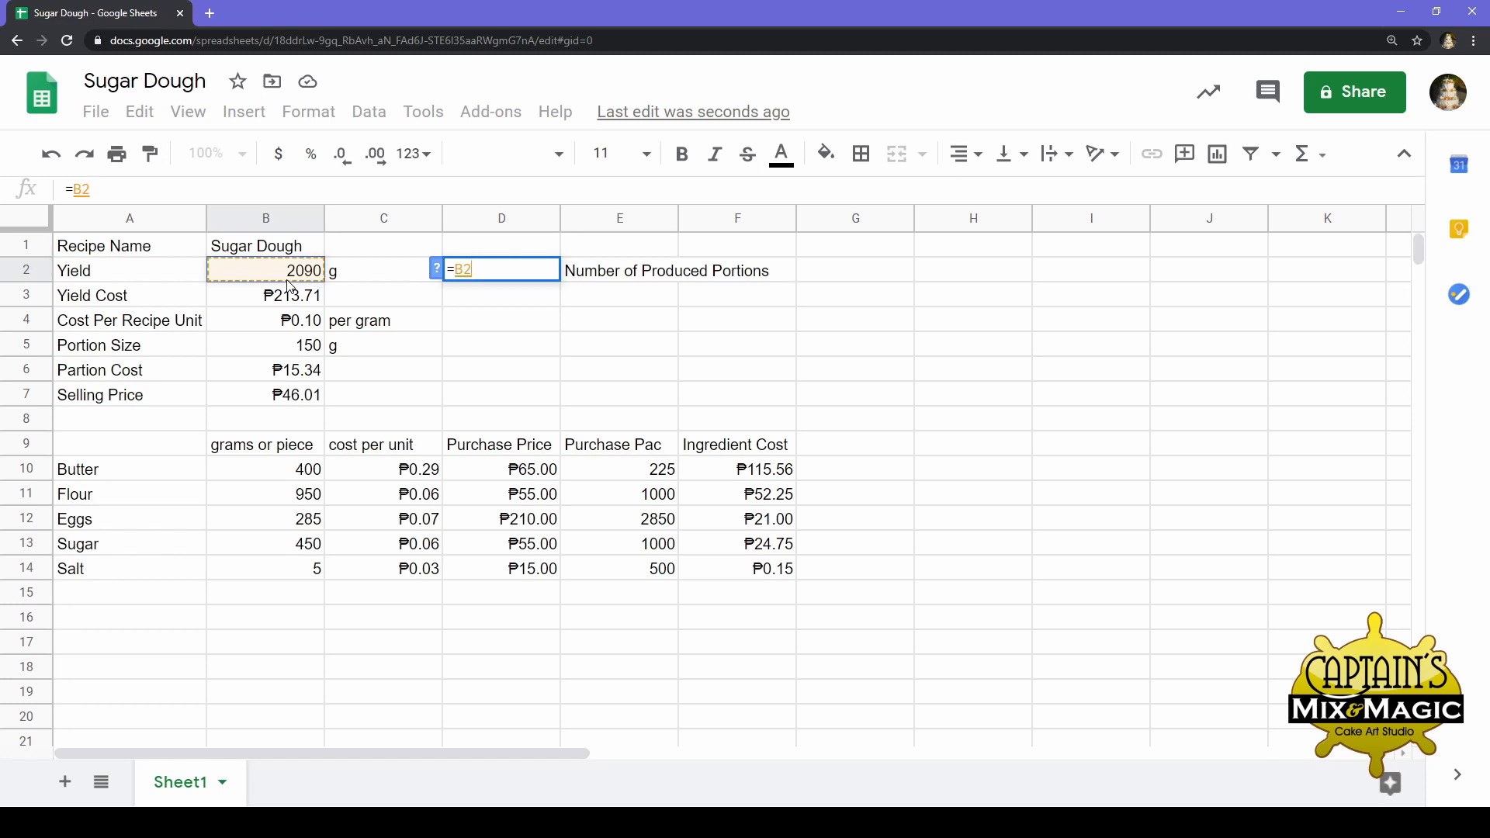
text(/)
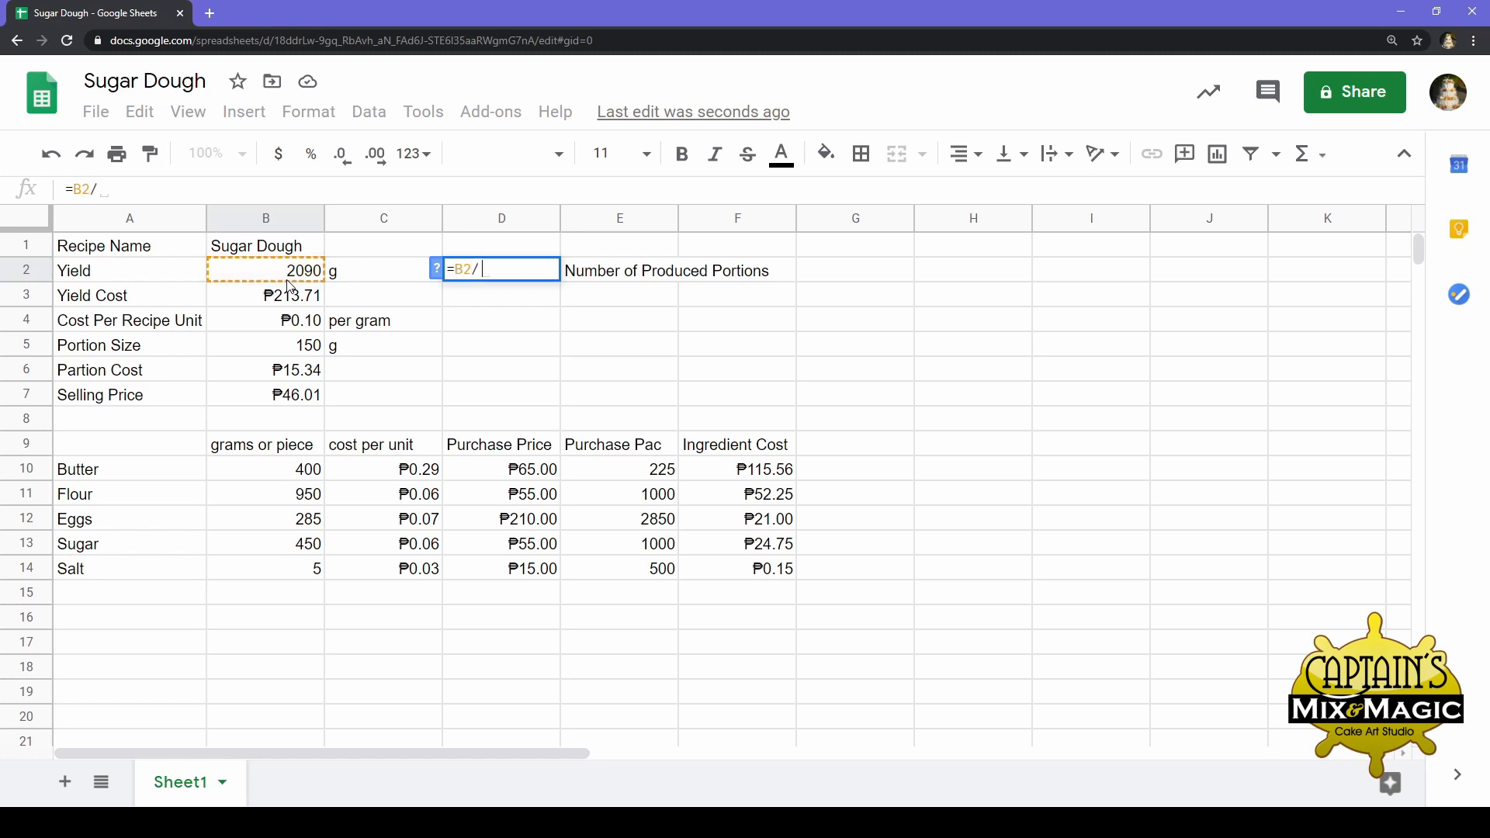
click(291, 355)
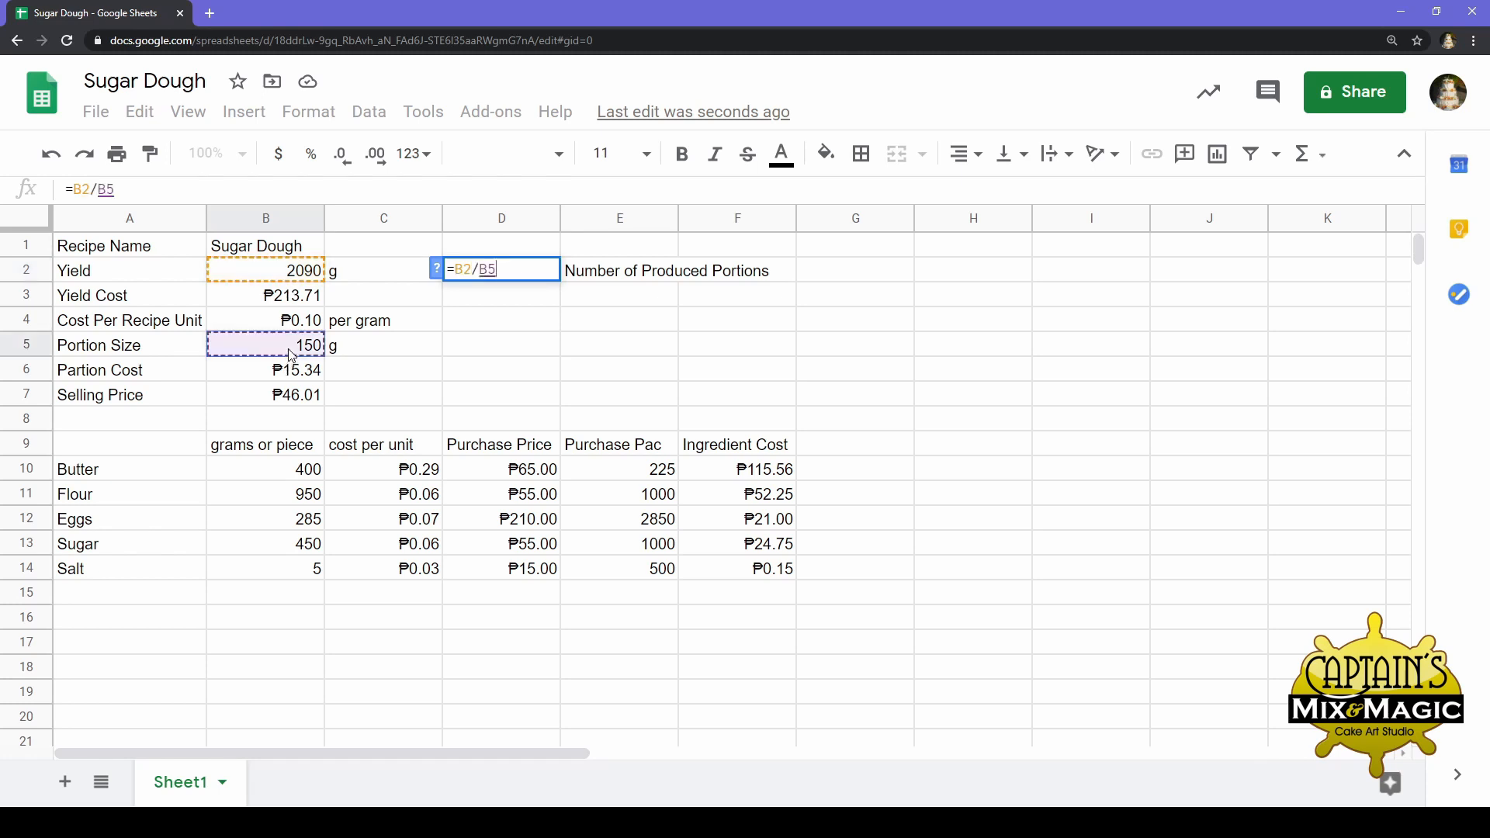
key(Return)
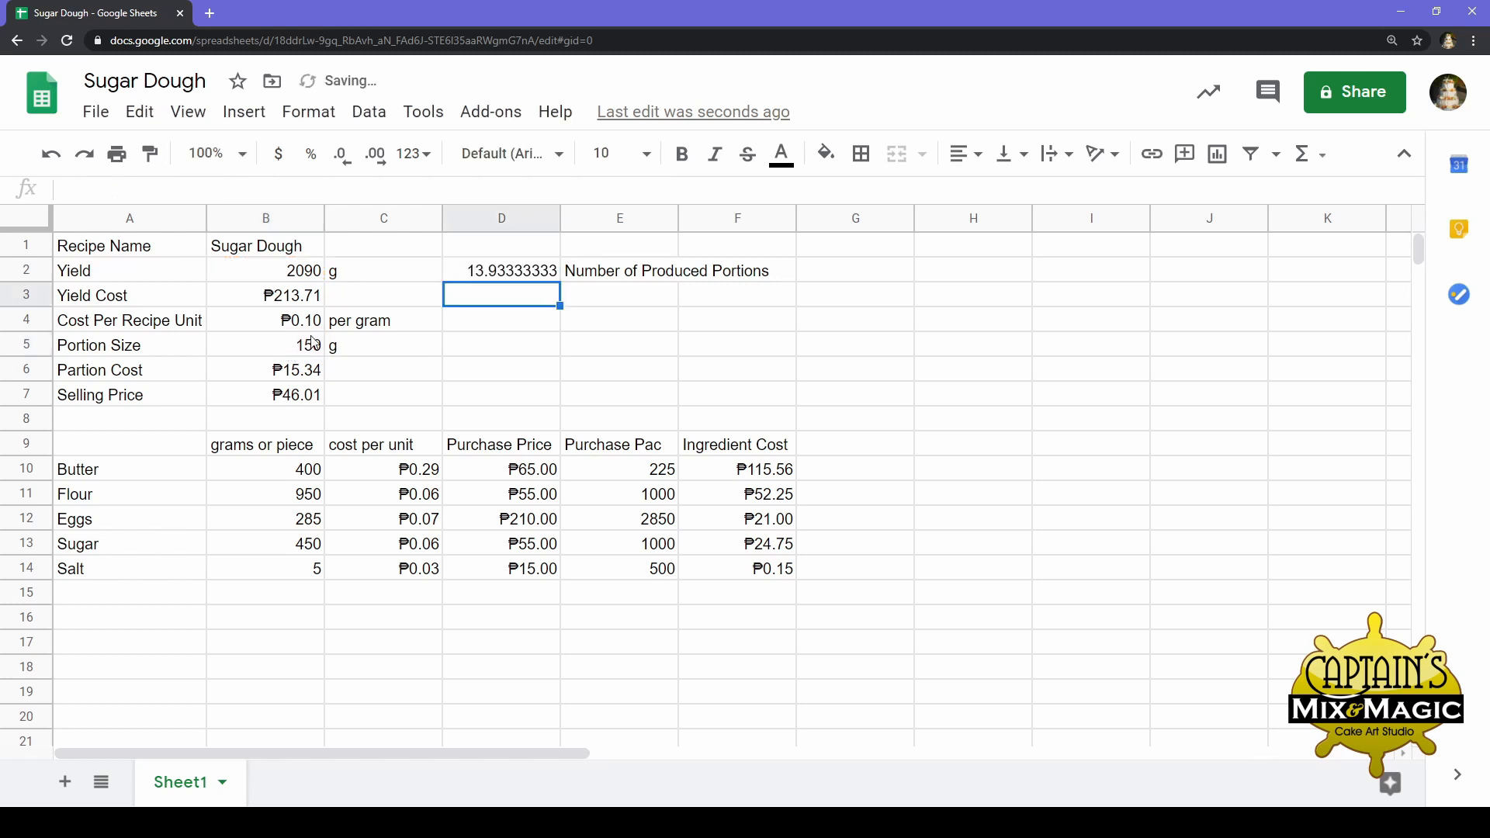
Check the calculated number of produced portions in D2 against its label and the portion size
click(502, 264)
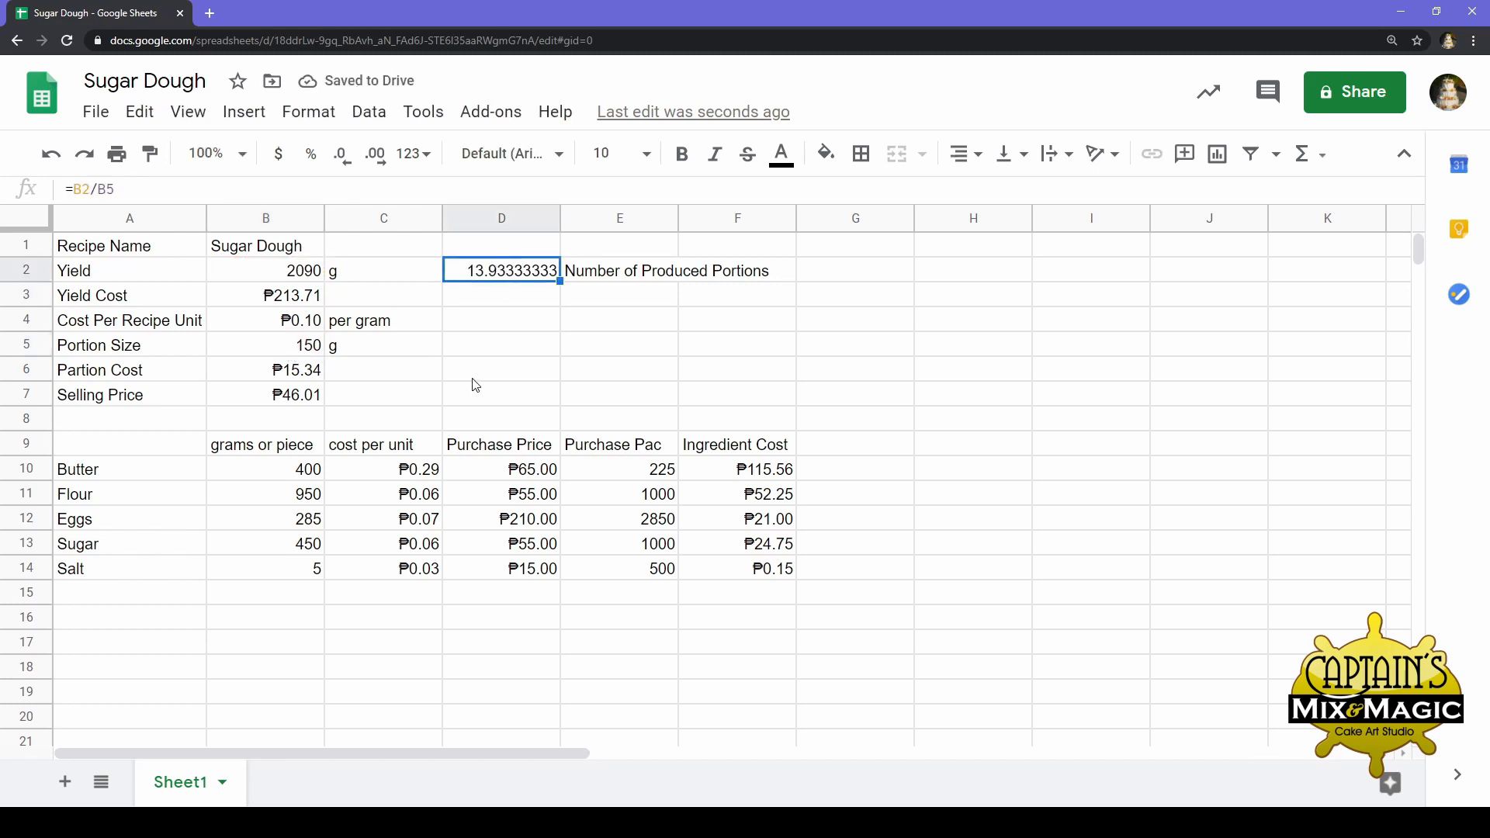
click(526, 322)
click(661, 279)
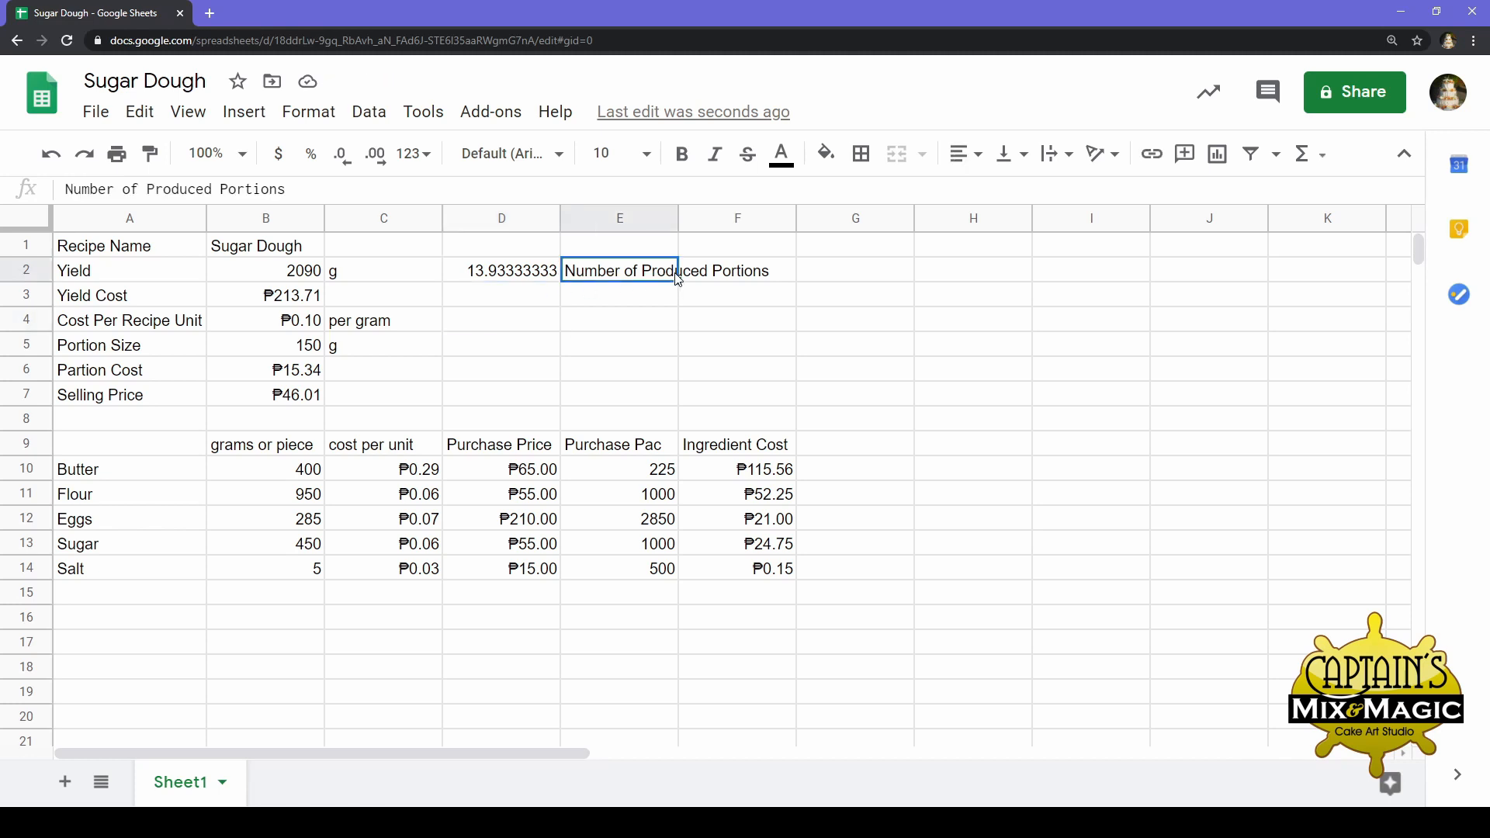
click(316, 355)
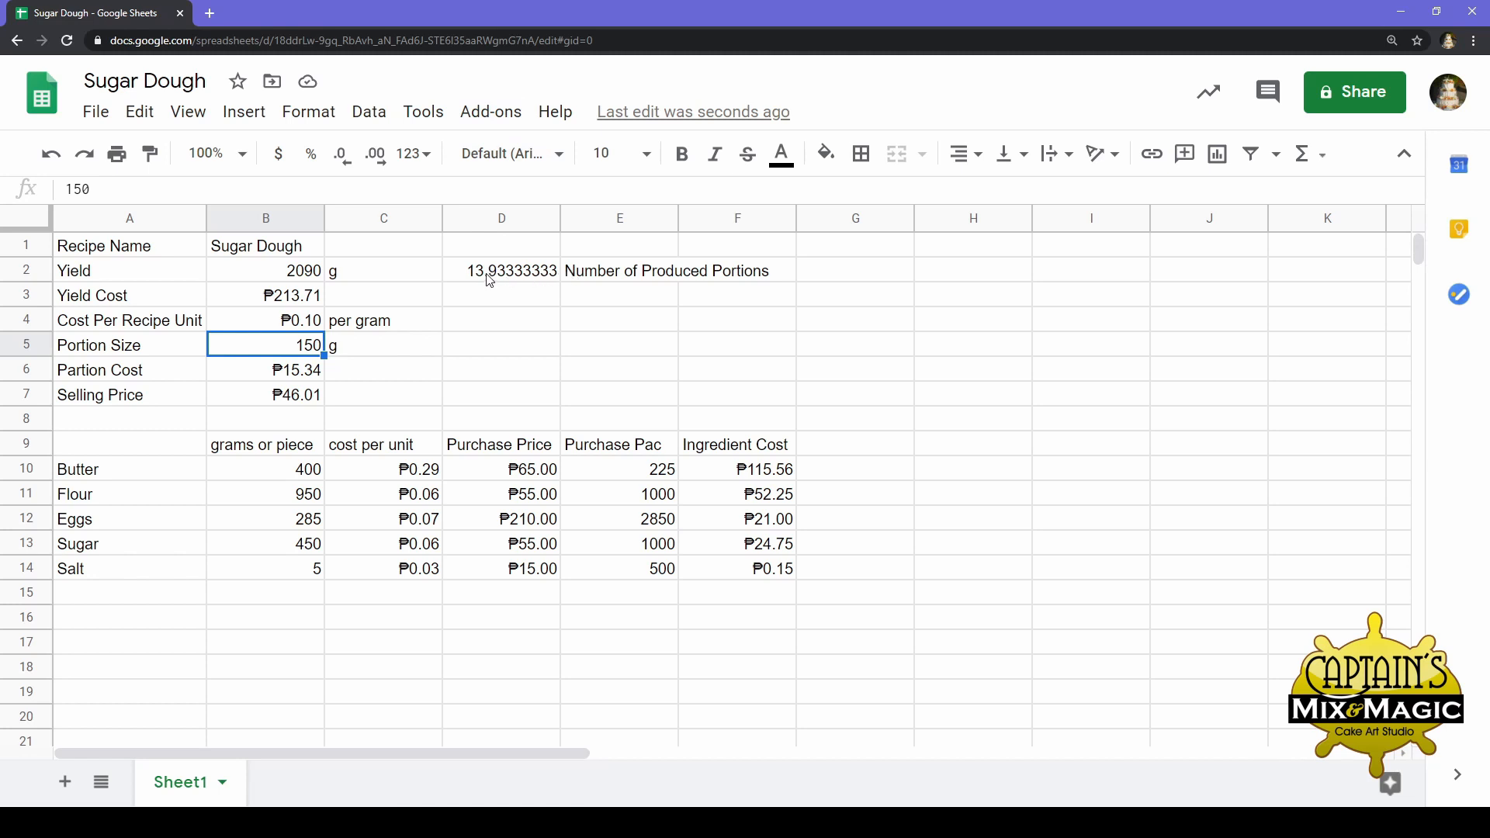
click(553, 276)
click(550, 292)
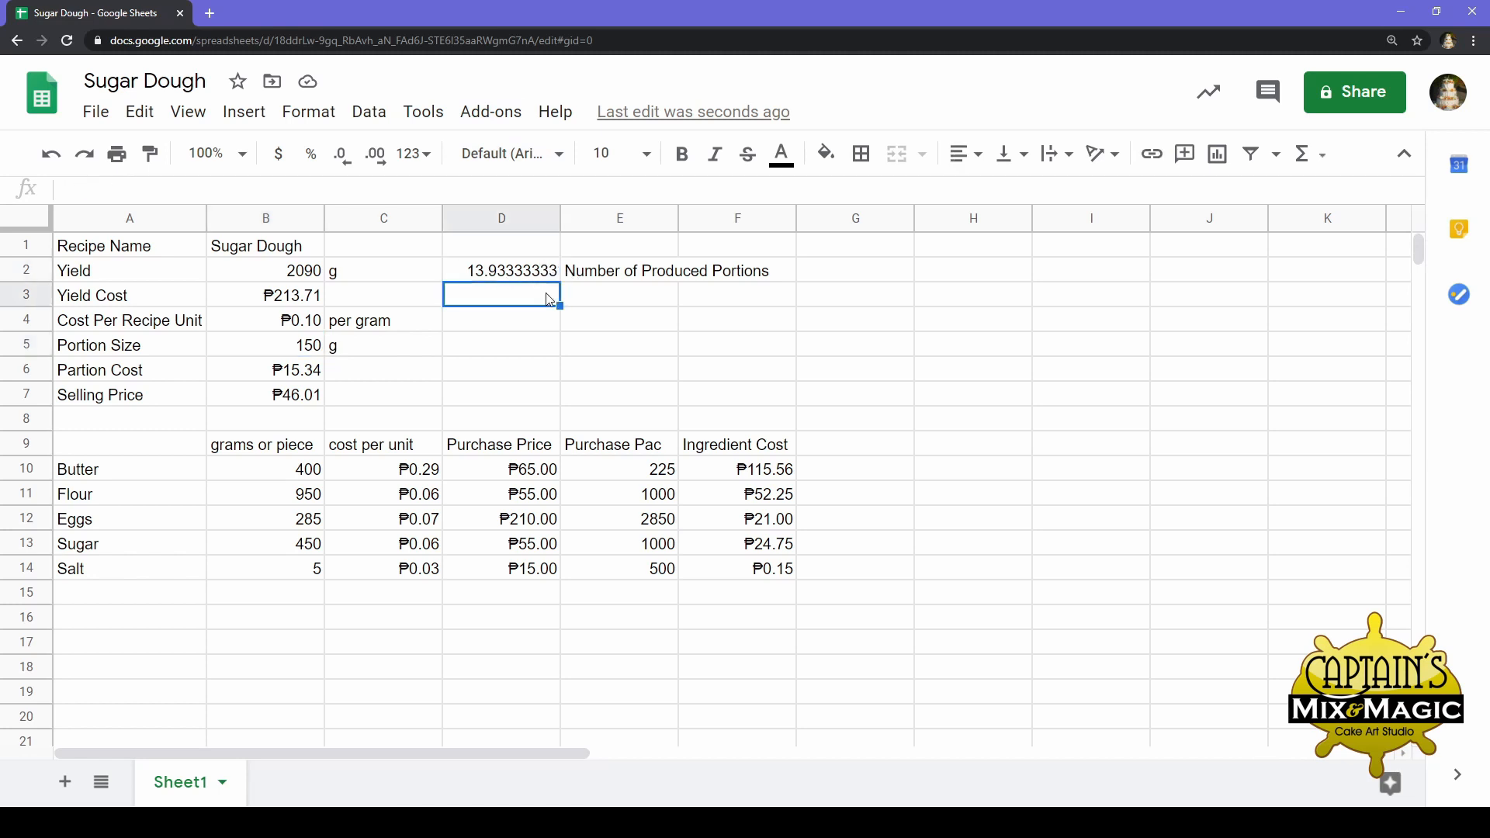
click(556, 273)
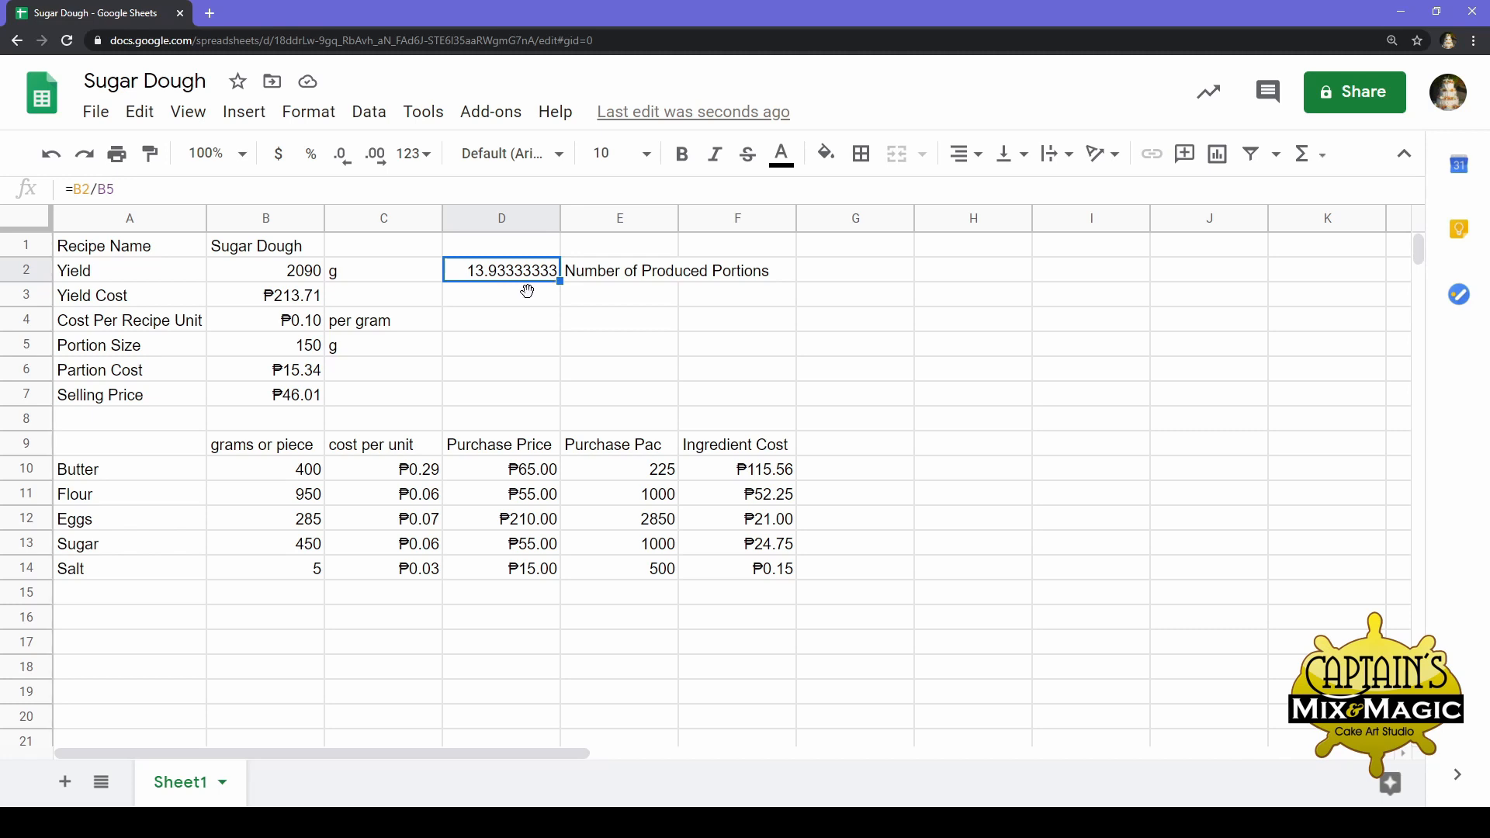
key(Down)
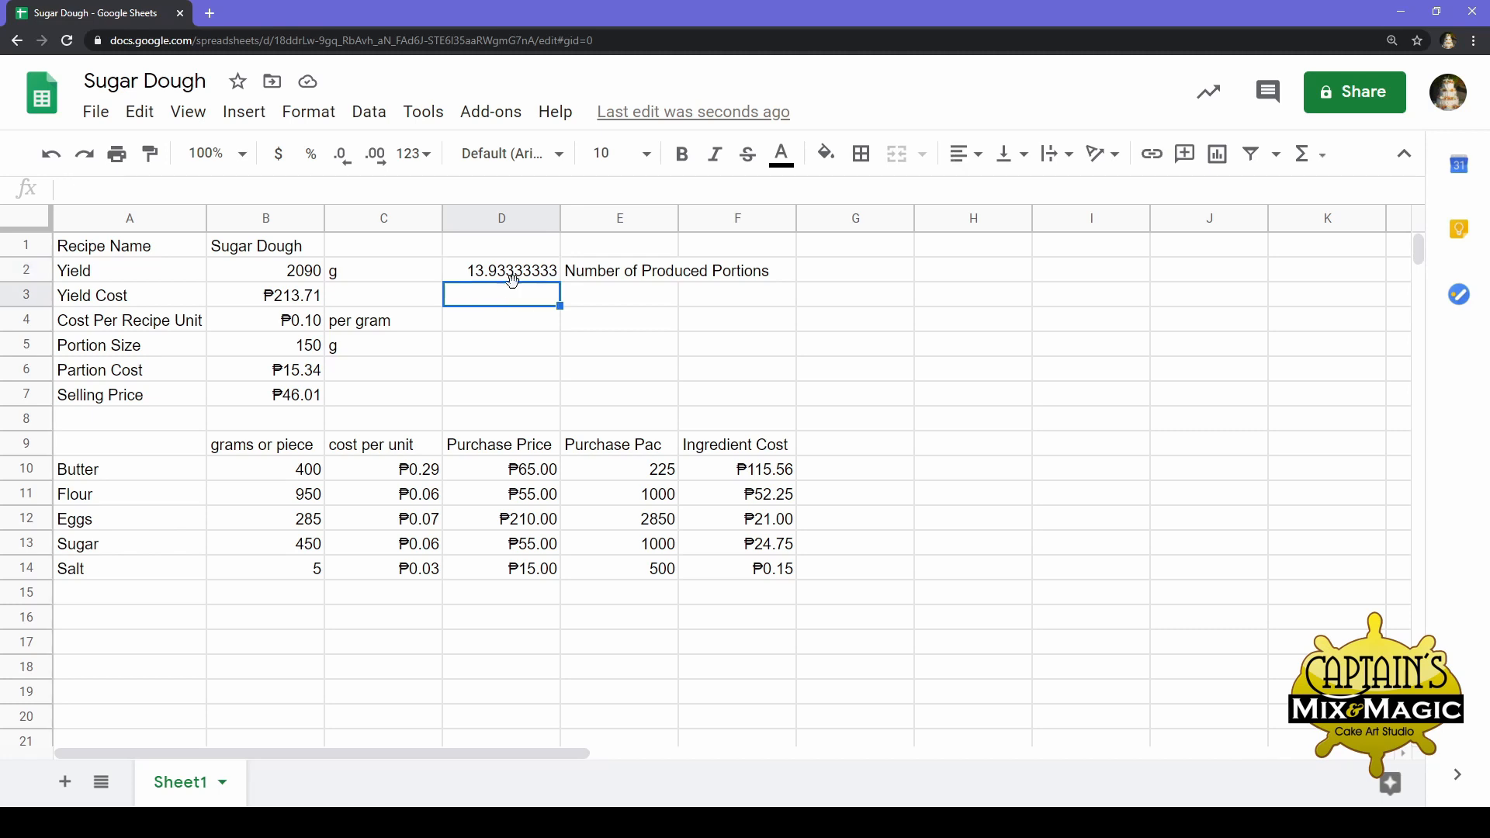
click(526, 274)
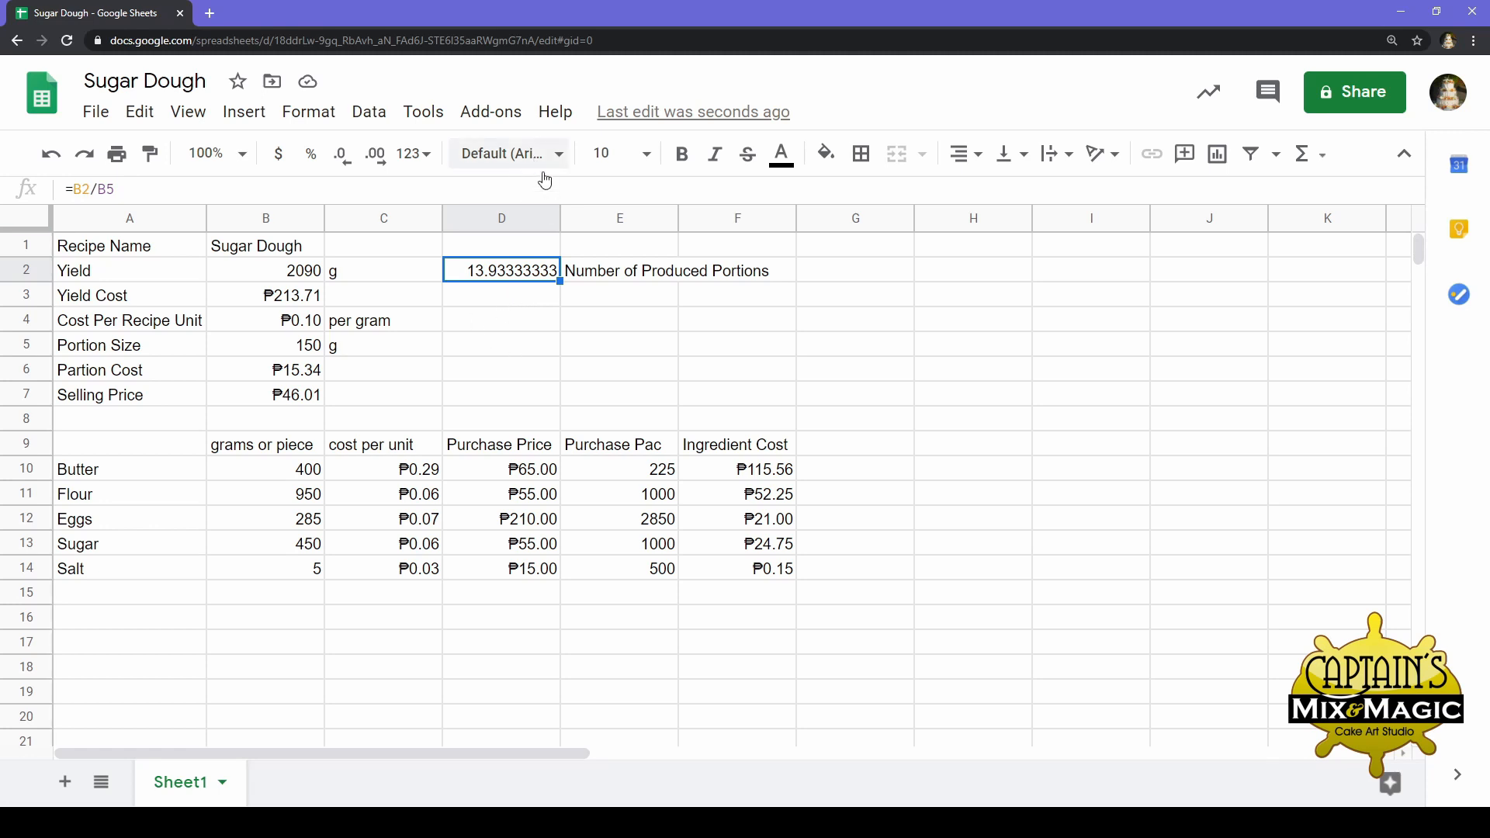
click(520, 297)
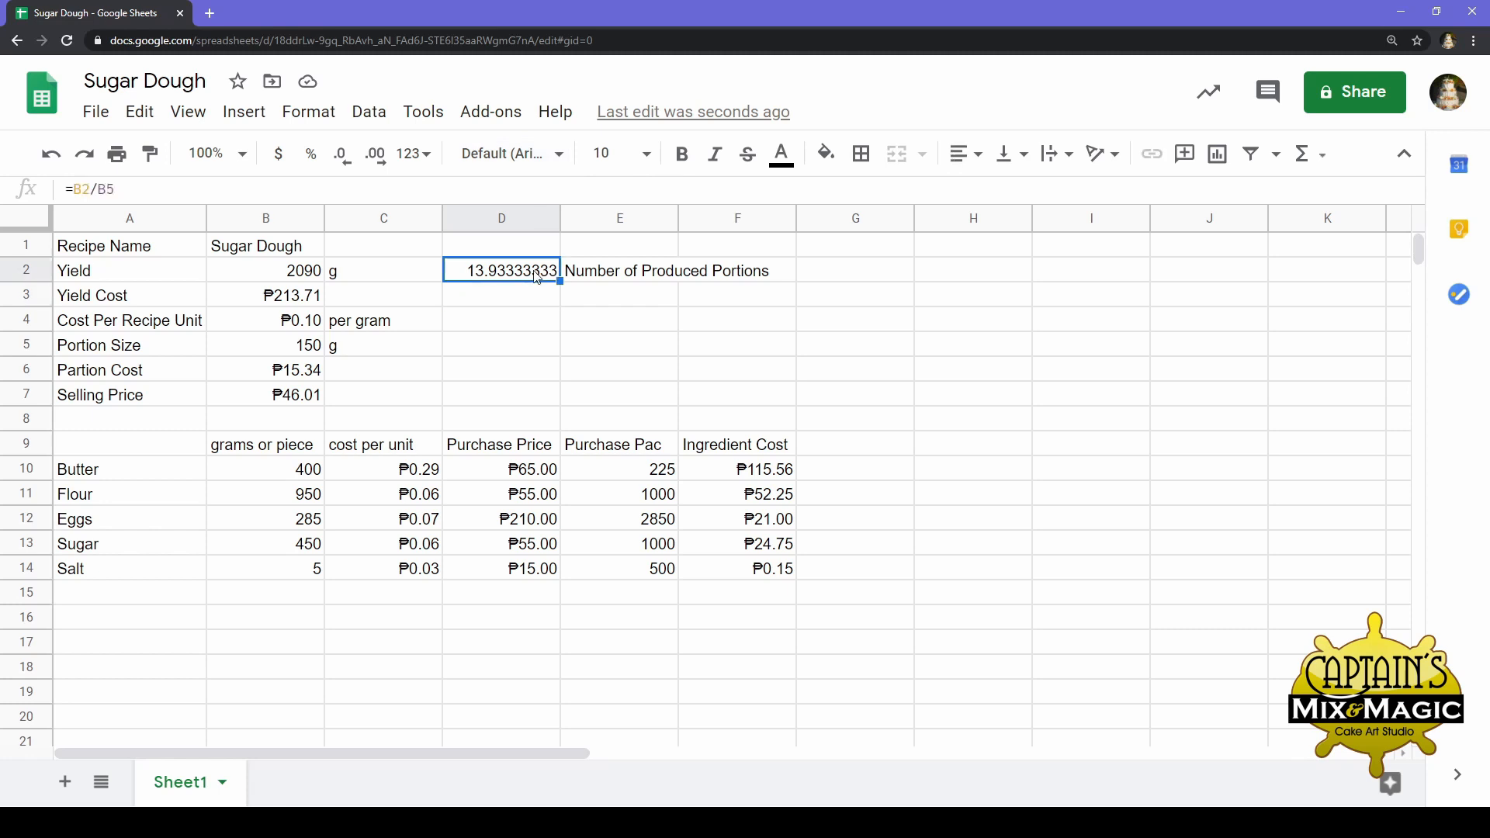
click(534, 280)
click(547, 296)
click(556, 277)
Move the selling price formula from cell B7 to B8
click(293, 404)
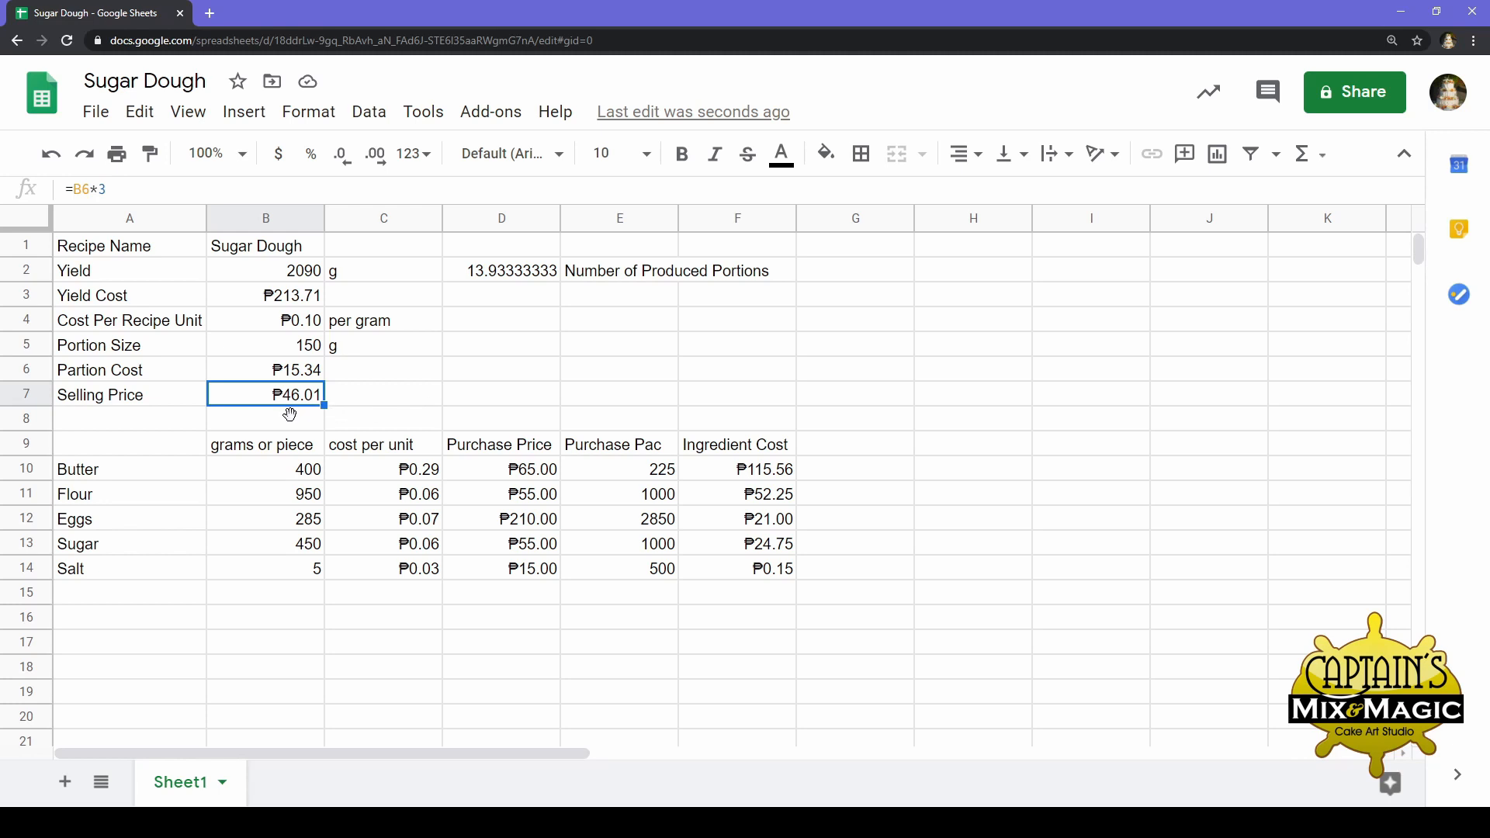
drag(288, 406, 302, 436)
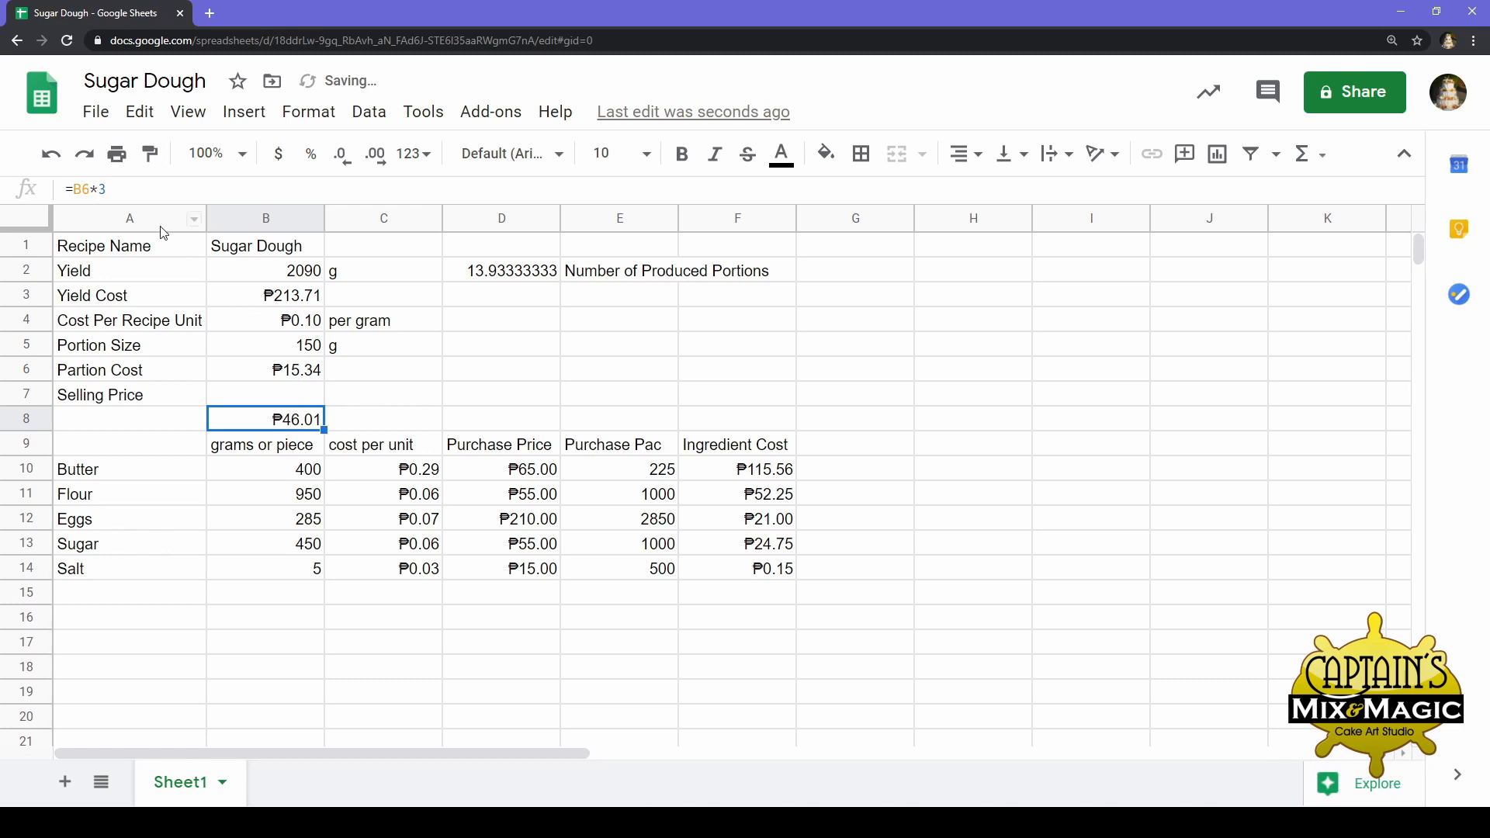
Undo the move of the selling price formula from B7 to B8
click(51, 154)
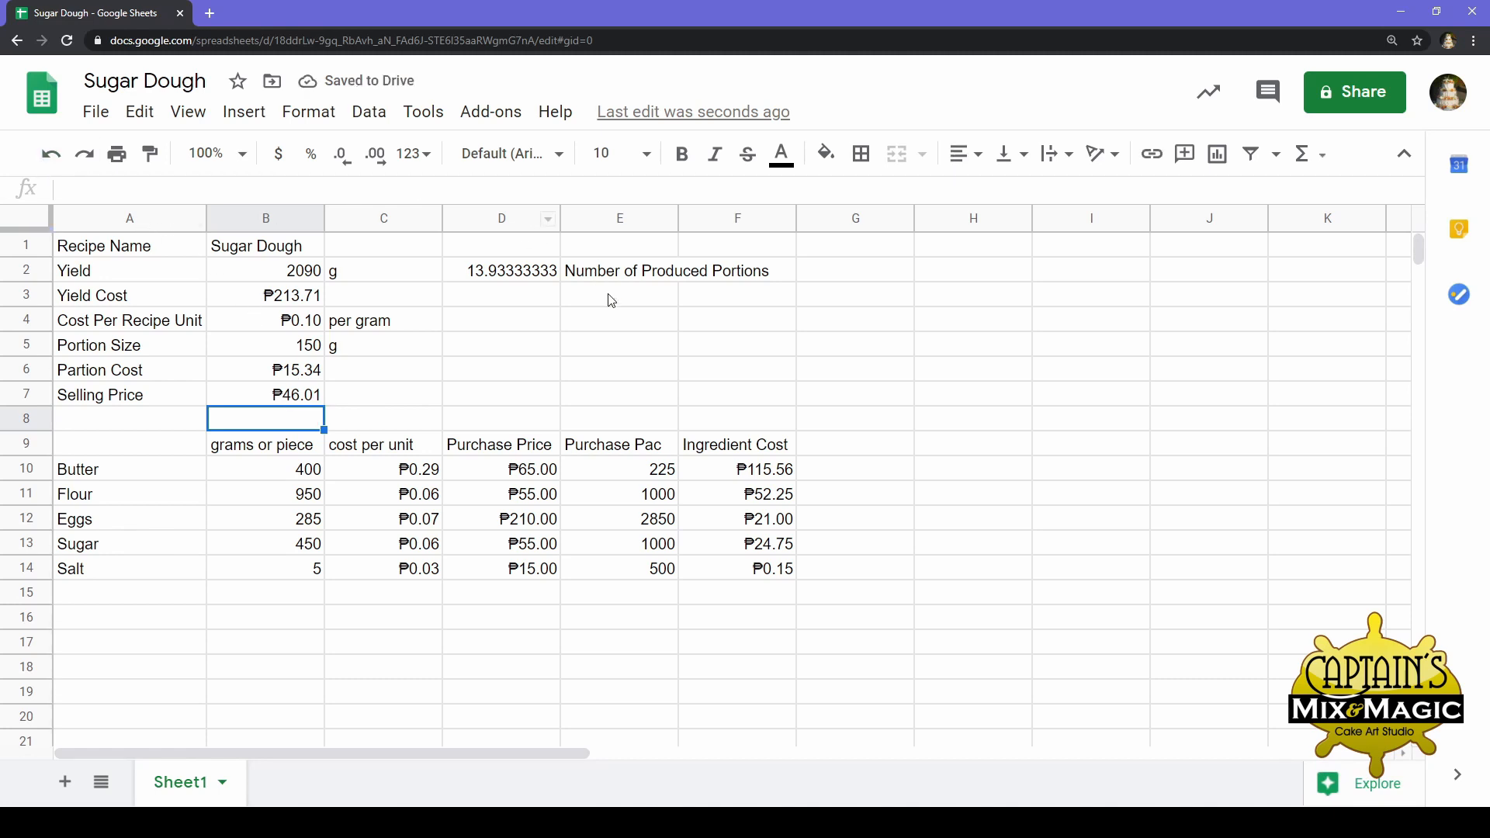
click(556, 397)
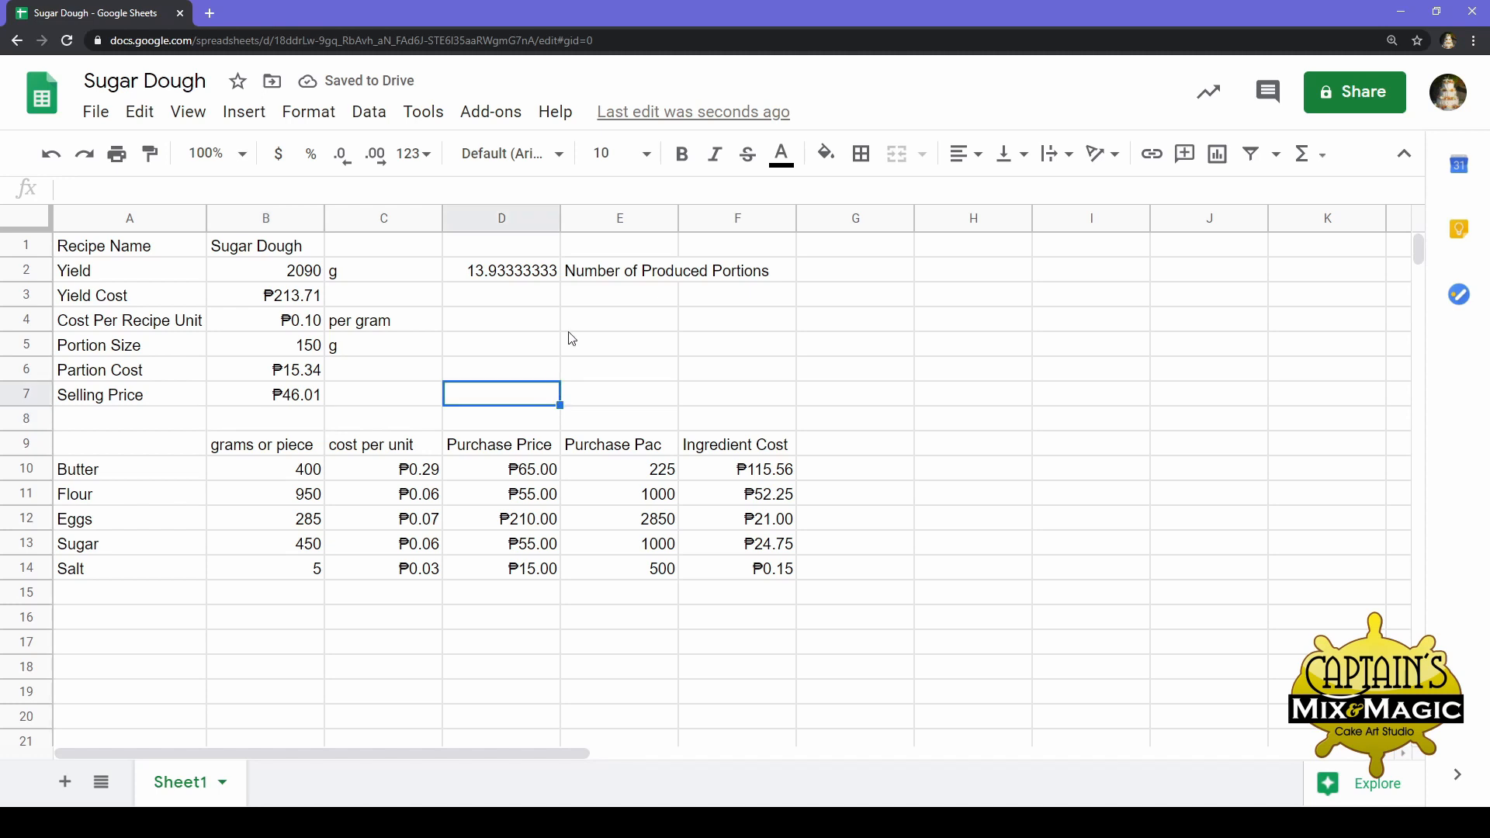
Format the number of produced portions in D2 to show no decimal places
click(554, 270)
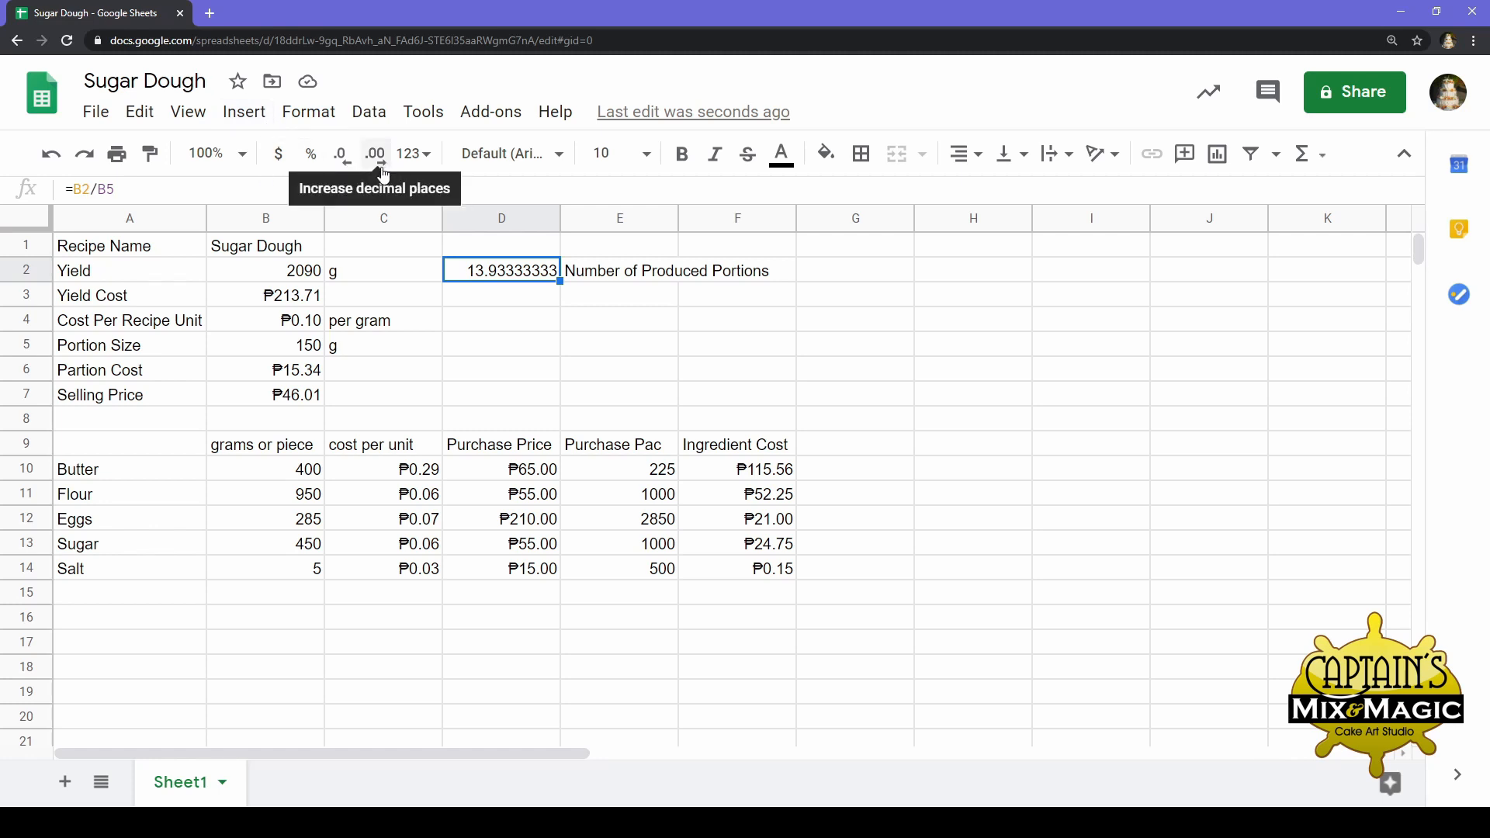
click(342, 170)
click(342, 170)
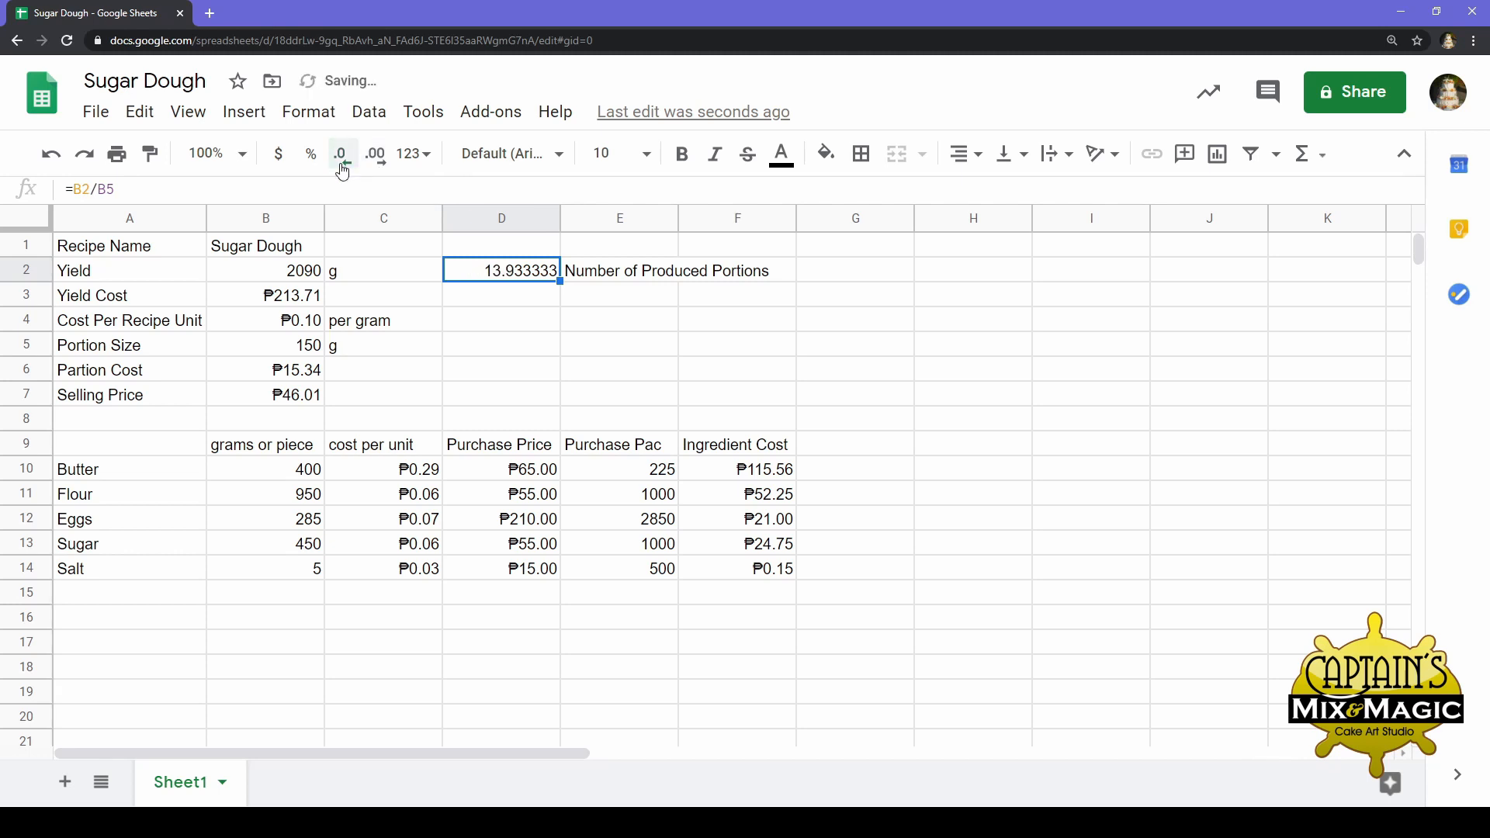
click(342, 170)
click(342, 170)
click(342, 170)
click(342, 170)
click(342, 170)
click(342, 170)
click(610, 375)
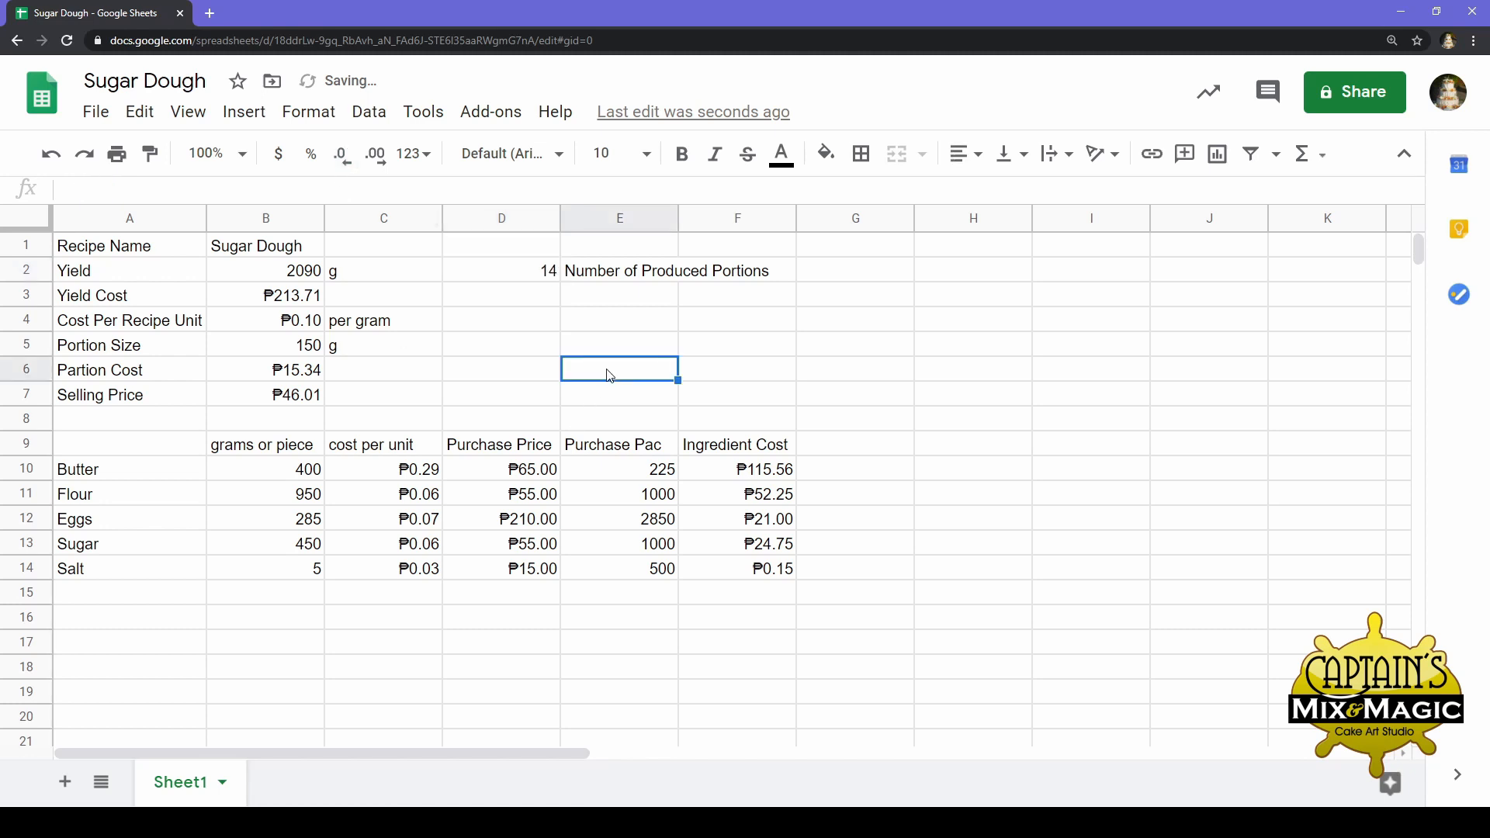
click(551, 284)
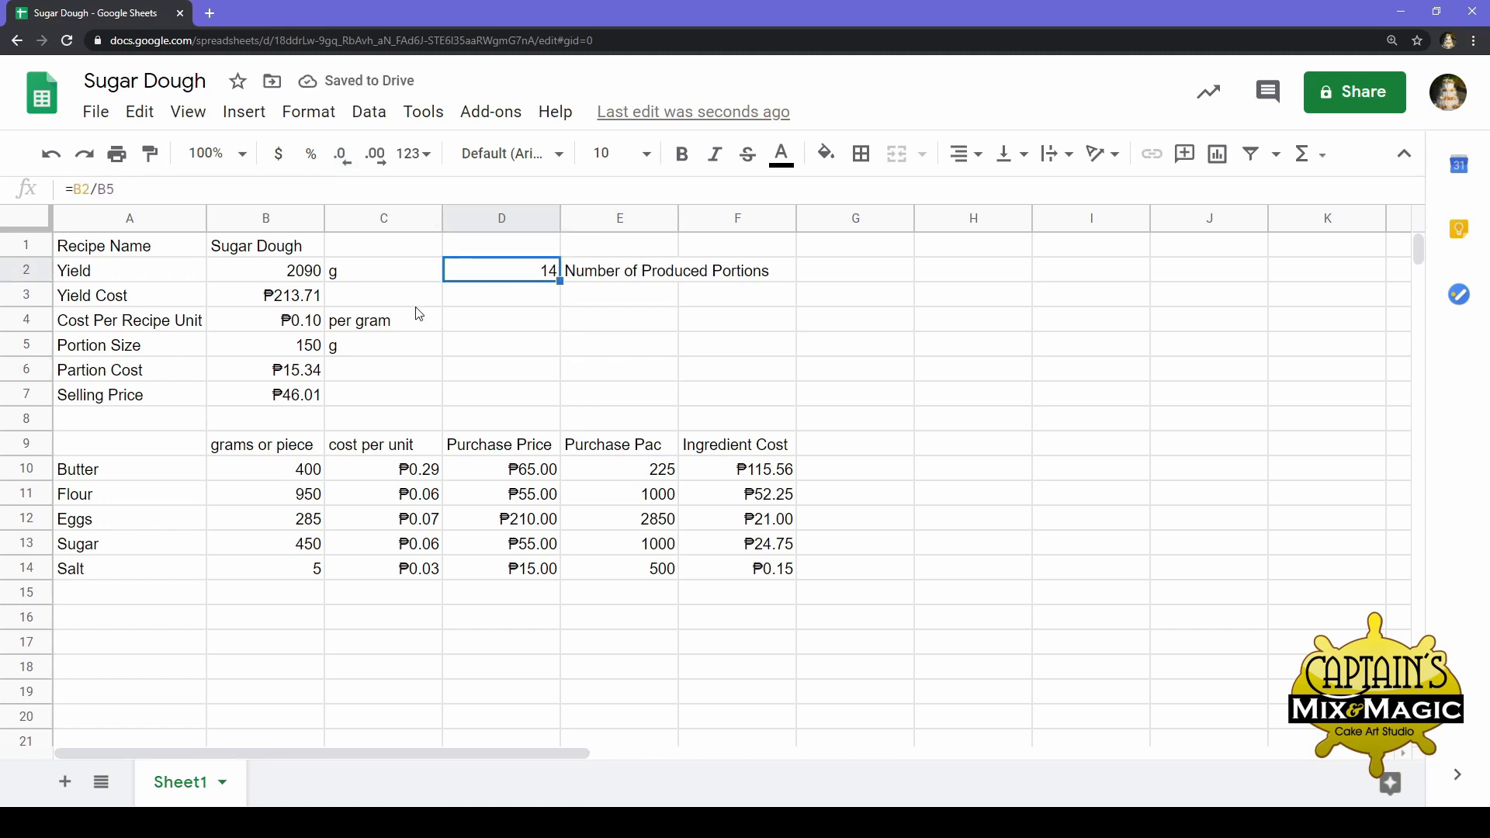
Review the portion cost and selling price formulas and enter the note "*selling price is portion cost x 3" in cell D5
click(296, 404)
click(314, 380)
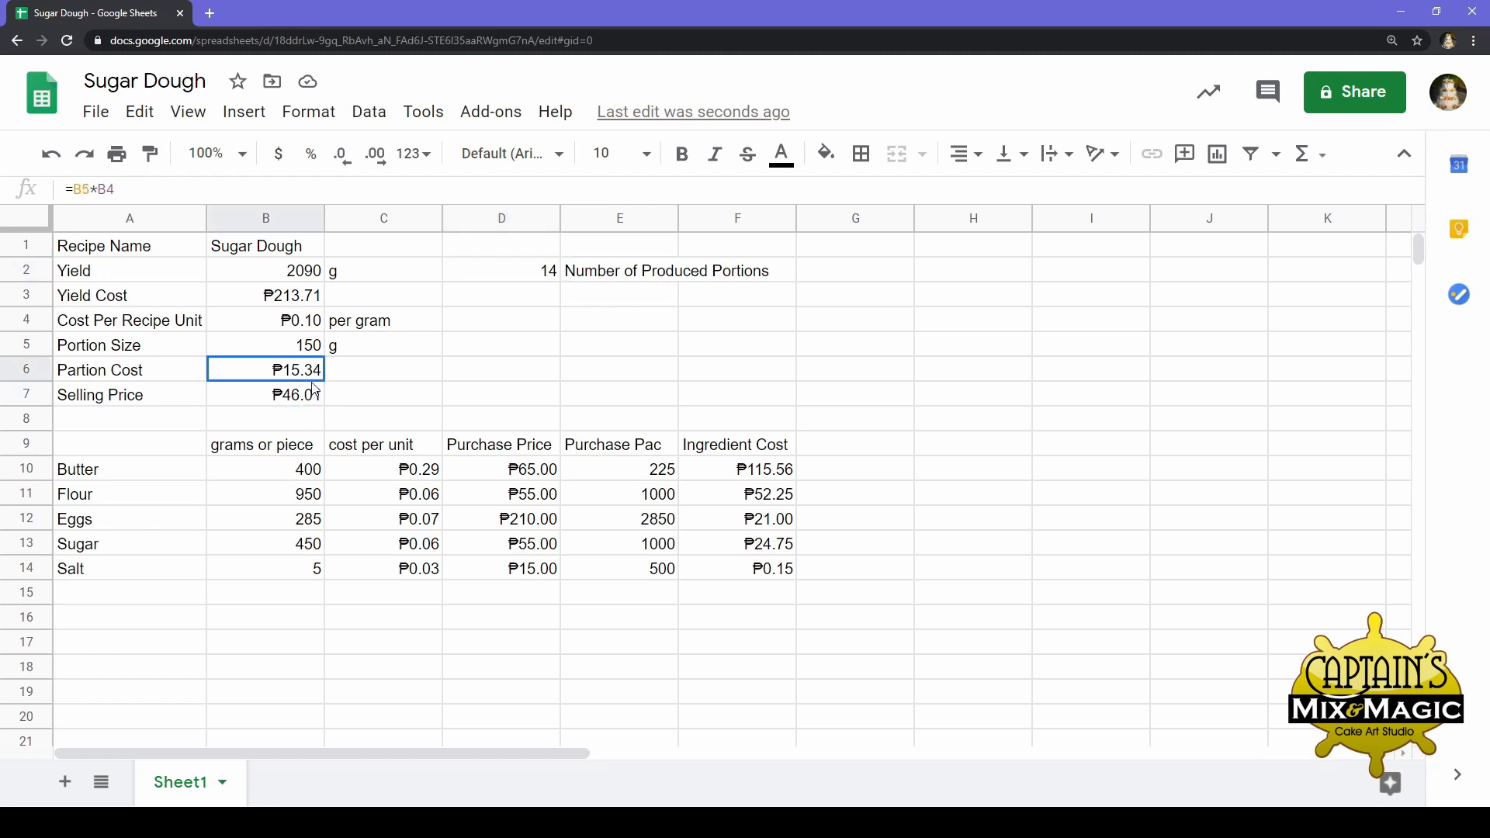
click(305, 404)
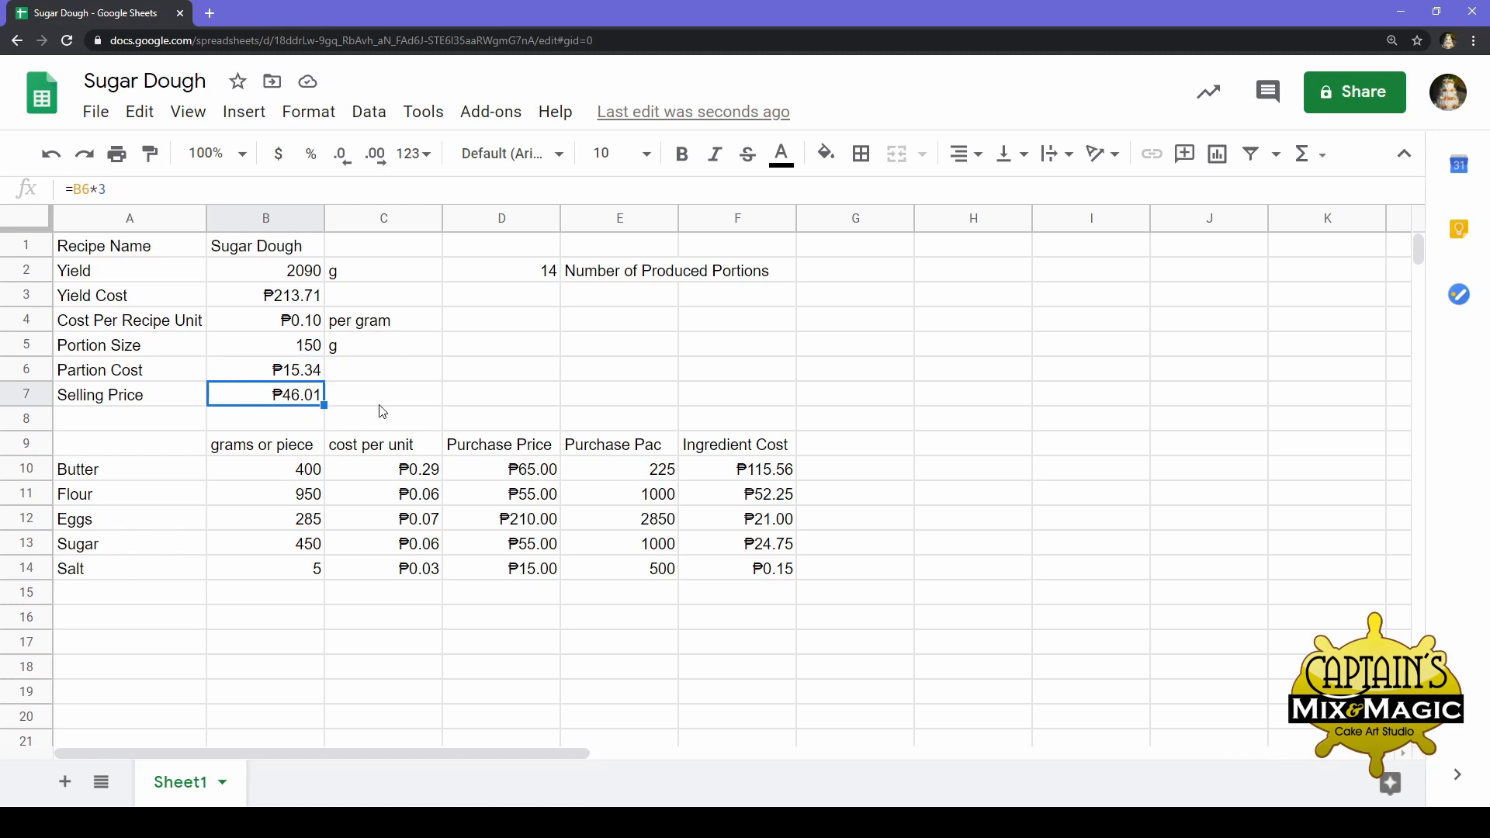
click(423, 400)
click(516, 347)
text(*)
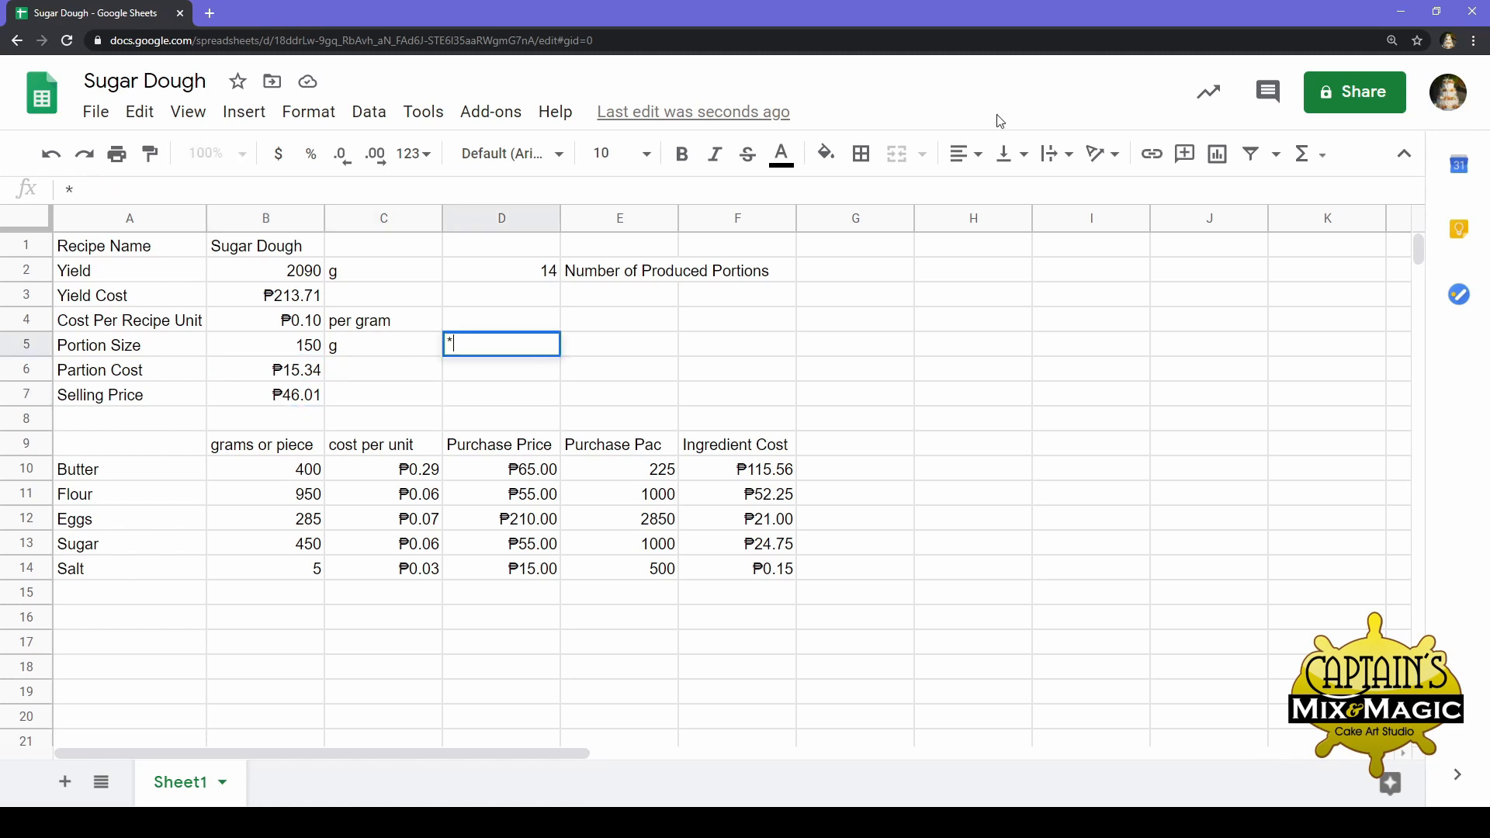
text(selling price )
text(is )
text(c)
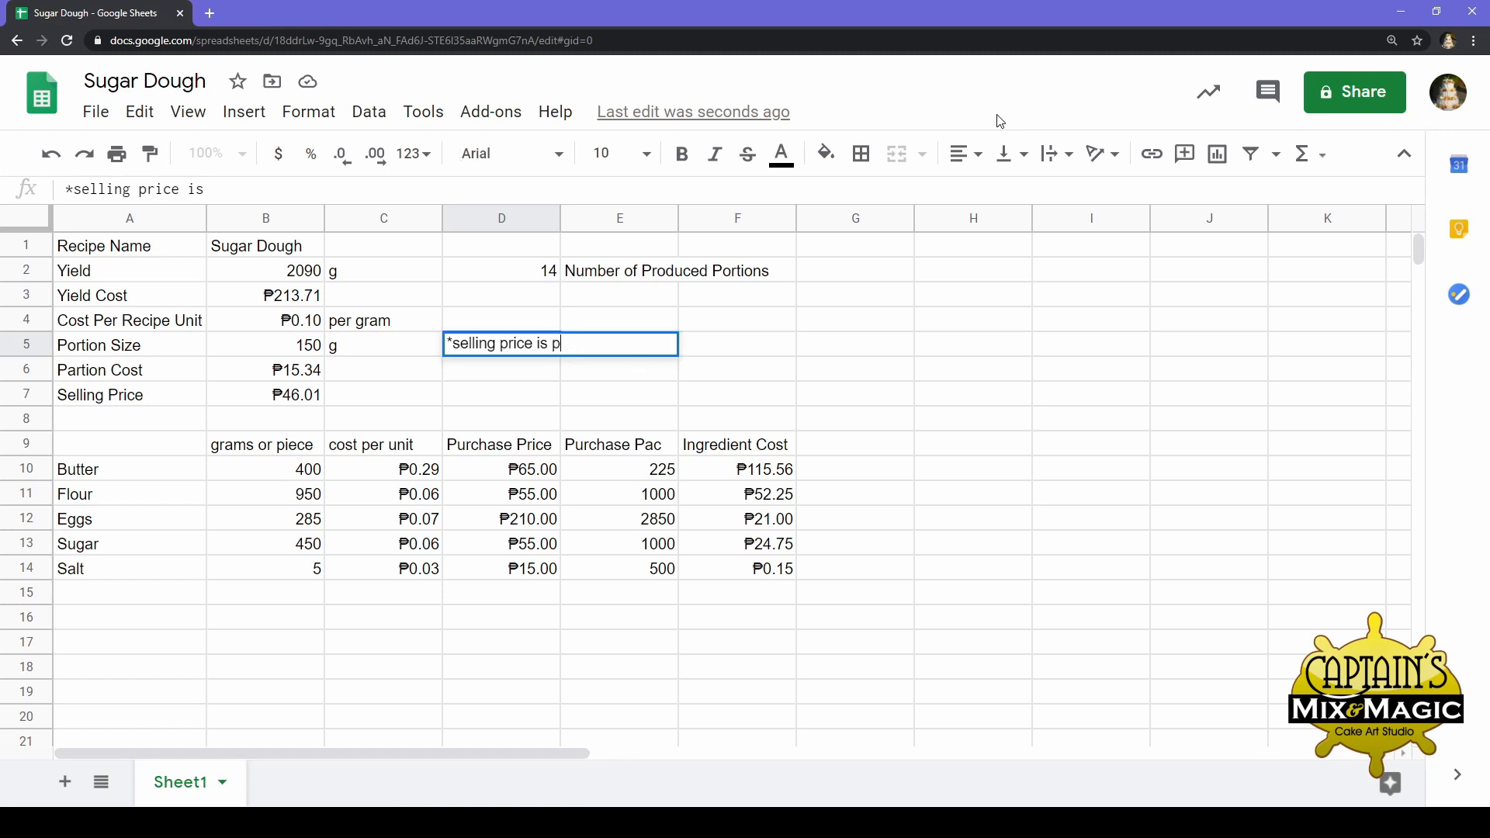
text(ortion cost x 3)
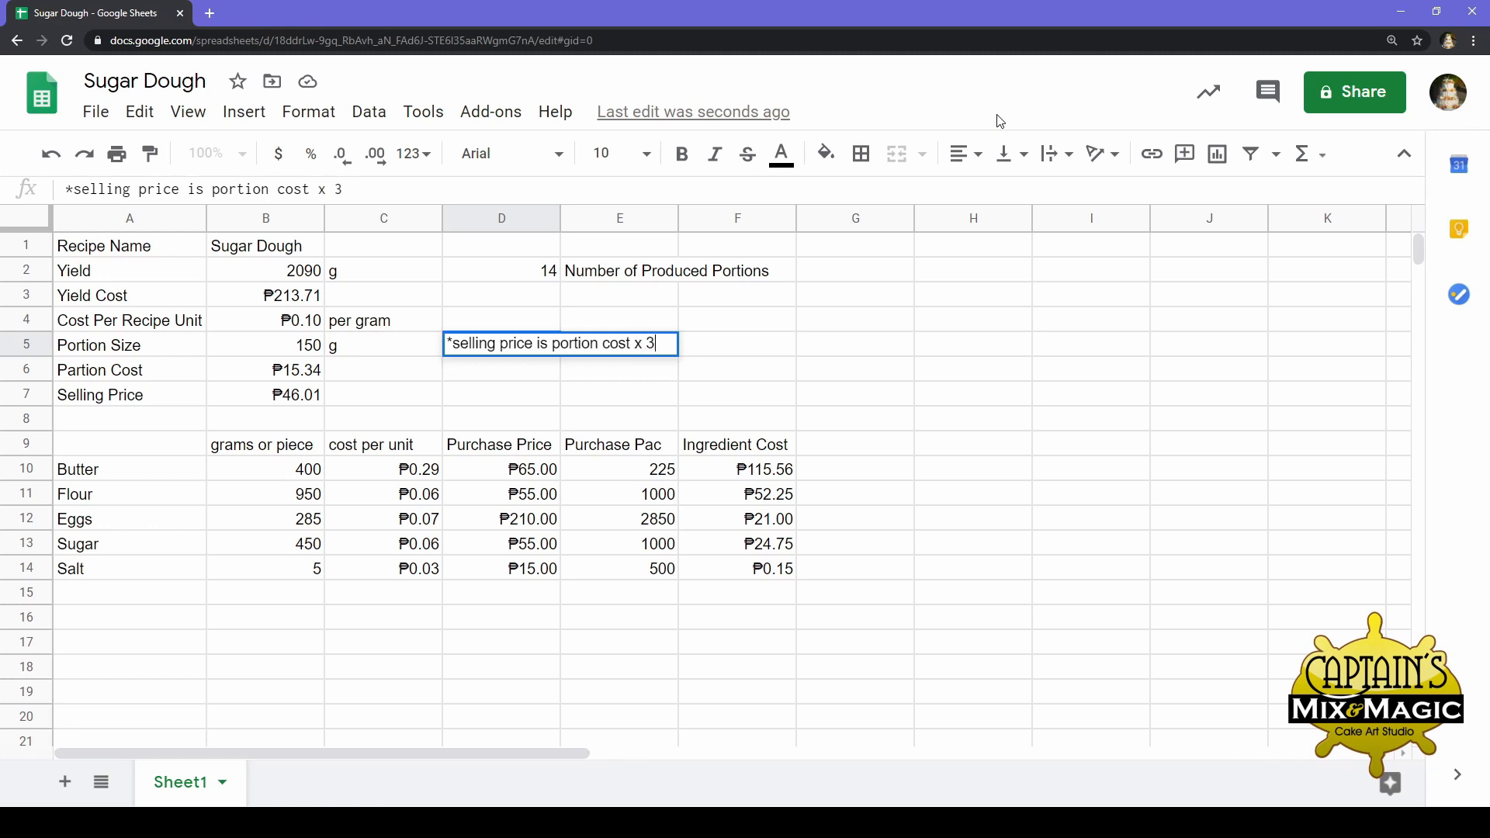
key(Return)
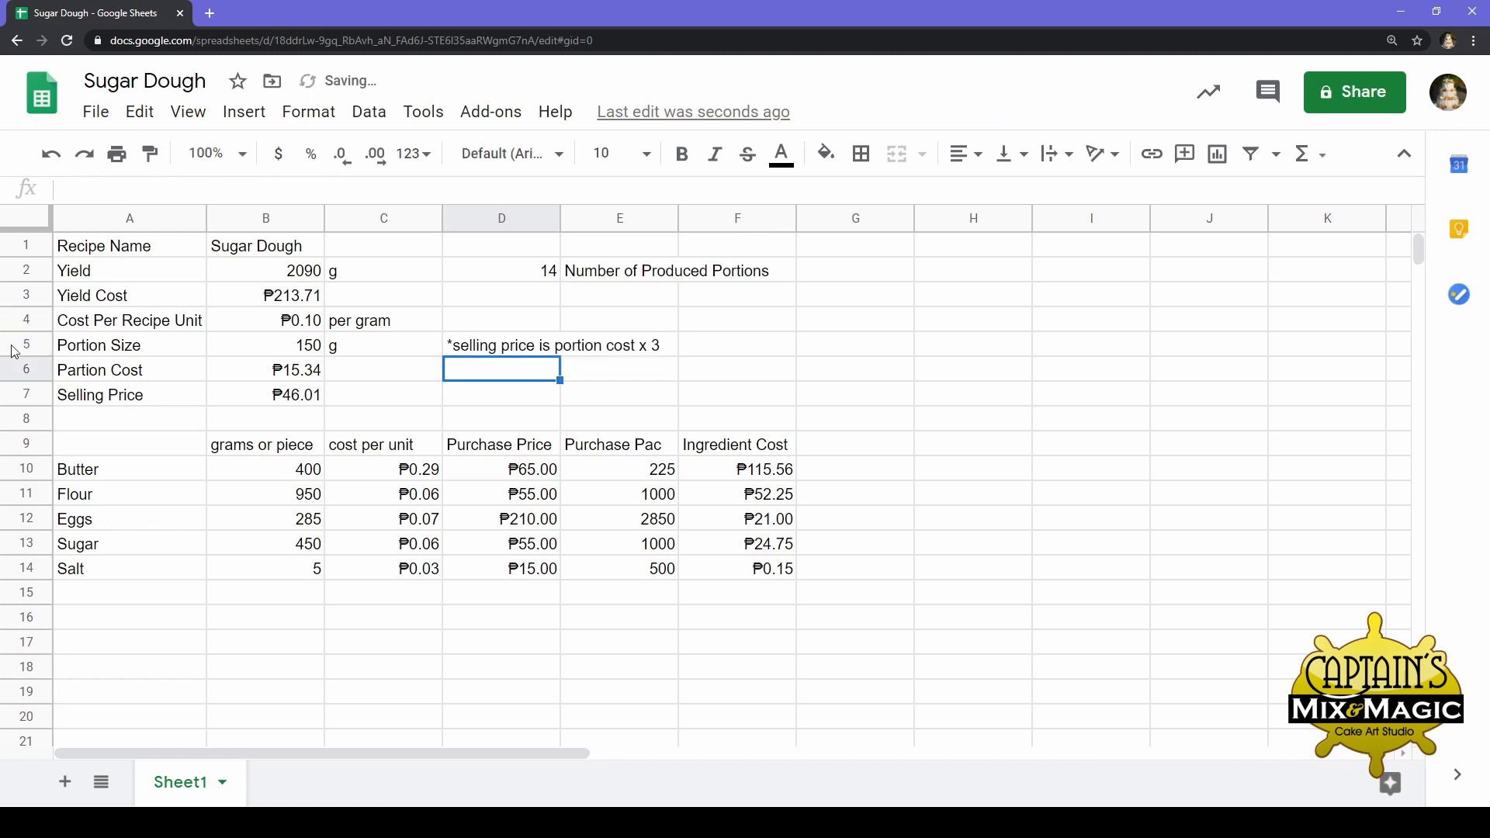
Correct the misspelled label in cell A6 to "Portion Cost"
click(80, 386)
double_click(78, 381)
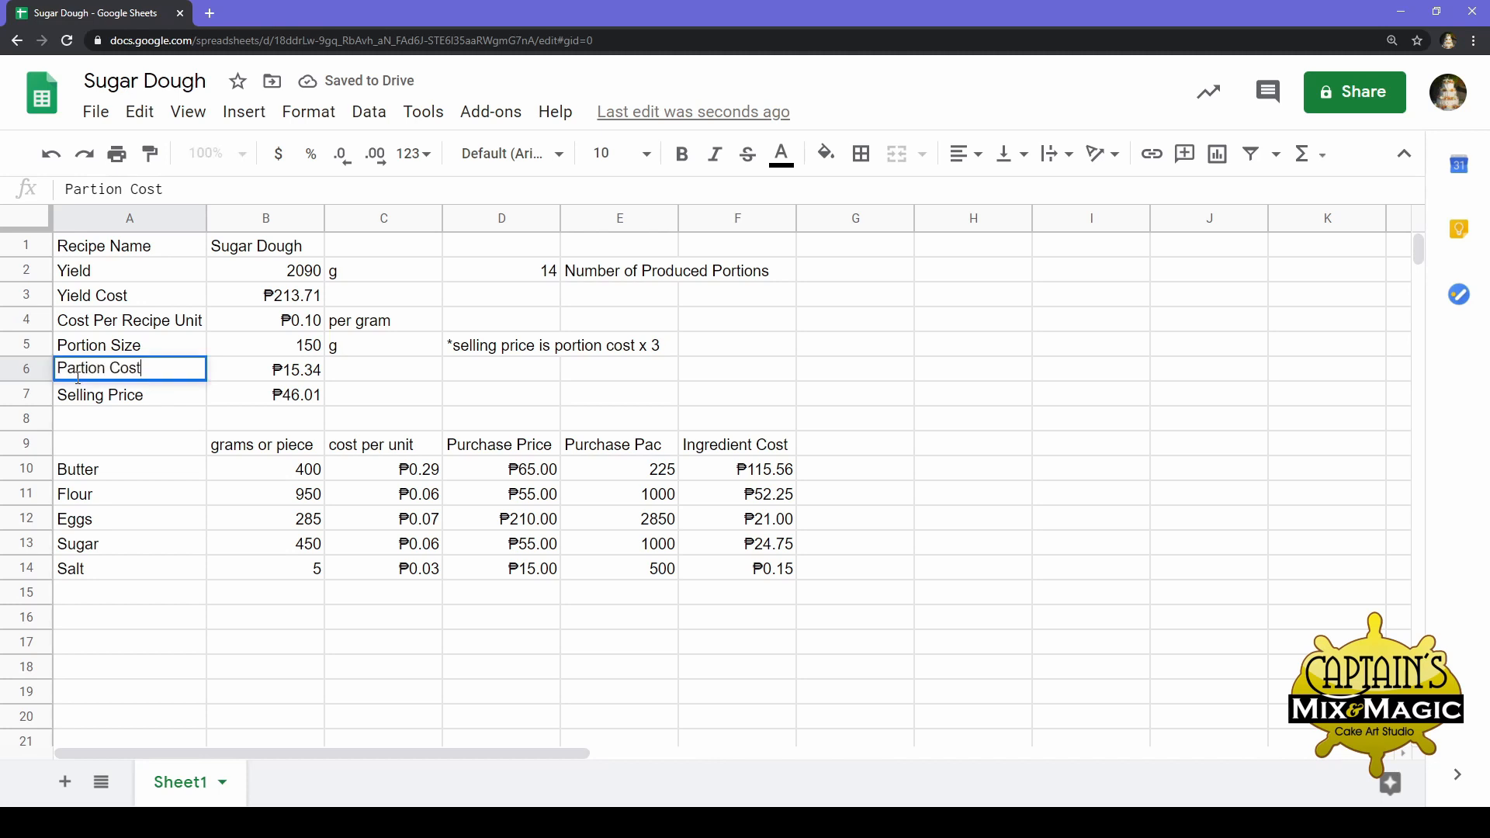
key(BackSpace)
text(o)
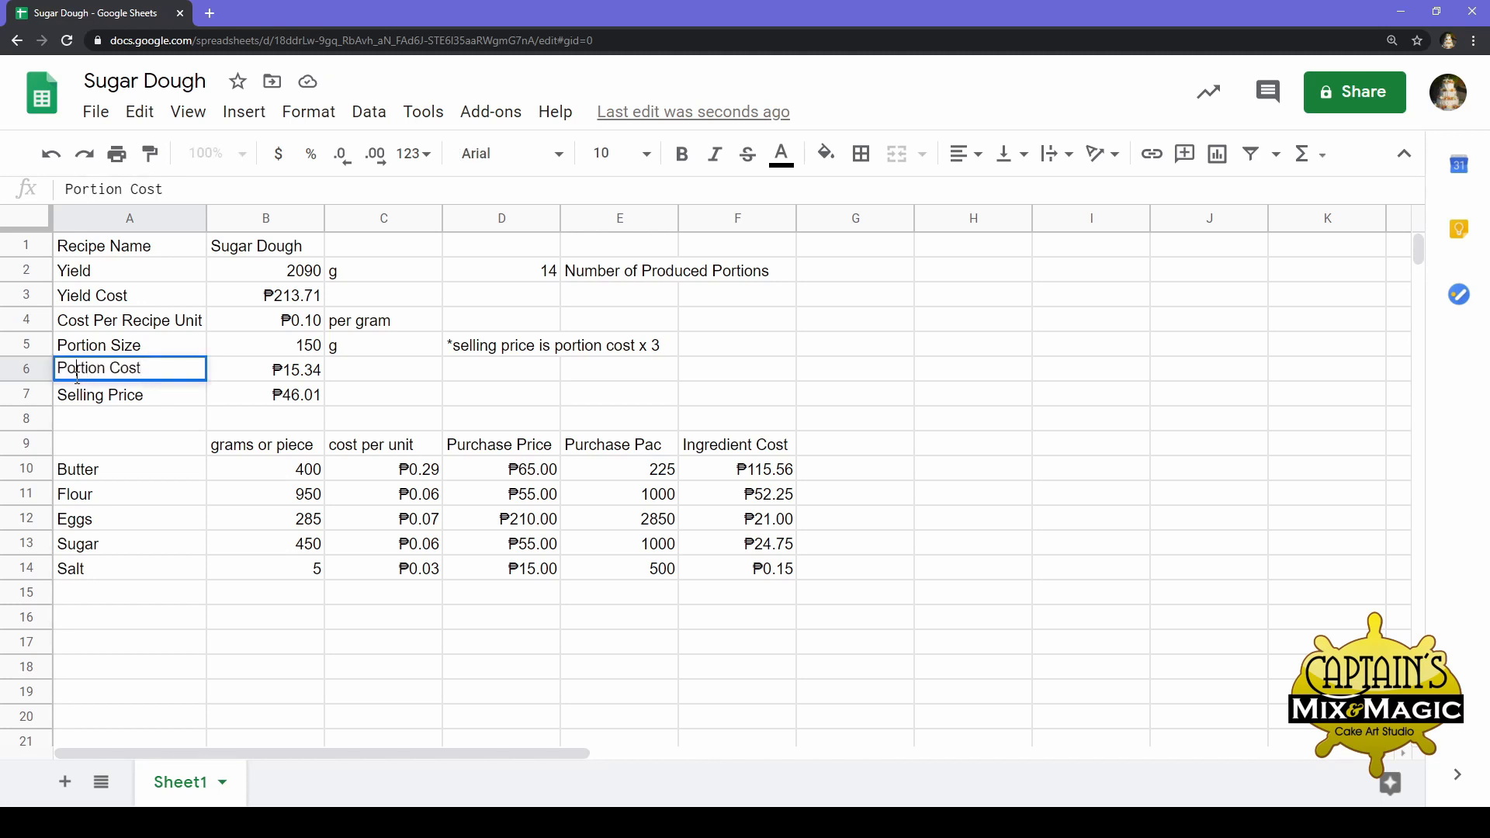
key(Return)
click(424, 402)
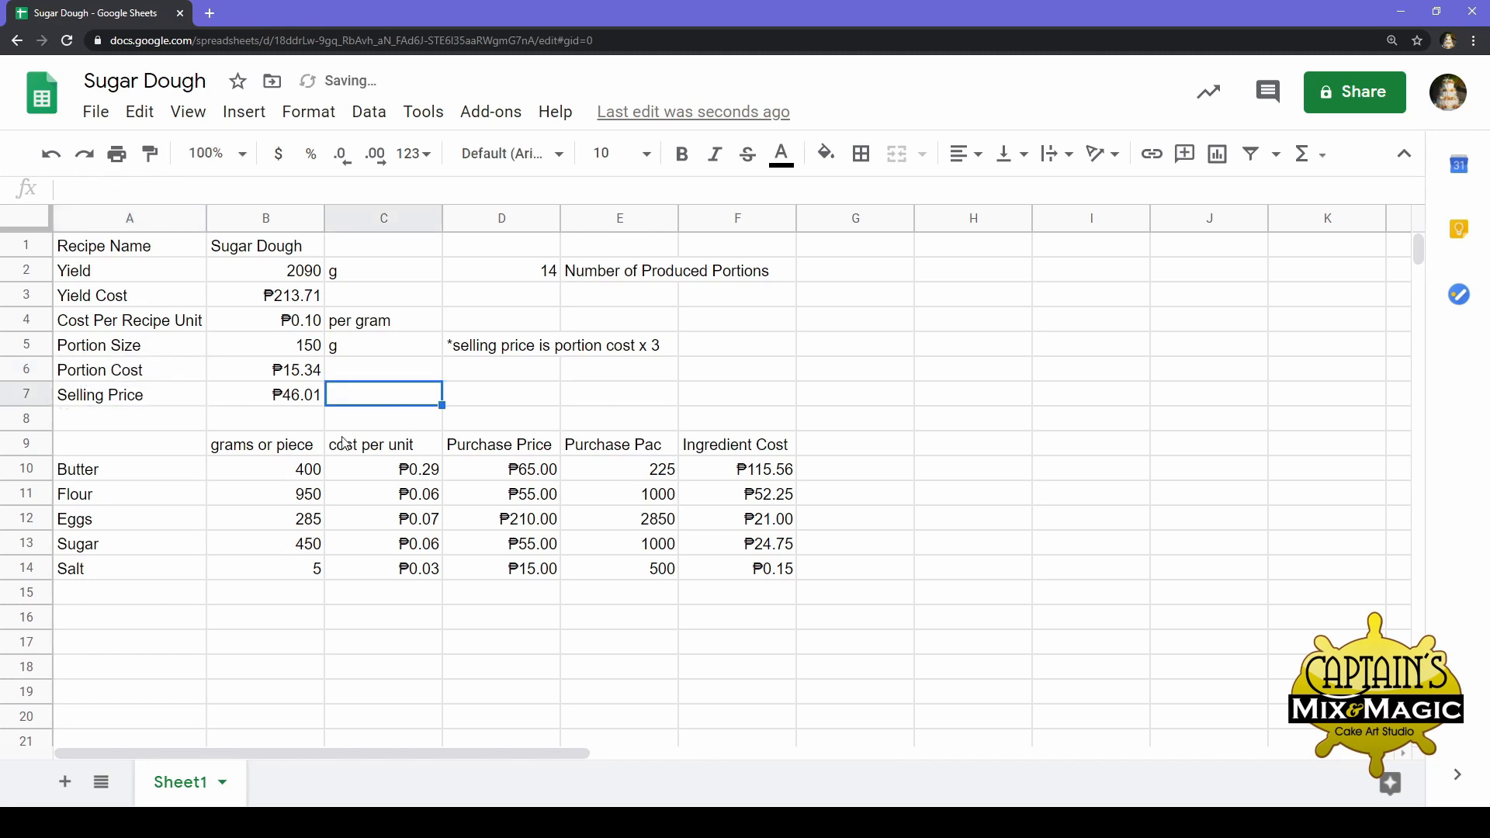
click(792, 253)
drag(796, 259, 79, 610)
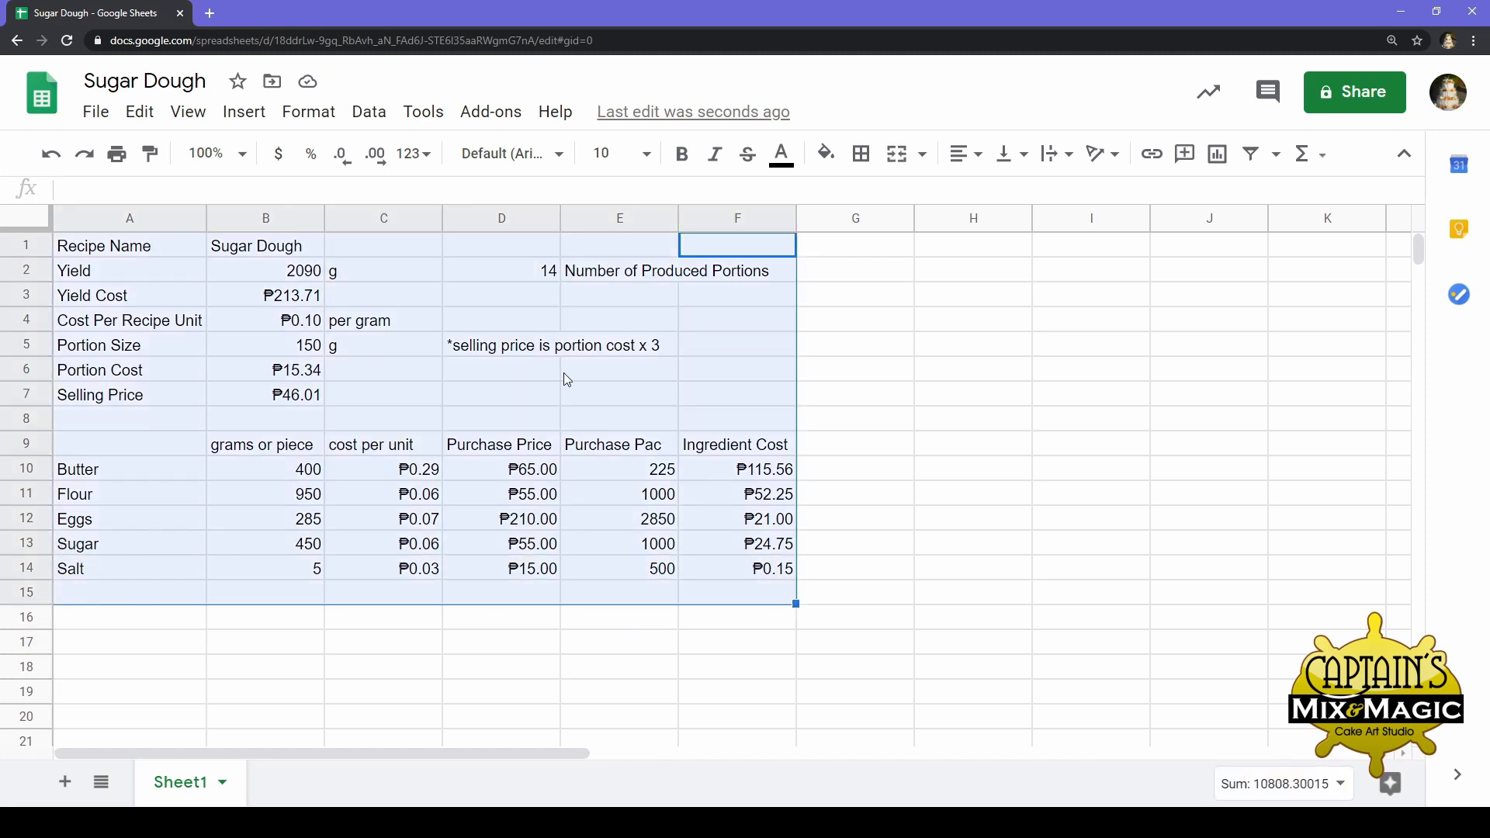
drag(909, 295, 920, 303)
click(906, 345)
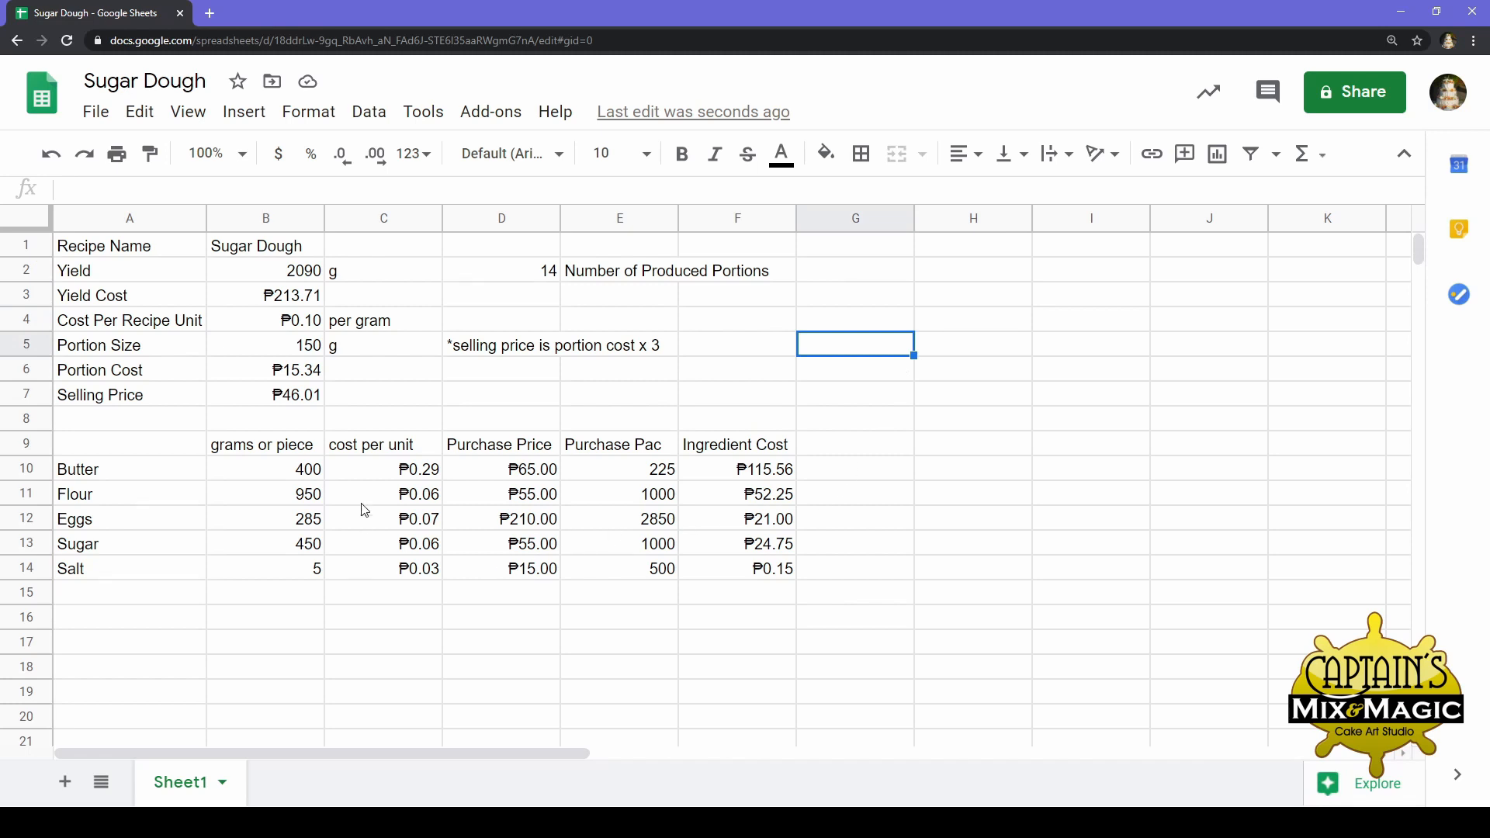
Examine the cost per unit formulas of the ingredients and compare butter's with its purchase price and ingredient cost formula
click(382, 449)
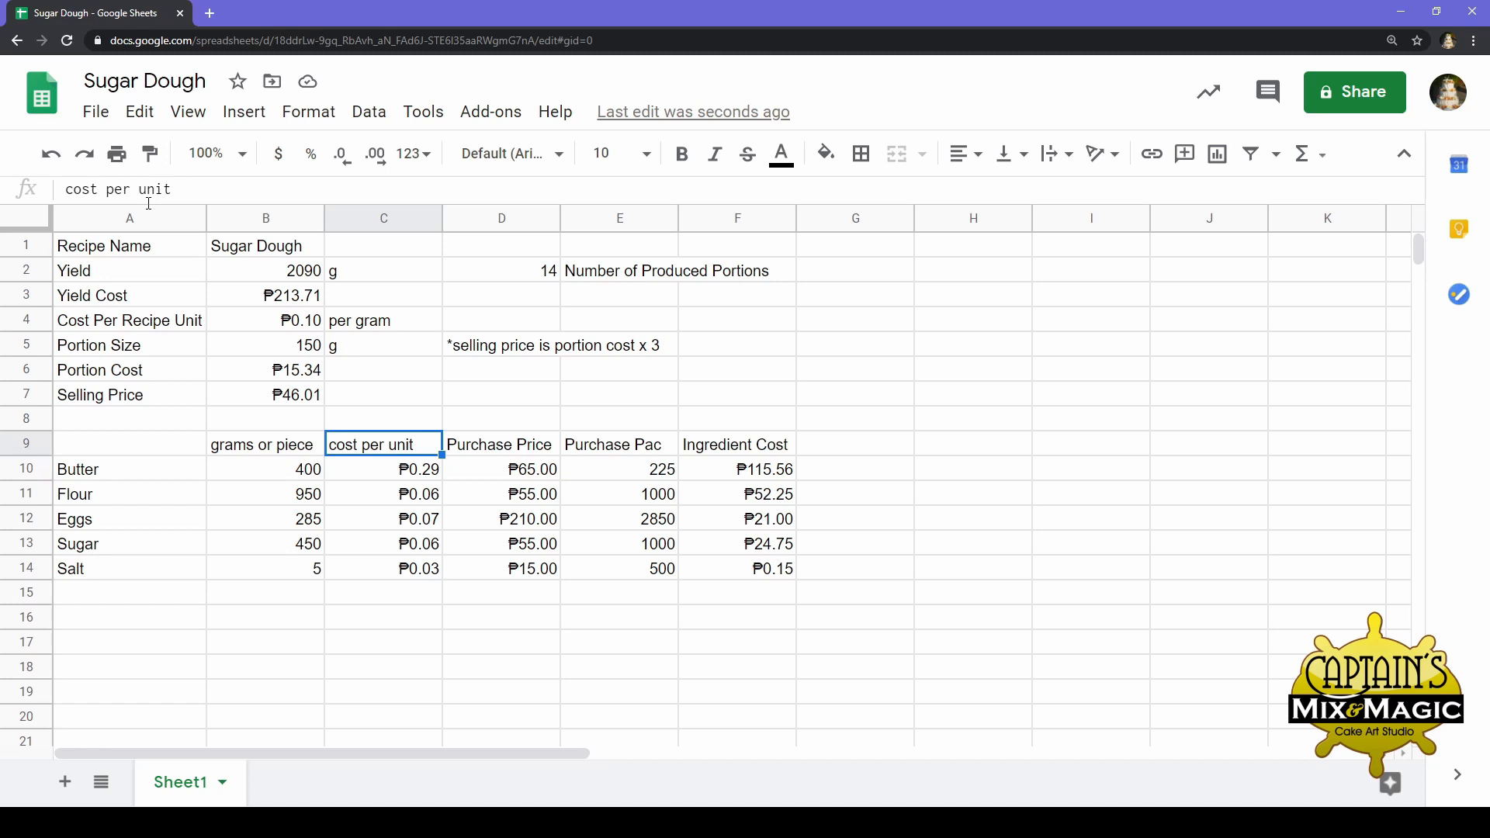
key(Down)
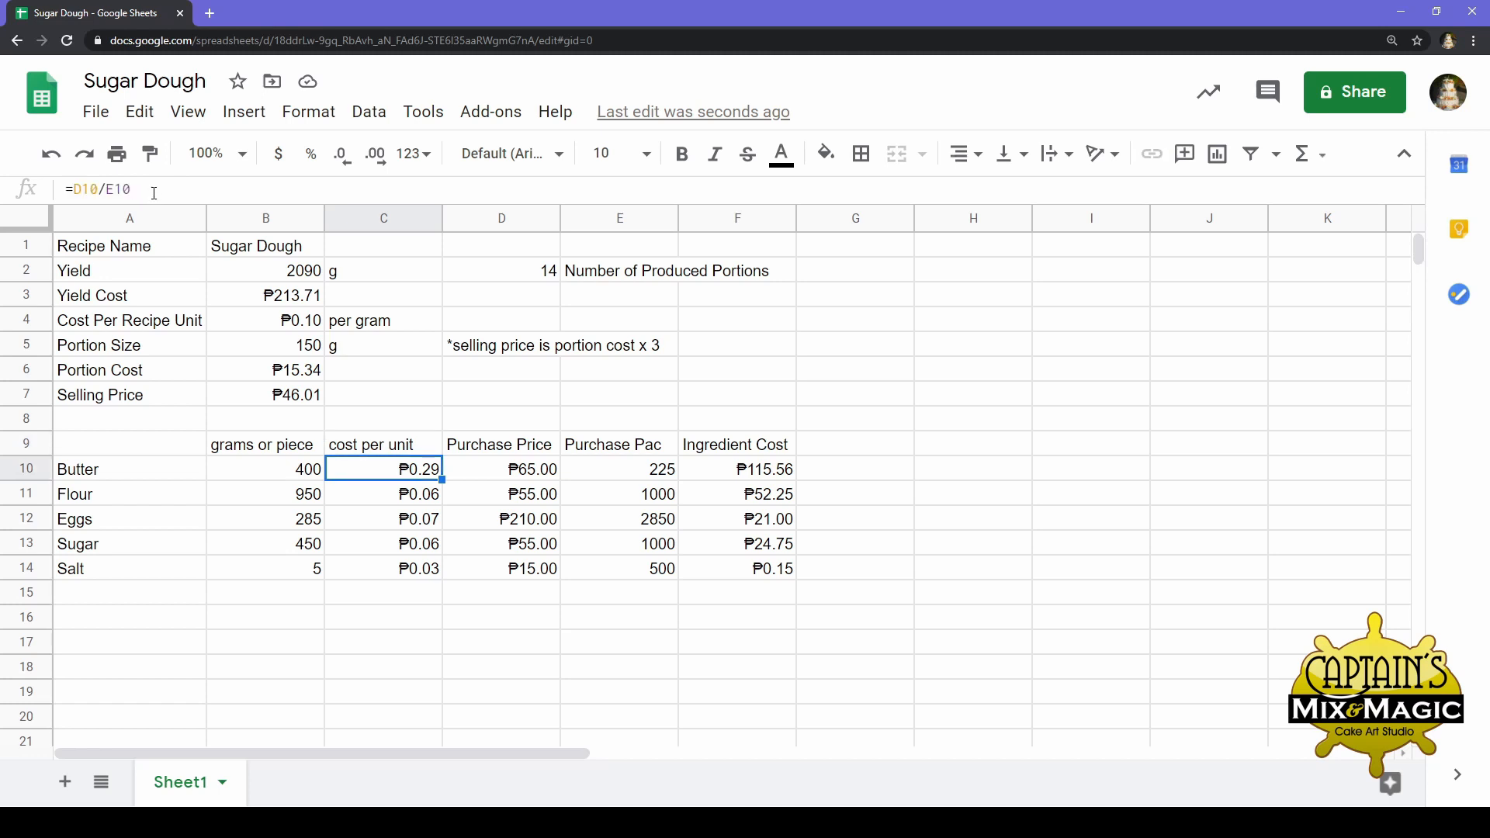
triple_click(154, 193)
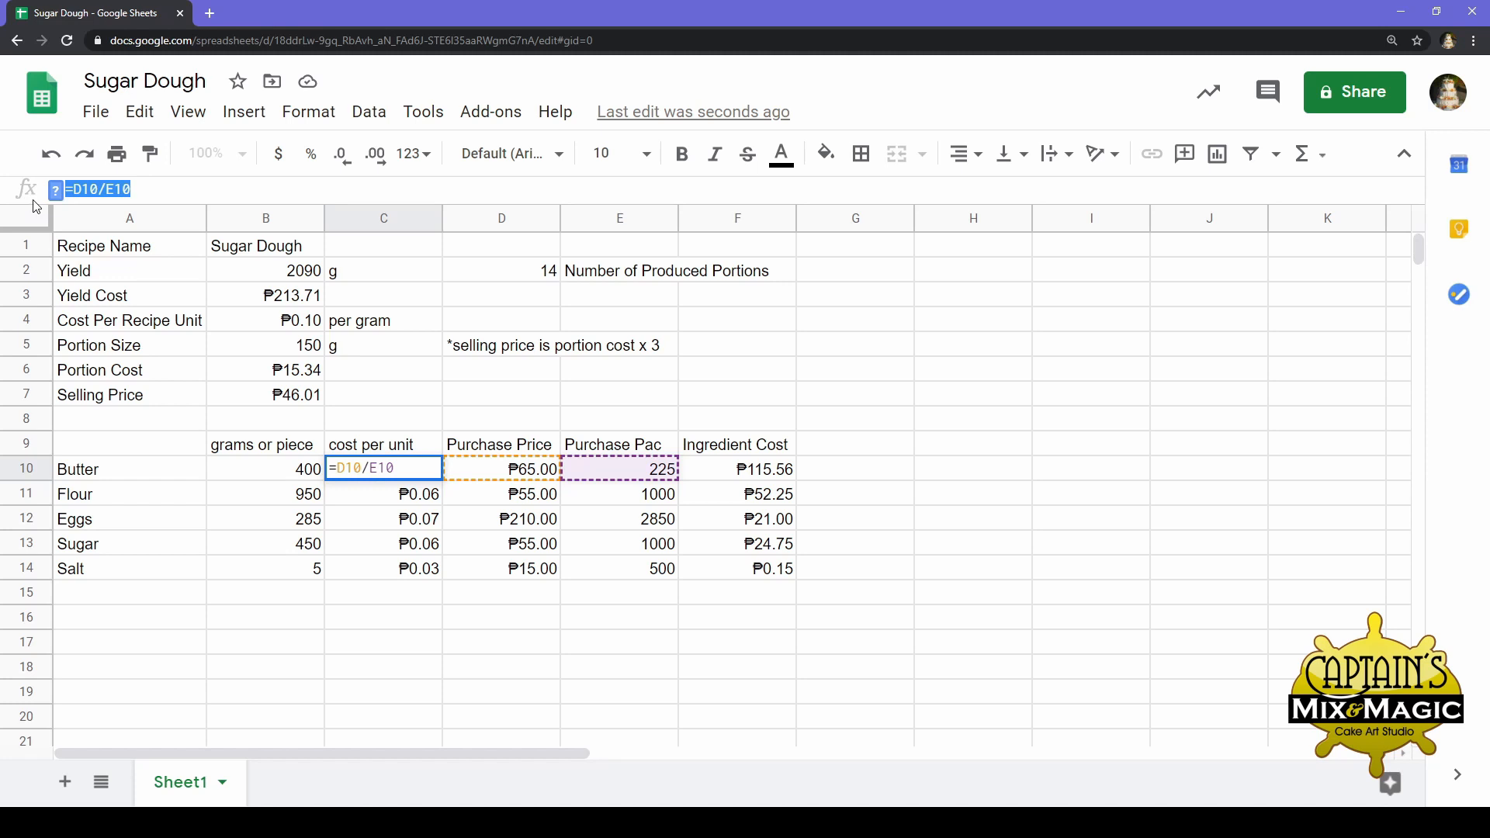
click(32, 200)
click(192, 303)
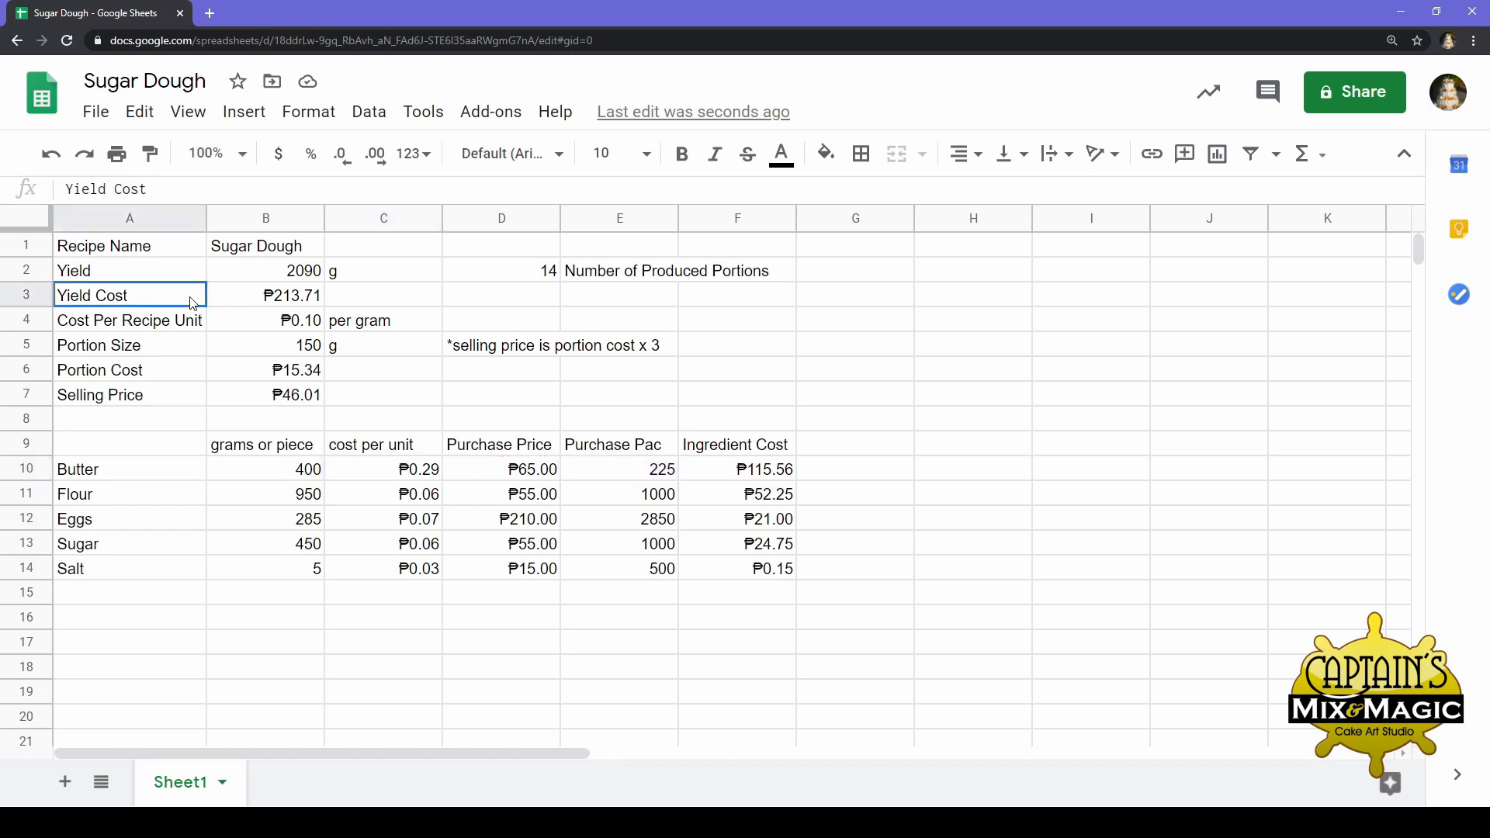
click(362, 501)
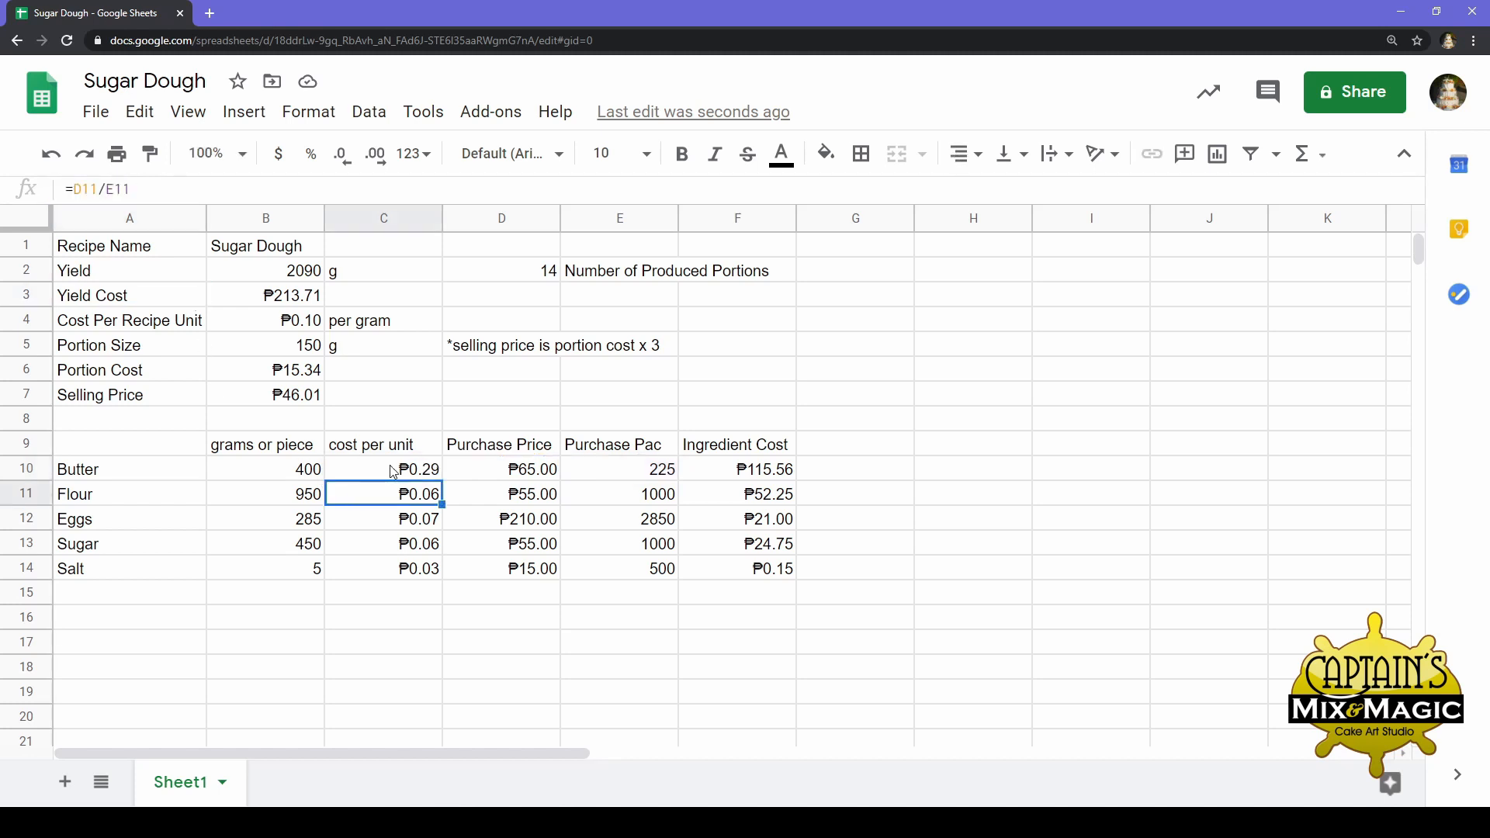
click(392, 471)
click(386, 501)
click(429, 477)
click(420, 552)
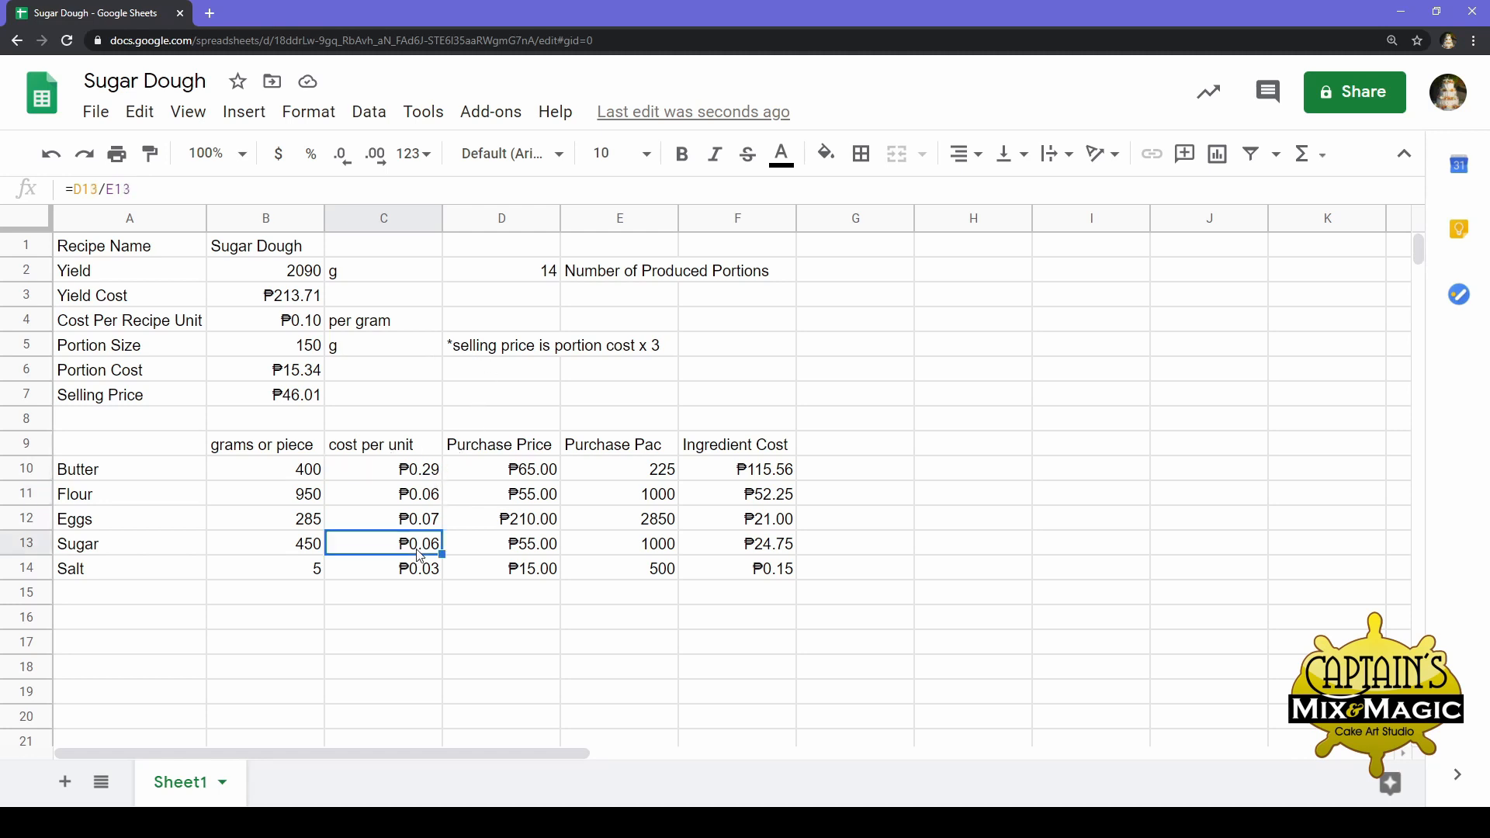
click(518, 481)
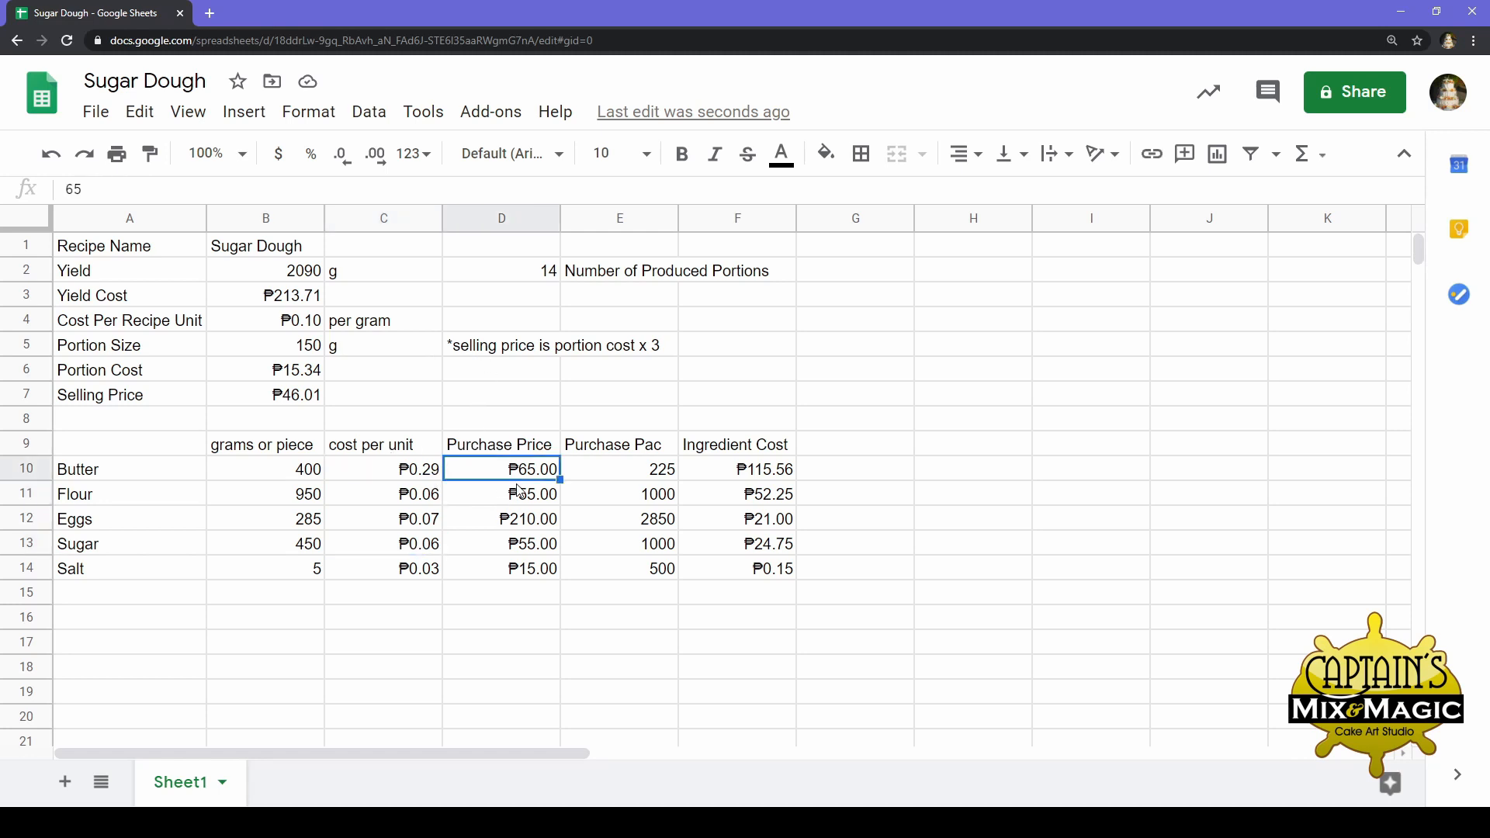
click(399, 475)
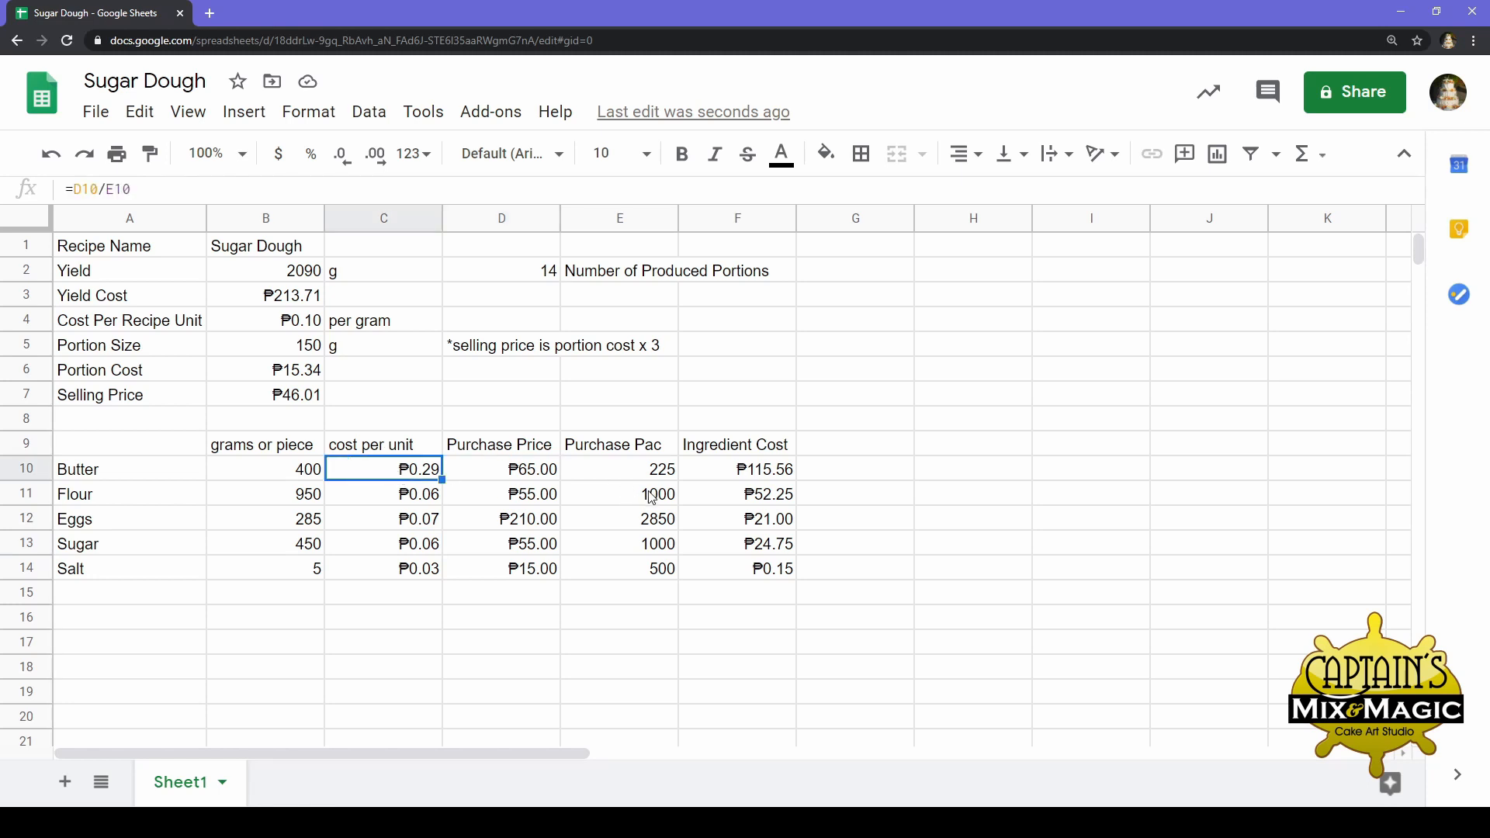
click(757, 479)
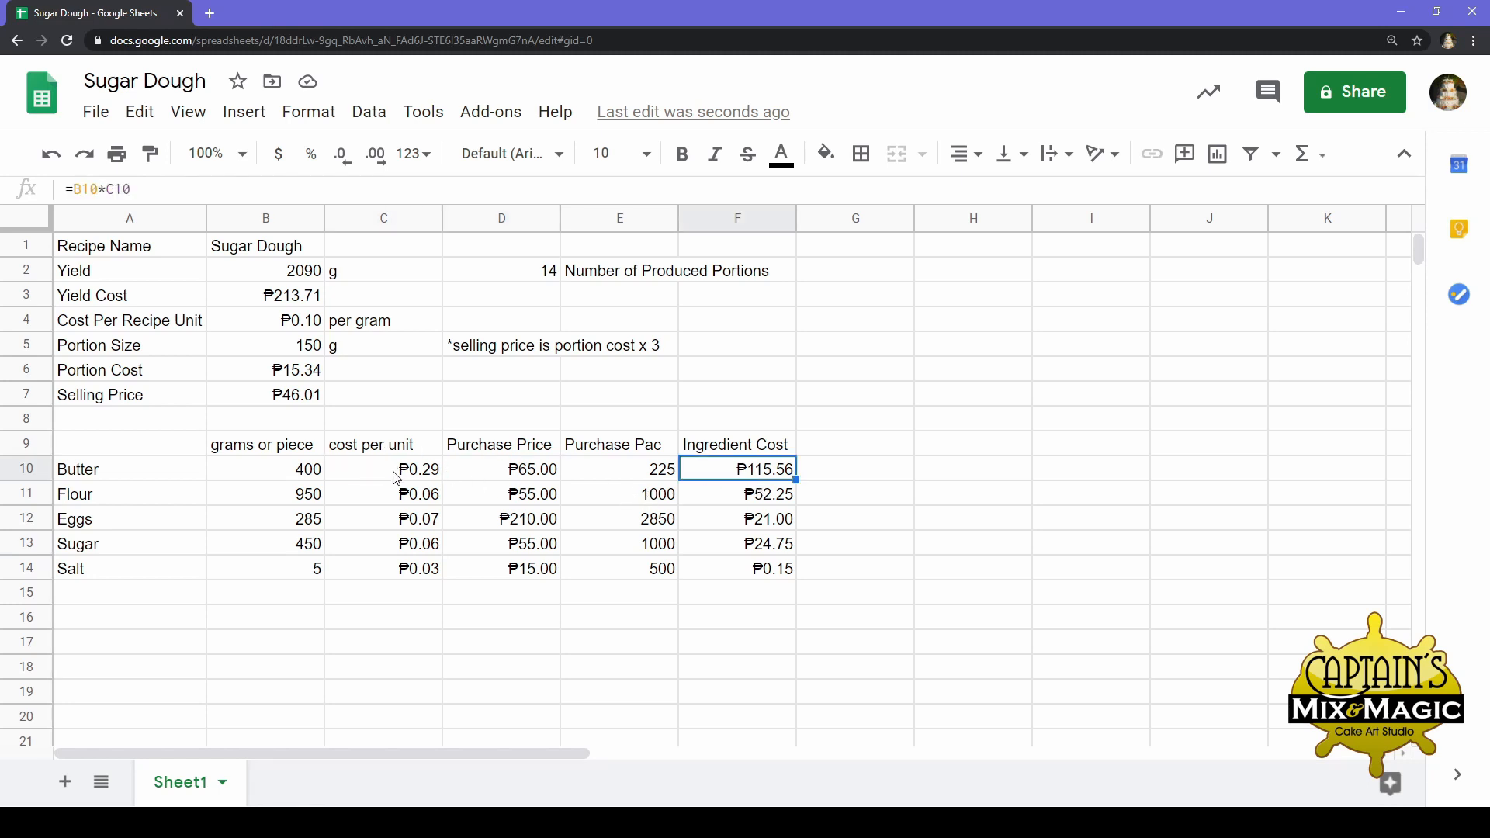
Fill the cost per unit column from C9 to C20 with a light blue background
drag(395, 477, 376, 576)
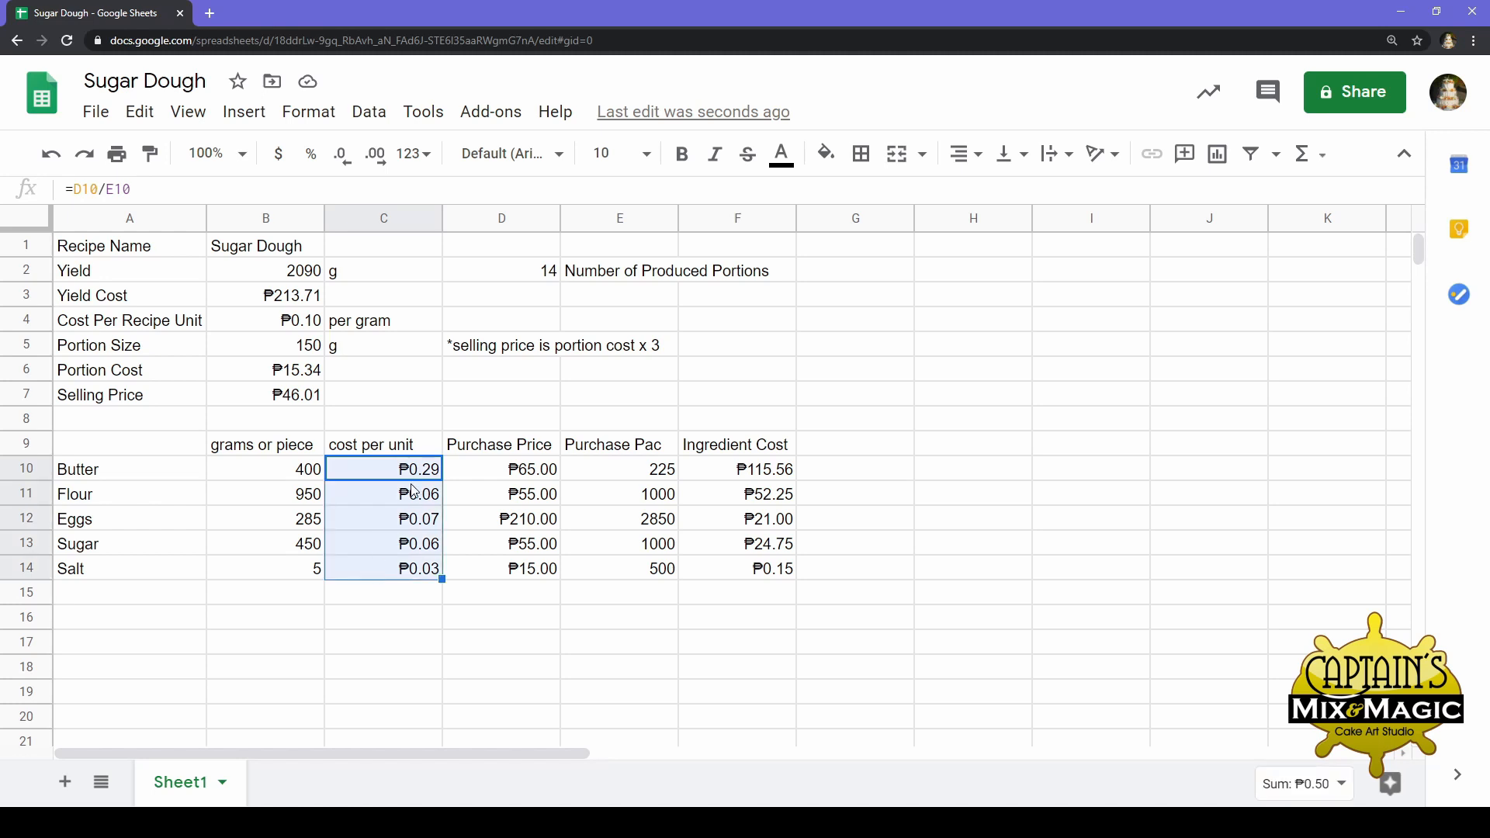
ctrl+click(422, 449)
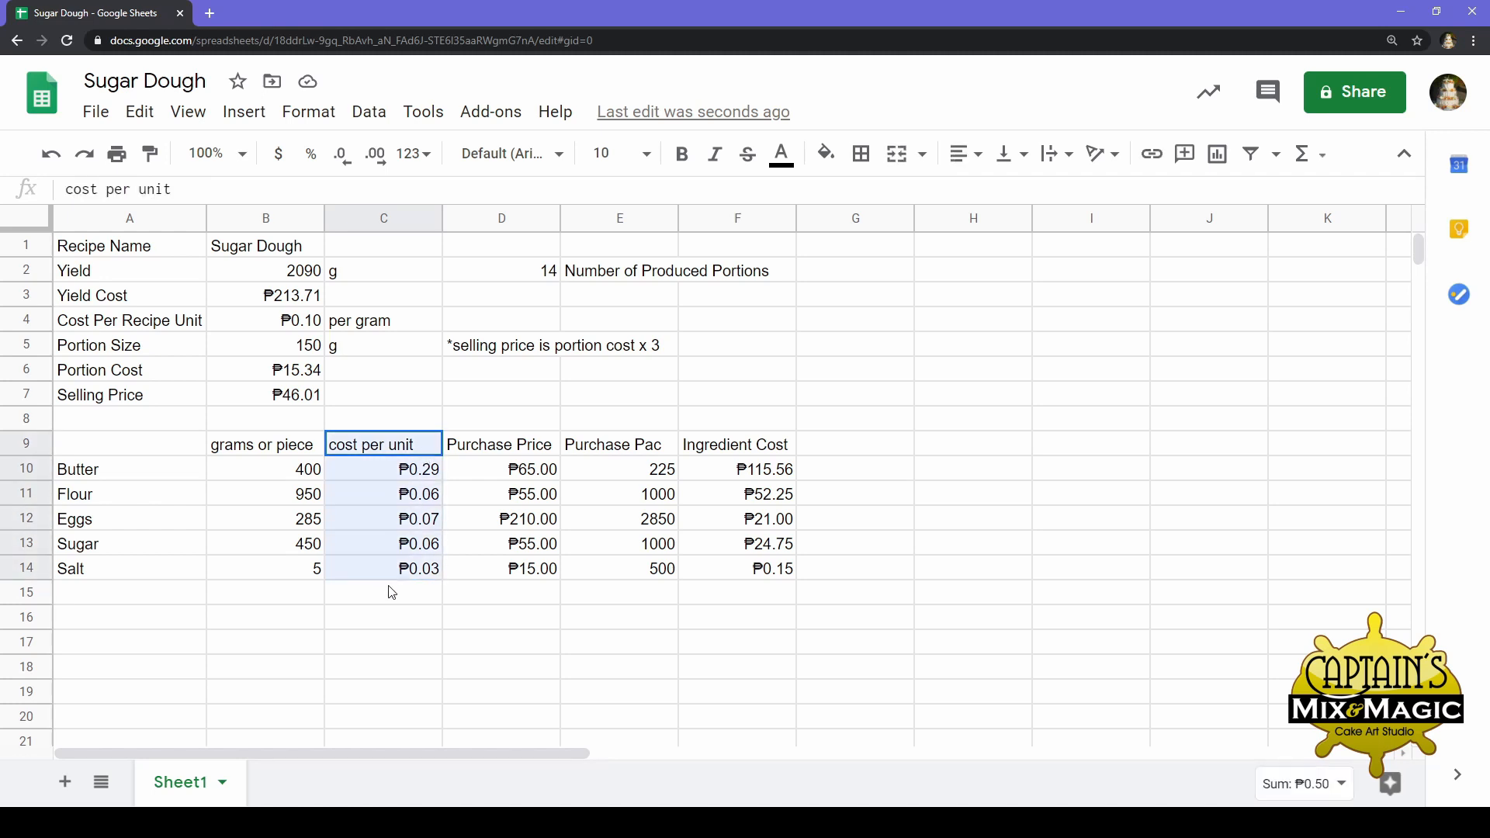
drag(392, 592, 357, 734)
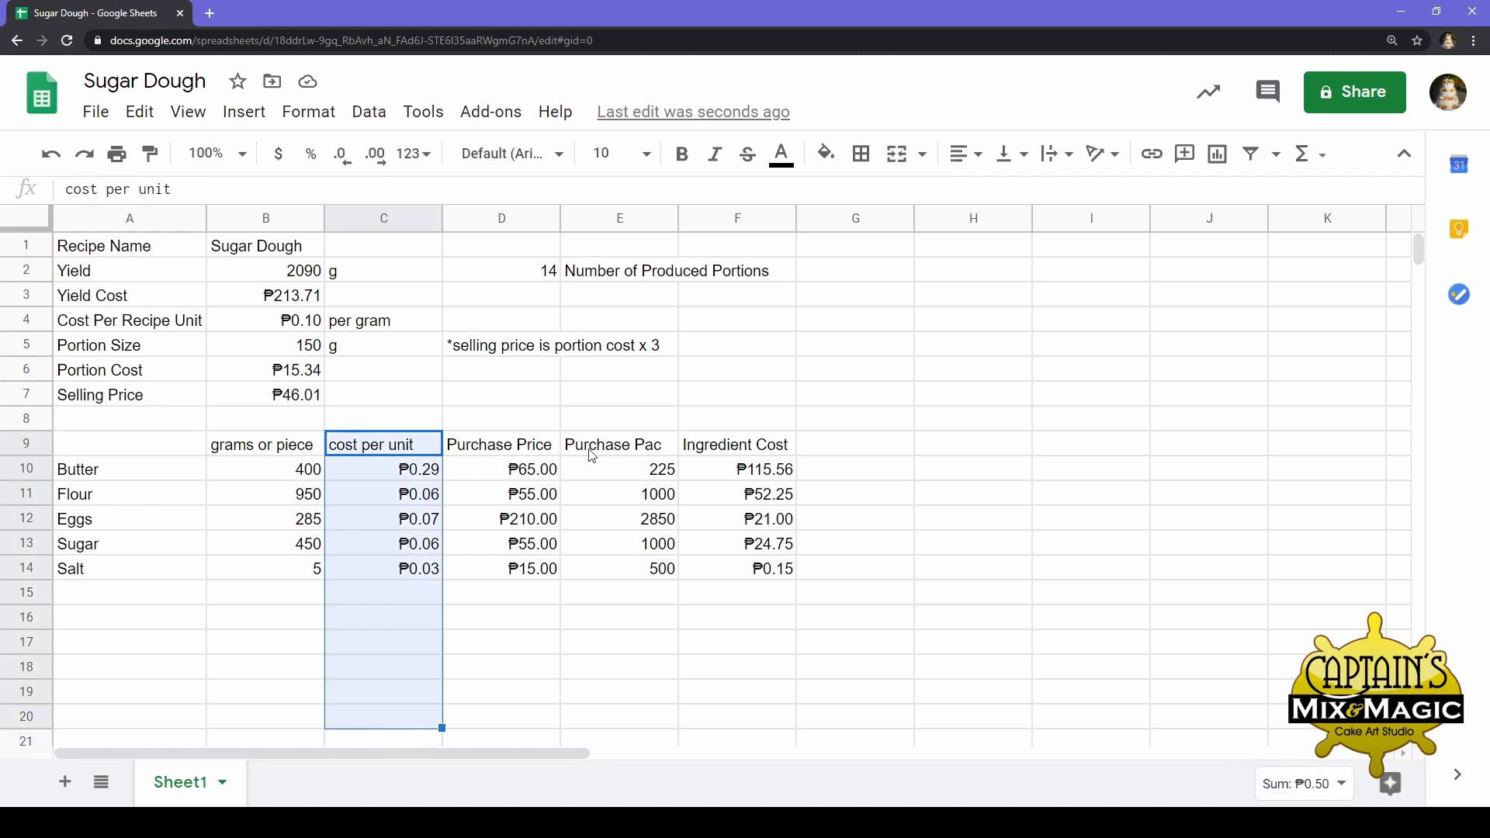
click(833, 178)
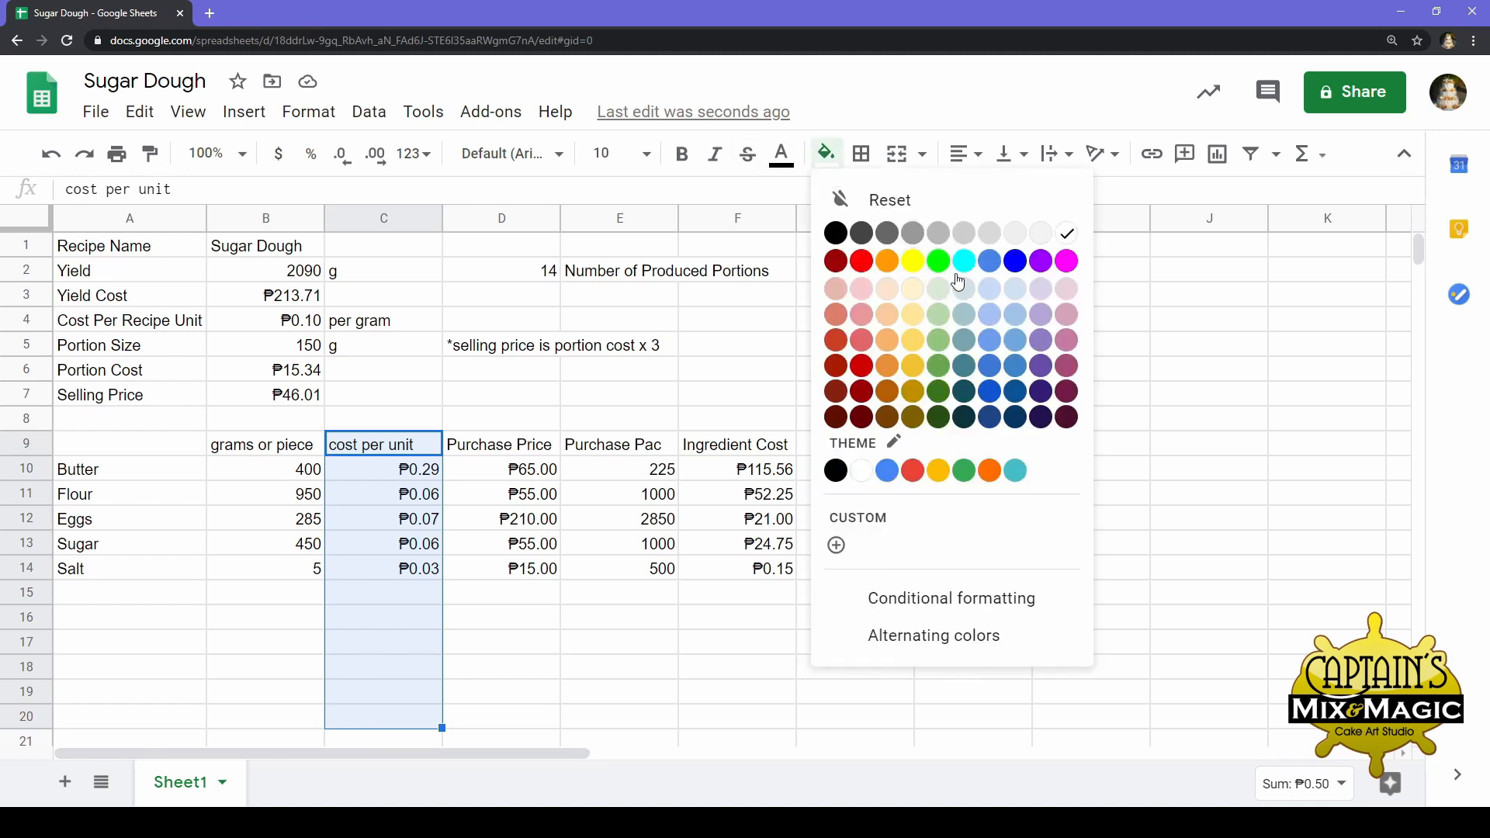
click(992, 297)
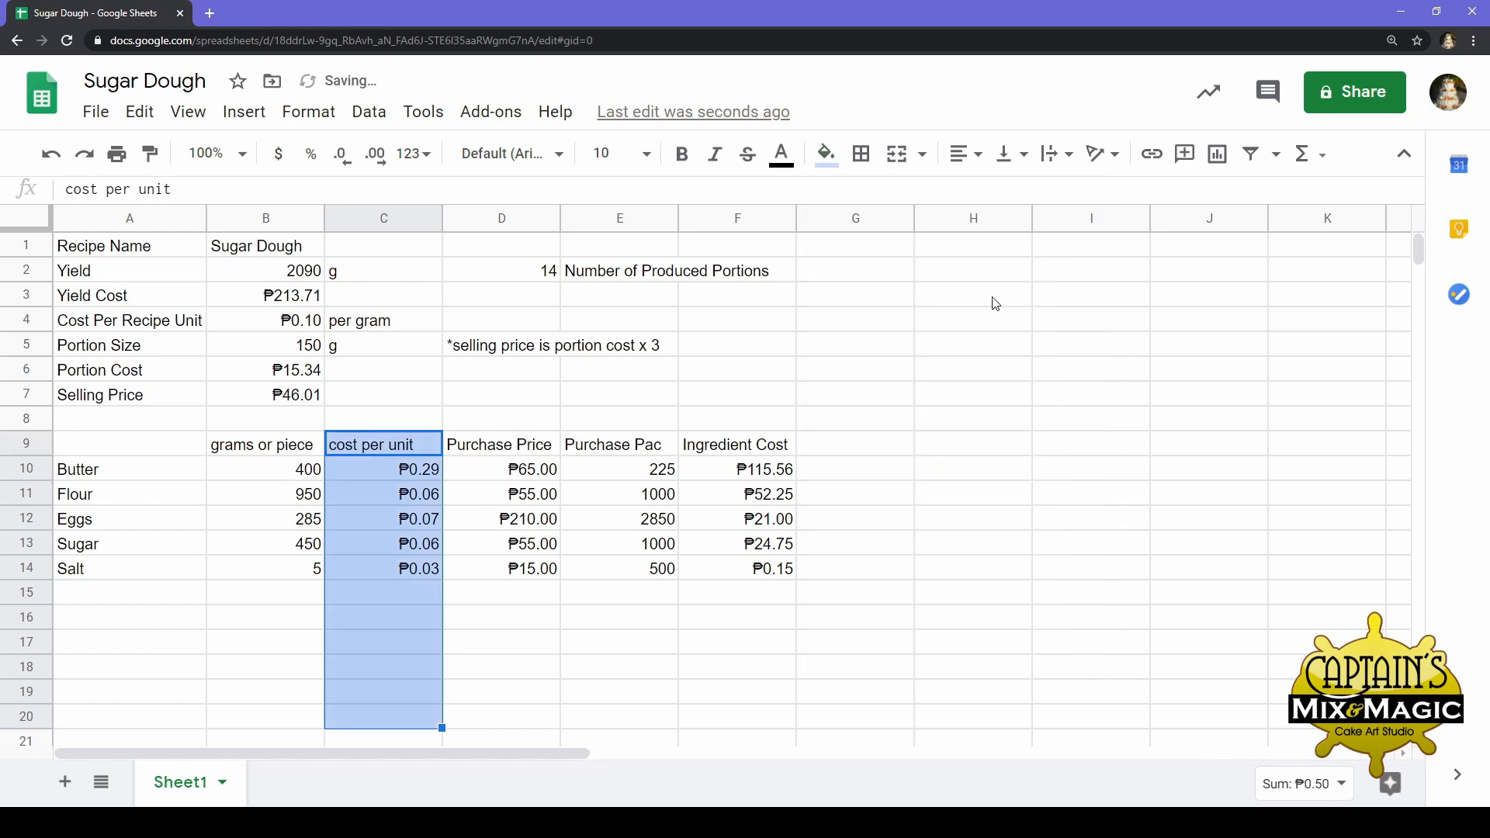
click(640, 652)
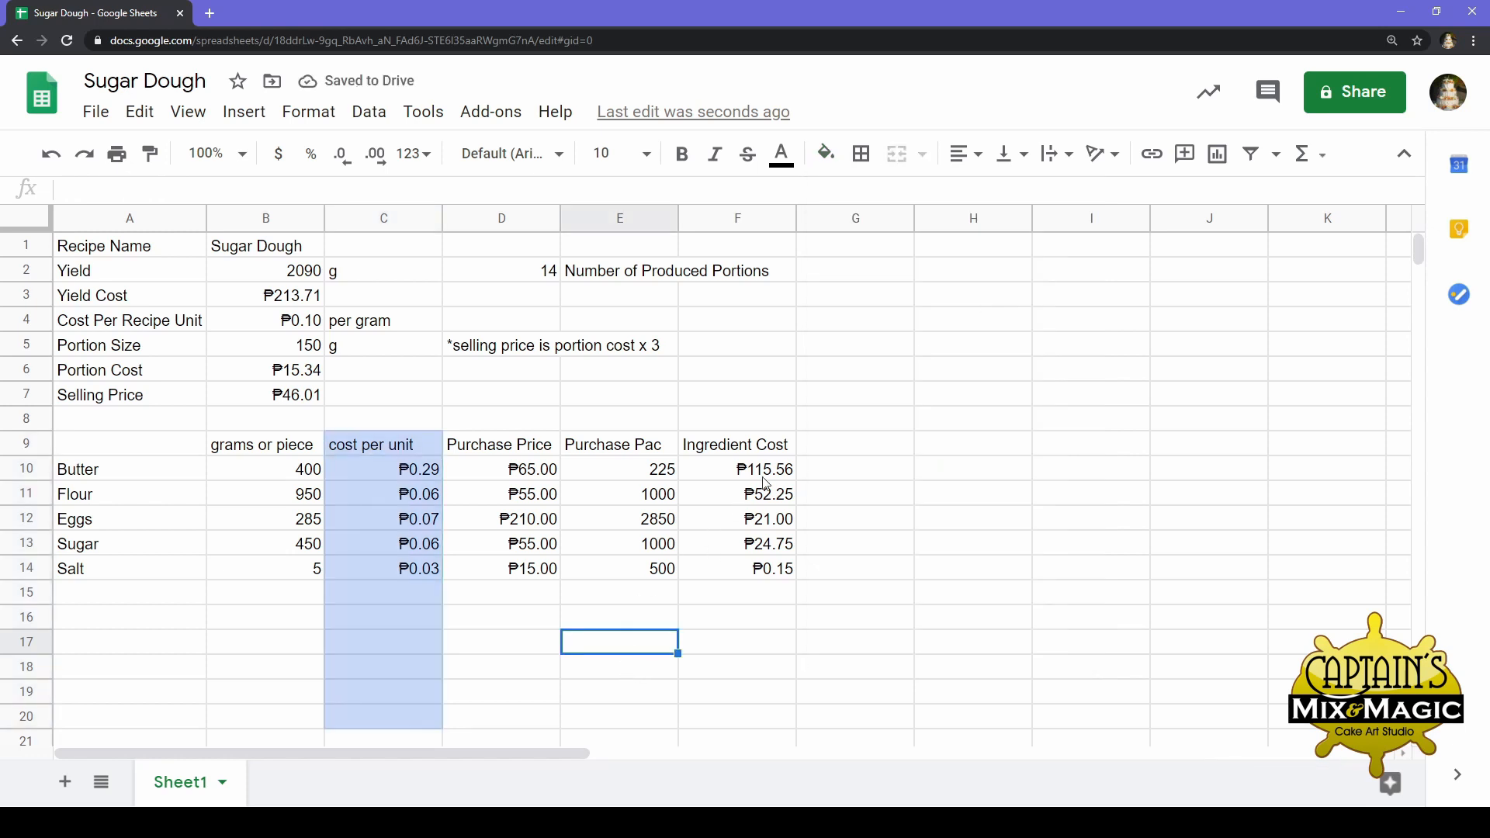
Check the purchase price and purchase pack entries for eggs and the purchase pack heading
click(525, 531)
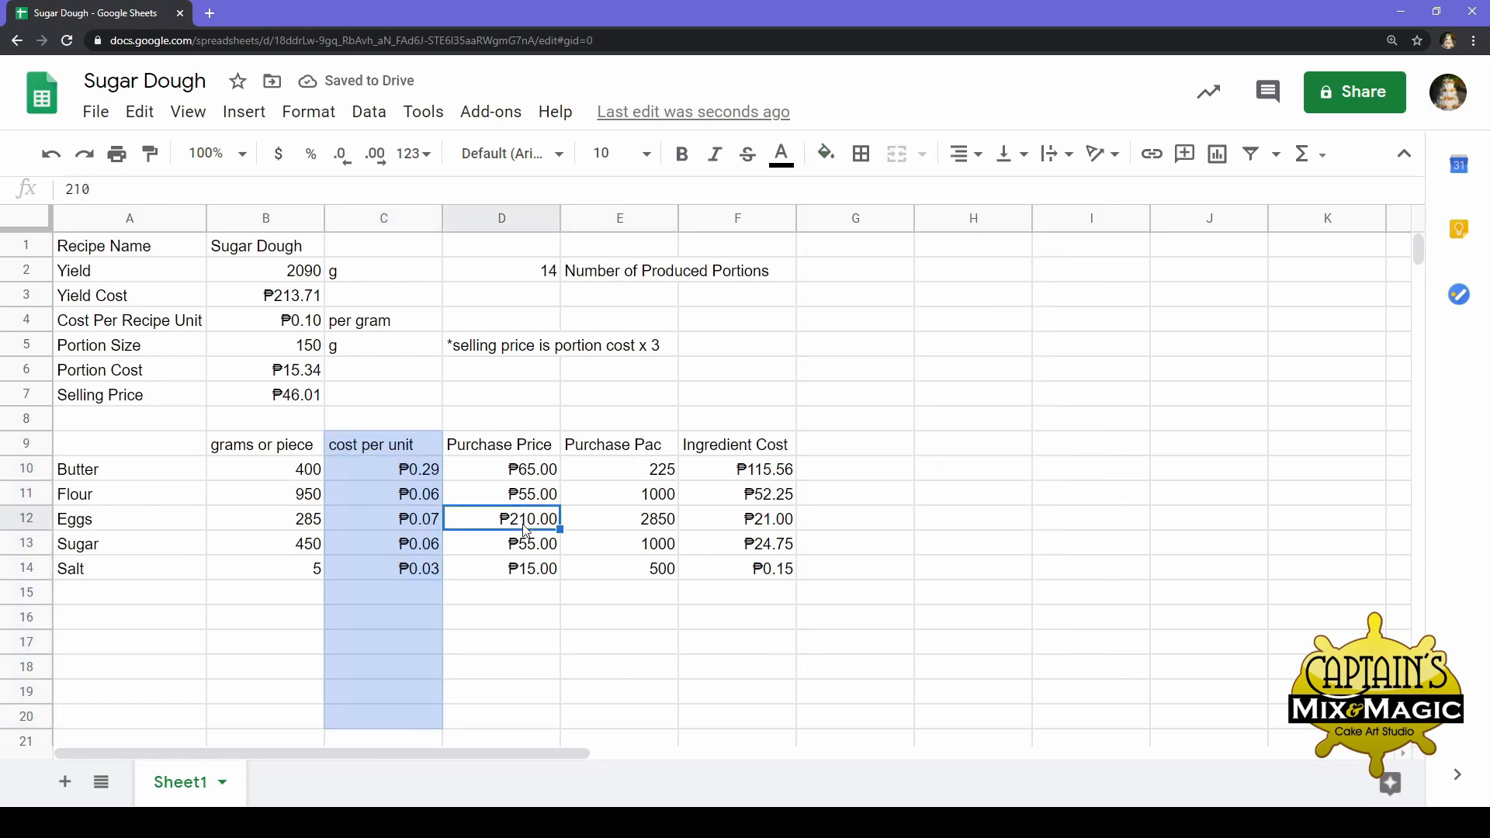
click(604, 530)
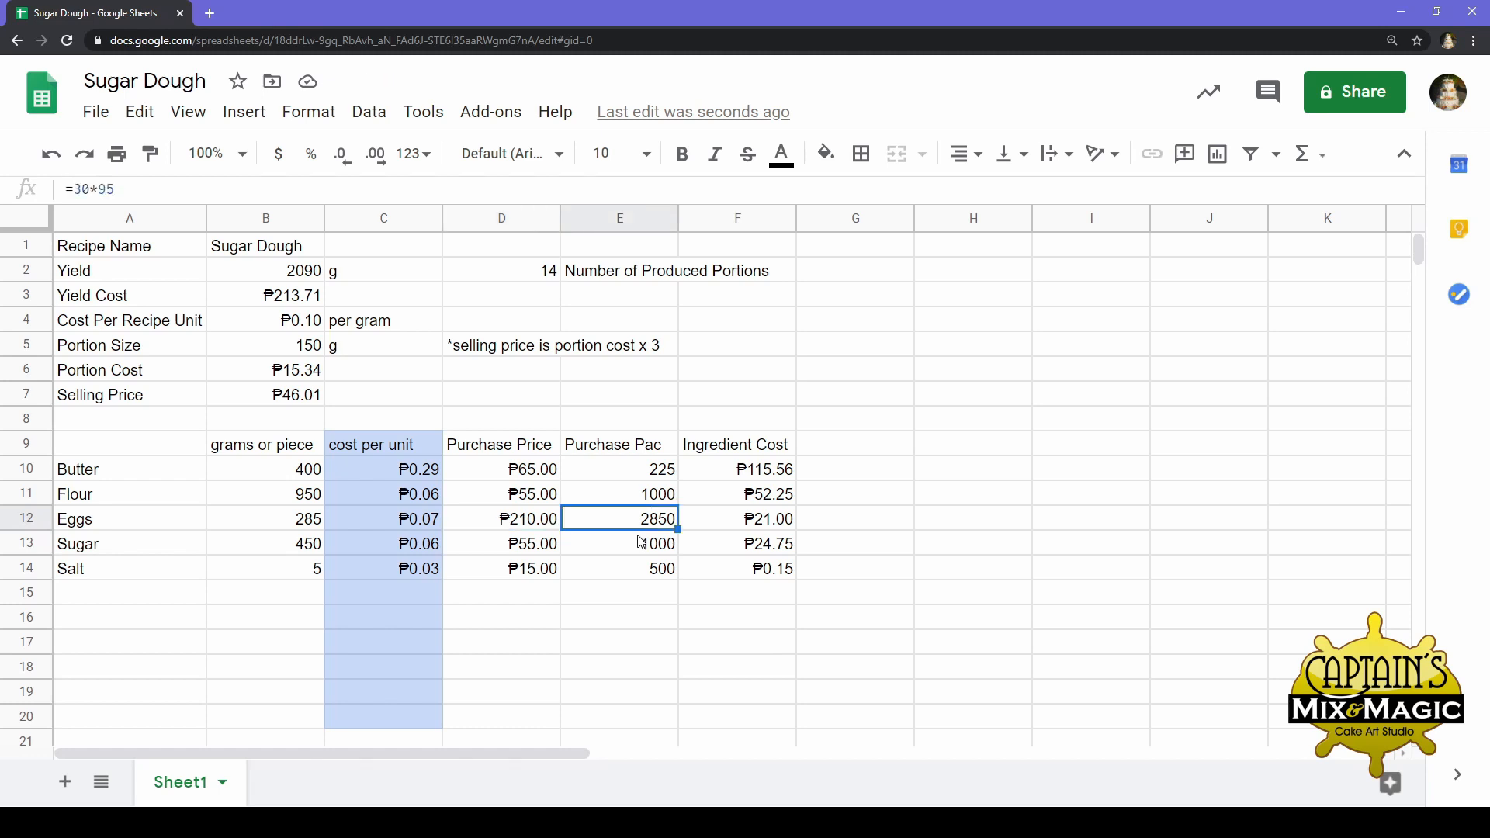
click(665, 448)
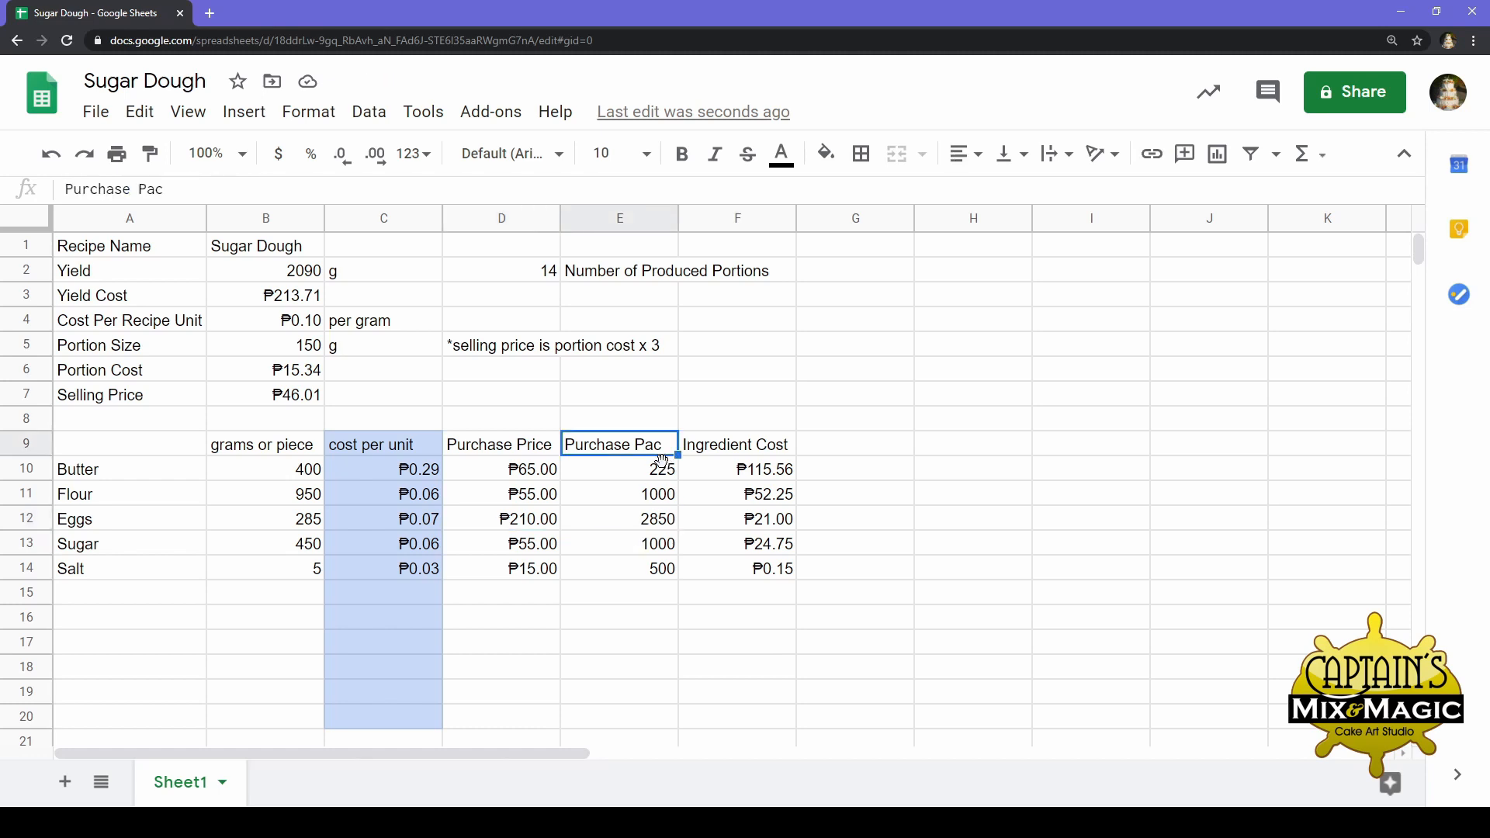
Fill the ingredient cost column from F9 to F20 with the same light blue background as the cost per unit column
click(667, 476)
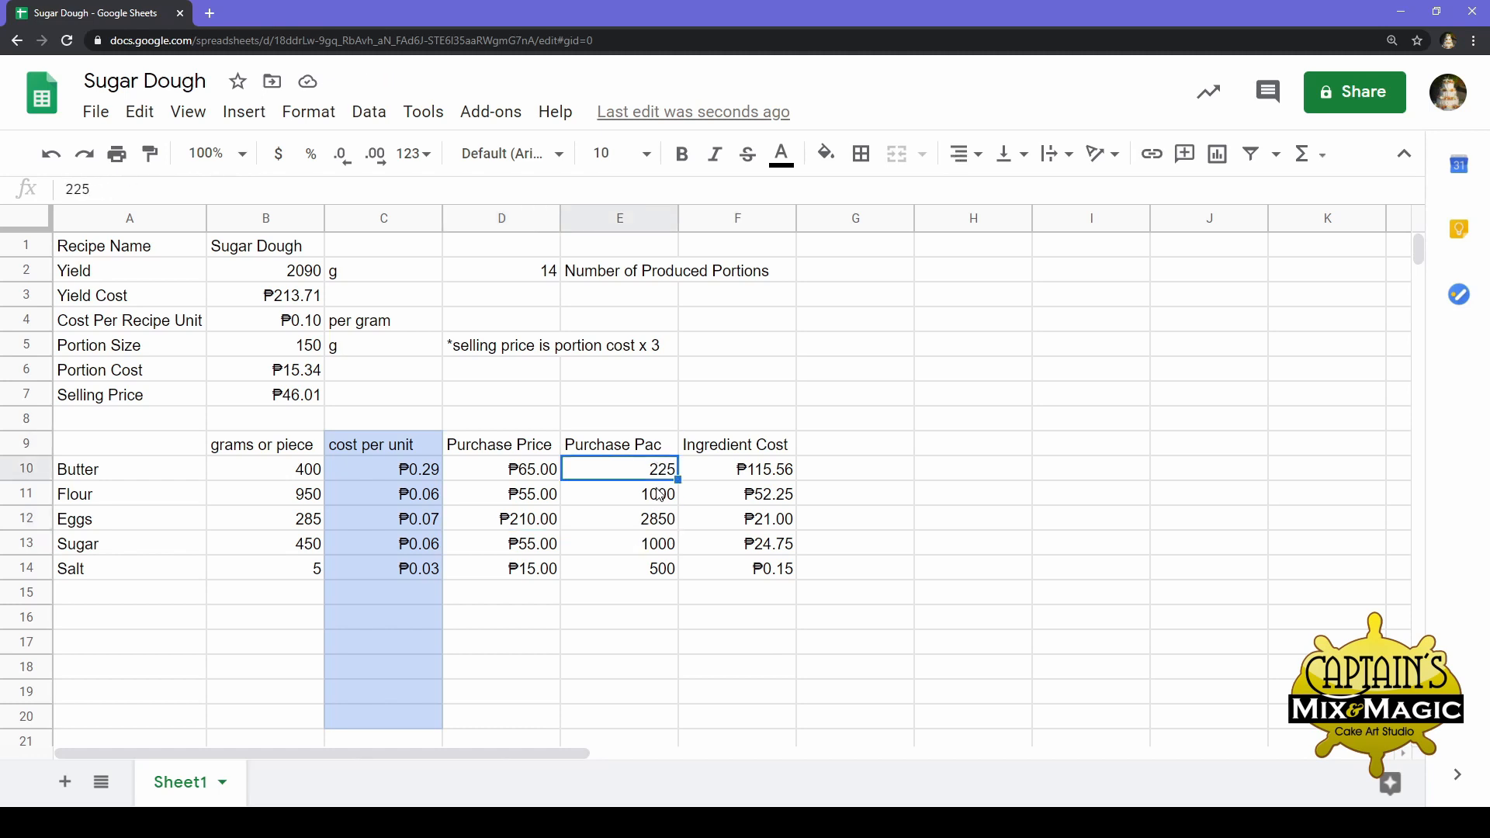
click(791, 453)
click(767, 505)
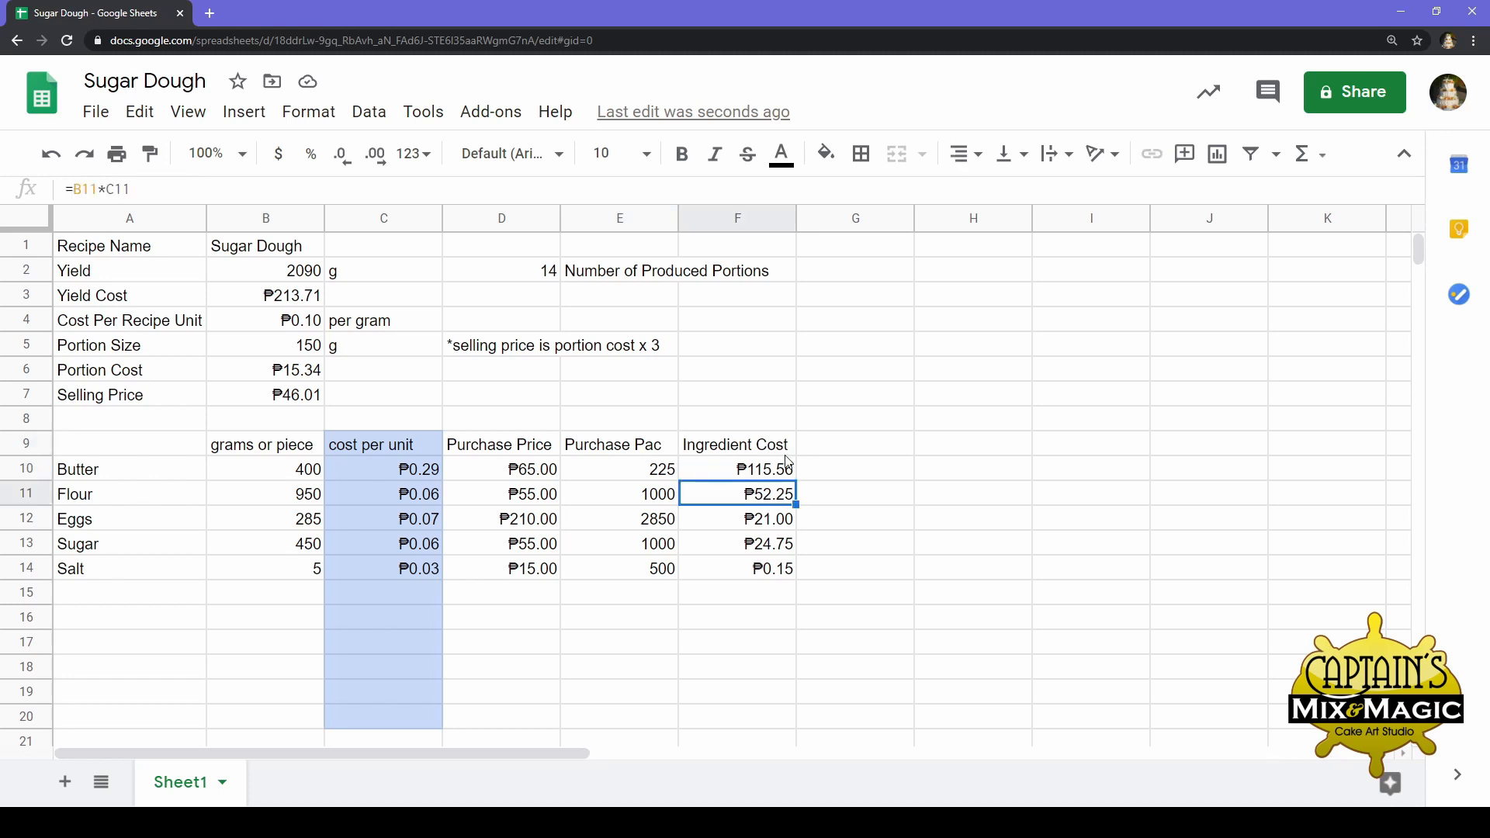
drag(790, 461, 733, 729)
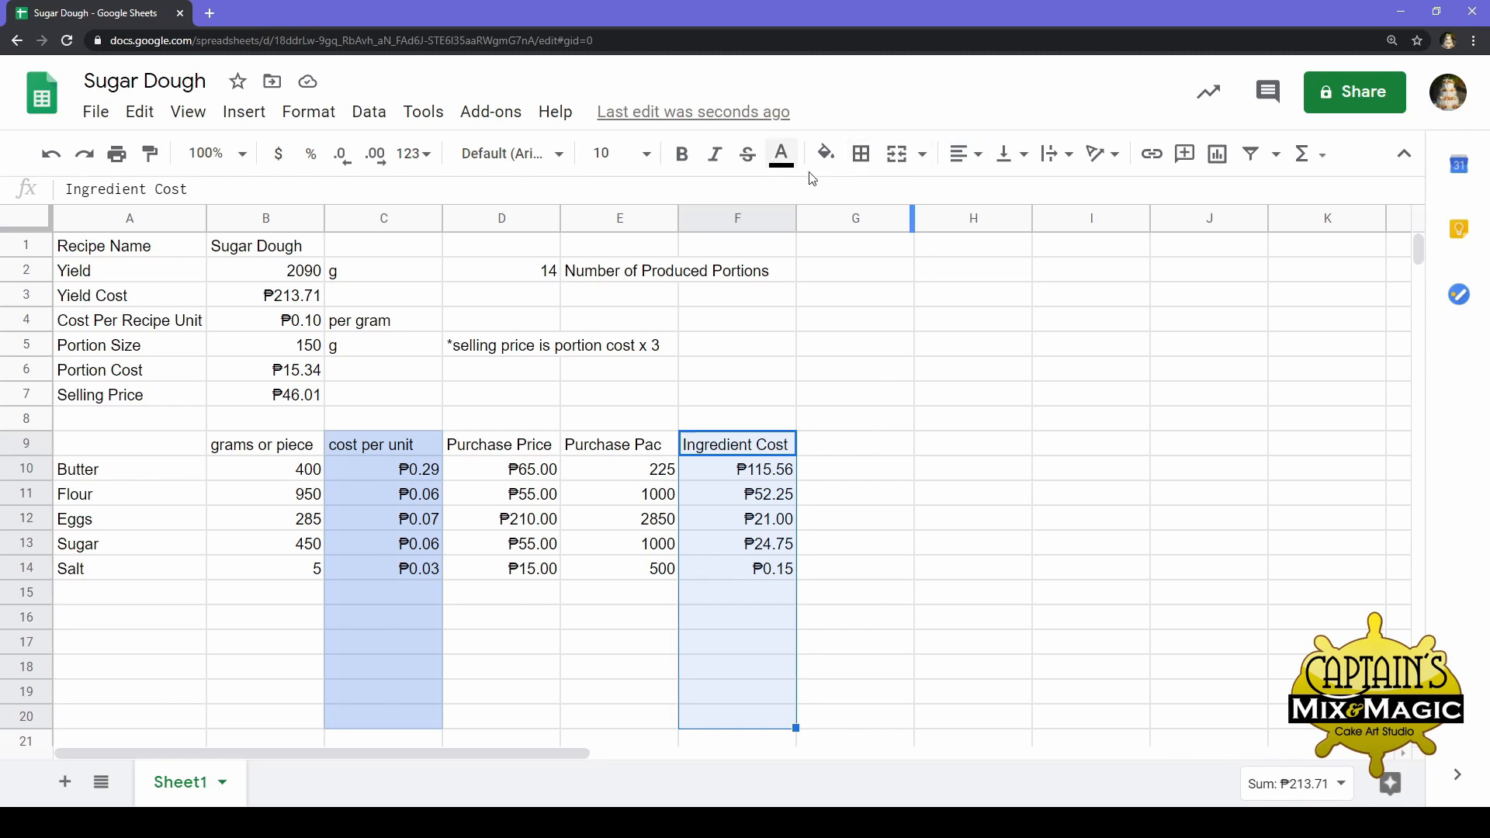
click(827, 159)
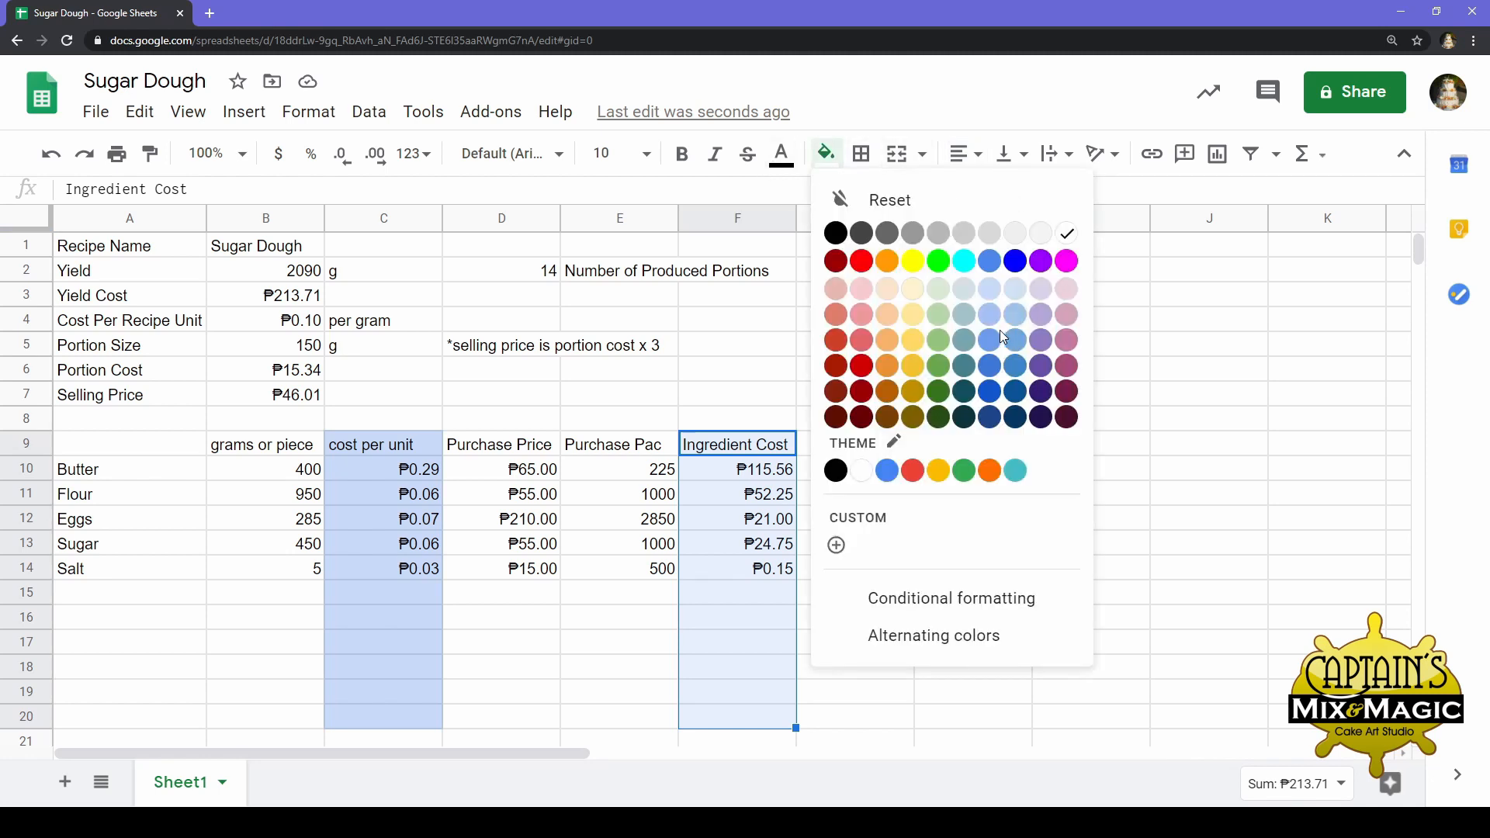
click(992, 299)
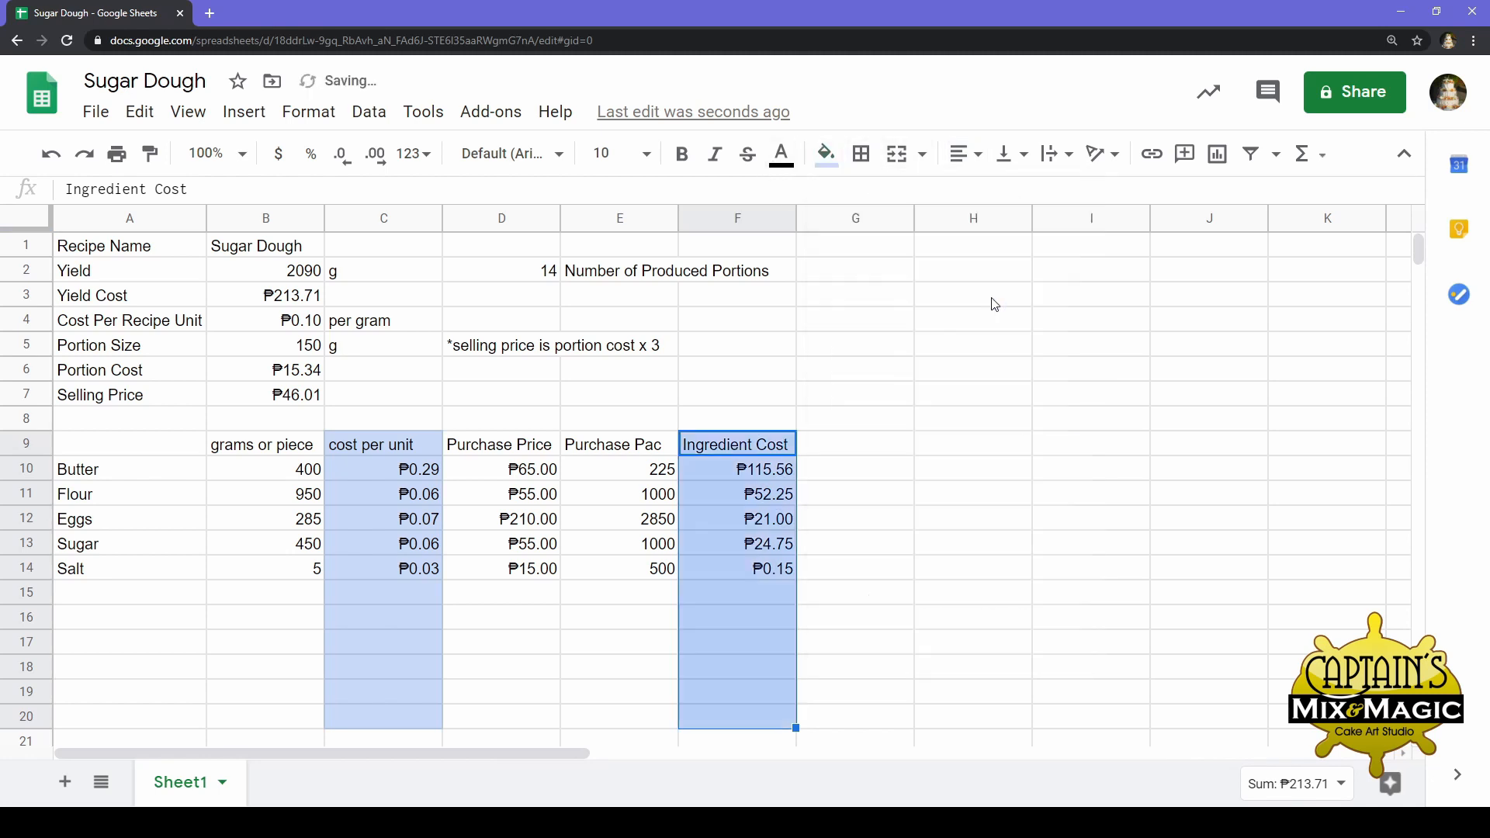
click(630, 430)
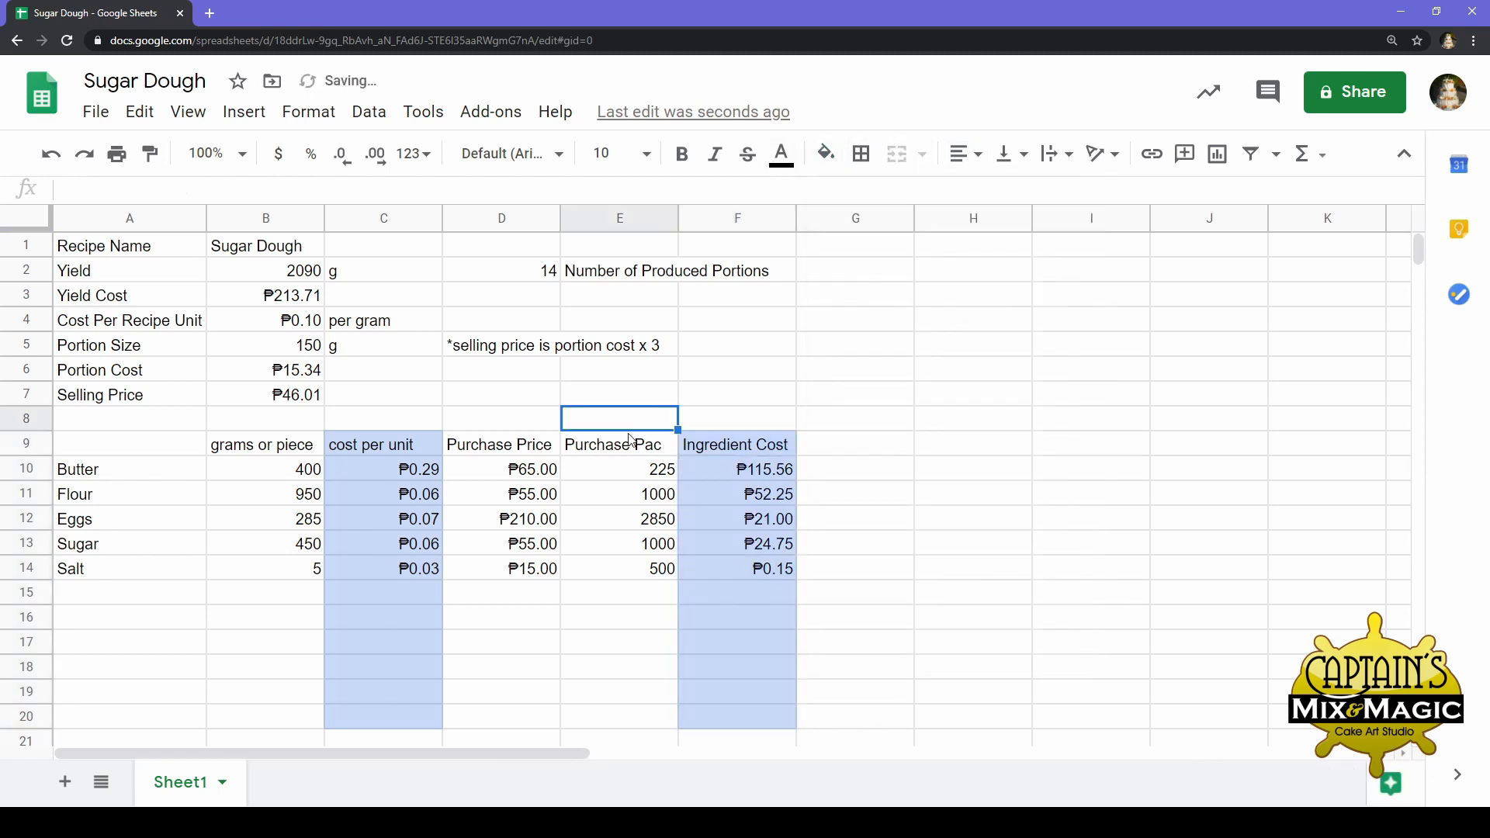
Fill the number of produced portions cell D2 with the light blue background
click(546, 281)
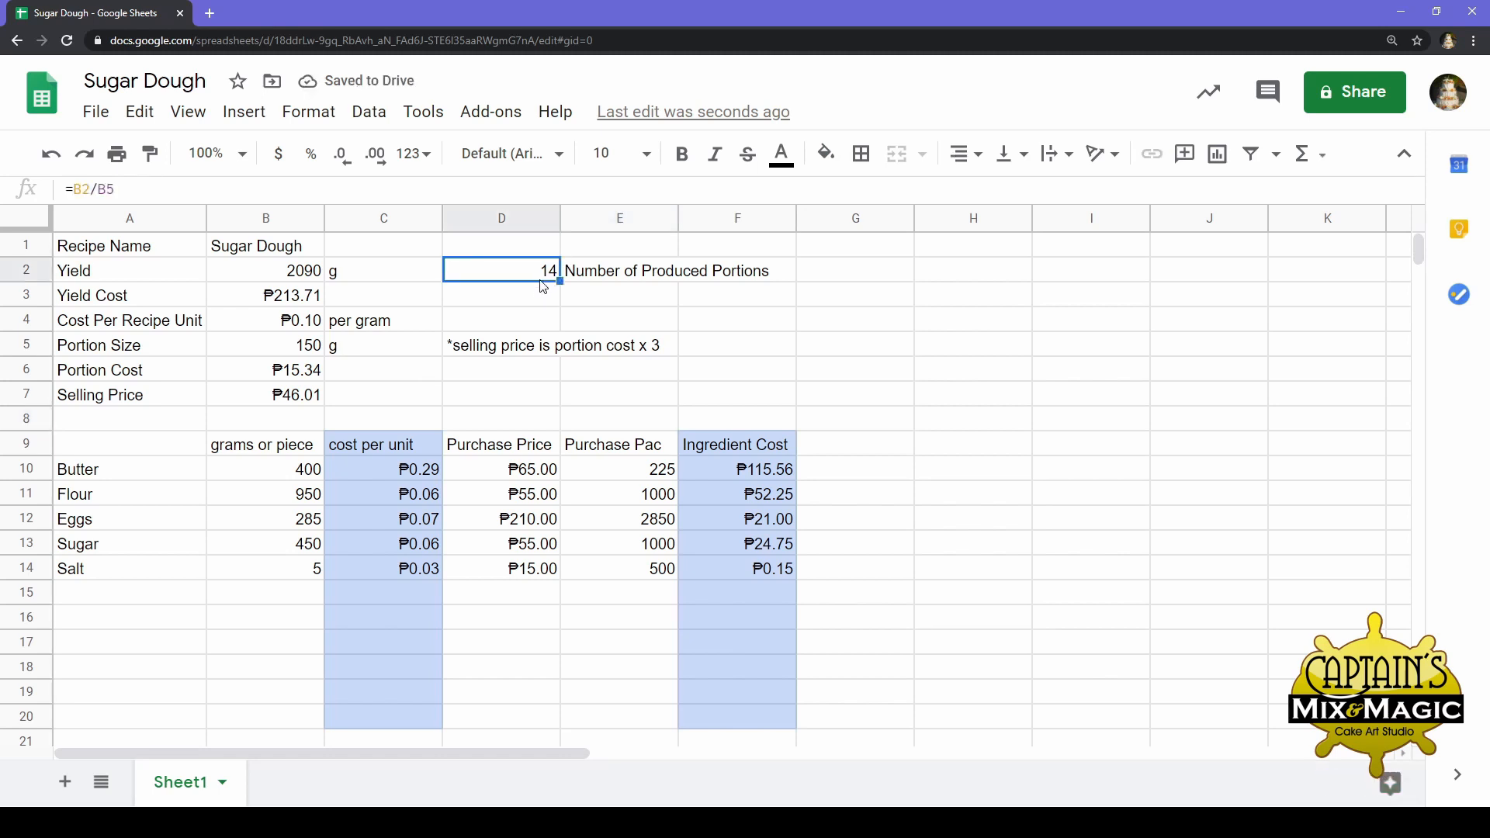
mouse_move(543, 279)
mouse_down()
mouse_move(758, 283)
mouse_move(515, 280)
mouse_up()
click(589, 399)
click(520, 246)
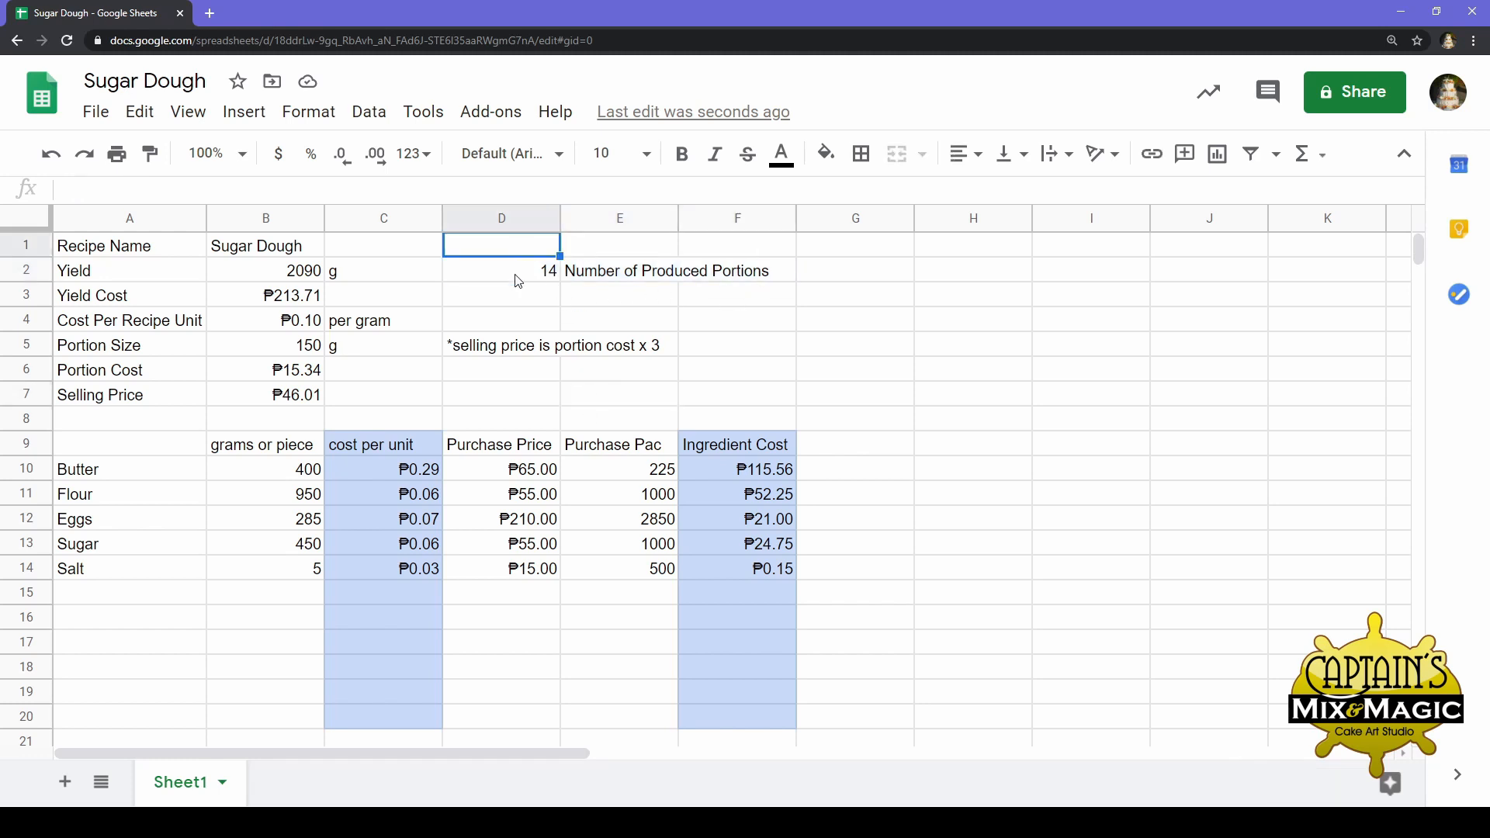
click(516, 275)
click(826, 153)
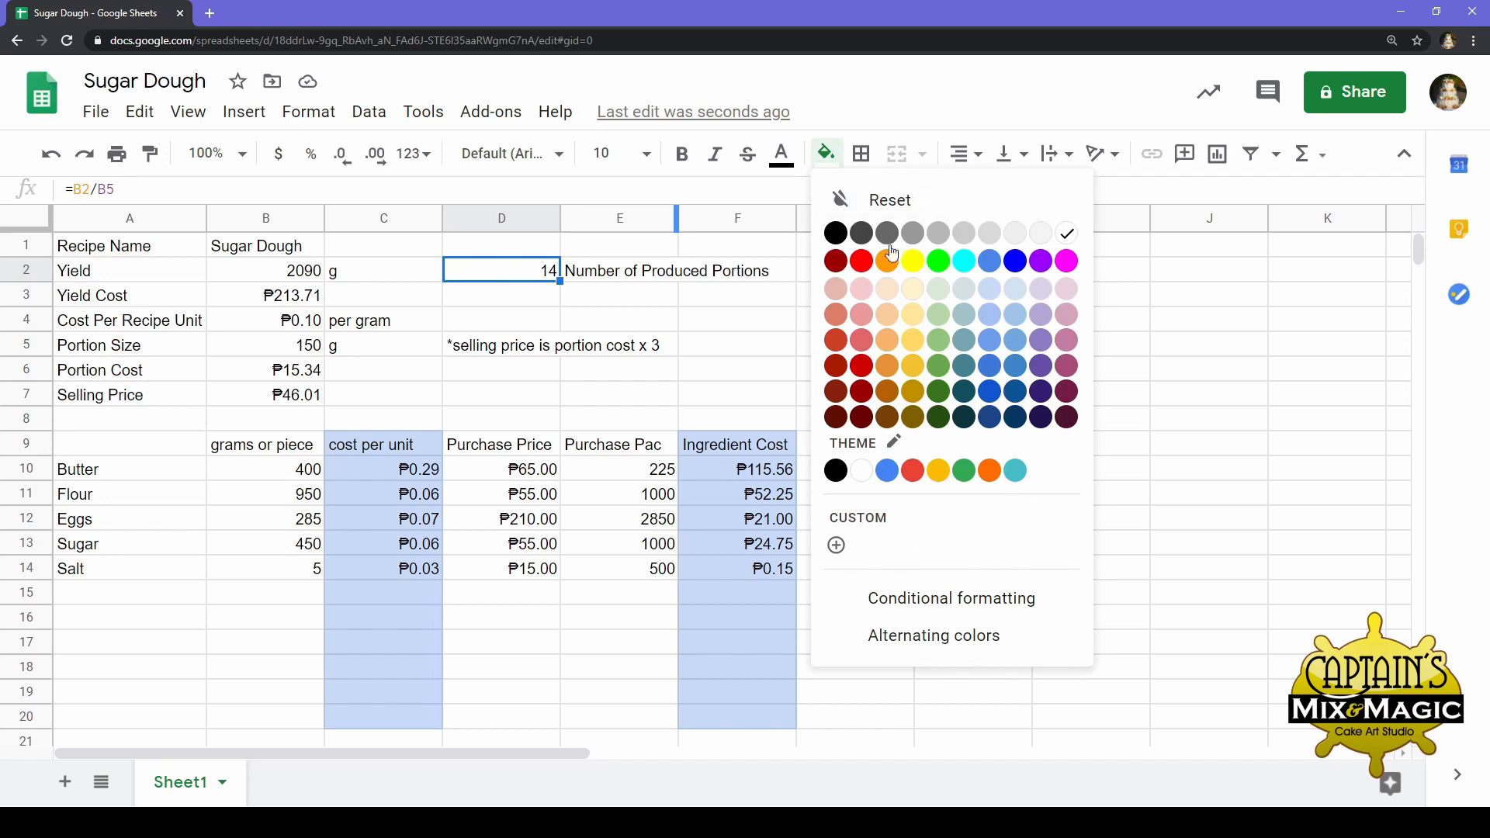
click(989, 291)
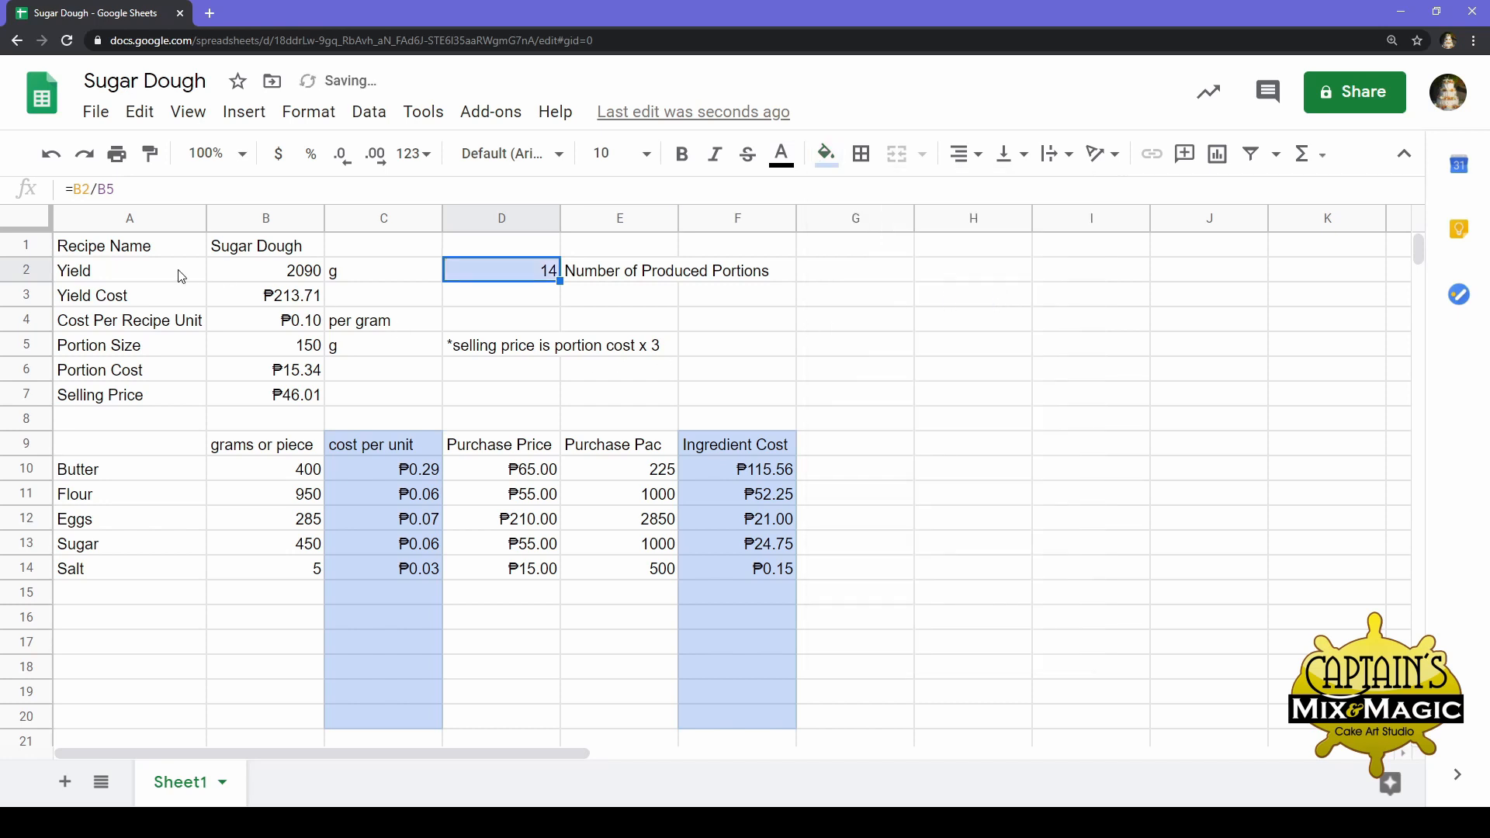
Fill the yield, yield cost and cost per recipe unit values in B2 to B4 with the light blue background
click(228, 281)
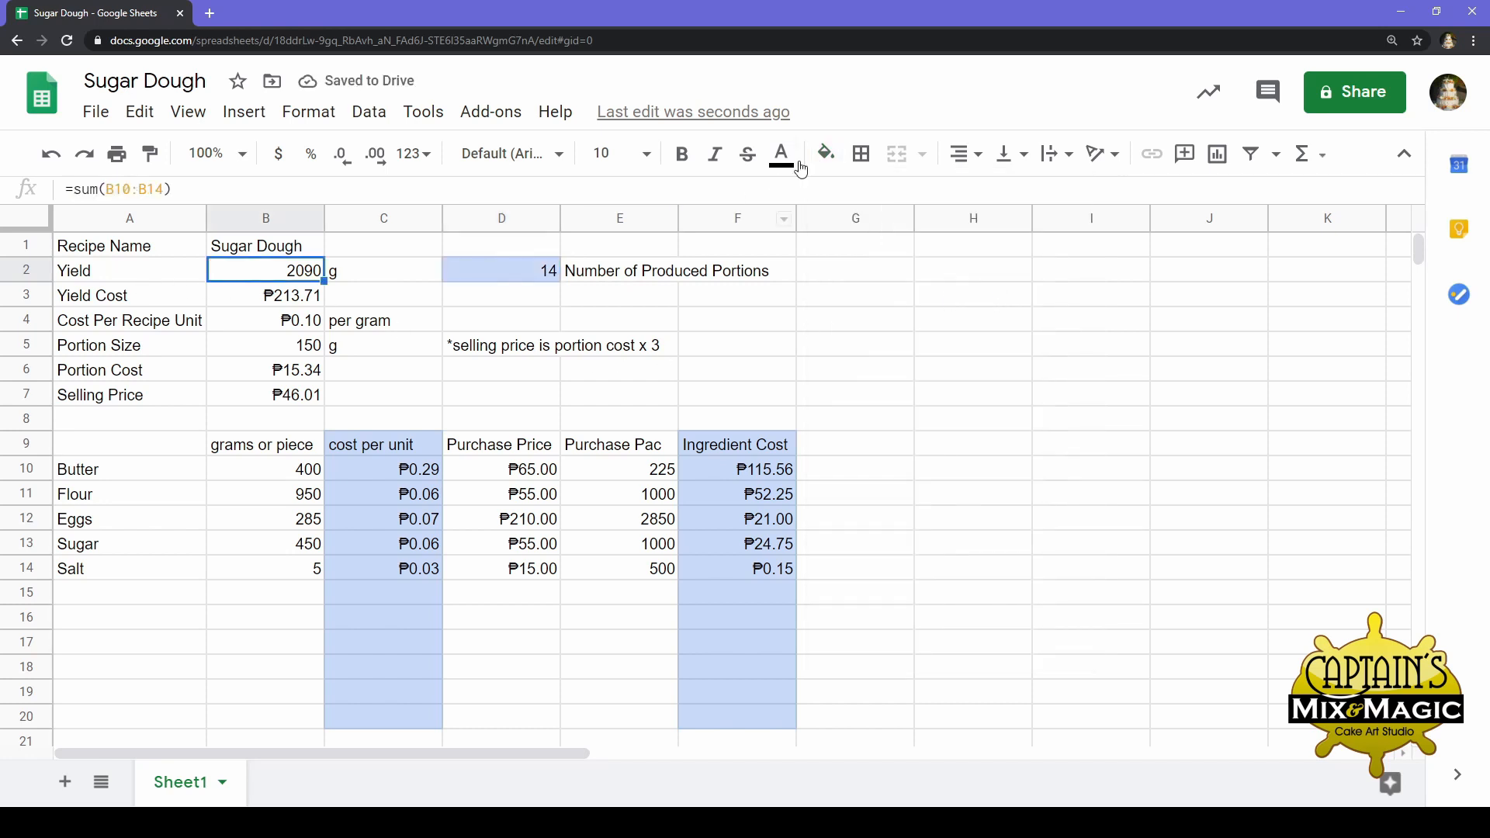
click(826, 153)
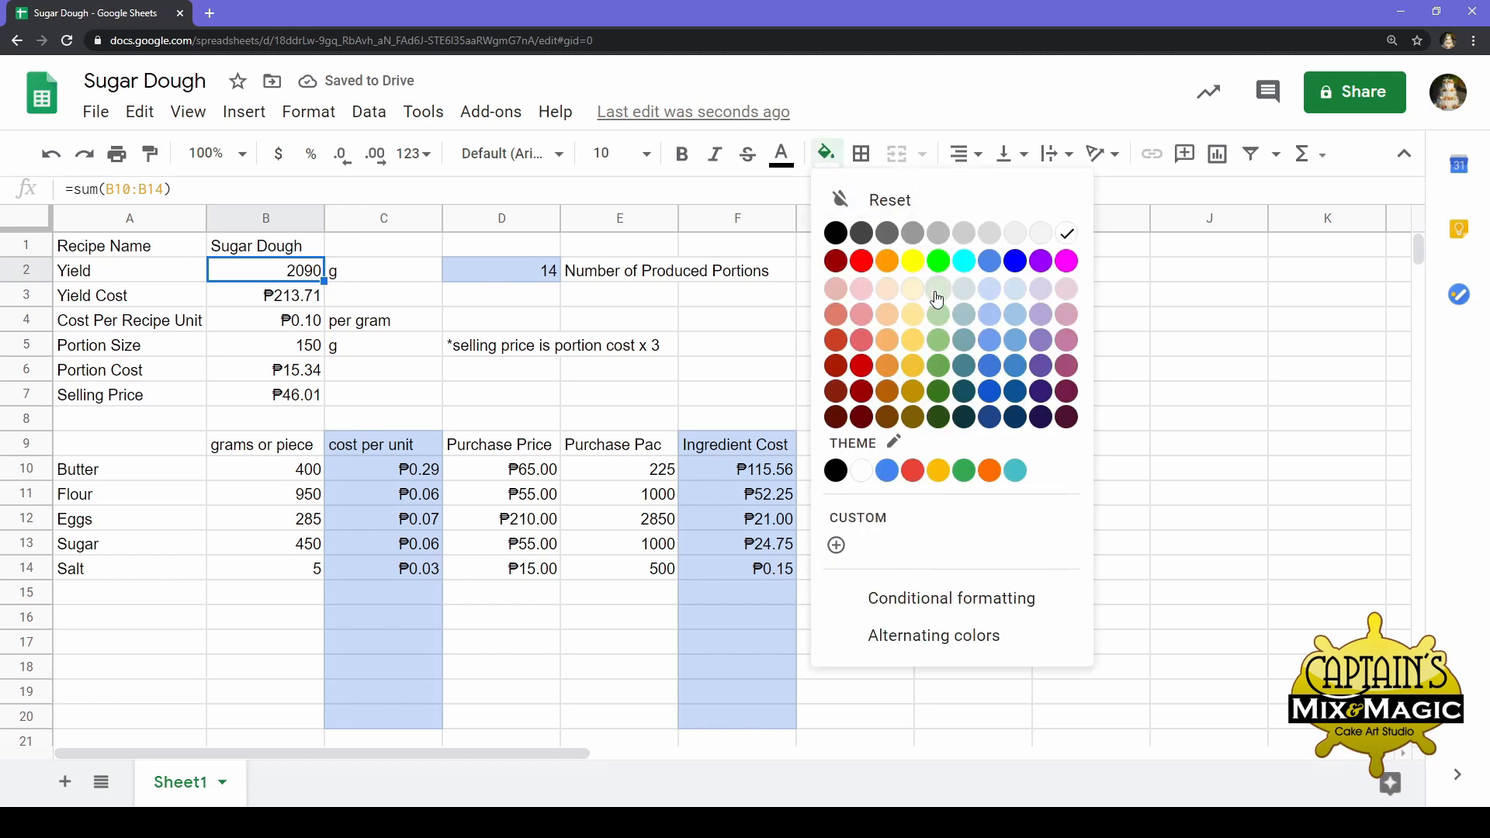
click(988, 299)
click(275, 305)
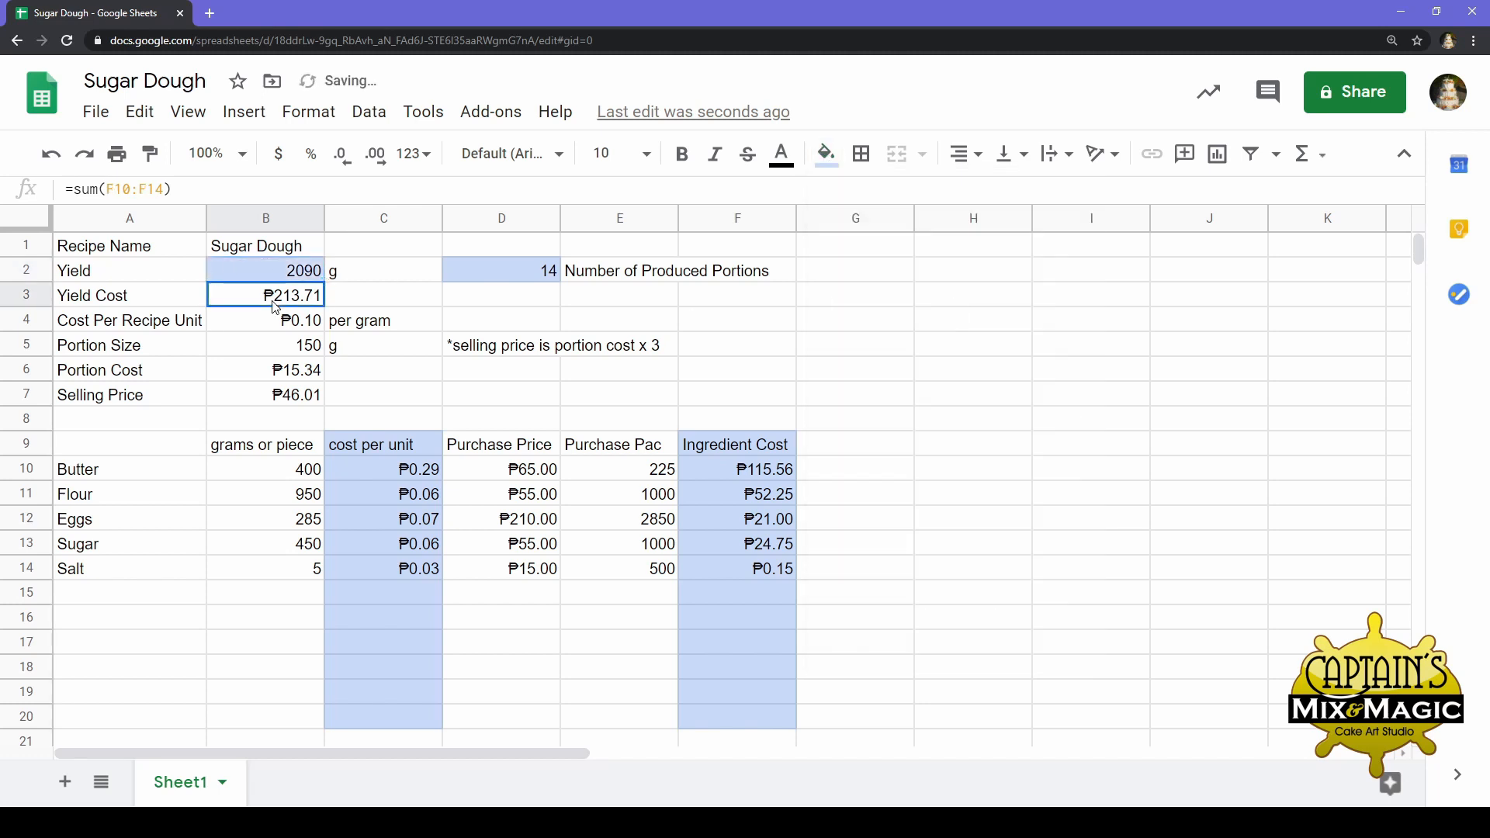
click(833, 177)
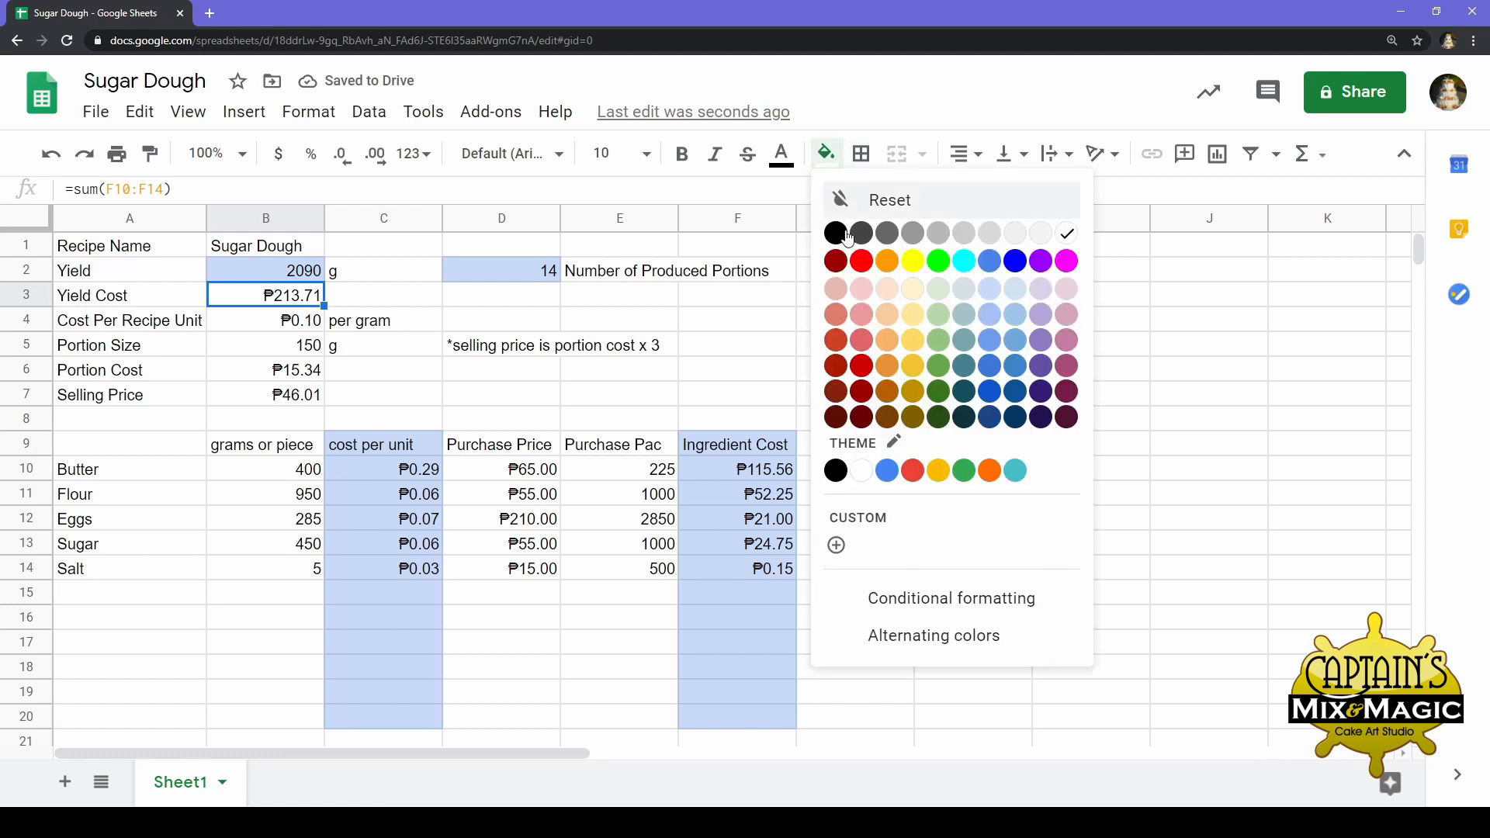
click(986, 299)
key(Down)
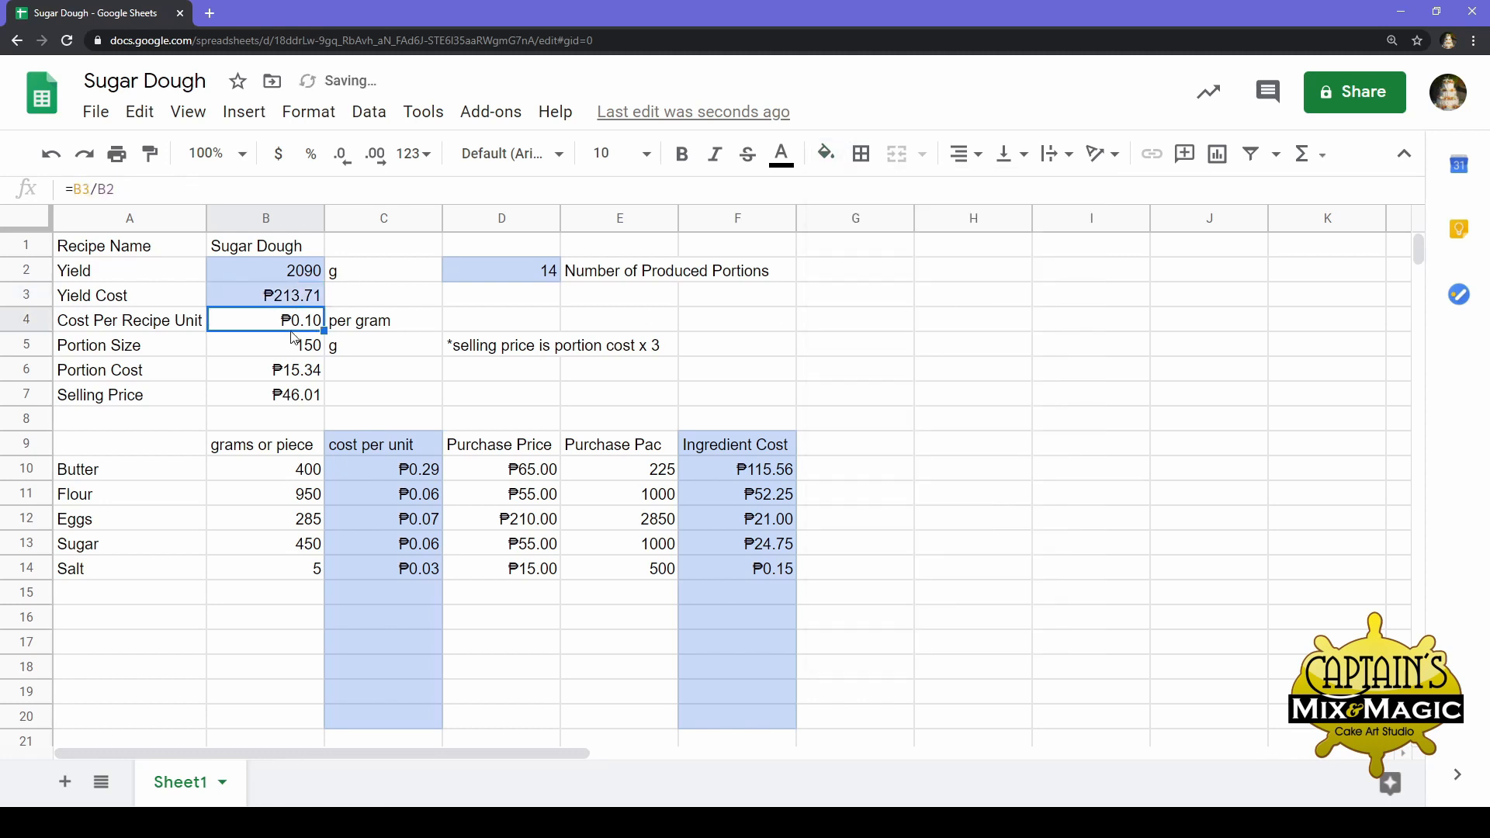
click(825, 153)
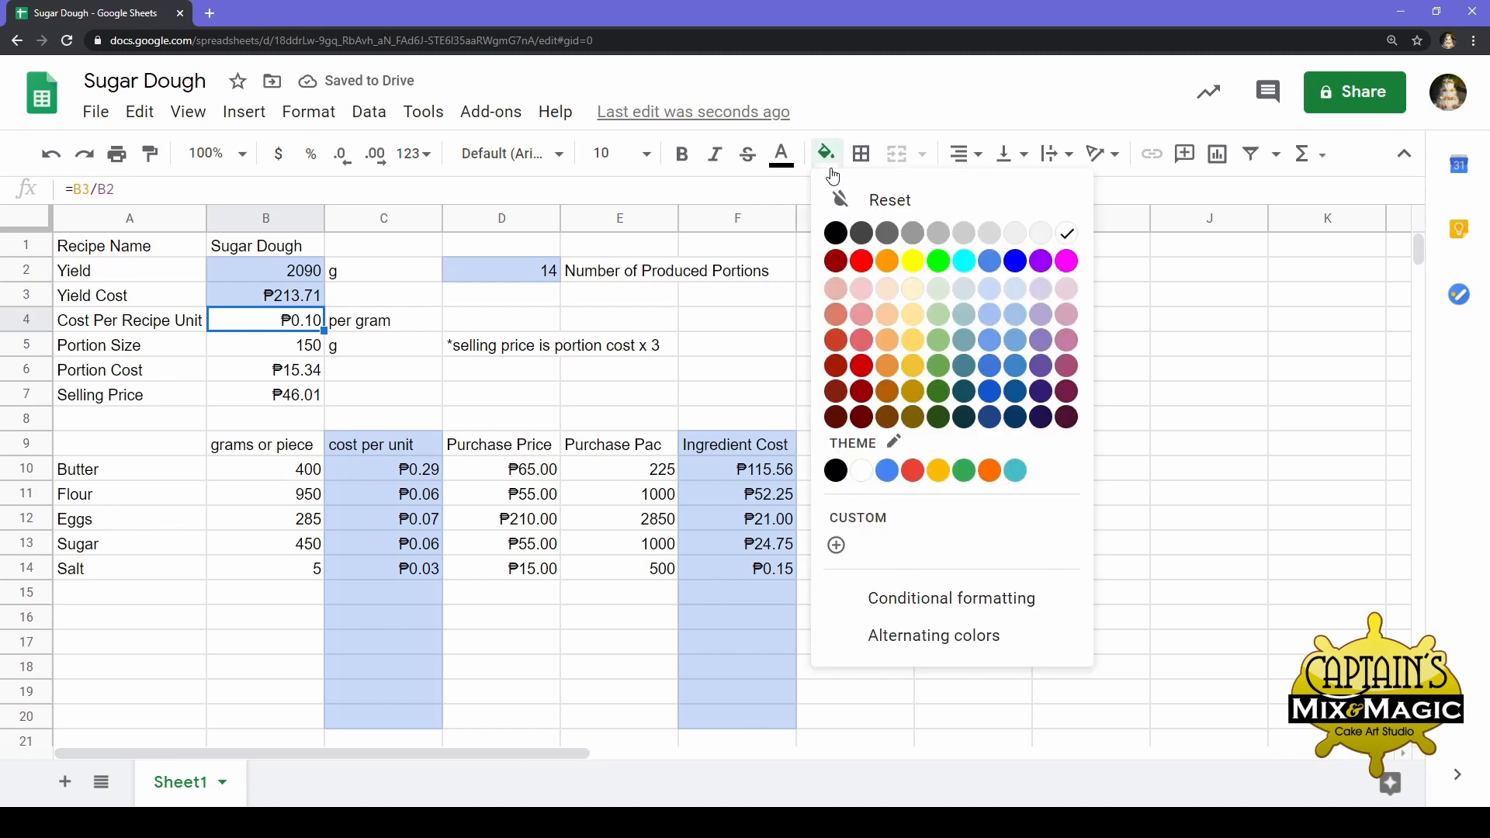
click(989, 289)
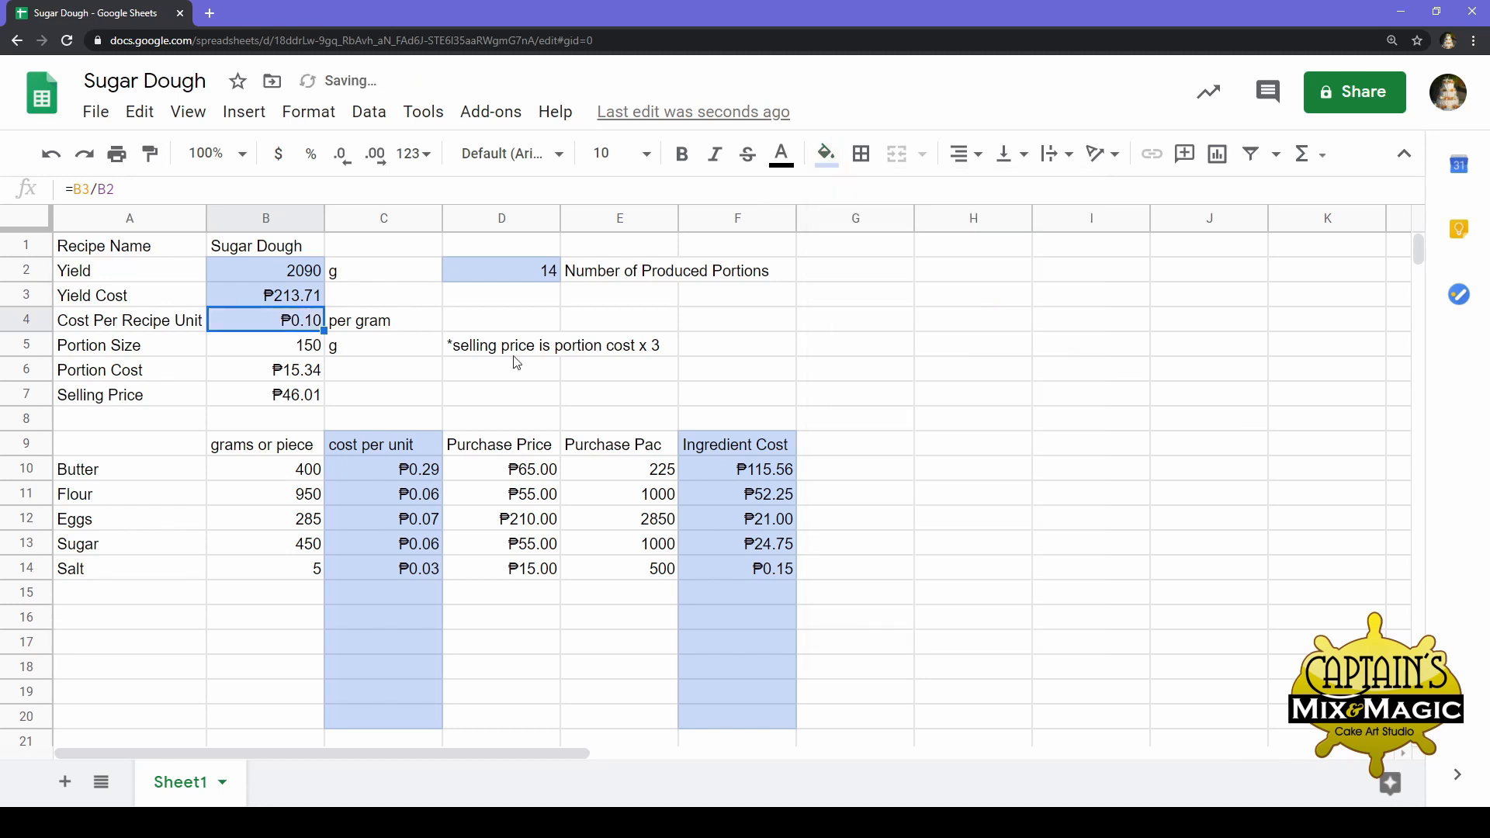
Fill the portion cost value in B6 with the light blue background, leaving out the portion size cell
click(268, 353)
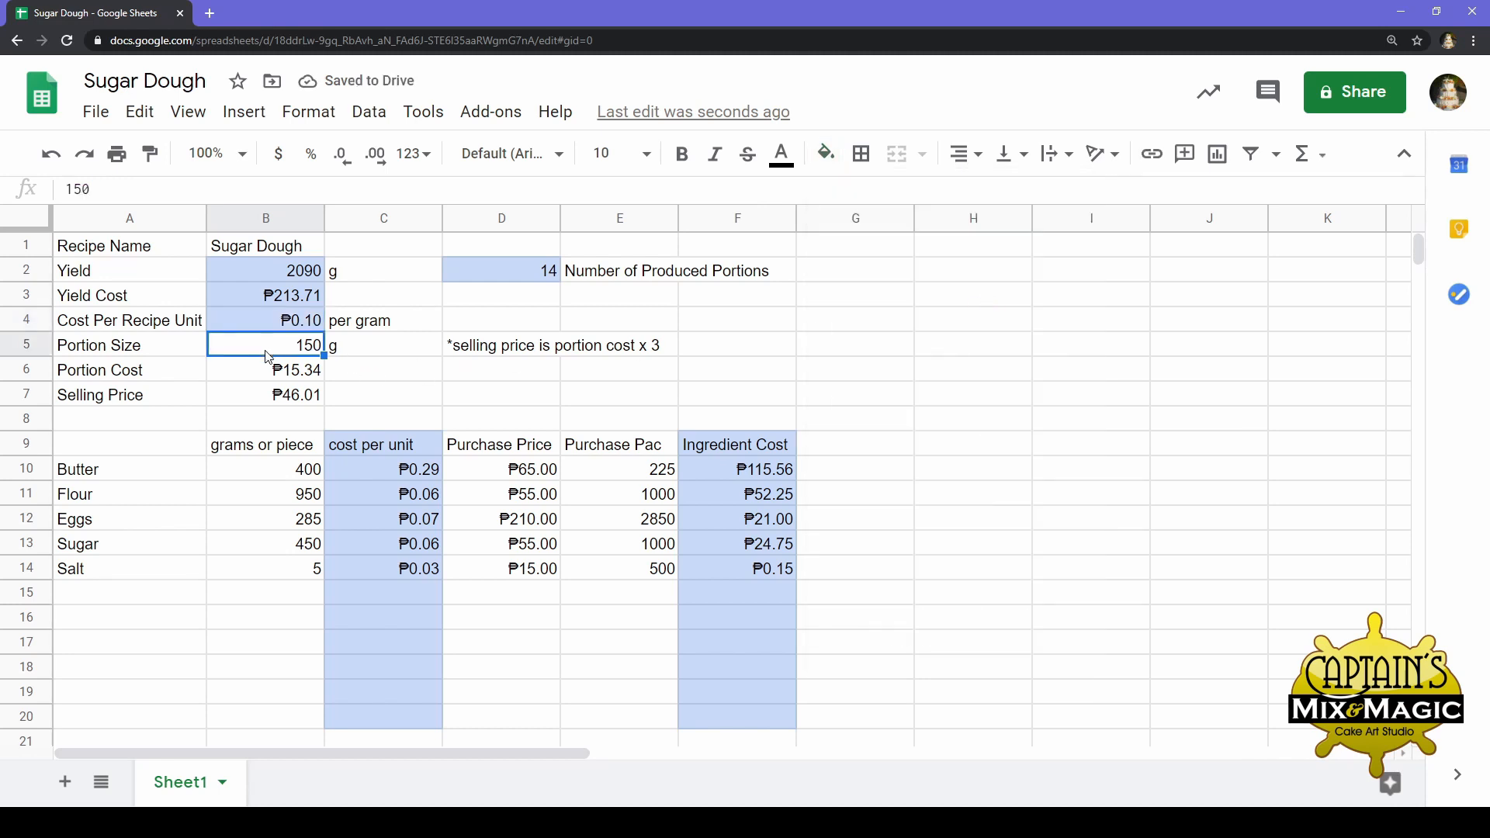
key(Down)
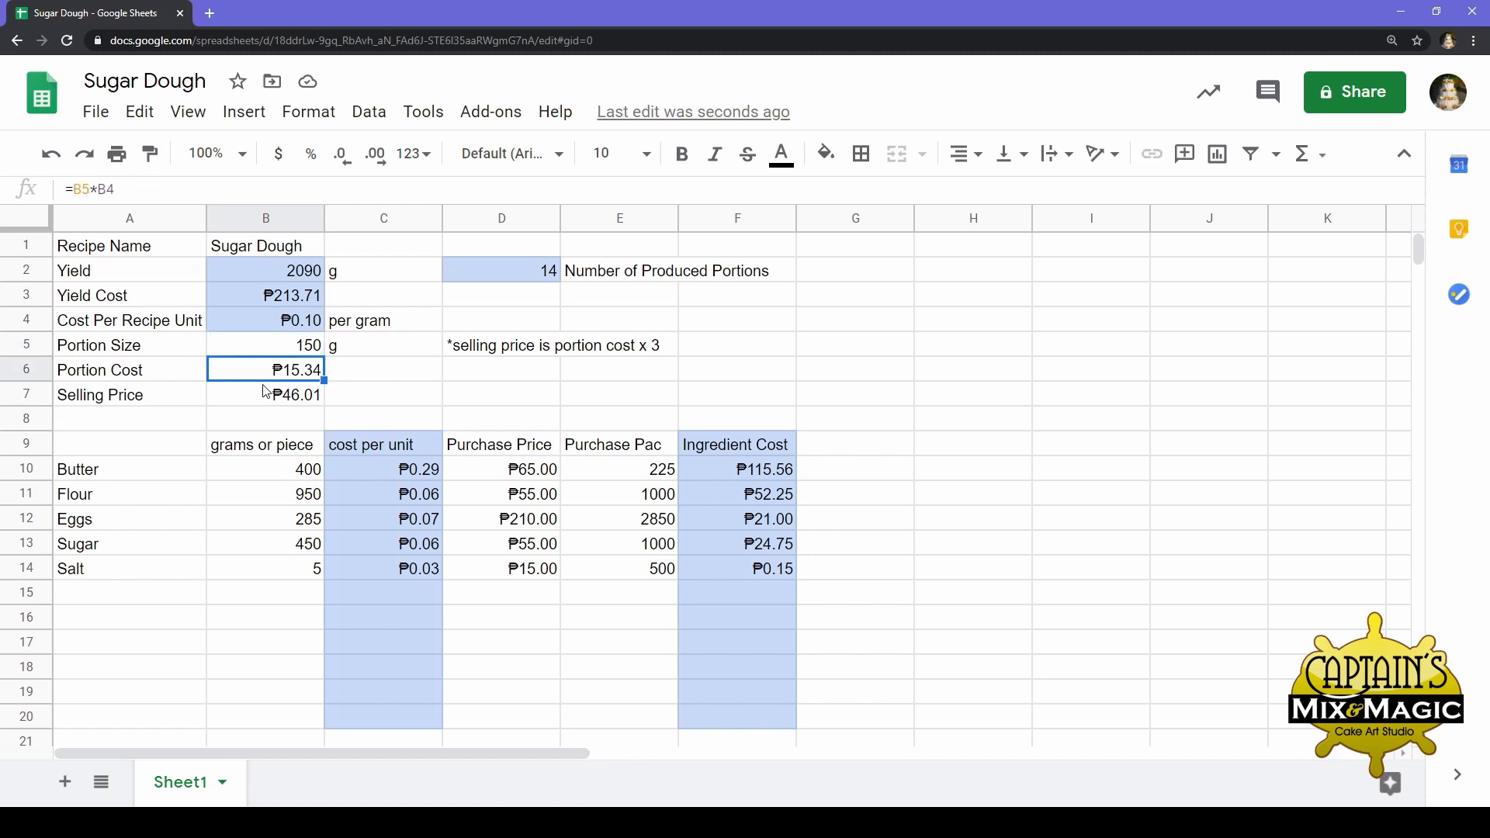
click(825, 153)
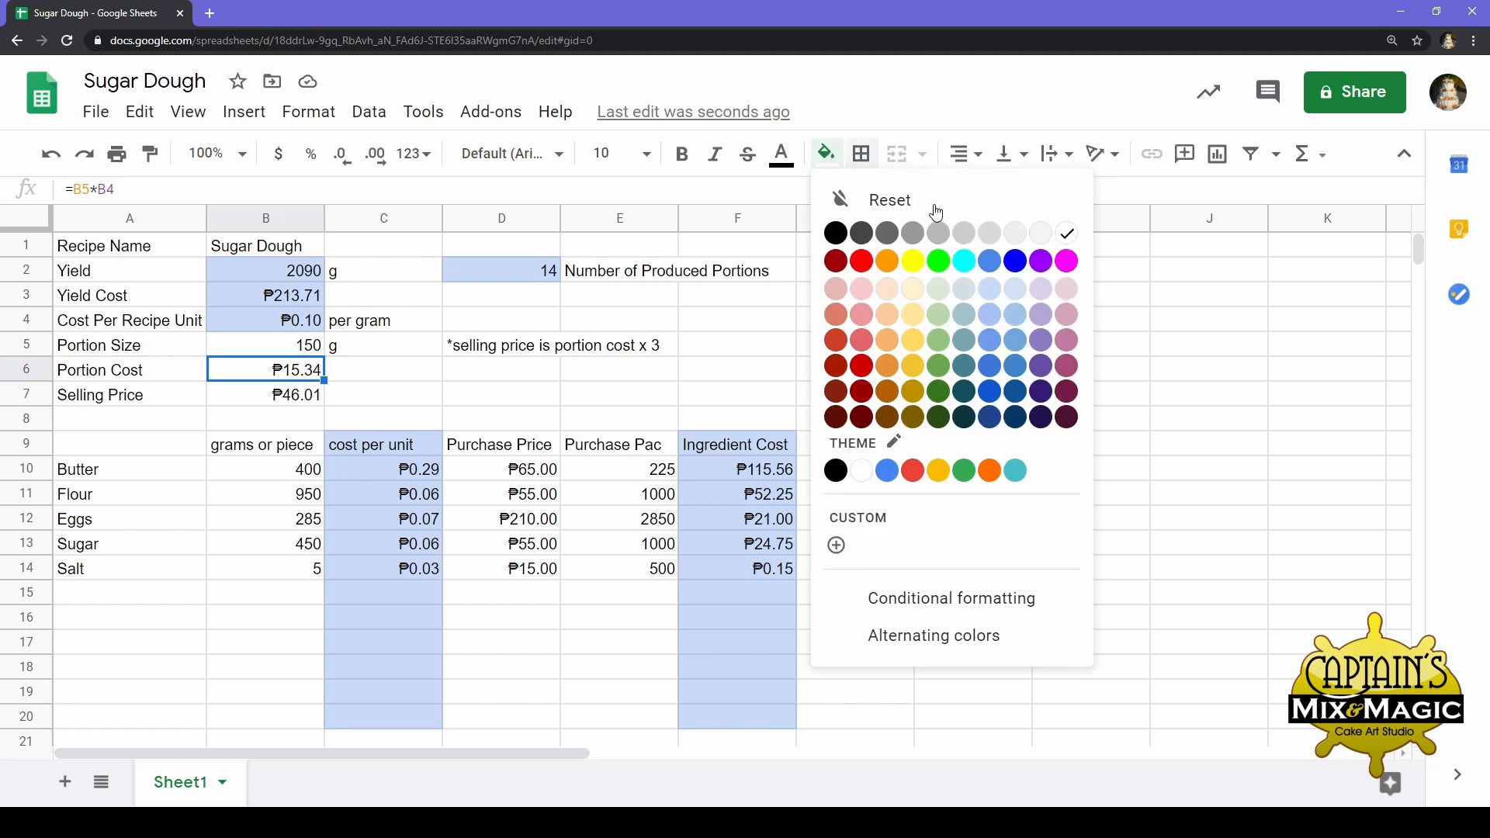
click(989, 298)
Fill the selling price value in B7 with a light green background
click(293, 396)
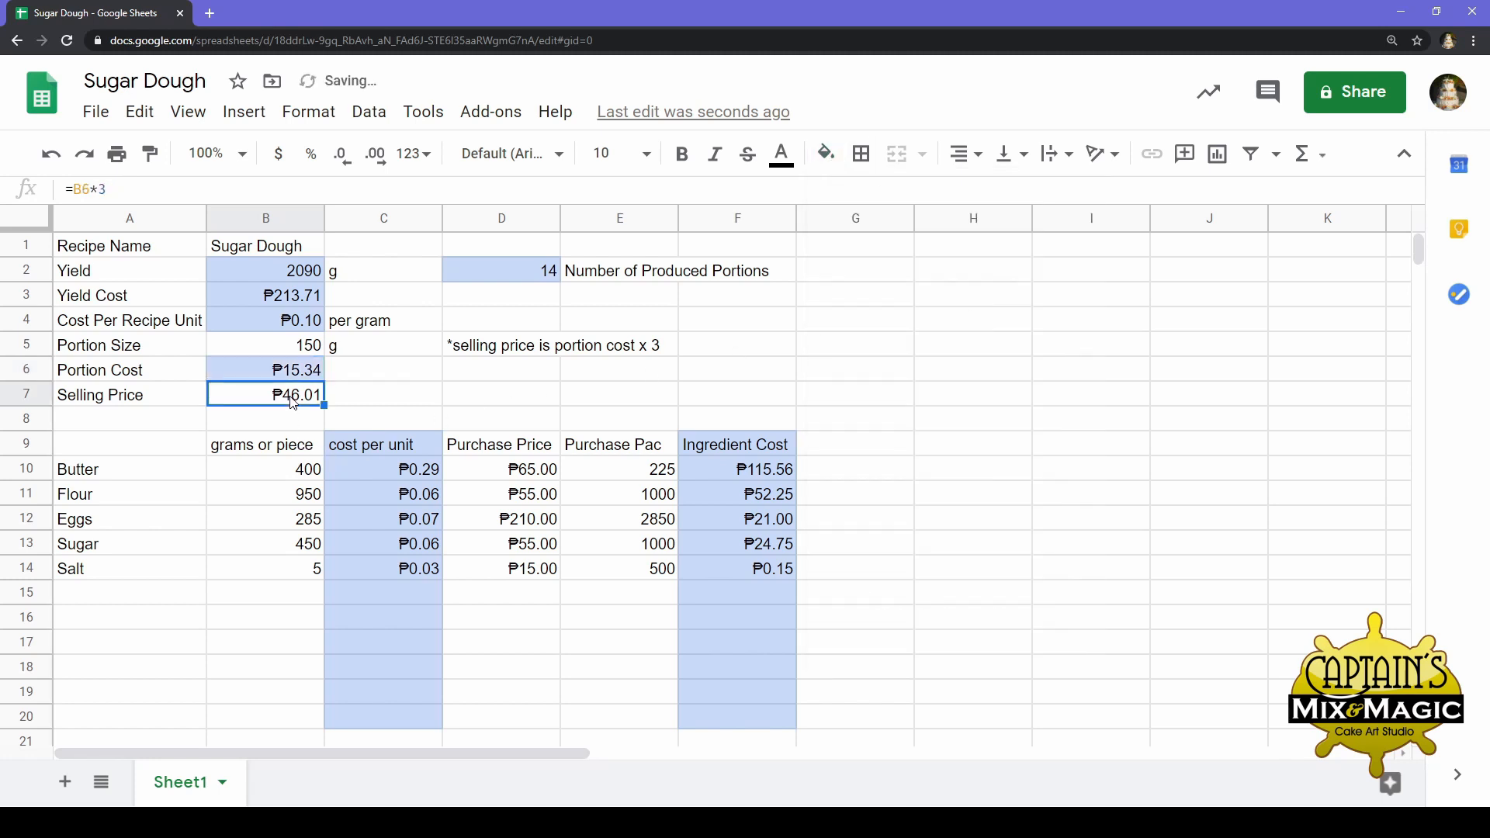
click(826, 153)
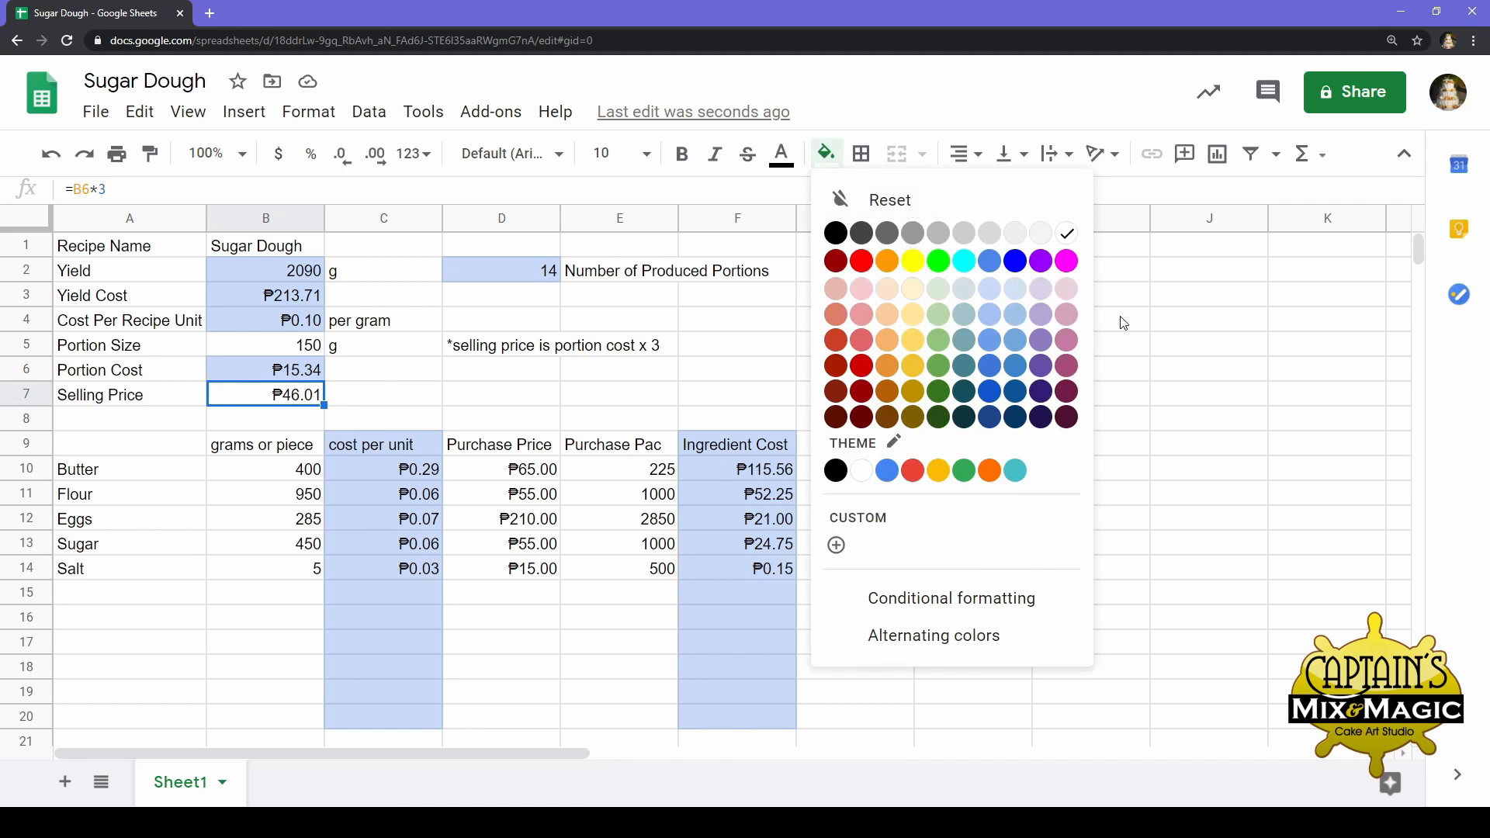
click(944, 339)
click(527, 375)
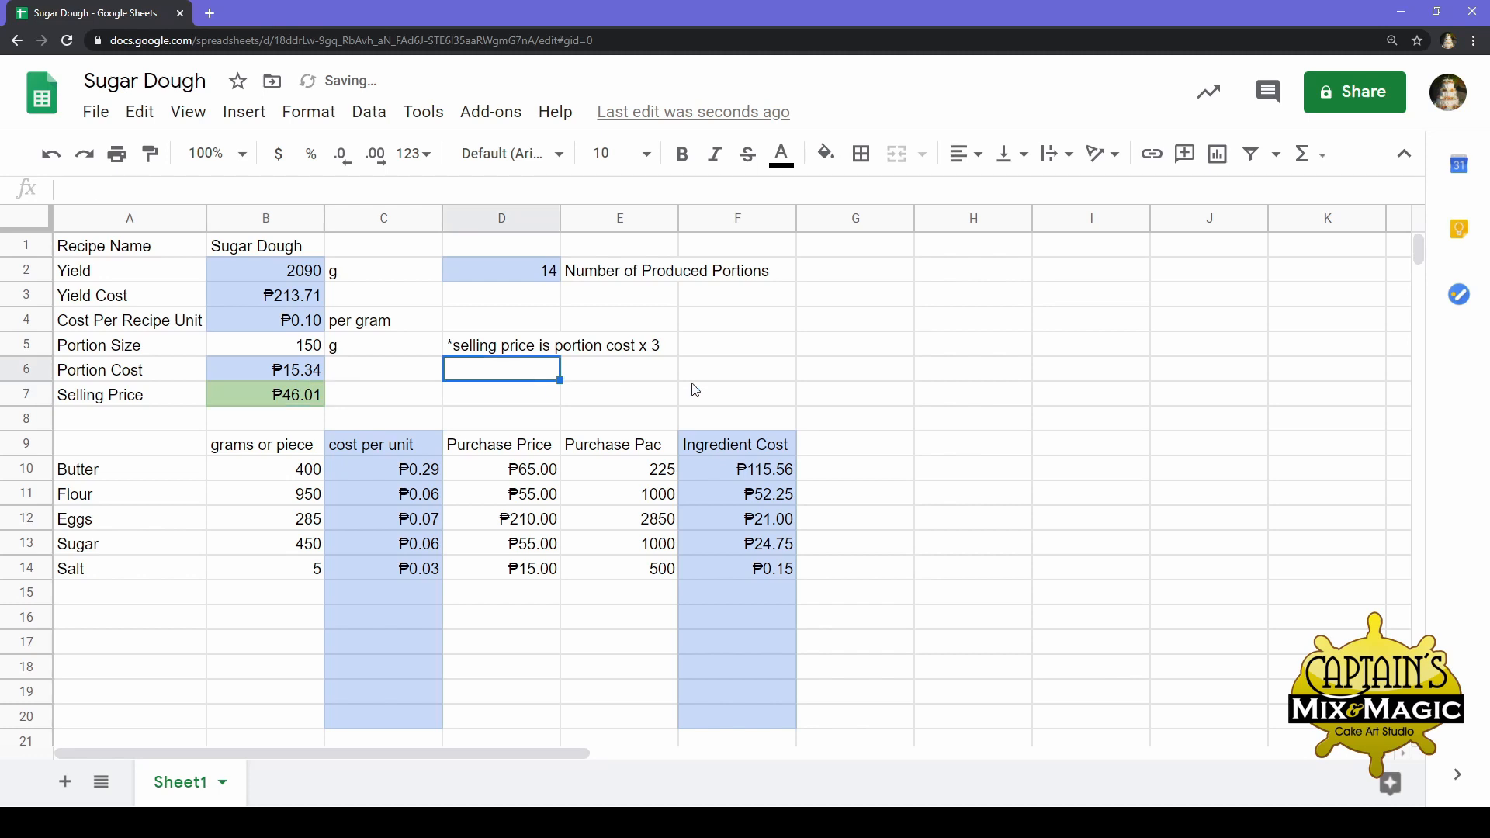
click(736, 388)
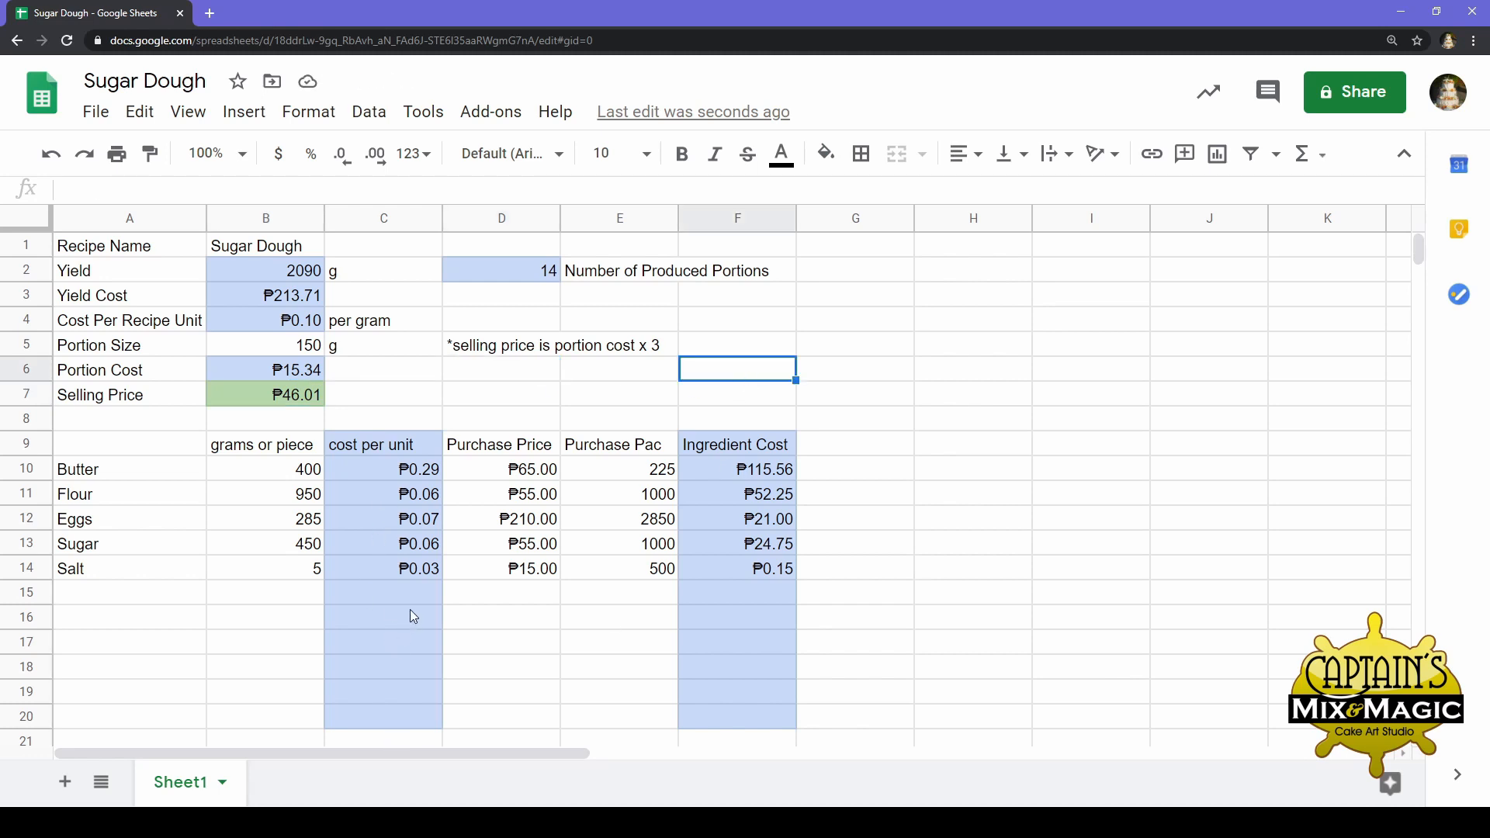
Copy the eggs' cost per unit formula from C12 into each empty cost per unit cell from C15 to C20
drag(410, 610, 396, 720)
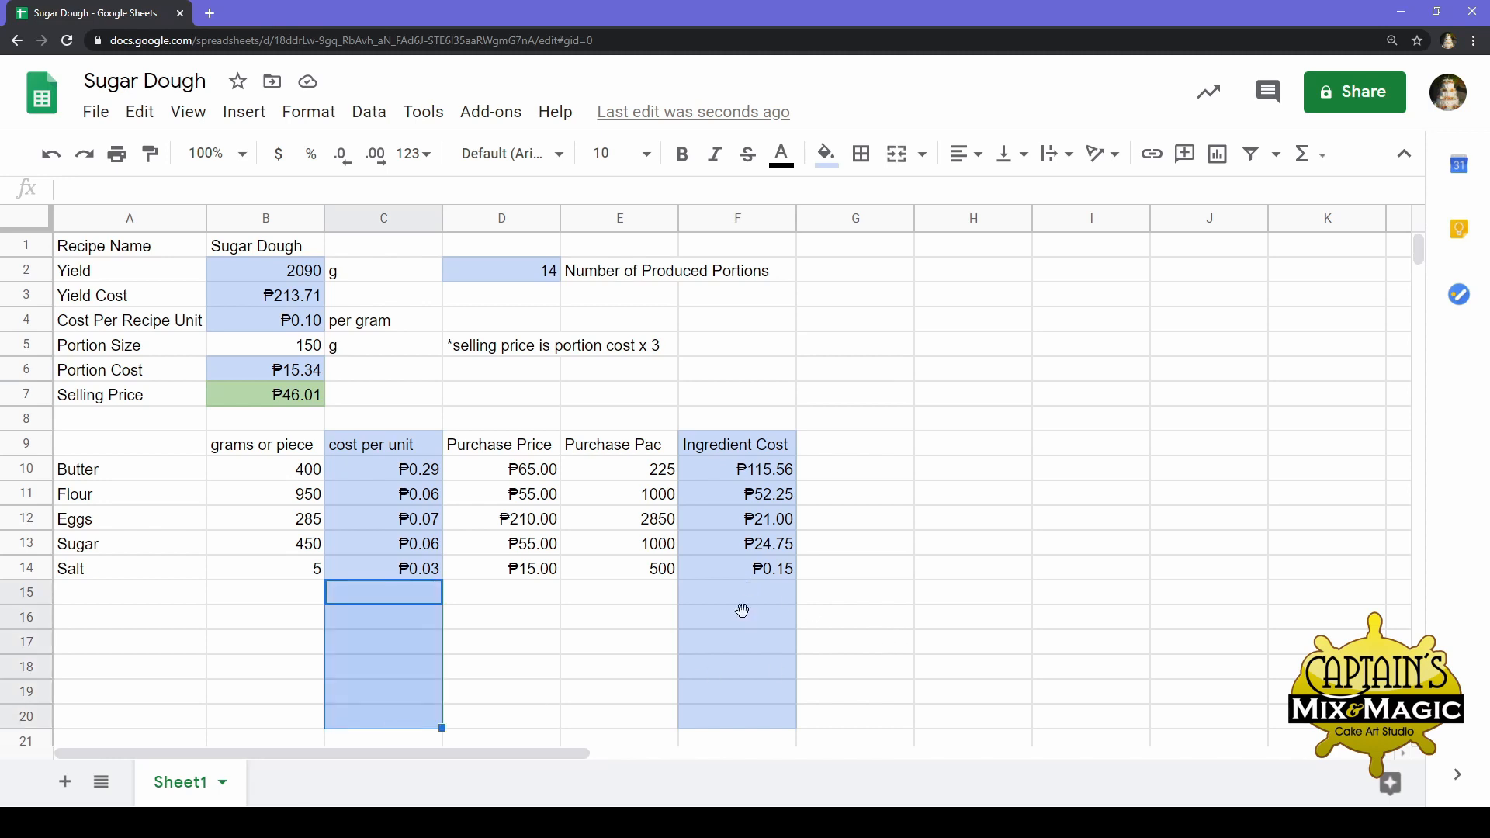
click(355, 529)
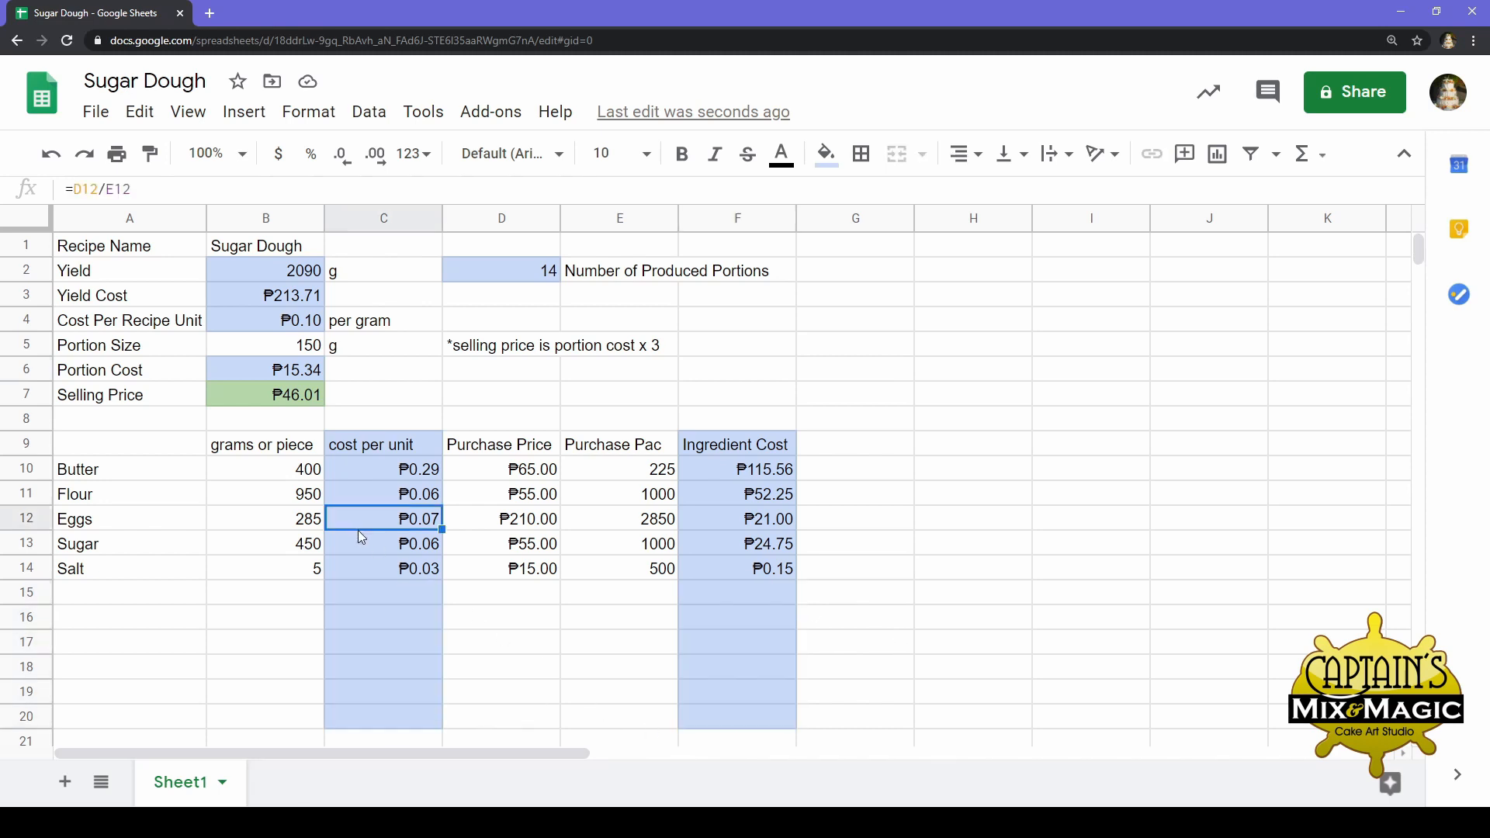
click(399, 573)
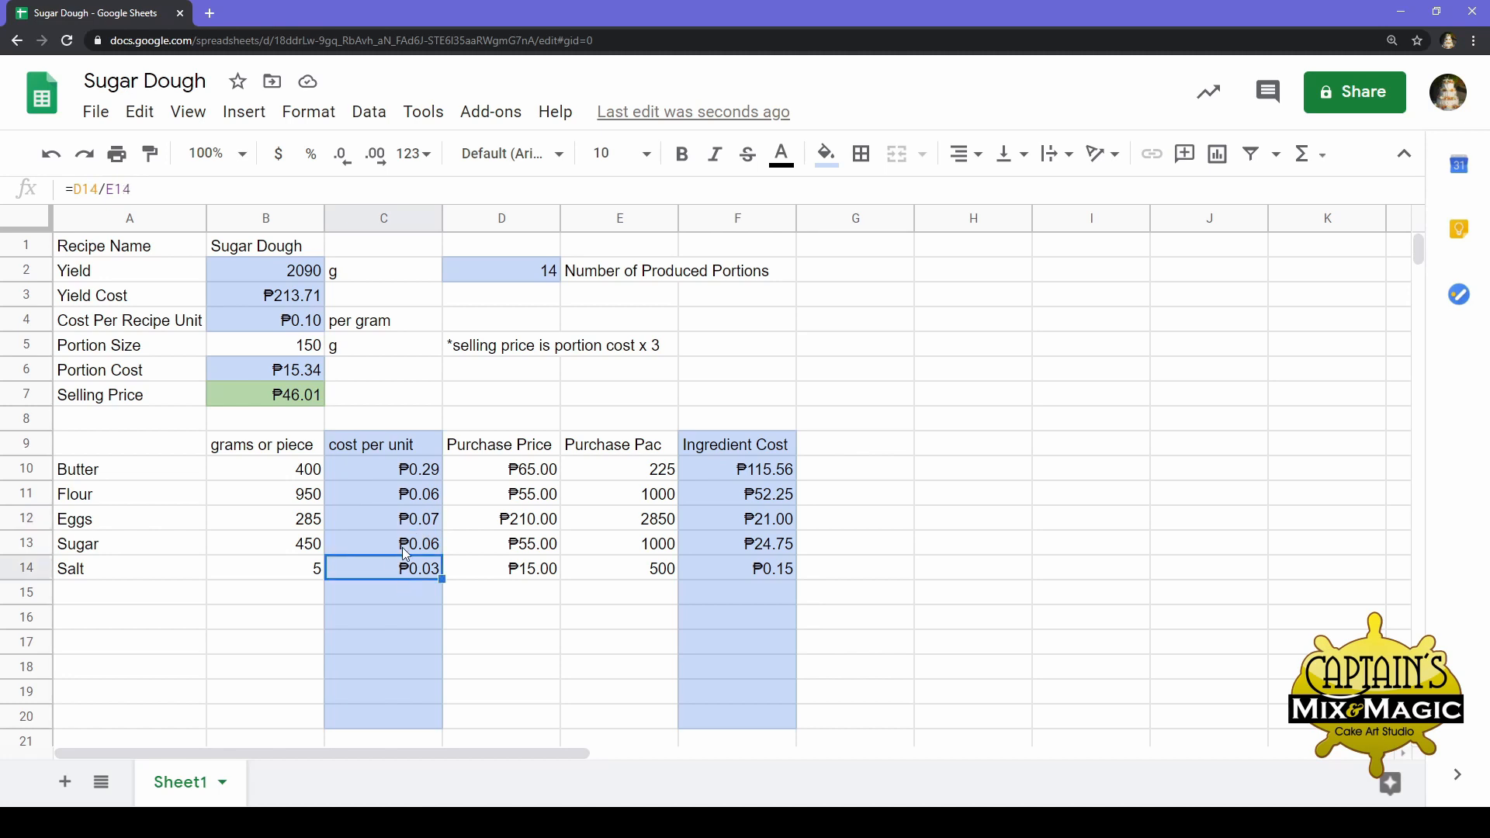
click(408, 531)
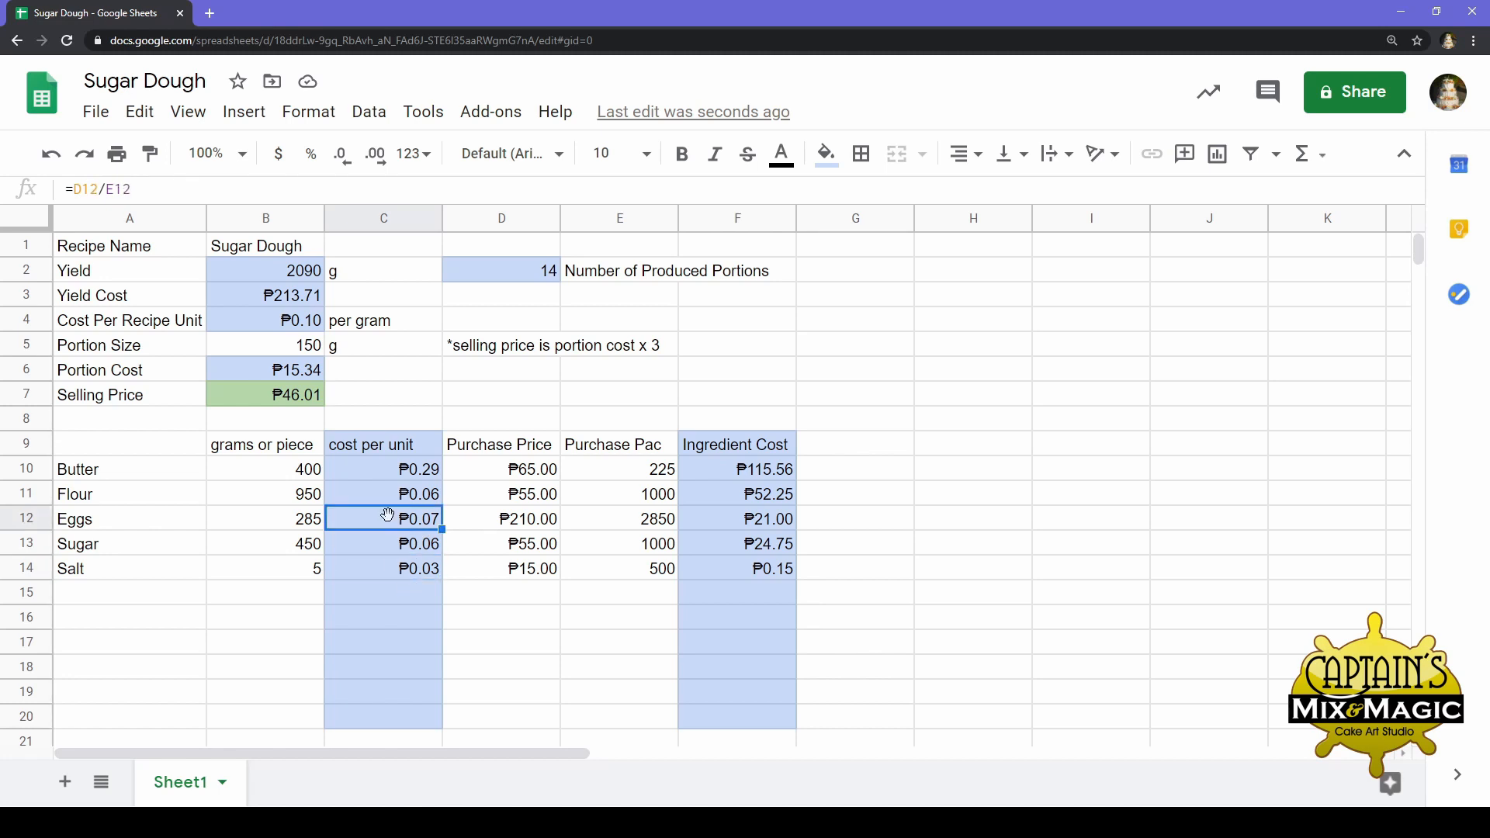
key(ctrl+c)
click(367, 605)
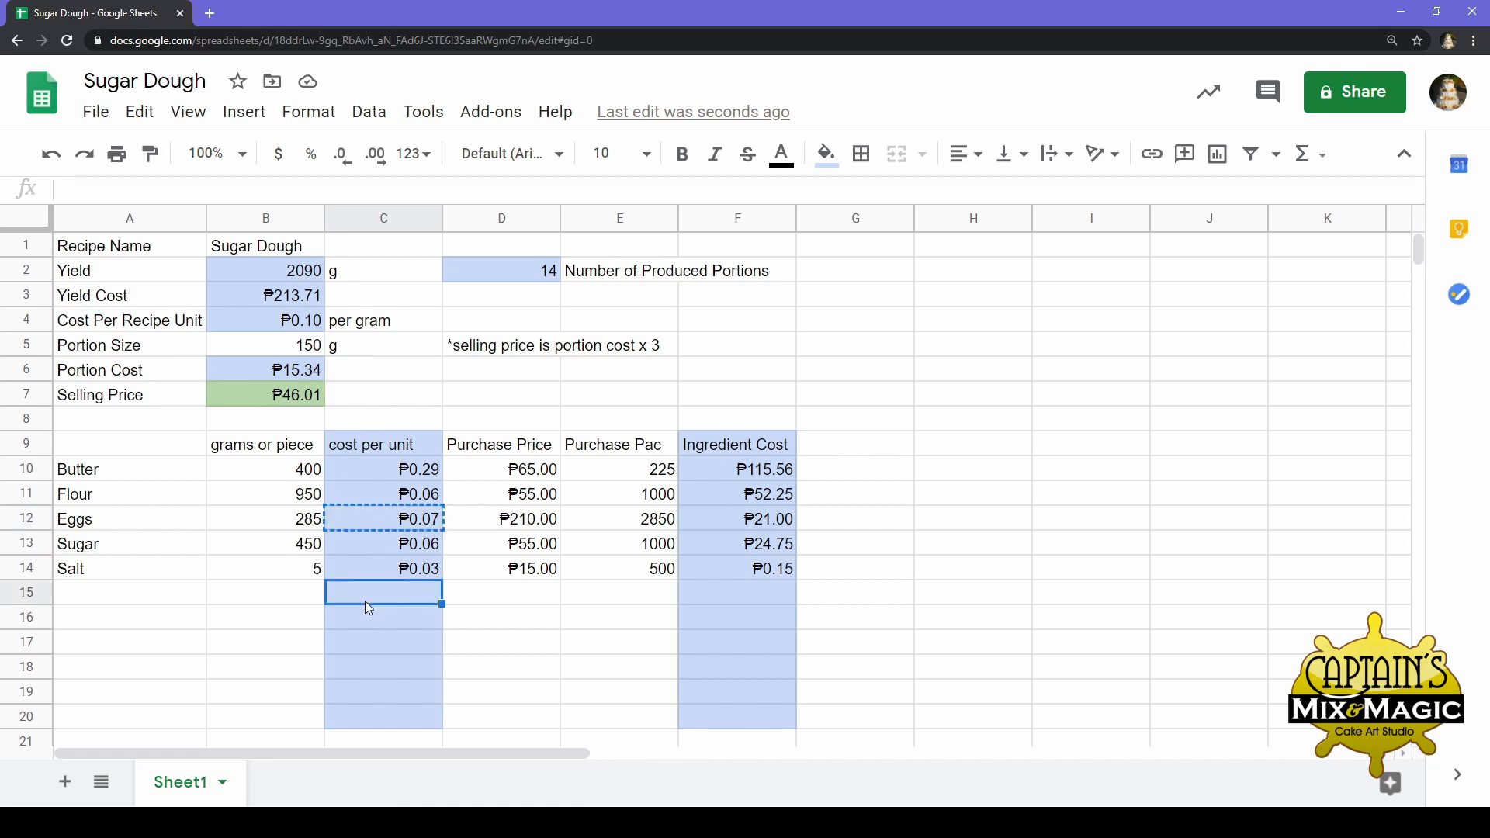
key(ctrl+v)
click(367, 621)
key(ctrl+v)
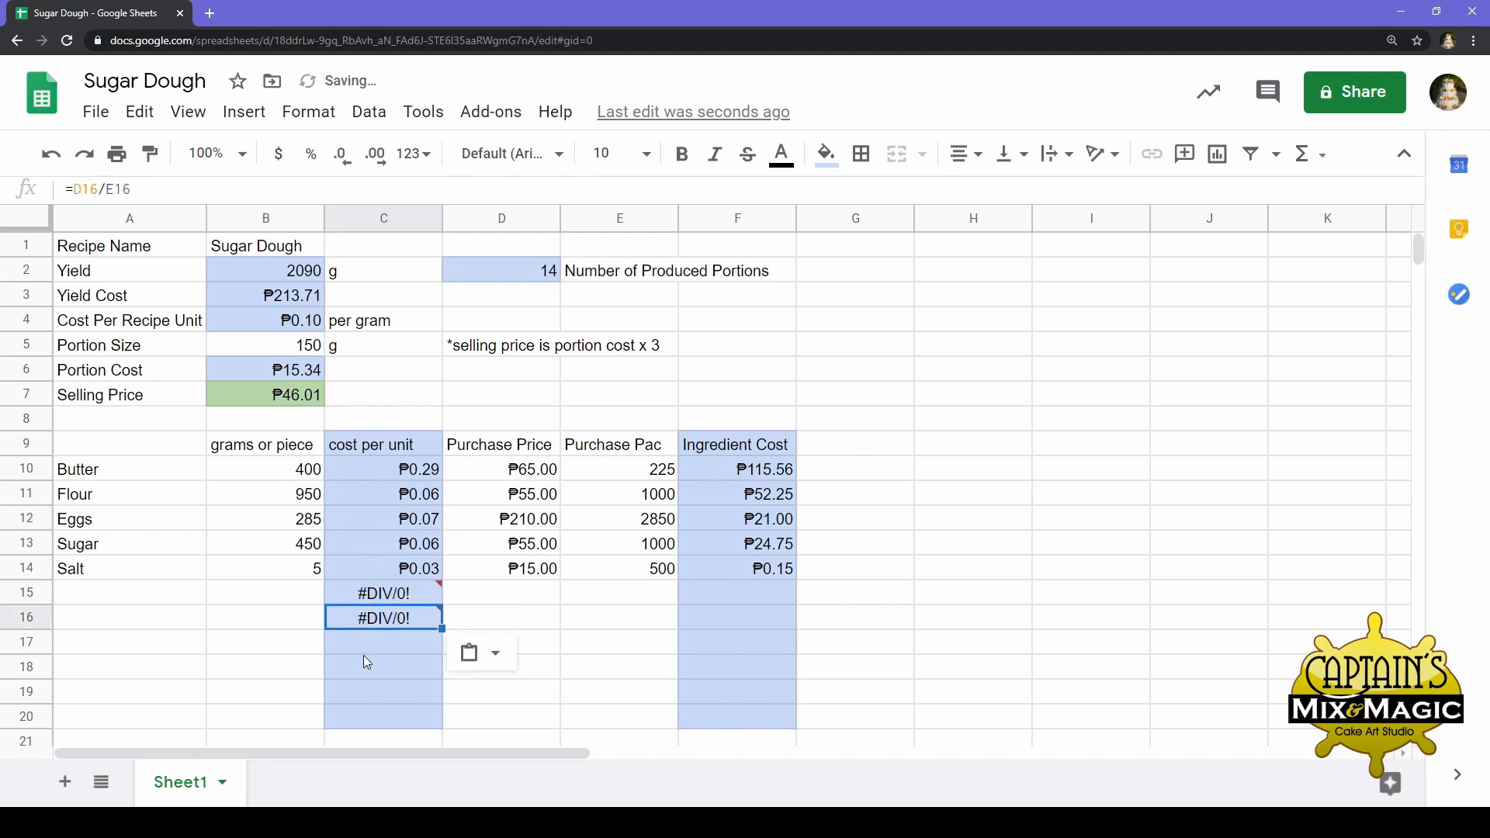
click(365, 655)
key(ctrl+v)
click(366, 672)
key(ctrl+v)
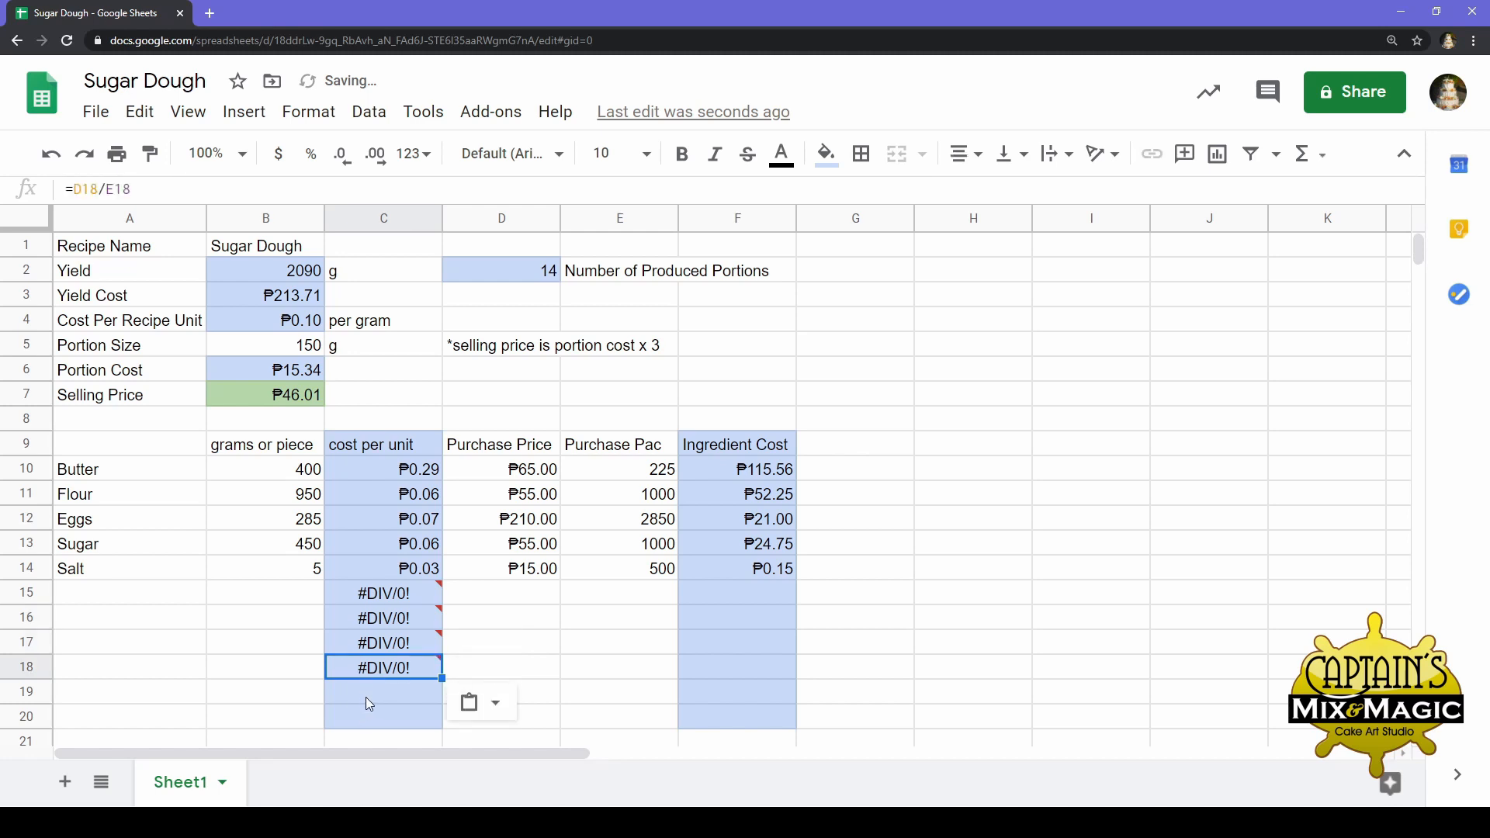
click(367, 699)
key(ctrl+v)
click(362, 721)
key(ctrl+v)
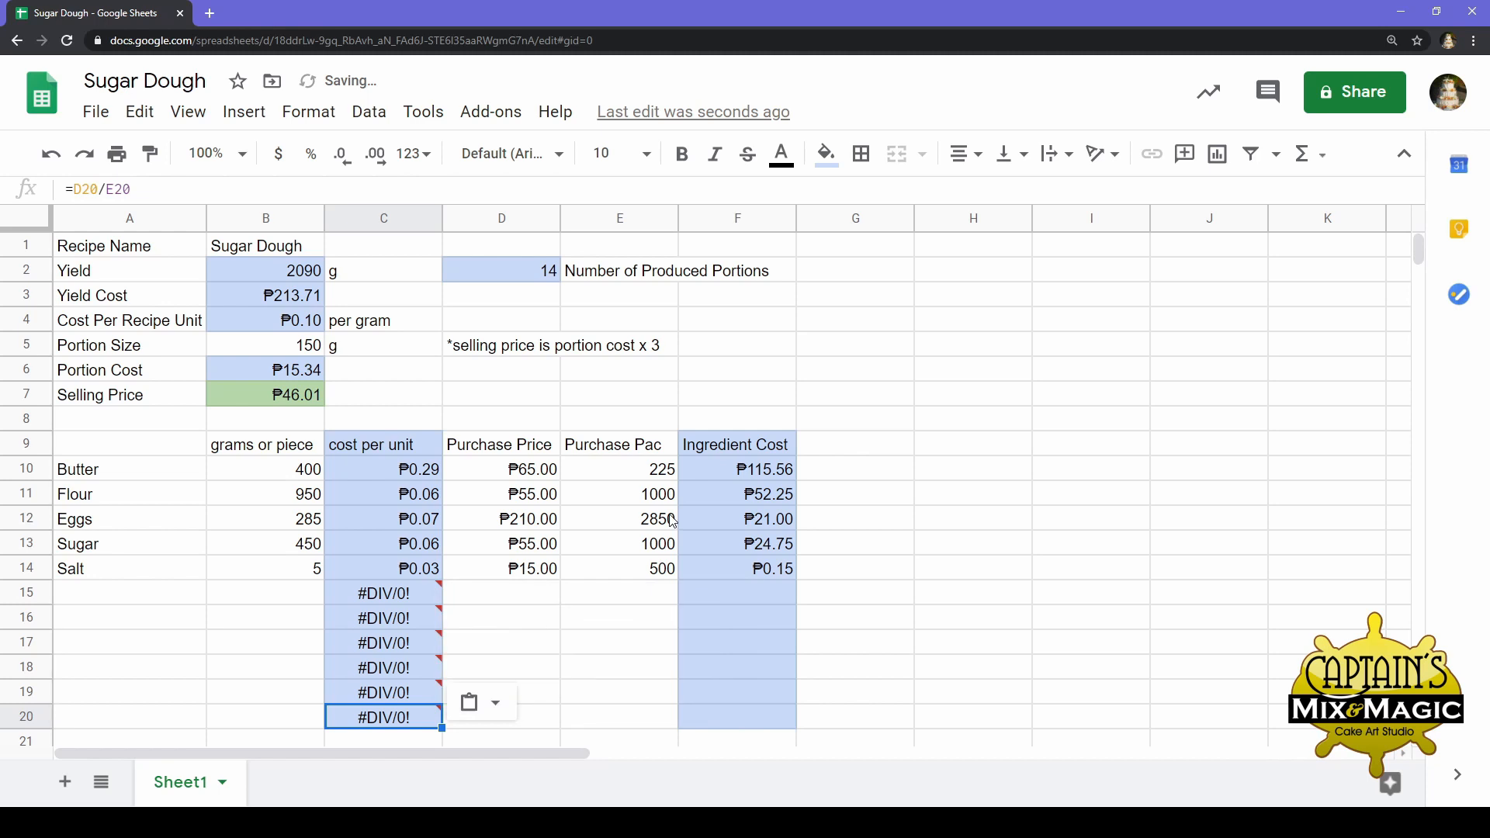
Check the cell references of the cost per unit formula in C20 and the empty ingredient rows beside it
key(F2)
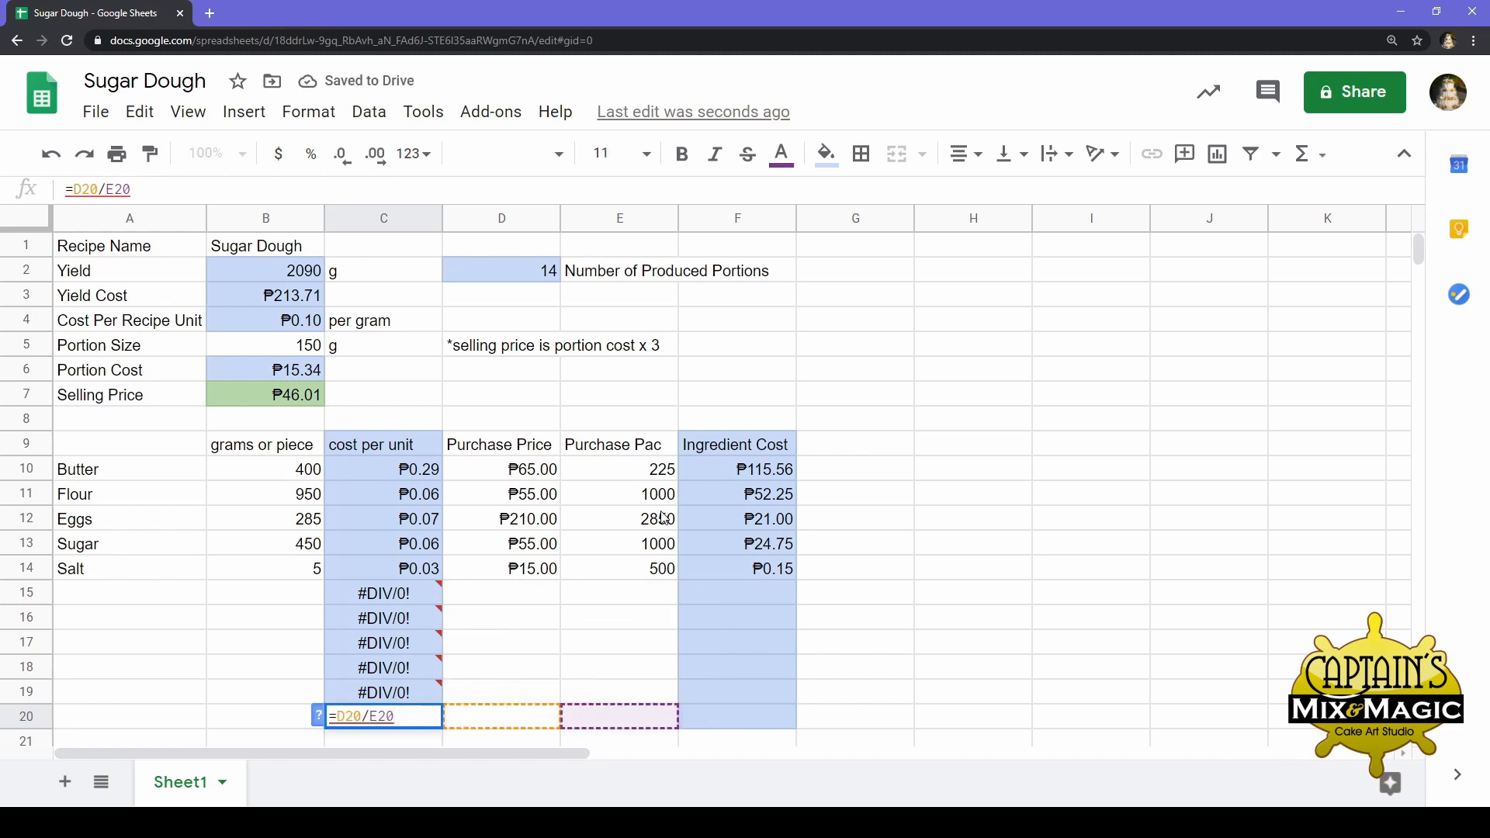
key(Return)
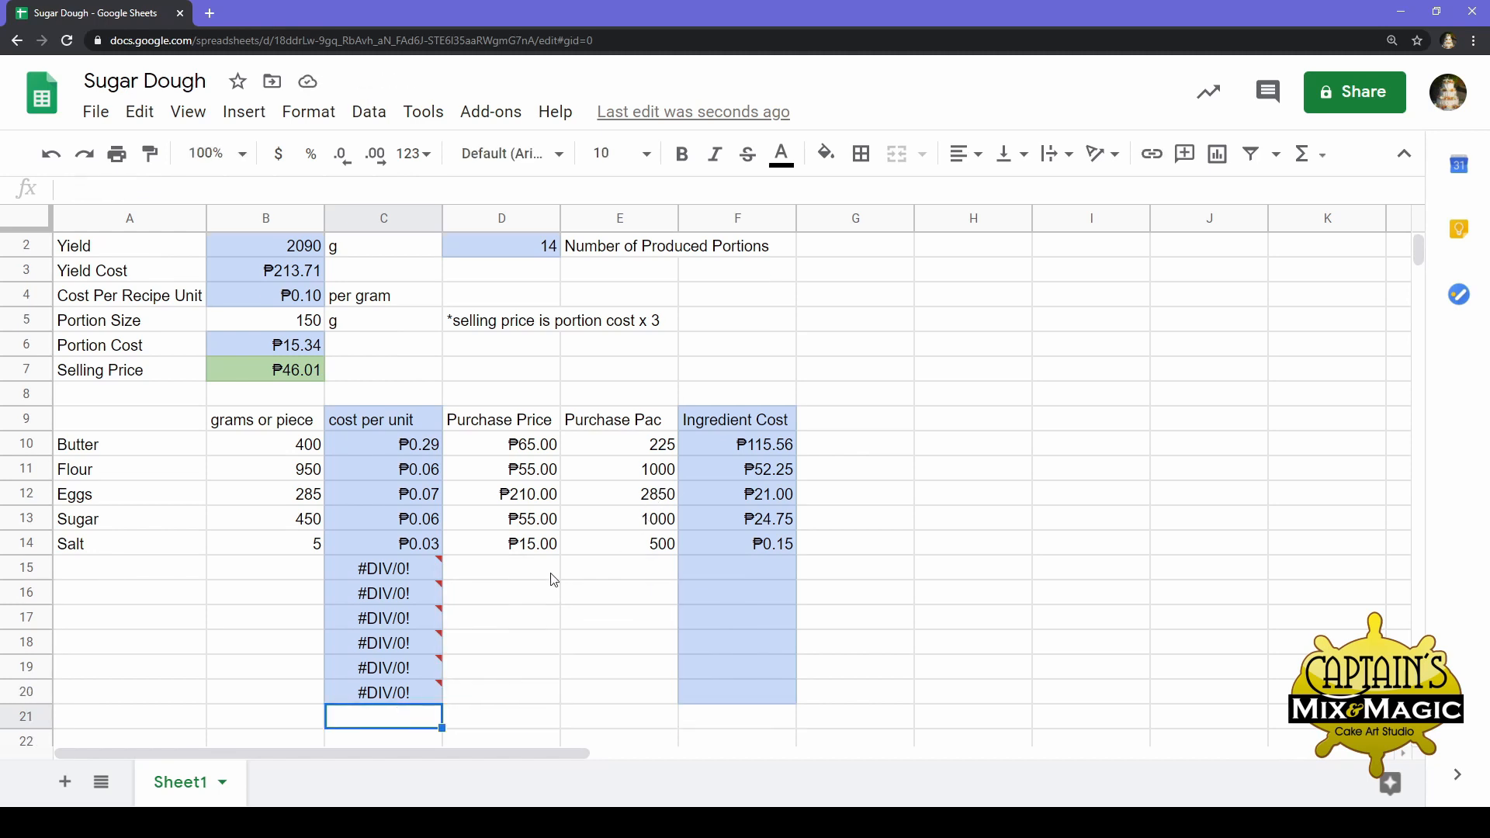
click(133, 577)
click(582, 651)
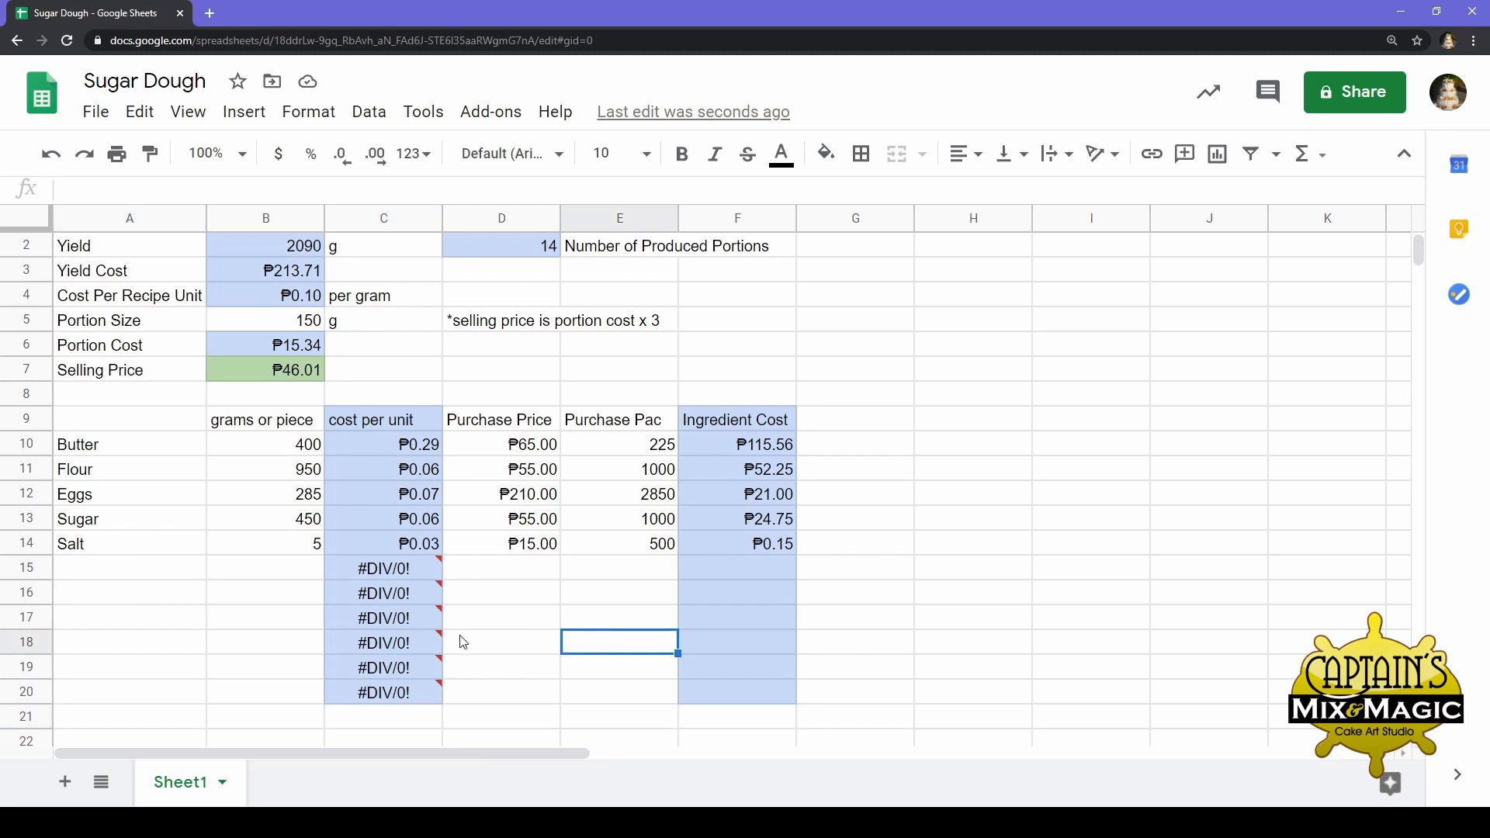
Copy the sugar's ingredient cost formula from F13 into each empty ingredient cost cell from F15 to F20
click(170, 624)
click(699, 583)
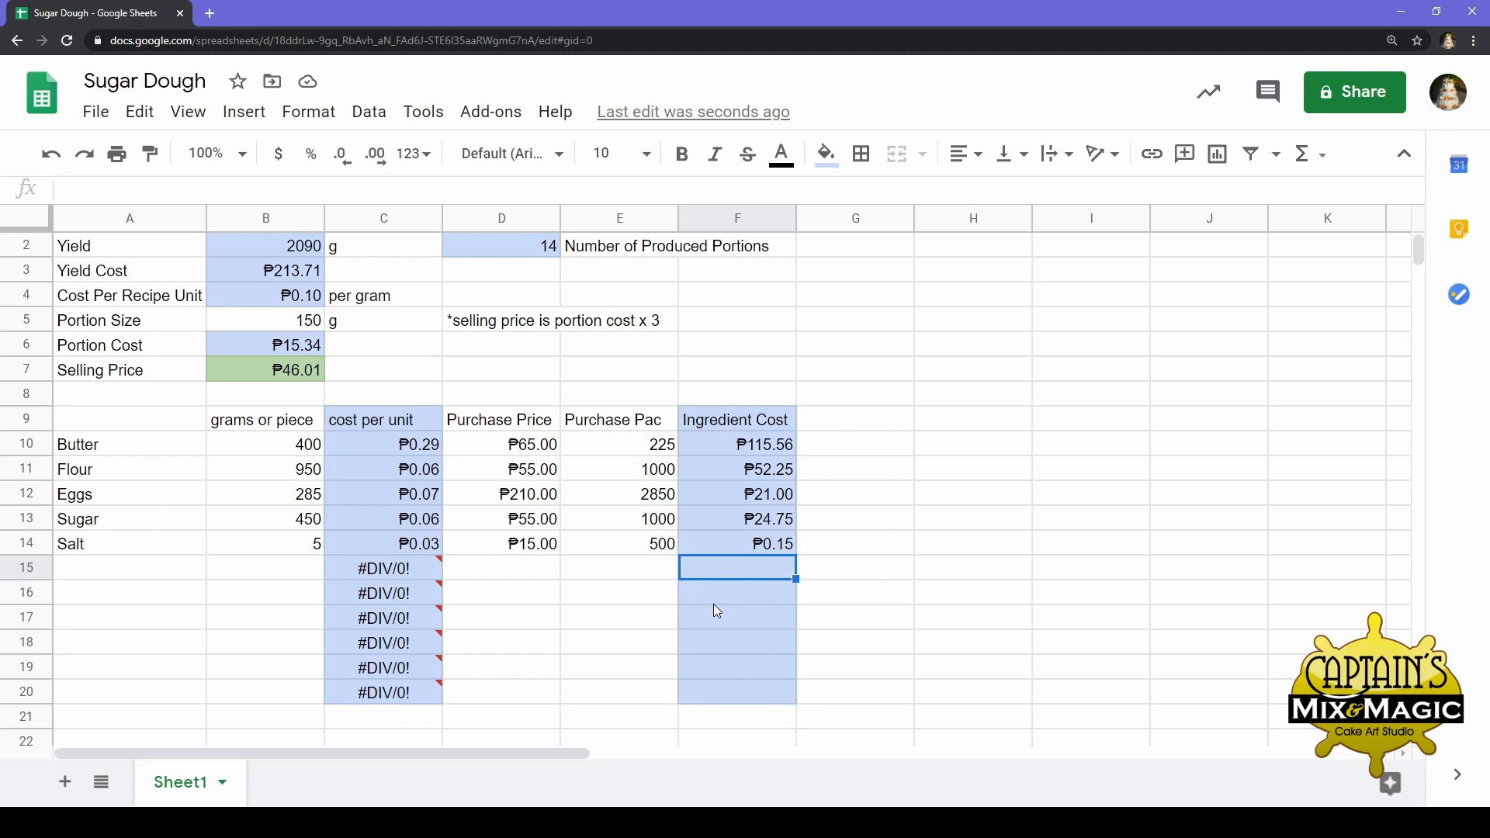
click(743, 551)
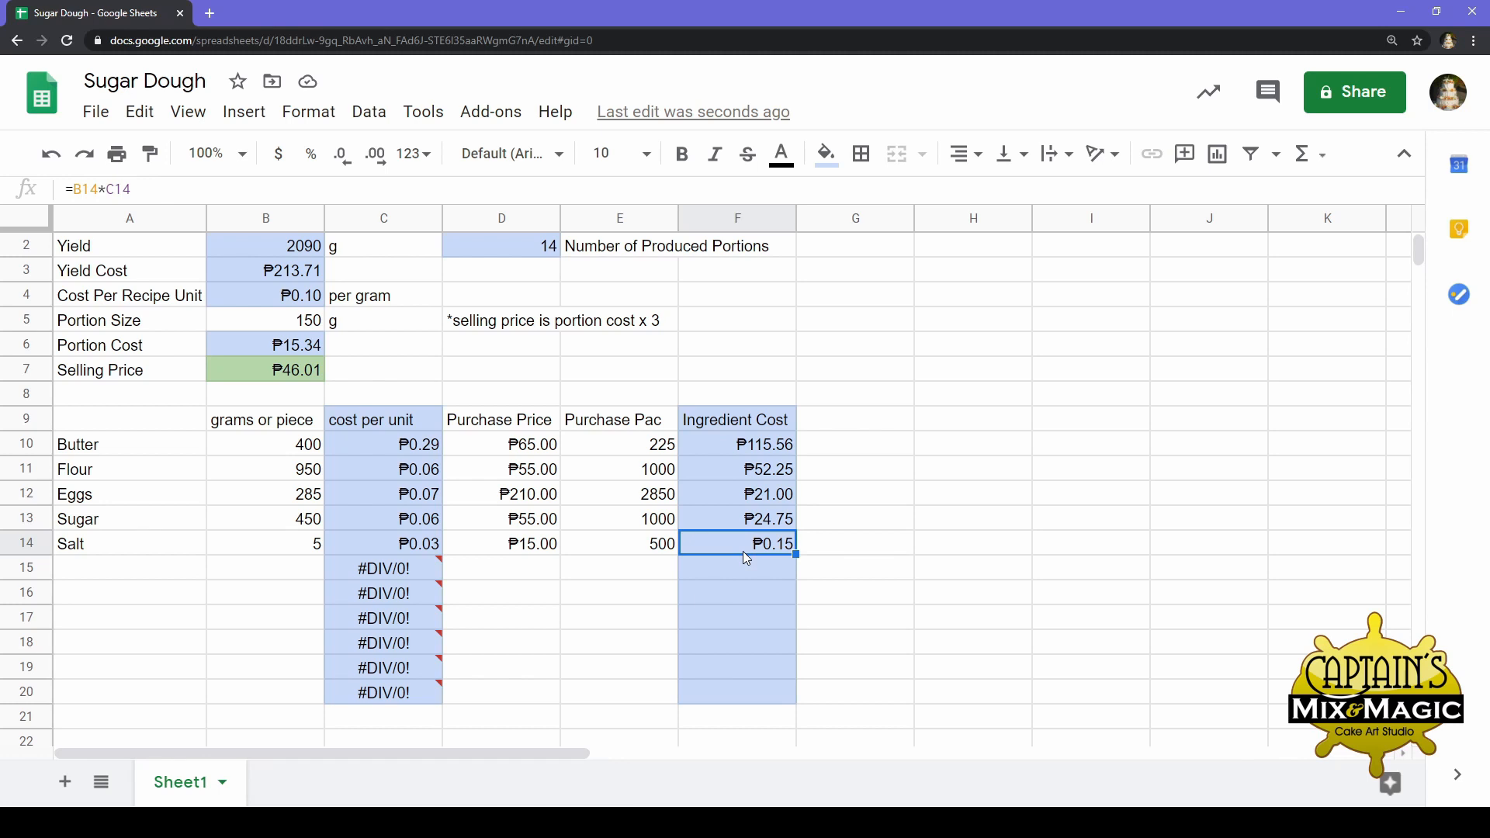
click(758, 521)
key(ctrl+c)
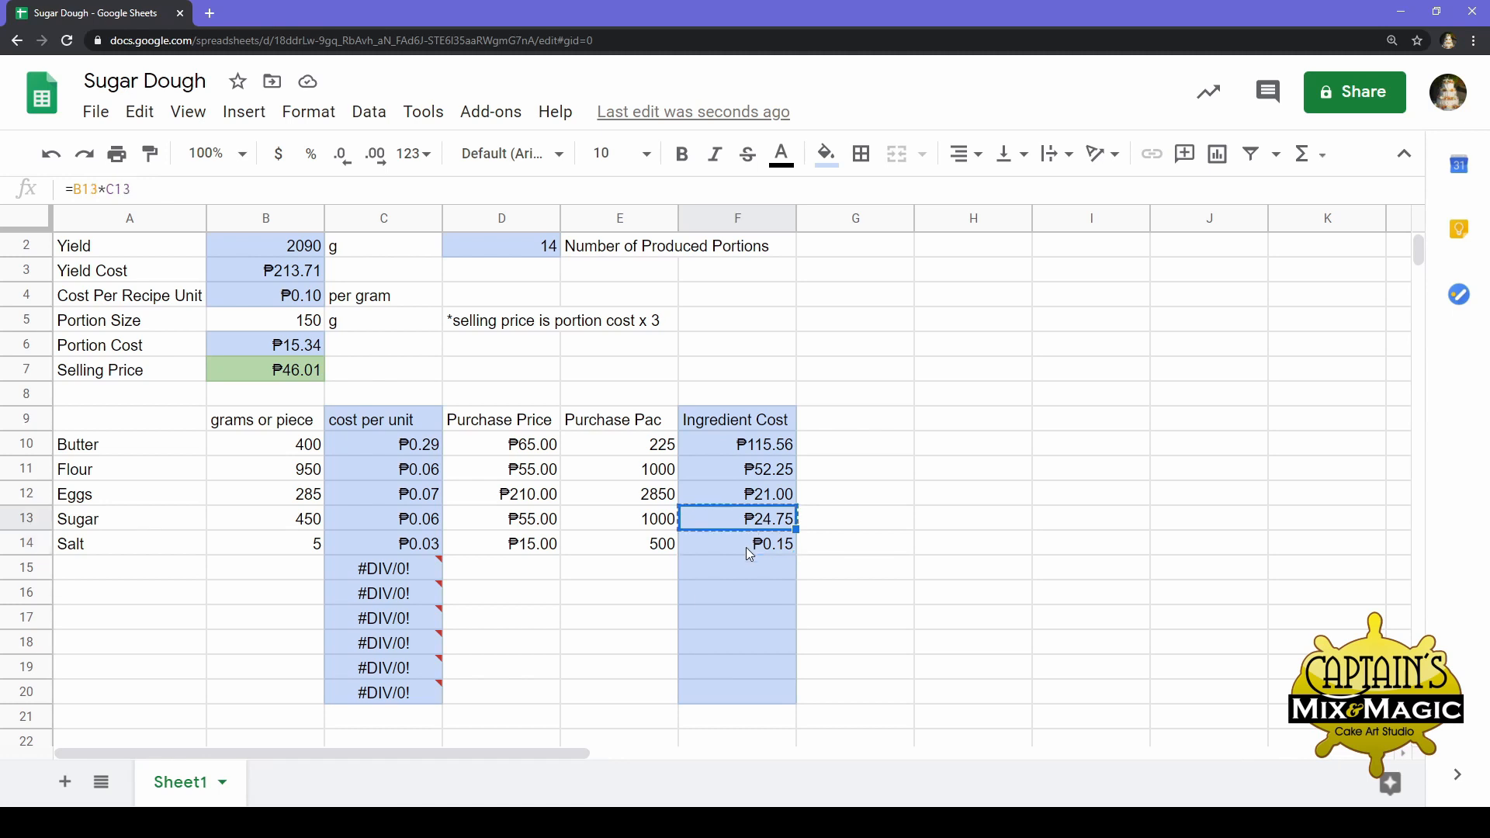
click(741, 579)
key(ctrl+v)
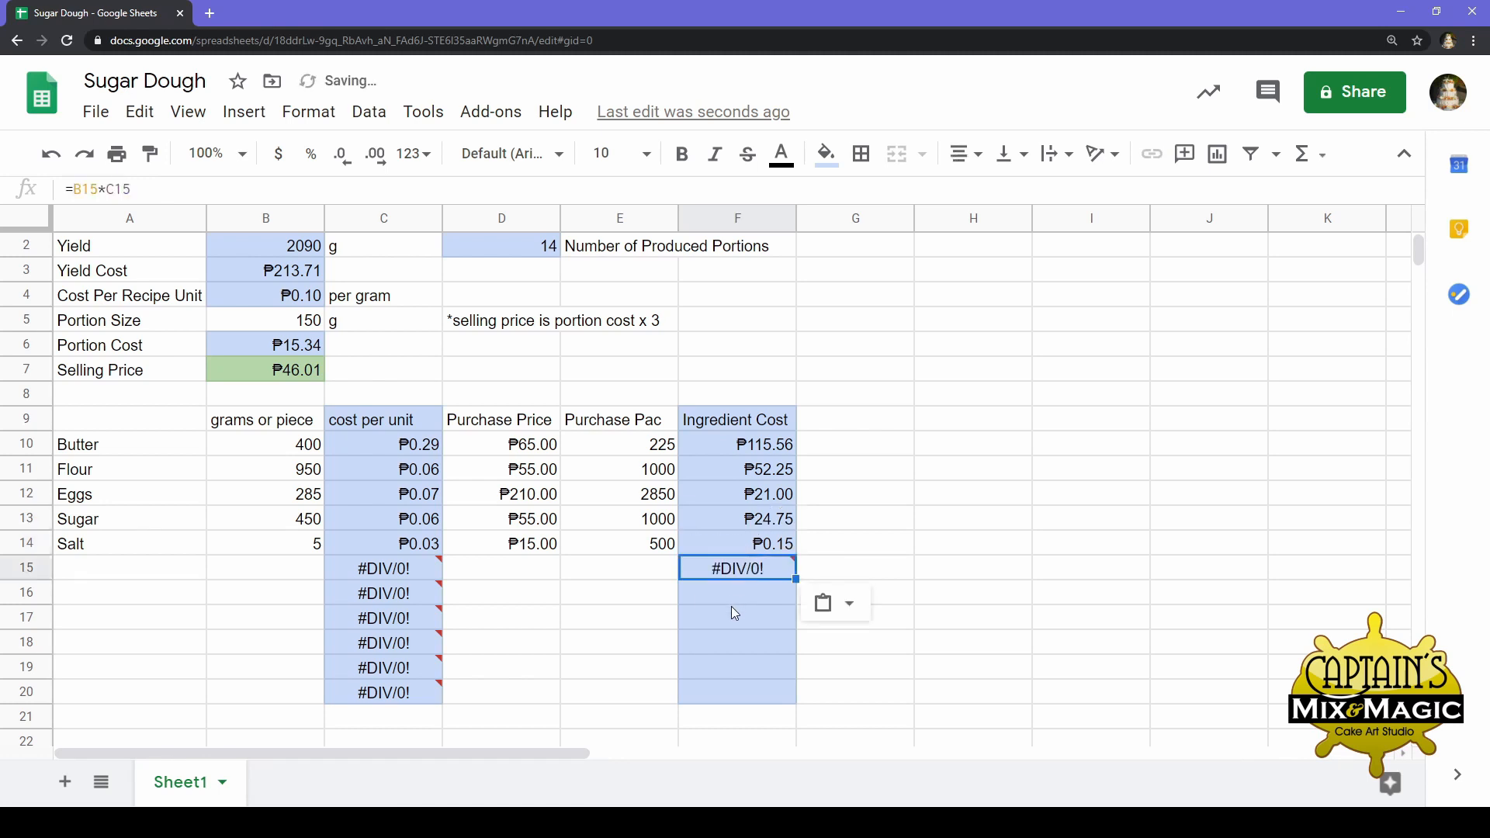
click(731, 604)
key(ctrl+v)
click(726, 627)
key(ctrl+v)
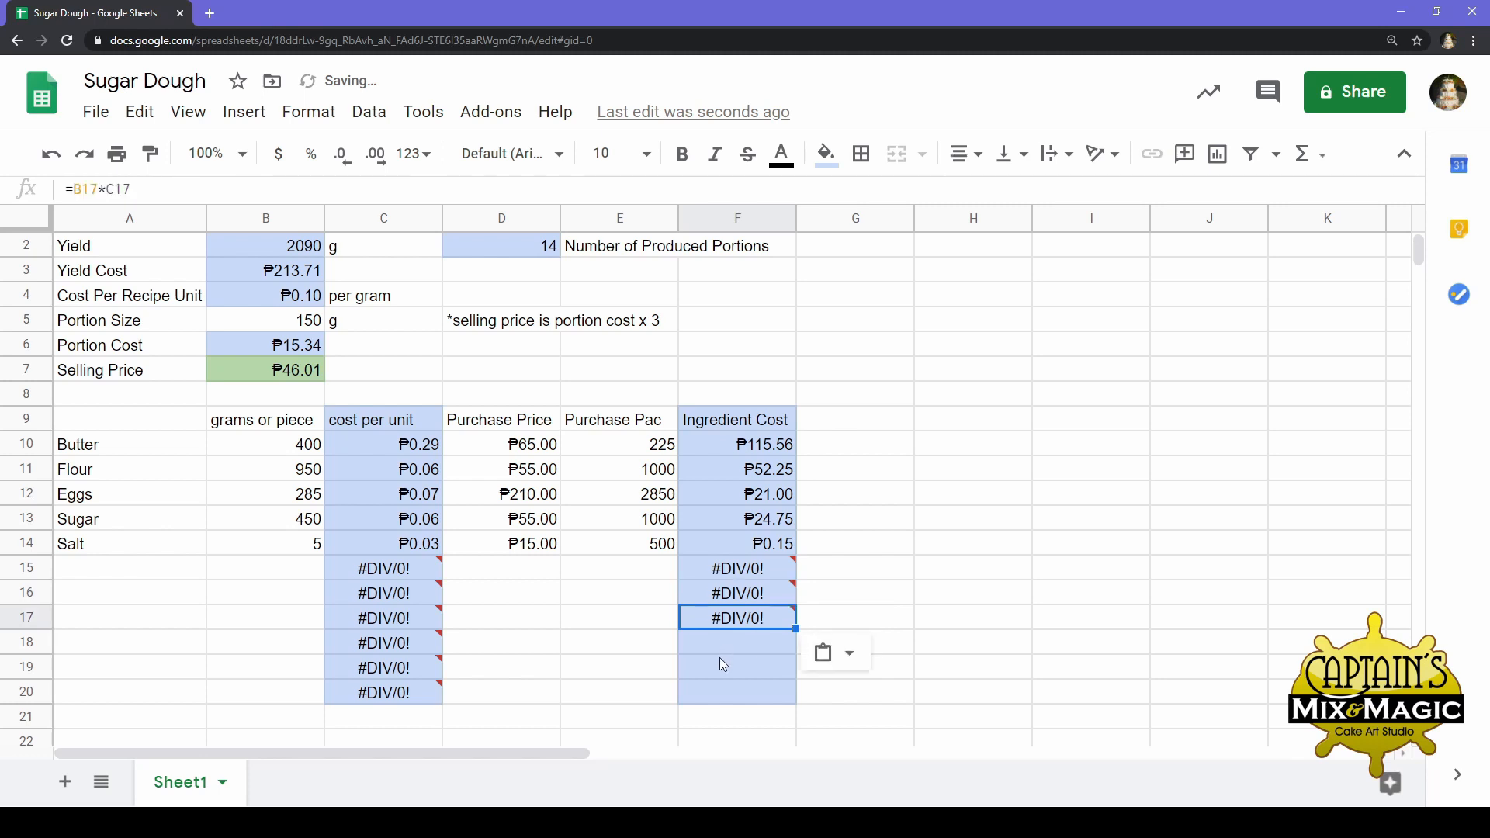
click(721, 649)
key(ctrl+v)
click(715, 670)
key(ctrl+v)
click(707, 702)
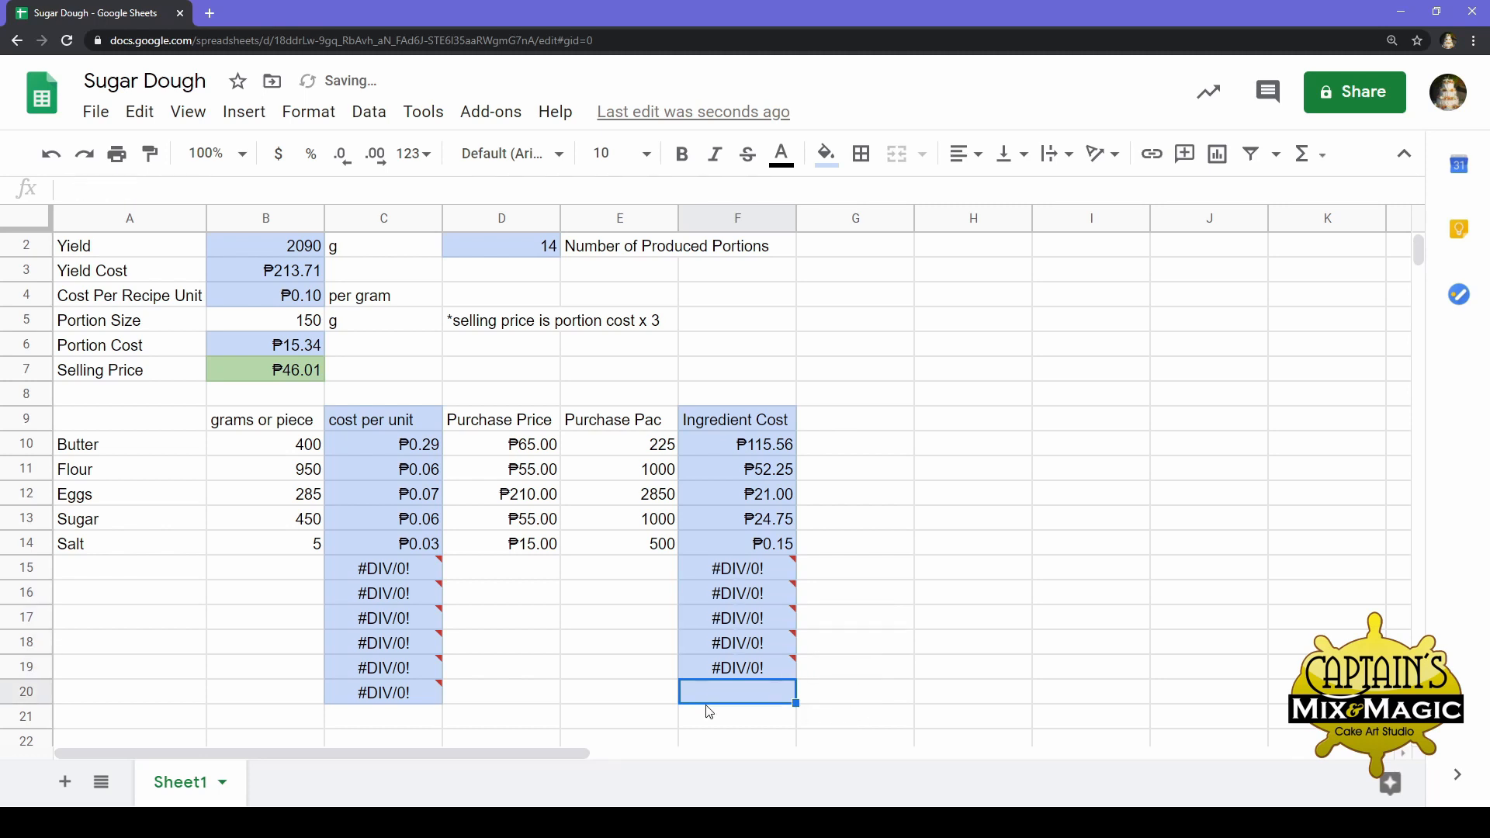
key(ctrl+v)
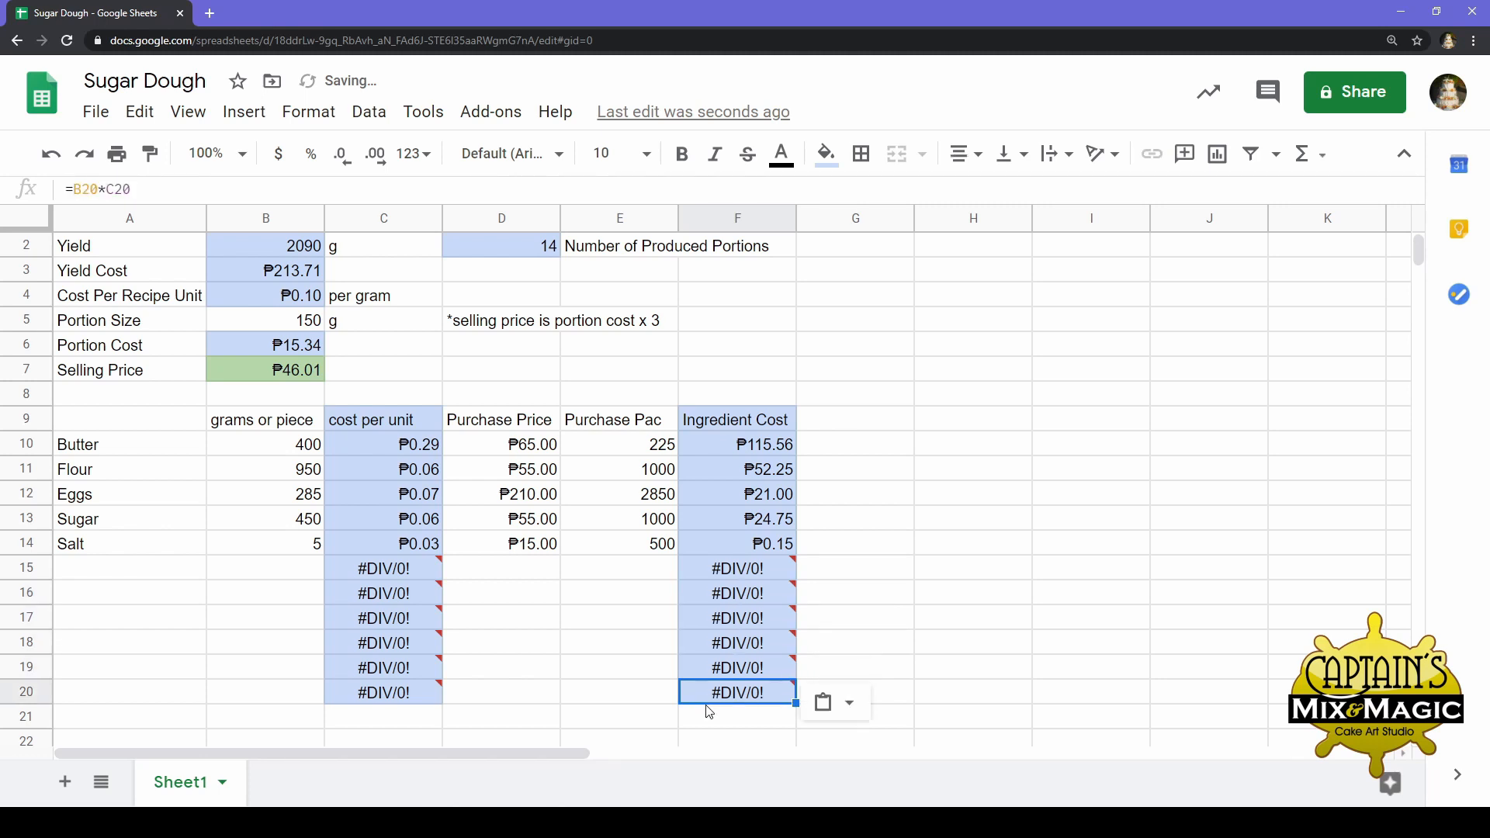
click(459, 371)
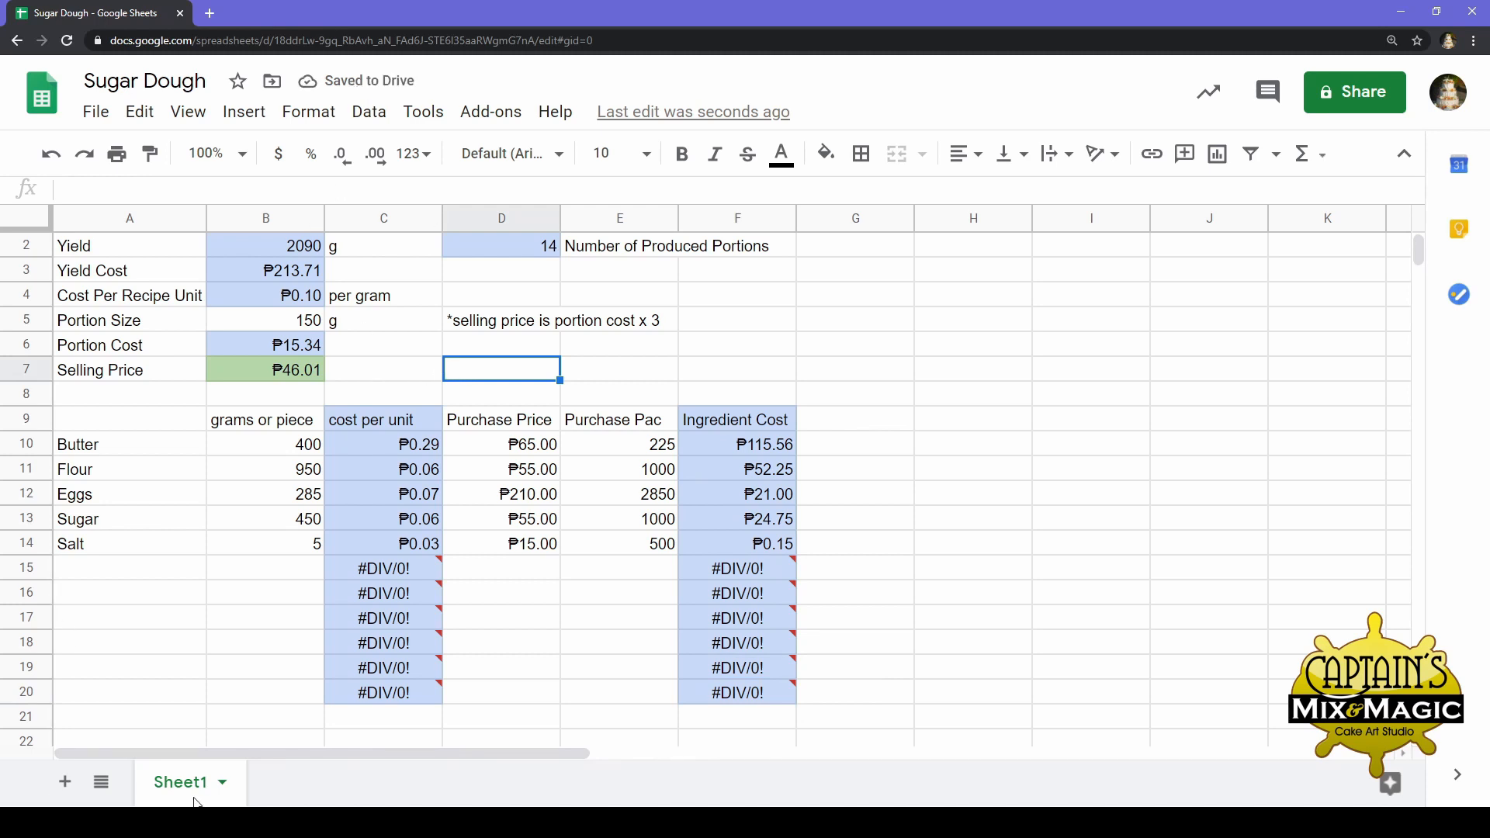
Rename the sheet from Sheet1 to Sugar Dough
click(222, 783)
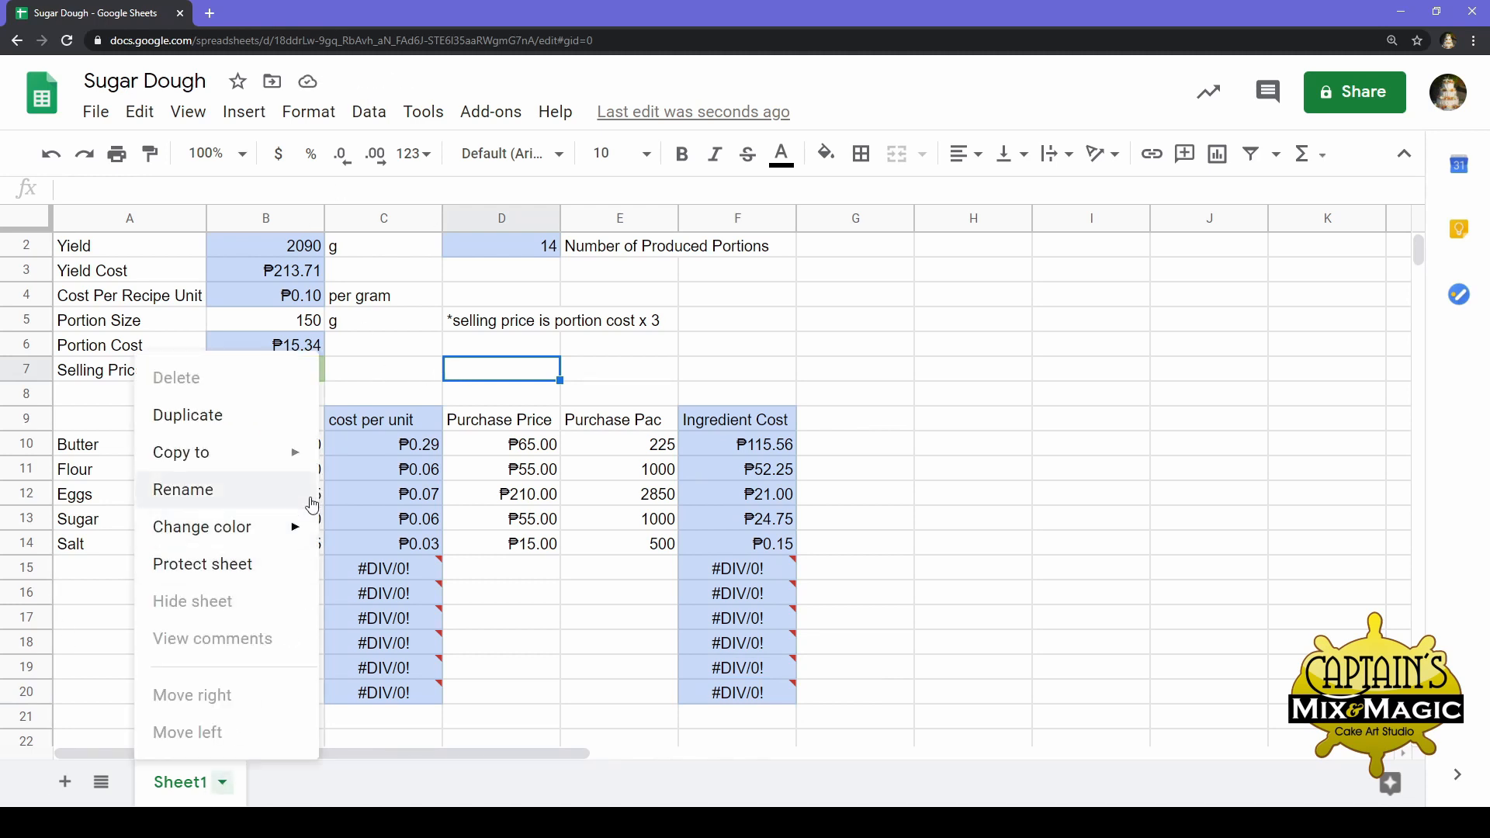
click(249, 509)
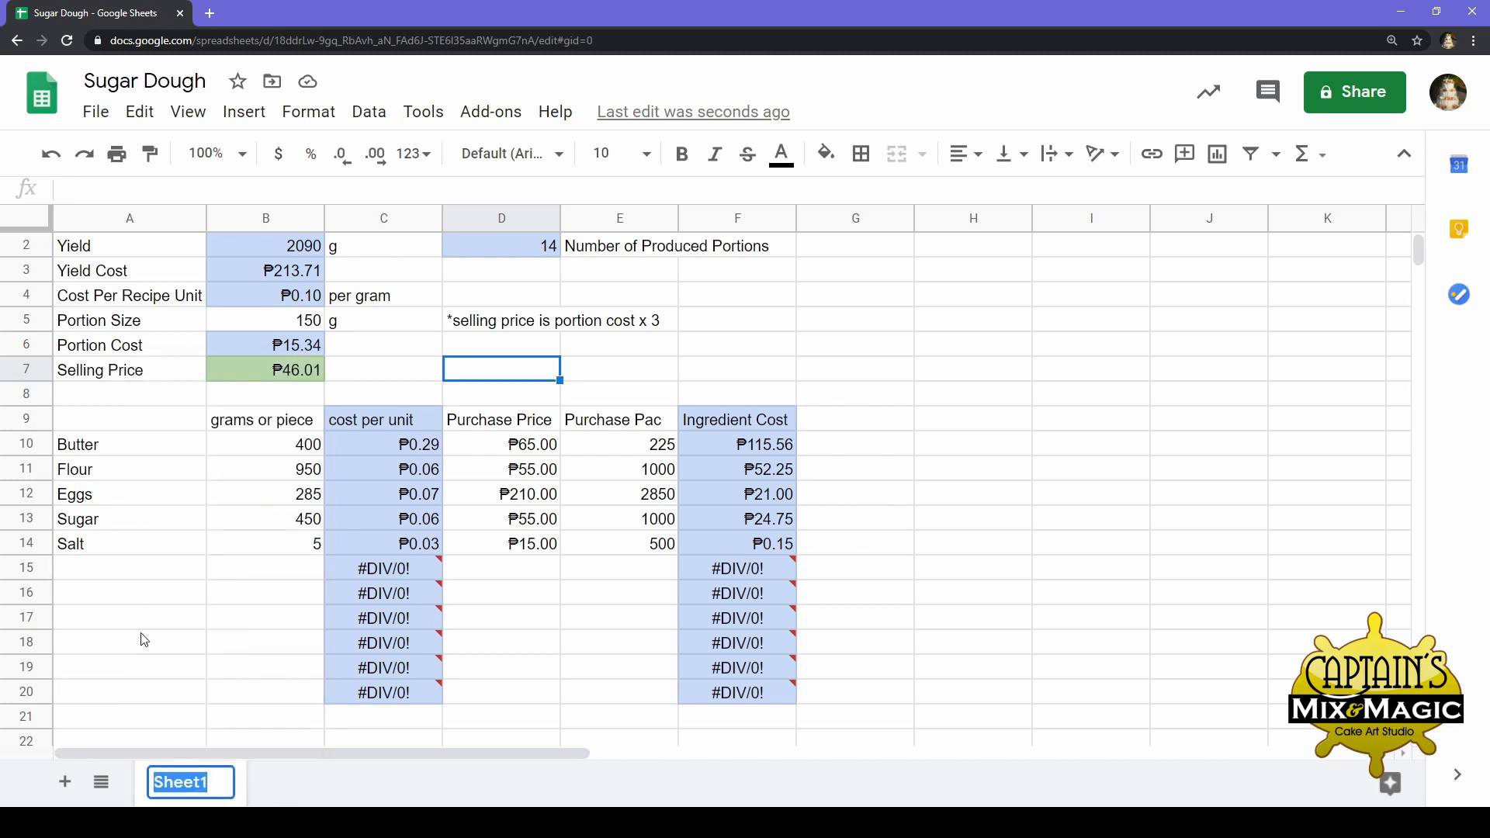
text(Sug)
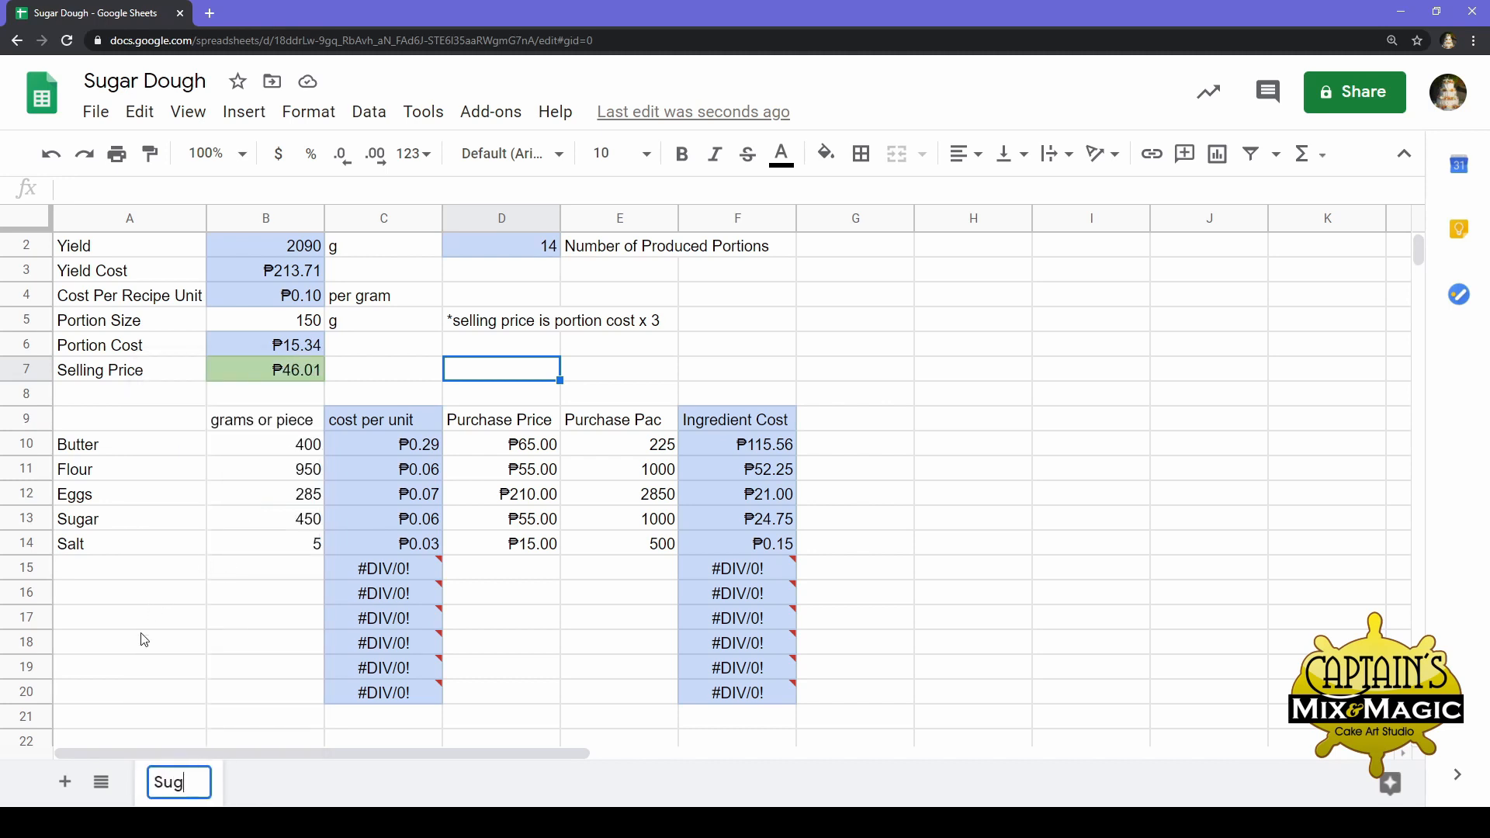
text(ar D)
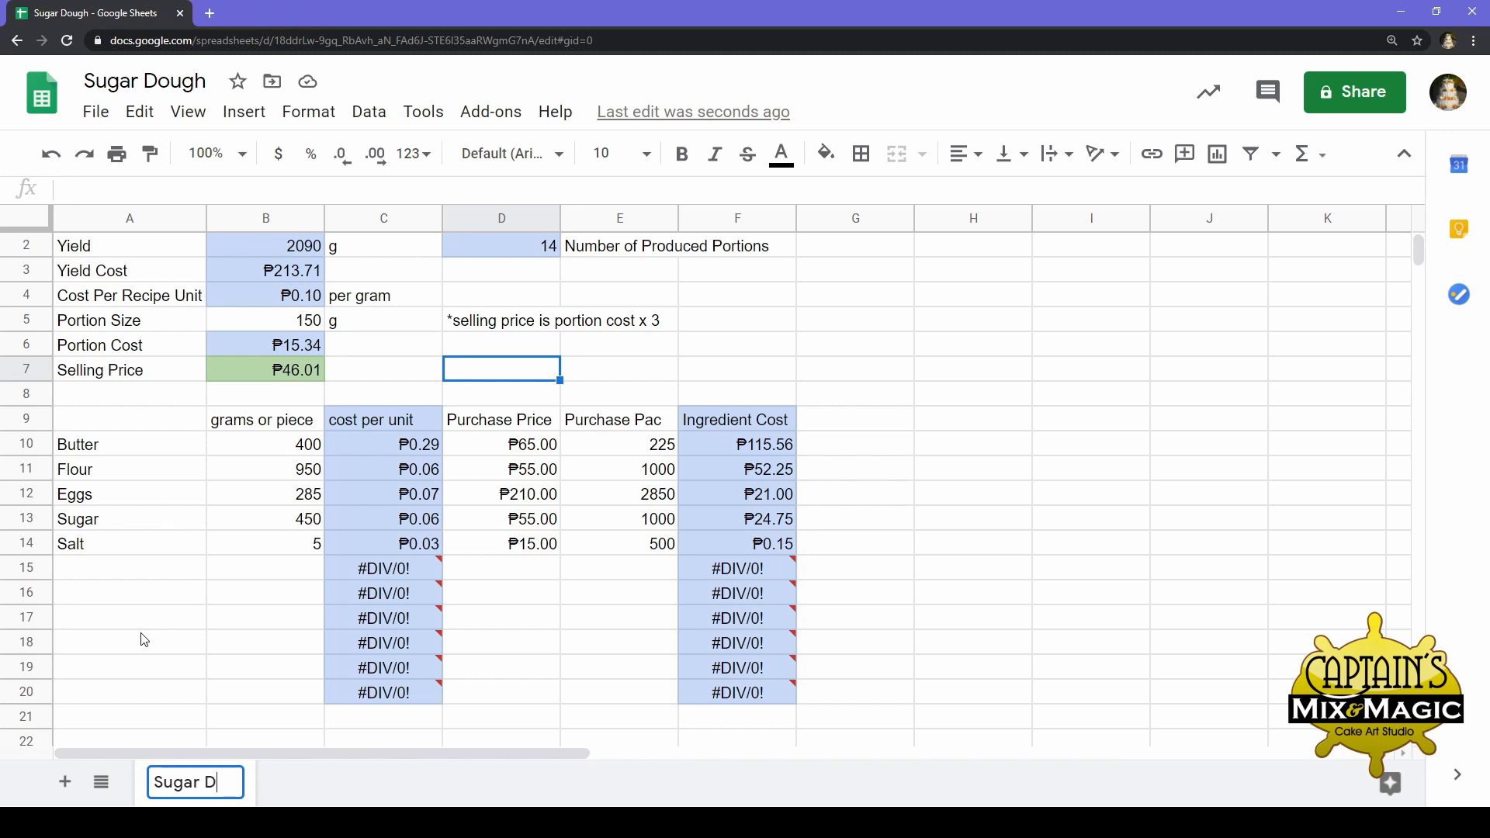
text(oug)
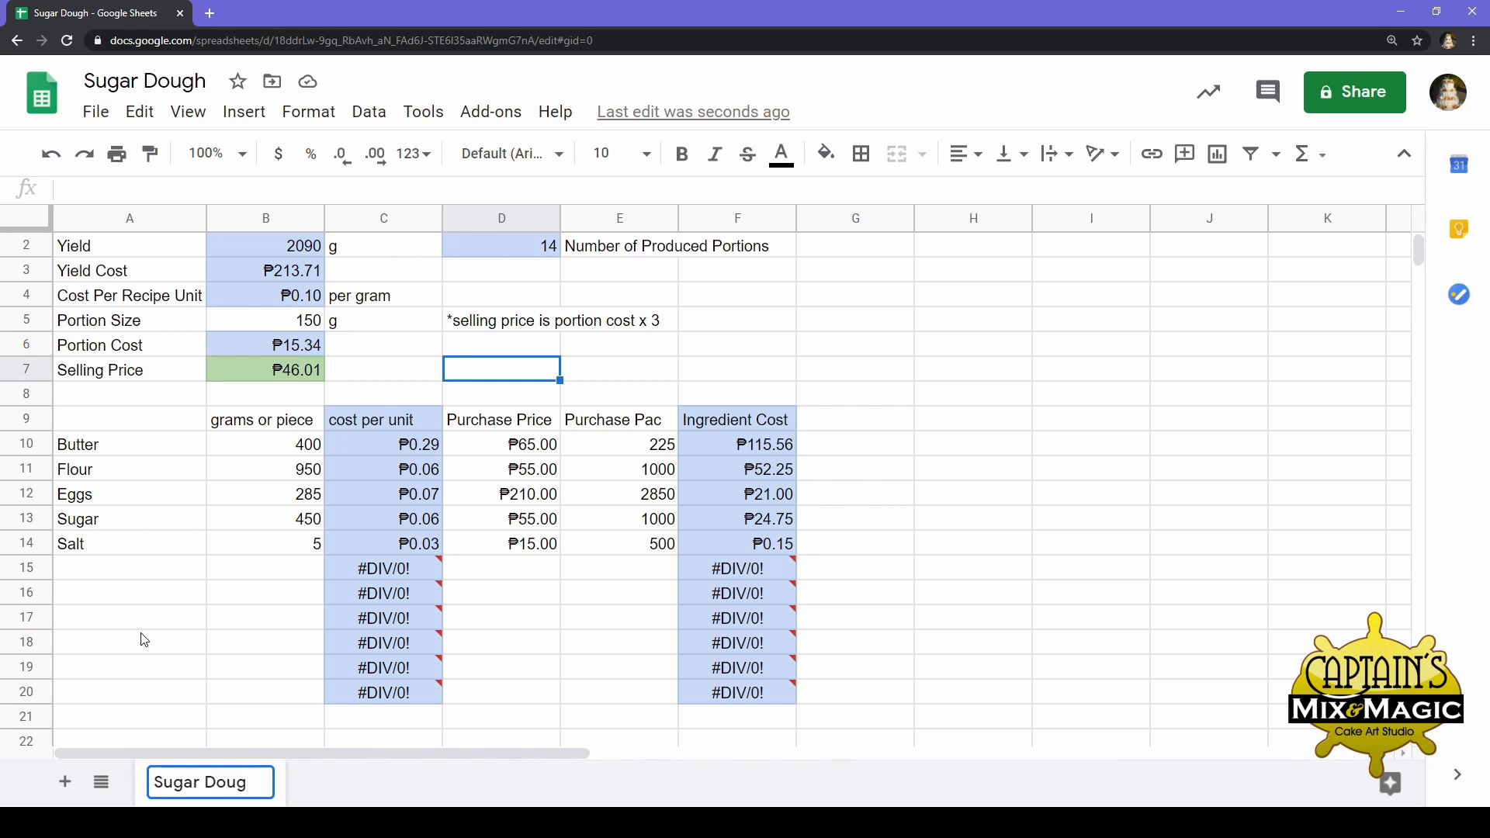
text(h)
key(Return)
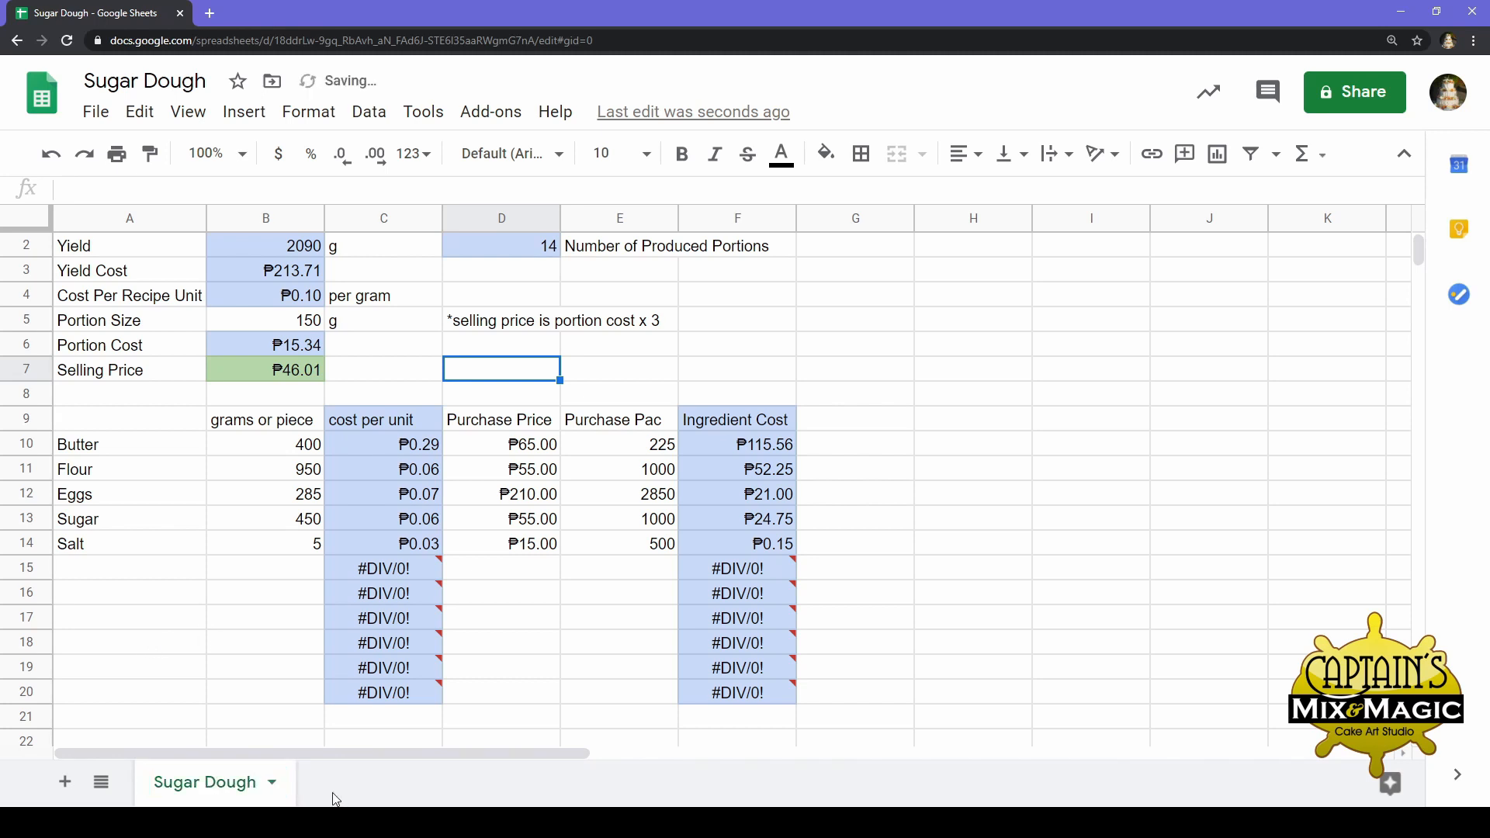
mouse_move(365, 638)
click(273, 792)
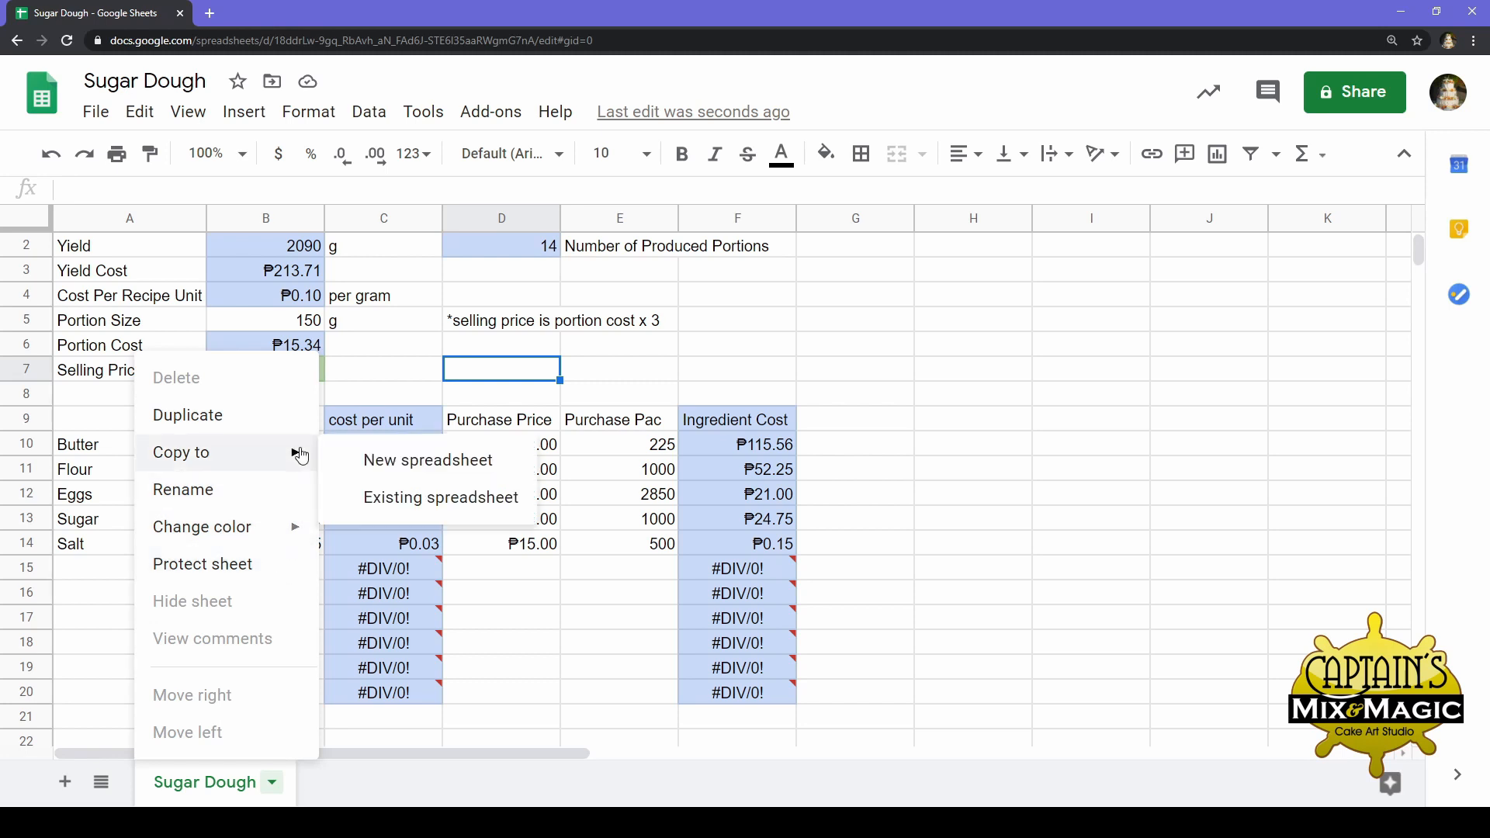
mouse_move(281, 458)
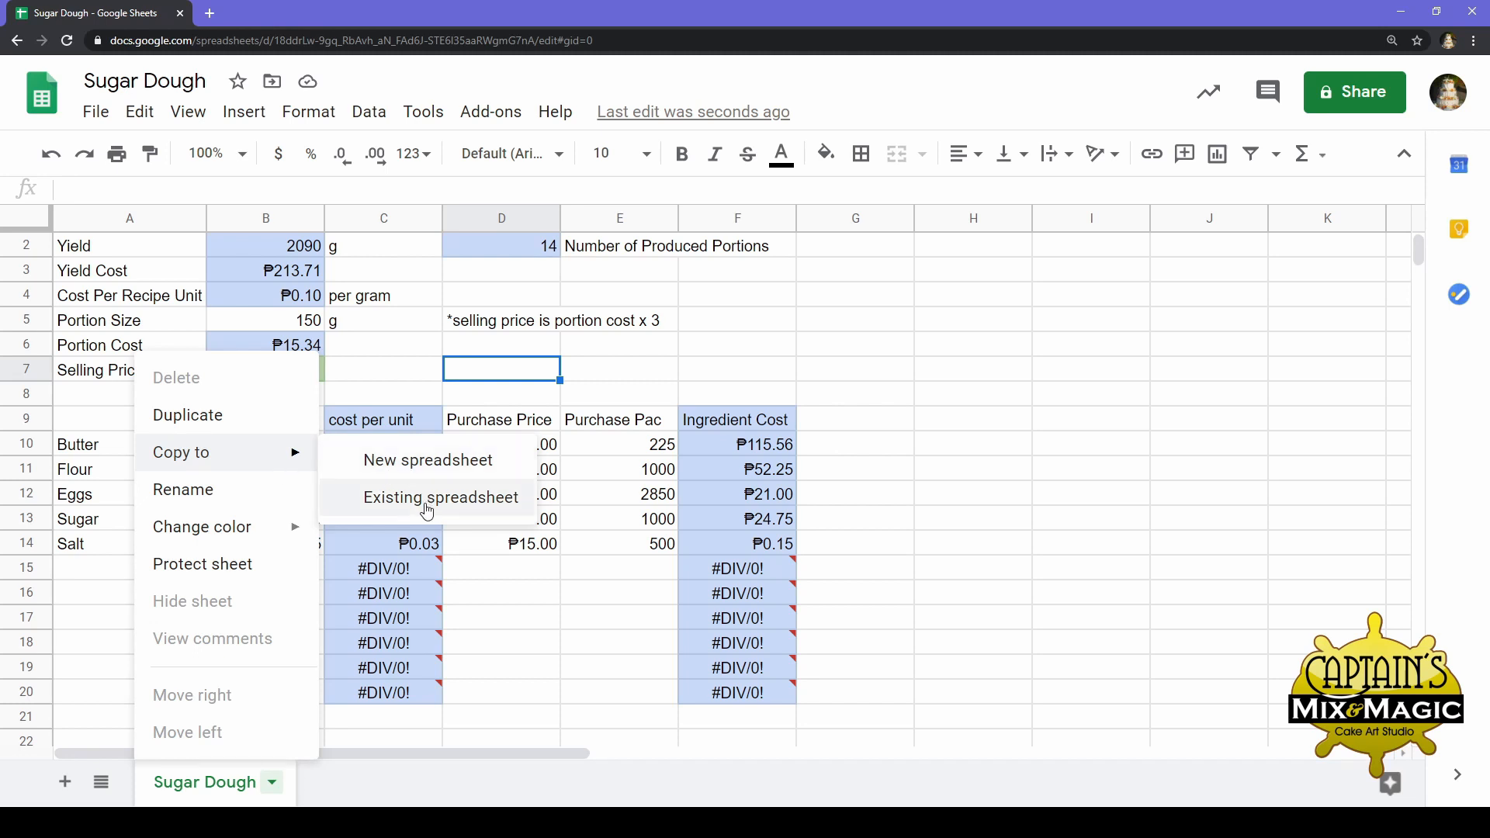
click(349, 803)
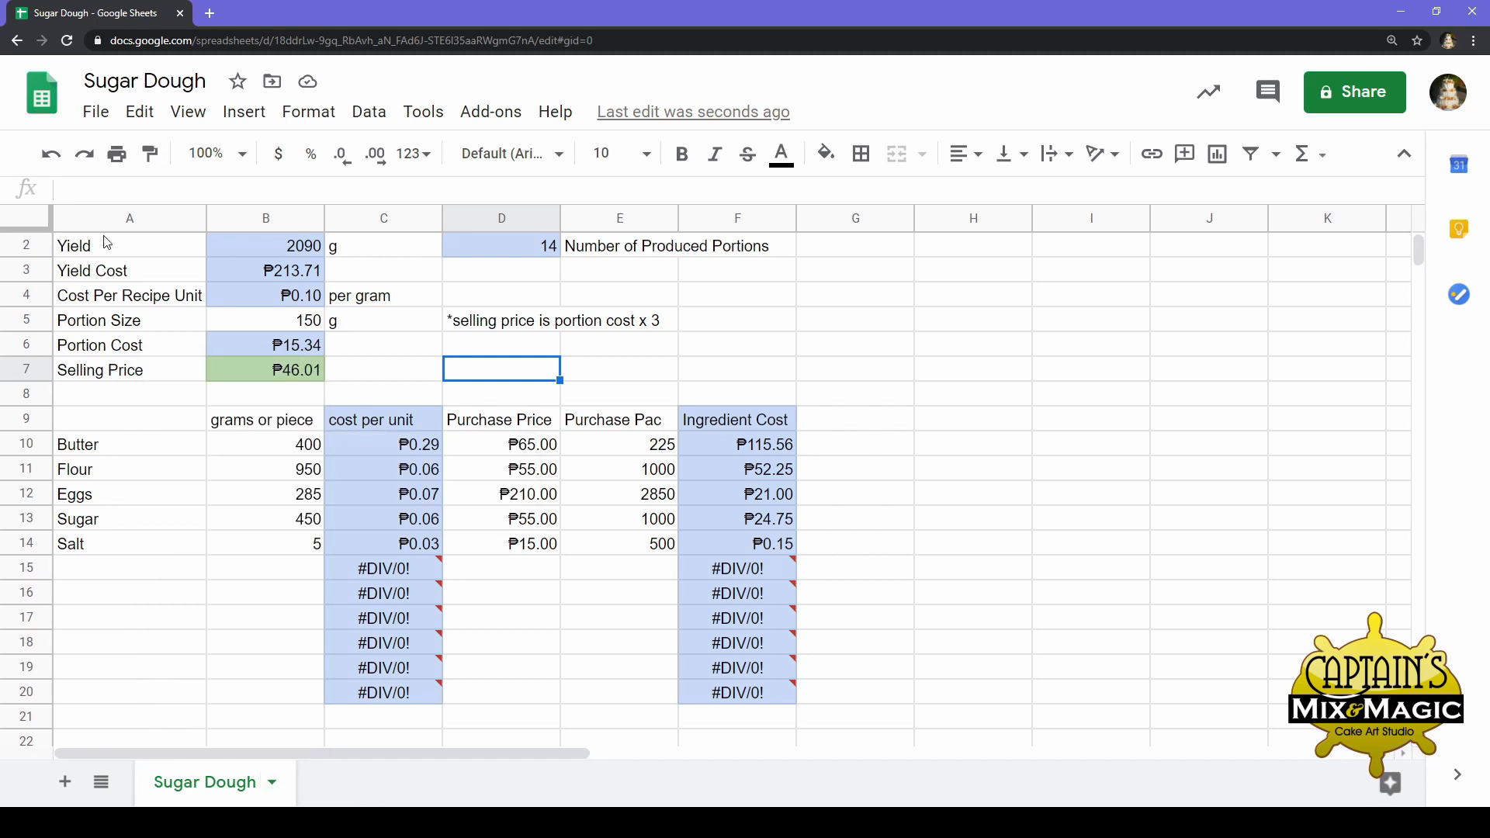
Select all cells of the Sugar Dough sheet and copy them
click(16, 223)
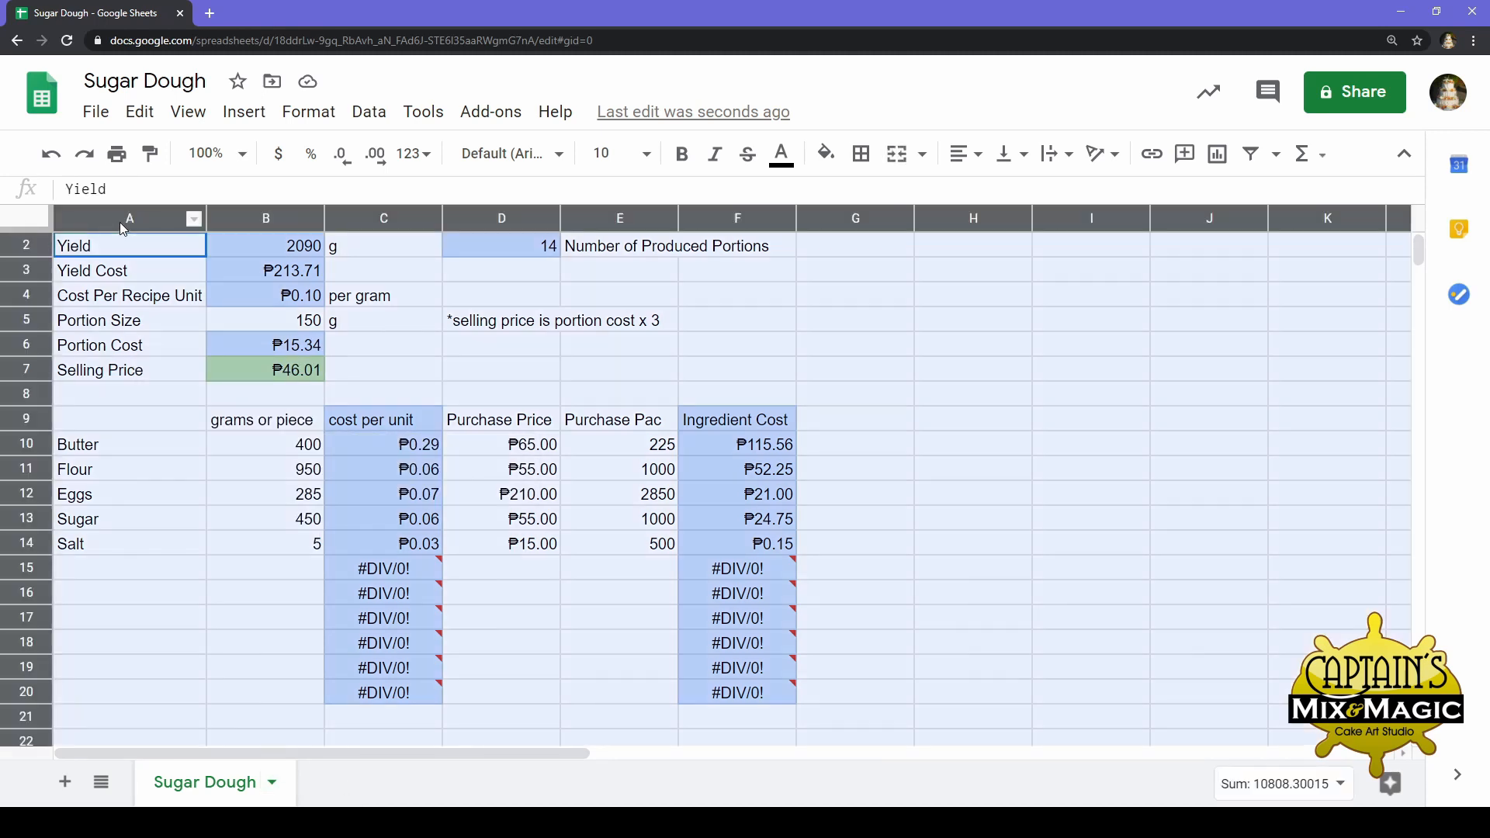
right_click(120, 245)
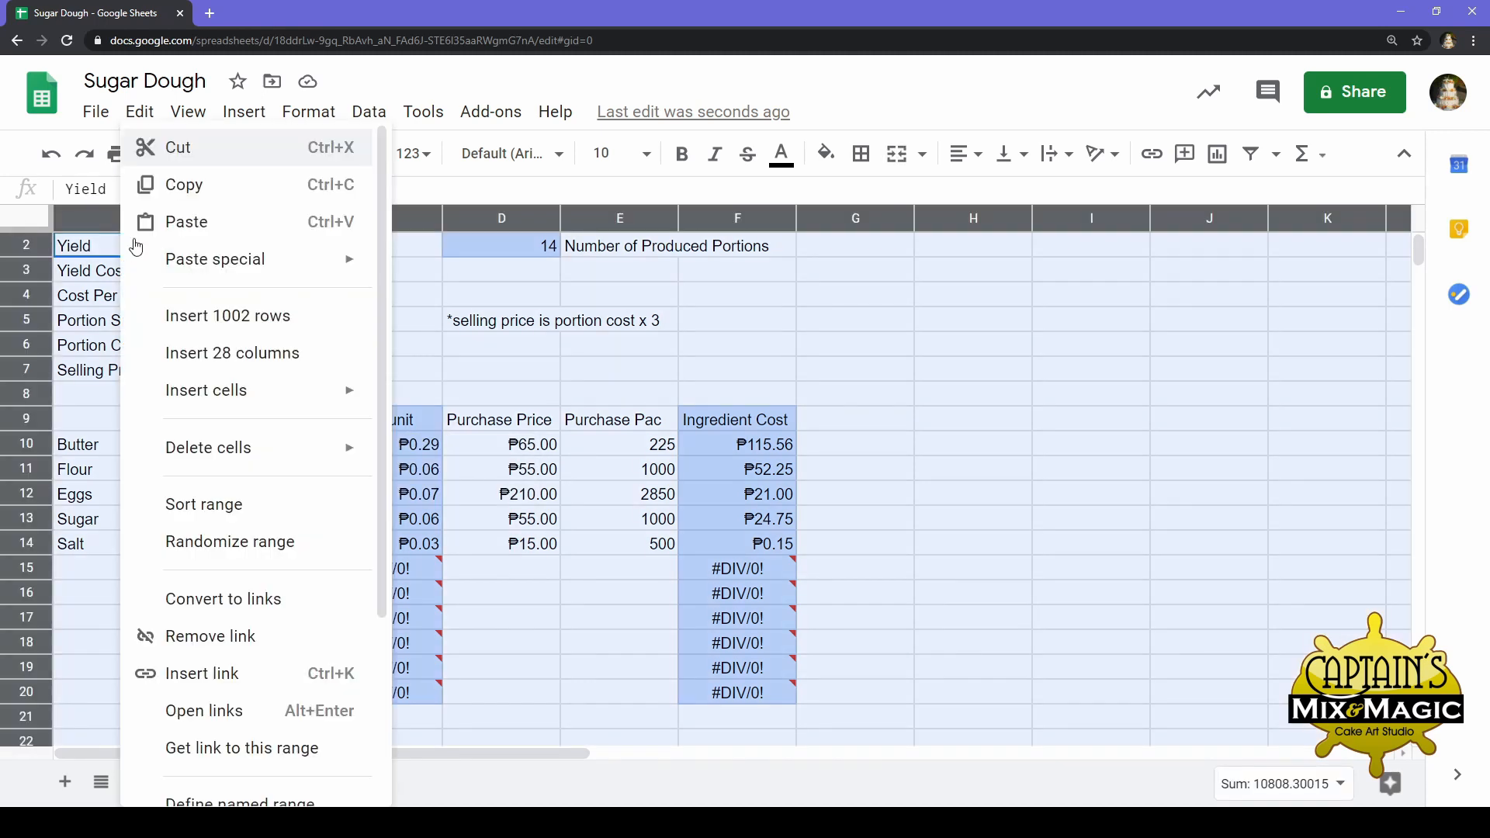
click(276, 191)
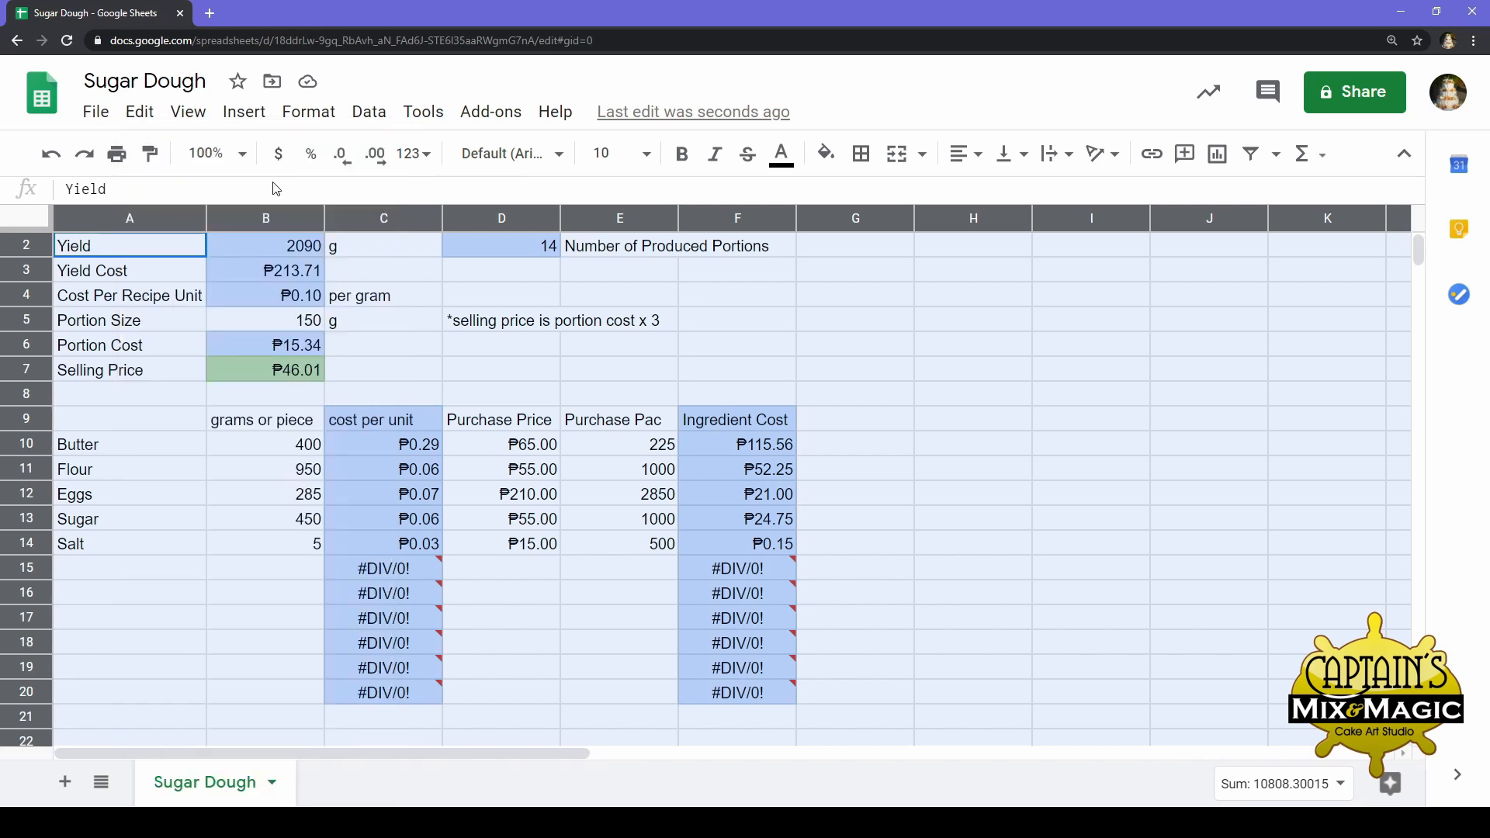
click(547, 453)
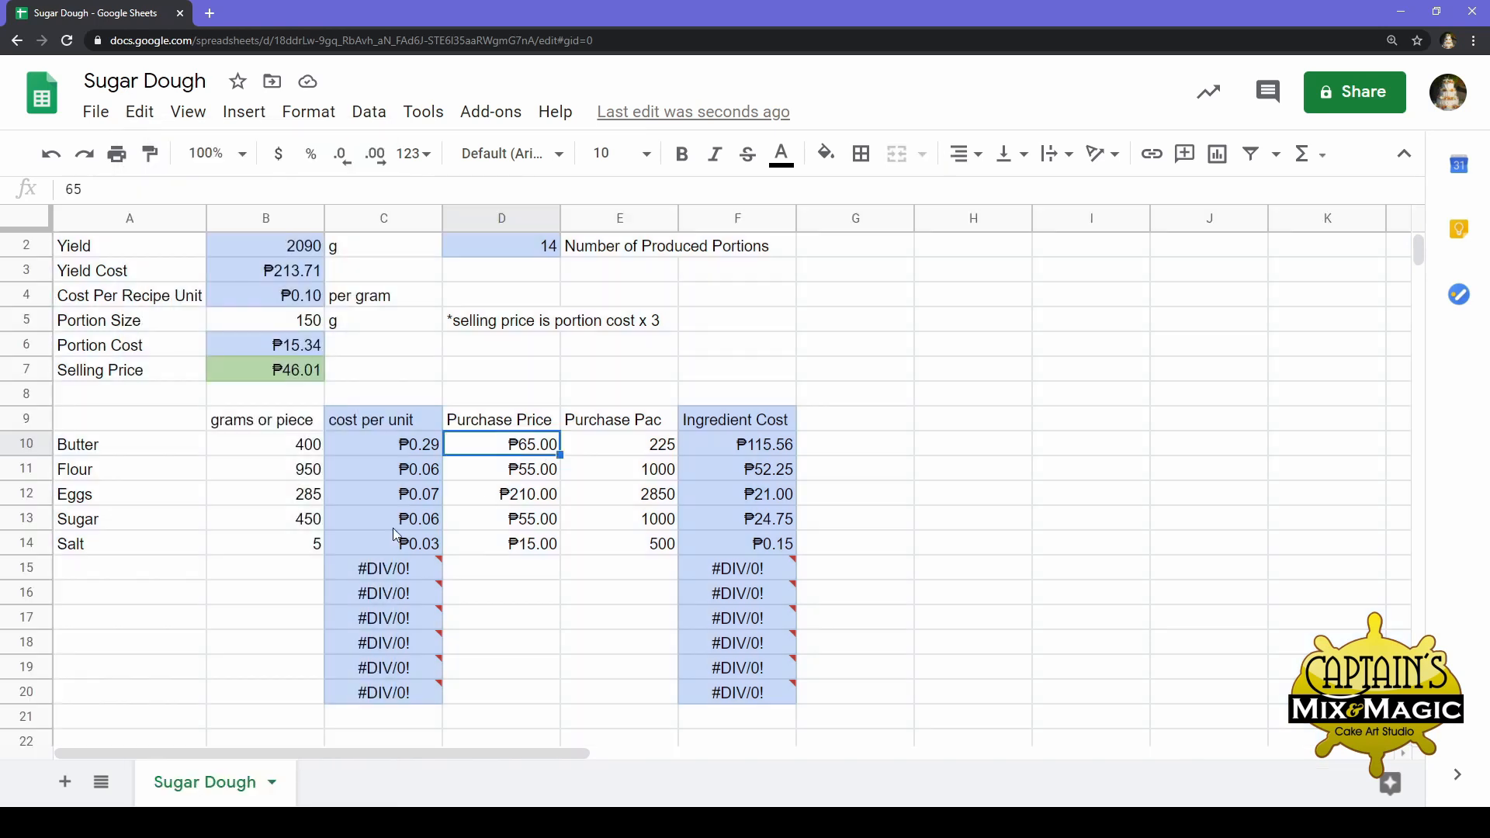
Add a new blank sheet to the spreadsheet beside Sugar Dough and make it the active sheet
click(65, 782)
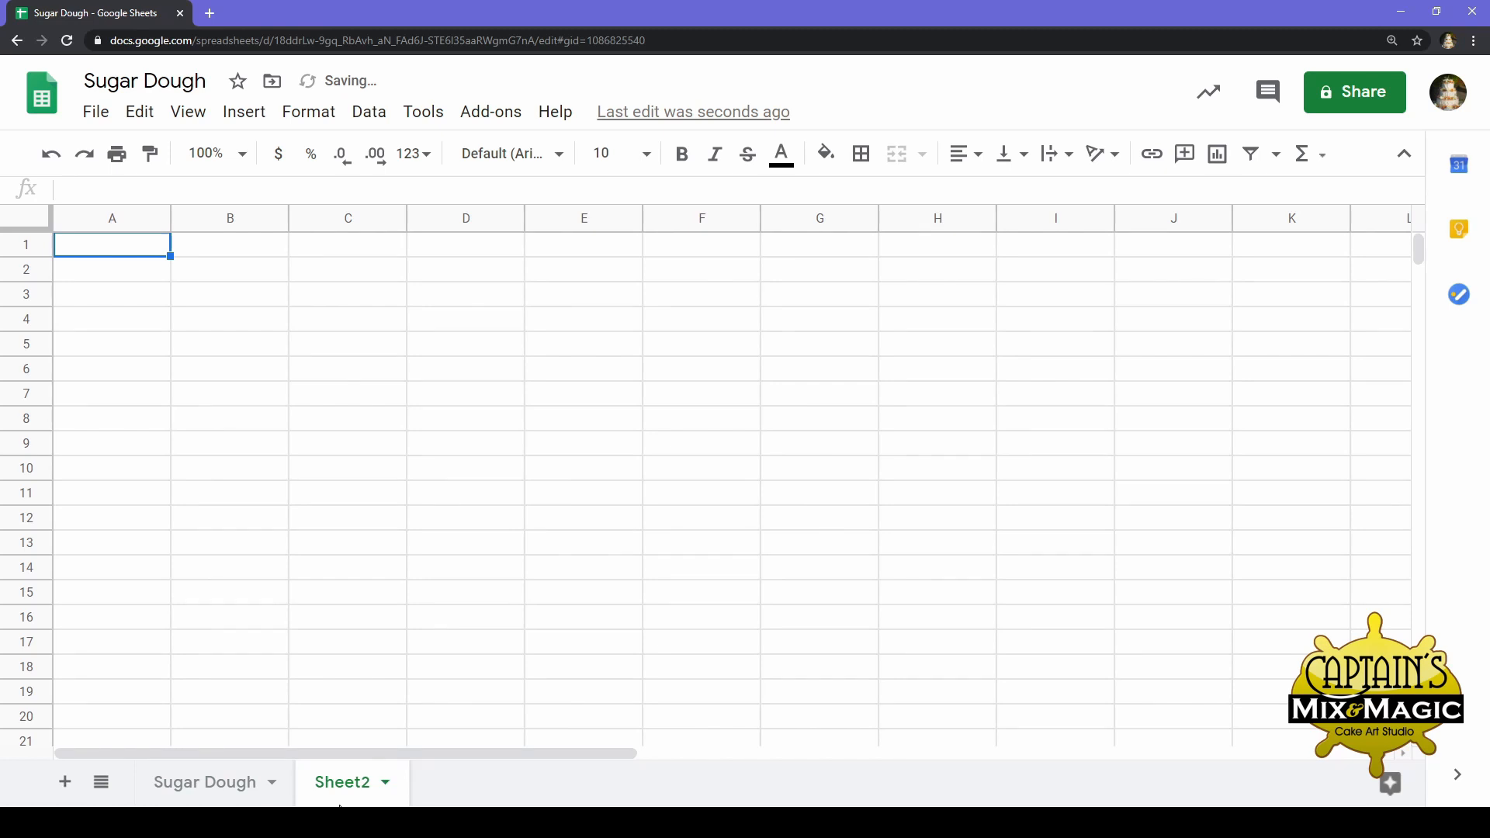
click(247, 799)
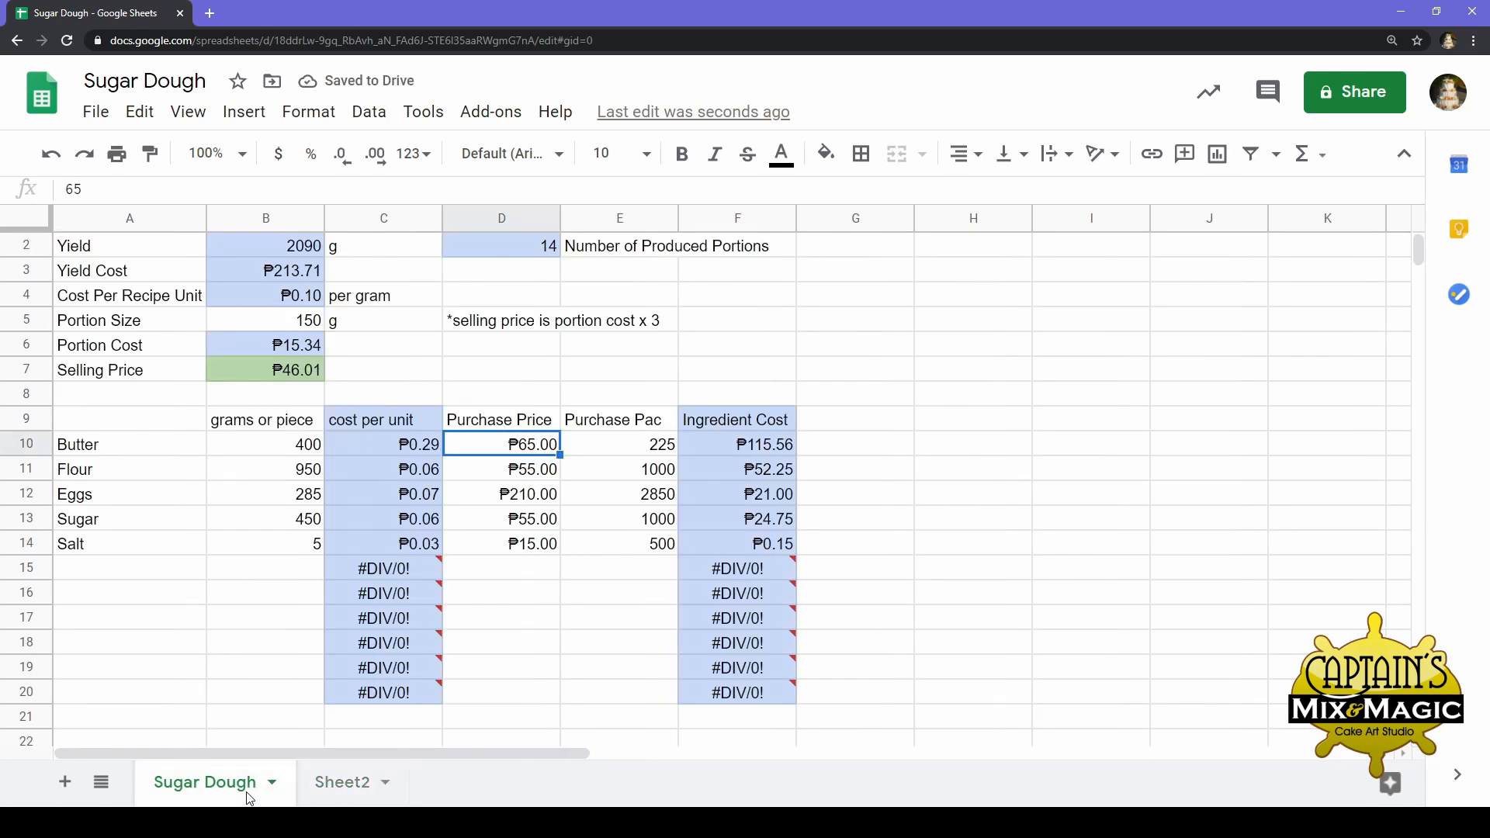
click(340, 785)
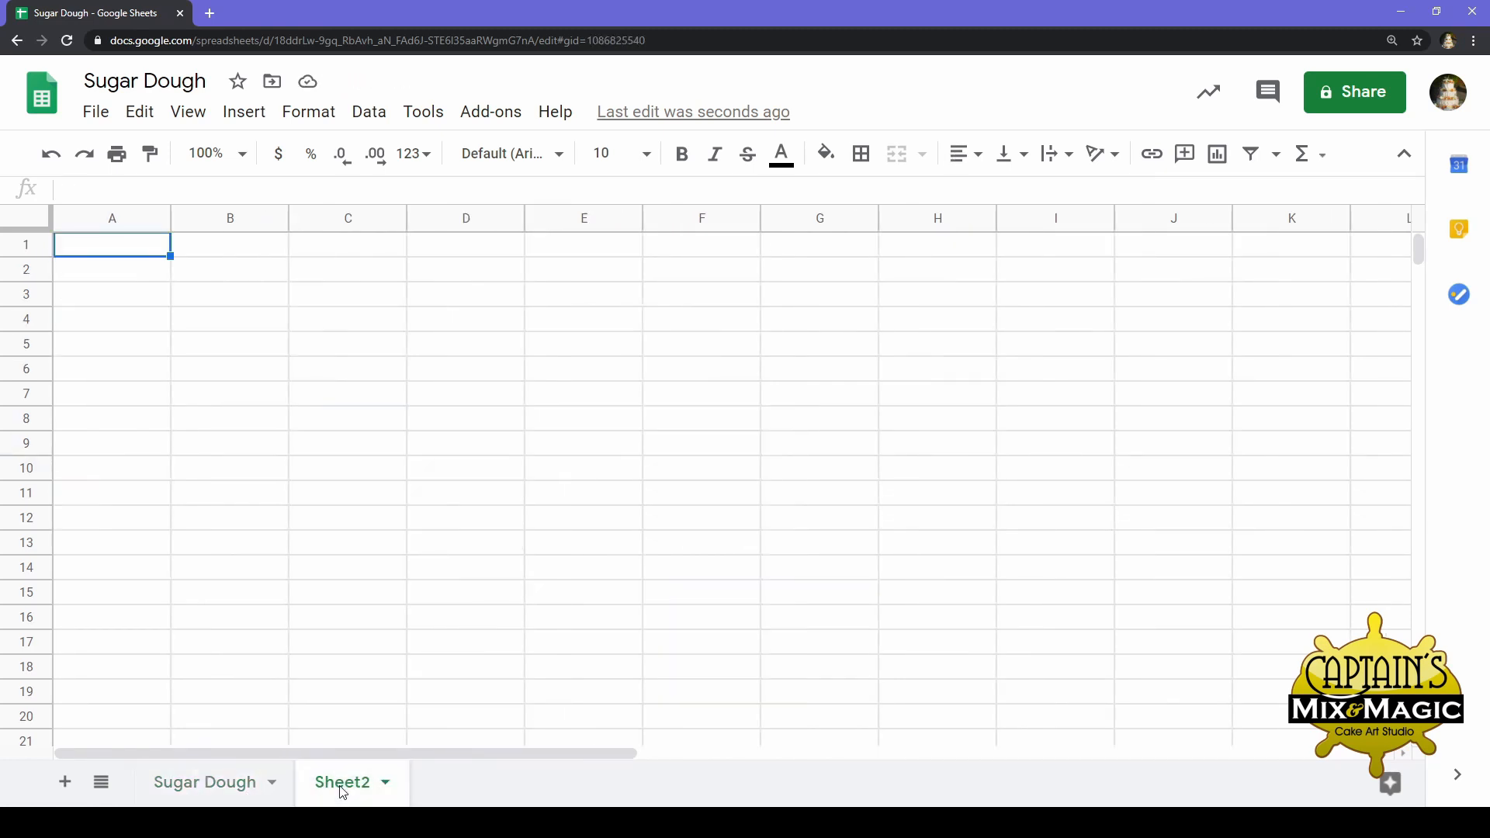
click(81, 251)
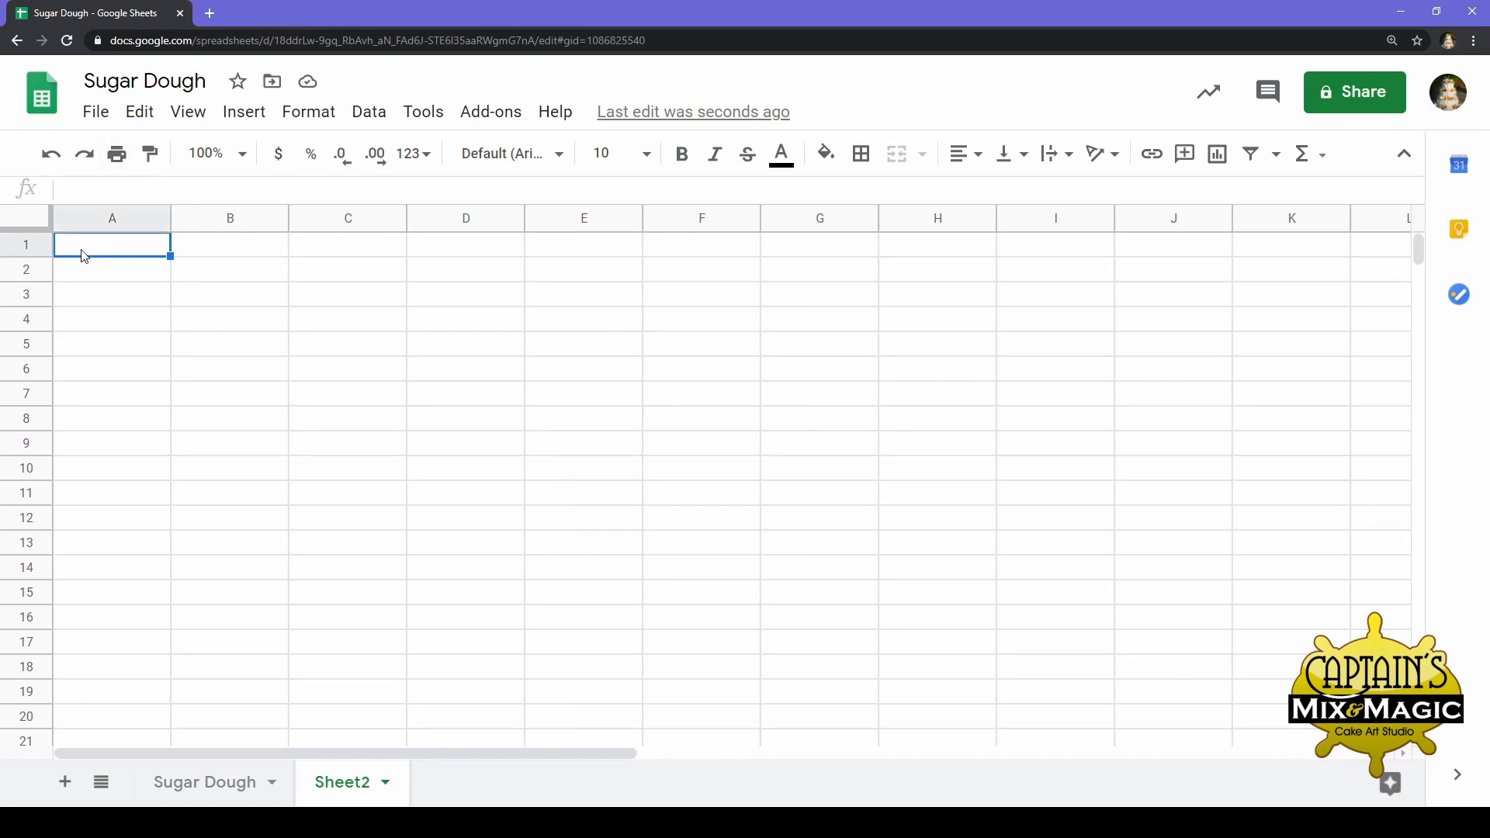
right_click(84, 257)
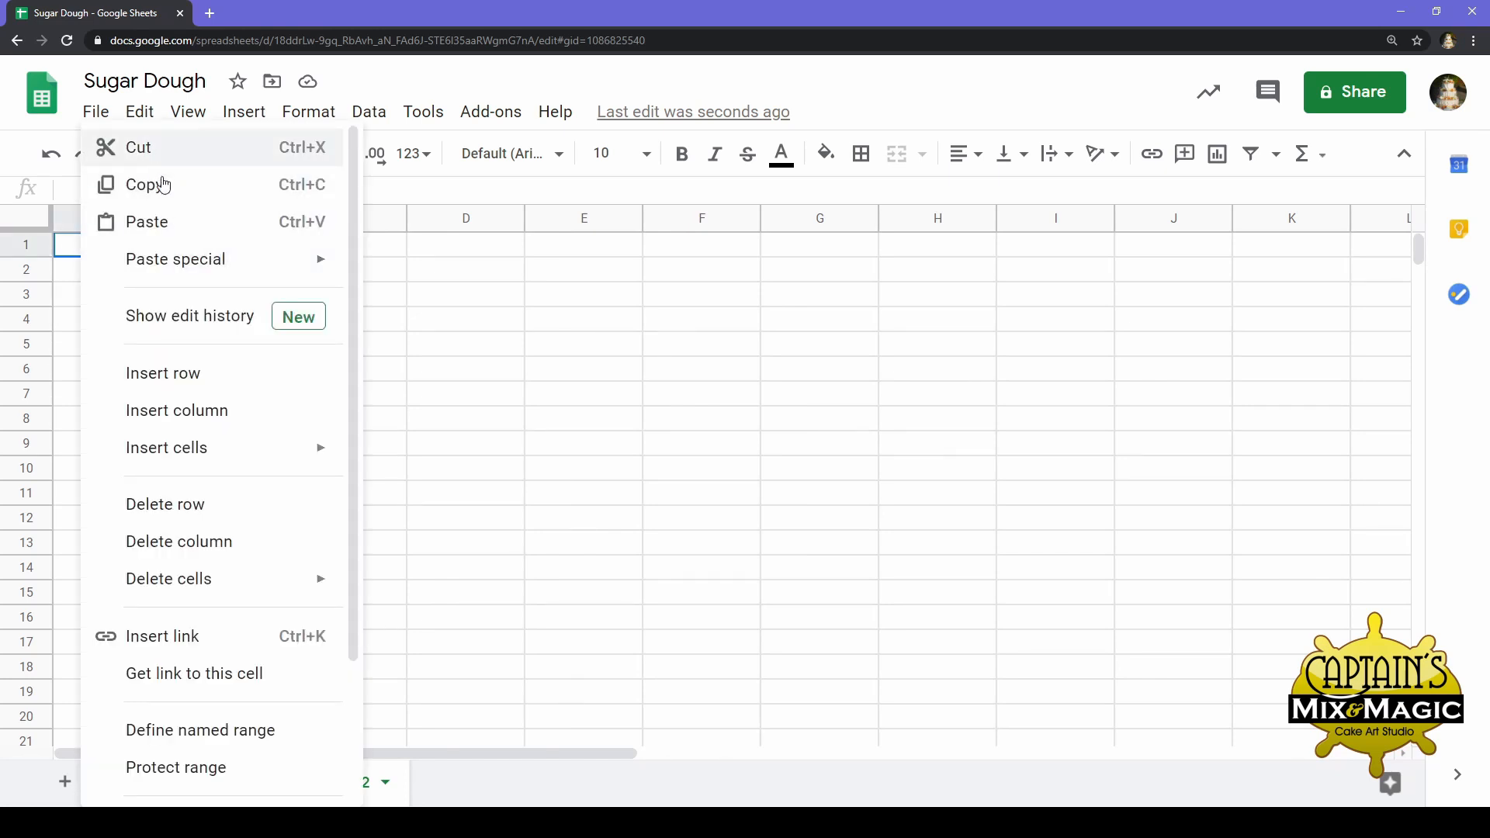
click(158, 219)
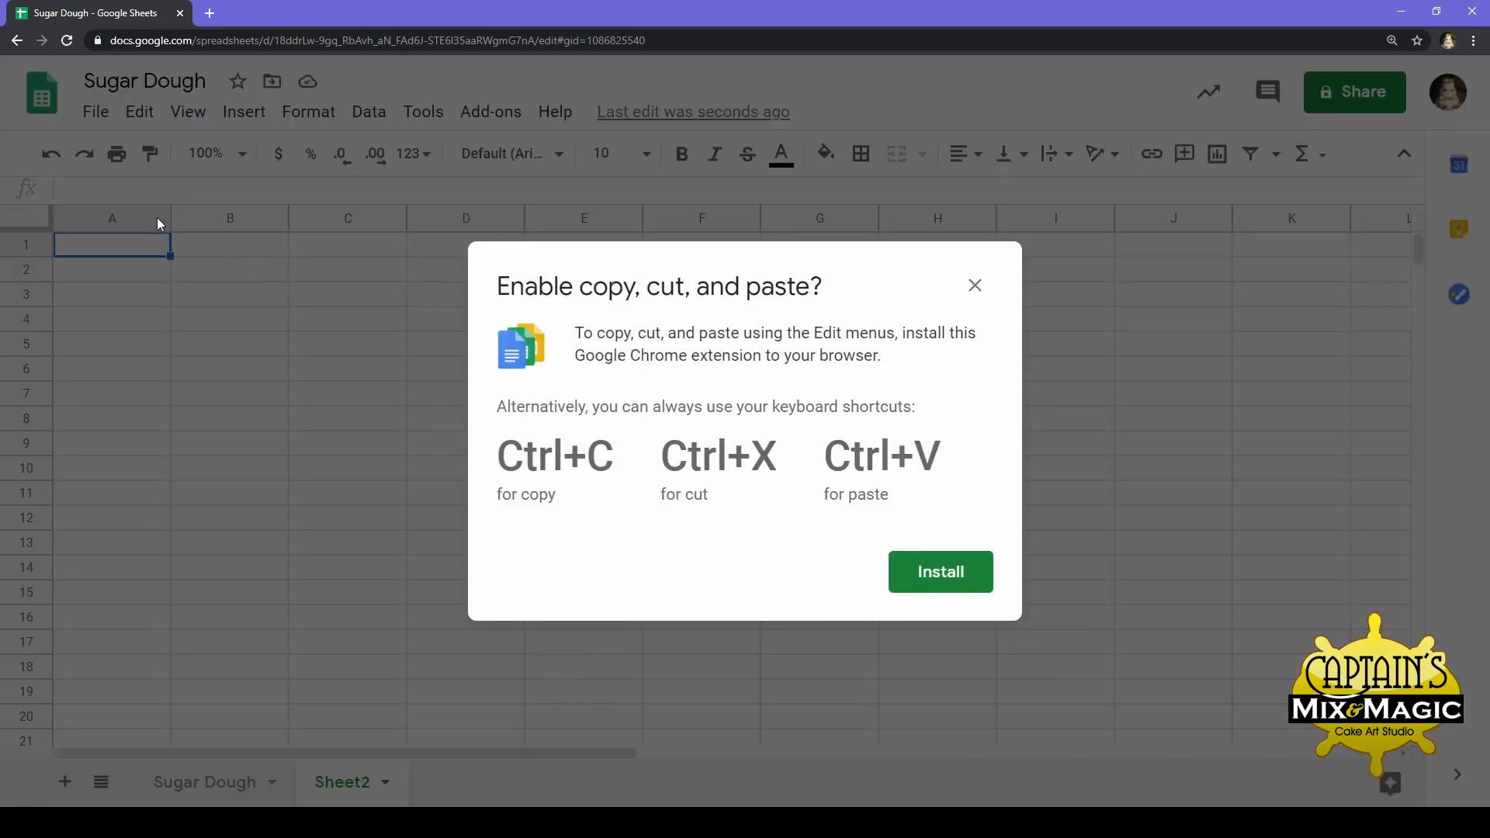
click(981, 571)
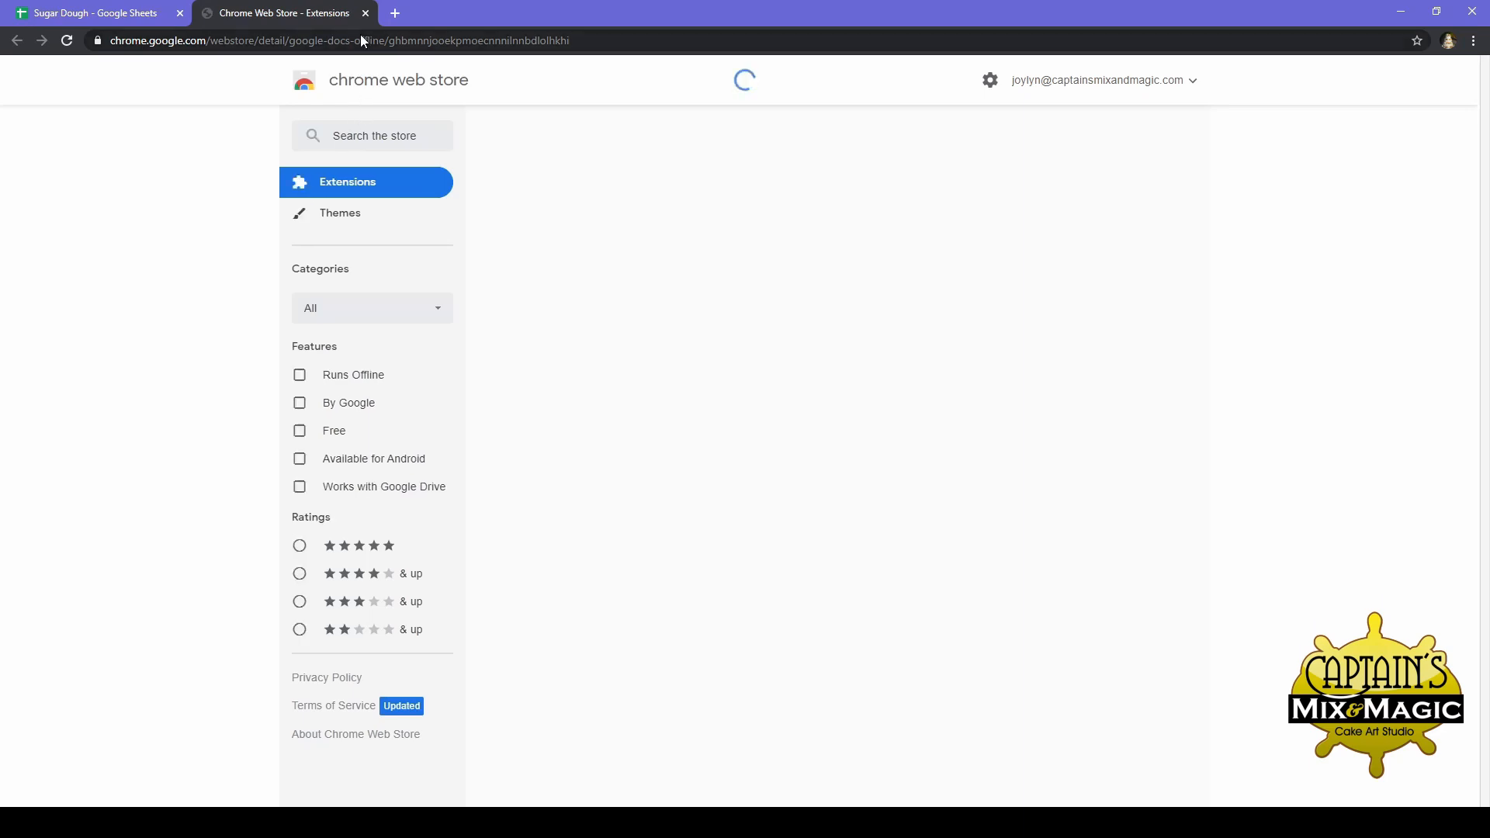
click(366, 17)
Paste the copied Sugar Dough costing sheet into the new sheet, starting at cell A1
click(98, 278)
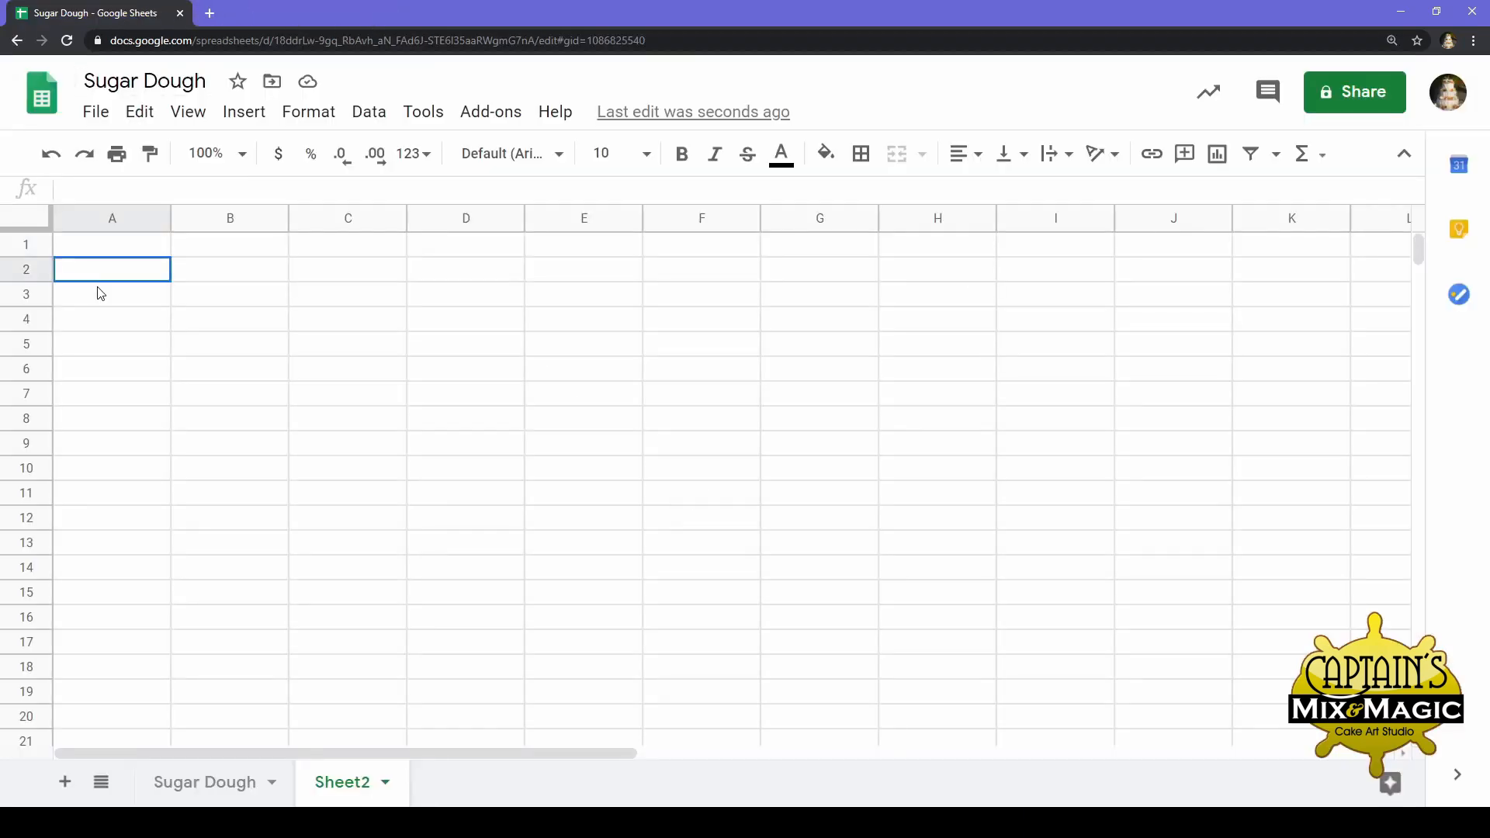
click(109, 245)
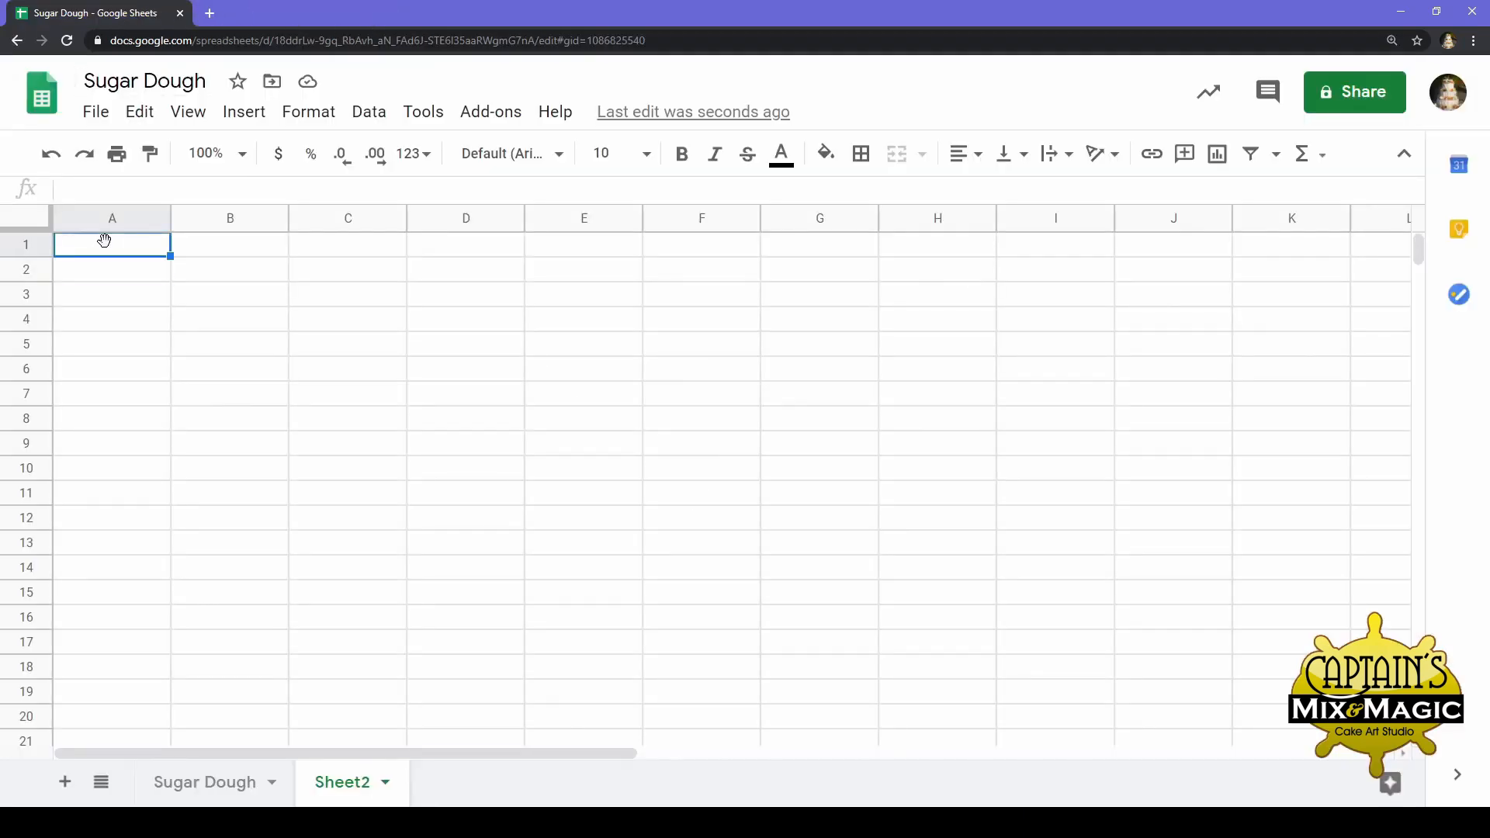
key(ctrl+v)
click(86, 419)
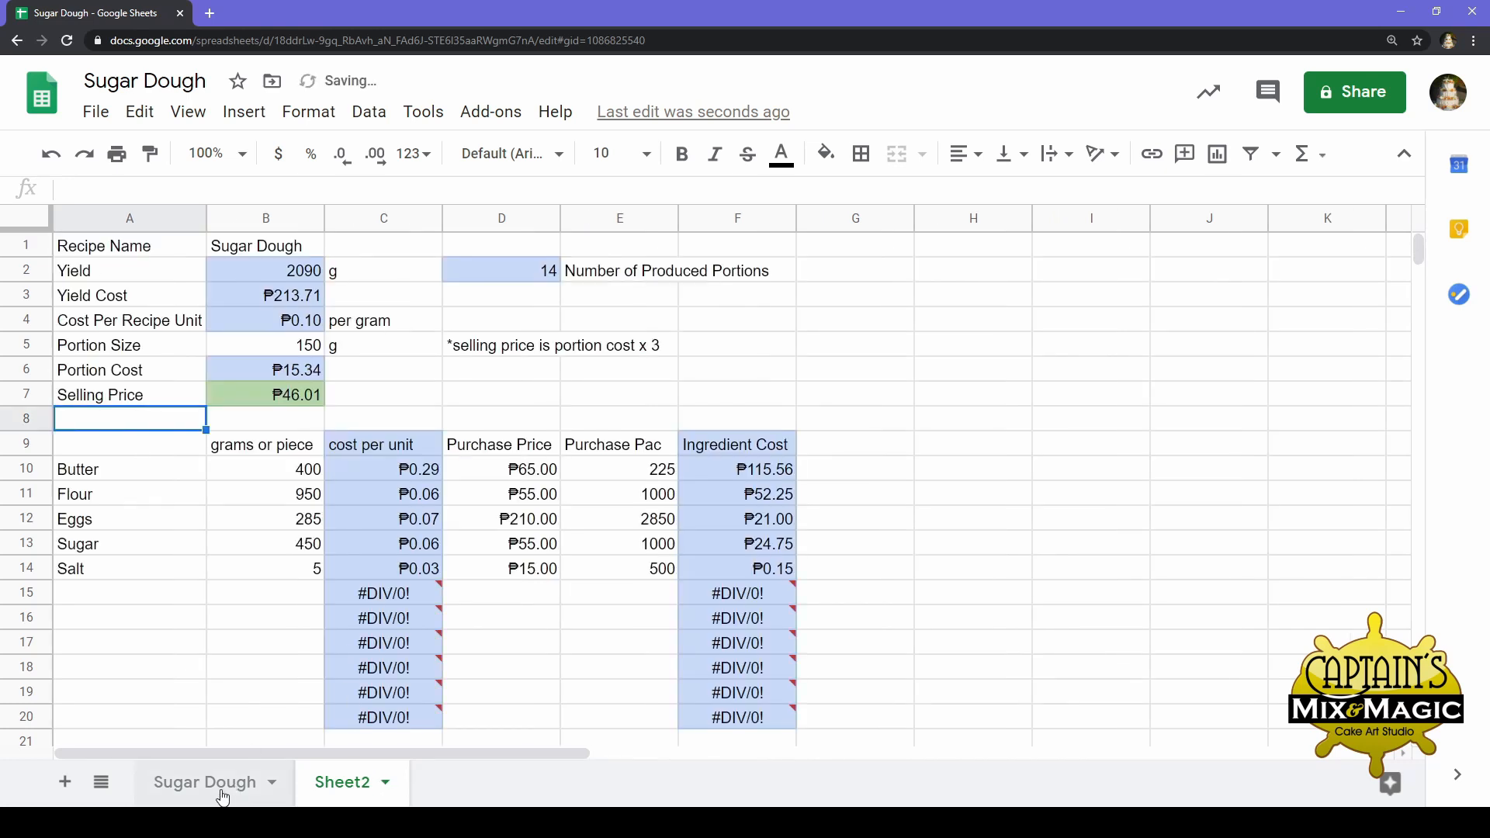
Compare the pasted costing table in Sheet2 with the original Sugar Dough sheet, including the recipe name in B1
click(220, 787)
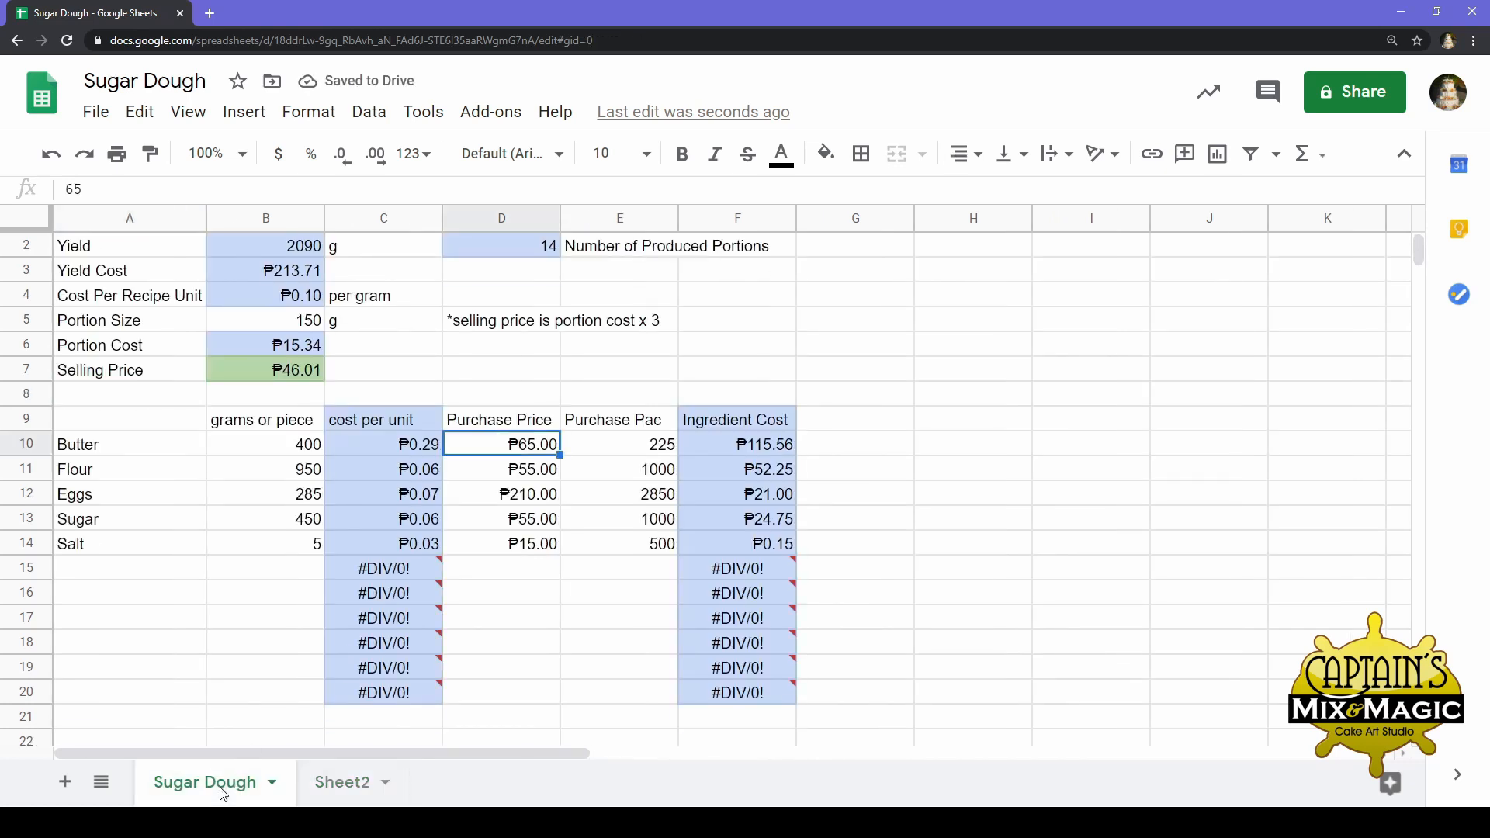
click(351, 785)
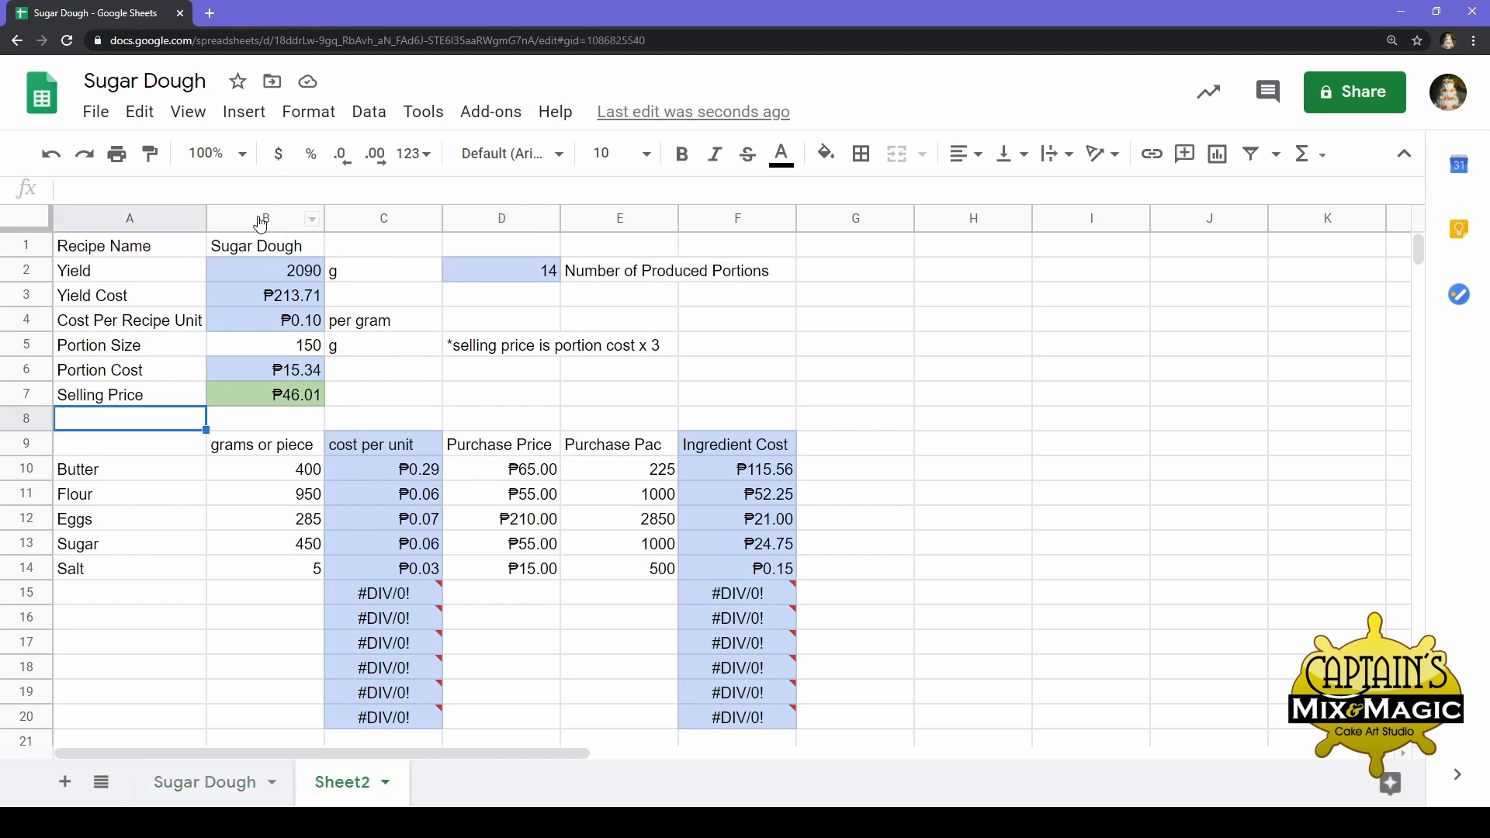
click(263, 249)
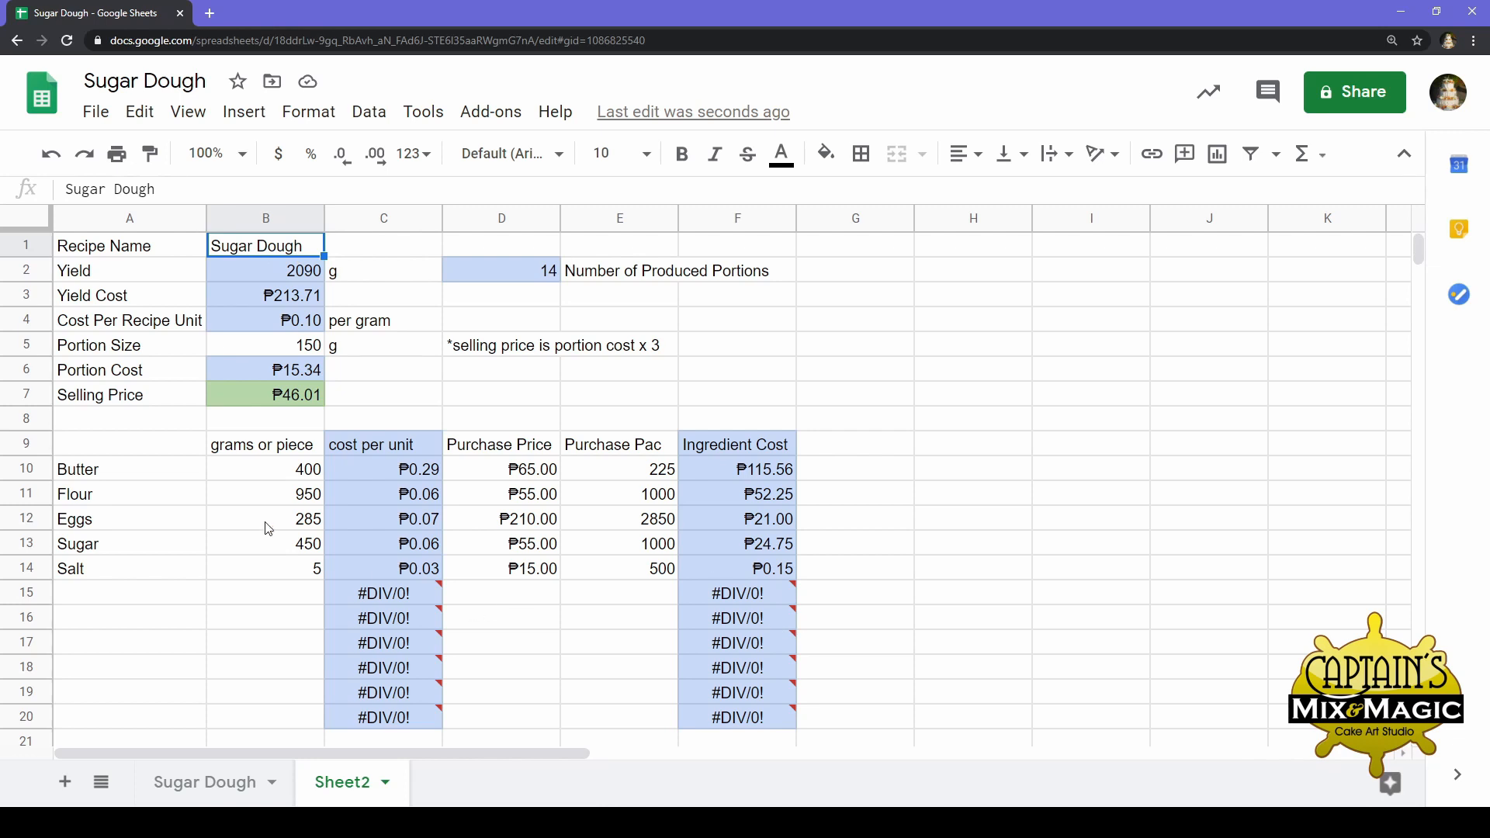
click(349, 329)
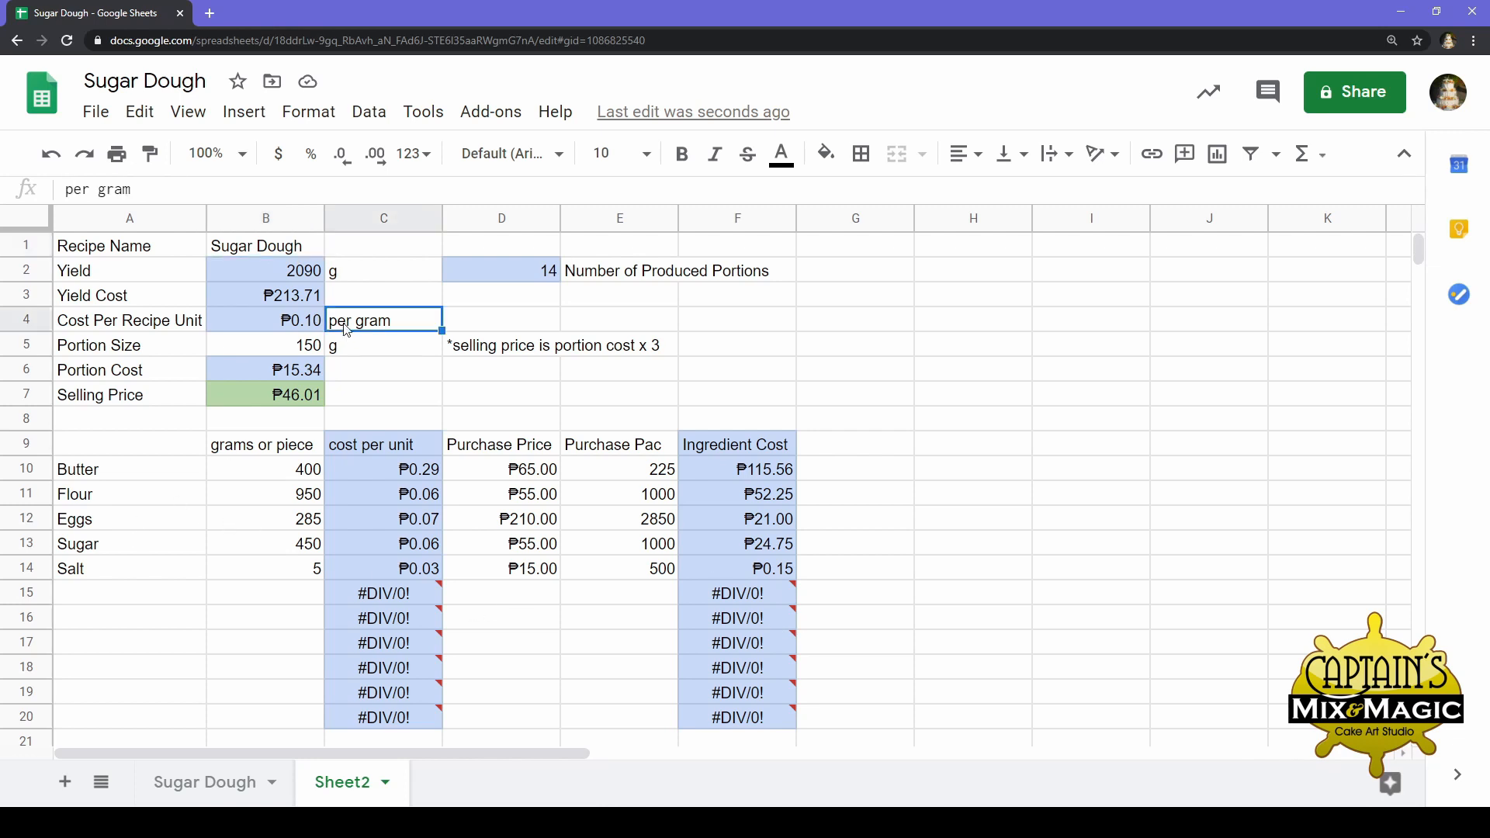
Change the recipe name in B1 to "Chocolate Chip Cookies"
click(384, 273)
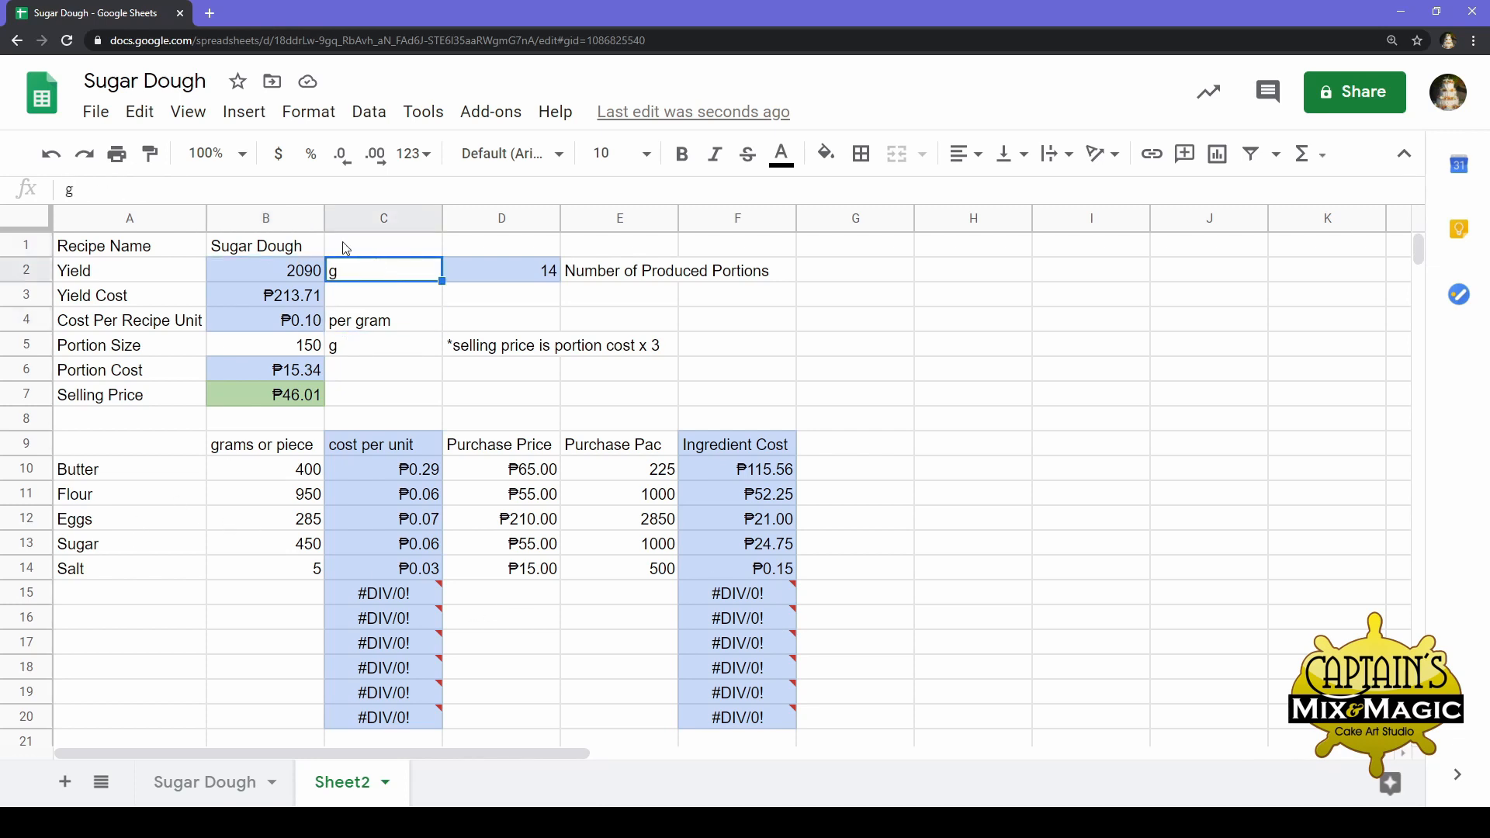
click(288, 253)
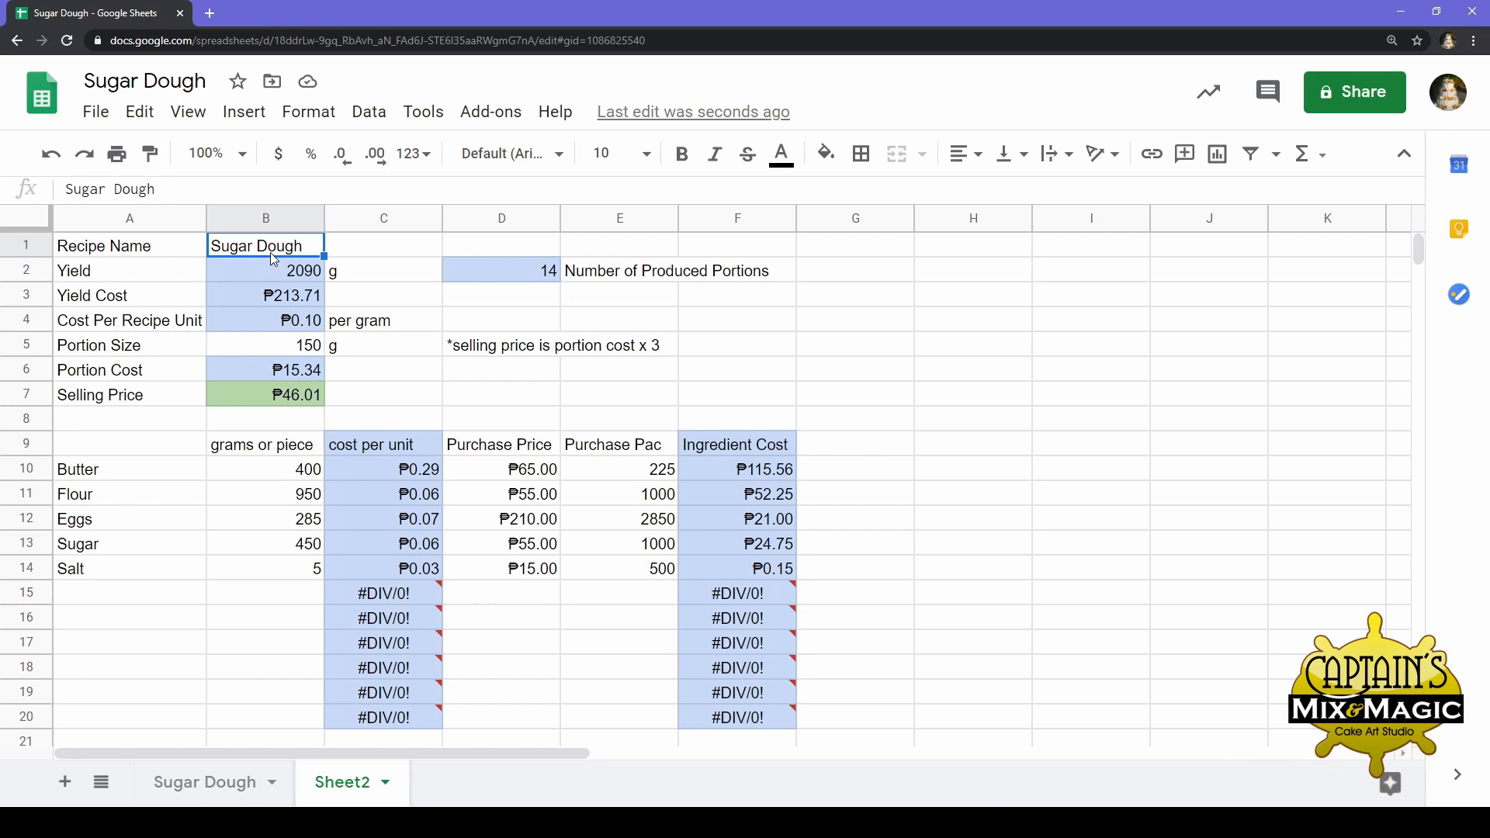
text(Chocolate )
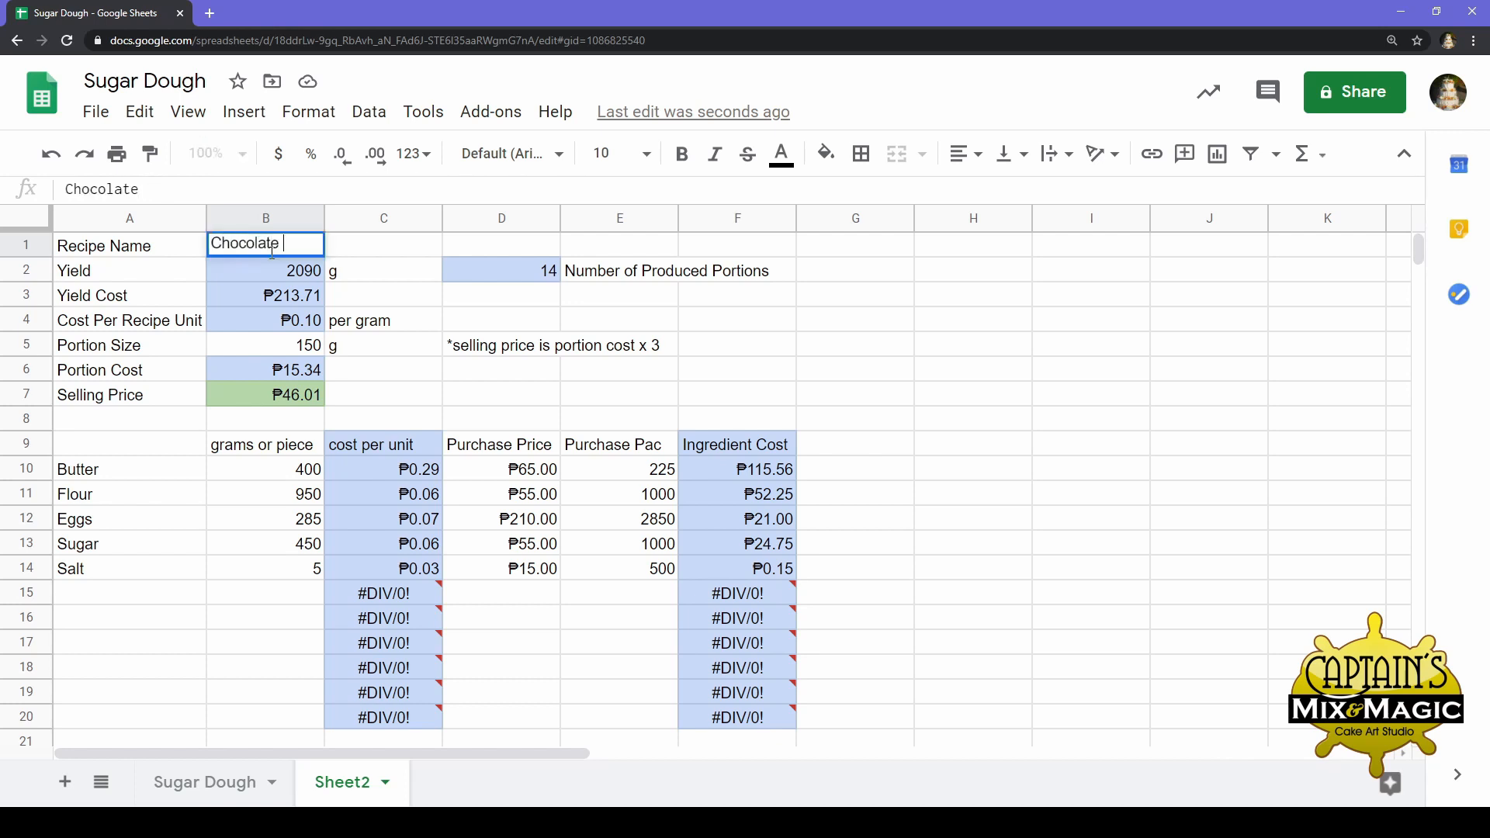
text(Chip Cio)
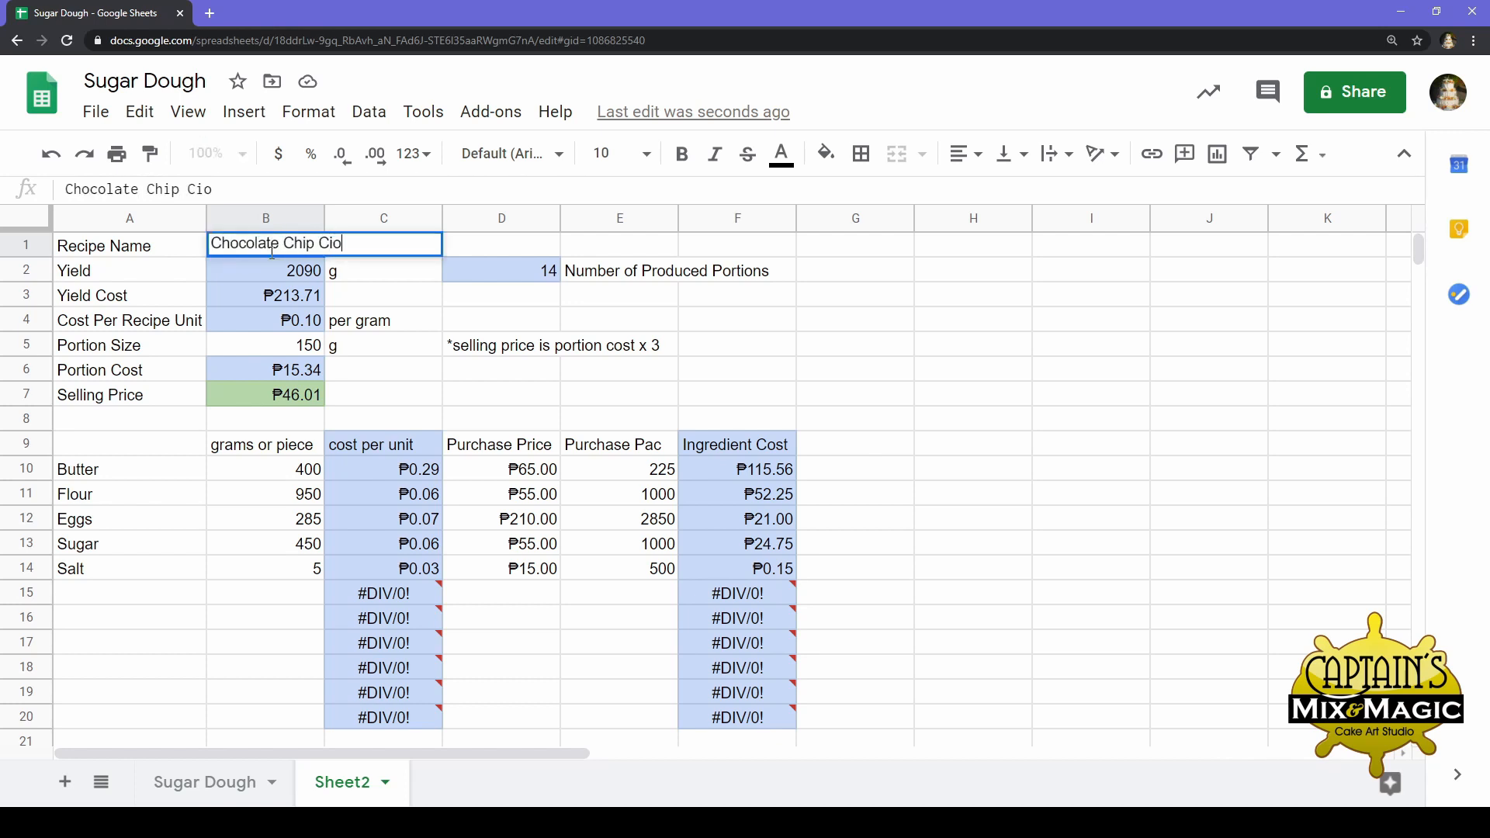
key(BackSpace)
text(ookies)
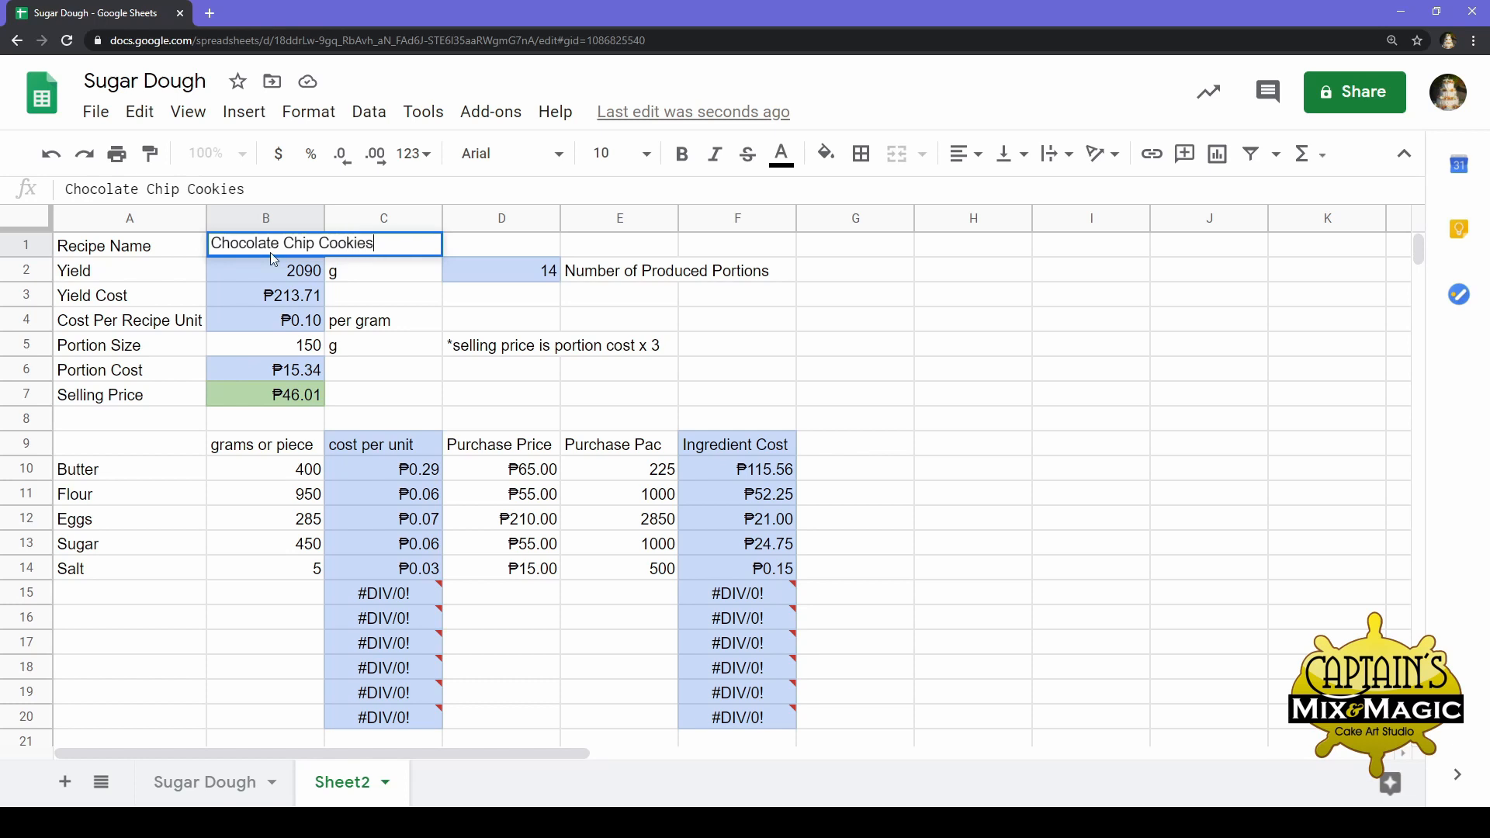
key(Return)
text(])
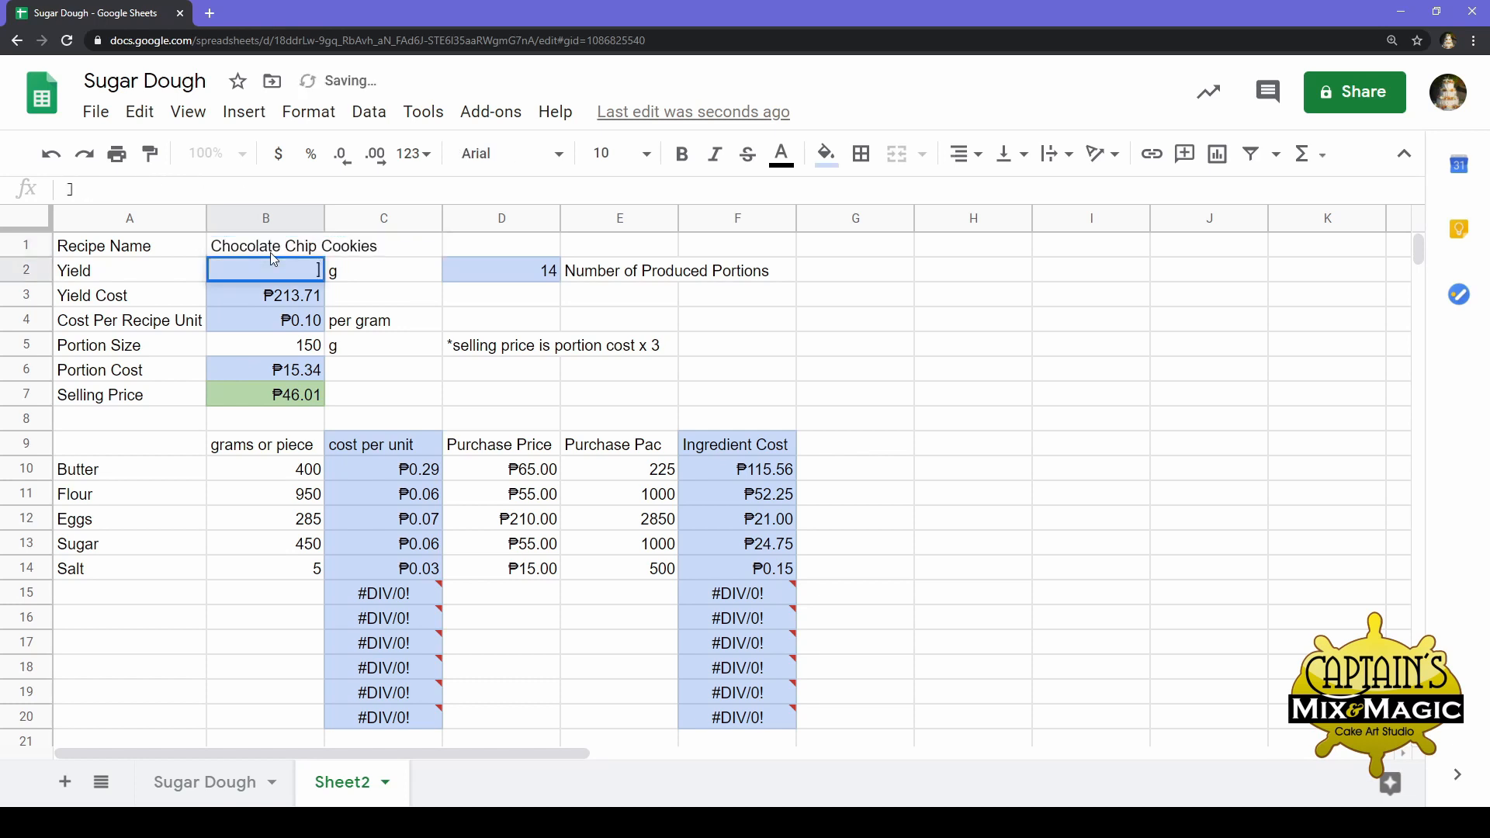
click(381, 298)
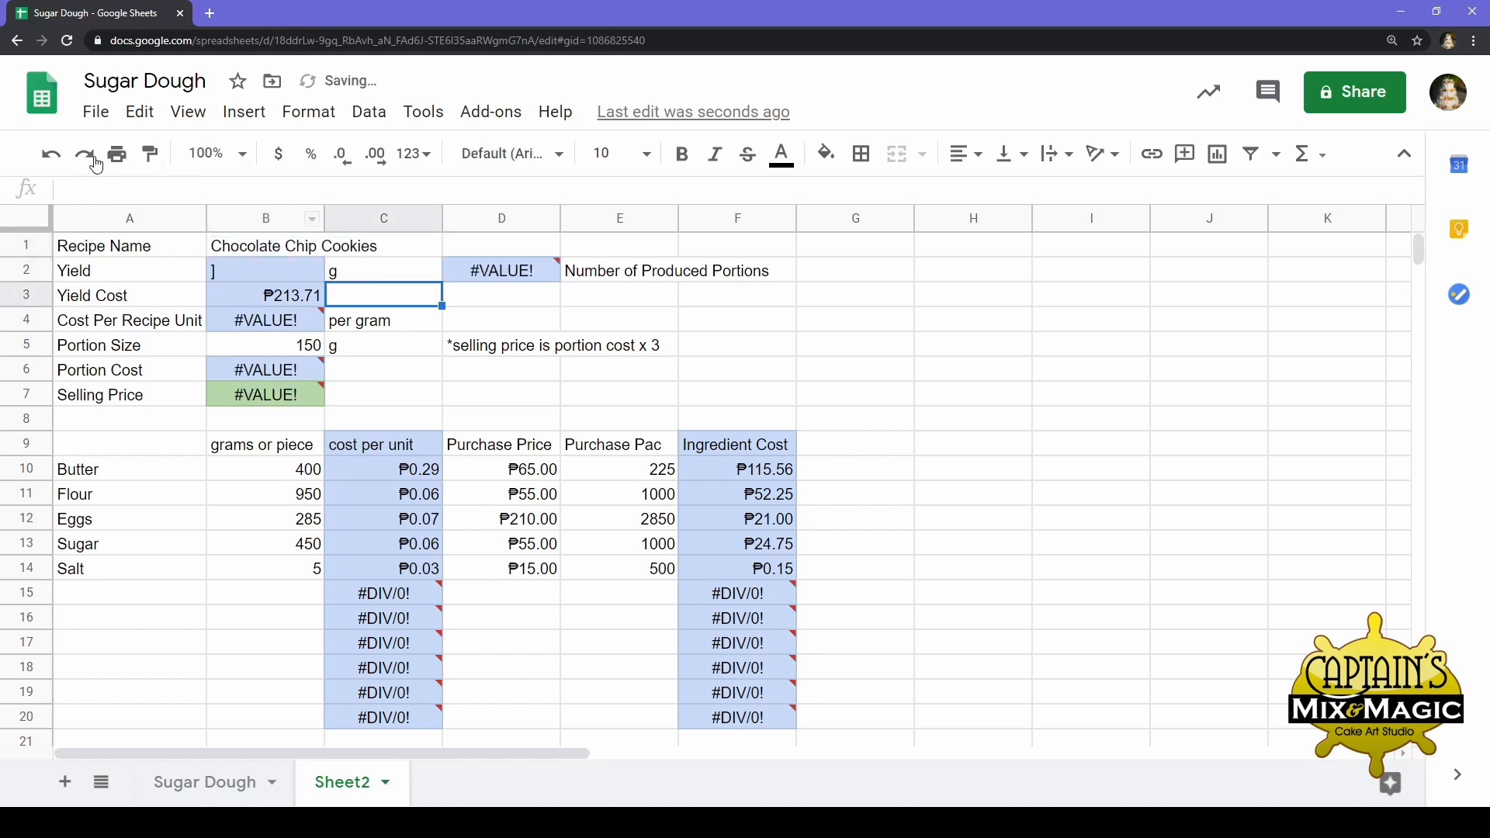
click(50, 154)
Add Baking Powder and Chocolate Chips to the ingredient list in A15 and A16, below Salt
click(133, 590)
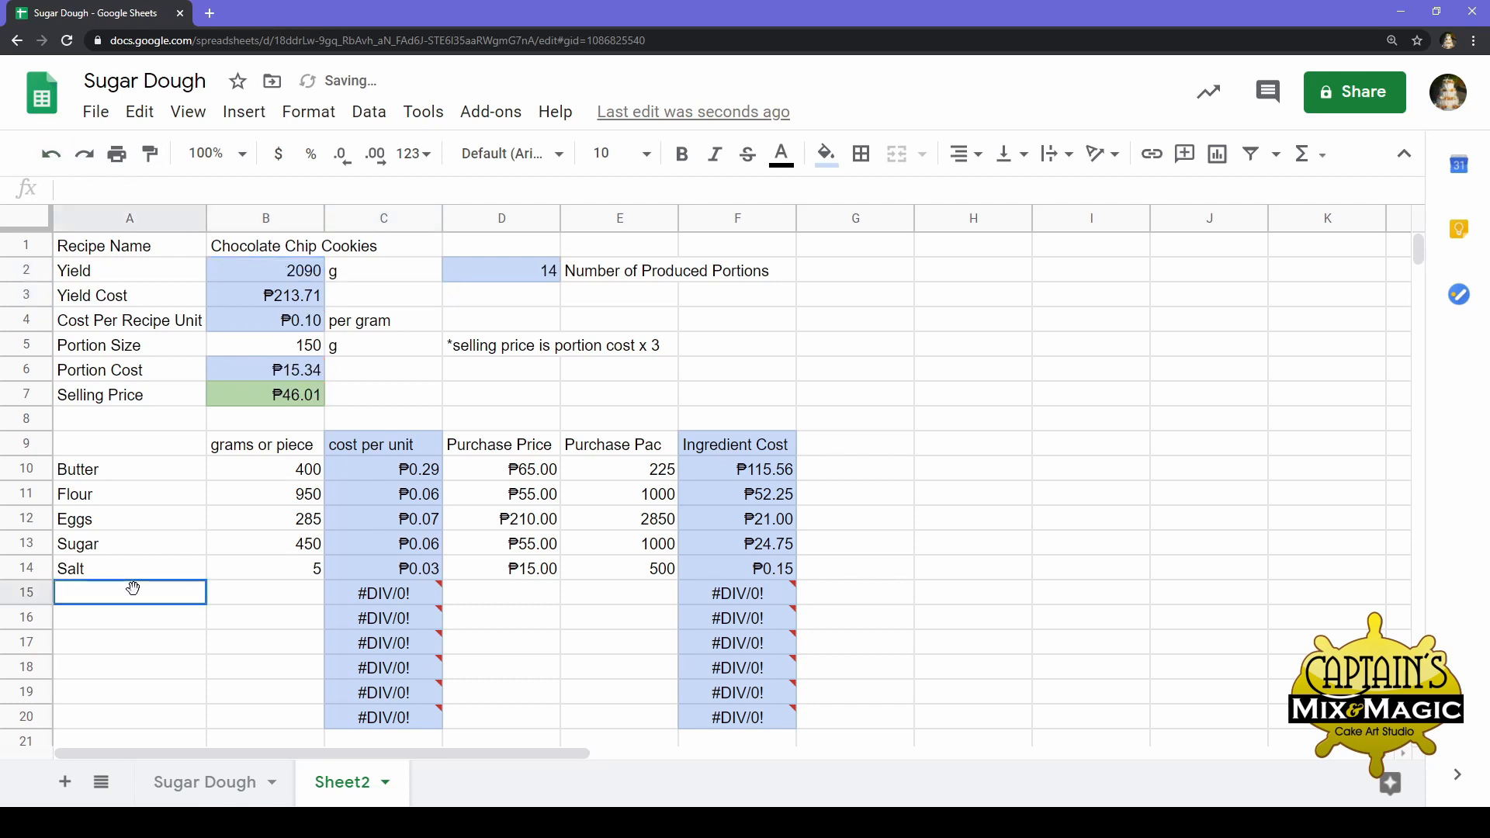
click(183, 492)
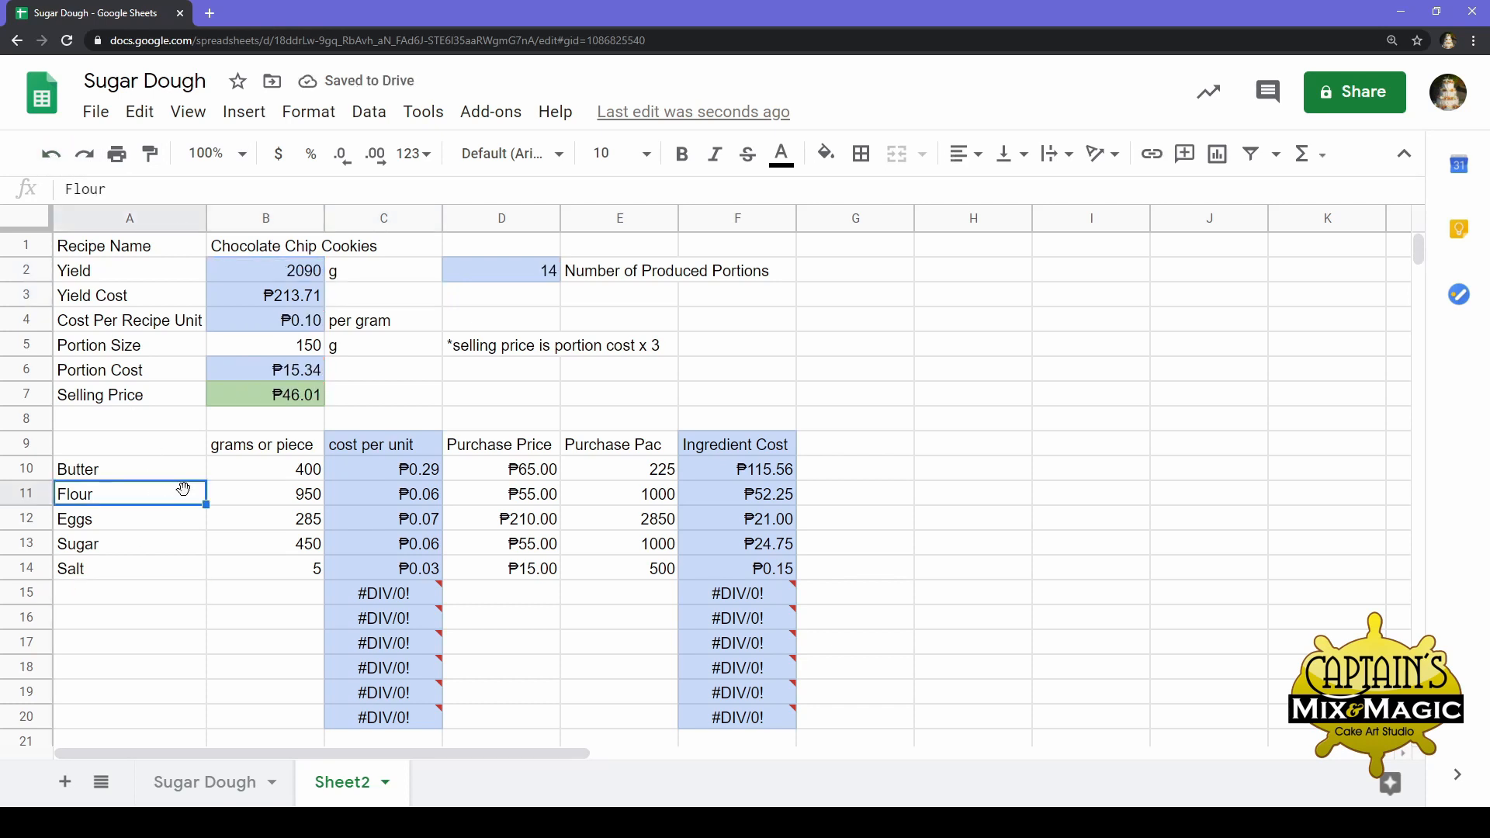
click(175, 529)
click(170, 548)
click(160, 576)
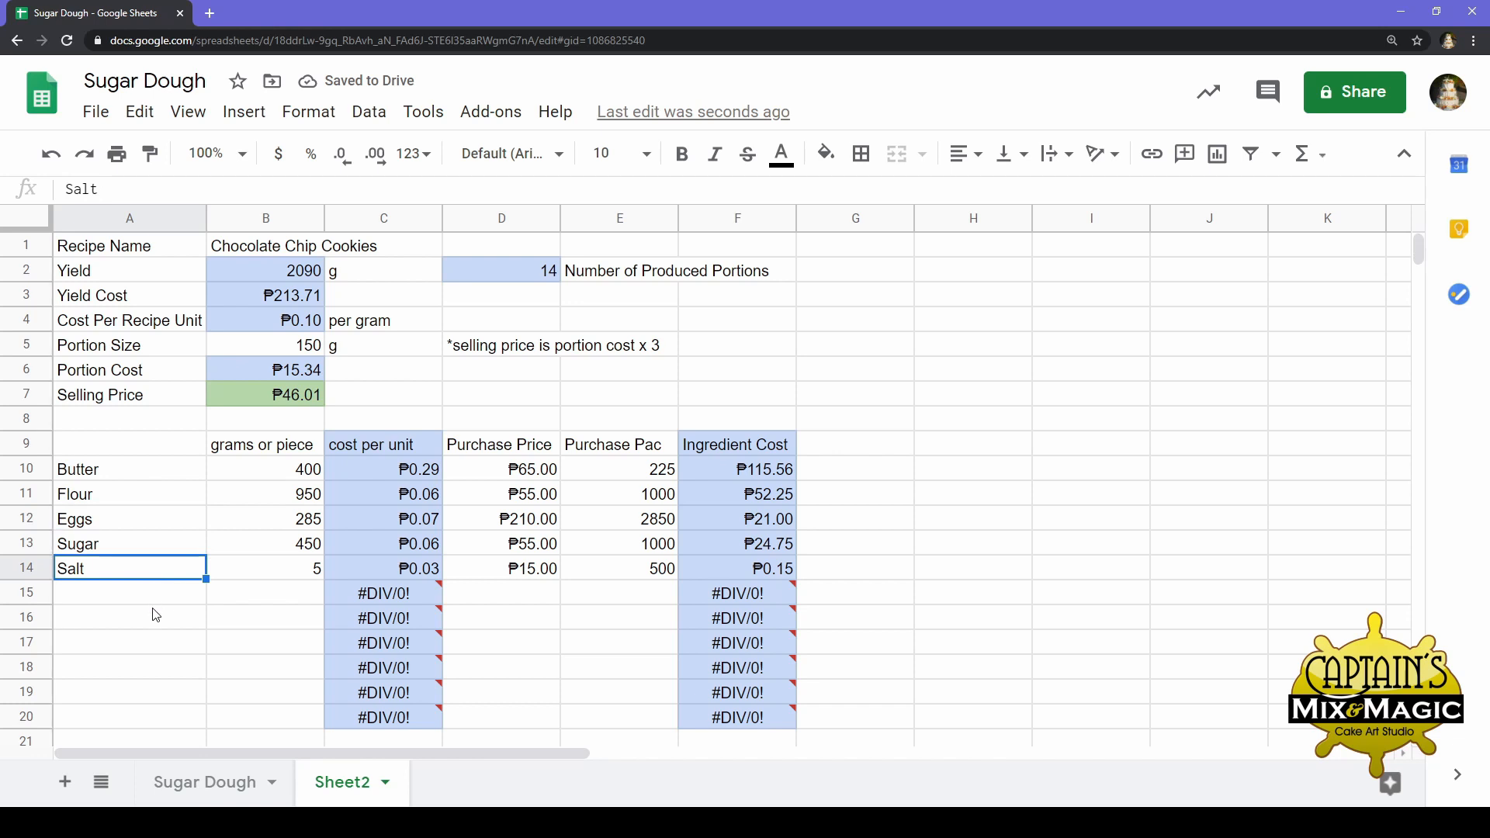
click(154, 602)
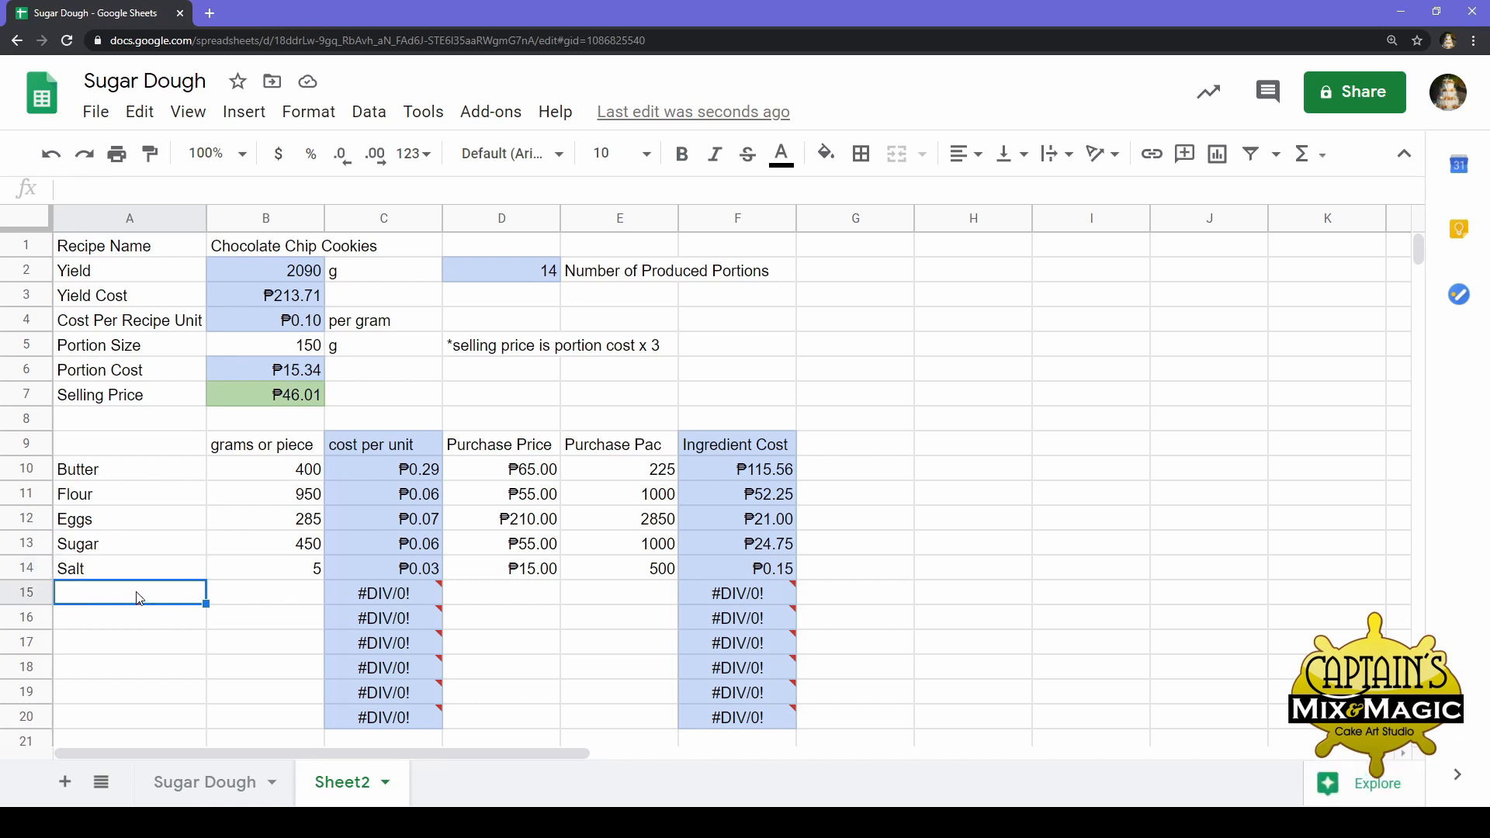
text(Baking )
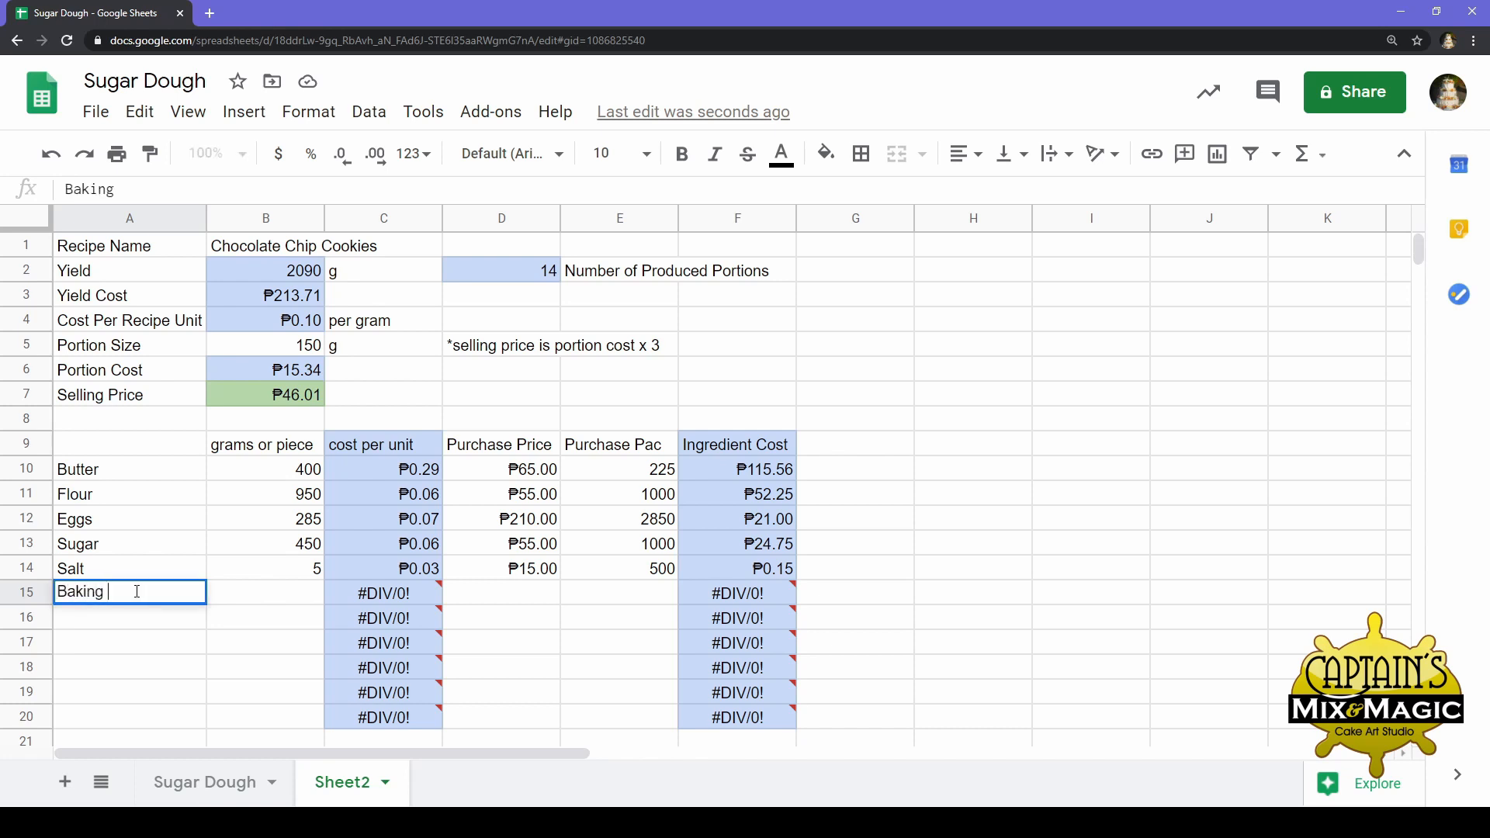
text(Powder)
key(Return)
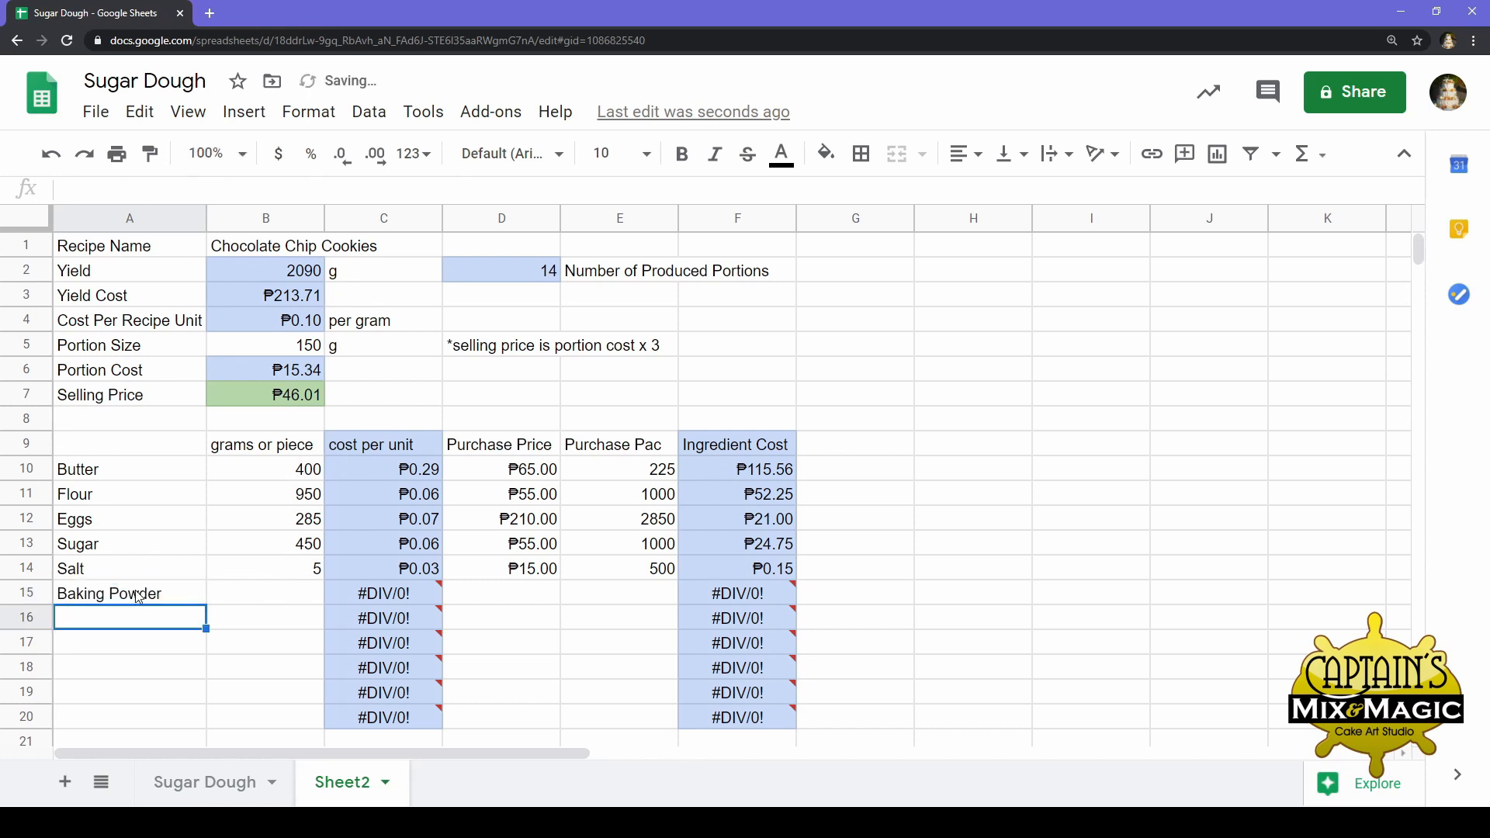
text(C)
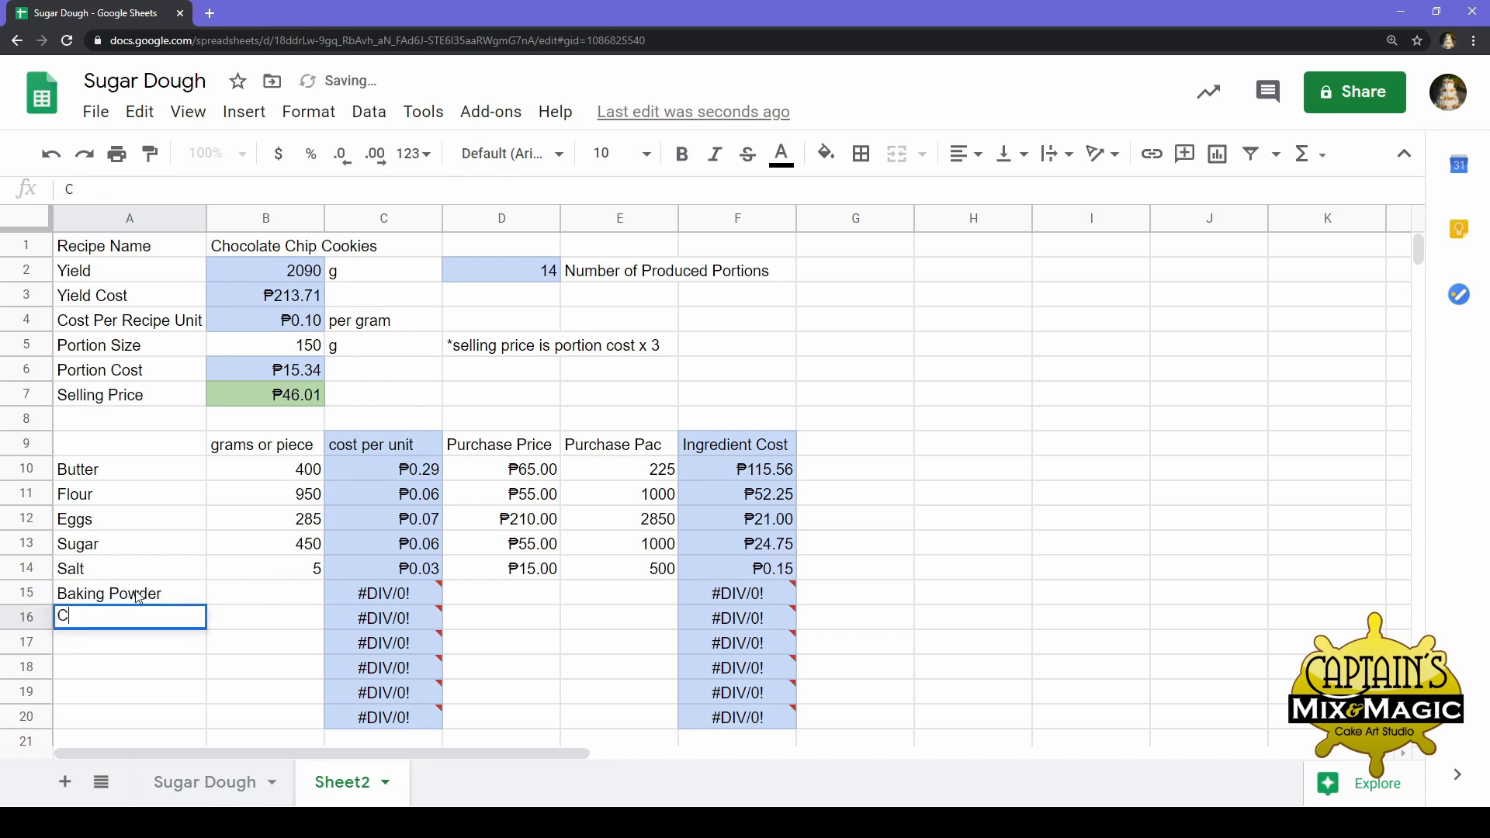
text(hocolate Chips)
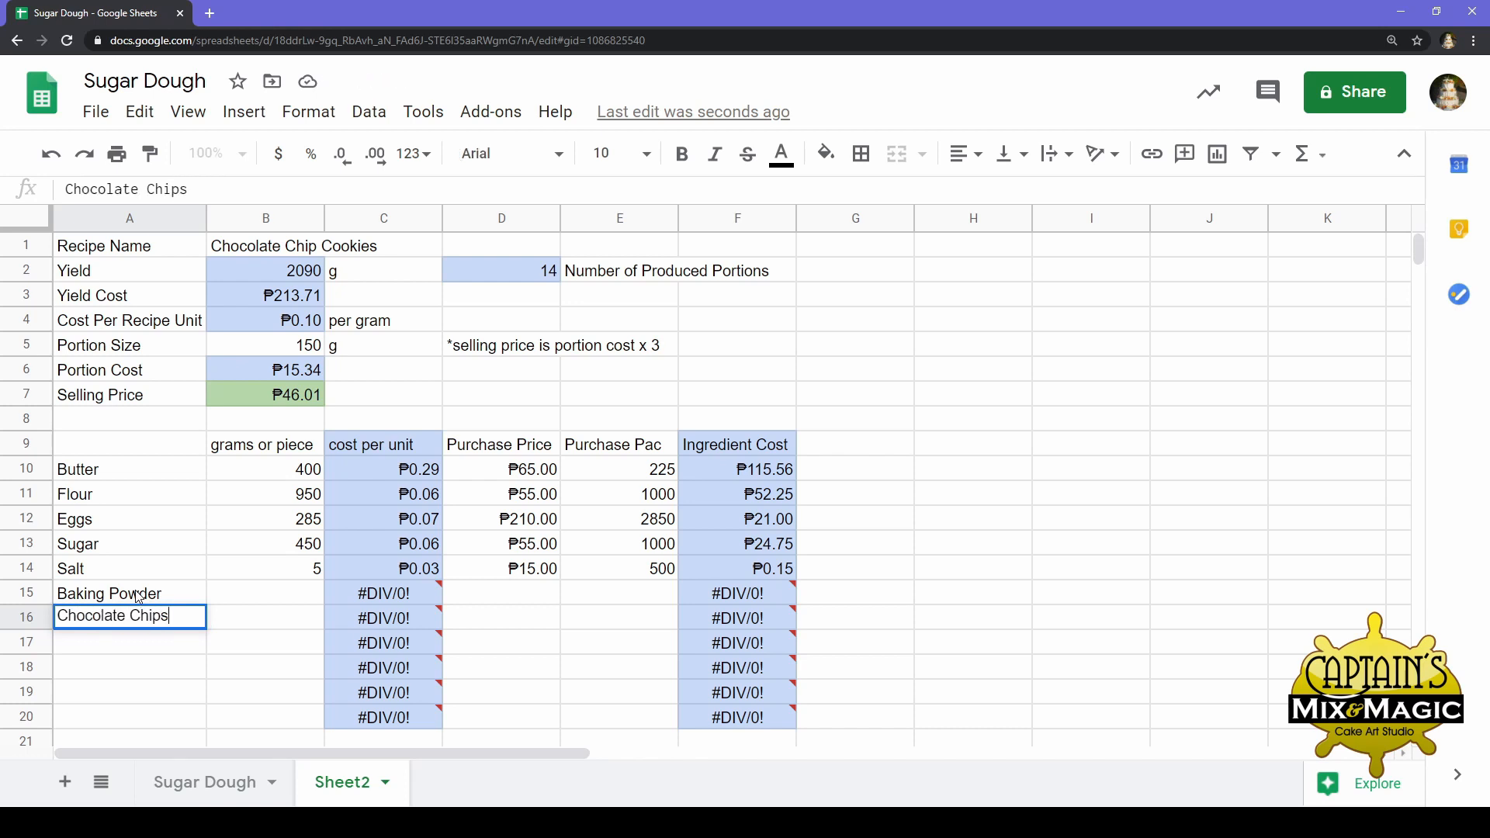
key(Return)
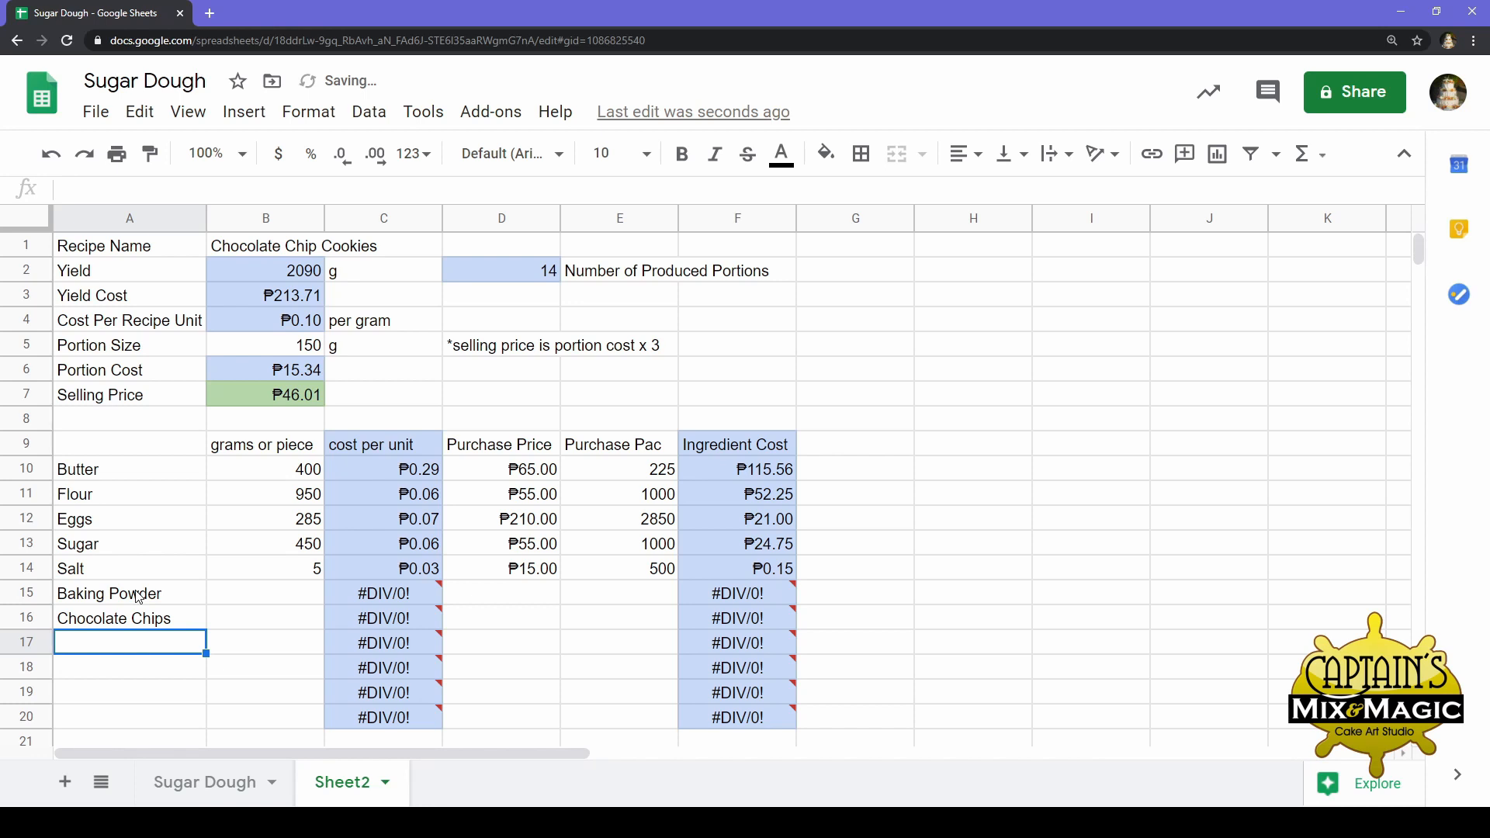
click(124, 625)
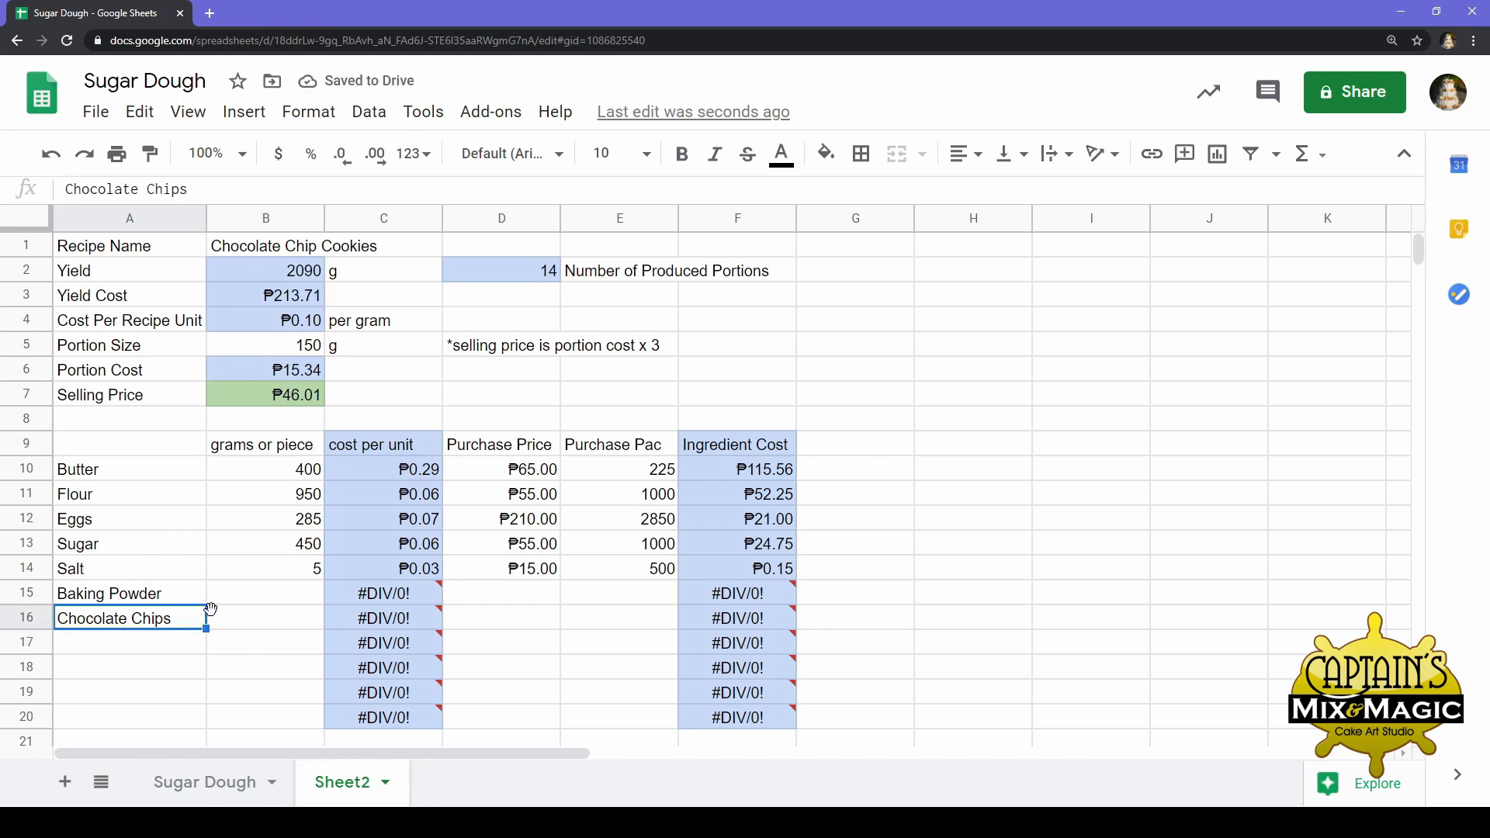
Set the Baking Powder quantity in the grams or piece column to 15
click(232, 603)
mouse_move(341, 604)
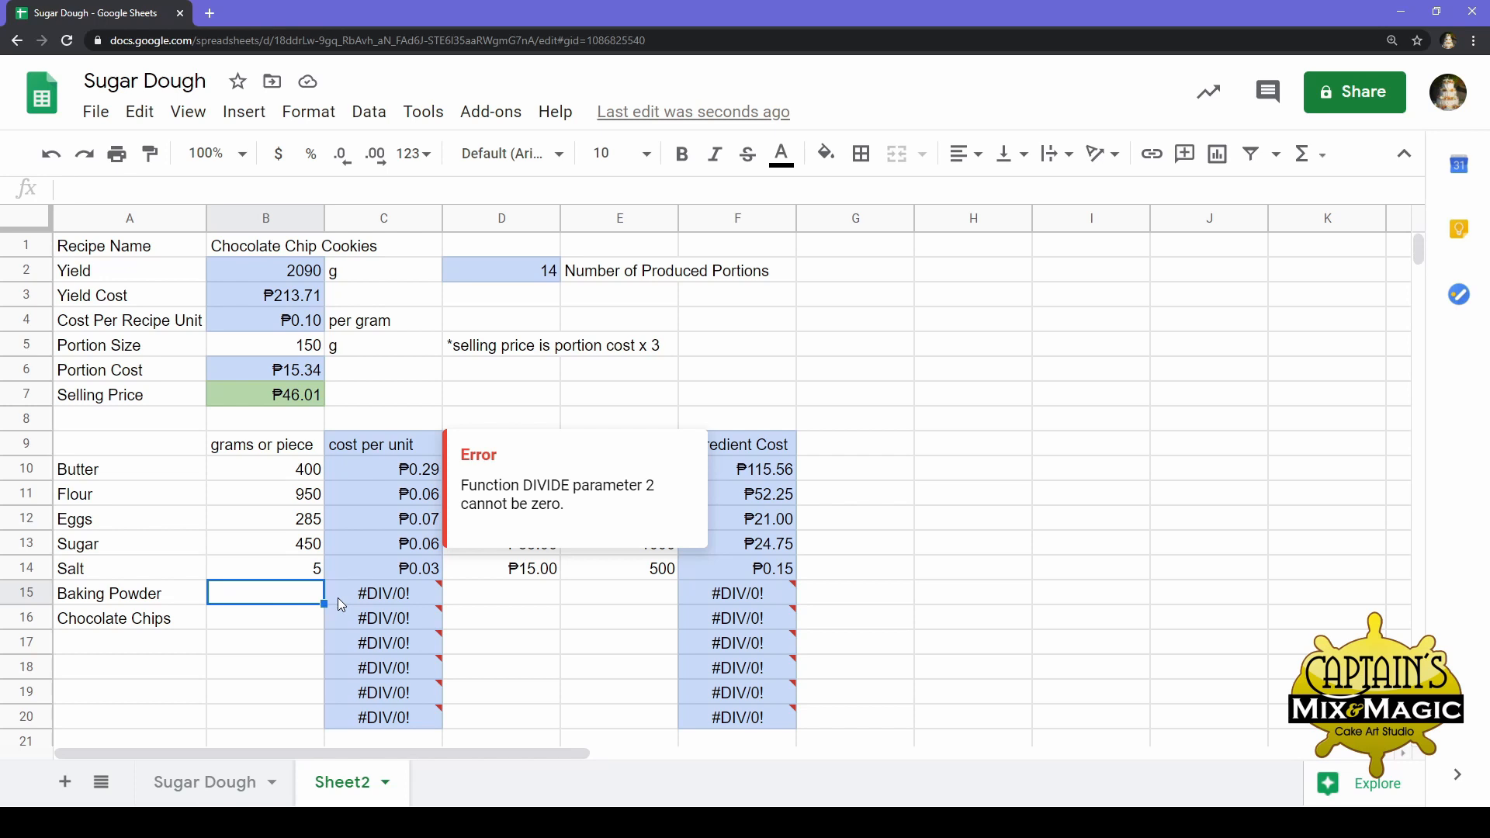
text(15)
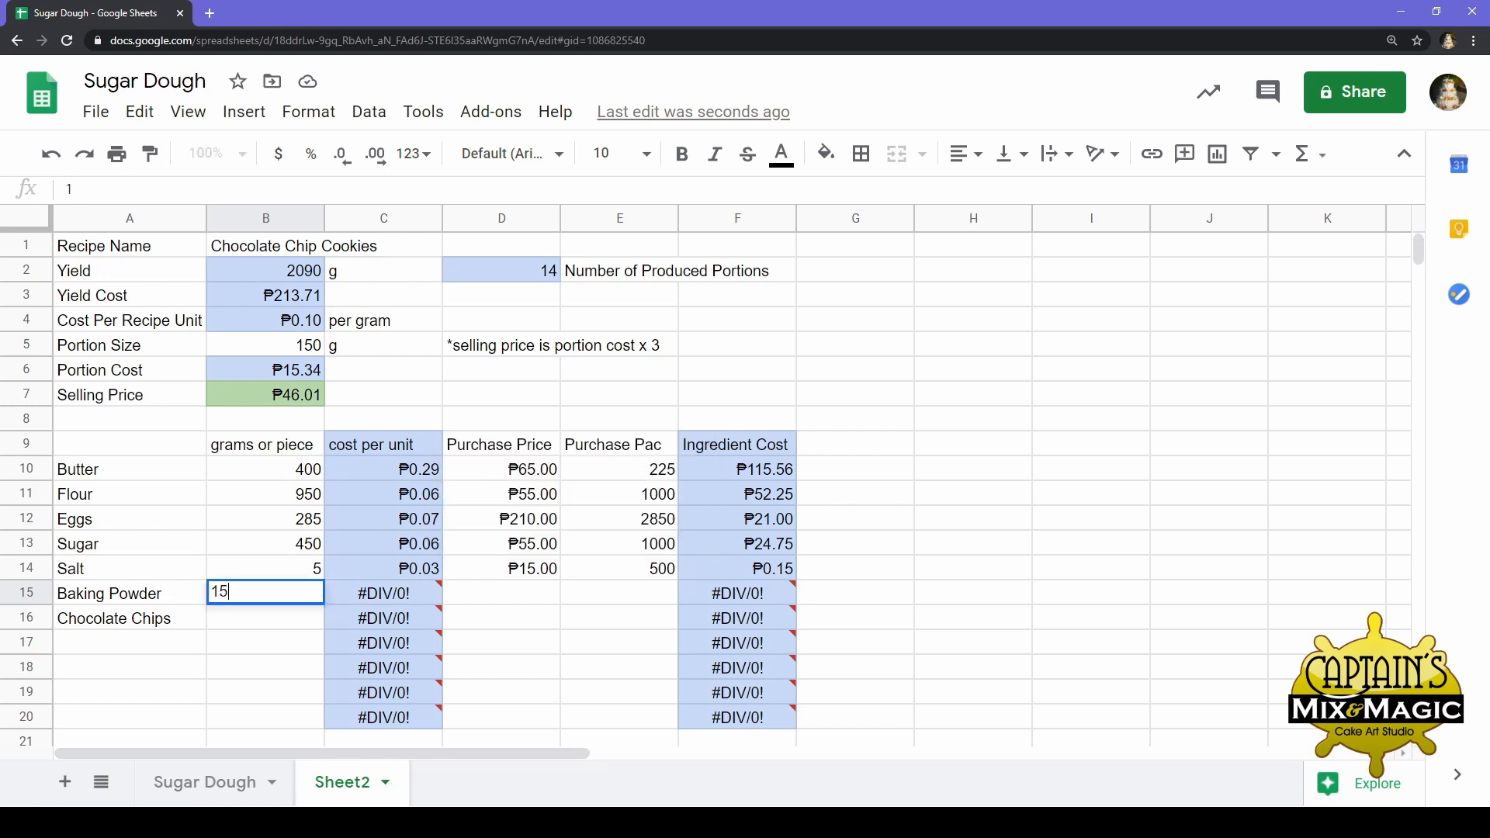
key(Return)
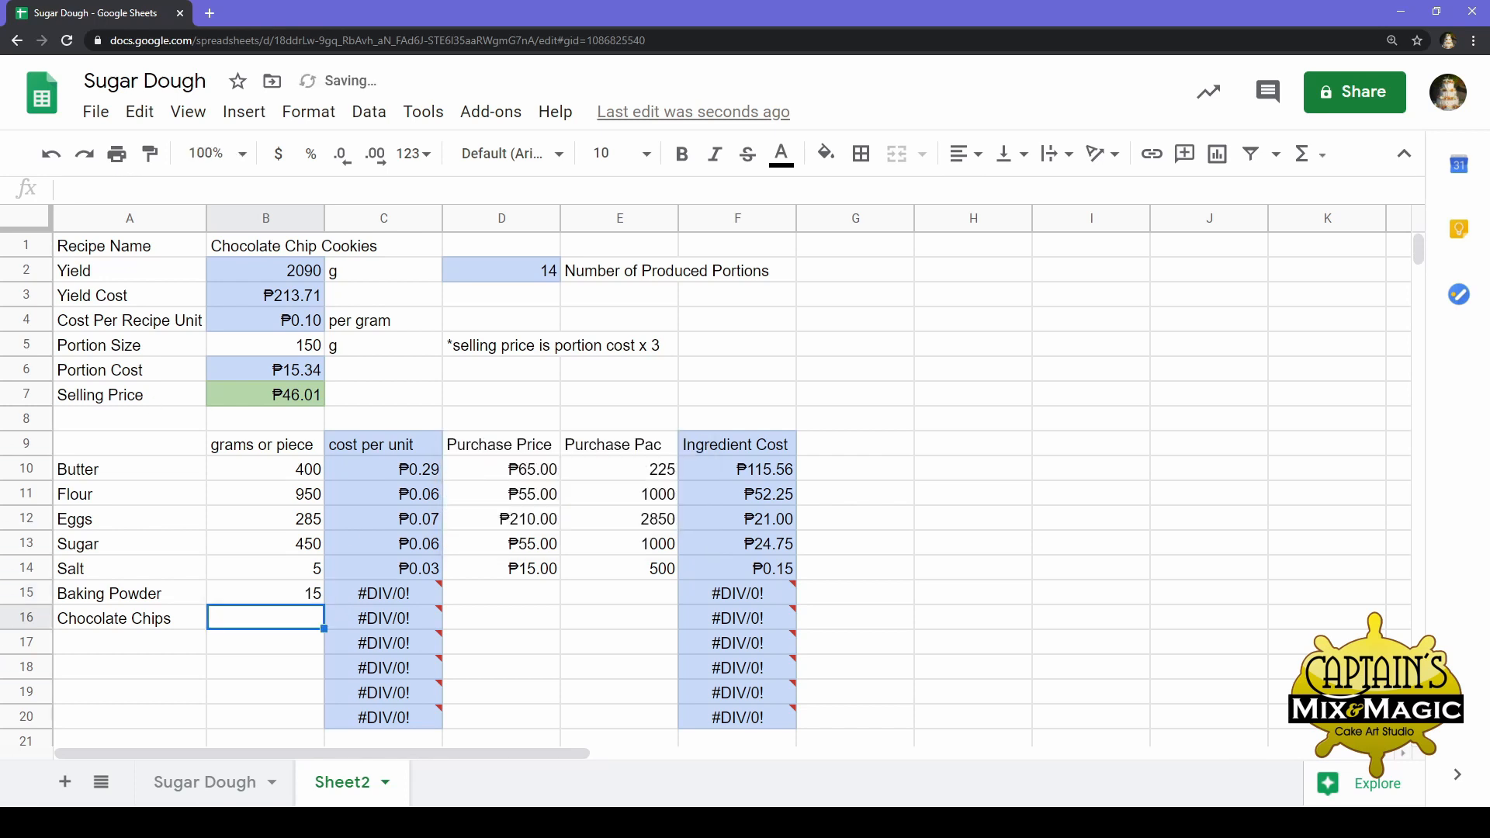
Enter 128 as the purchase price of Baking Powder in D15
click(551, 603)
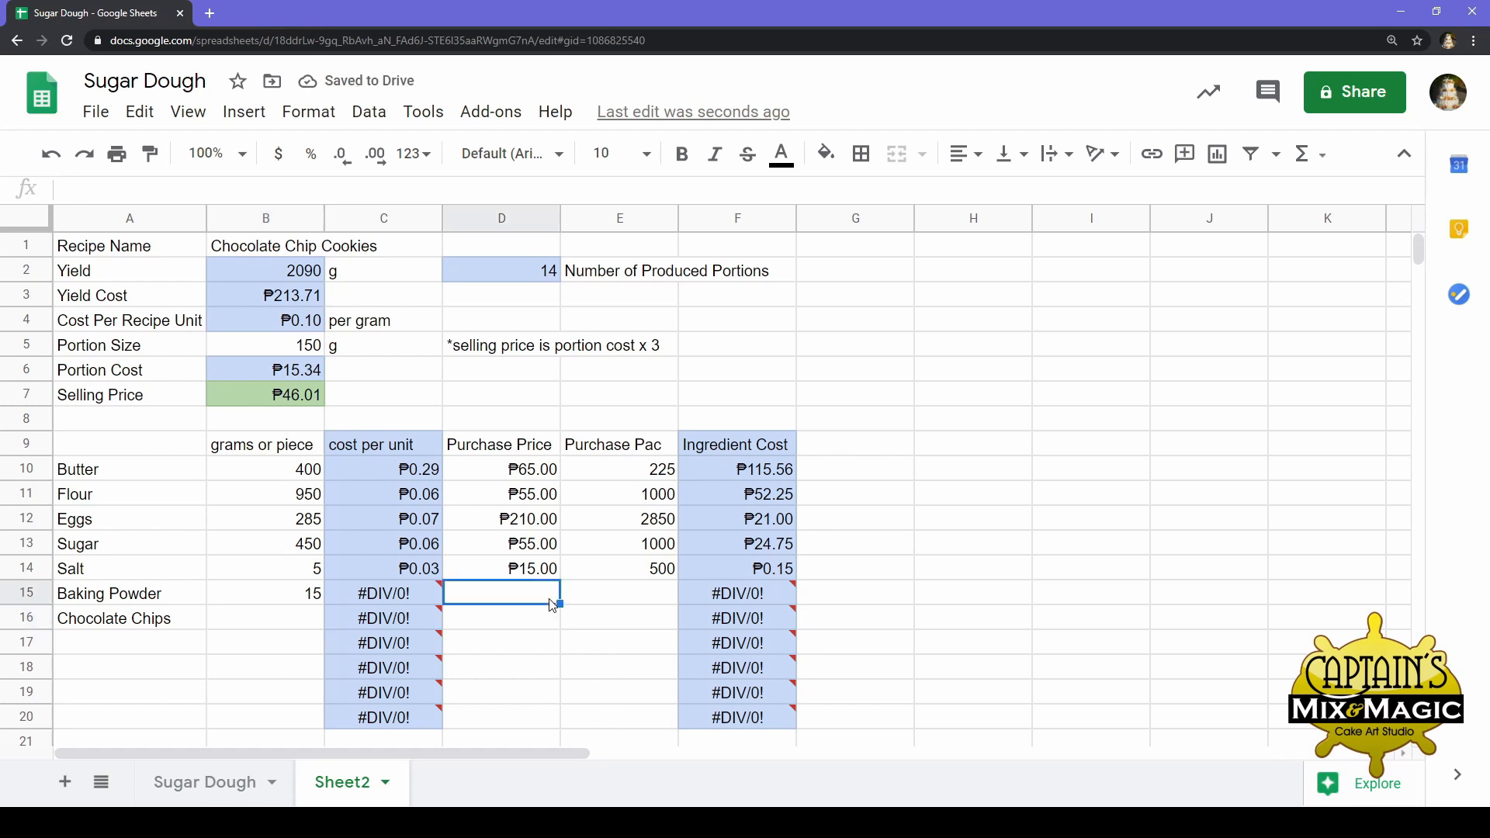
click(618, 584)
click(618, 613)
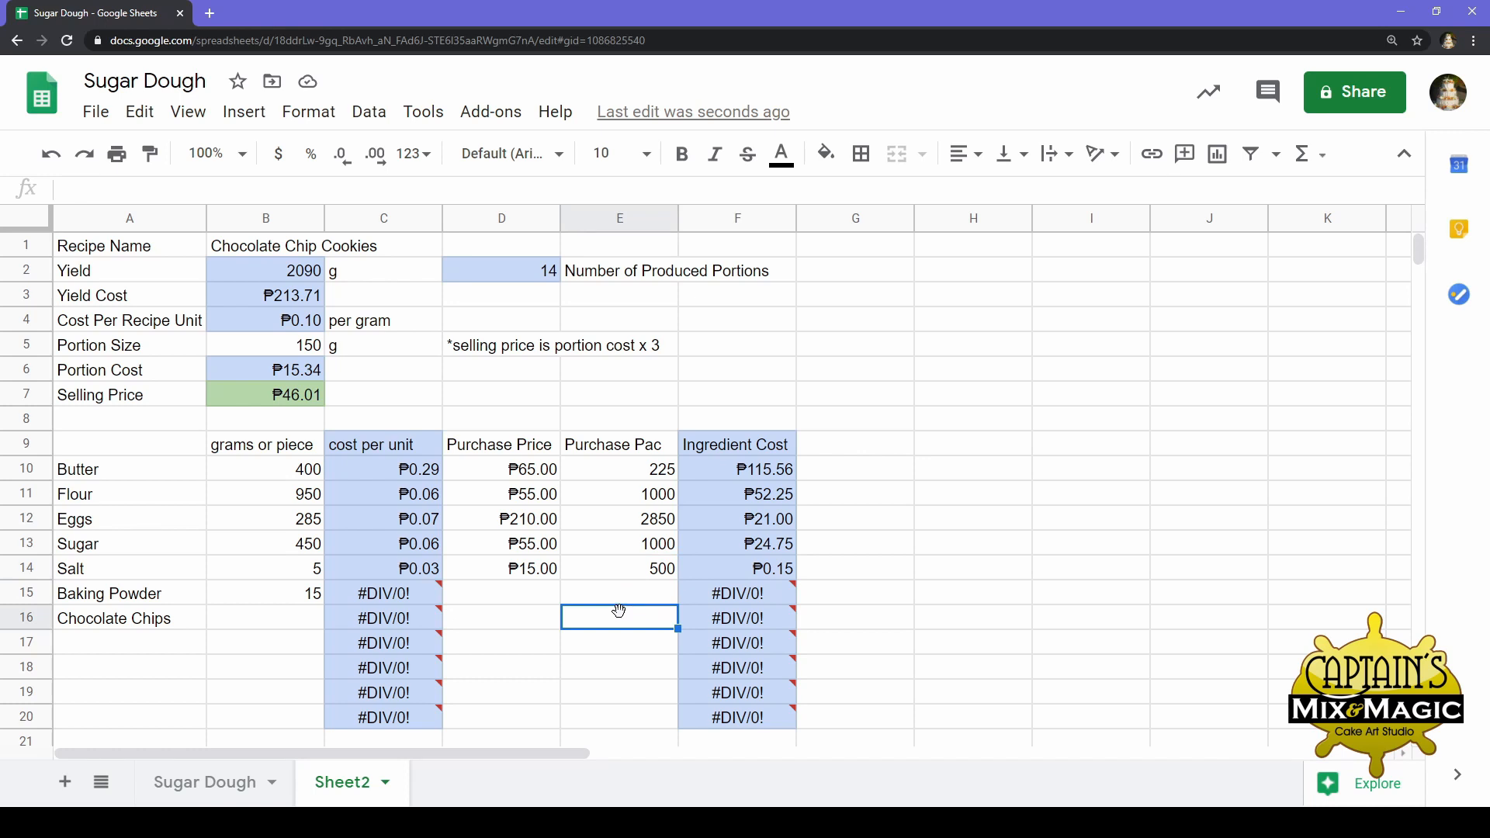
key(Up)
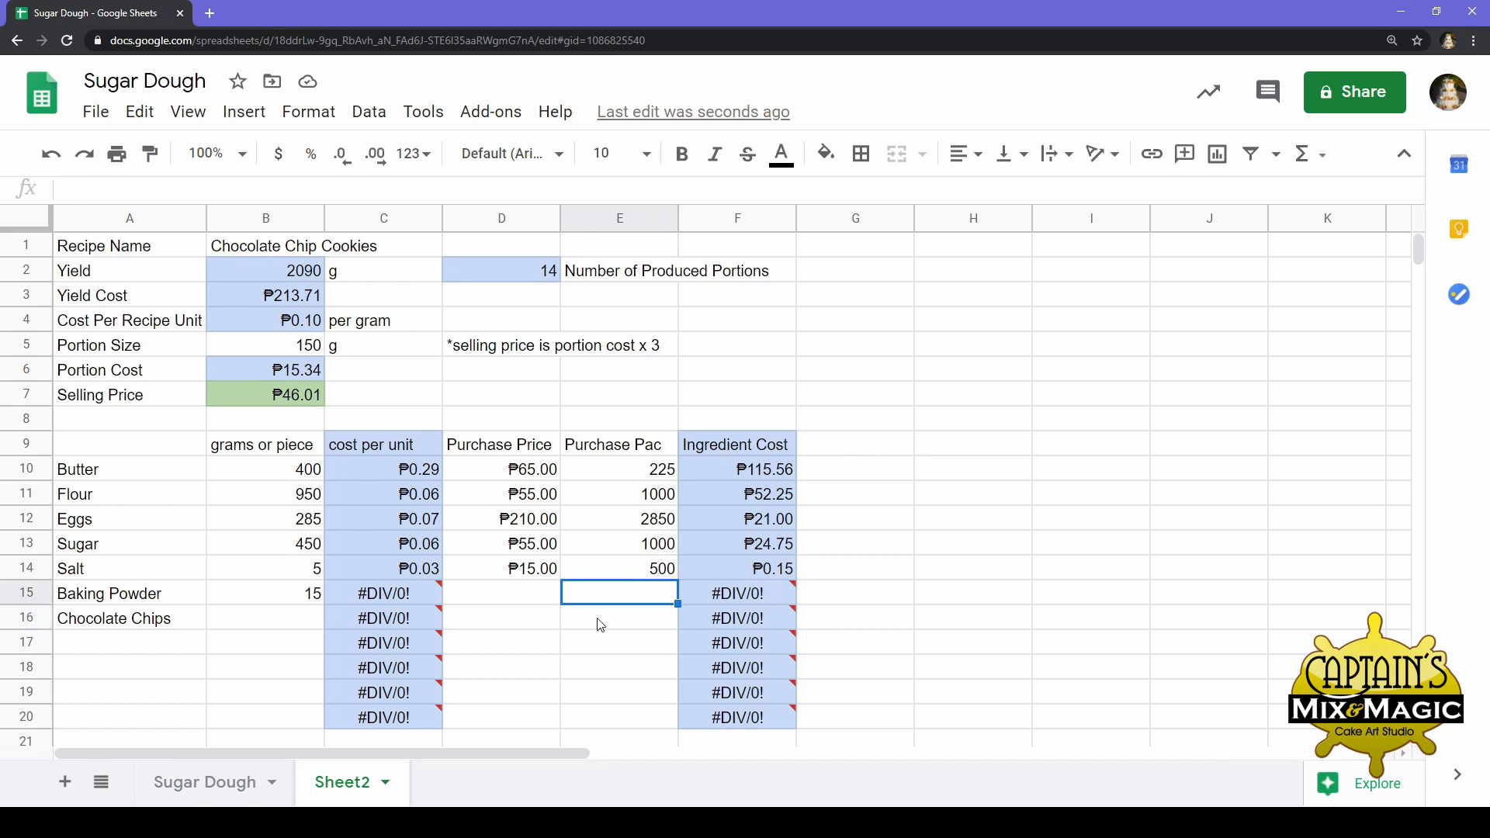
click(543, 605)
text(128)
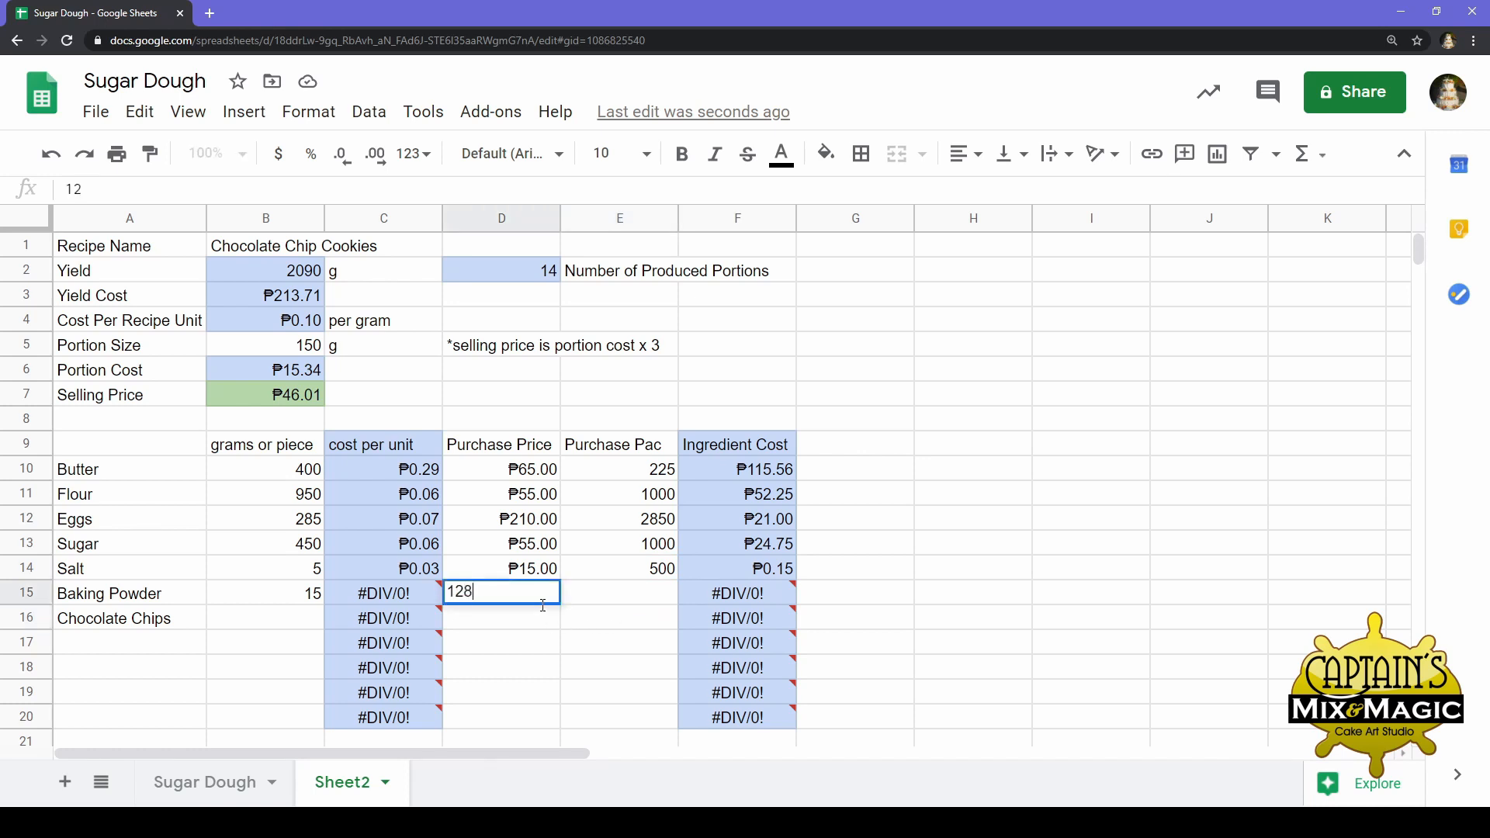
key(Return)
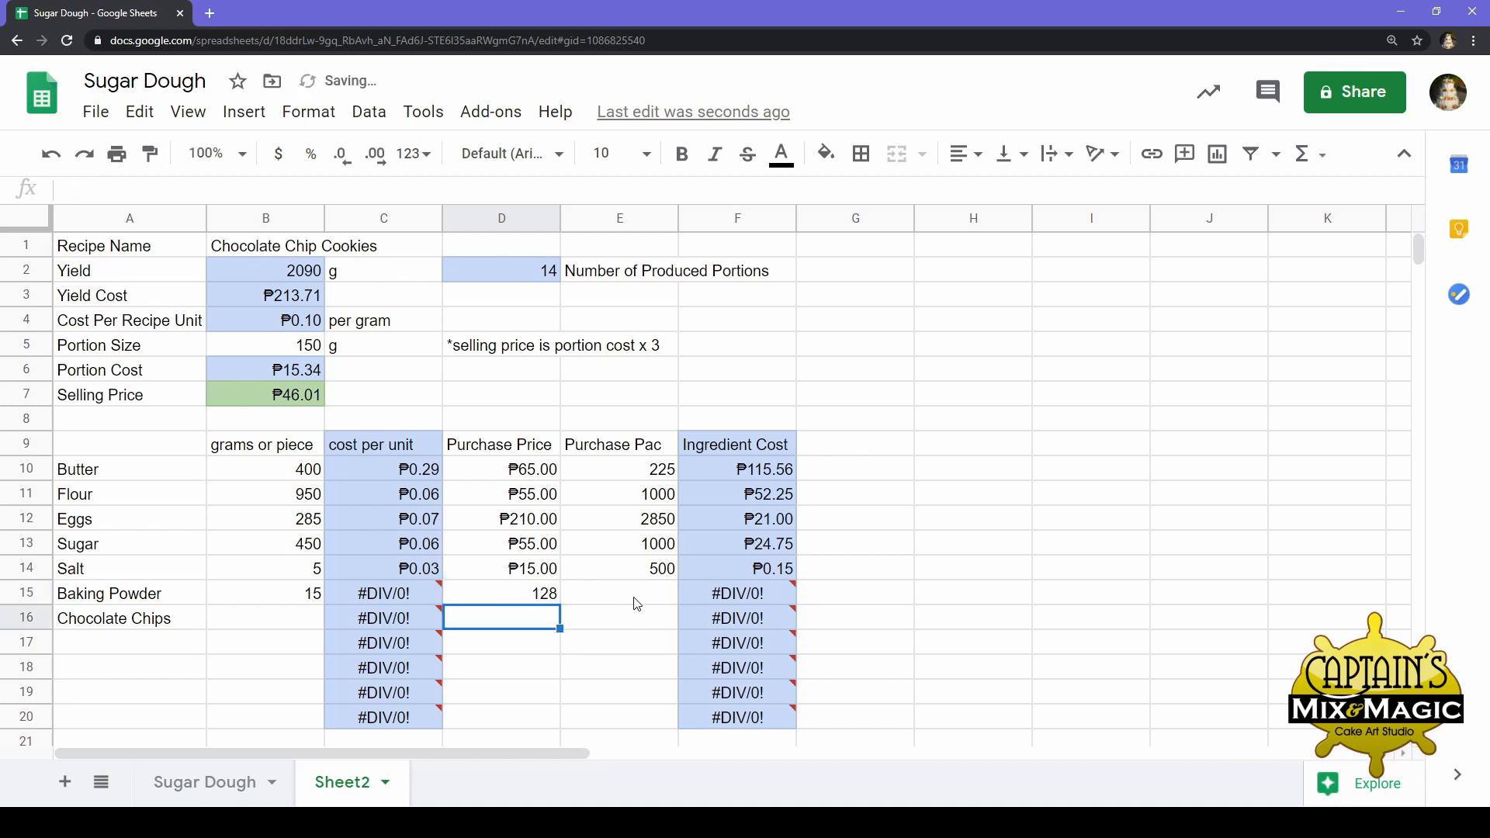
Enter 1000 as the purchase pack size of Baking Powder in E15
click(630, 598)
click(541, 603)
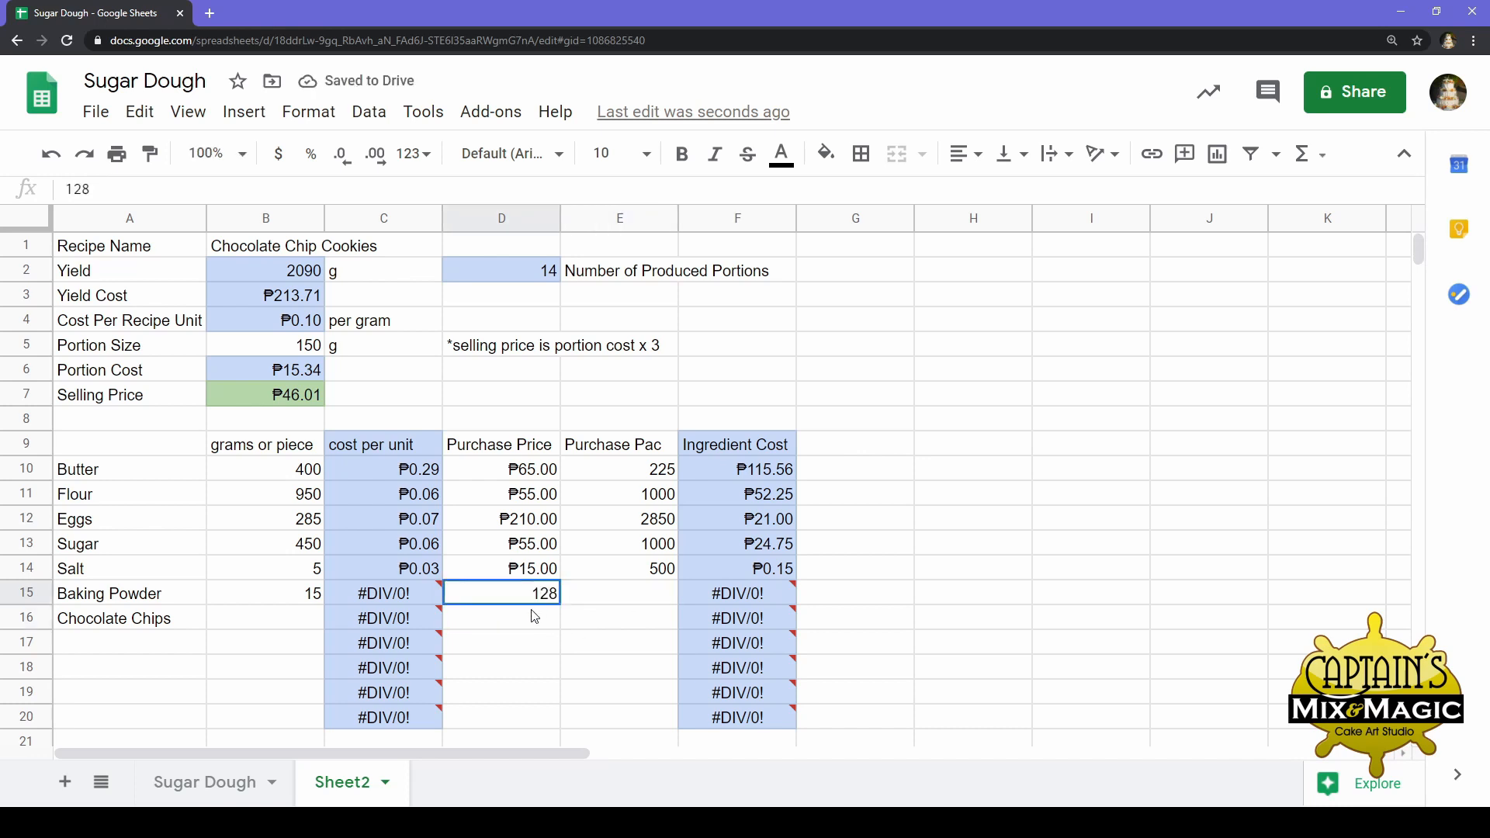
click(627, 609)
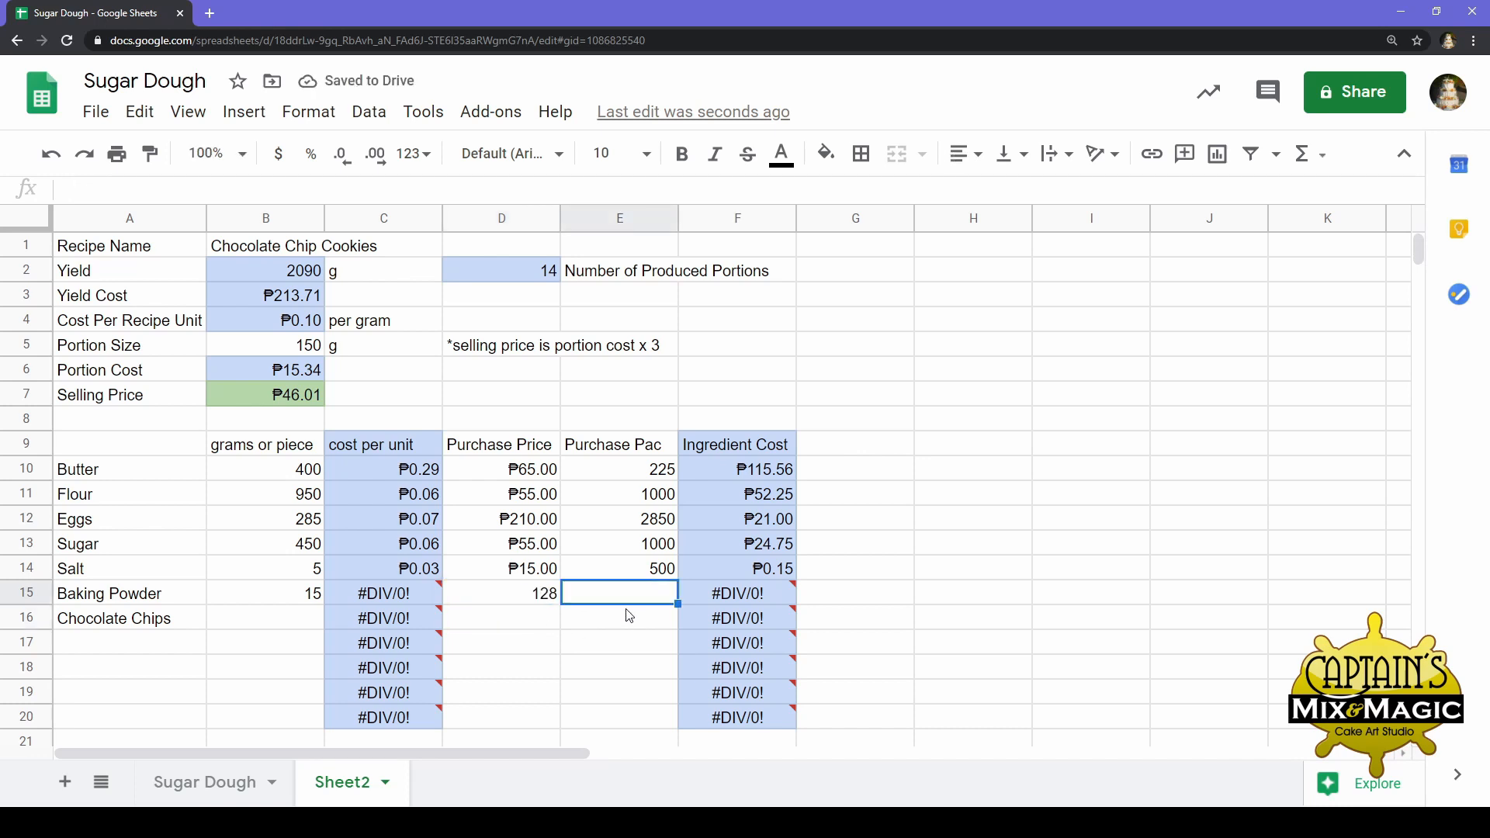
text(1000)
key(Return)
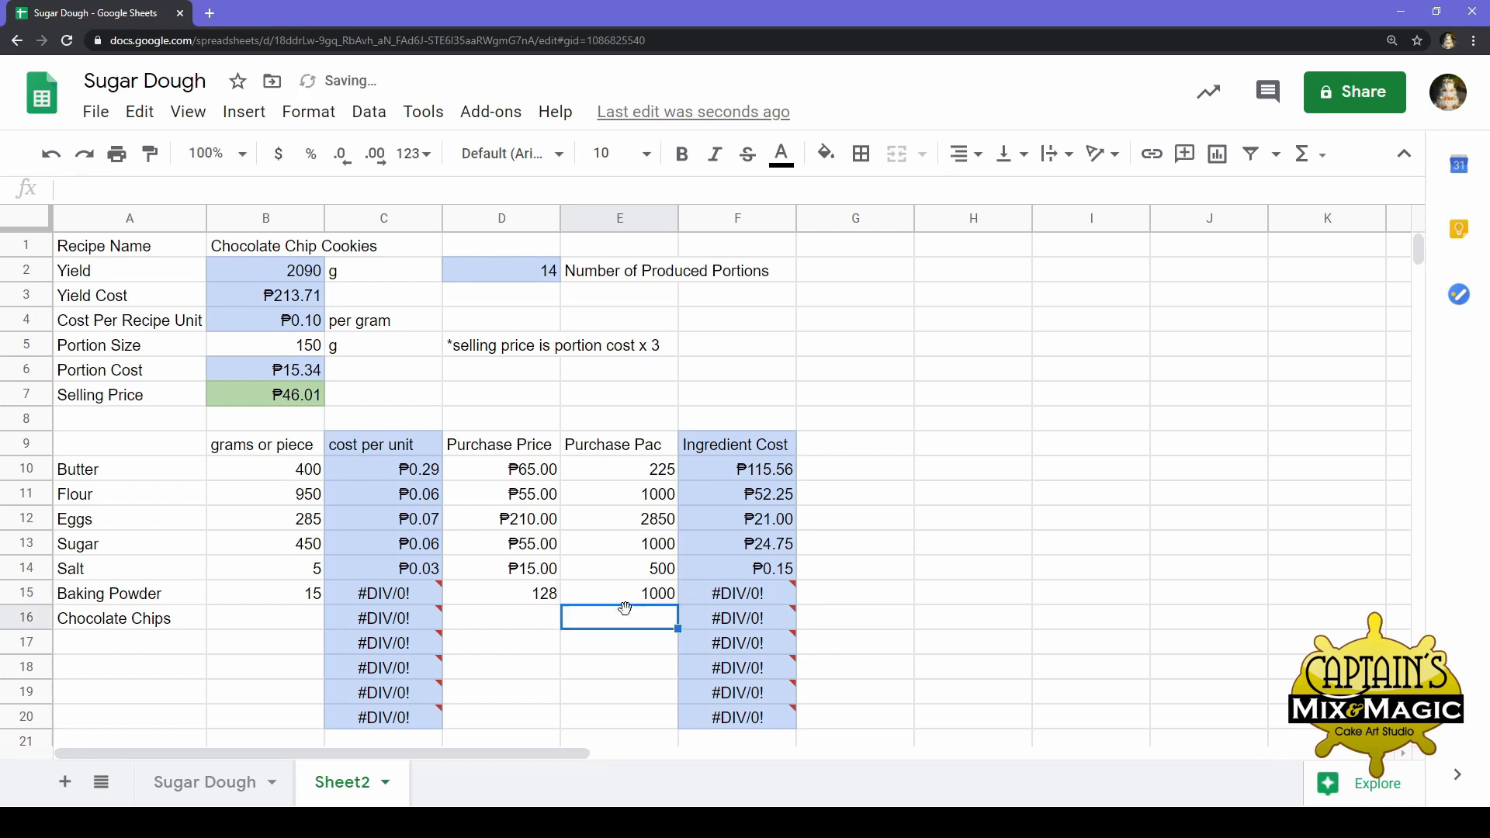
Check the Baking Powder row's cost per unit and ingredient cost formulas against its quantity and purchase price
click(412, 604)
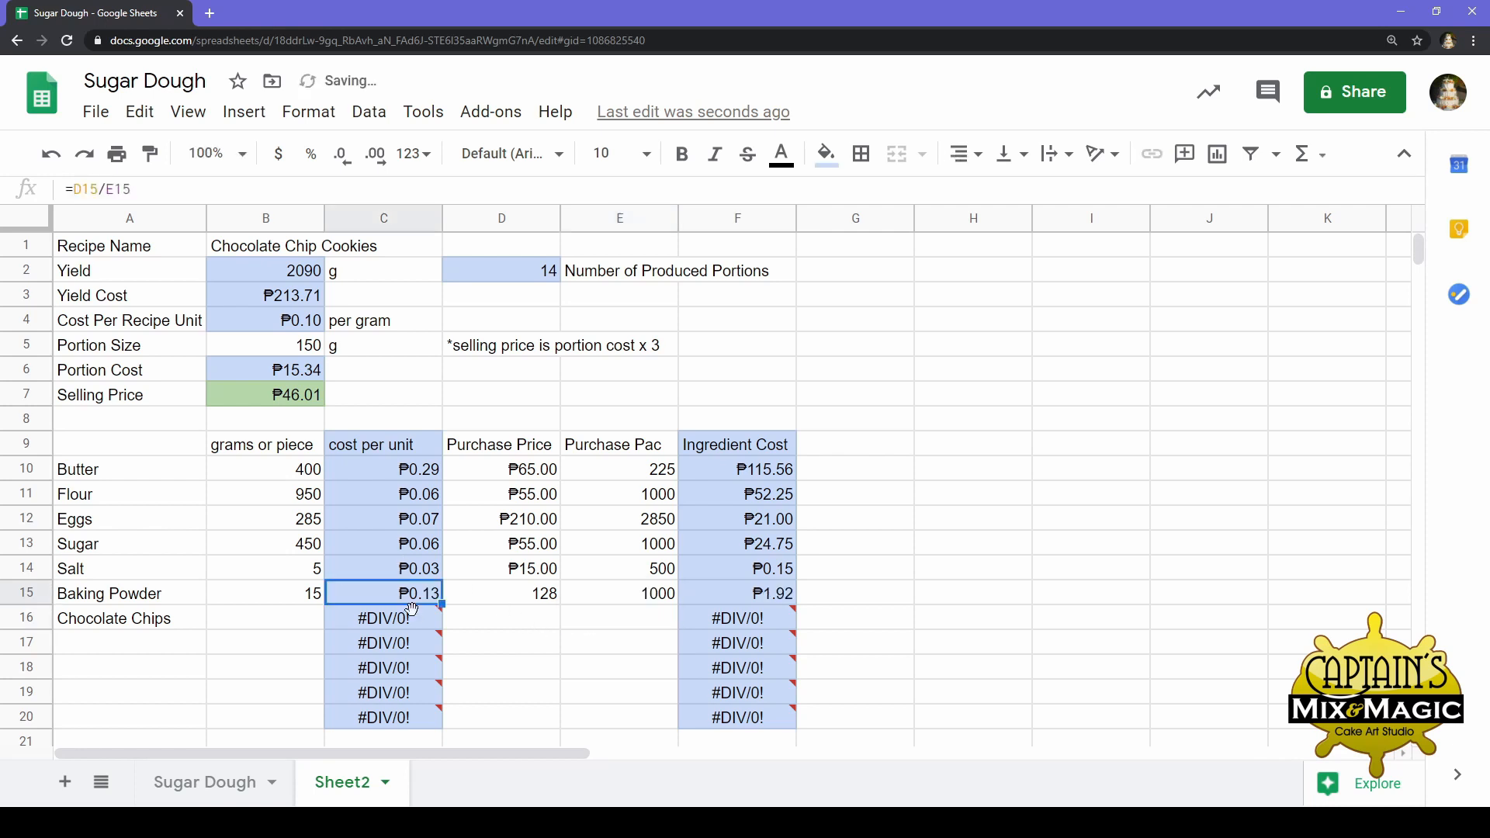
click(733, 606)
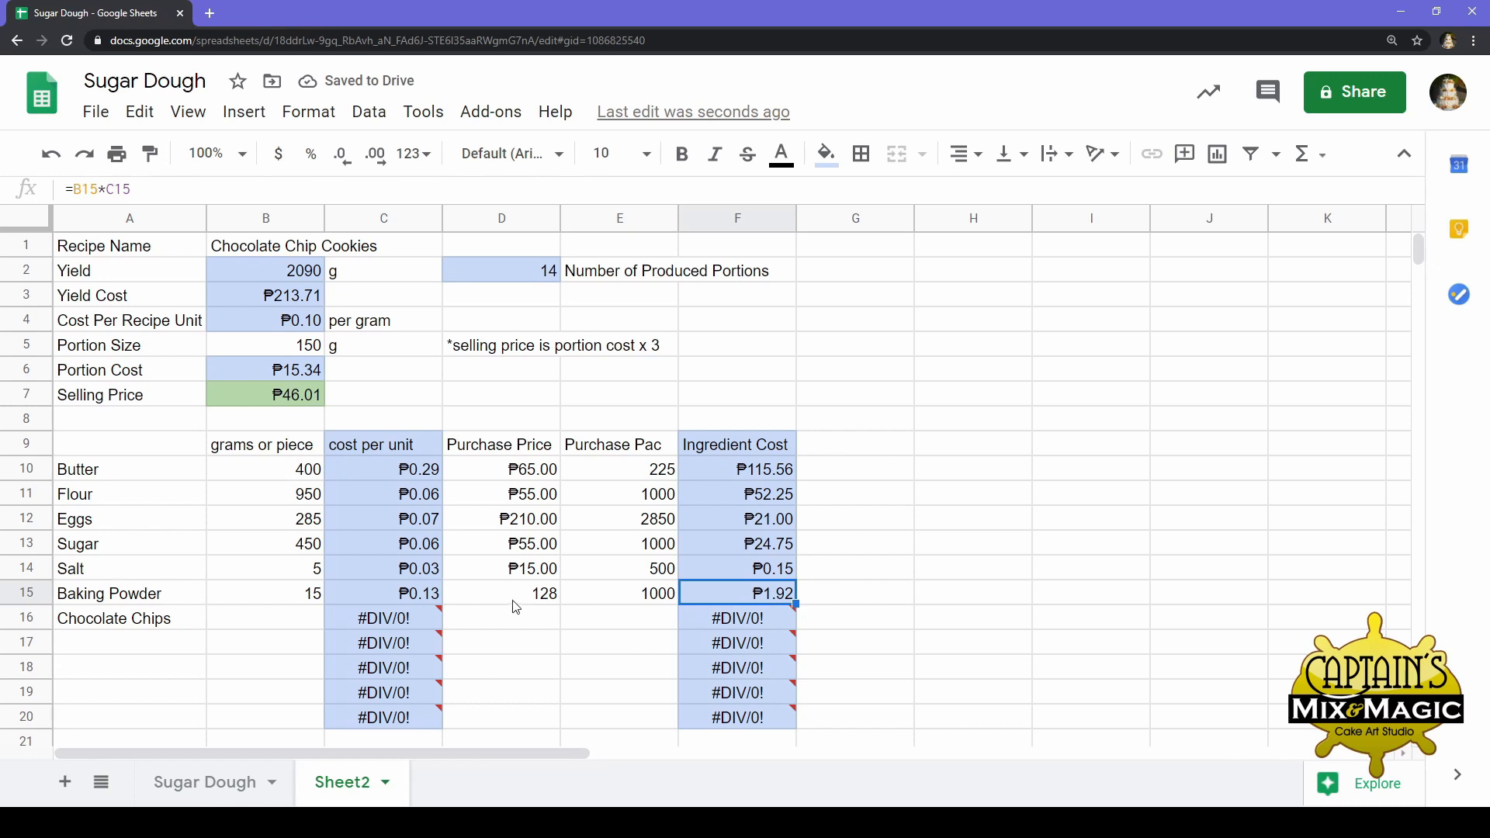
click(430, 604)
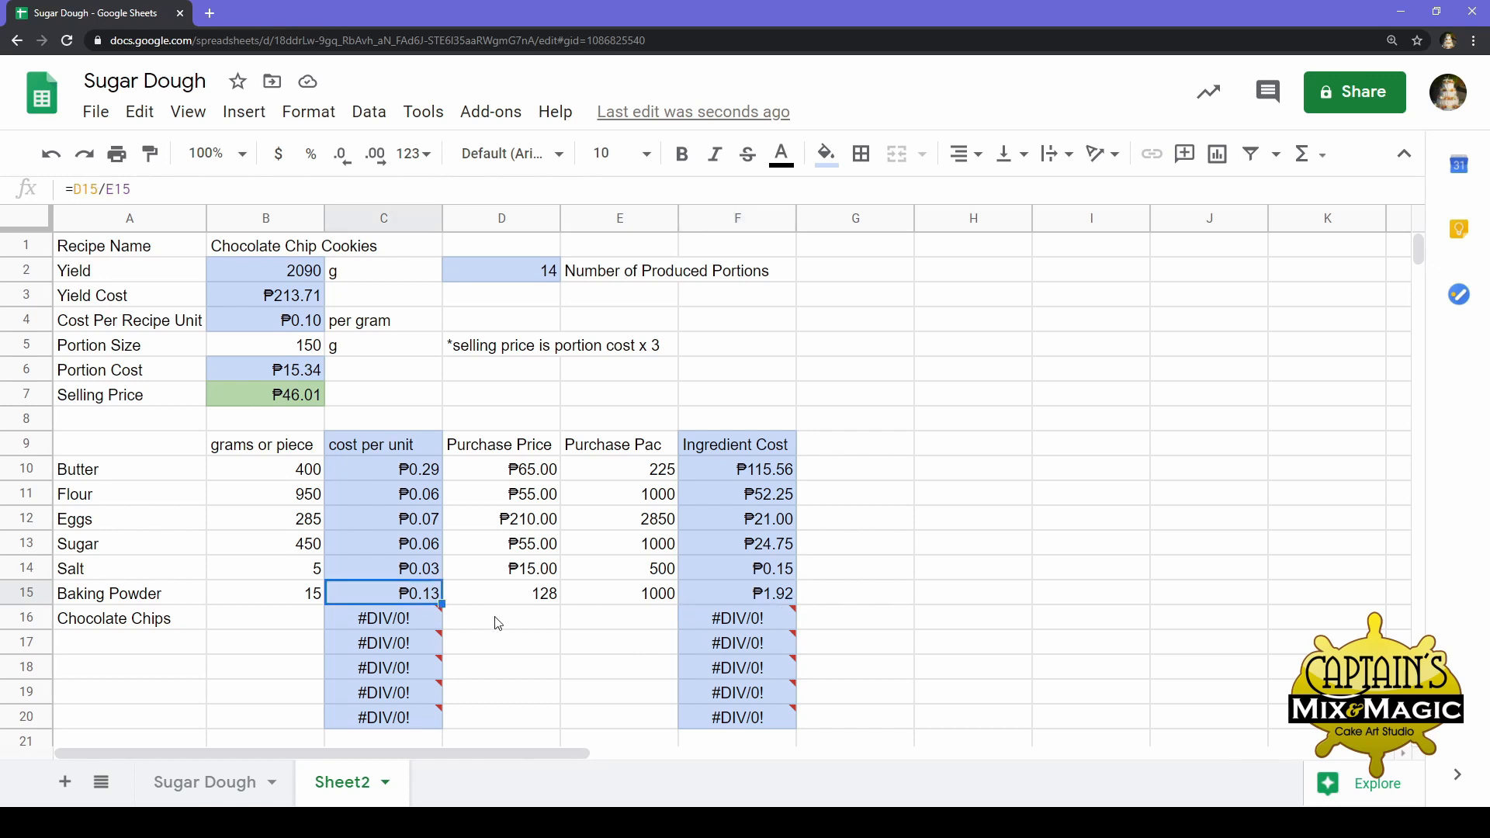
click(523, 603)
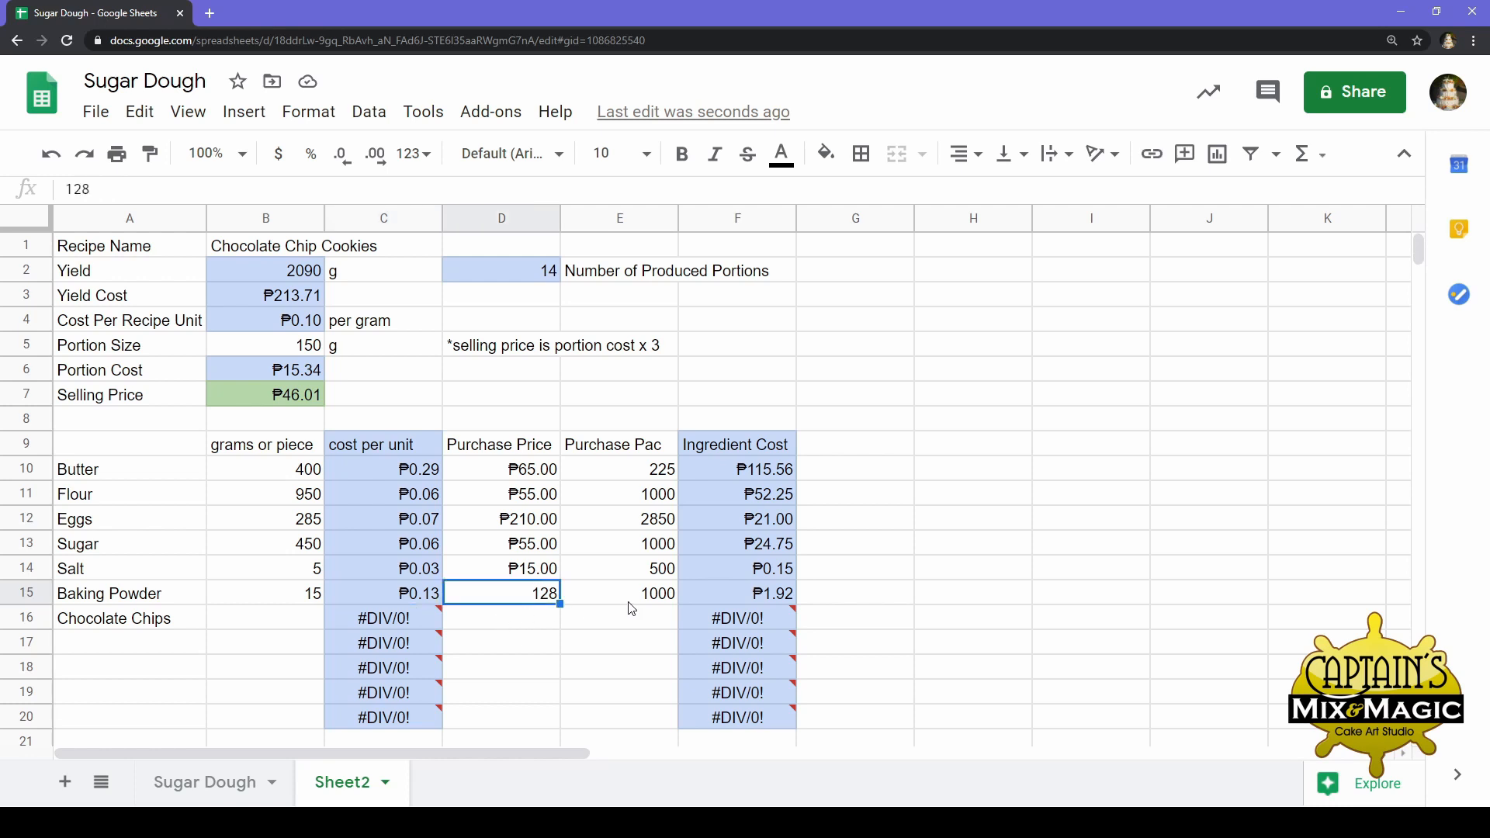
click(315, 599)
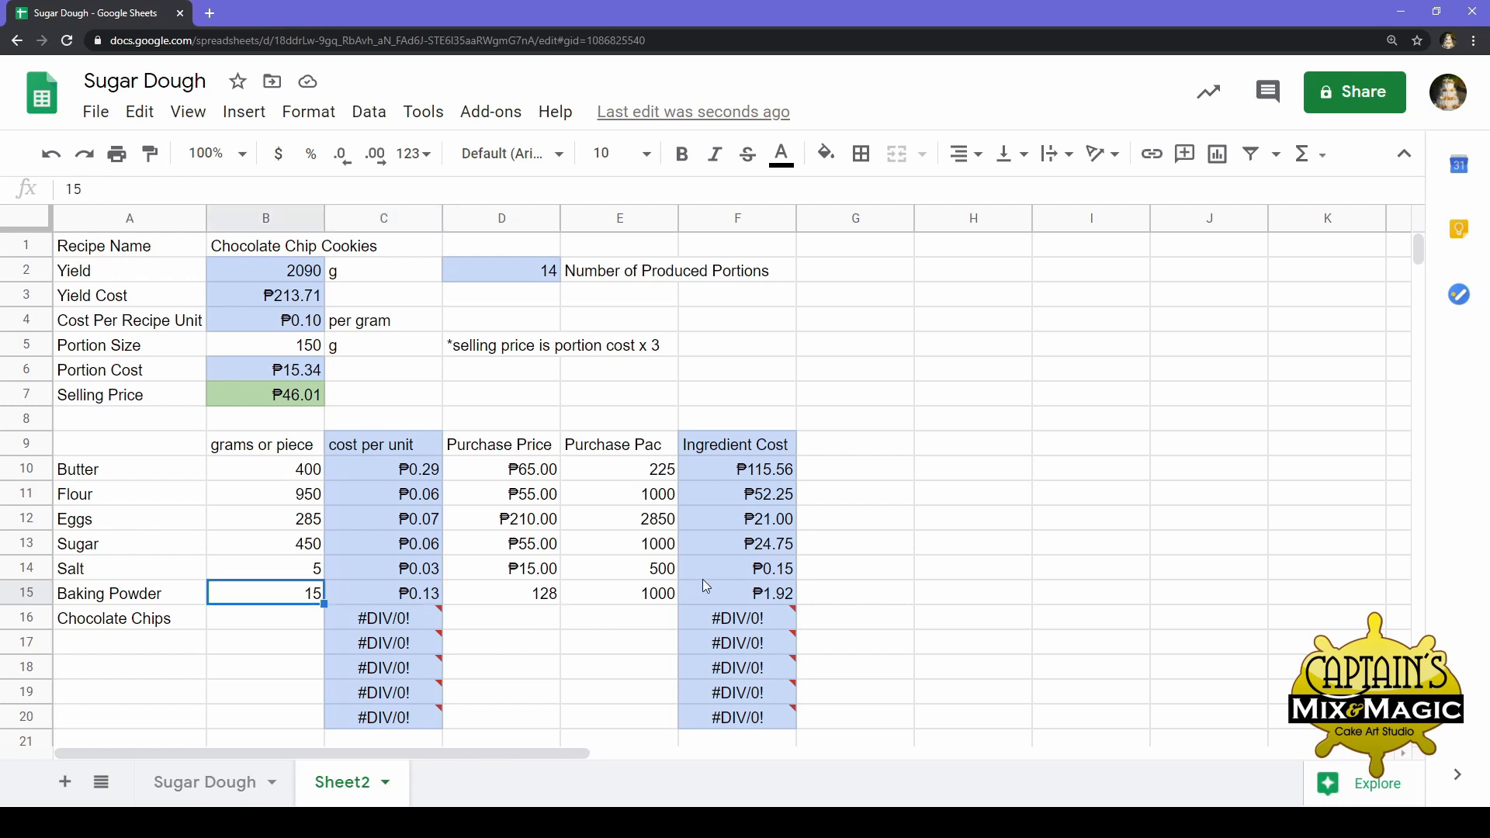
click(726, 599)
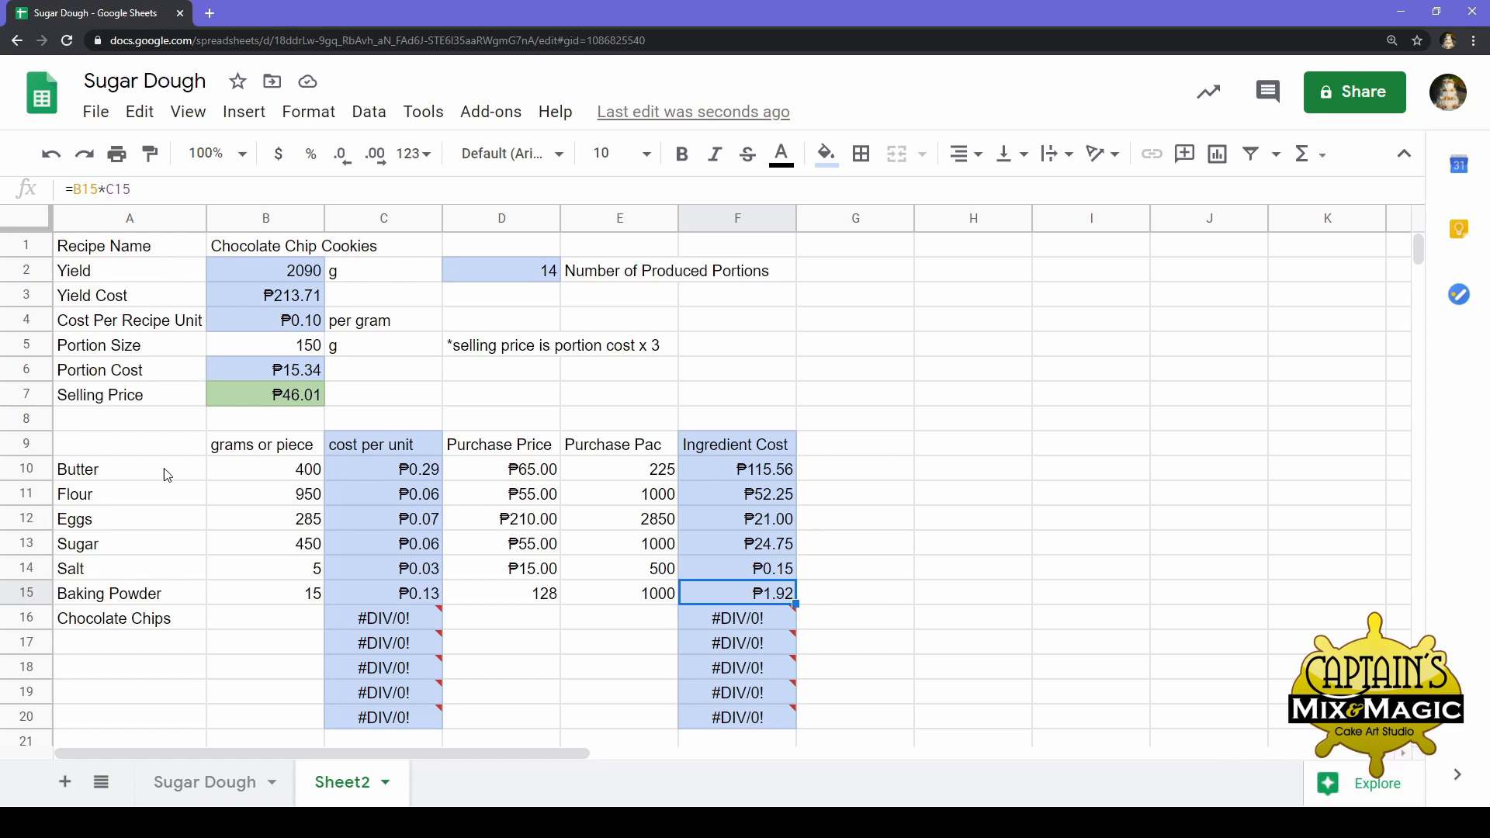
Enter 175 as the Chocolate Chips quantity in the grams or piece column
click(285, 621)
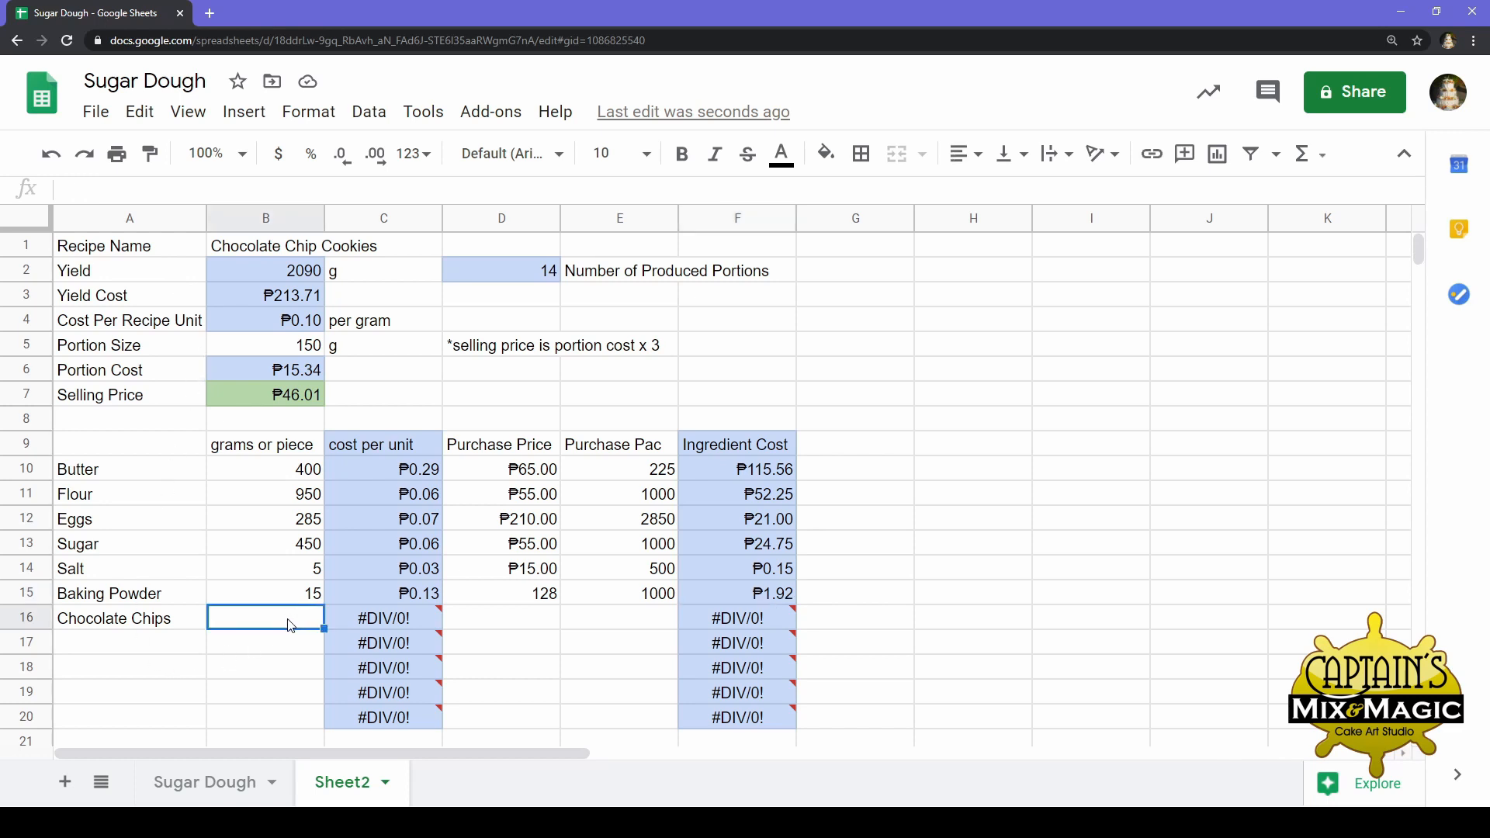
text(175)
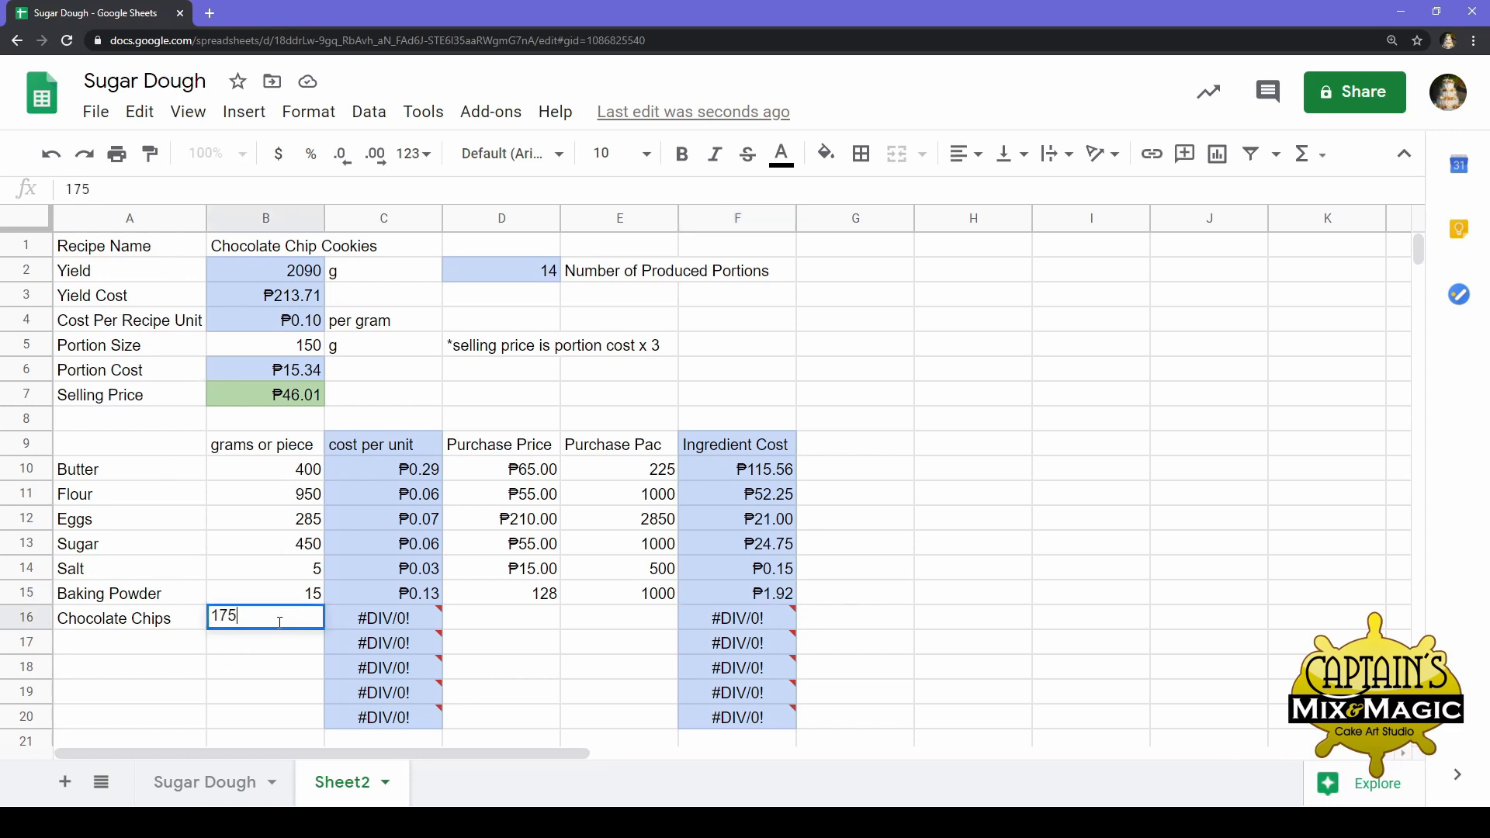
click(266, 672)
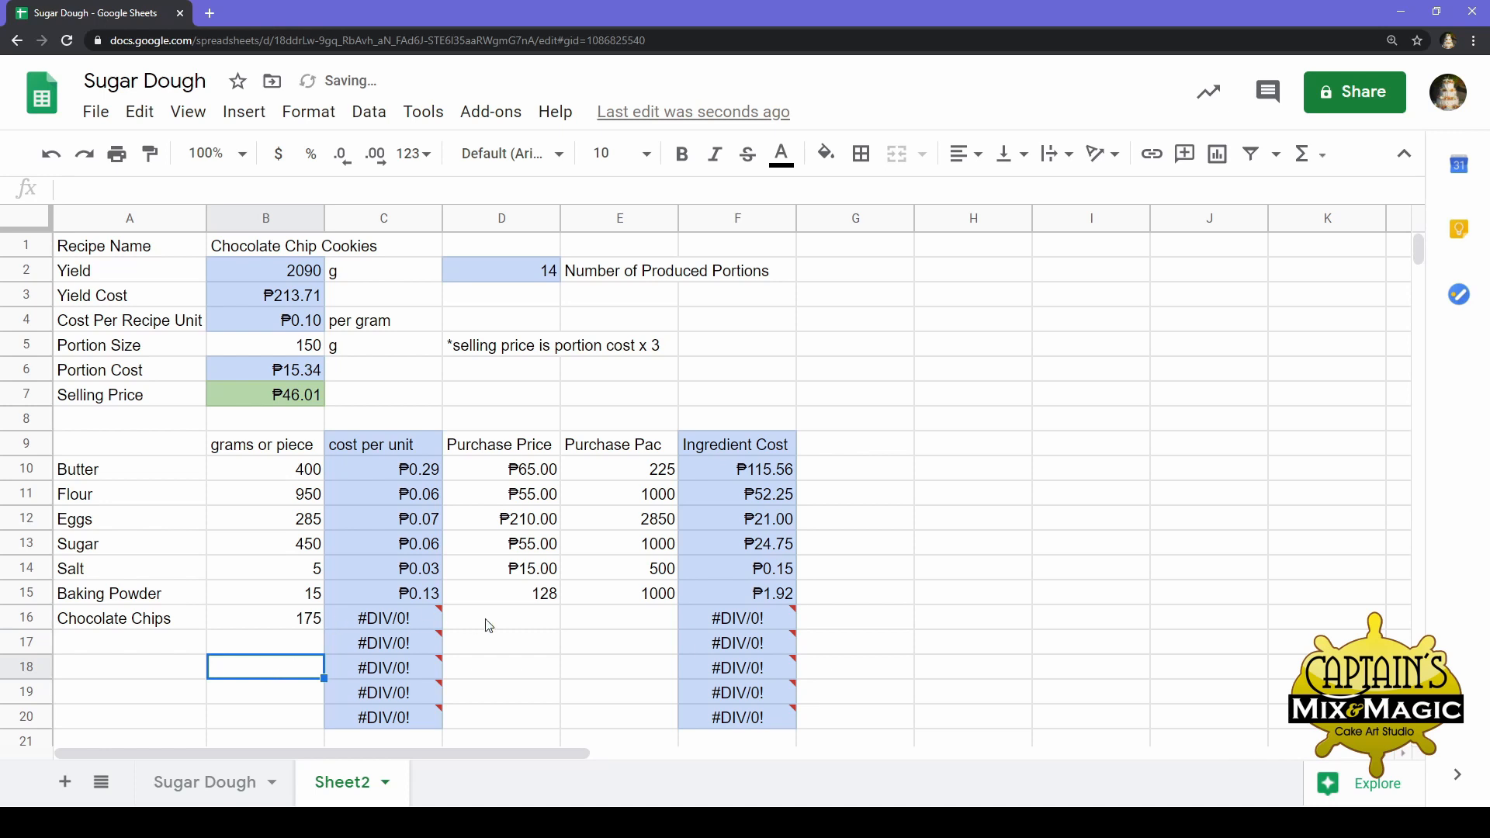
Enter a purchase price of 225 and a purchase pack size of 1000 for Chocolate Chips
click(527, 632)
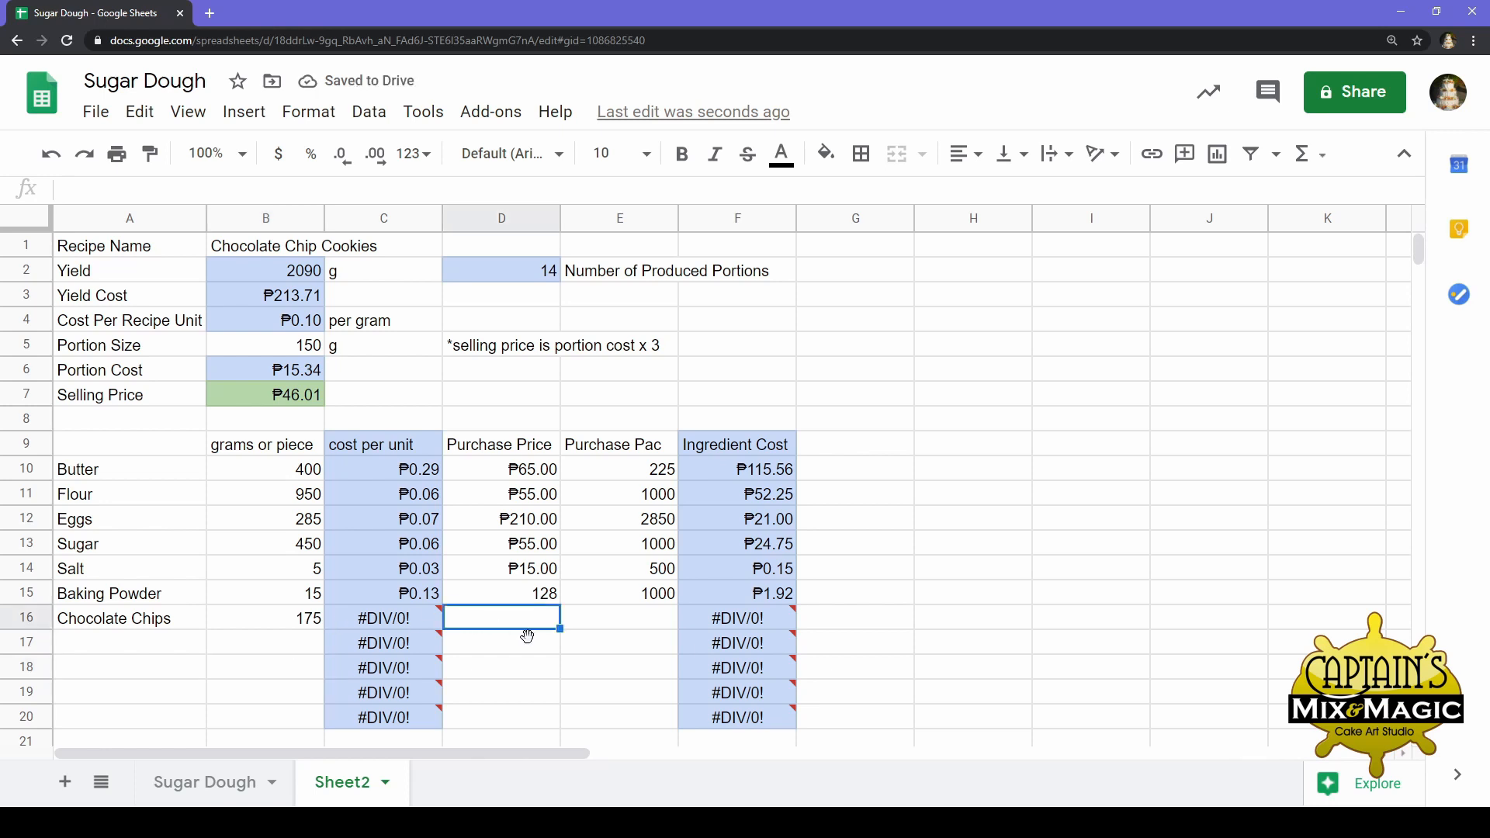
text(225)
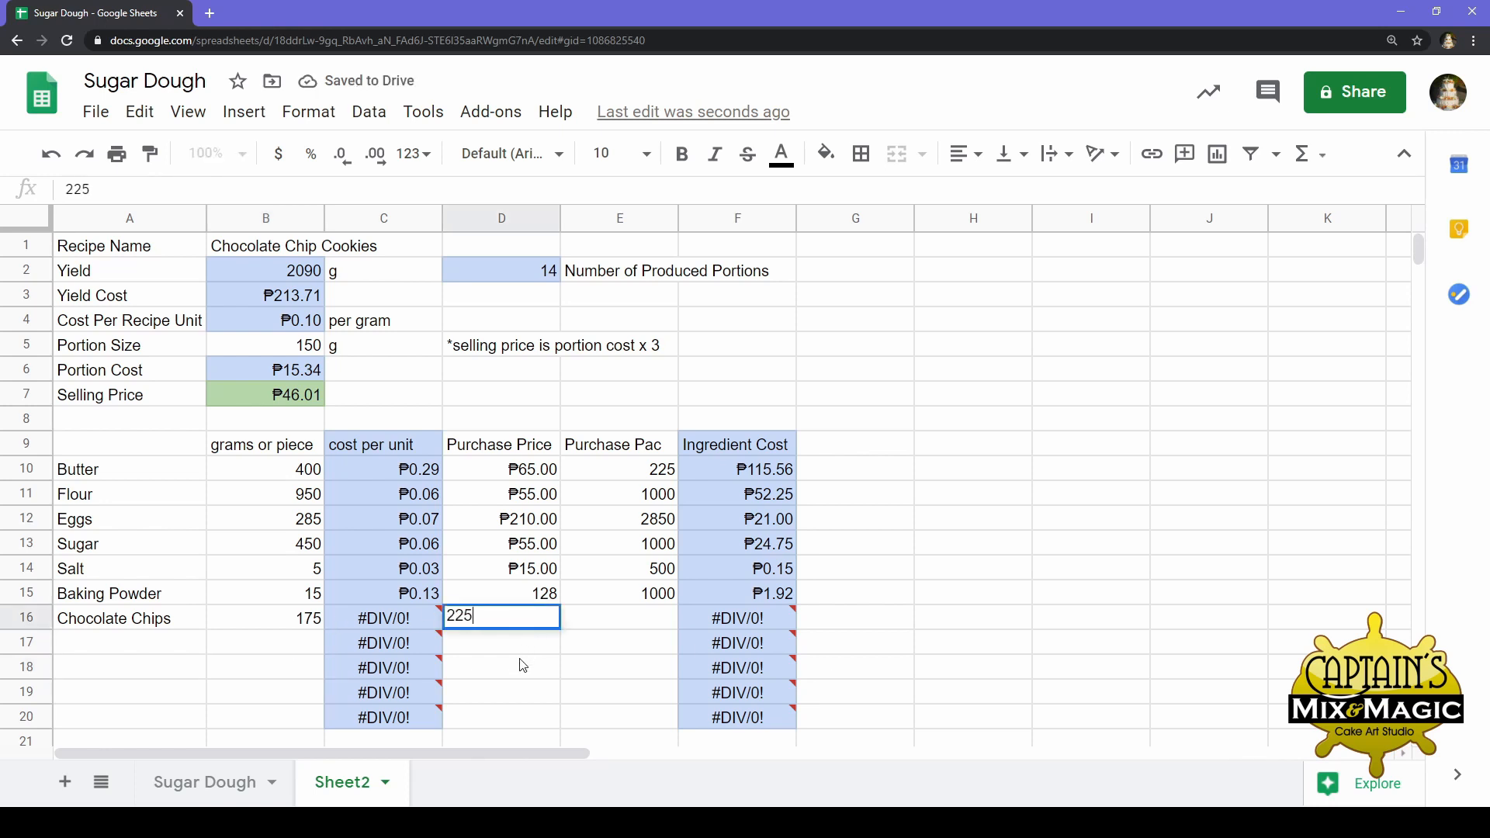
key(Return)
click(672, 625)
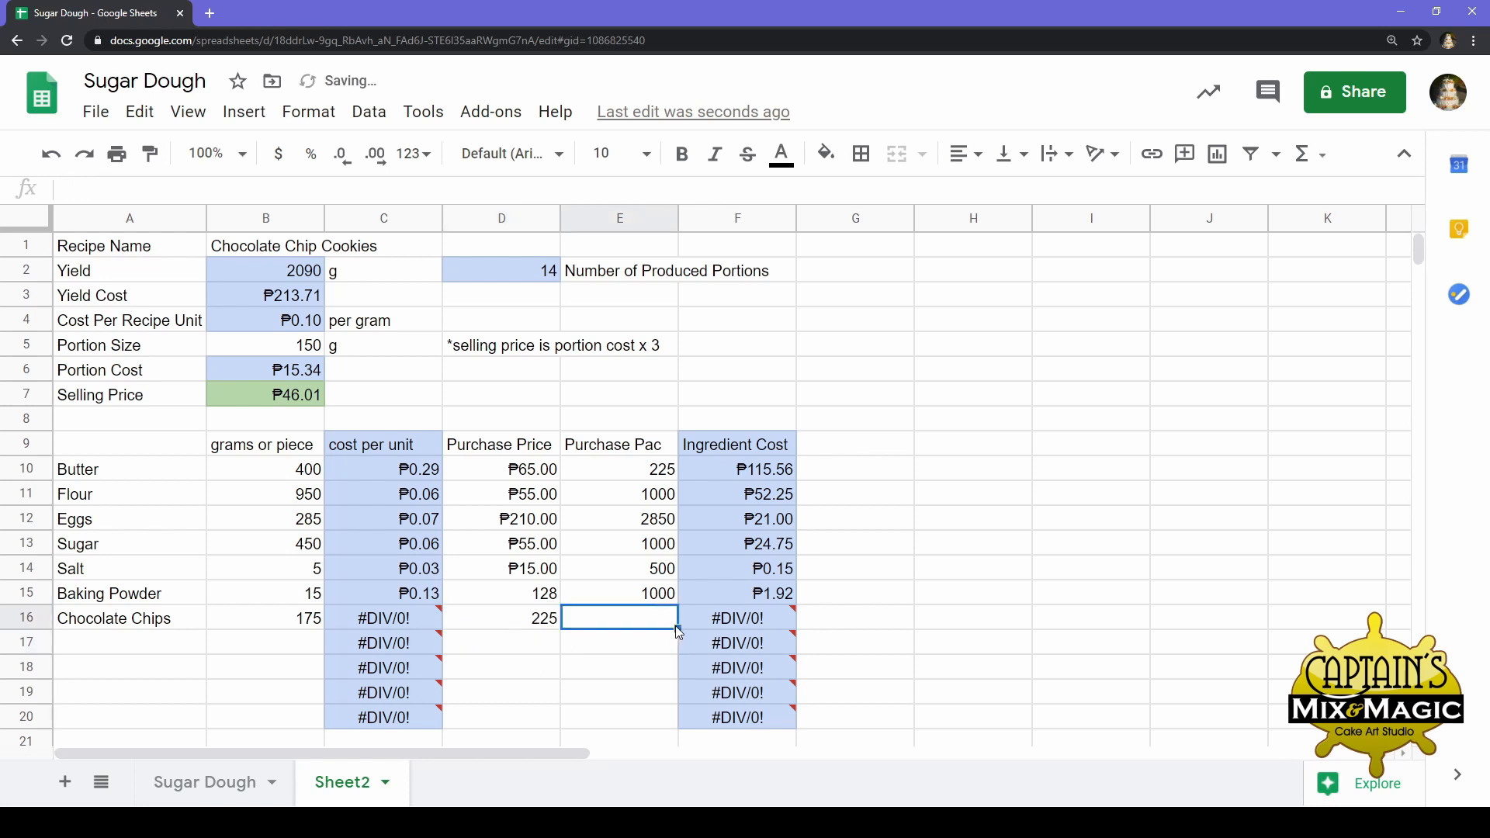
text(1000)
key(Return)
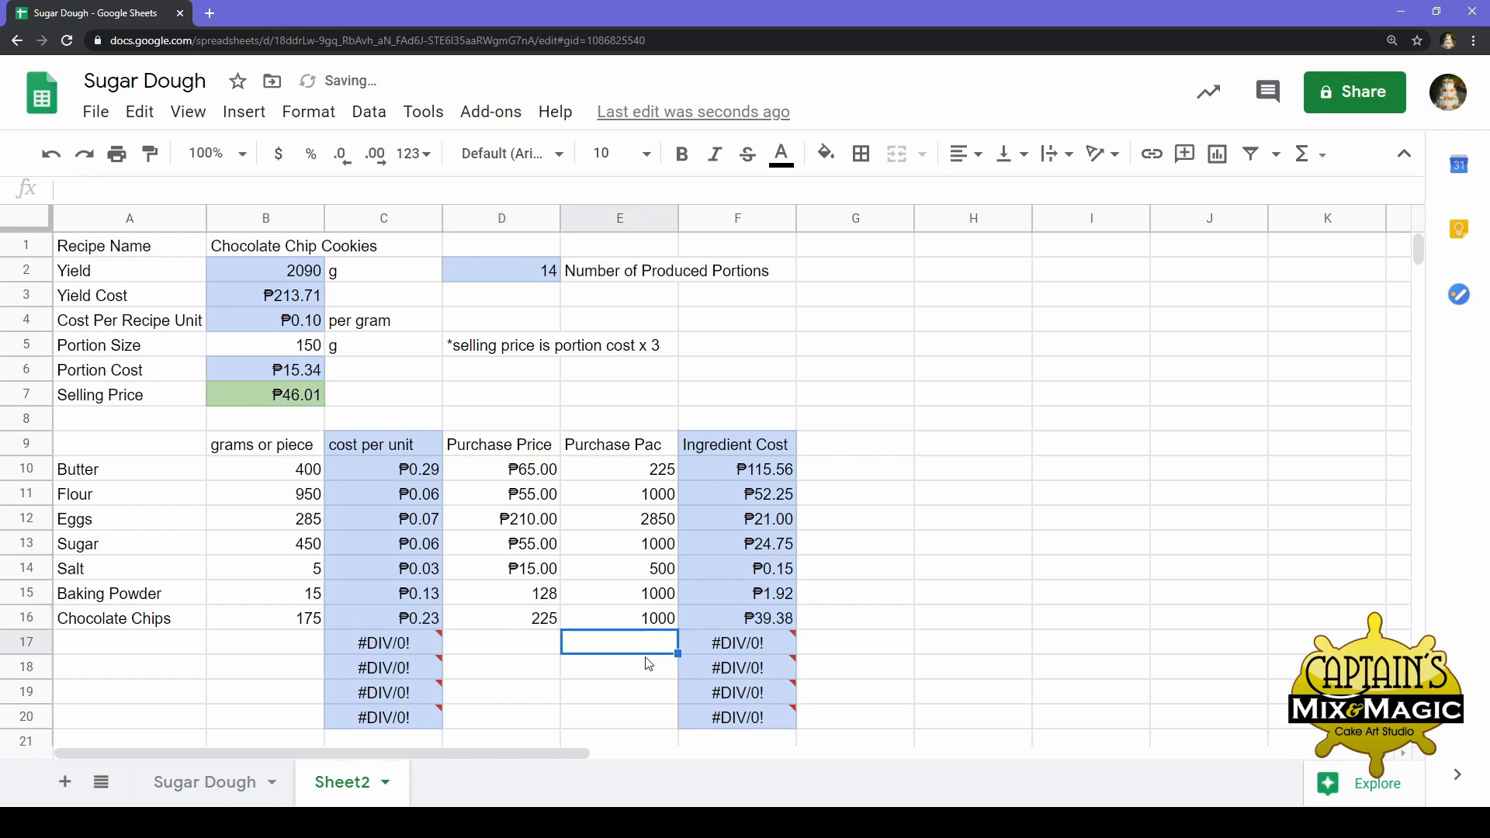
Check the Chocolate Chips row's ingredient cost formula and its quantity
click(753, 625)
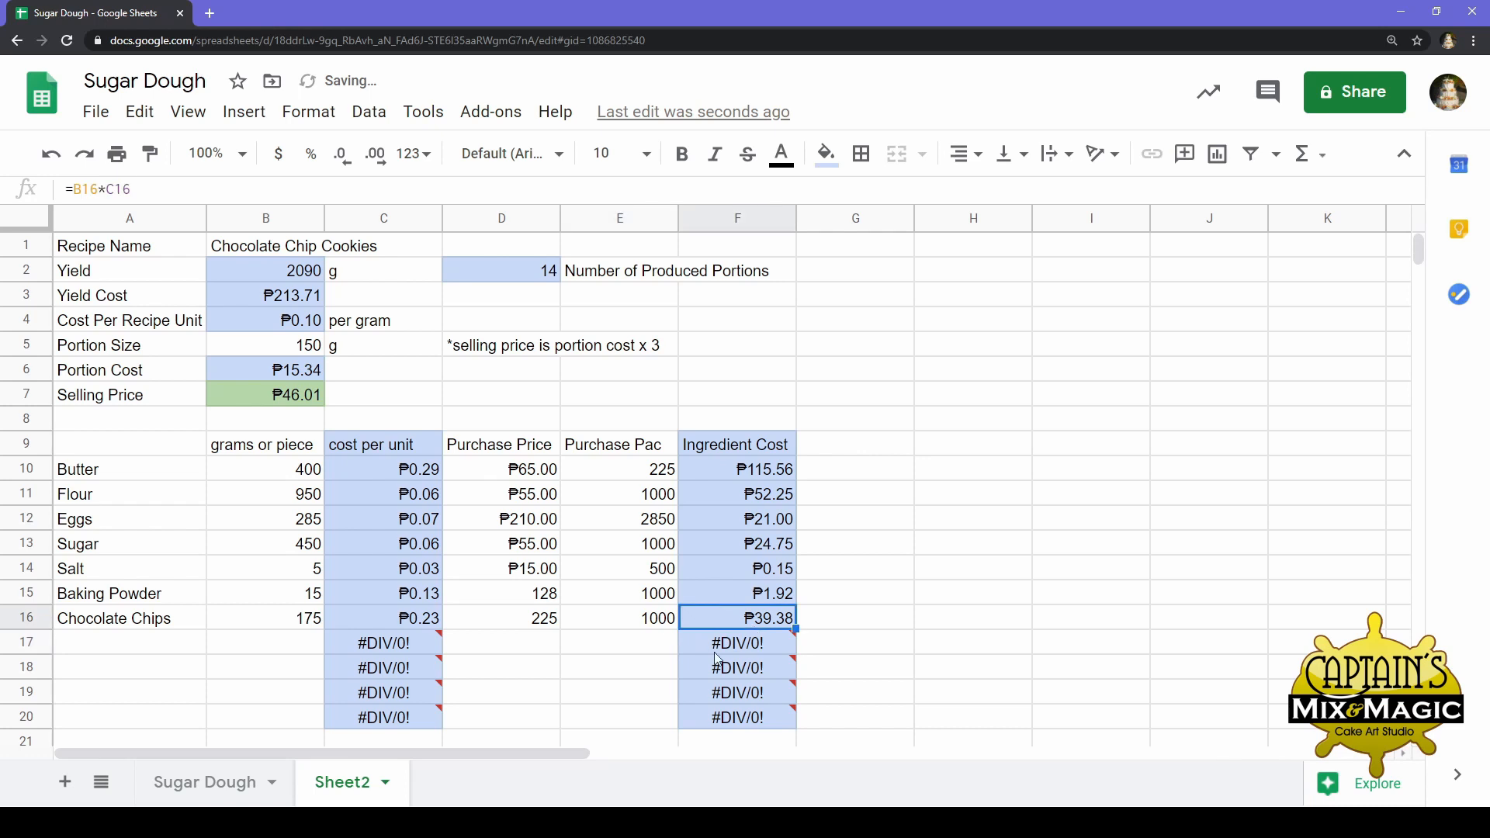
click(617, 669)
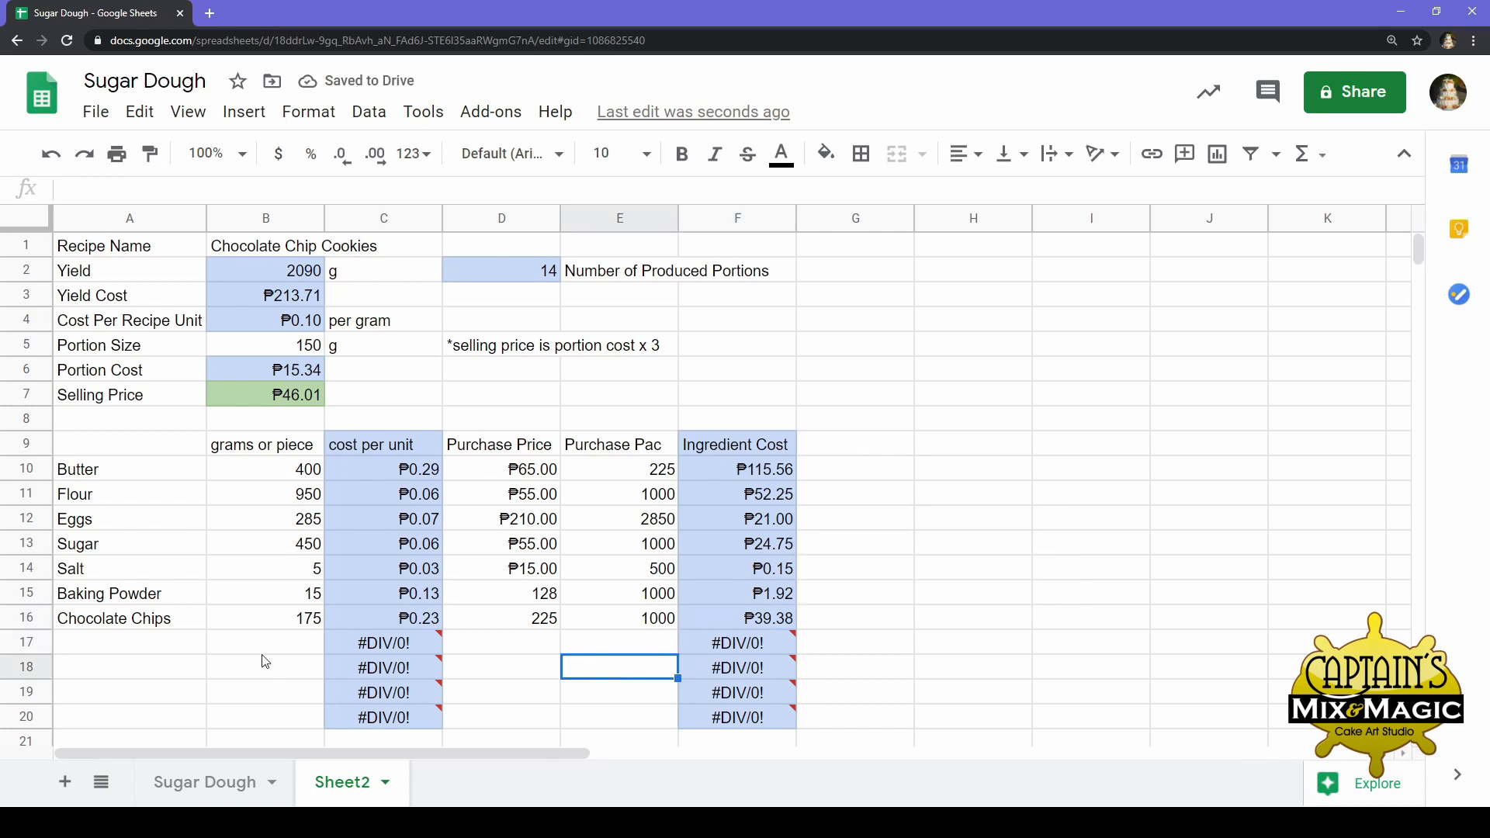
click(232, 625)
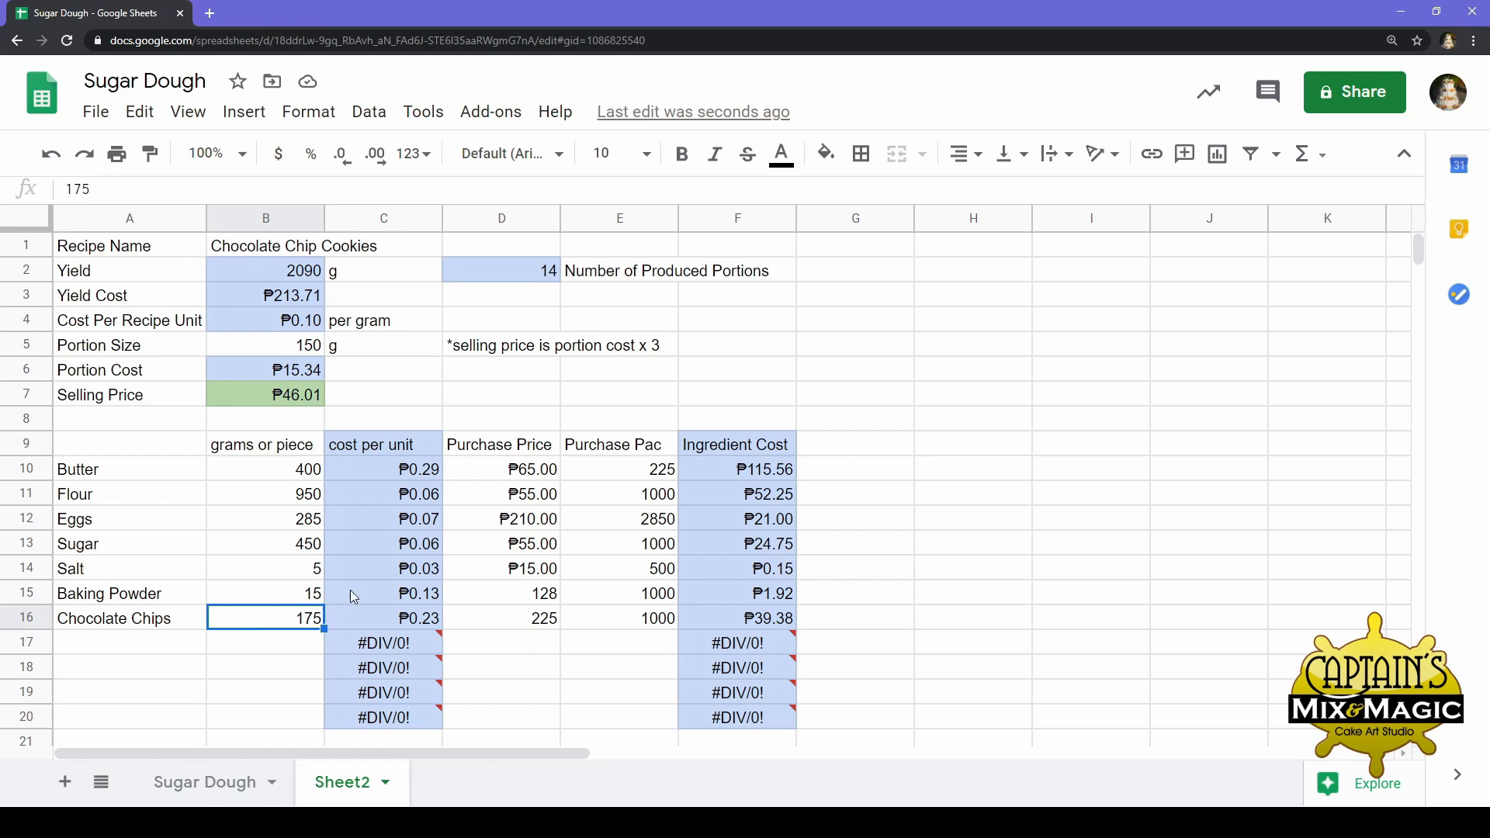
Format the purchase prices in D10:D20 as Philippine Peso currency
click(527, 467)
drag(527, 467, 489, 710)
right_click(491, 686)
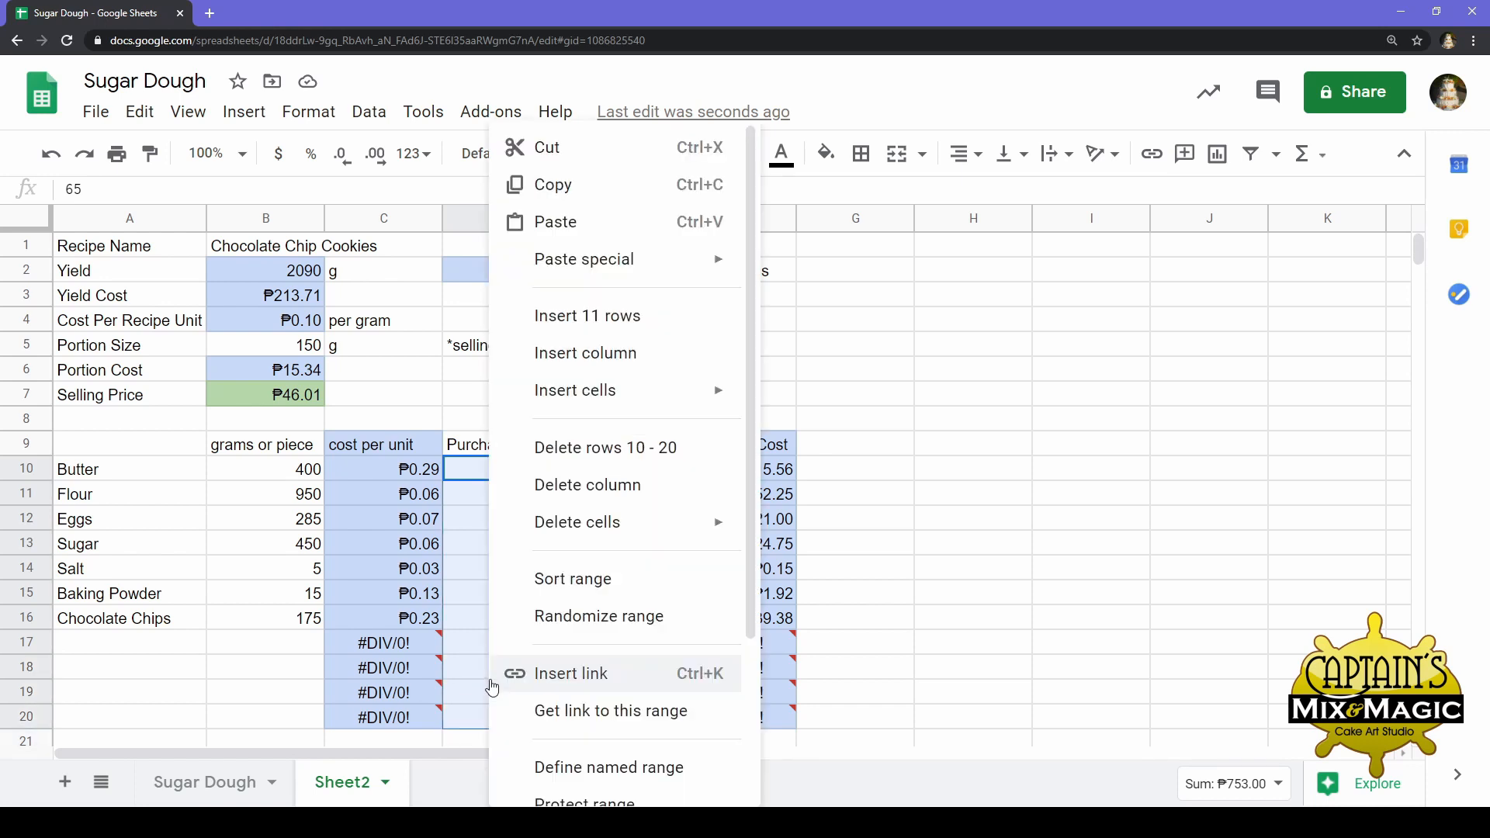
click(417, 154)
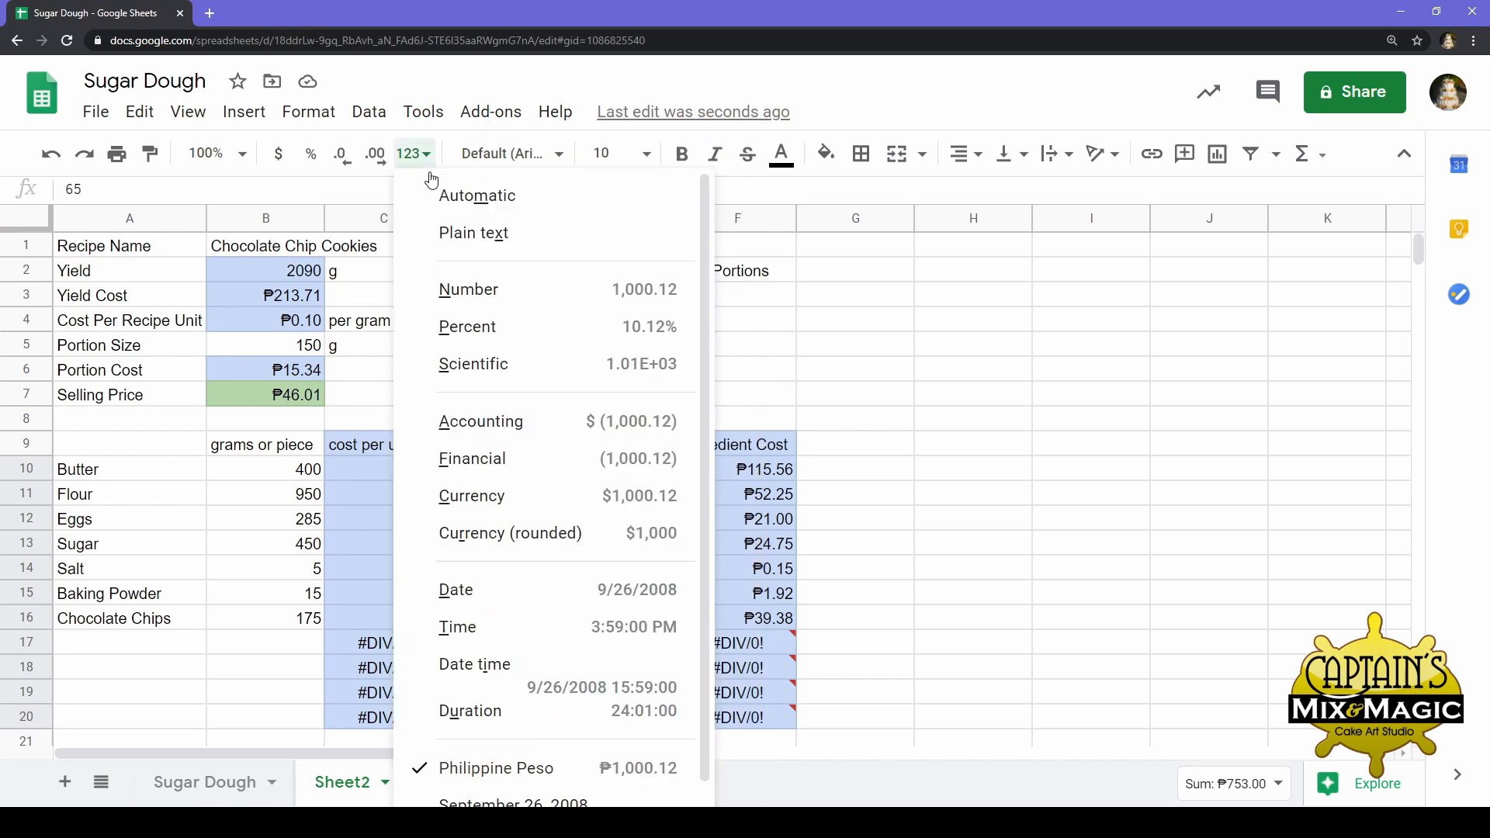
click(448, 795)
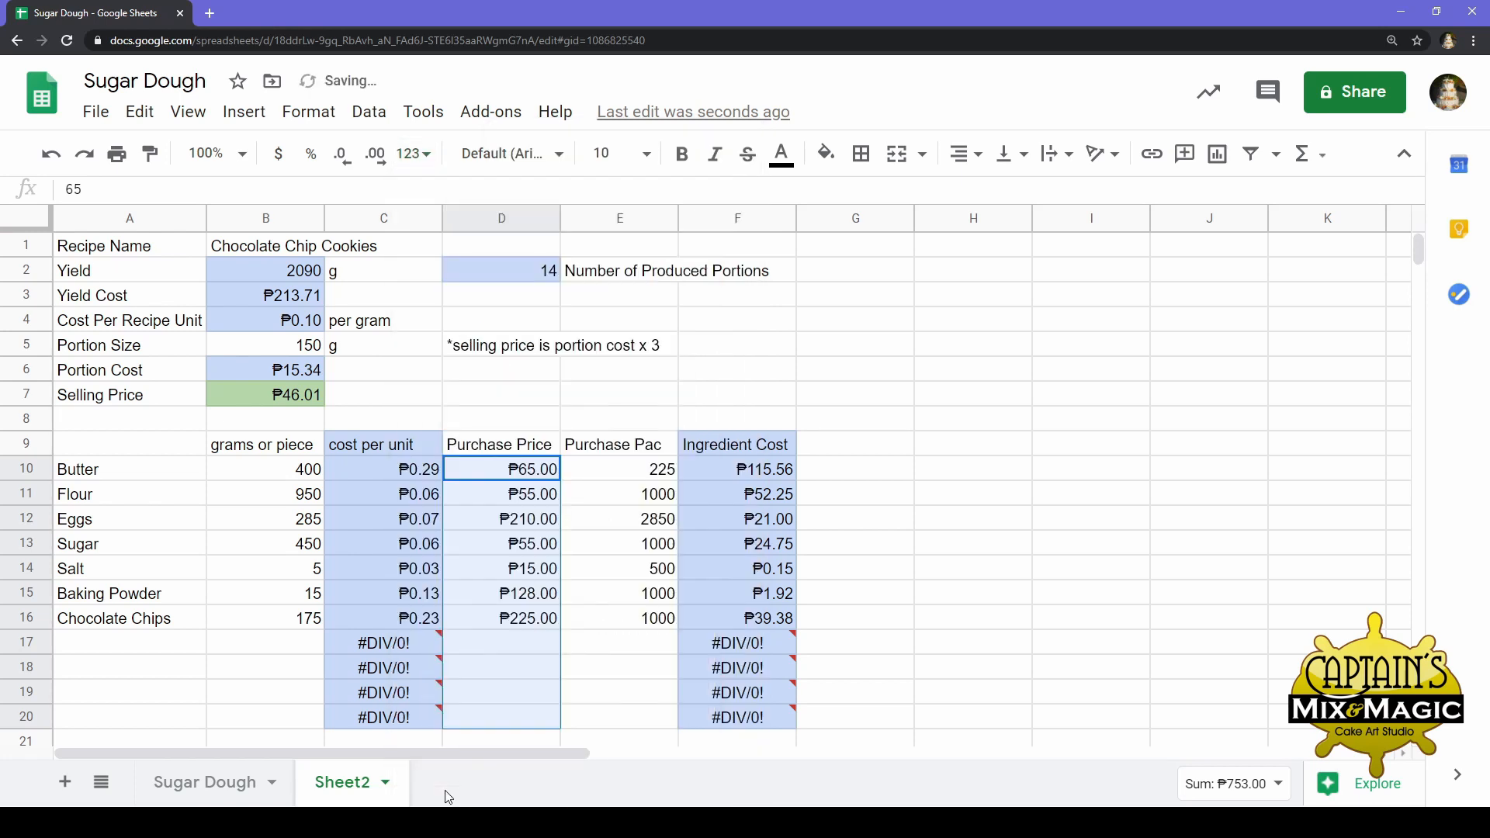
click(547, 692)
click(621, 678)
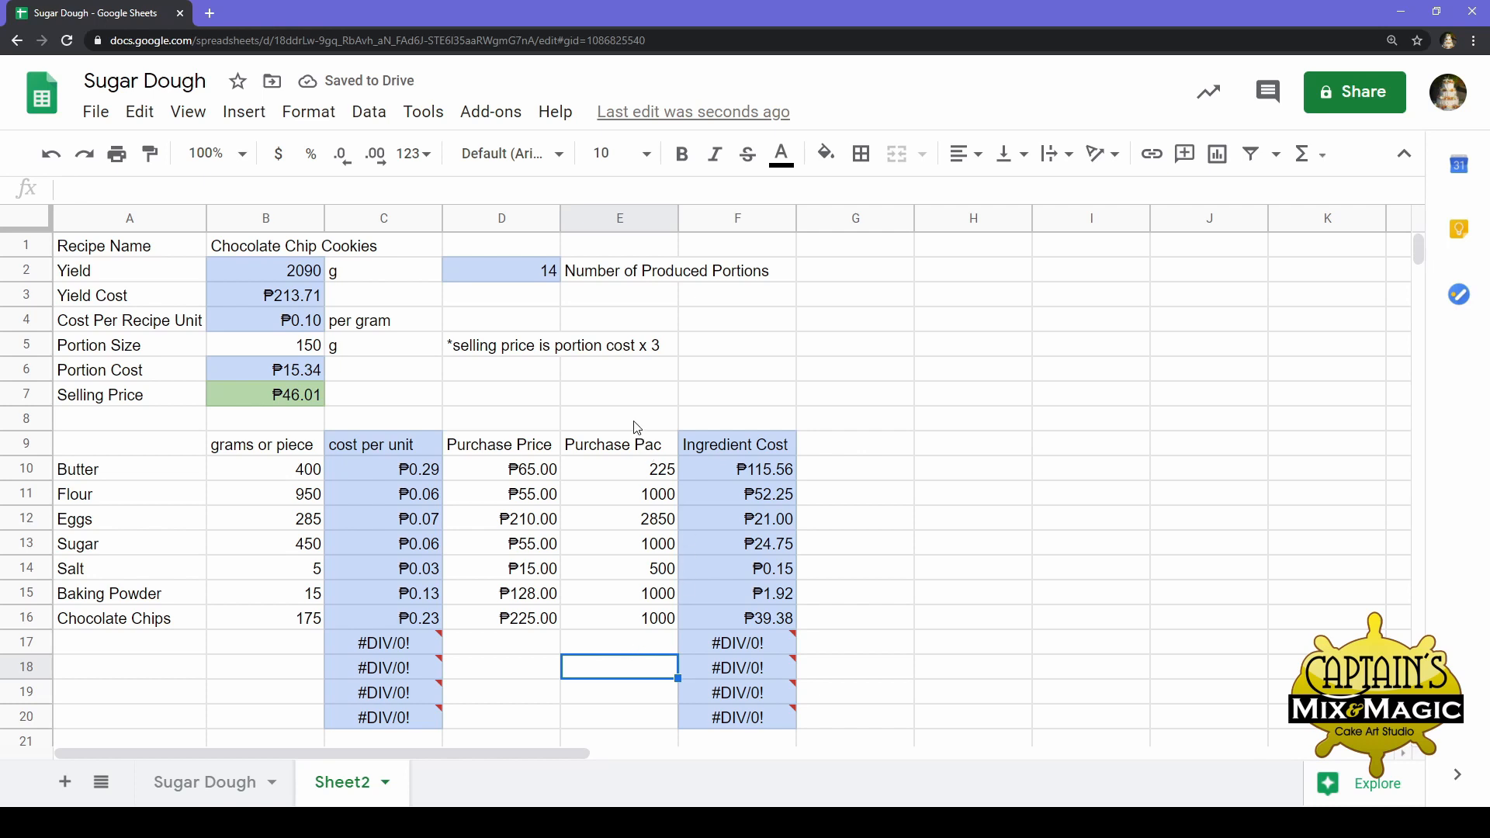
Extend the Yield formula in B2 to =sum(B10:B20) so it covers all ingredient rows
click(295, 281)
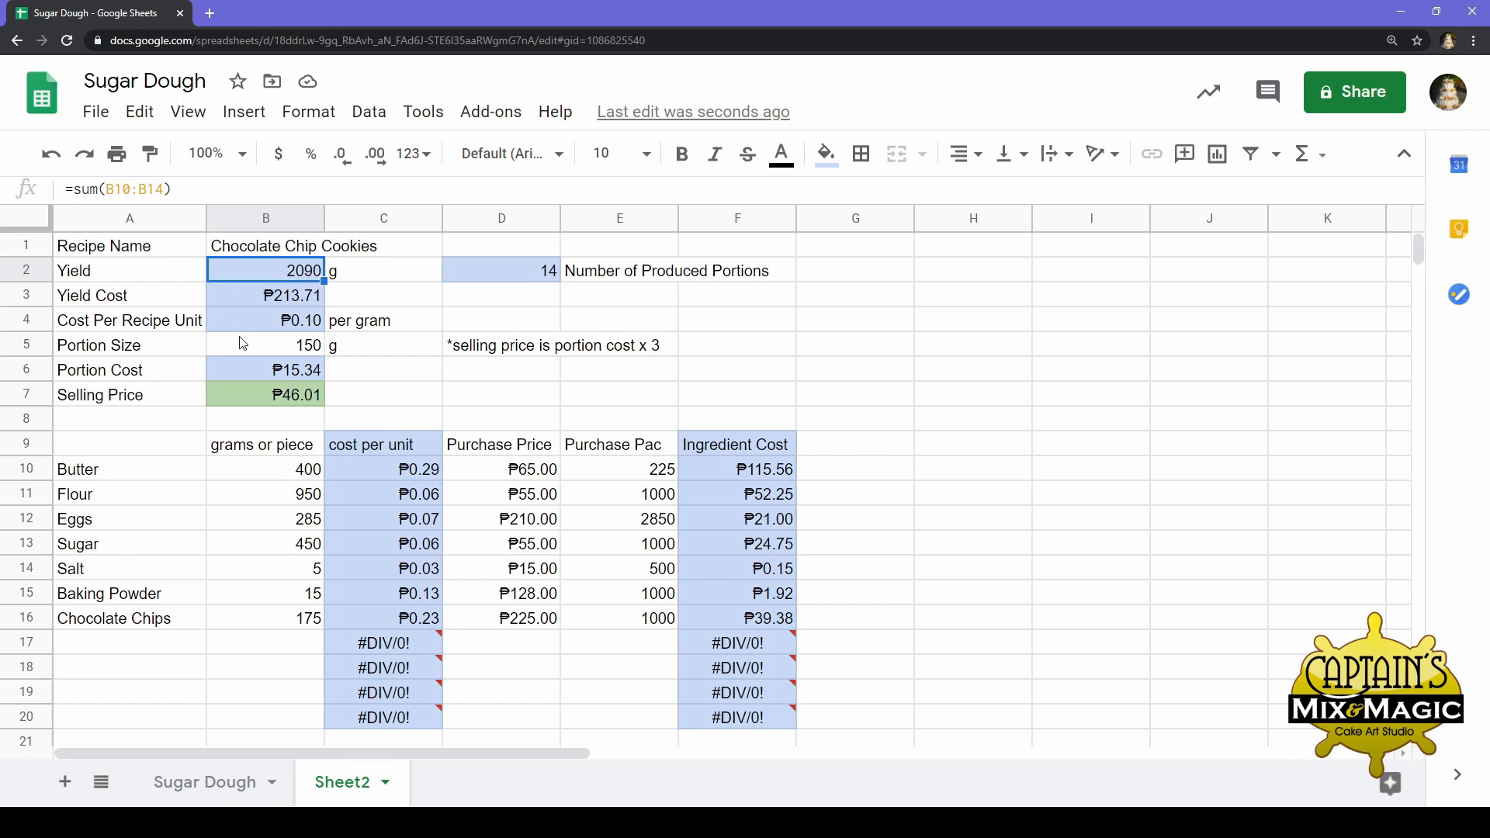
key(Down)
key(Down)
key(Up)
key(Up)
key(Up)
key(Down)
key(Return)
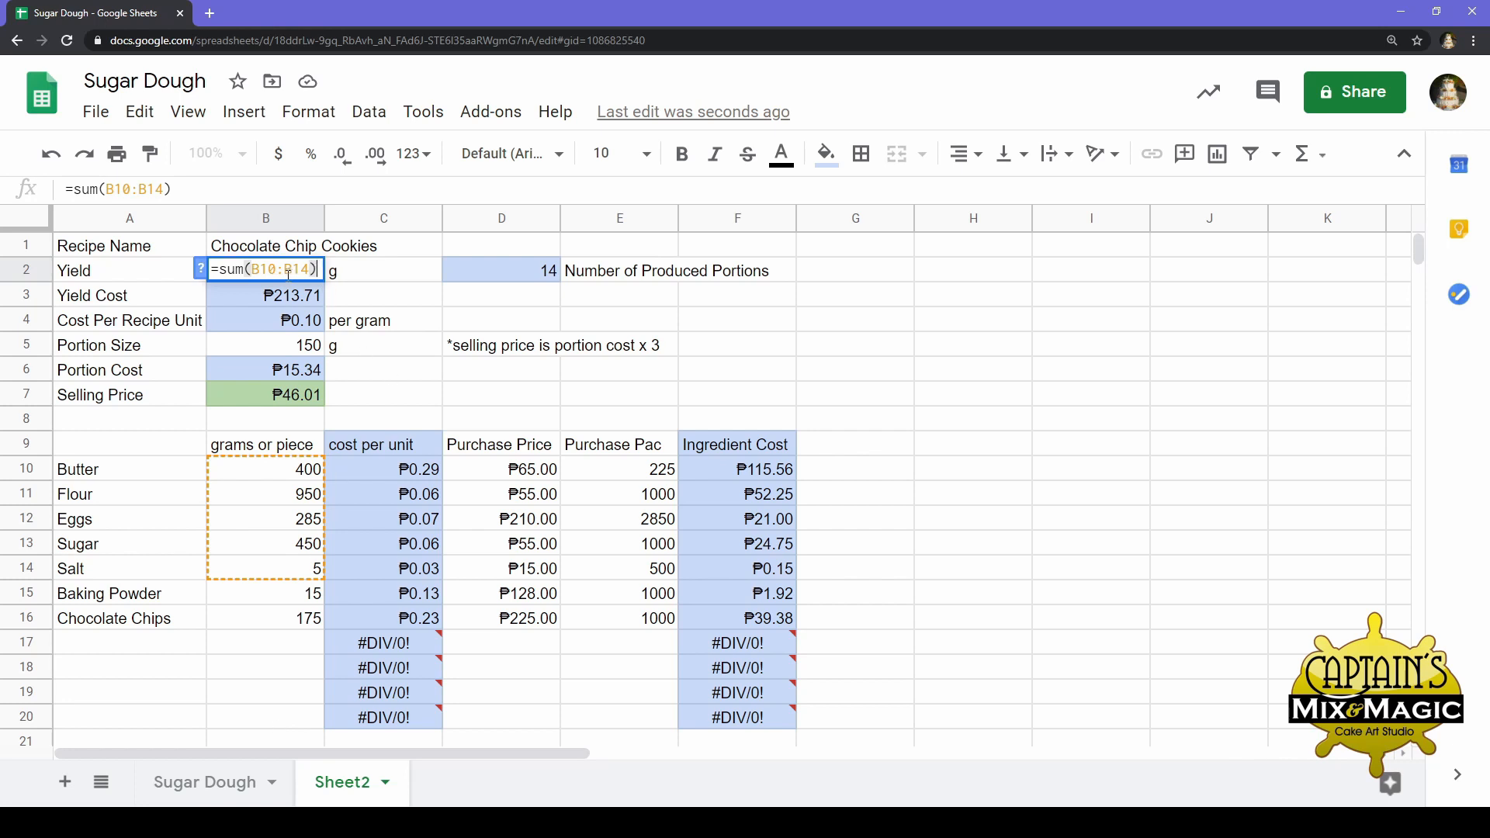
drag(286, 272, 309, 270)
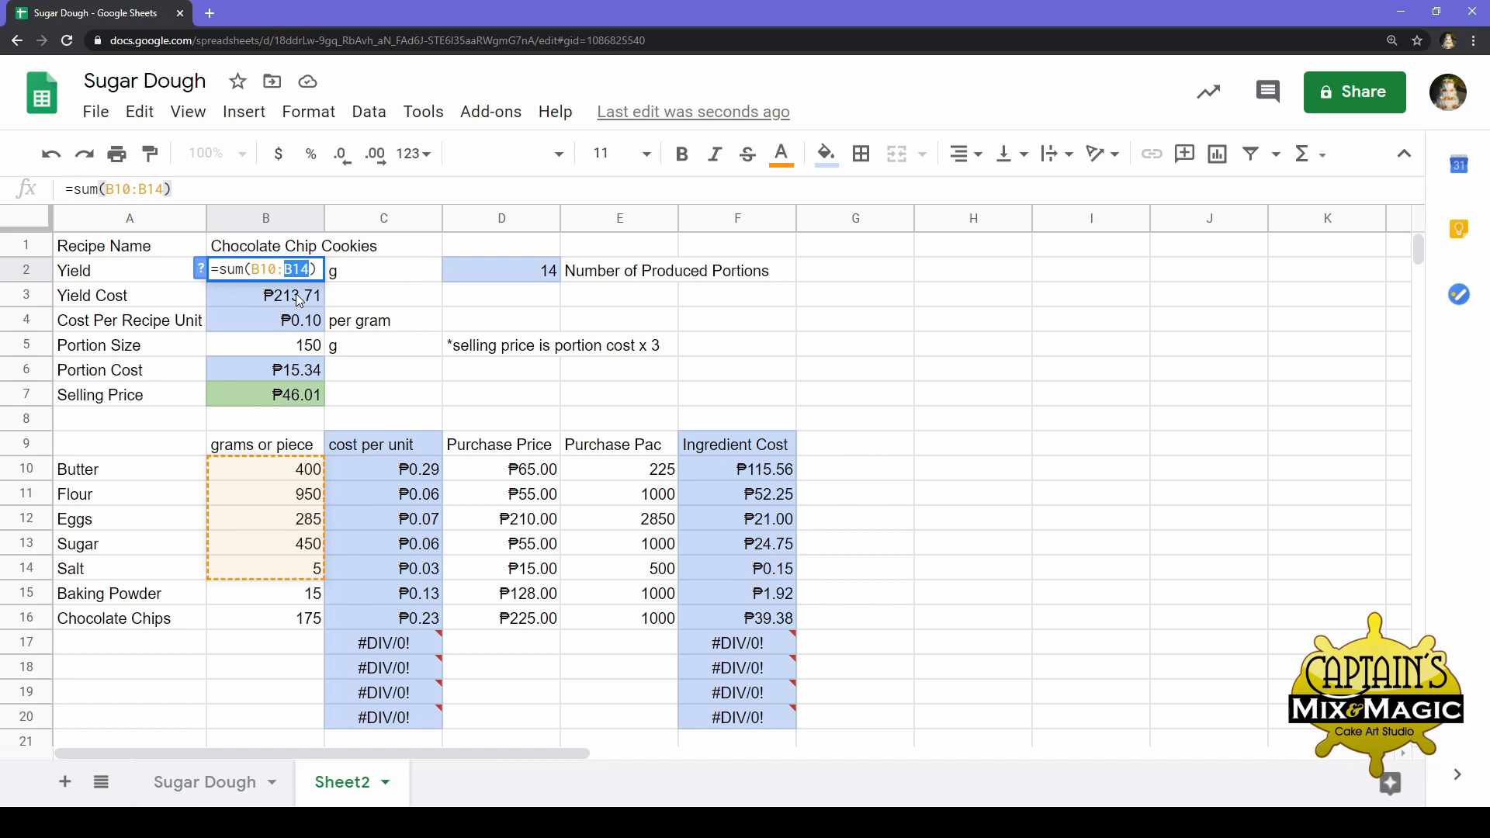
text(b2)
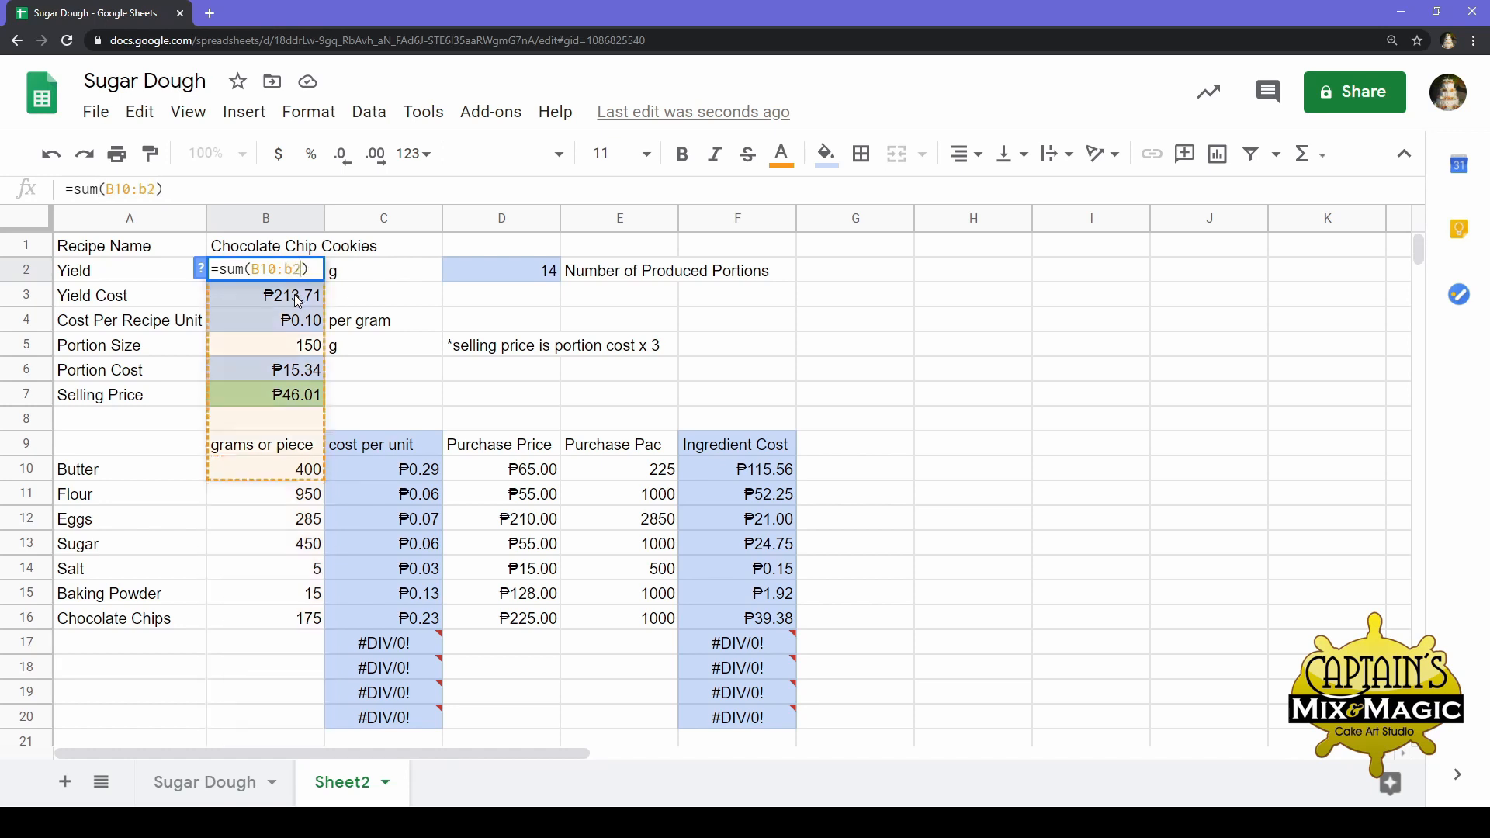
text(0)
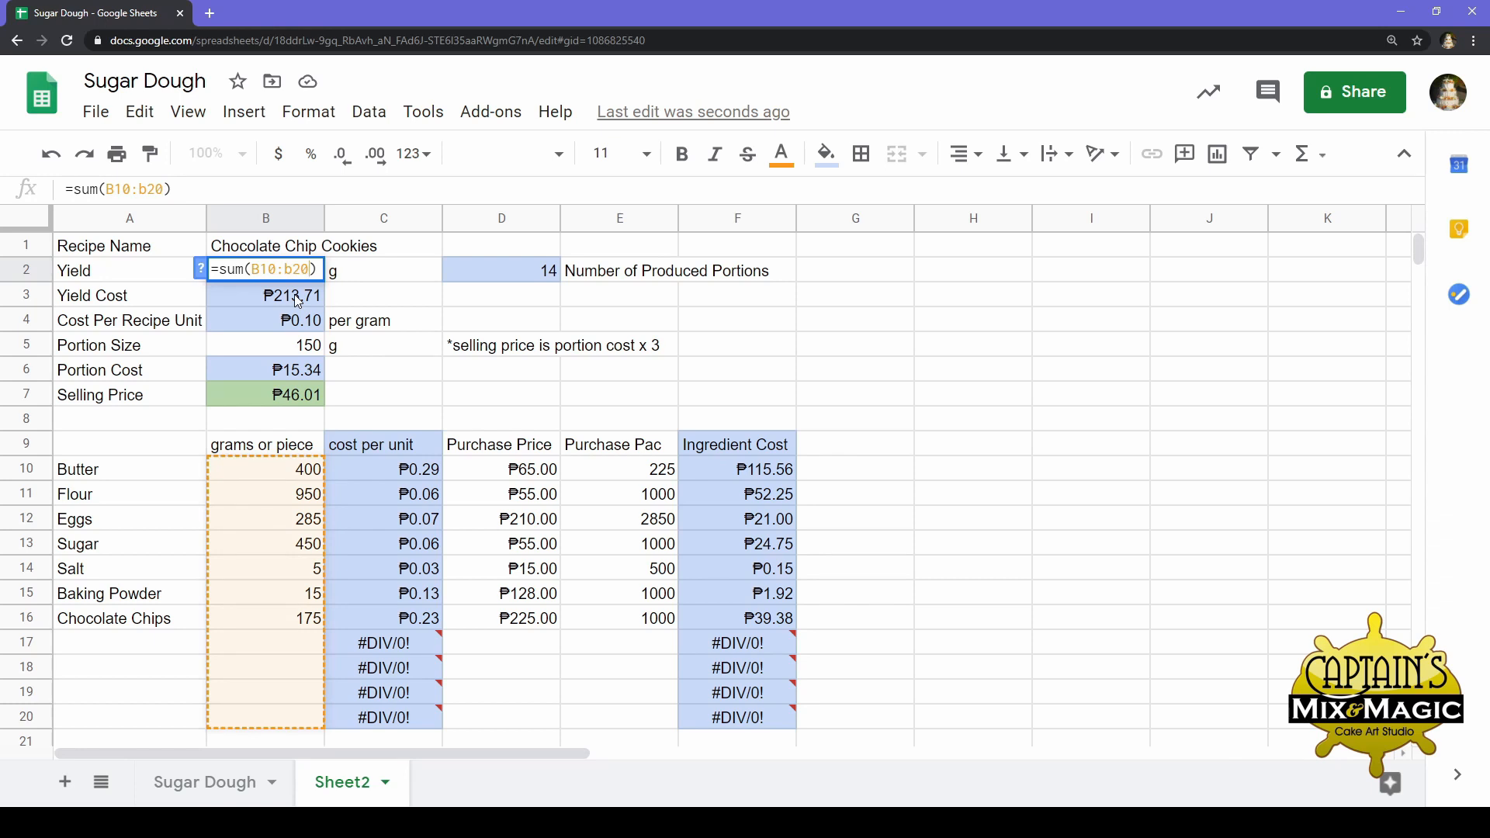
key(ctrl+Return)
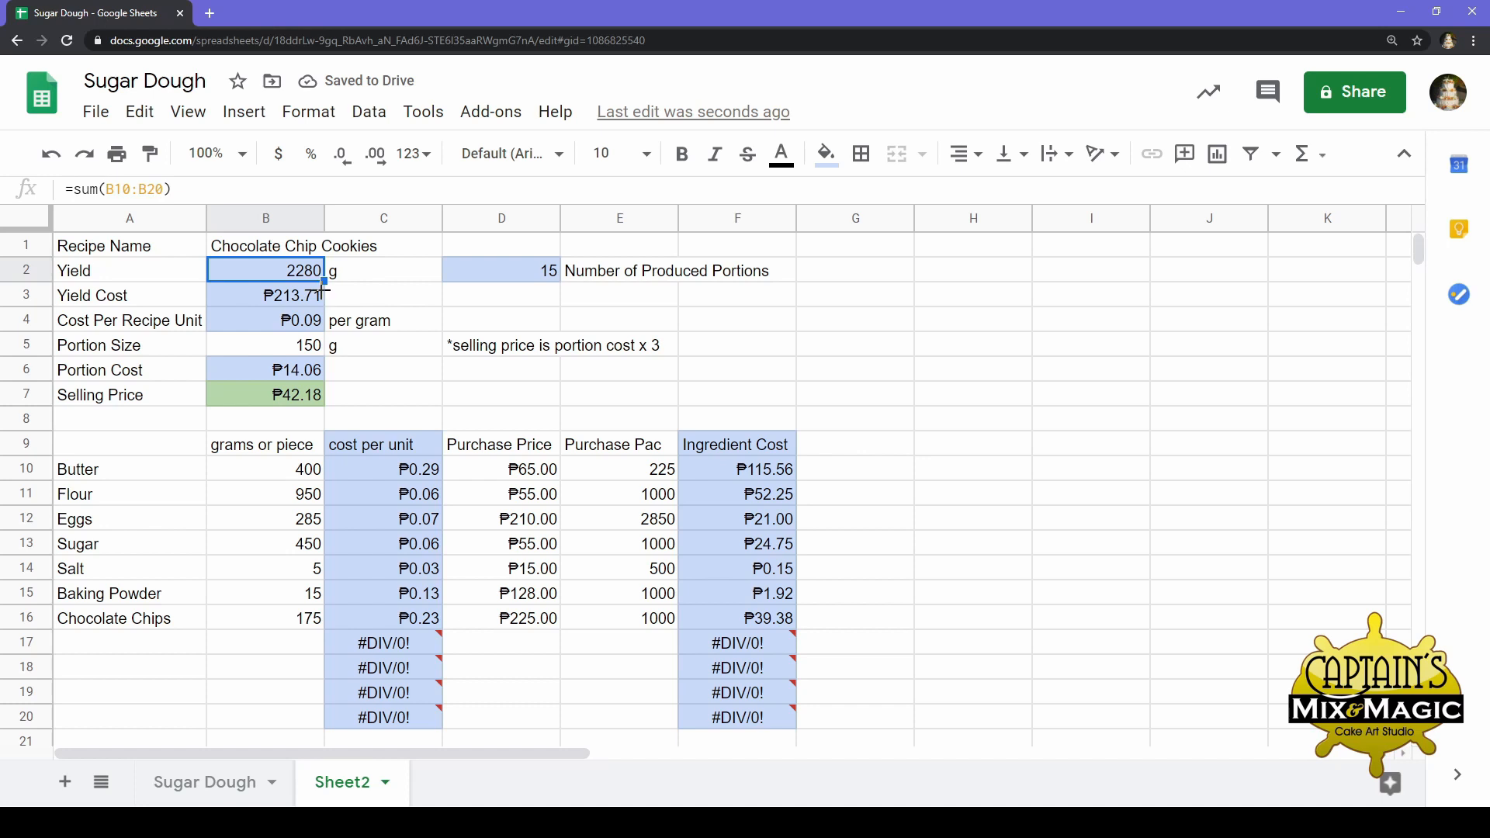
Extend the Yield Cost sum in B3 to cover the Ingredient Cost column from F10 down to F20
click(307, 303)
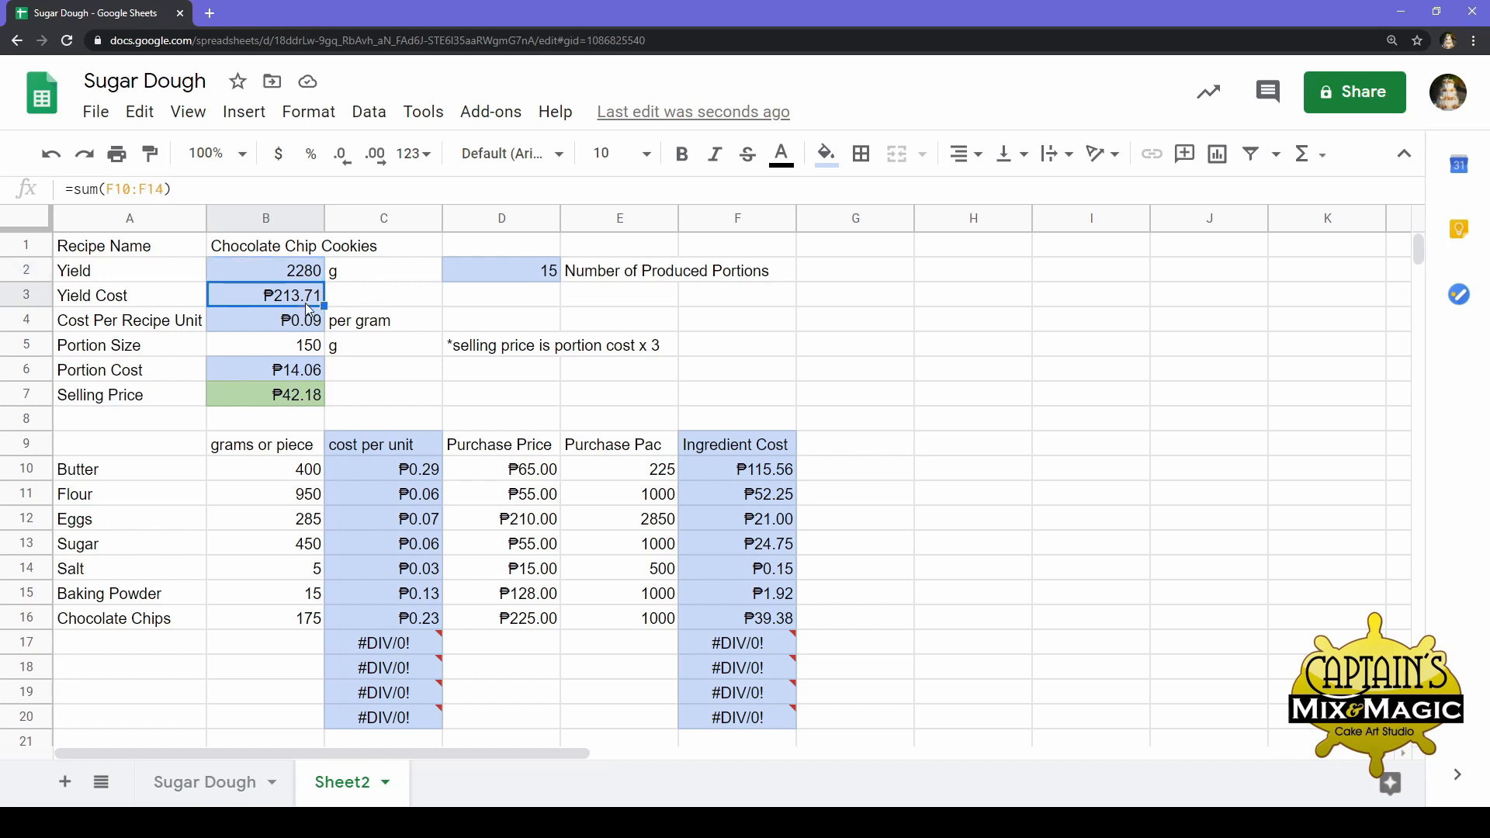
double_click(306, 303)
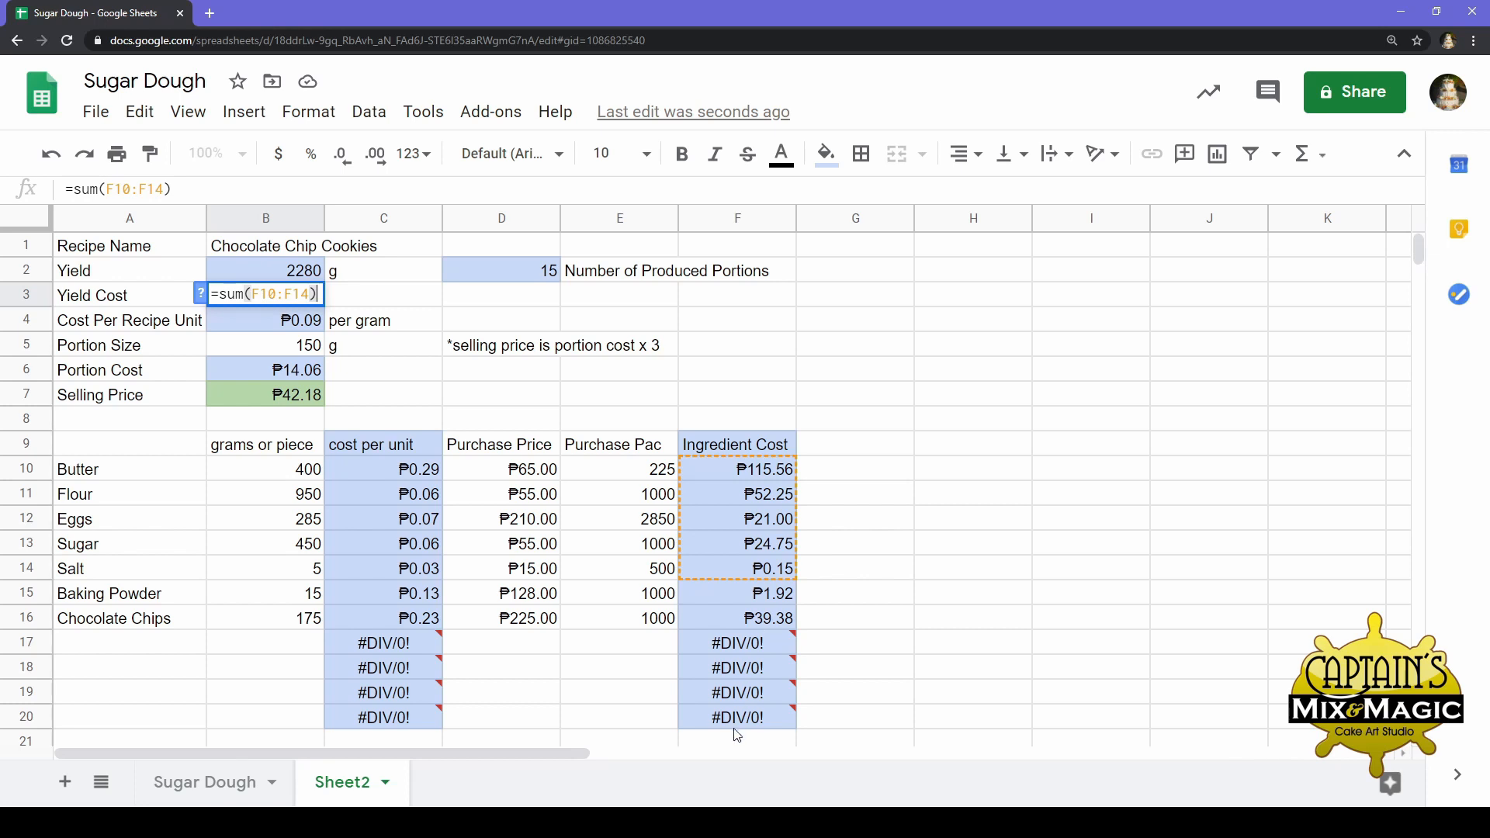
mouse_move(734, 731)
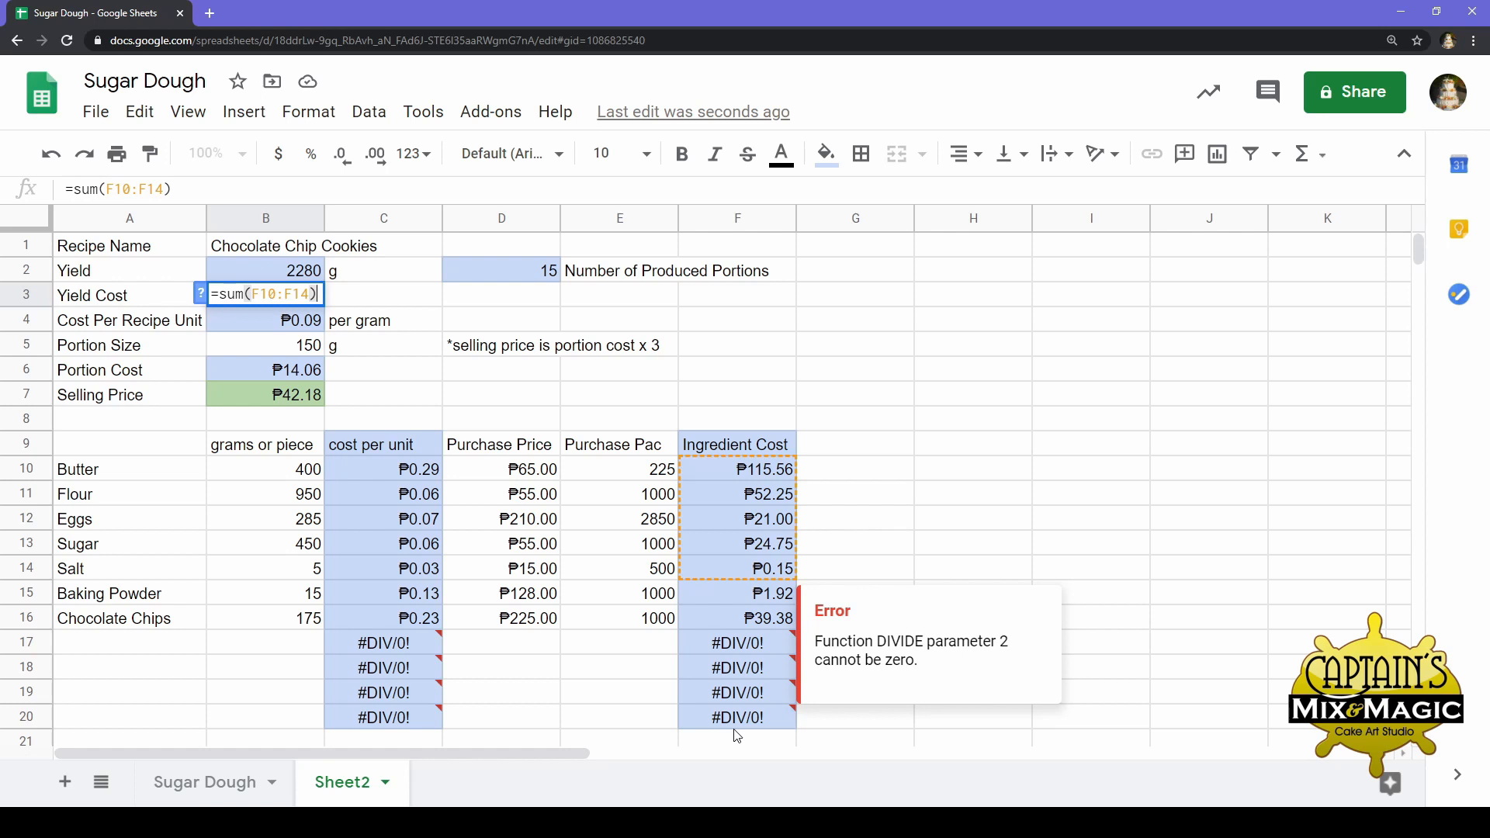
click(295, 298)
drag(294, 297, 310, 304)
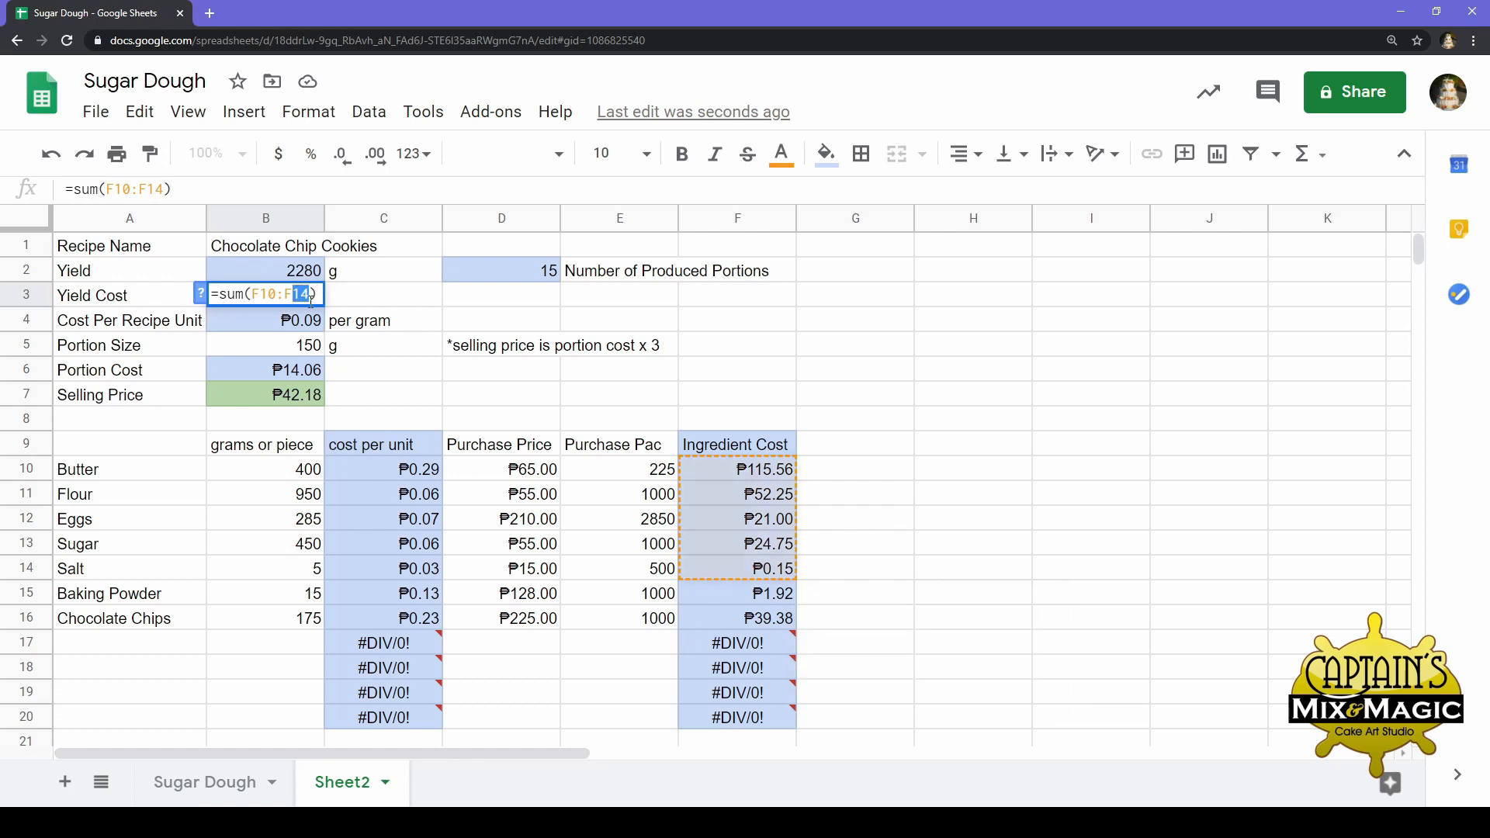
text(280)
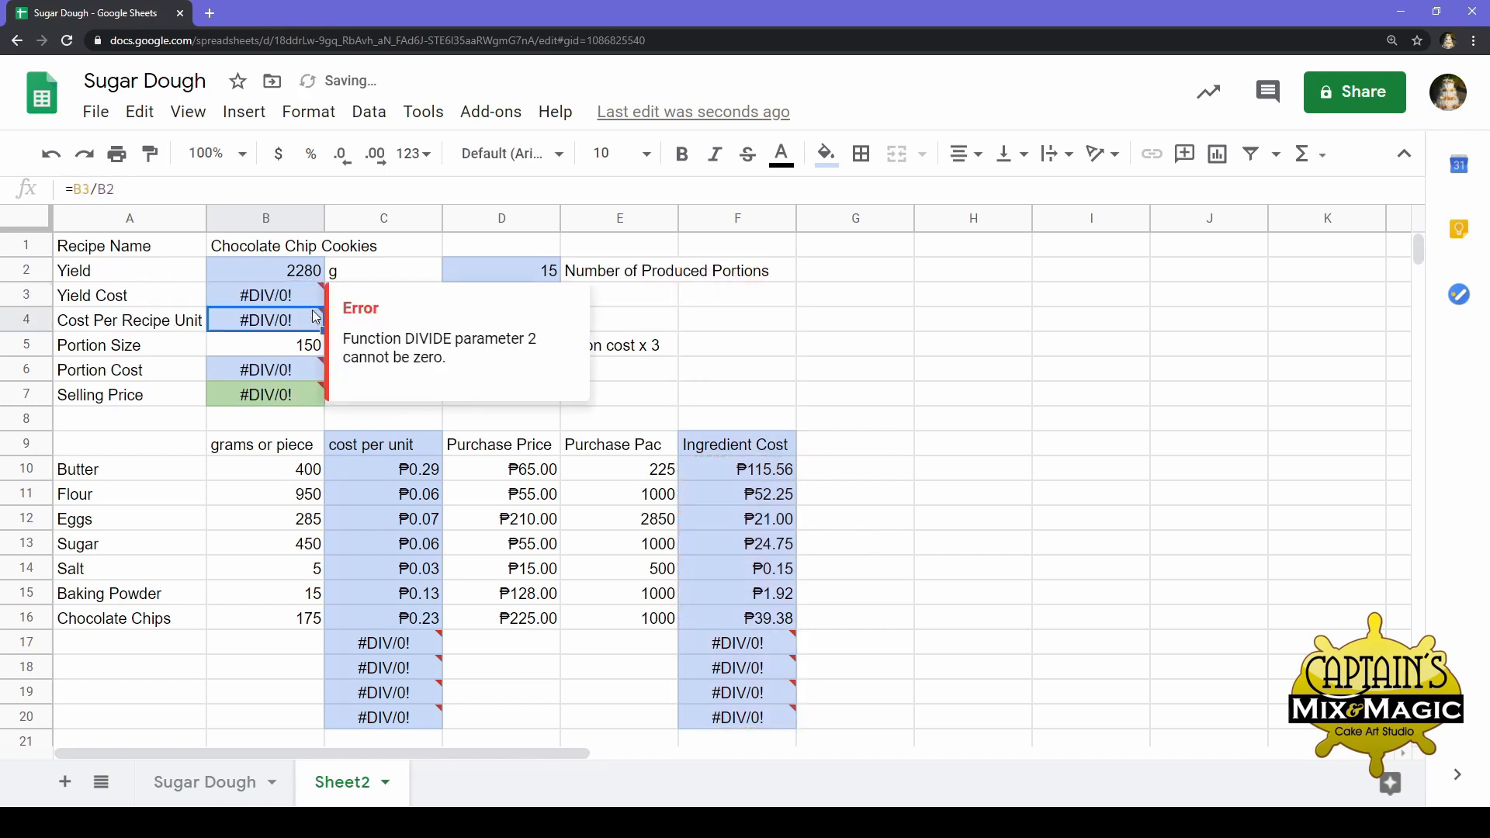
key(Return)
click(289, 405)
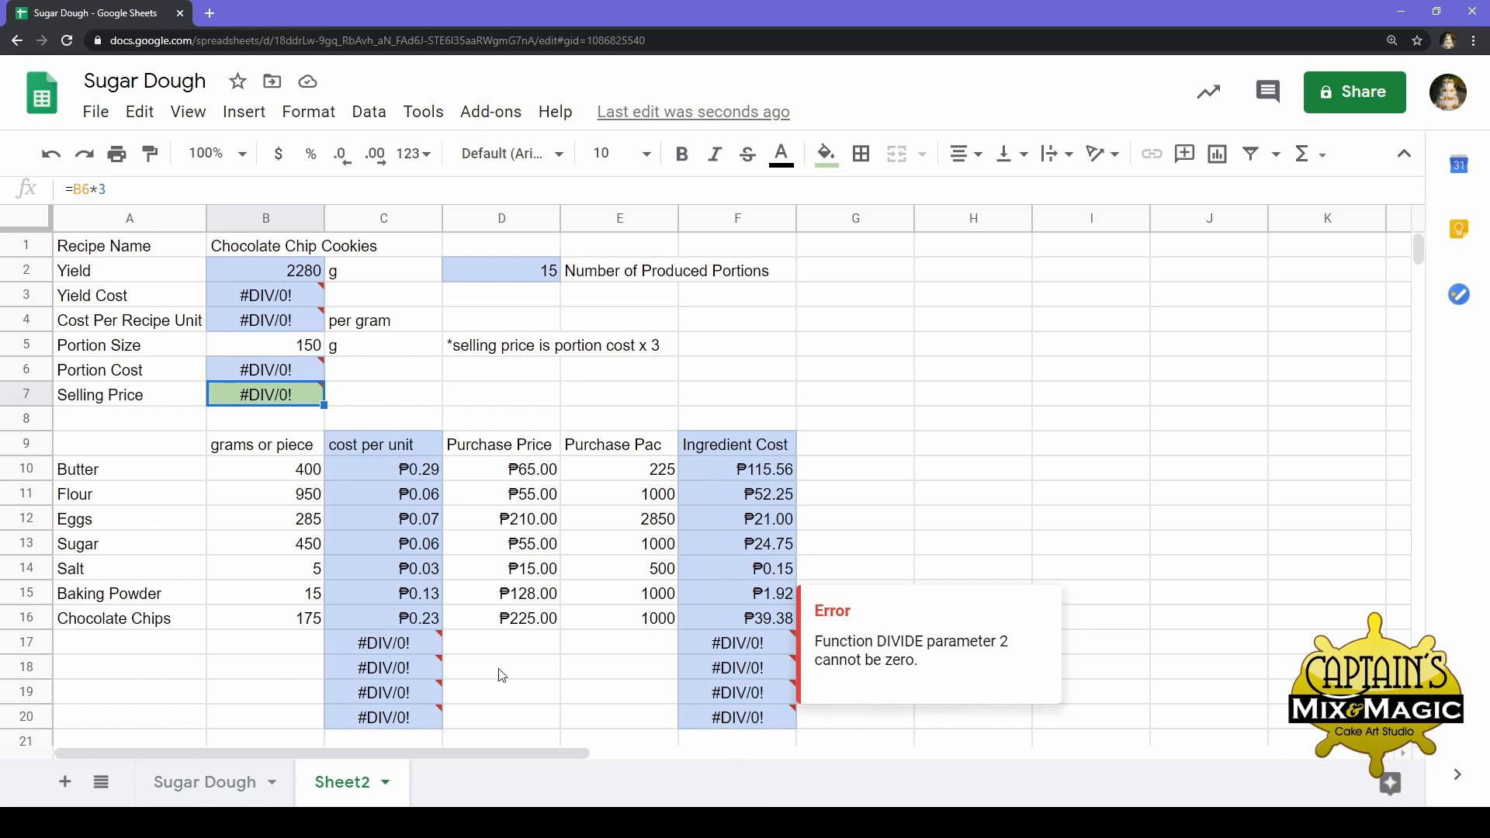
Enter 0 as the quantity in the grams or piece column for the unused ingredient rows, B17:B20
click(312, 645)
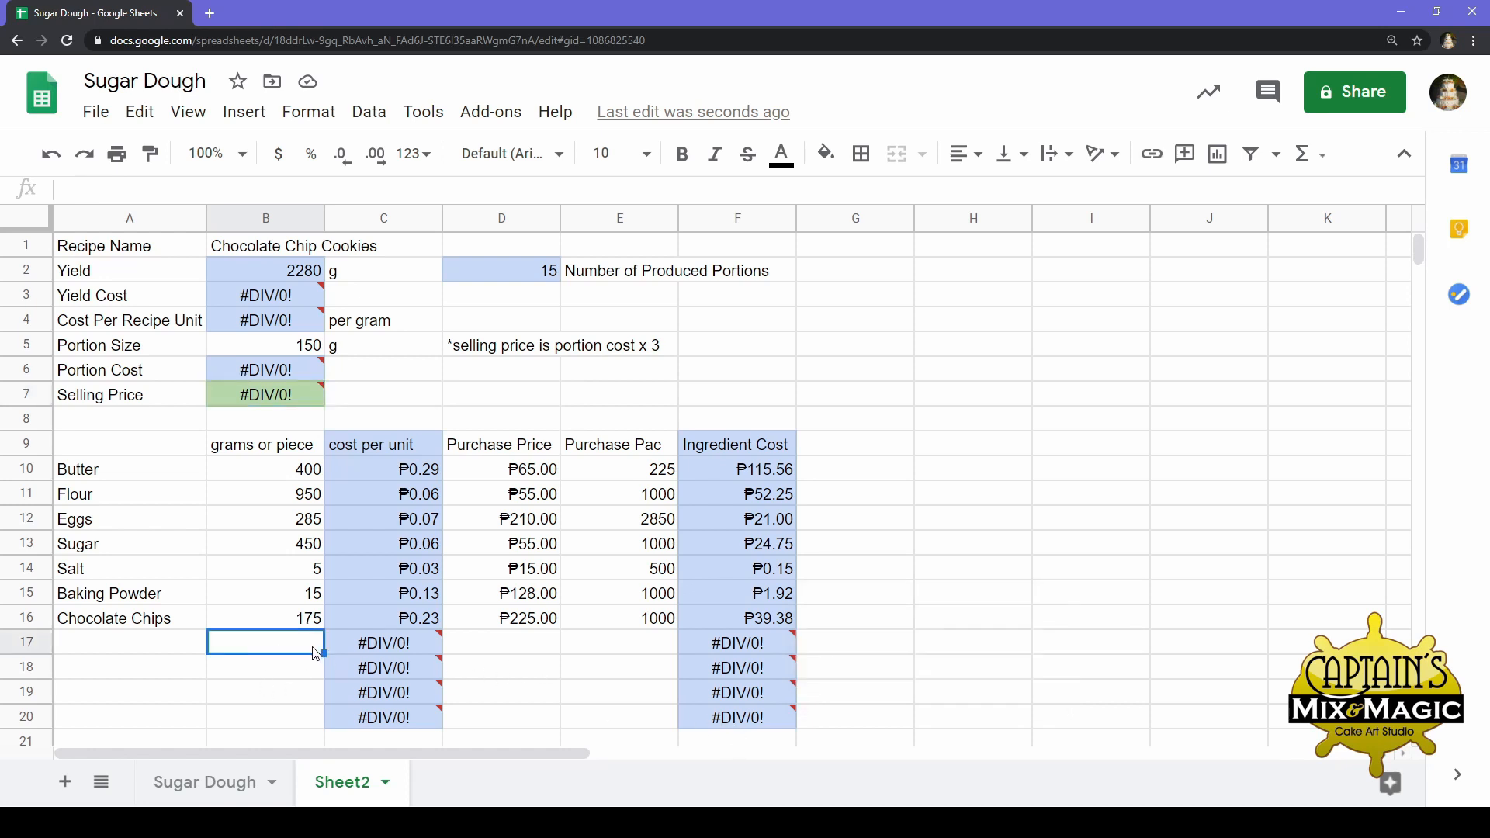
text(0)
key(Return)
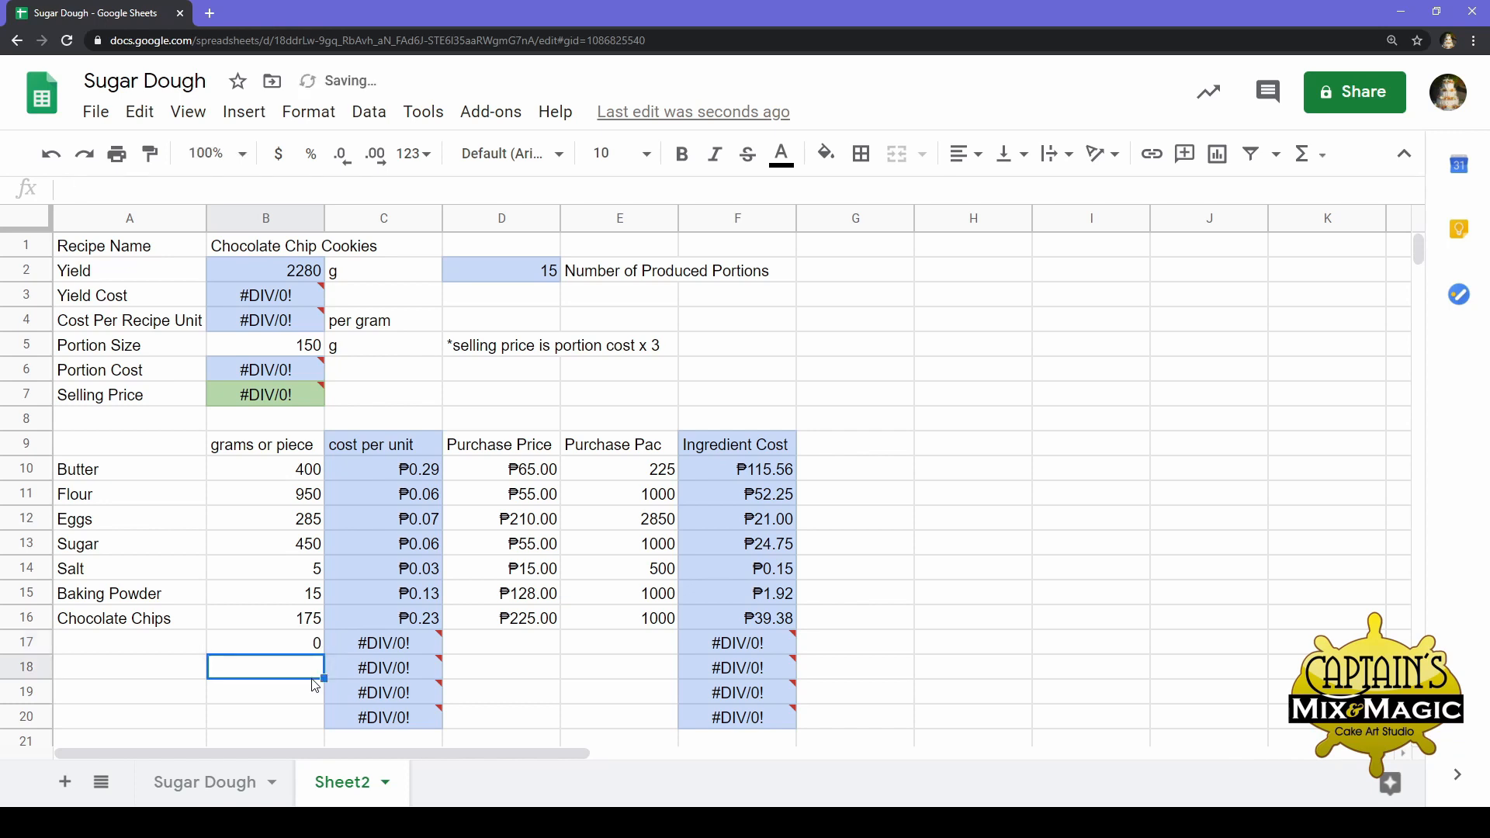
text(0)
key(Return)
text(0)
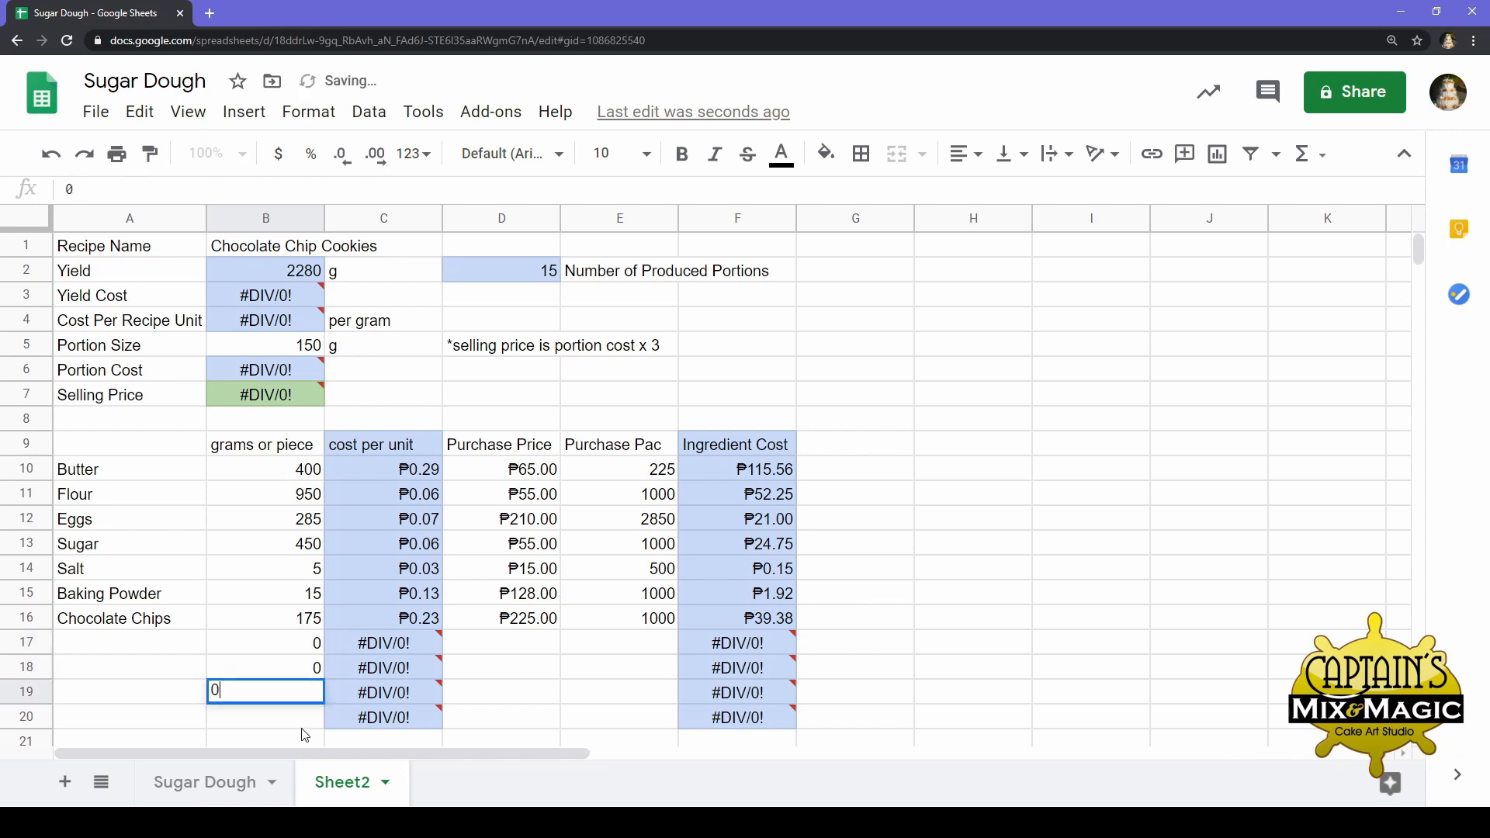
key(Return)
text(0)
Enter 0 as the purchase price for the unused ingredient rows, D17:D20
click(532, 625)
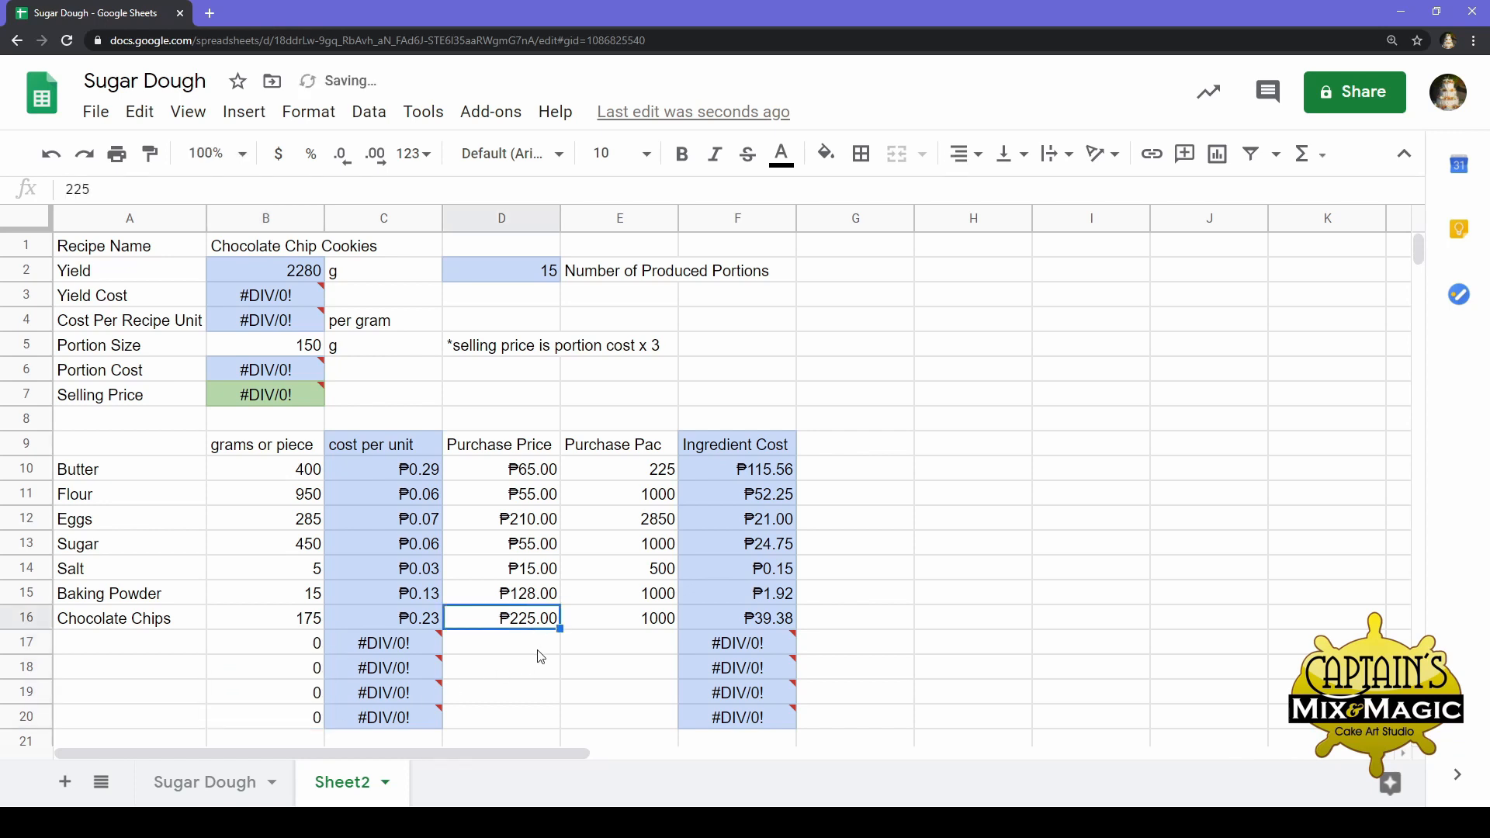
click(538, 649)
text(0)
key(Return)
text(0)
key(Return)
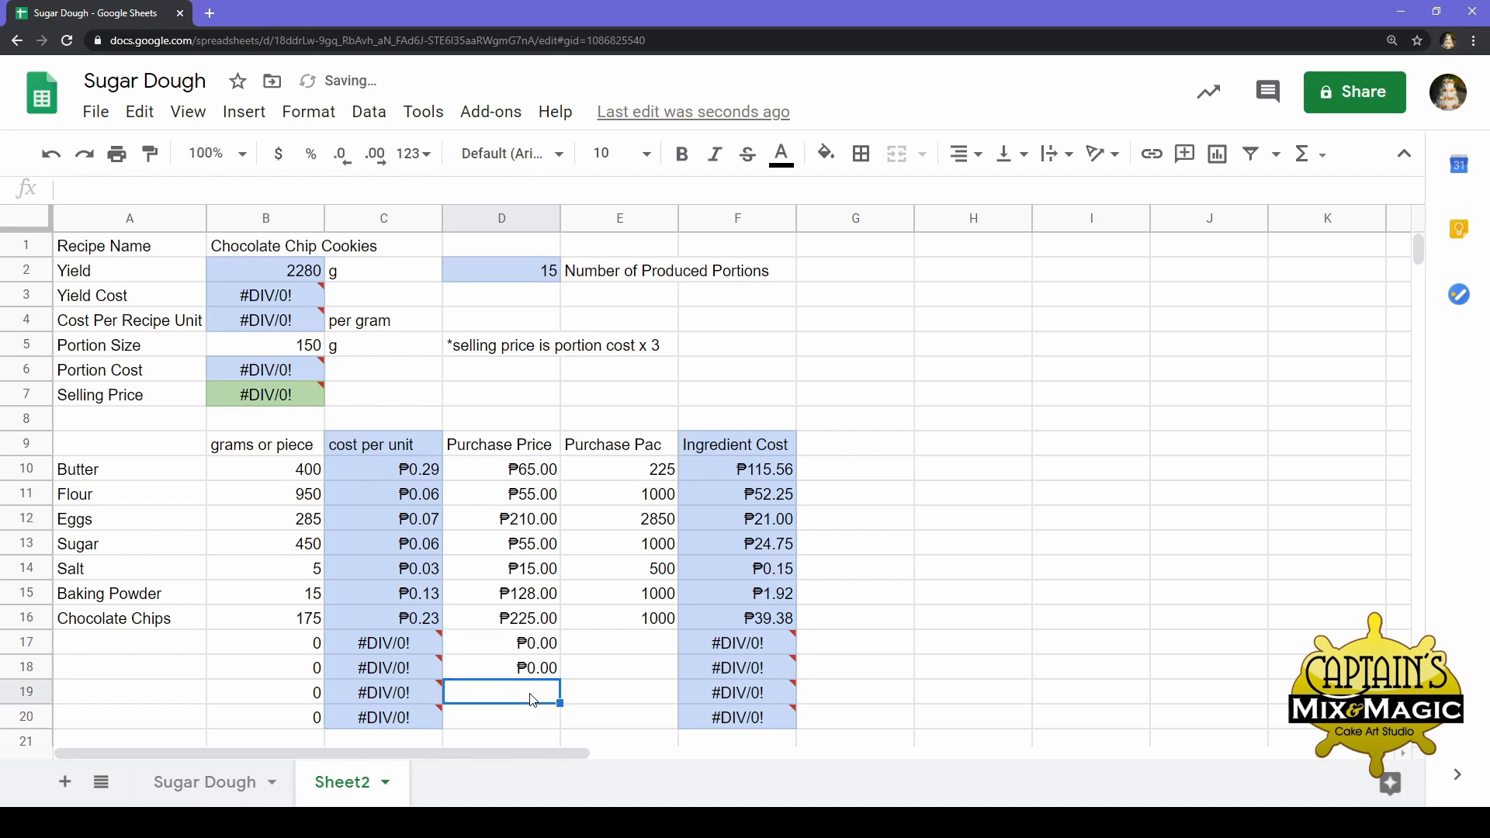
text(0)
key(Return)
text(00)
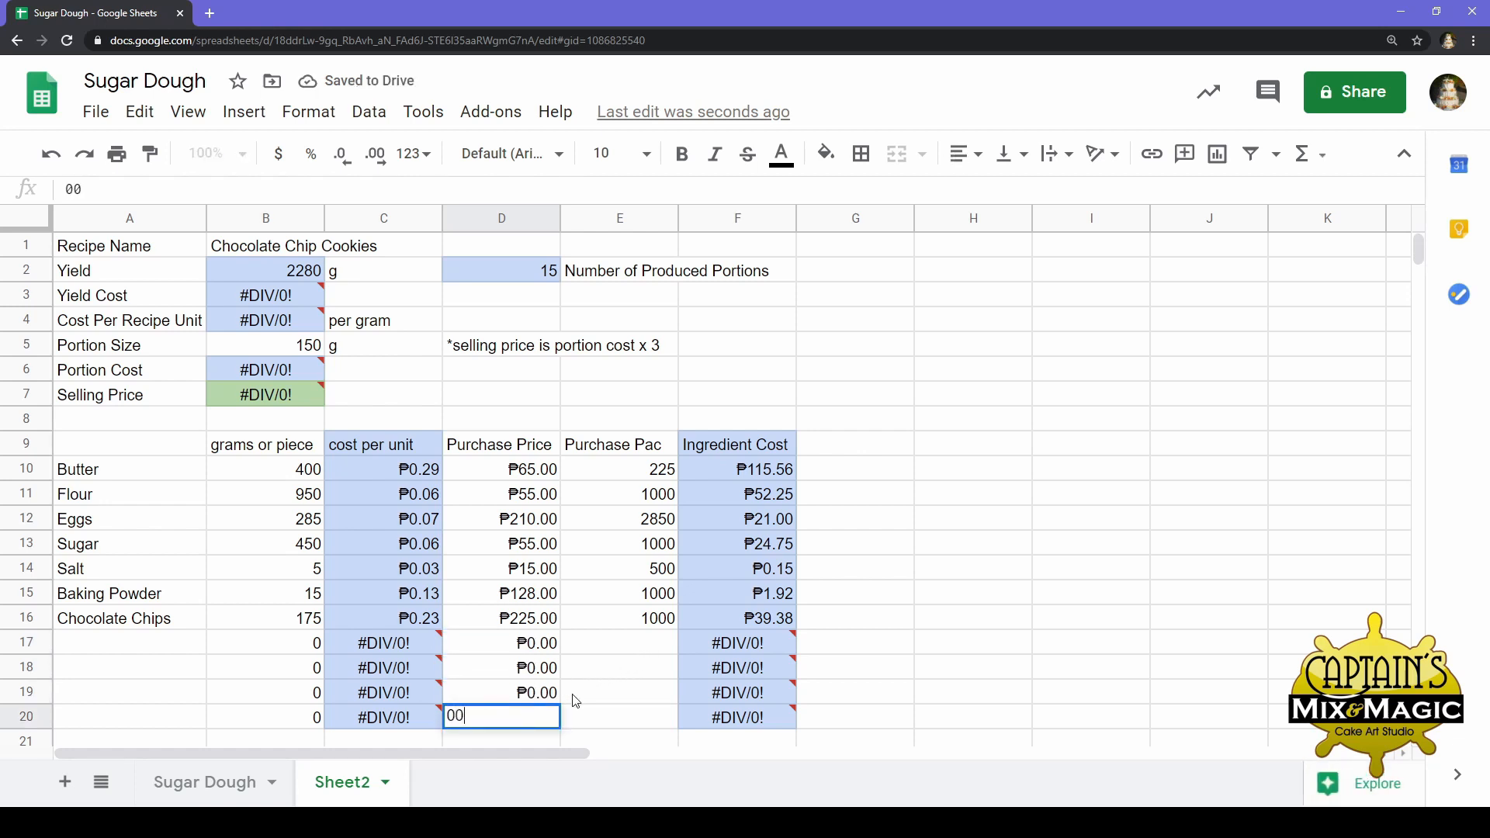
Enter 0 as the purchase pack size for the unused ingredient rows, E17:E20
click(627, 648)
text(0)
key(Return)
text(0)
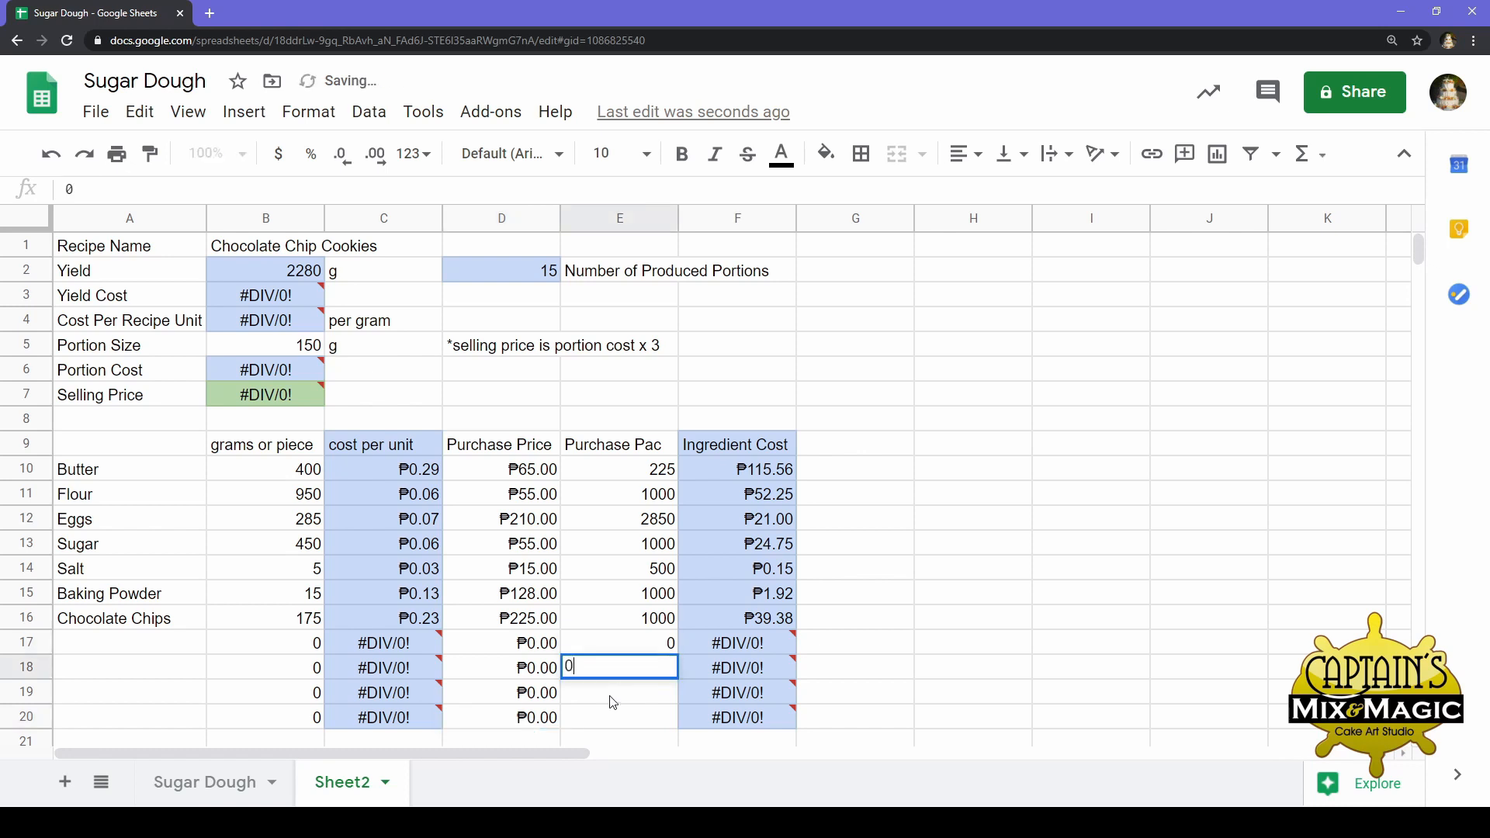
key(Return)
text(0)
key(Return)
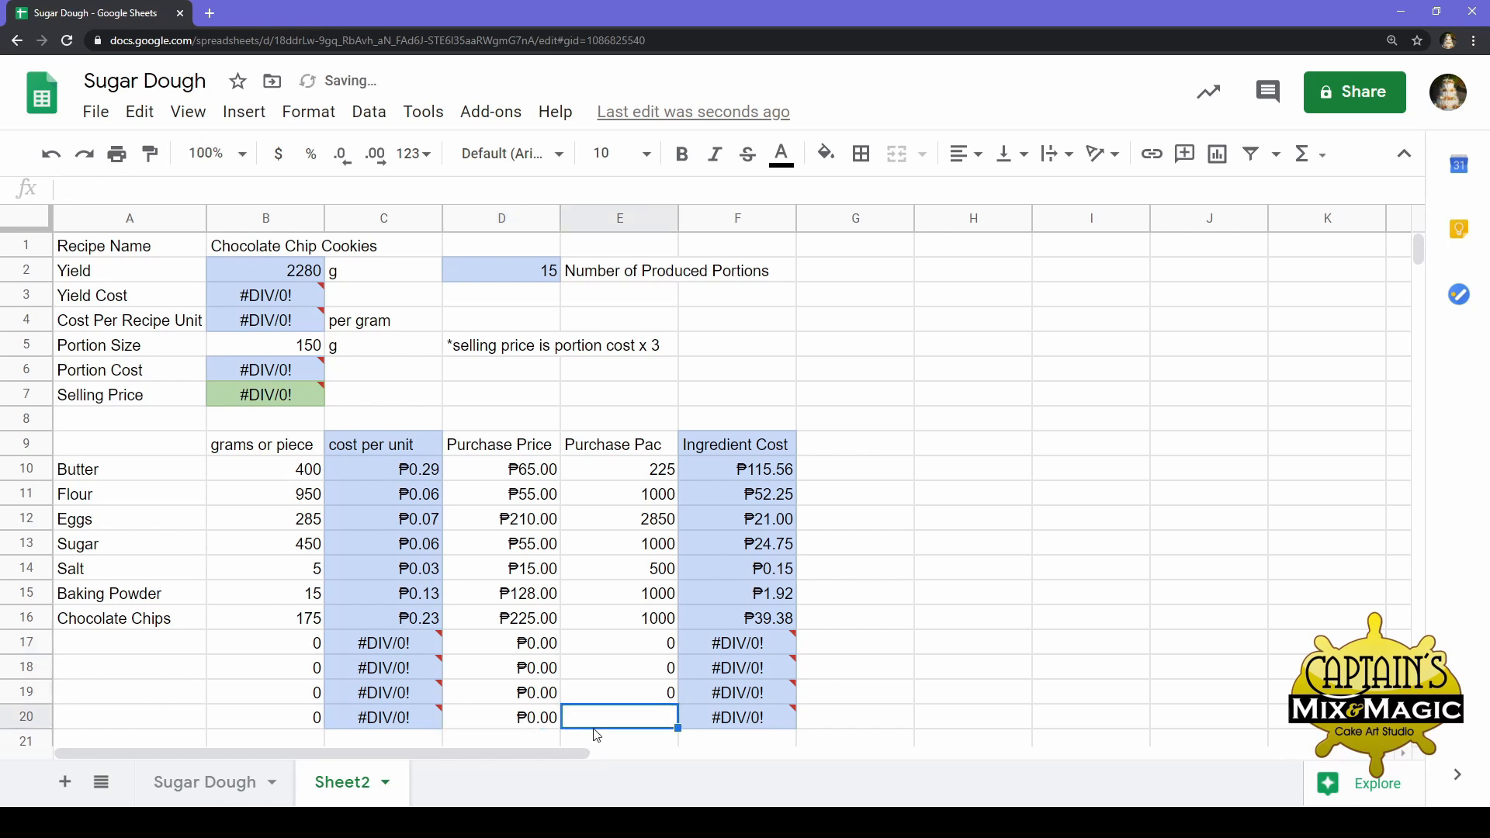
text(0)
click(271, 649)
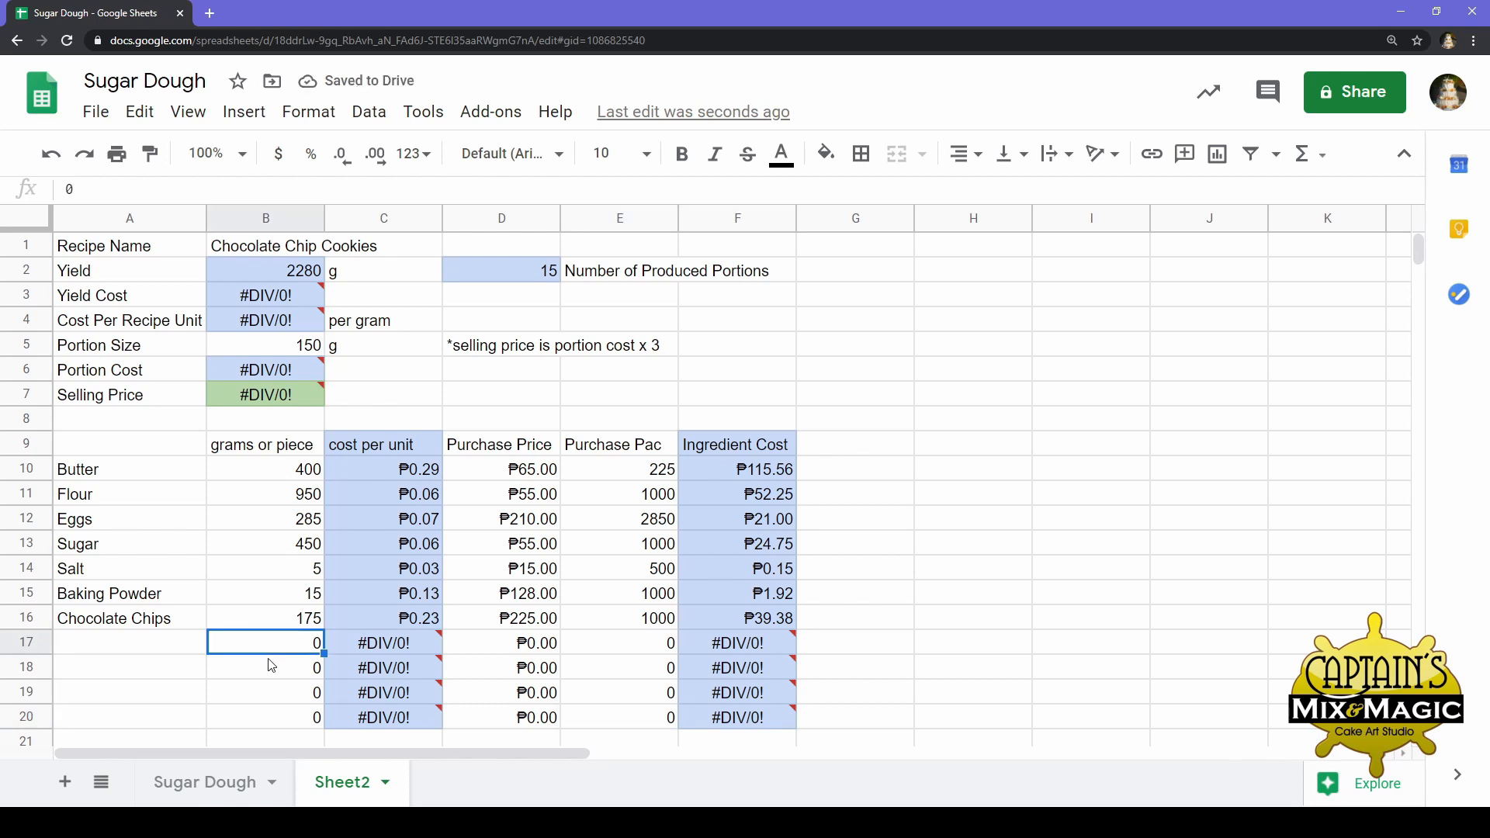
Change the purchase price to 1 for the unused ingredient rows, D17:D20
click(543, 644)
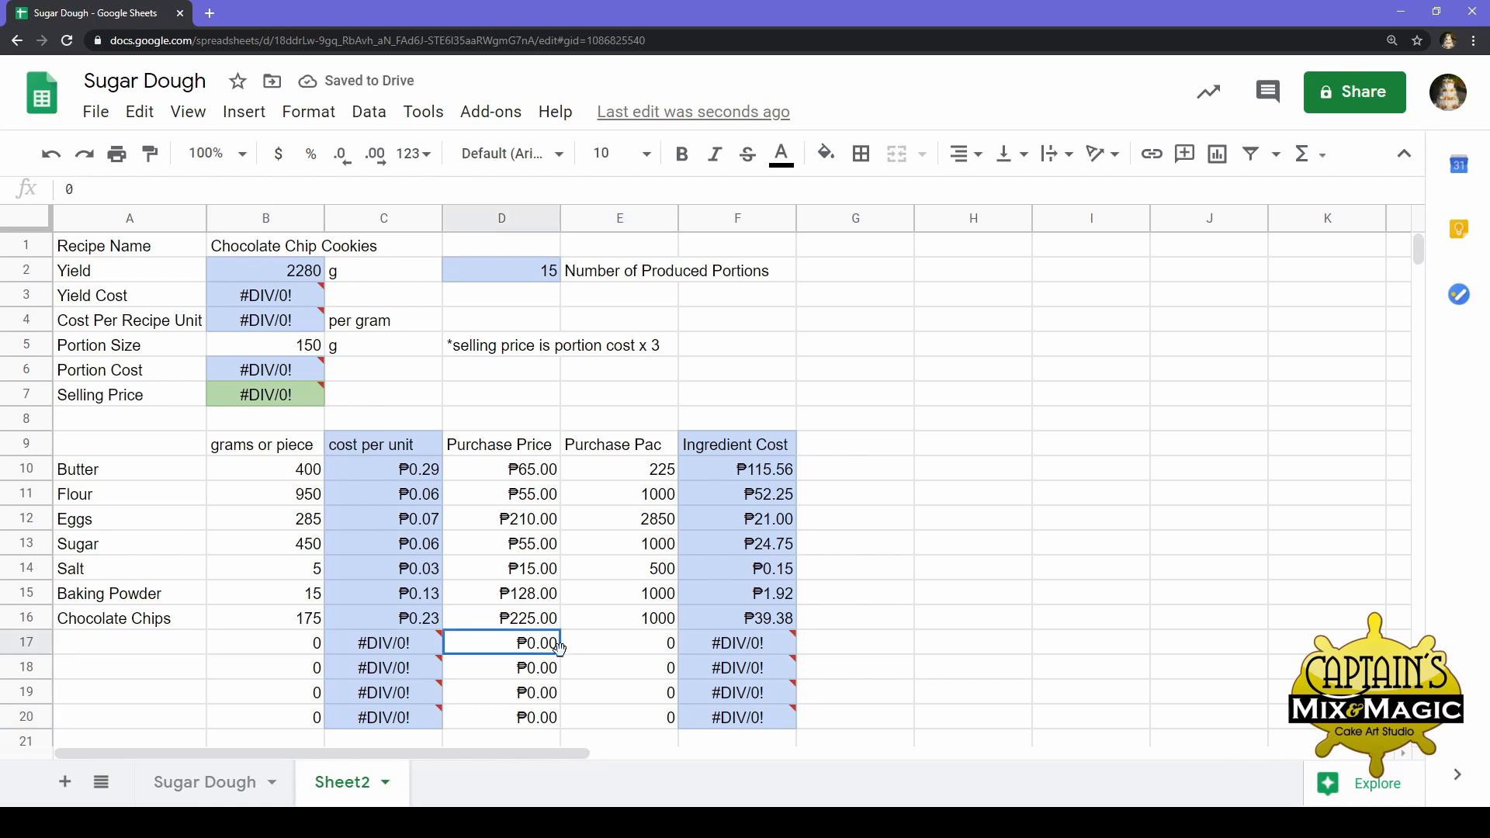
text(1)
key(Return)
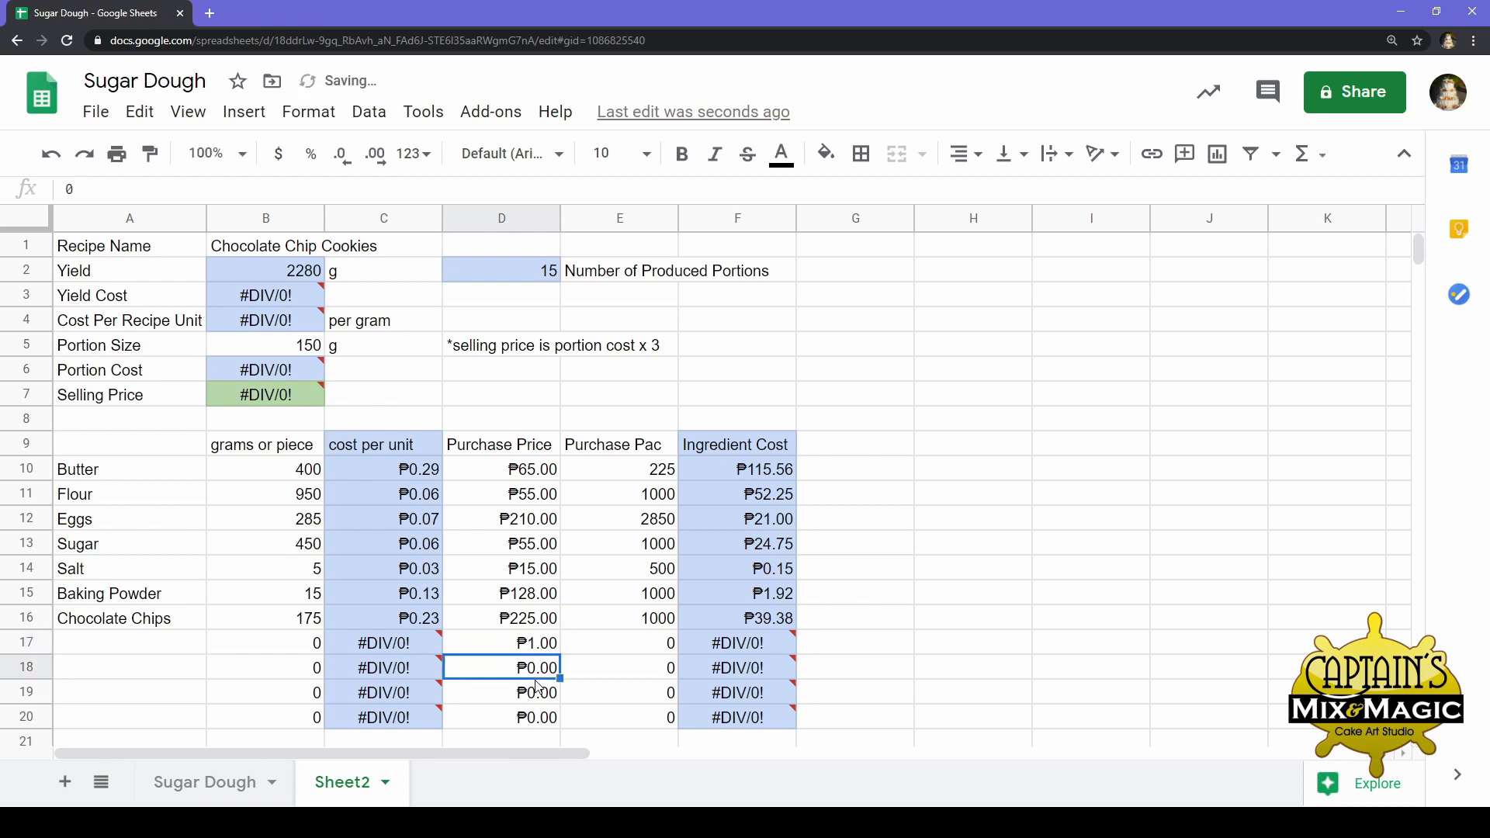
text(1)
key(Return)
text(1)
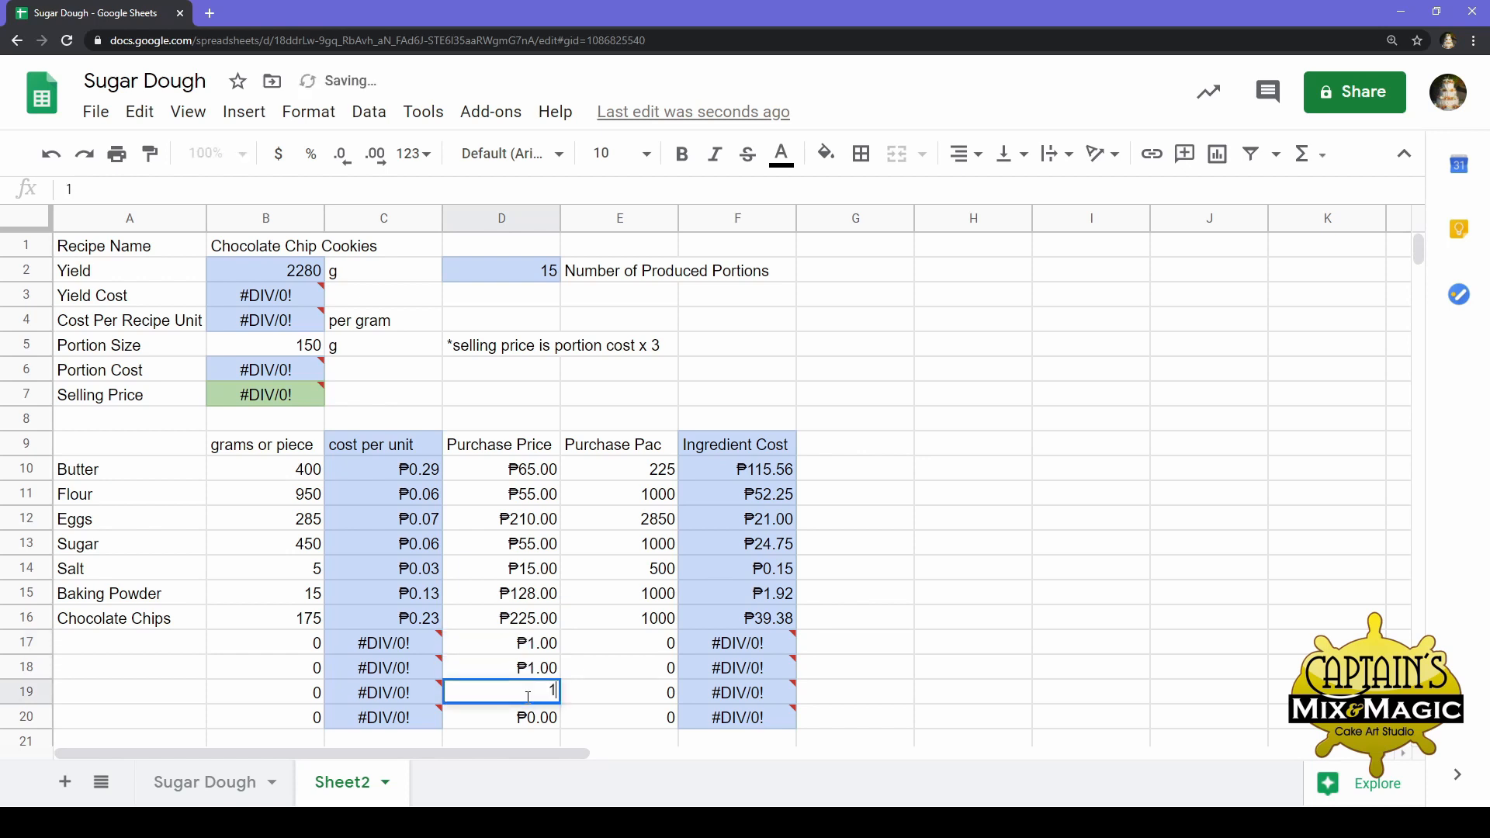
key(Return)
text(1)
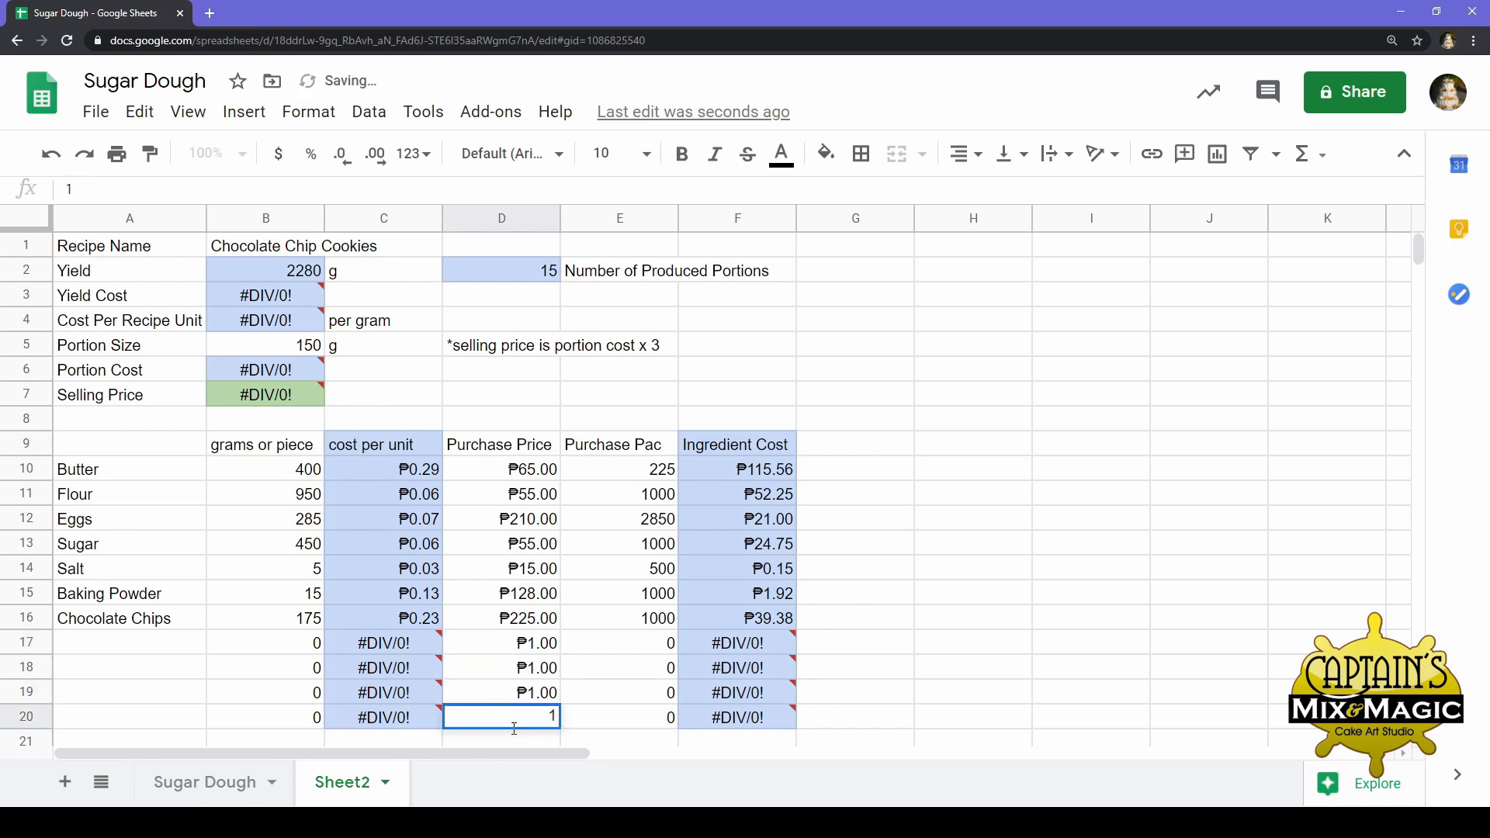
click(525, 686)
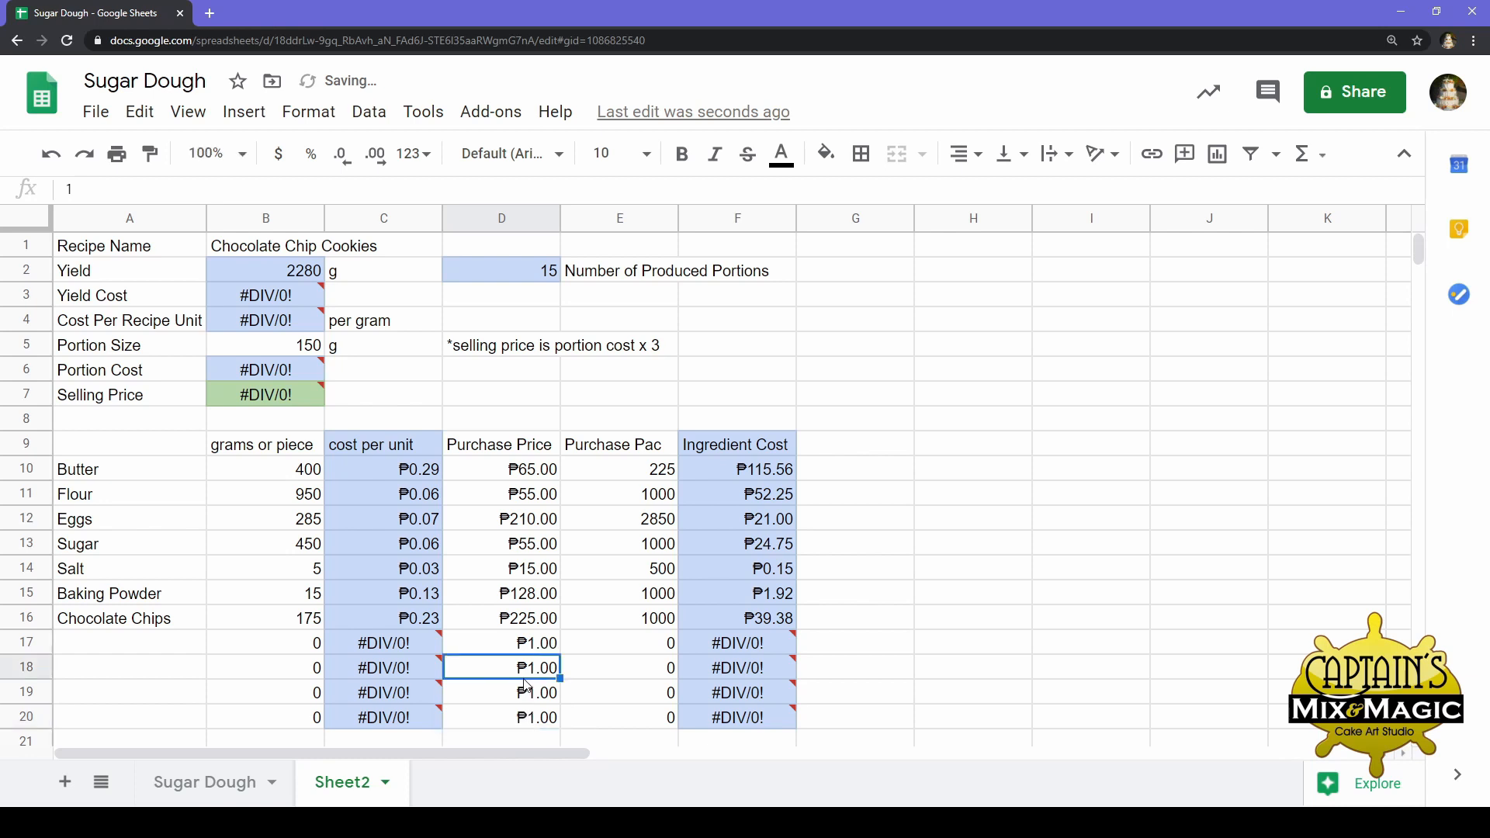
Change the purchase pack size to 1 for the unused ingredient rows, E17:E20
click(604, 652)
text(1)
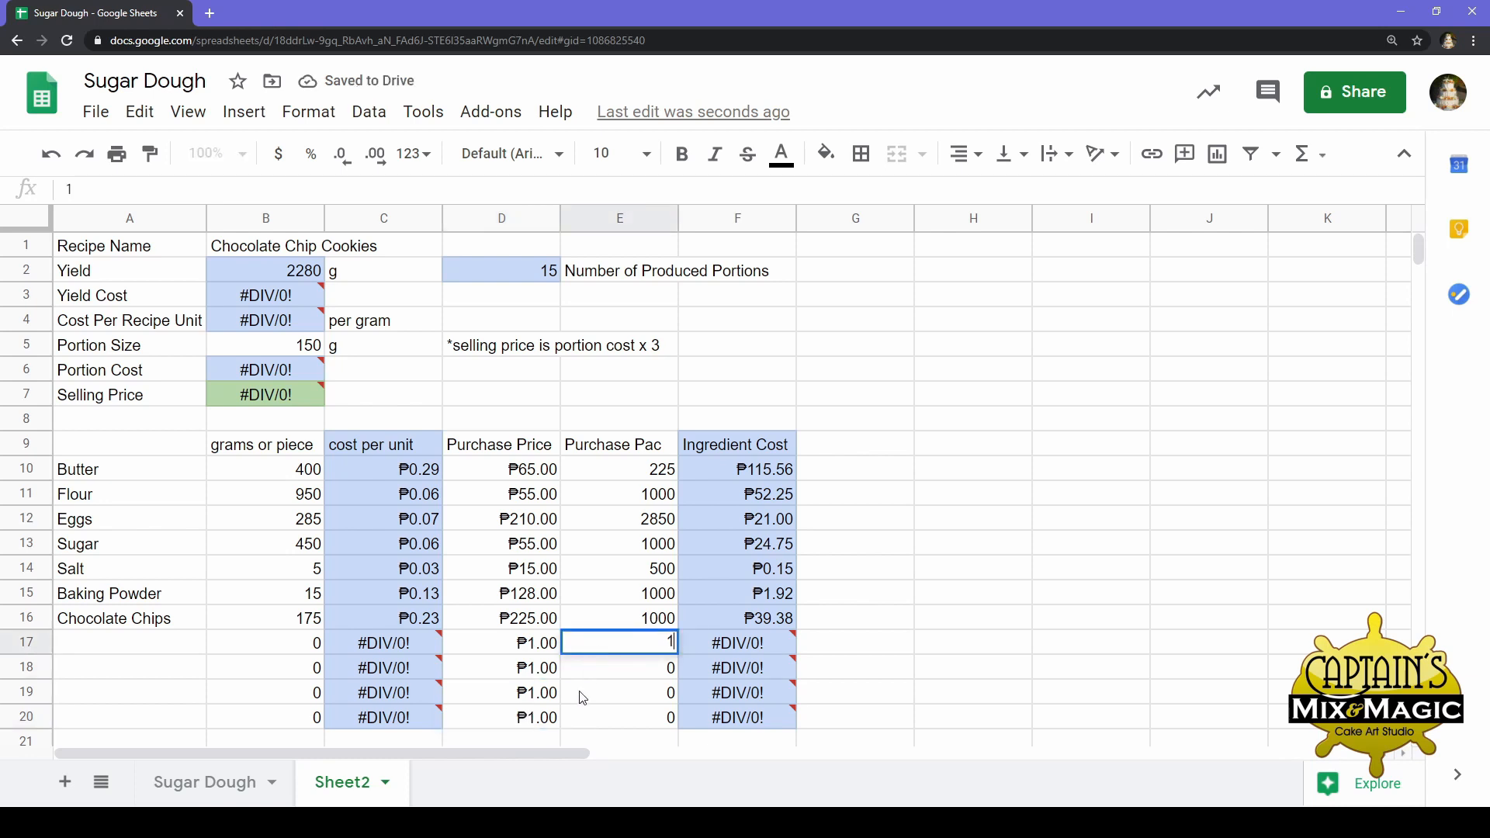
click(581, 690)
click(587, 669)
text(1)
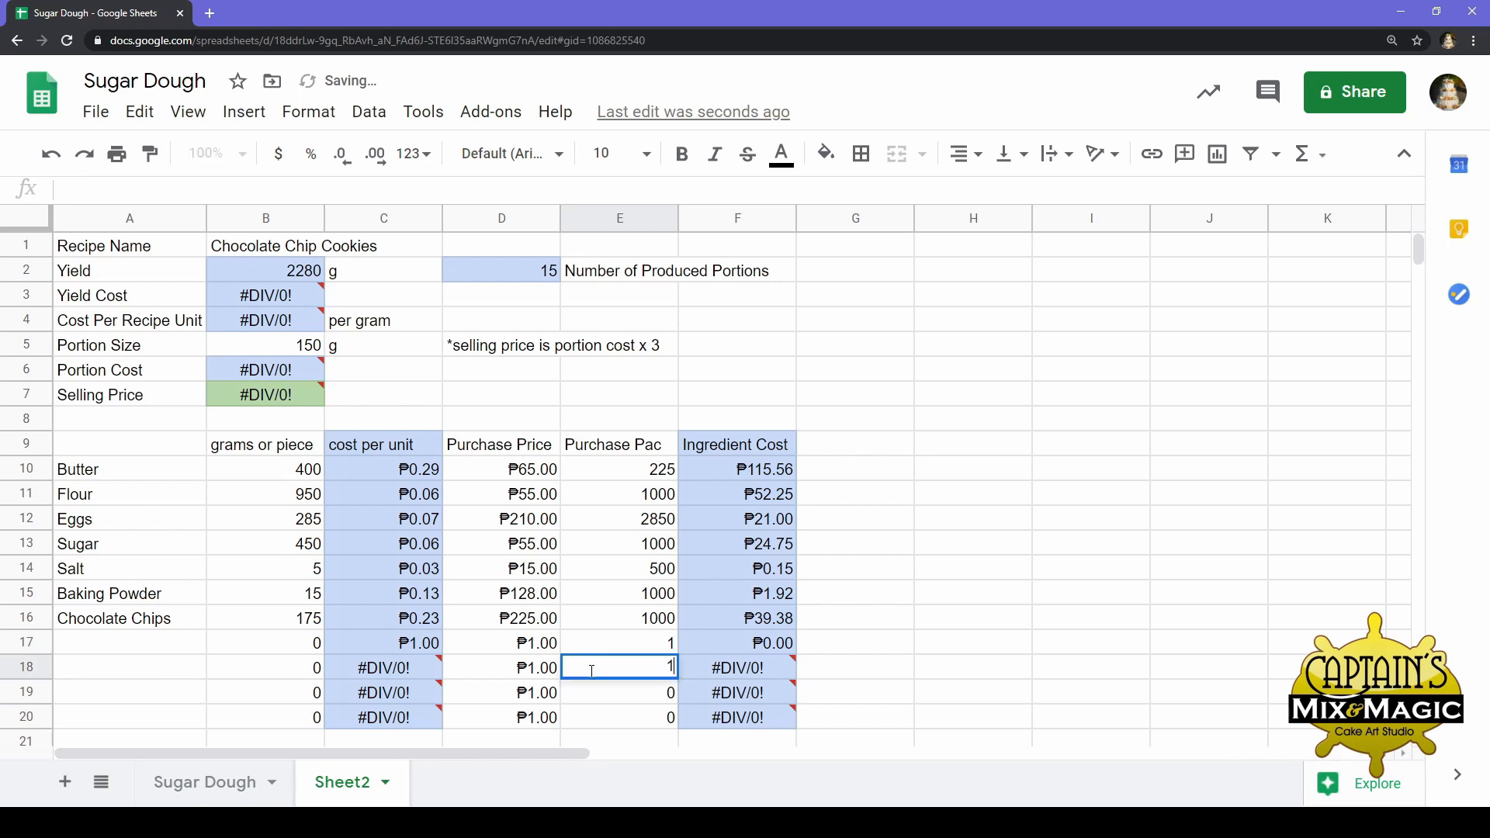
click(589, 690)
text(1)
click(588, 717)
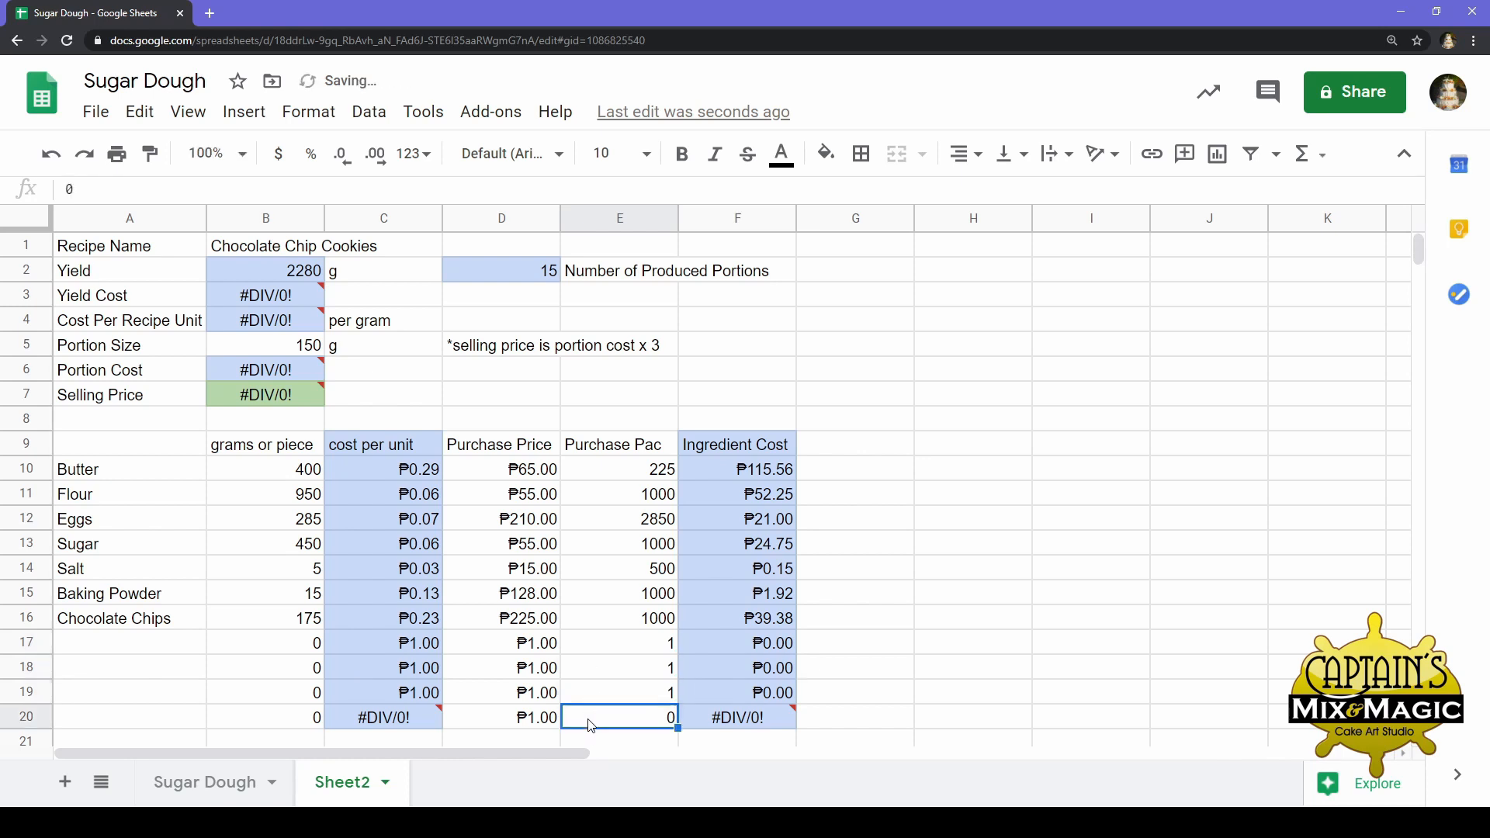
text(1)
click(586, 679)
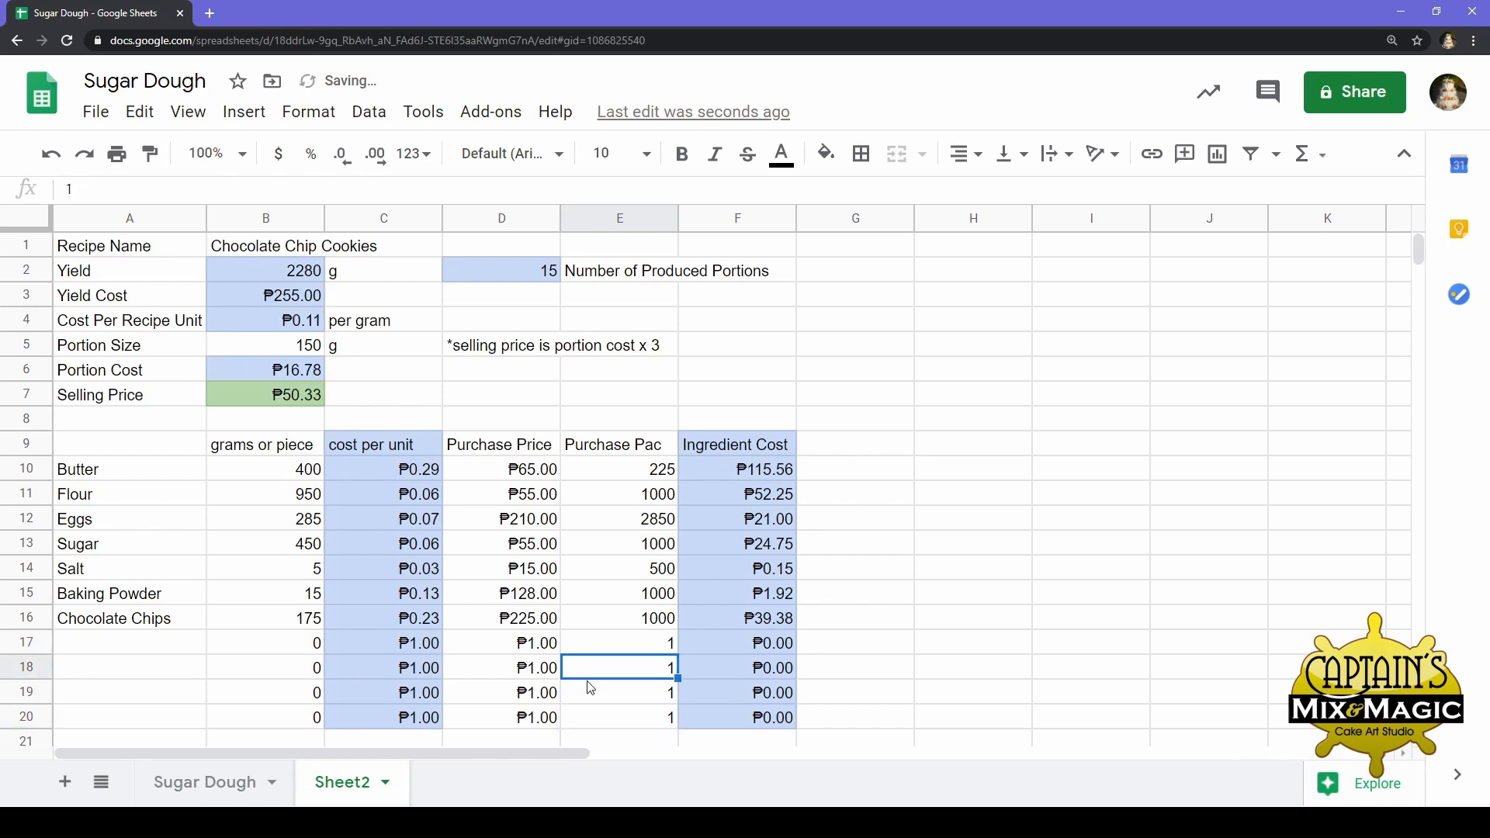
Check the unused ingredient row 17 and inspect the sum formulas behind Yield in B2 and Yield Cost in B3
click(849, 647)
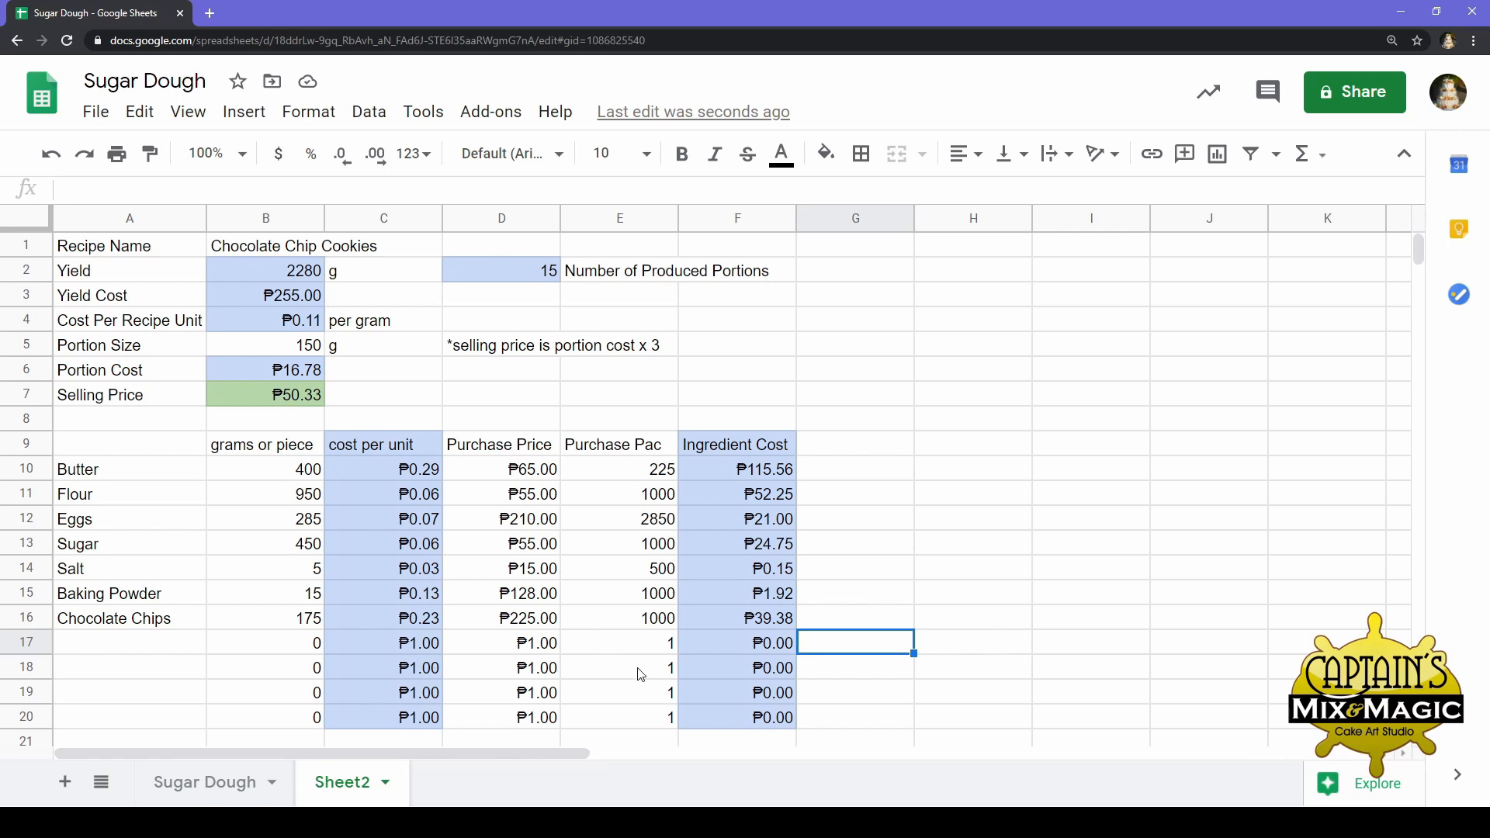
click(293, 654)
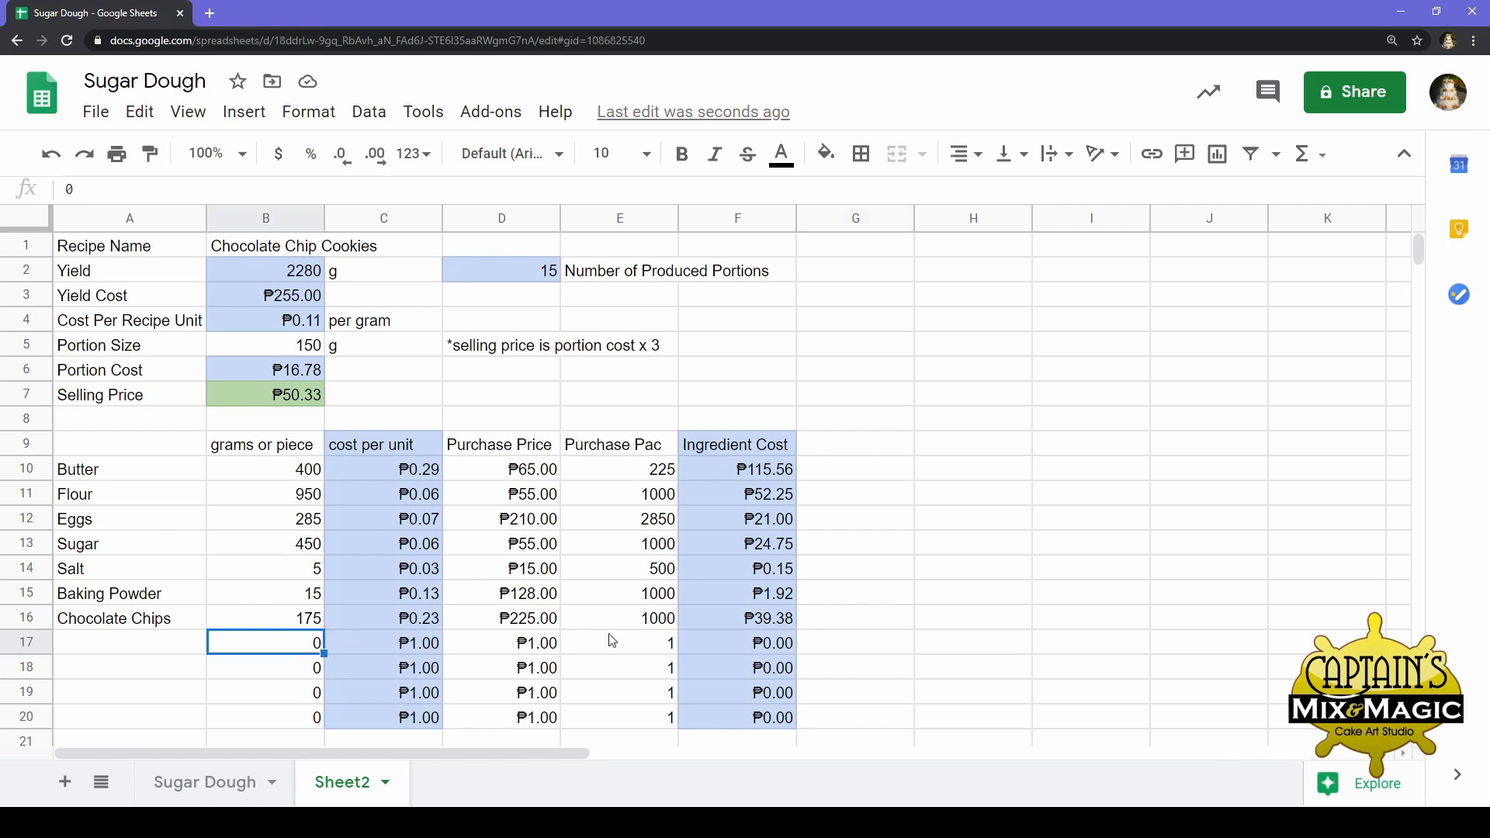
click(672, 646)
click(708, 647)
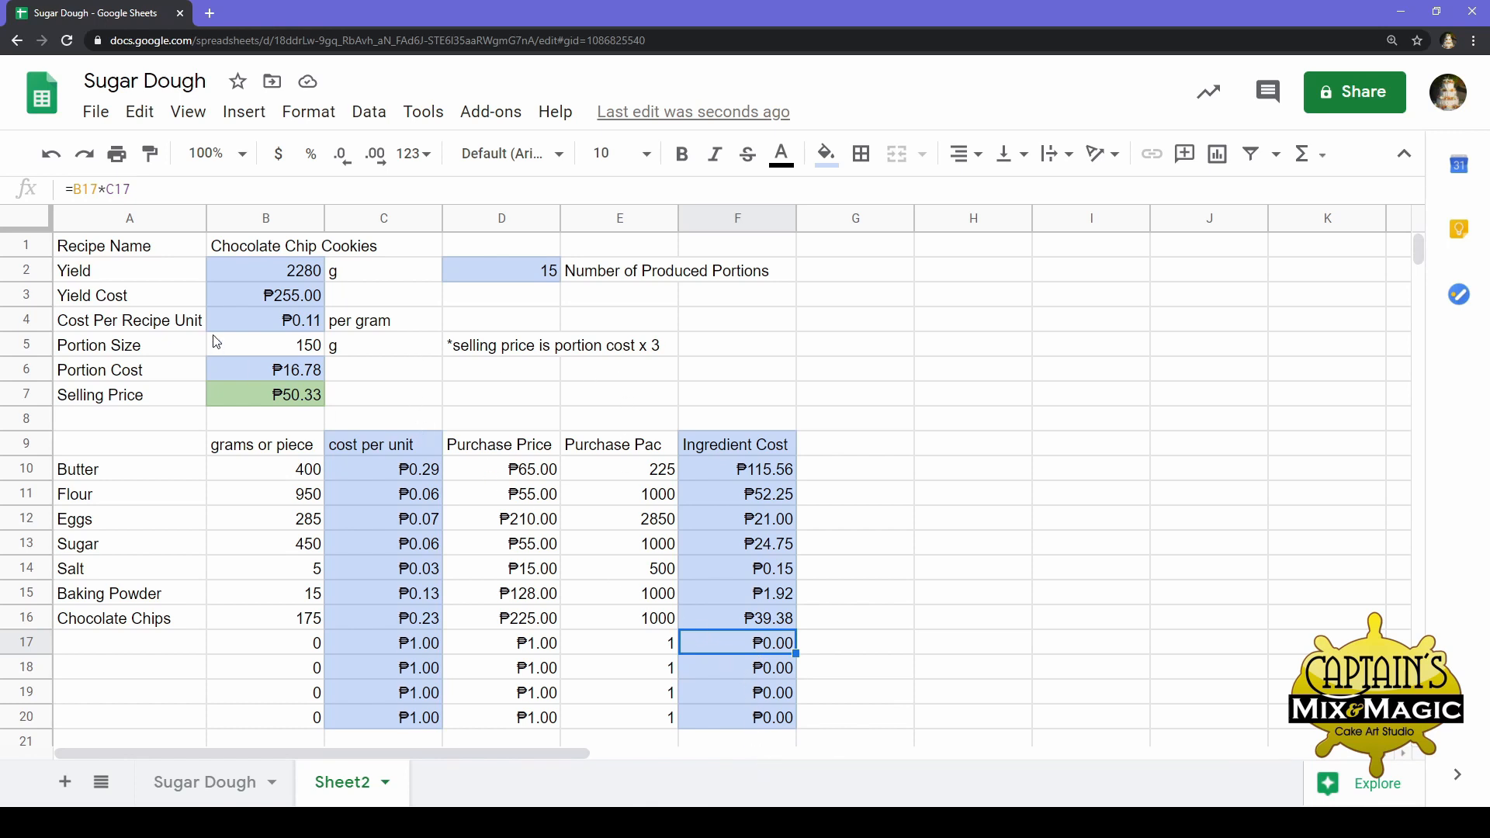
click(278, 271)
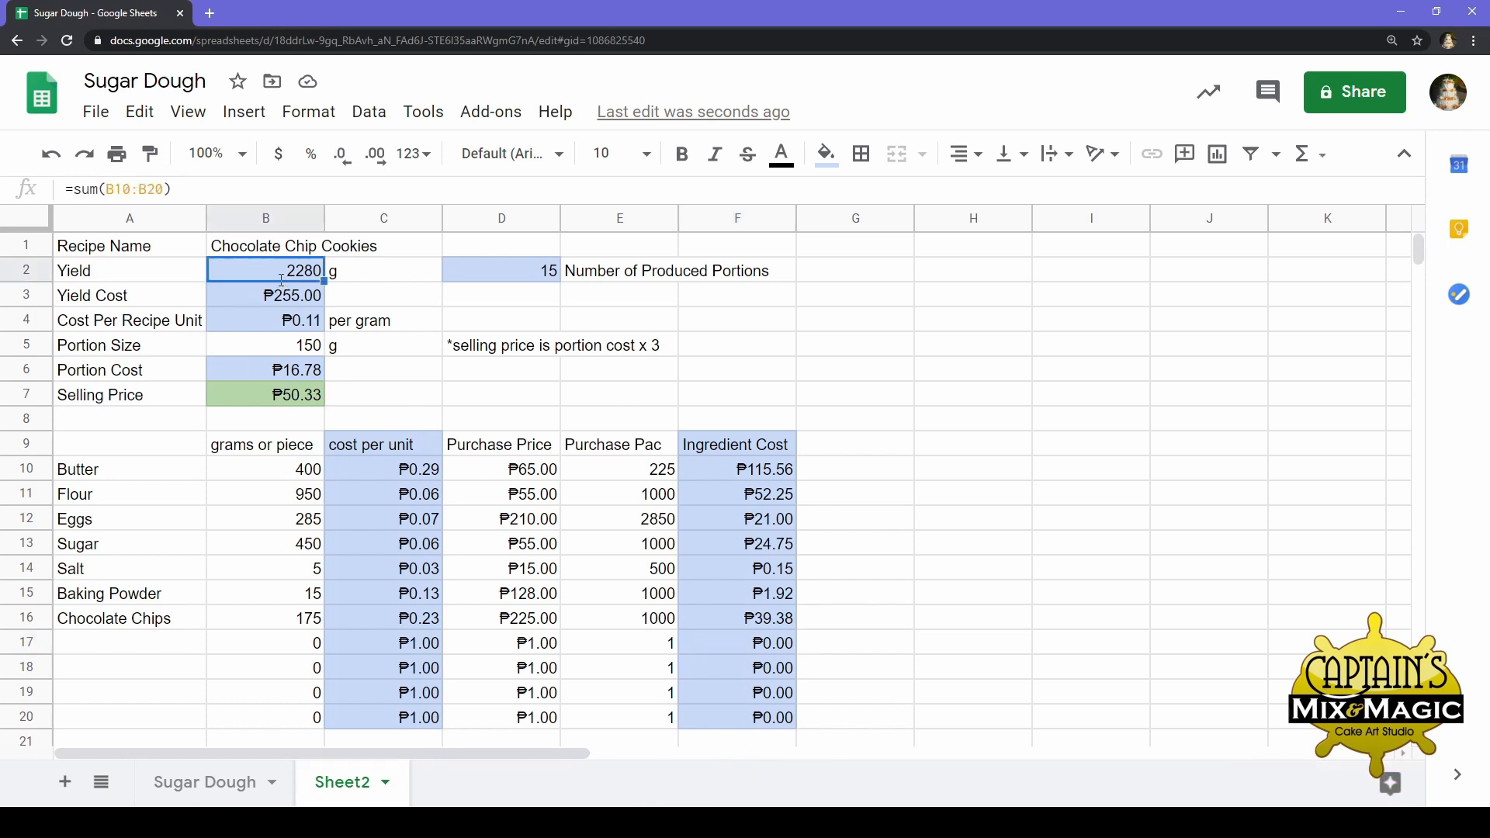
double_click(279, 278)
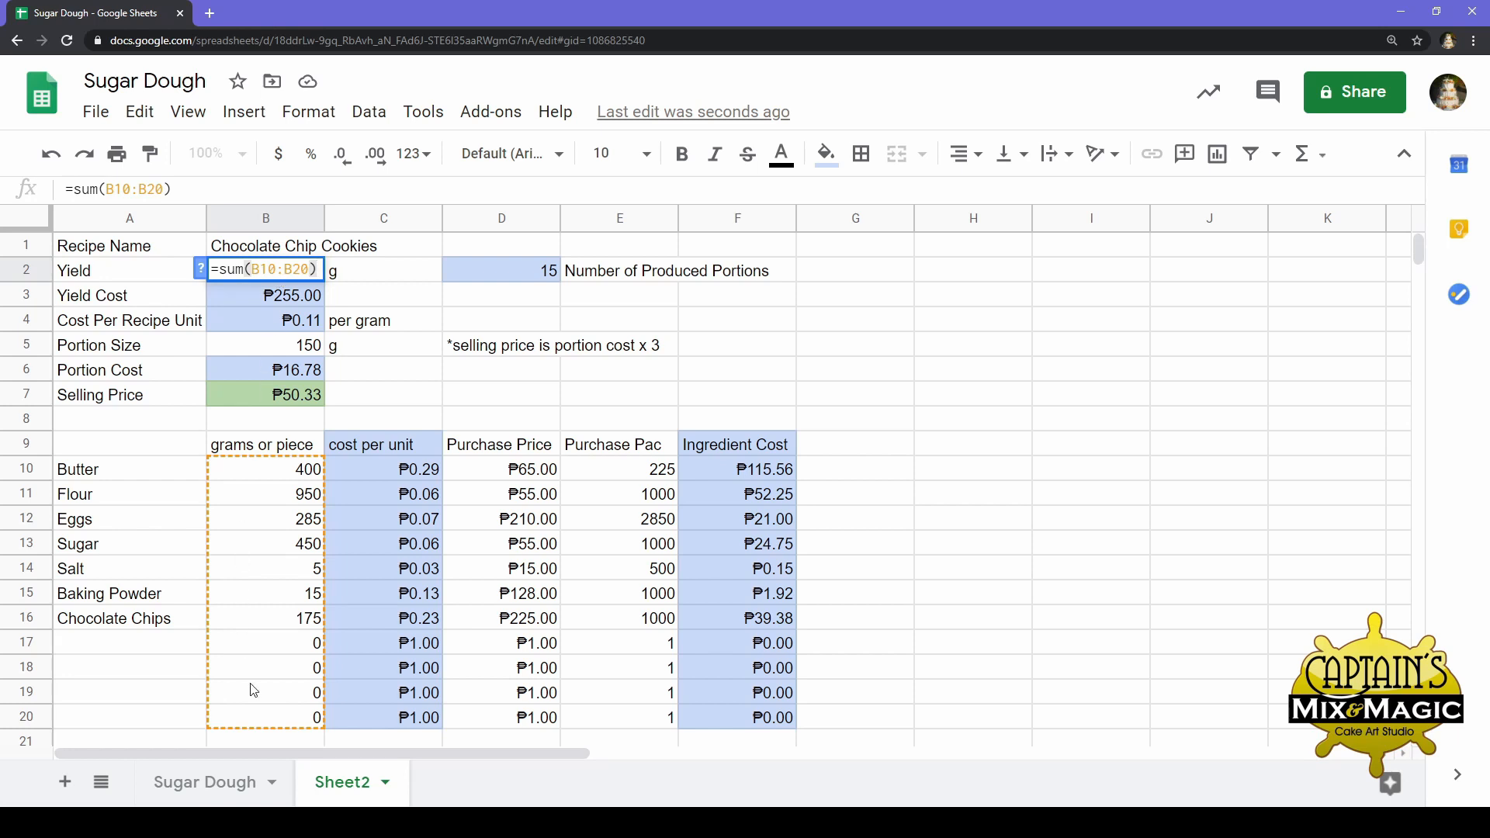
key(Return)
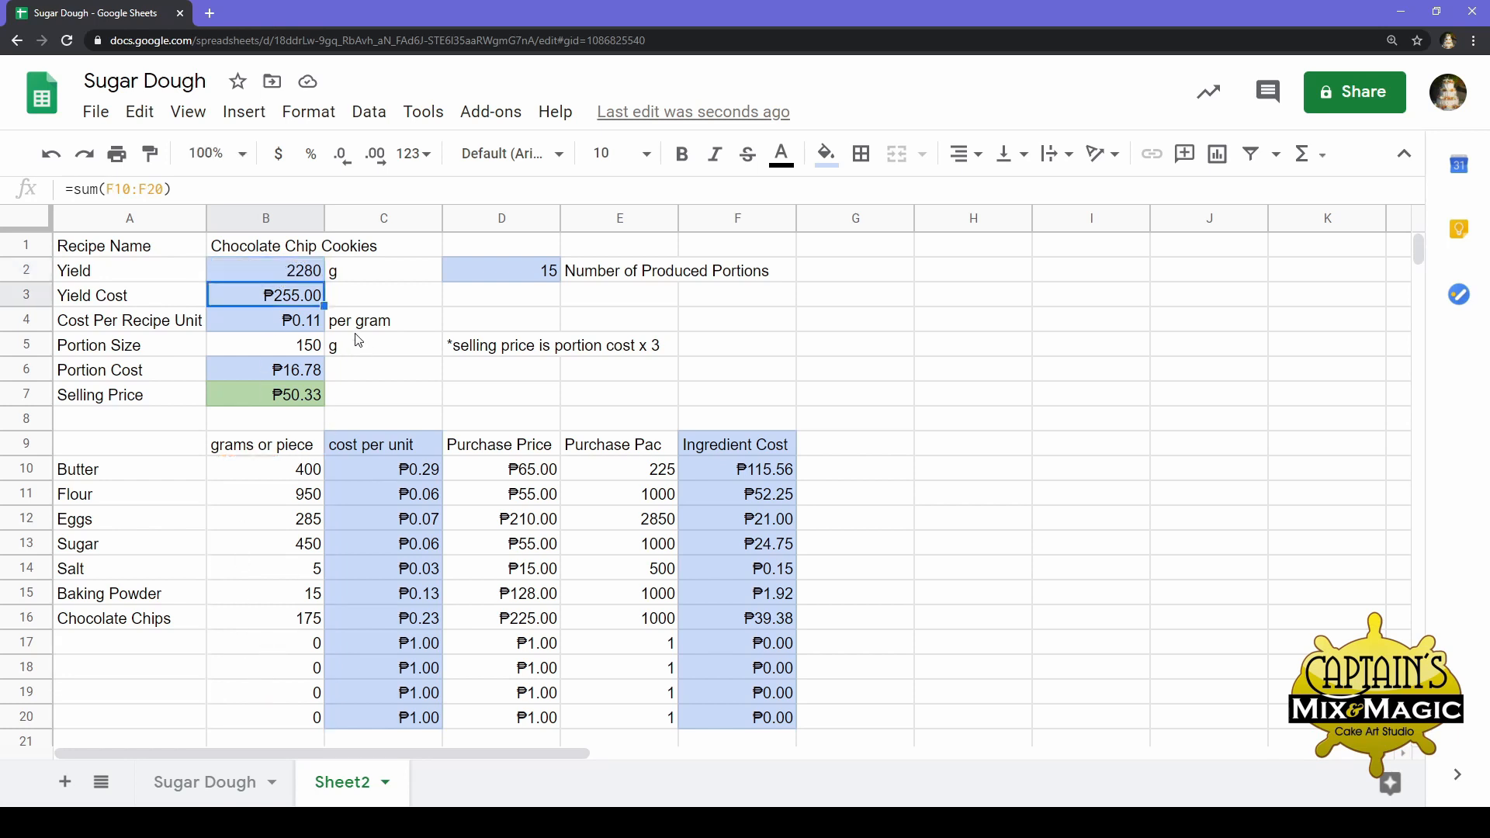
double_click(303, 302)
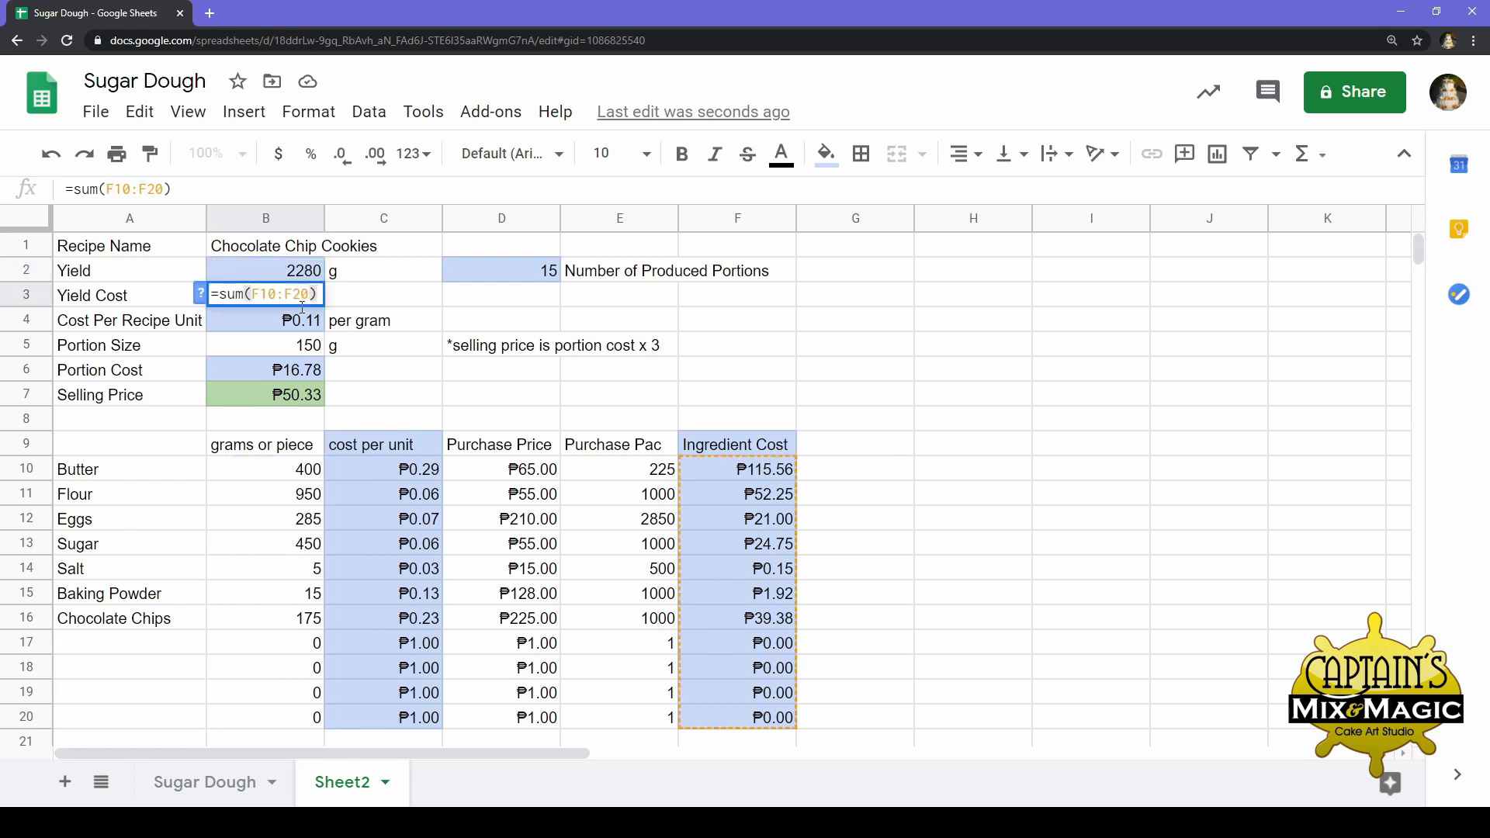
key(Return)
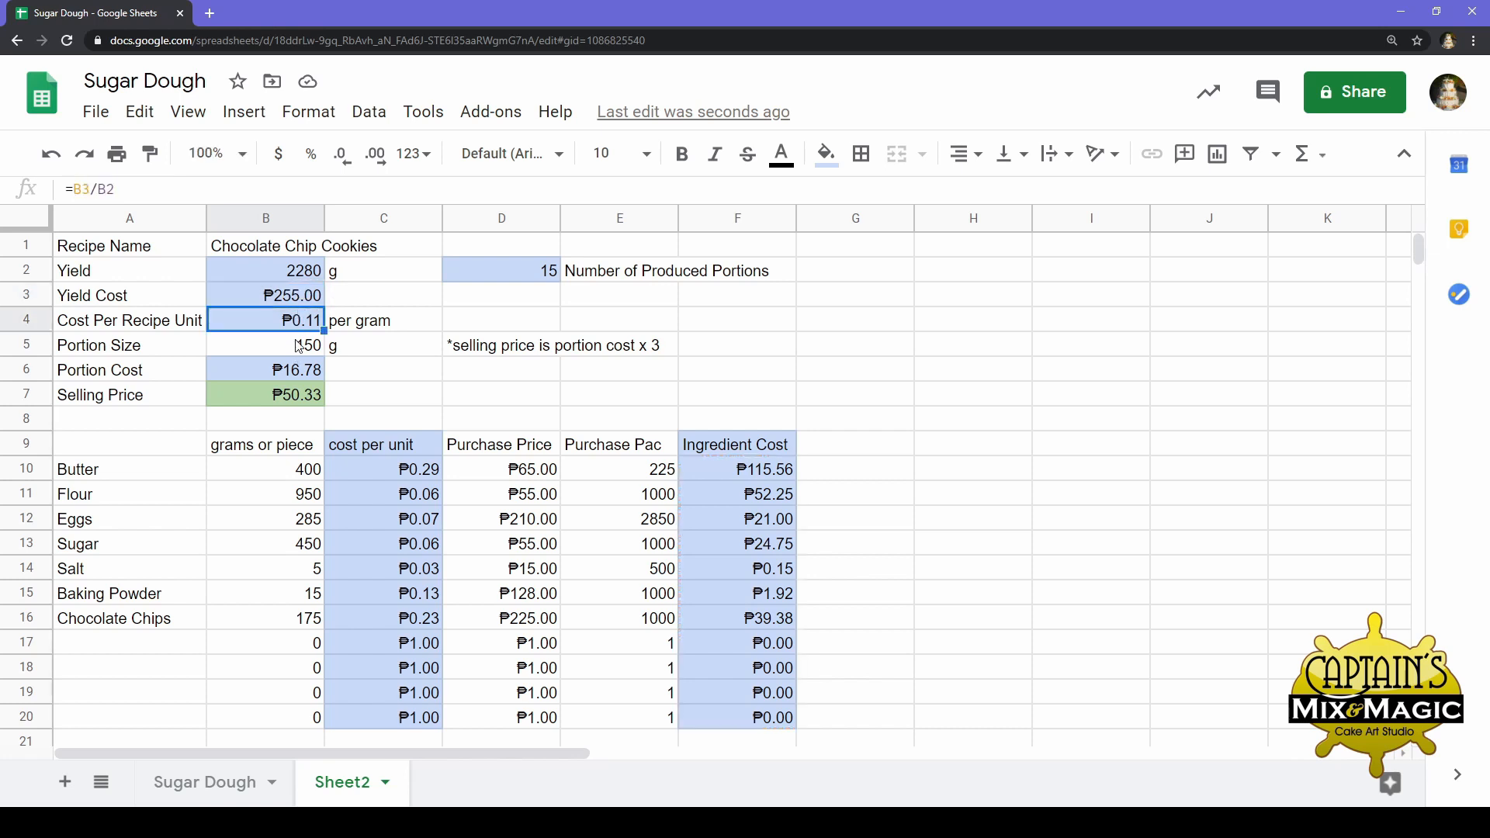
Inspect the formulas behind Cost Per Recipe Unit in B4 and Number of Produced Portions in D2
double_click(303, 327)
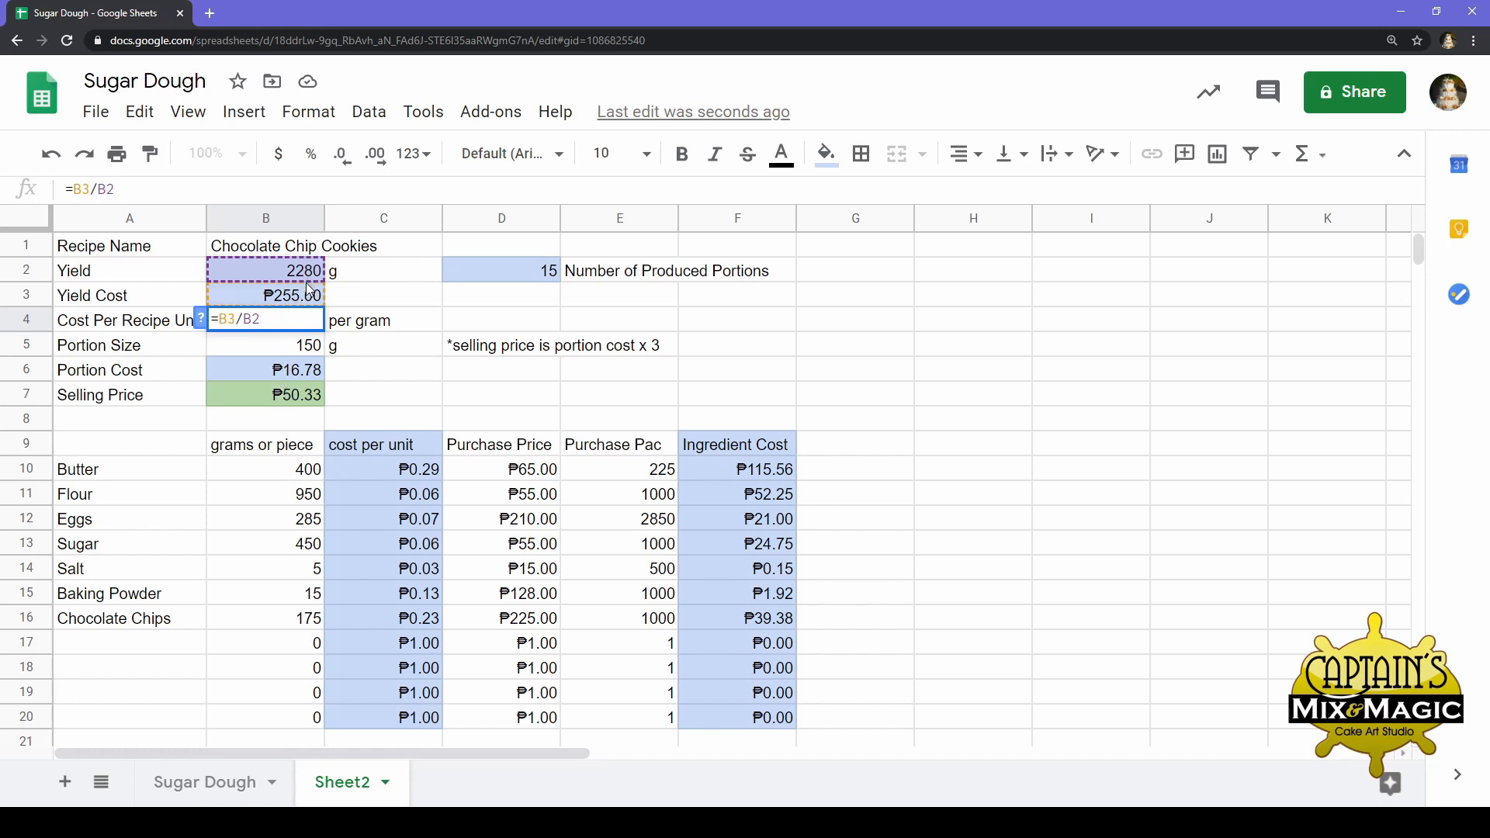
key(Return)
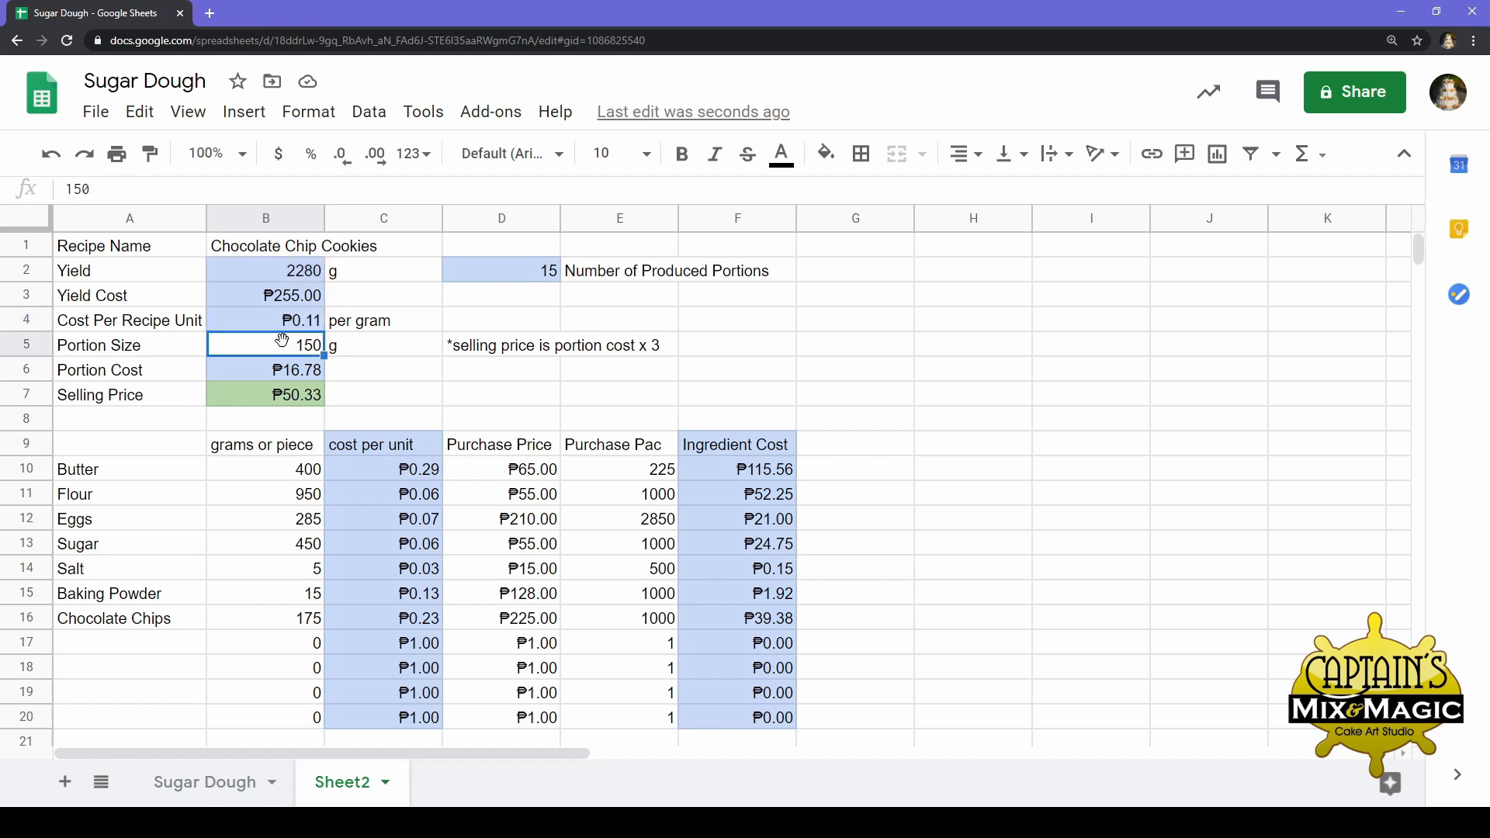
key(Up)
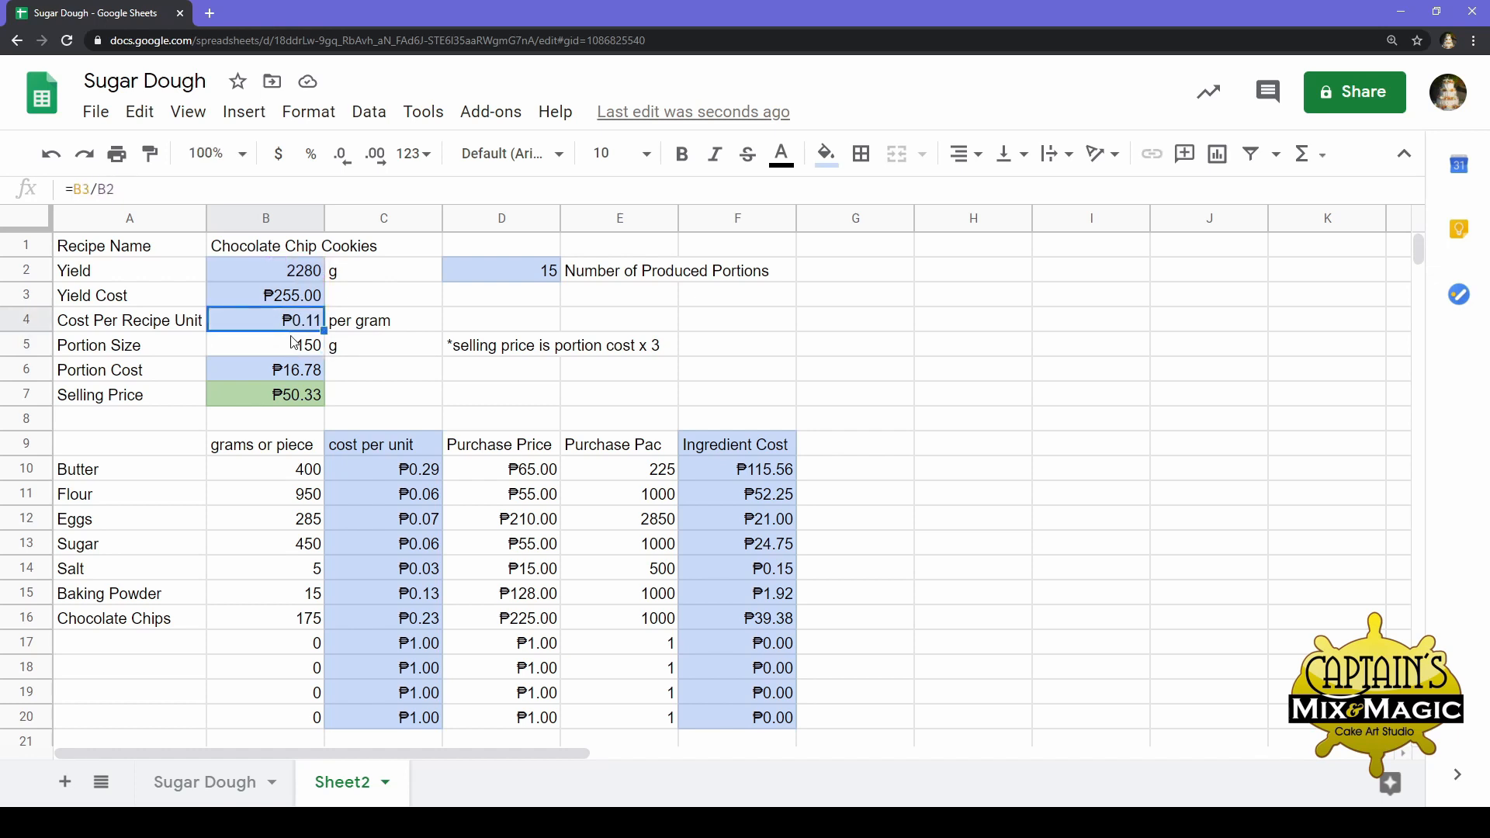
key(Return)
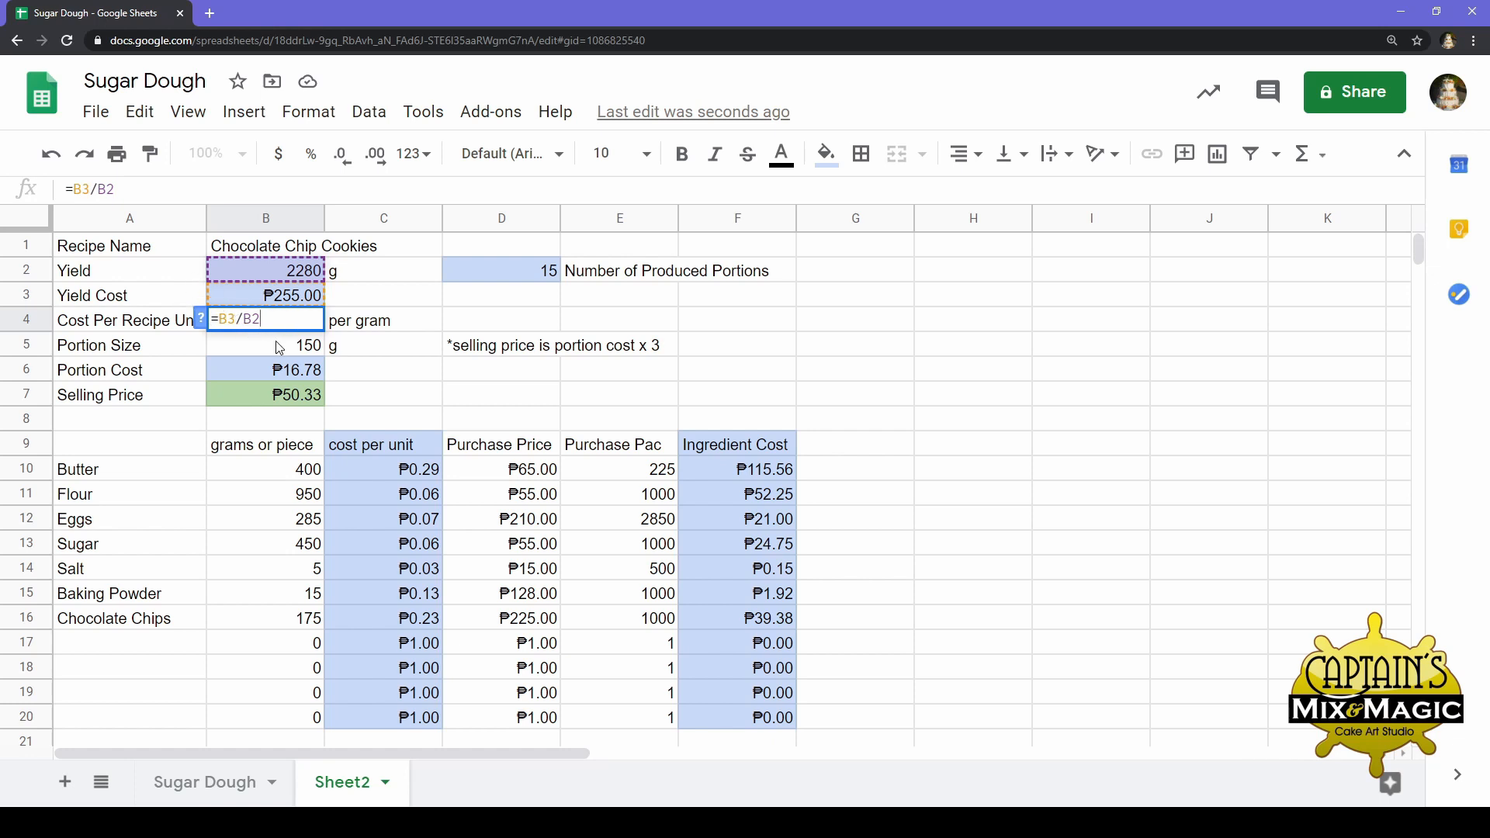
key(Return)
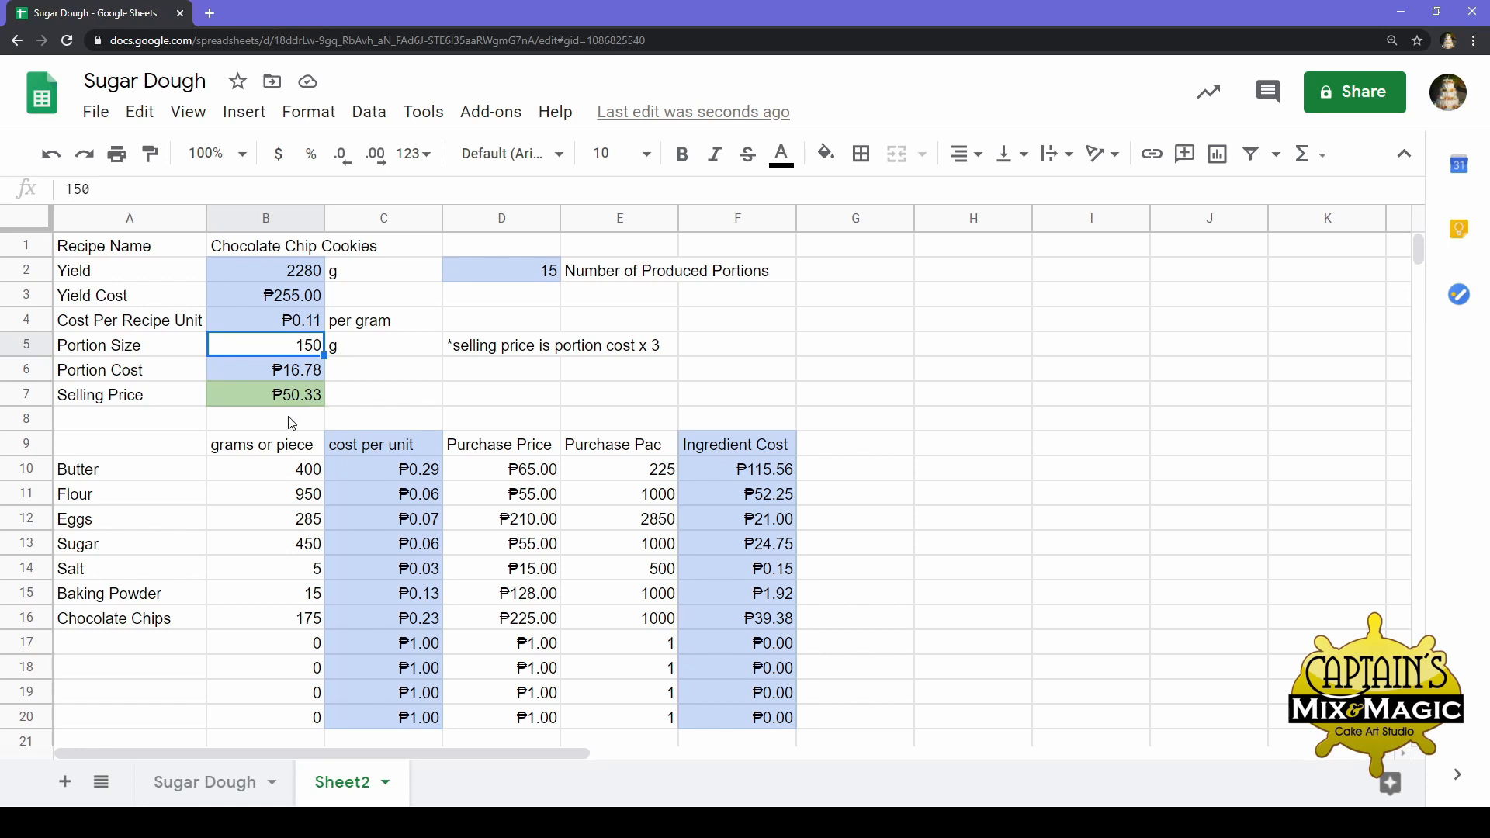
click(613, 297)
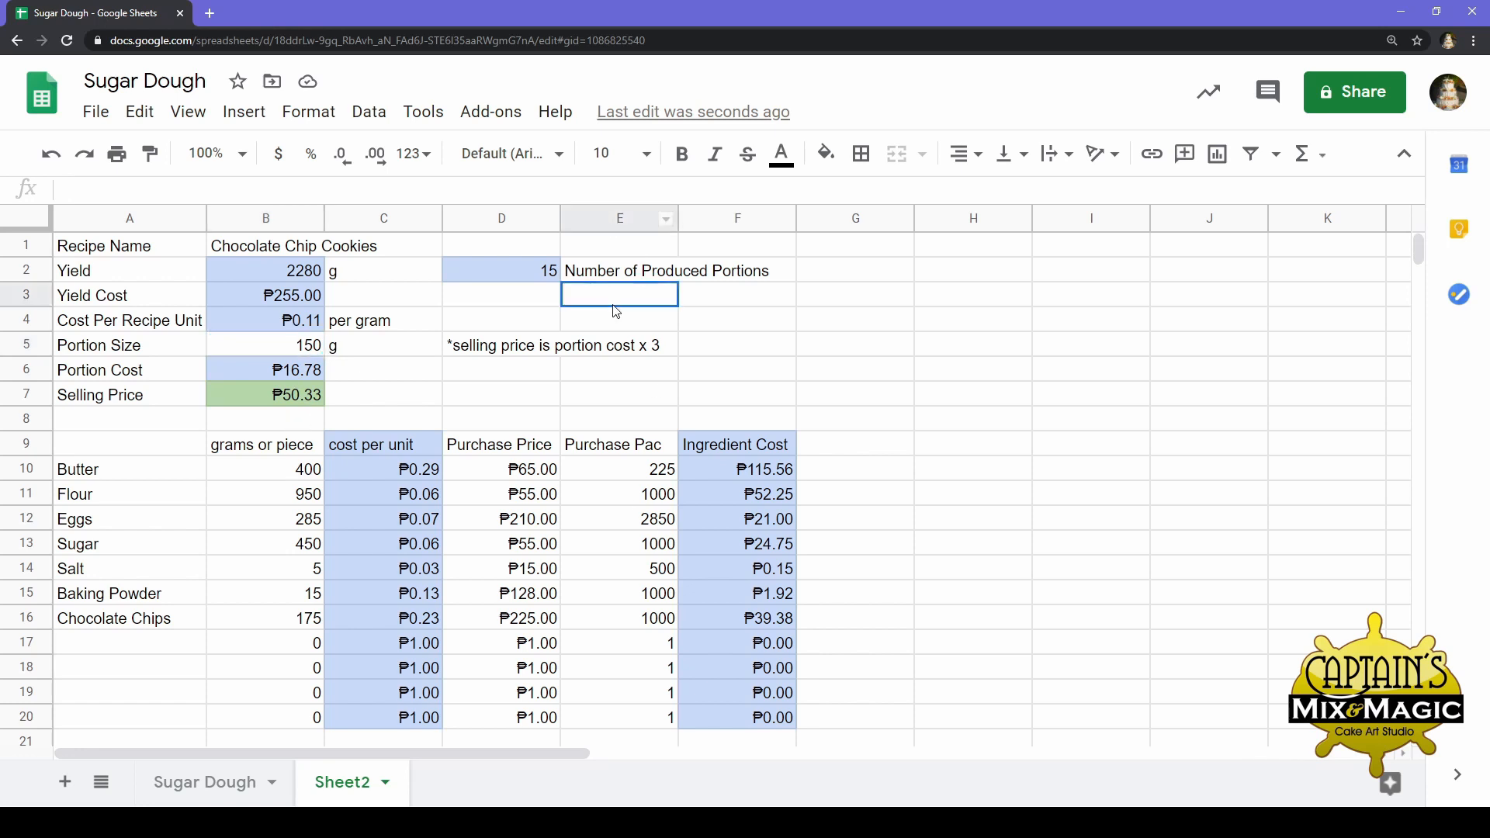
click(545, 280)
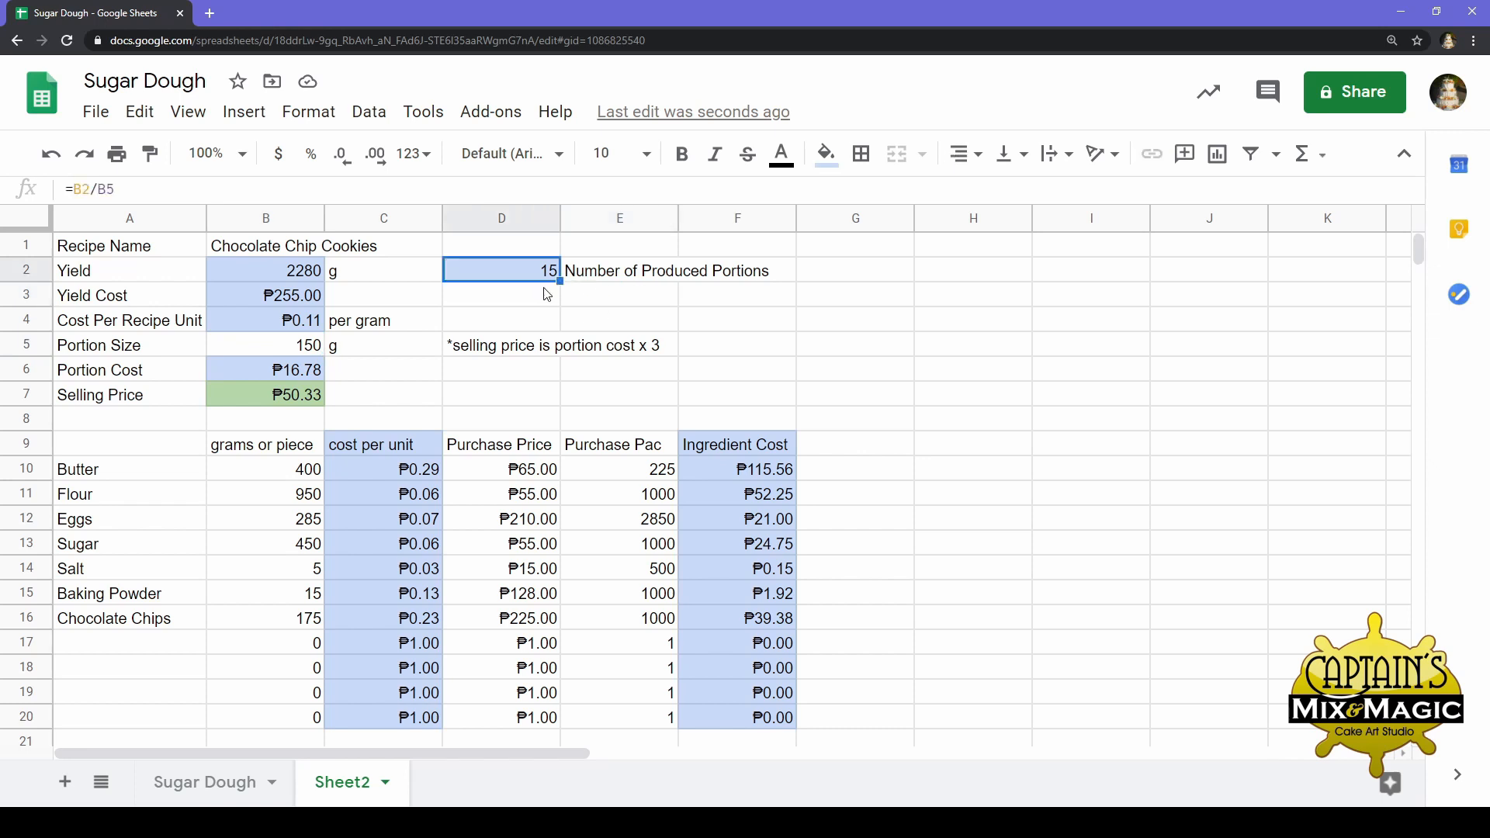
double_click(545, 281)
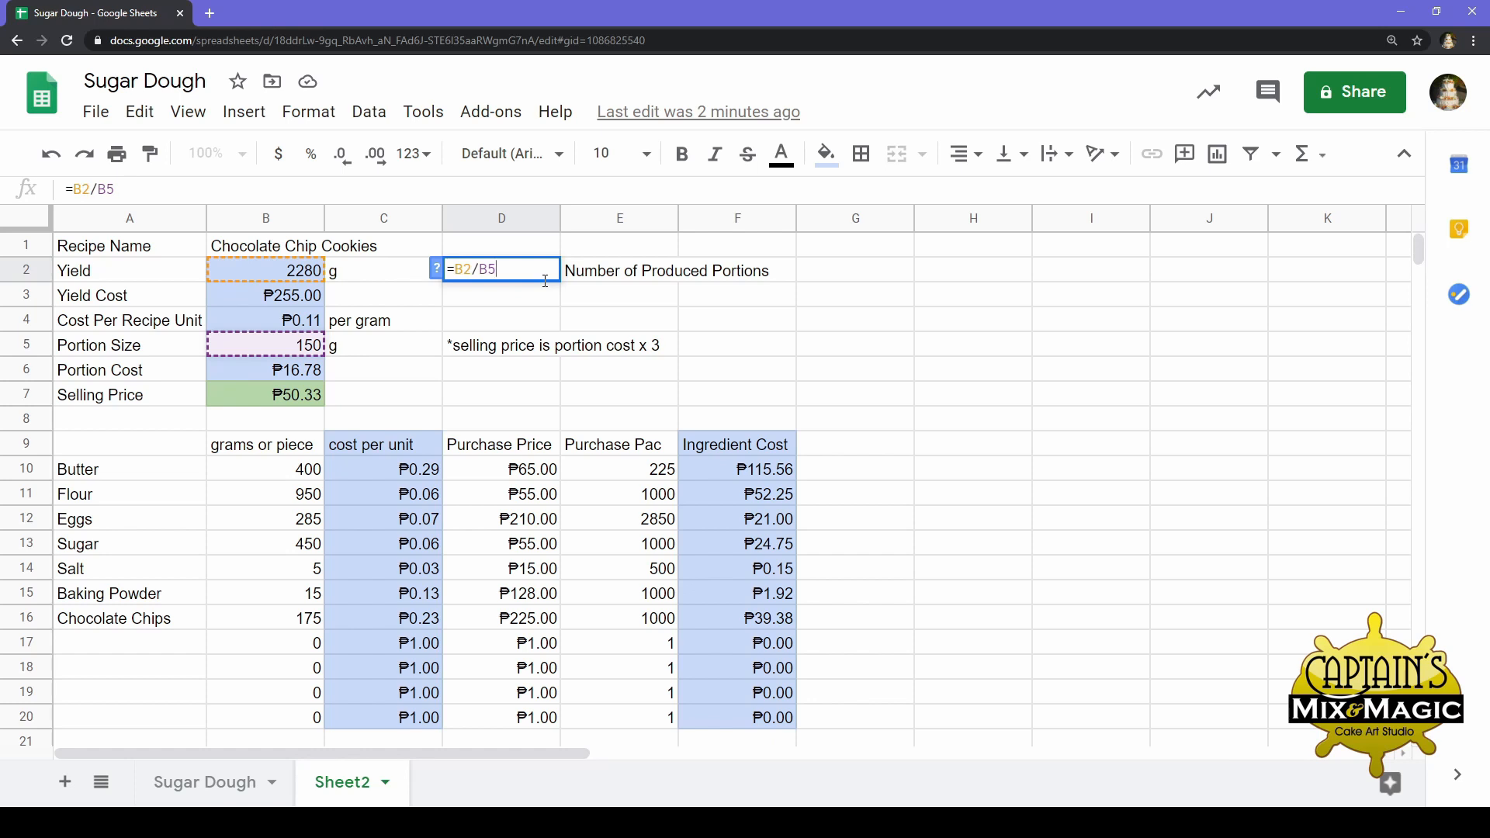
key(Return)
click(554, 270)
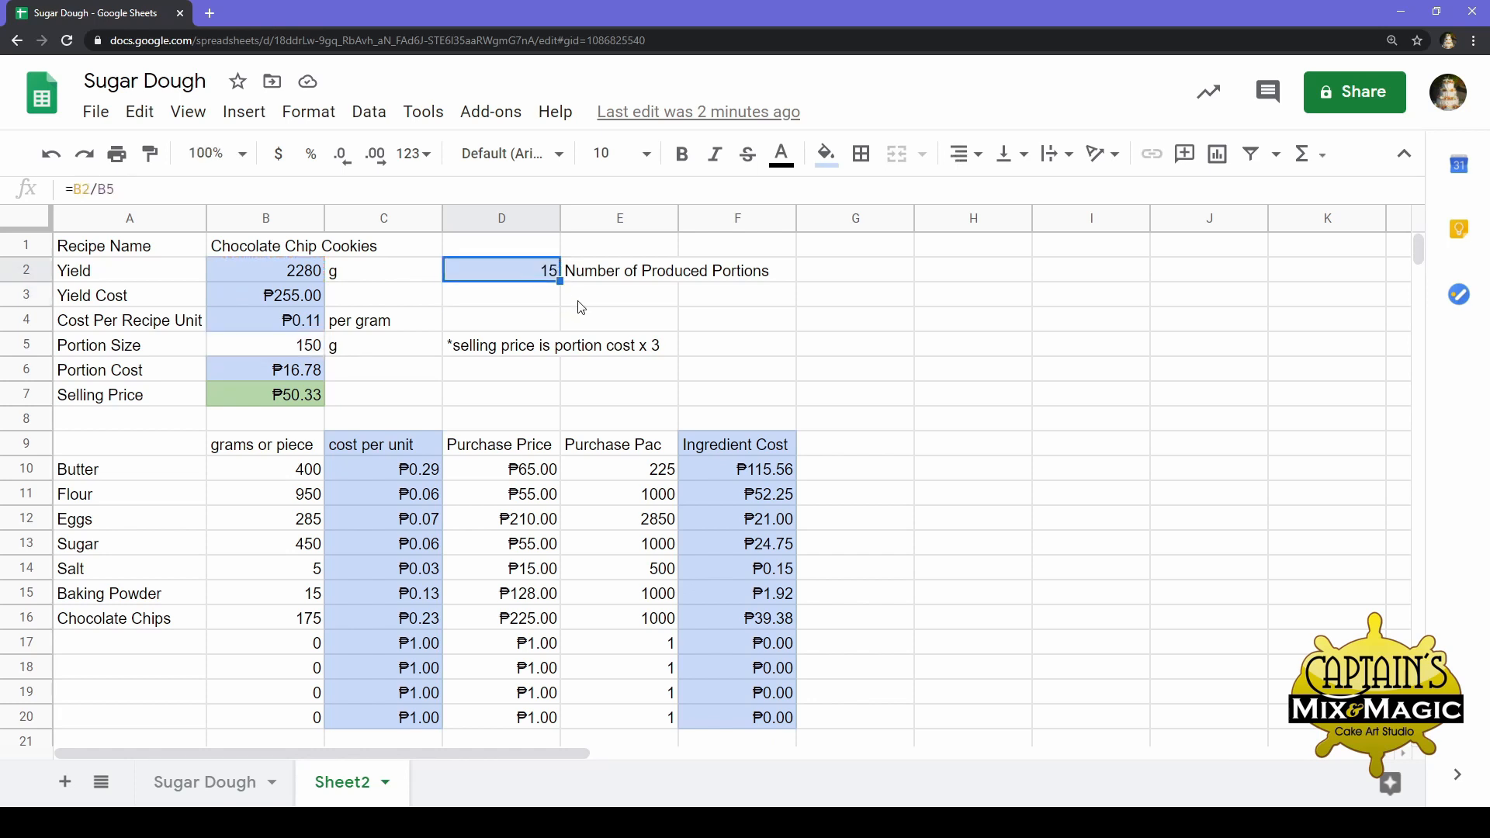
click(191, 631)
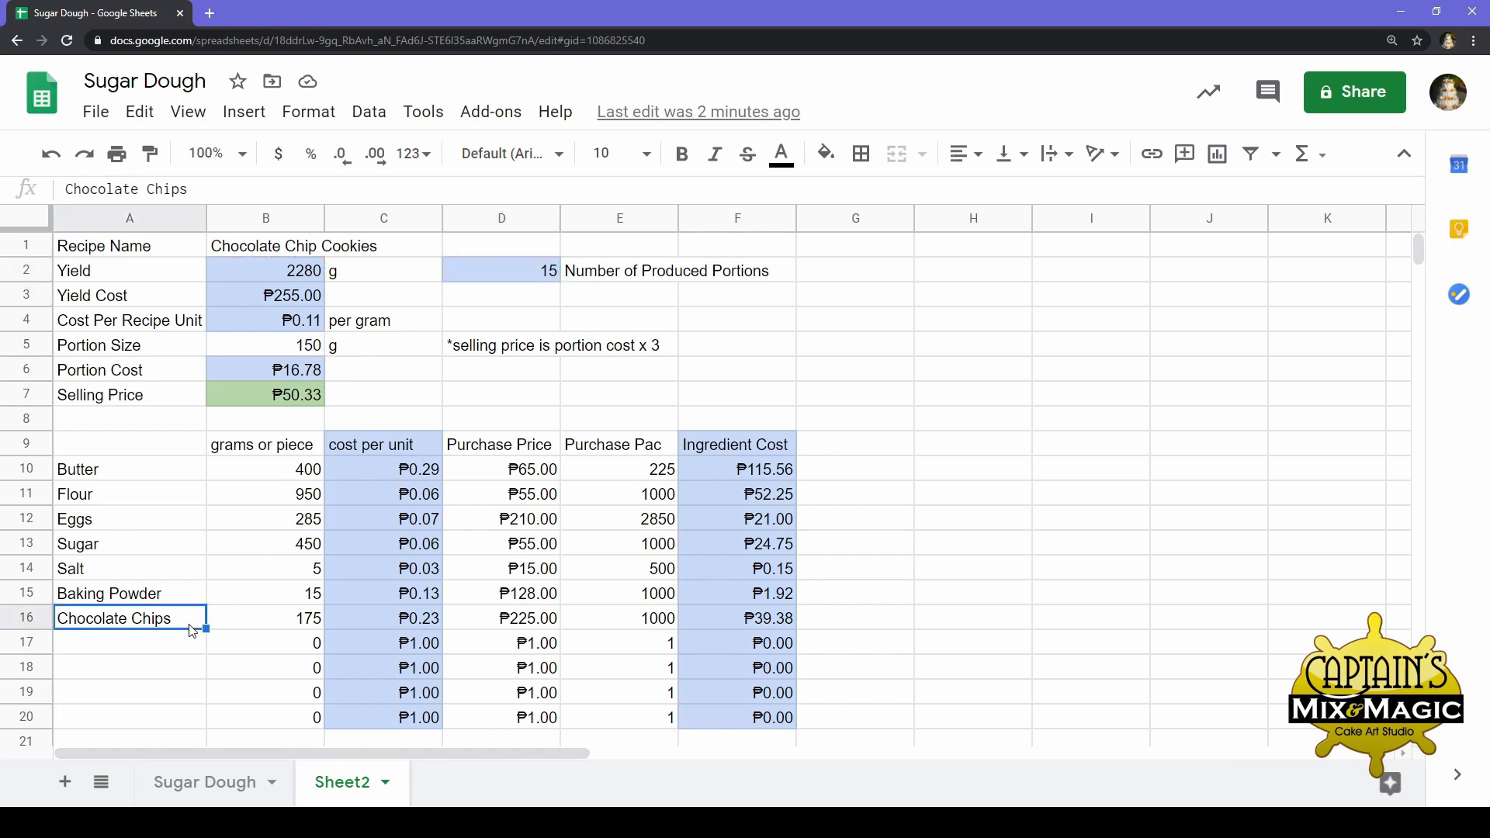
click(295, 625)
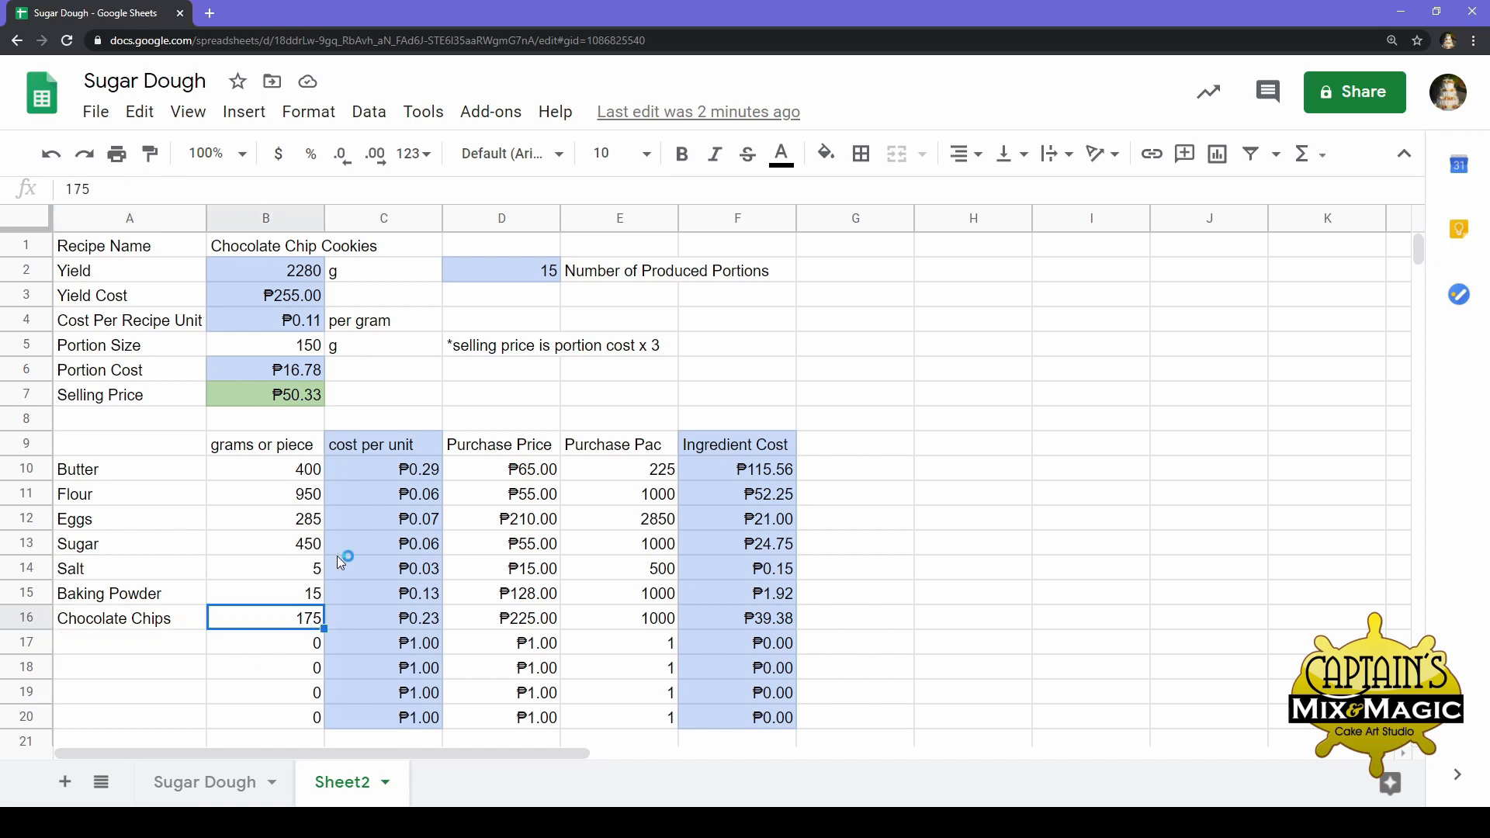
click(530, 332)
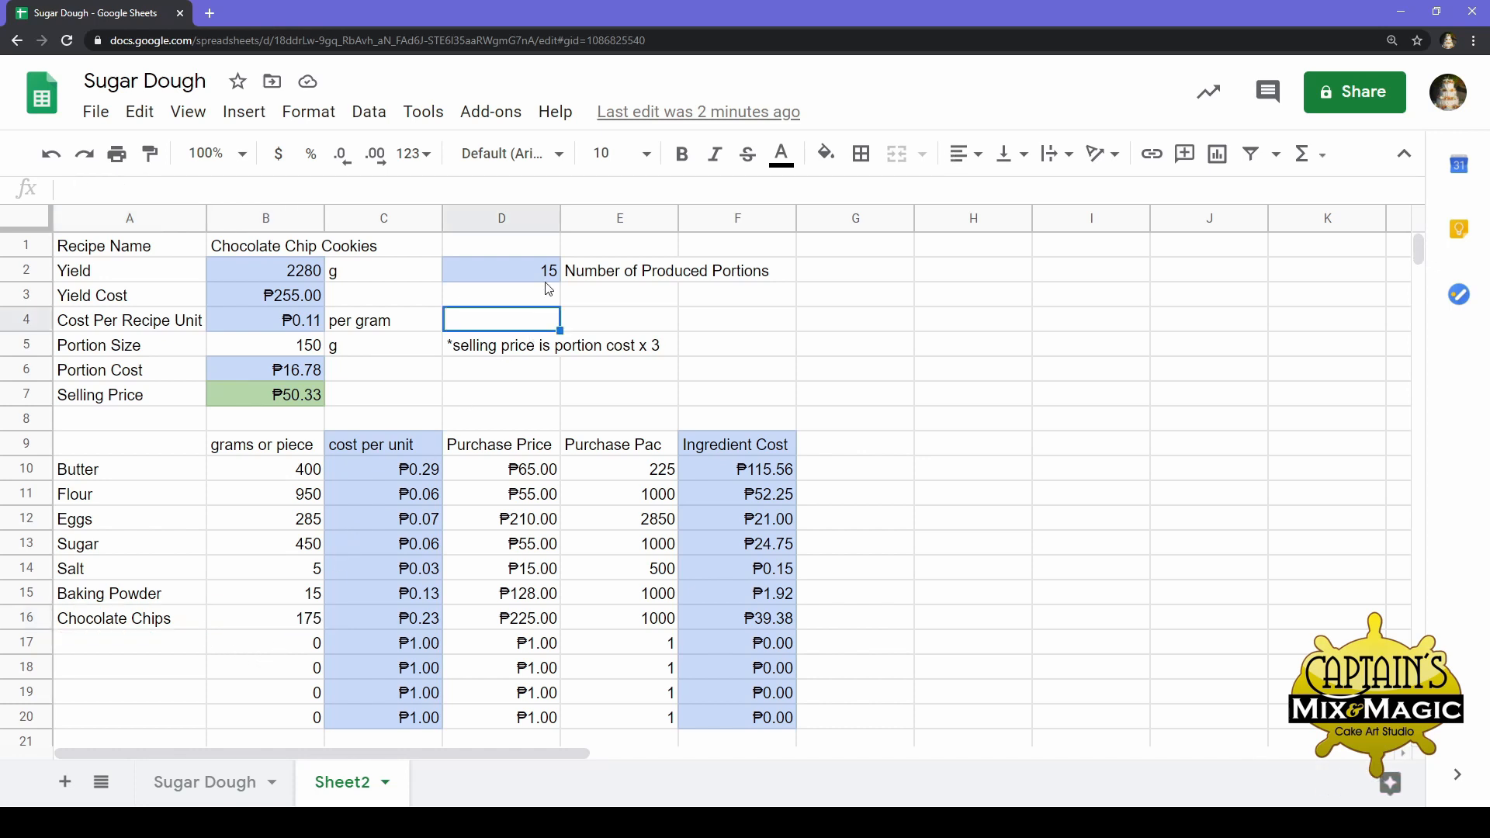
click(547, 346)
click(632, 350)
click(622, 319)
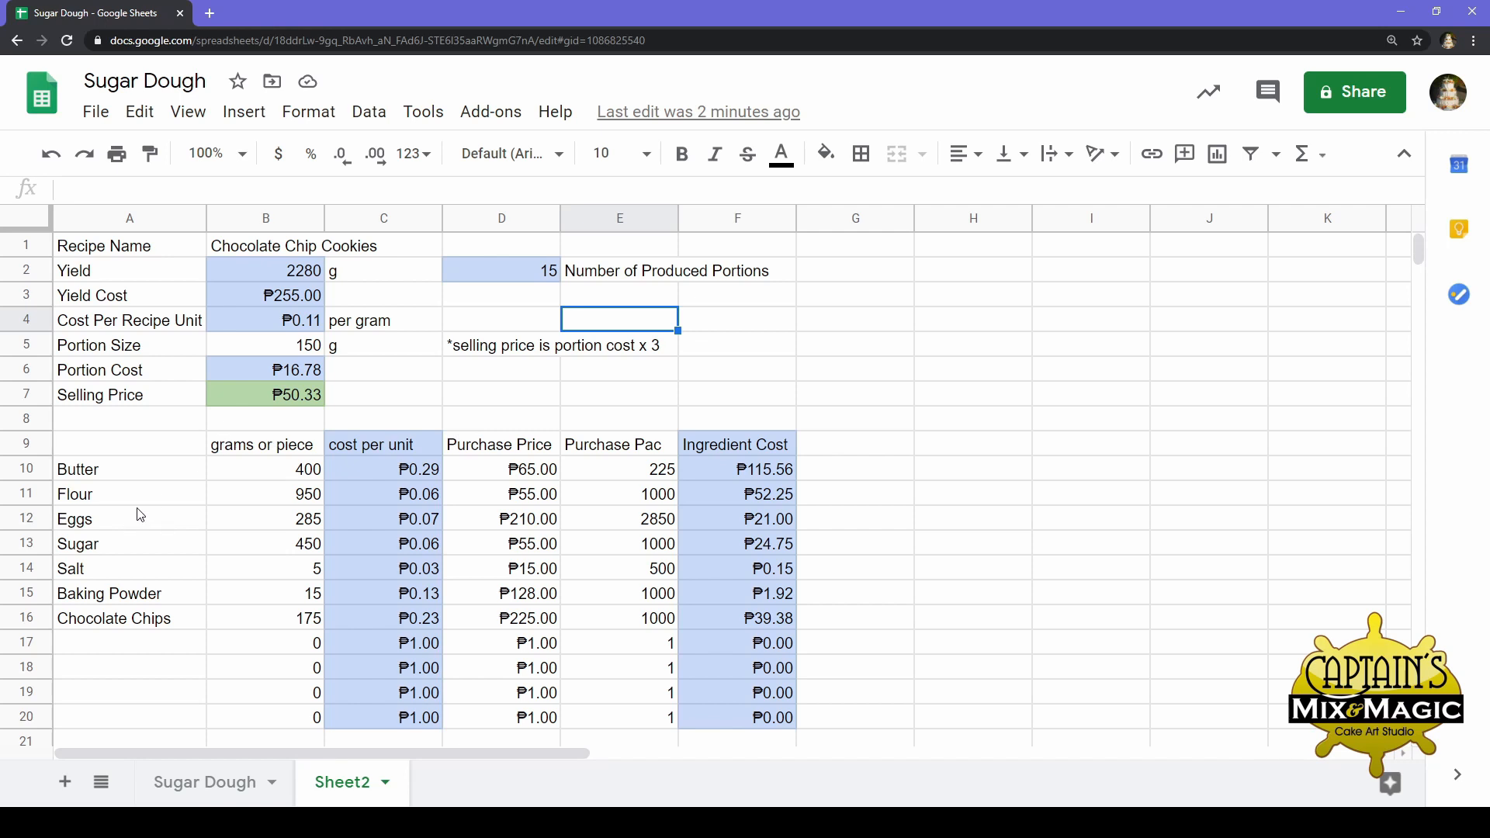
drag(158, 482, 152, 655)
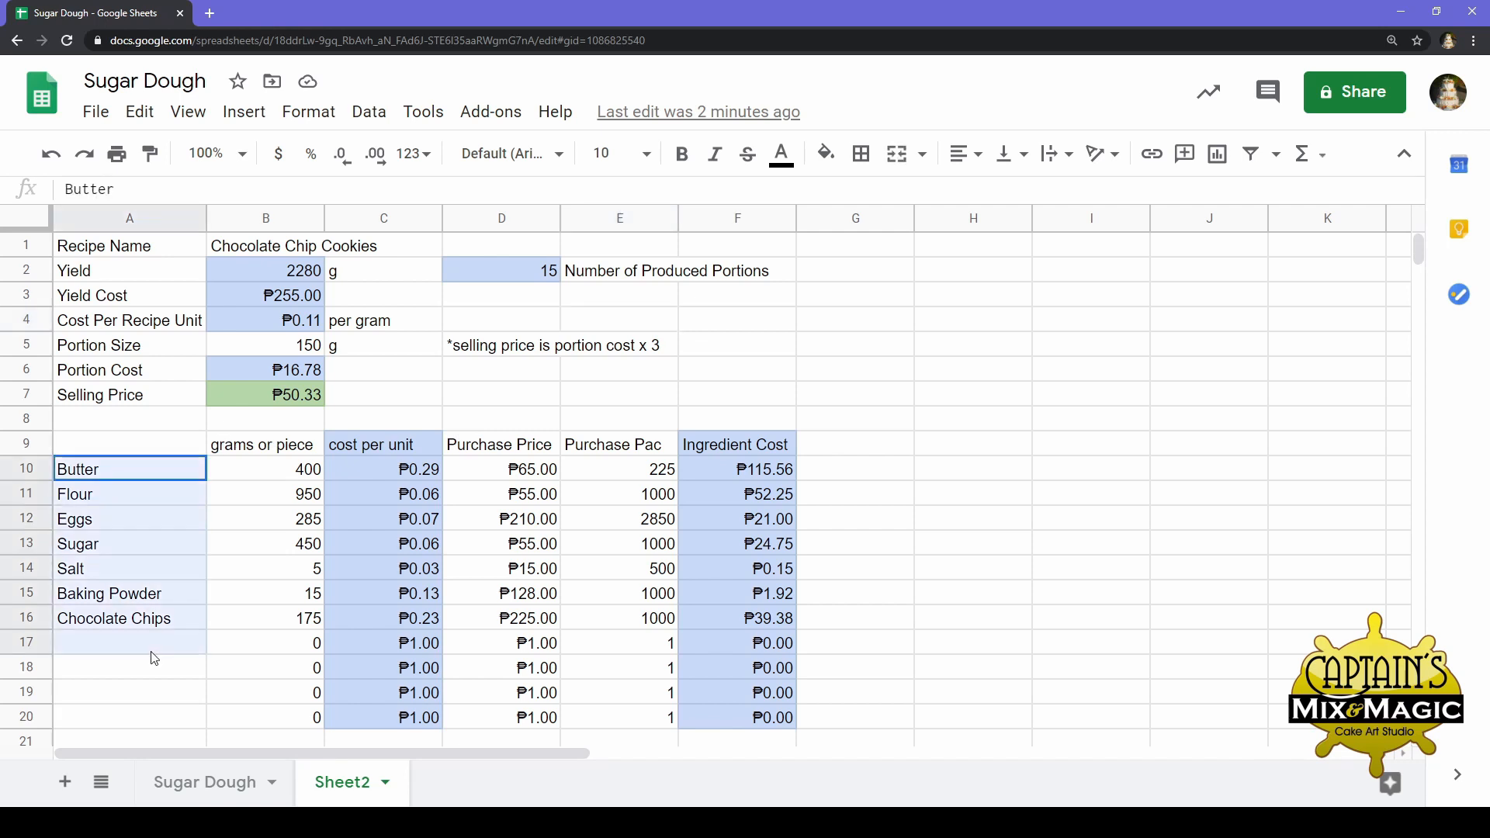
click(820, 579)
click(857, 675)
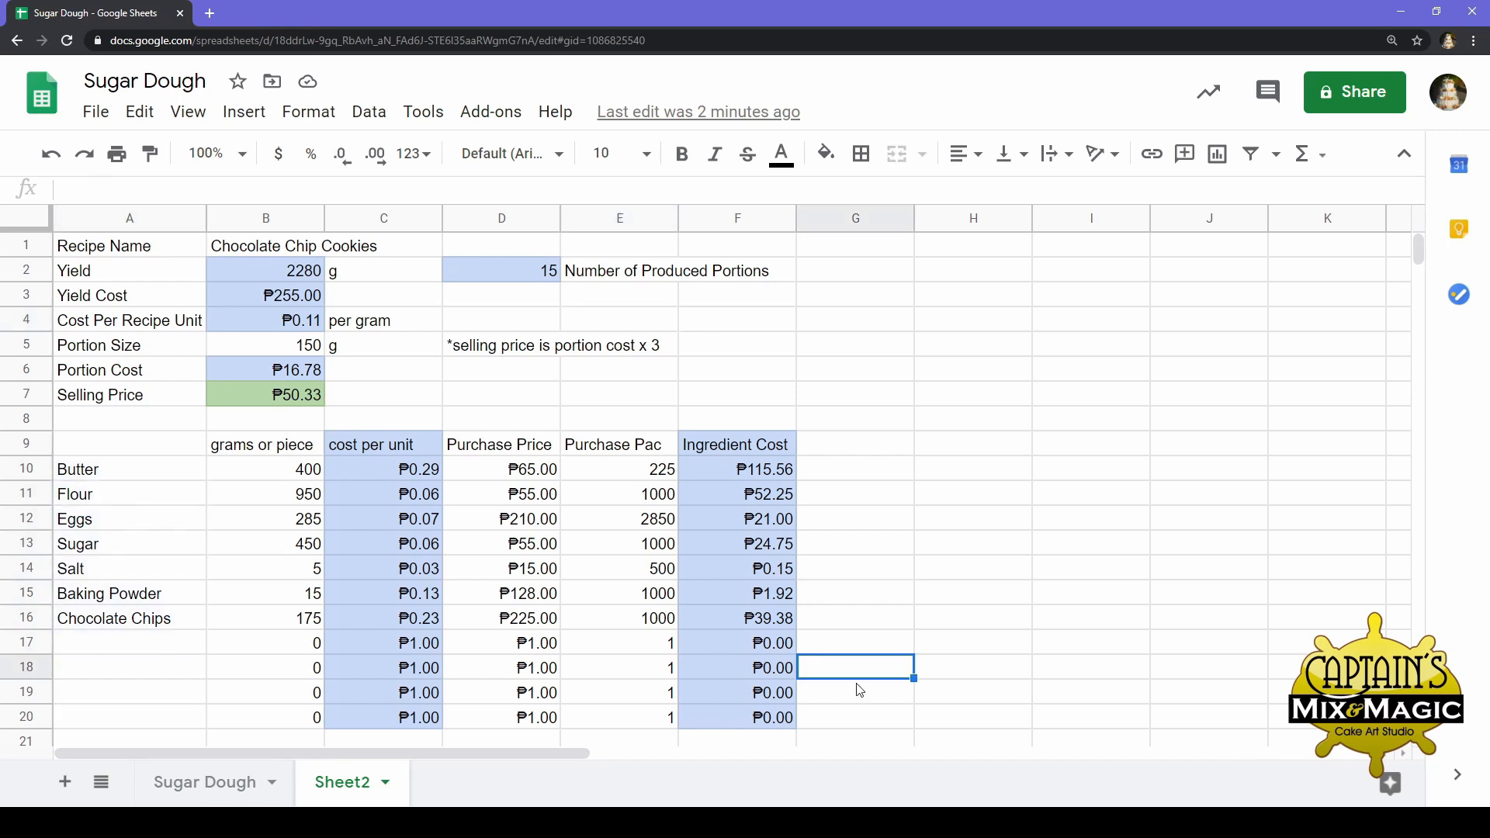
scroll(859, 690, down, 5)
scroll(859, 690, down, 3)
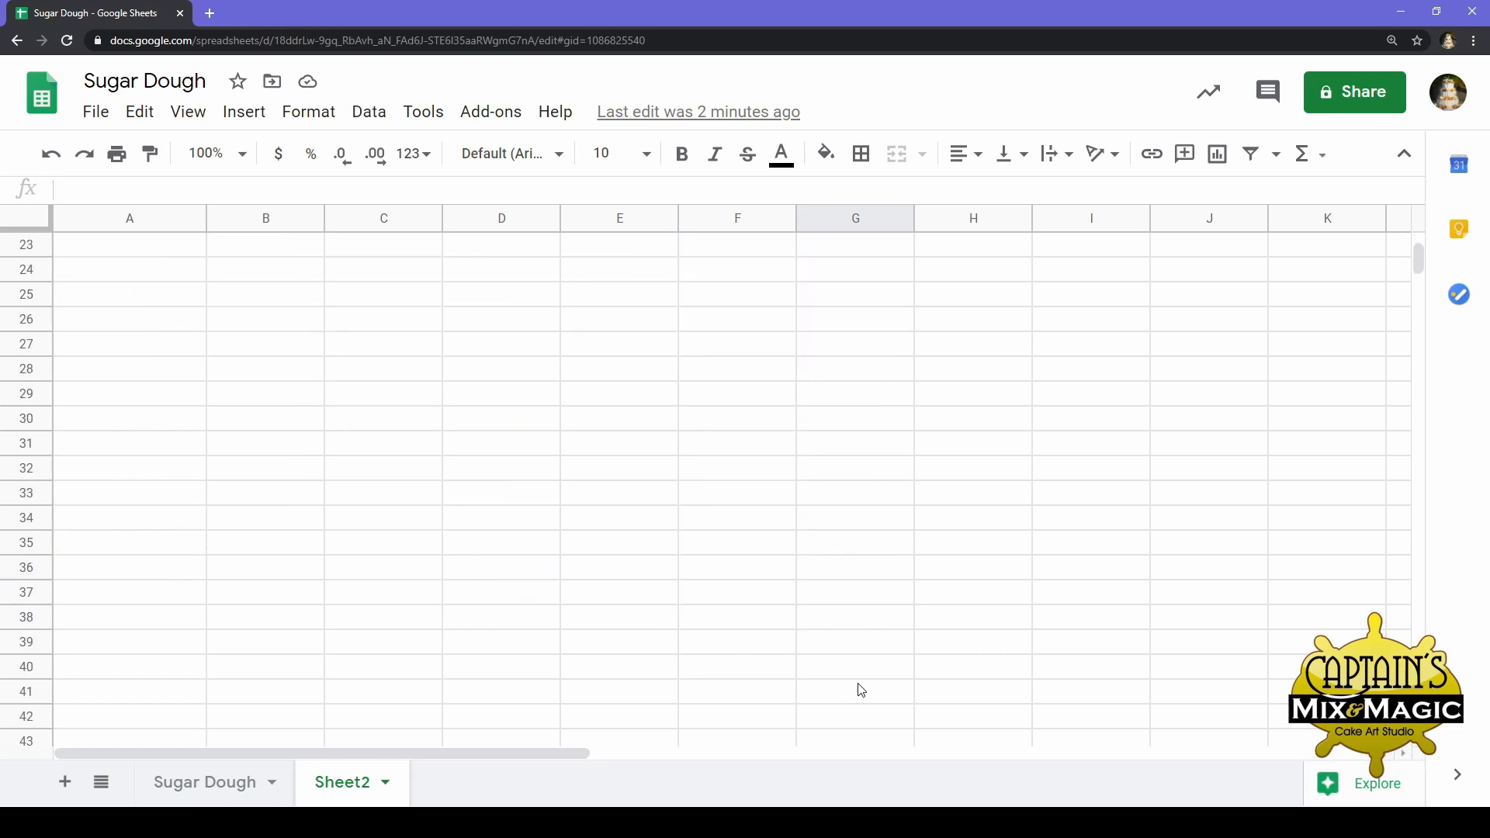
scroll(916, 558, down, 3)
drag(1418, 256, 843, 223)
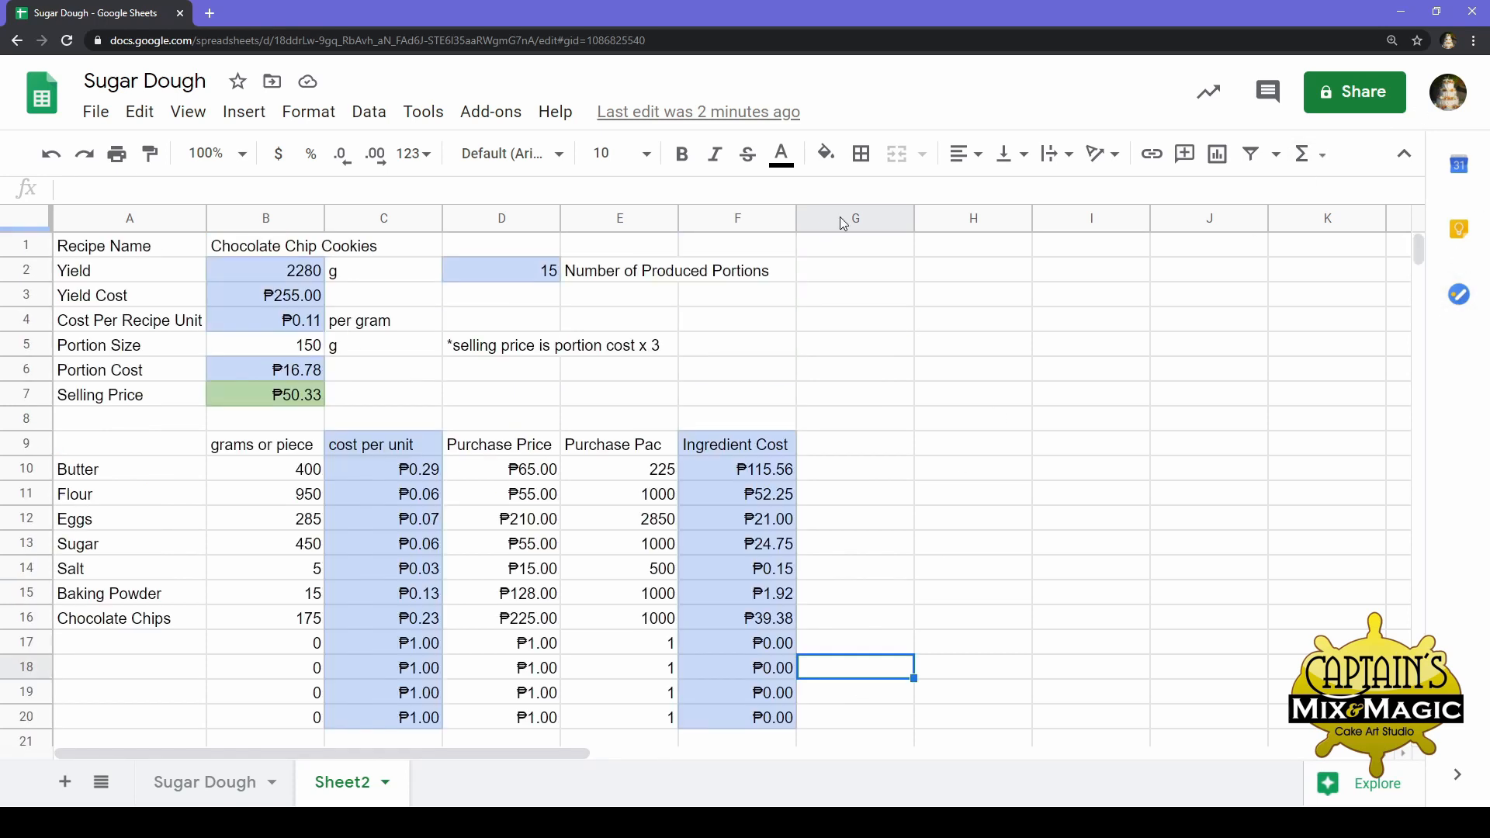
Rename the Sheet2 sheet as Chocolate Chip Cookies
click(141, 253)
click(385, 782)
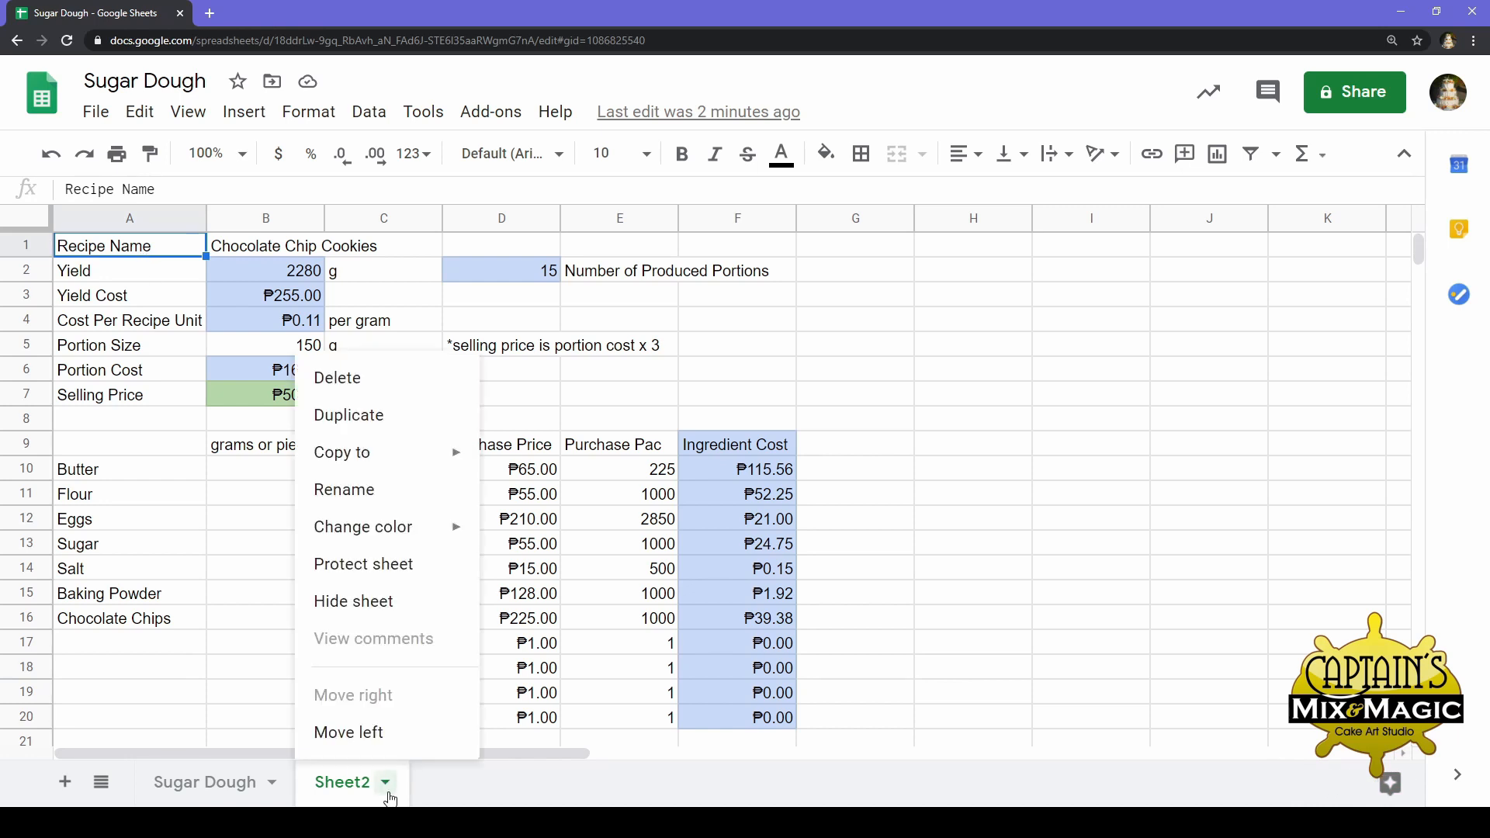
click(416, 495)
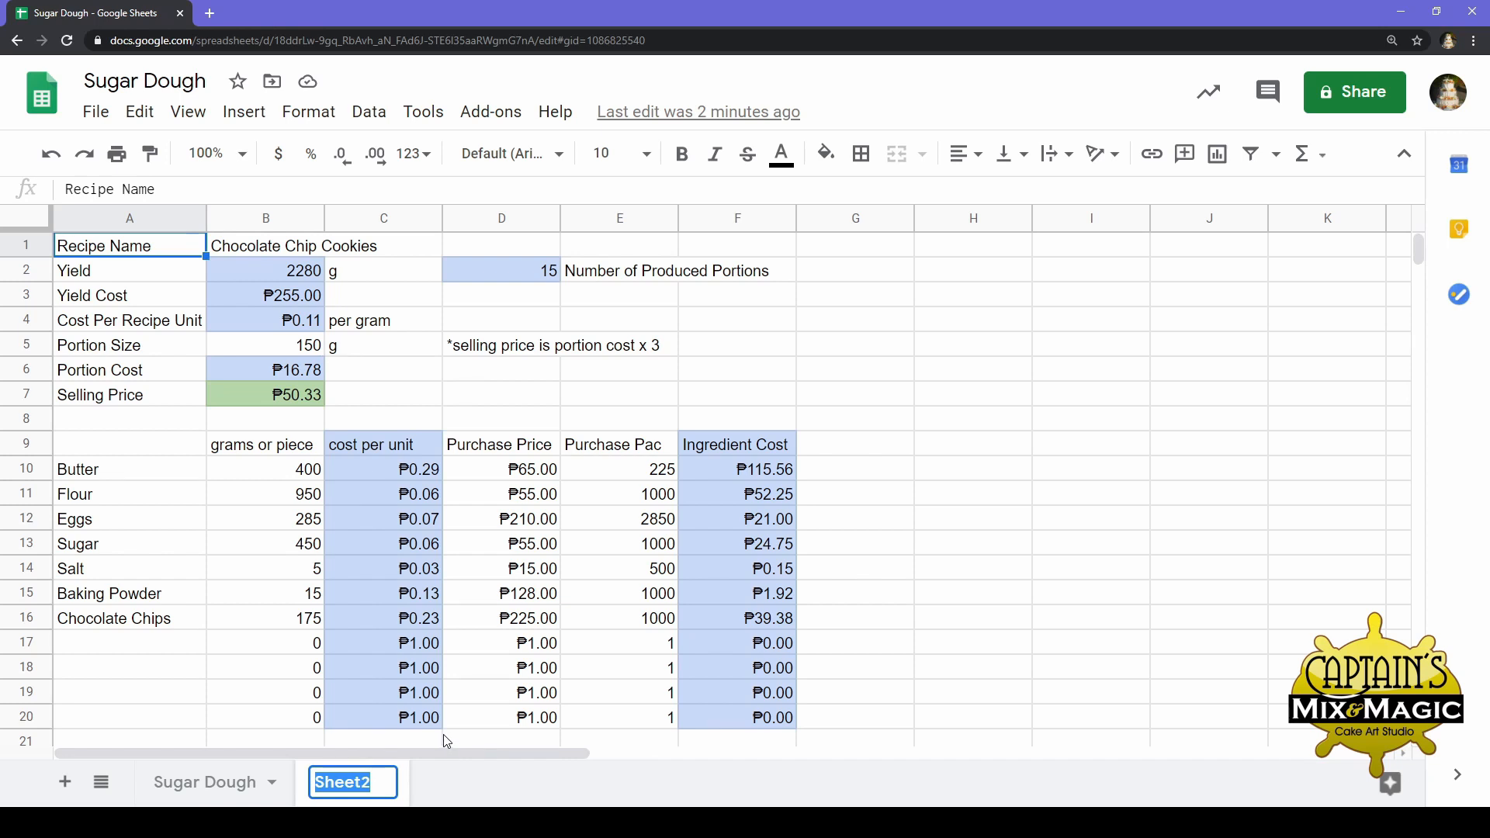
text(C)
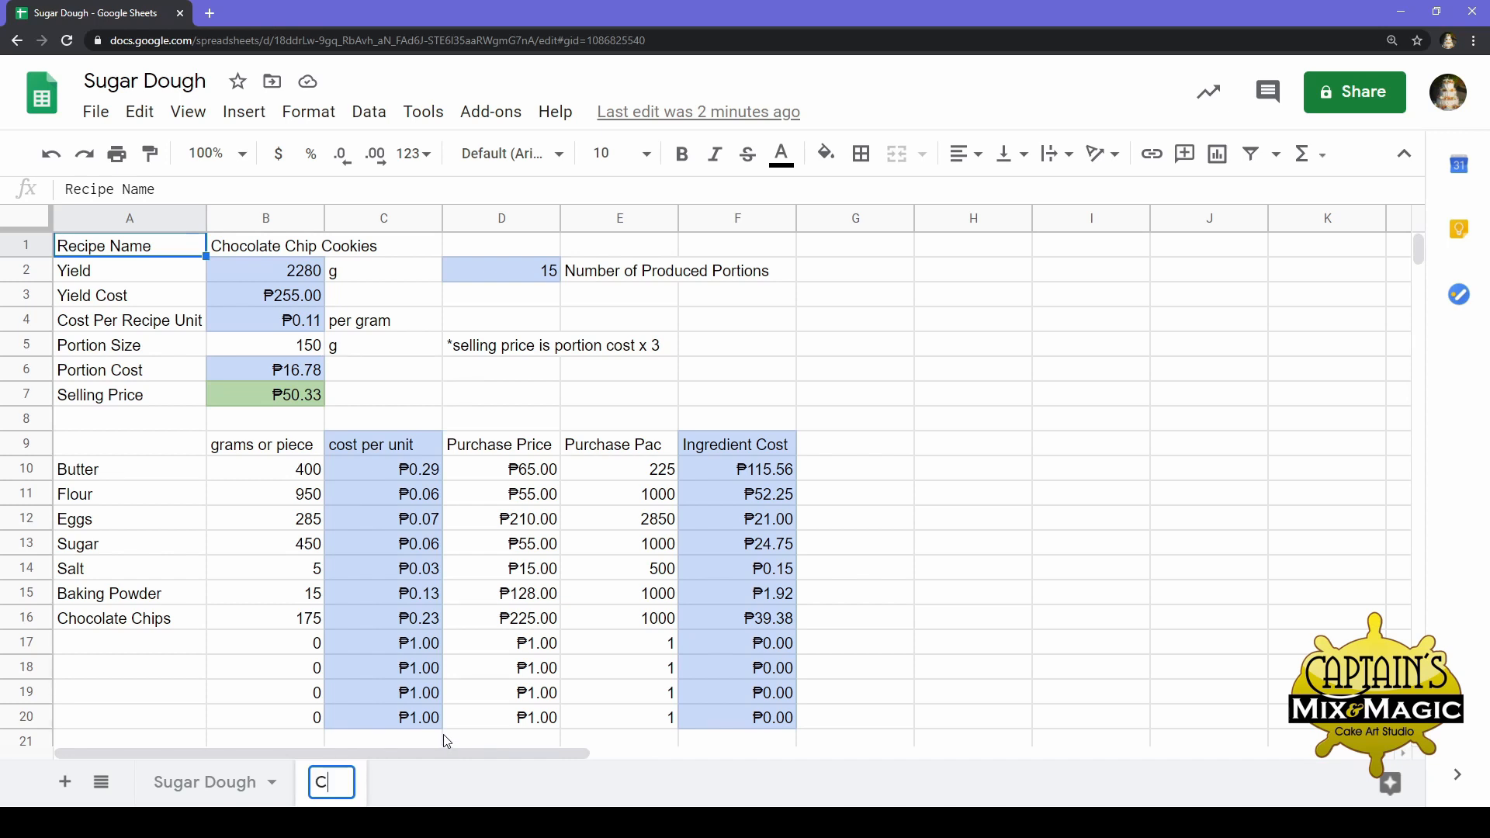
text(hocolate )
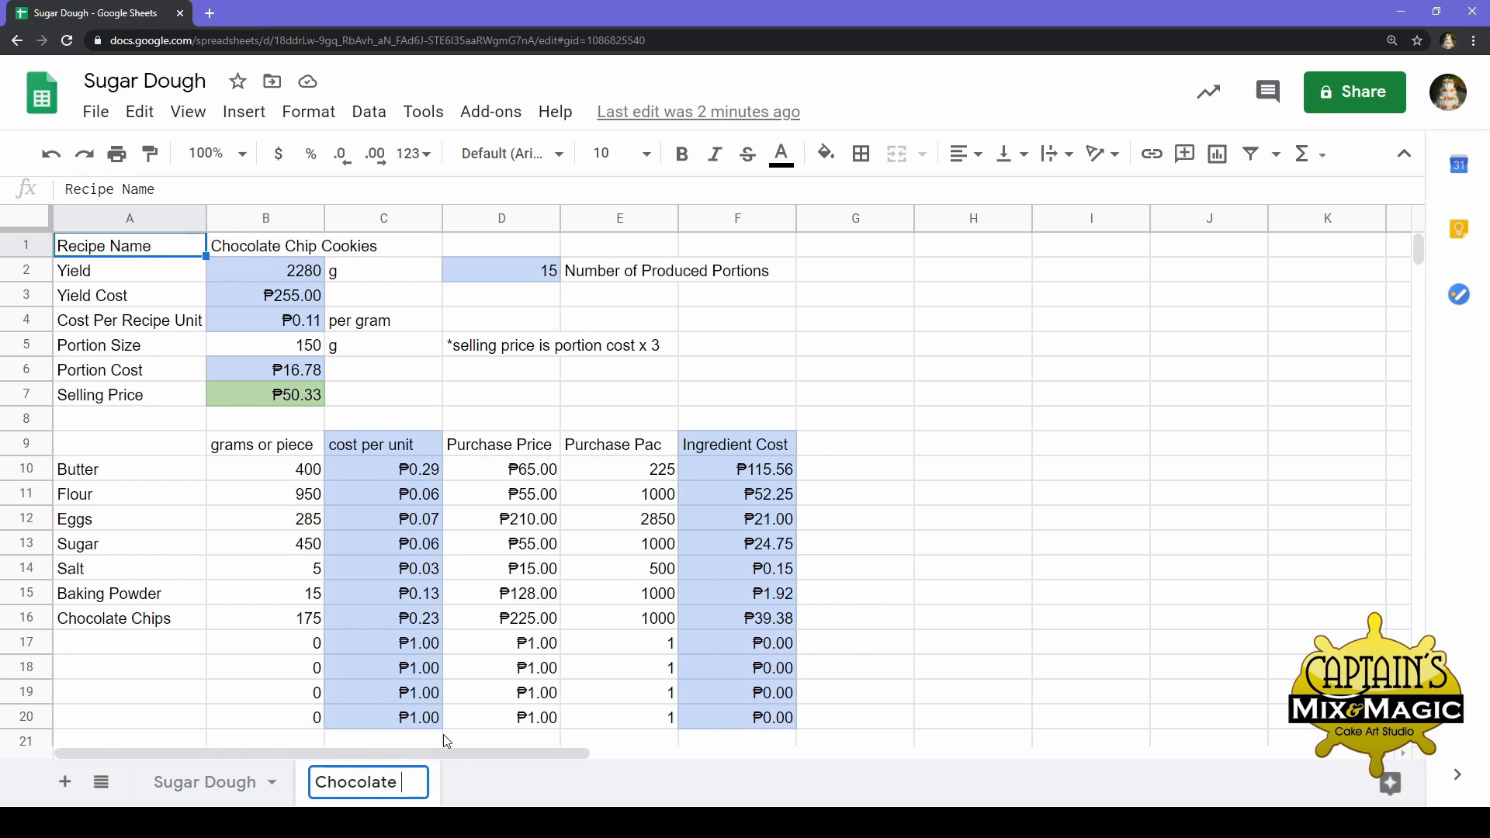
text(Chip Cookies)
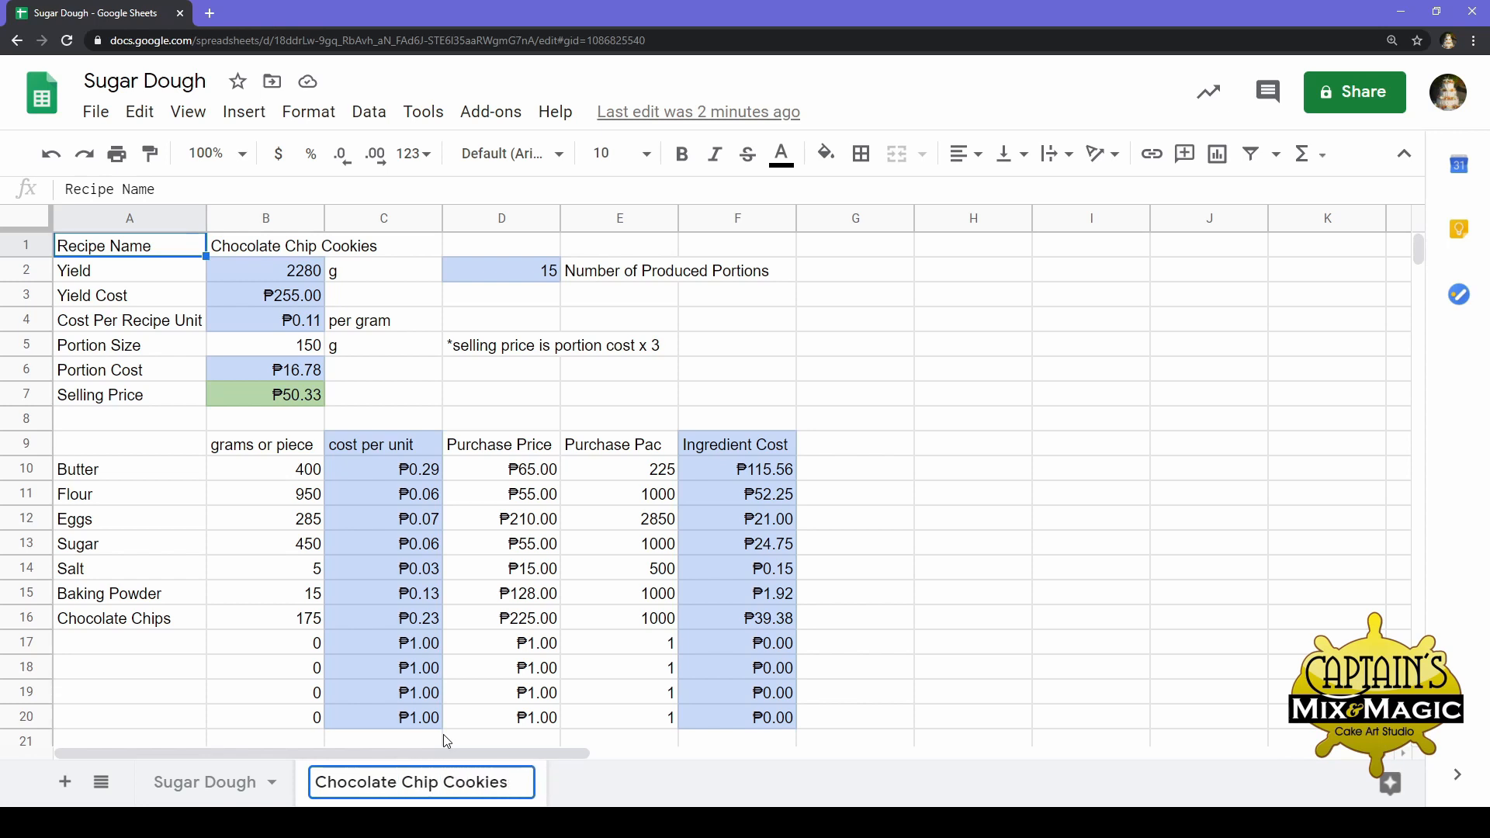
click(271, 652)
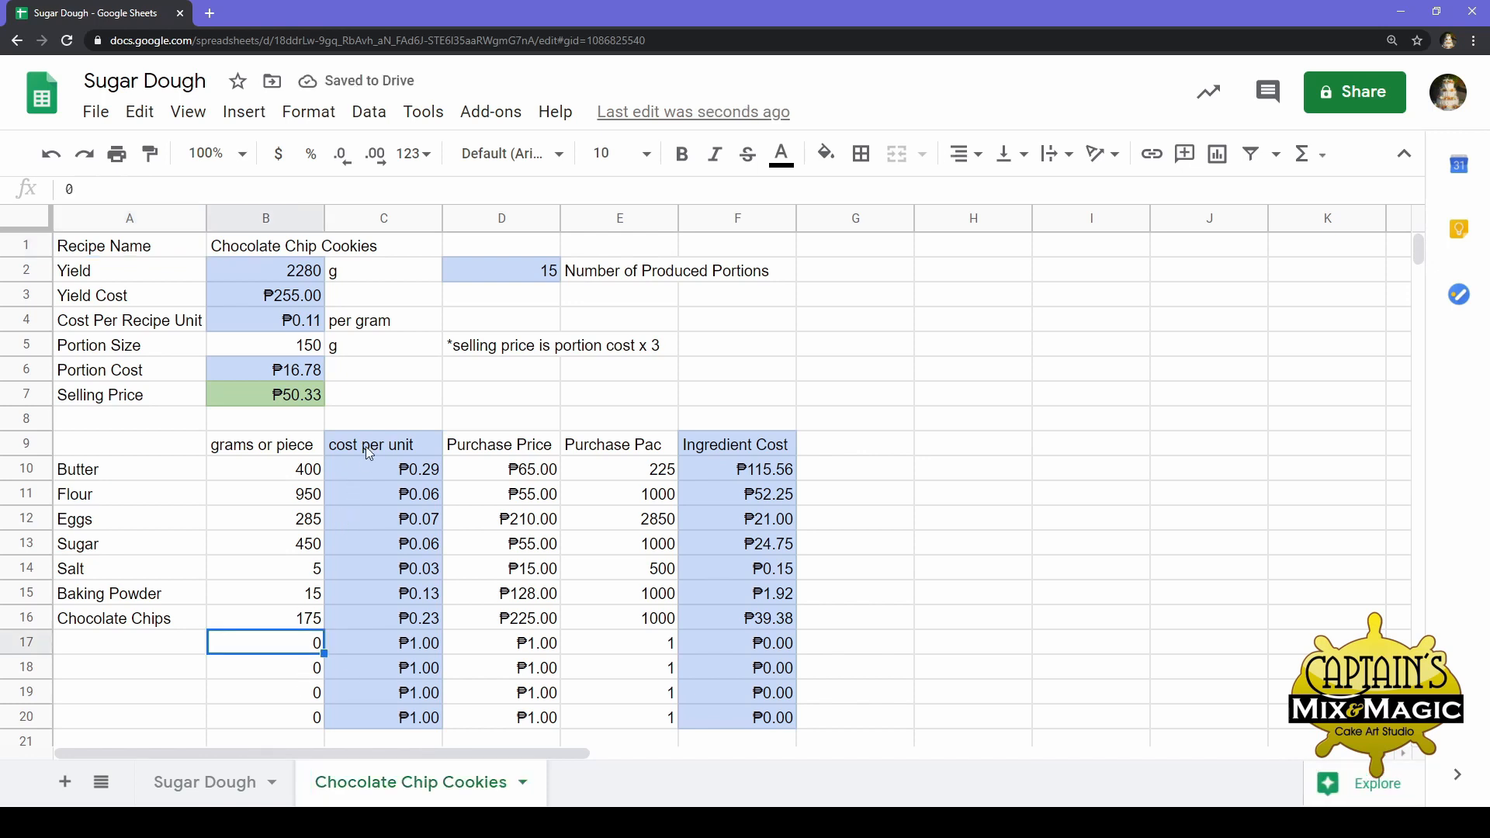
click(376, 402)
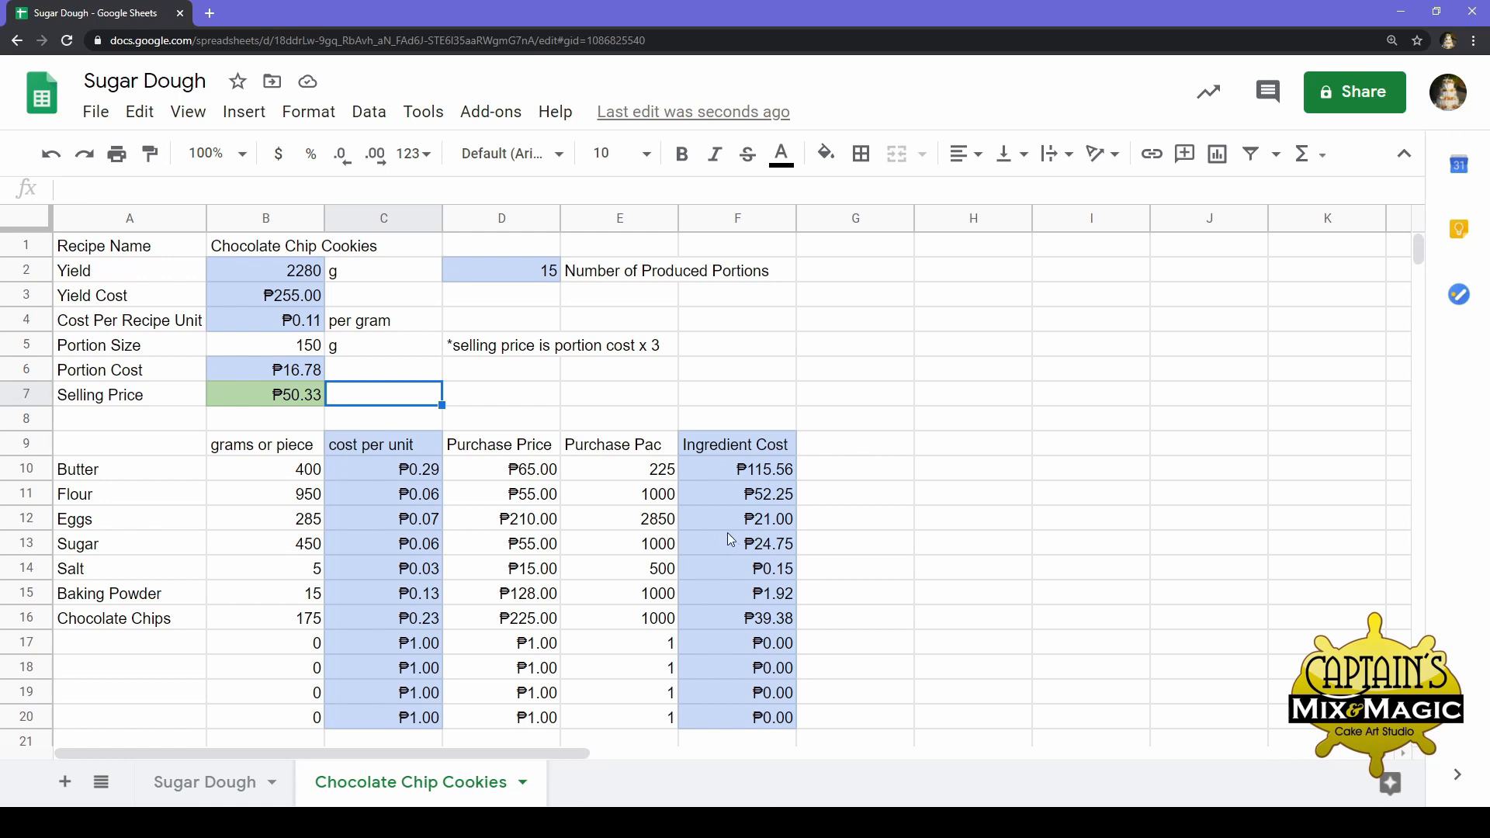
click(778, 335)
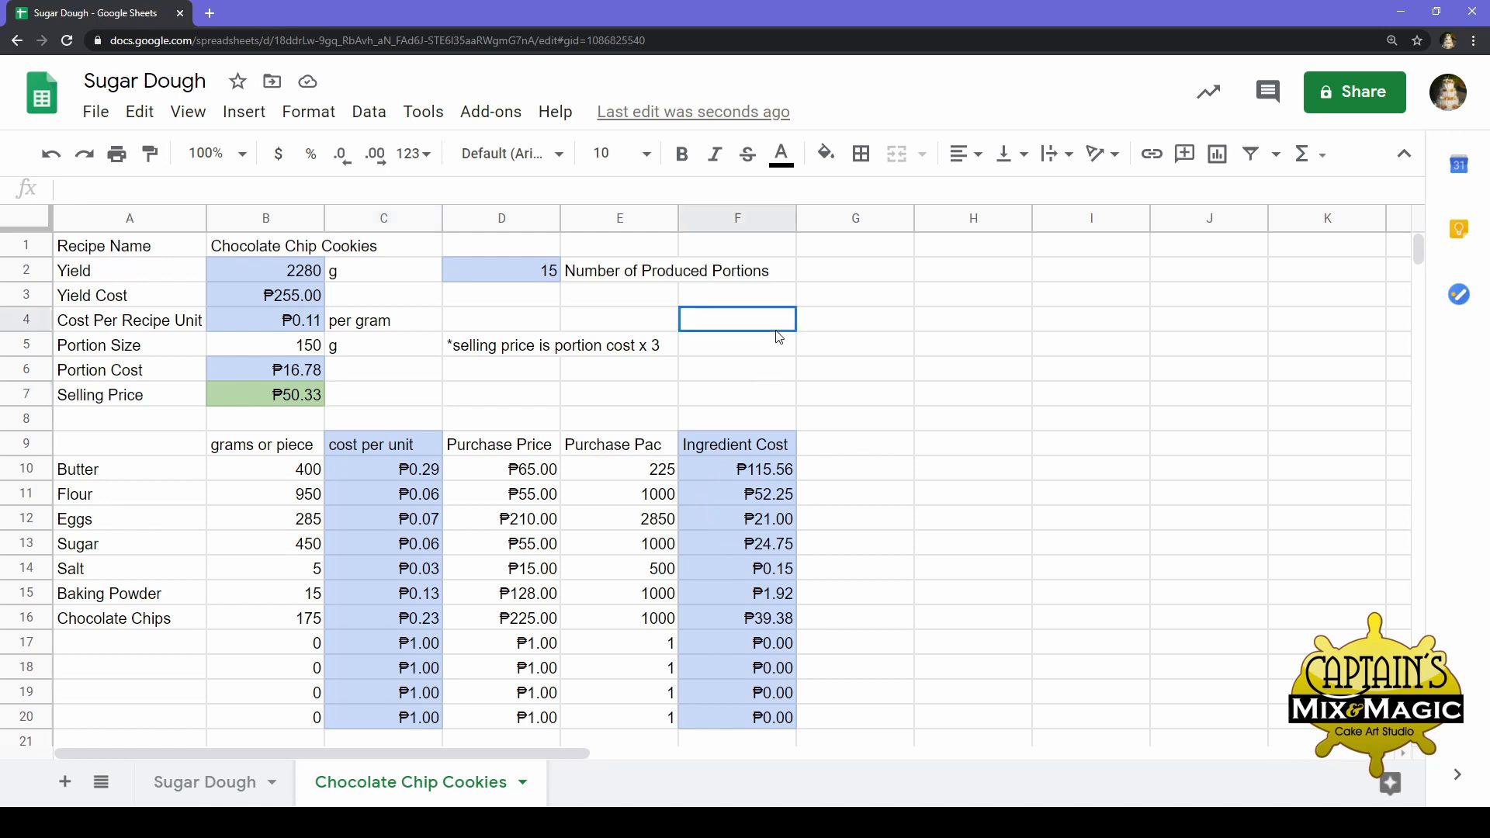
drag(775, 338, 772, 365)
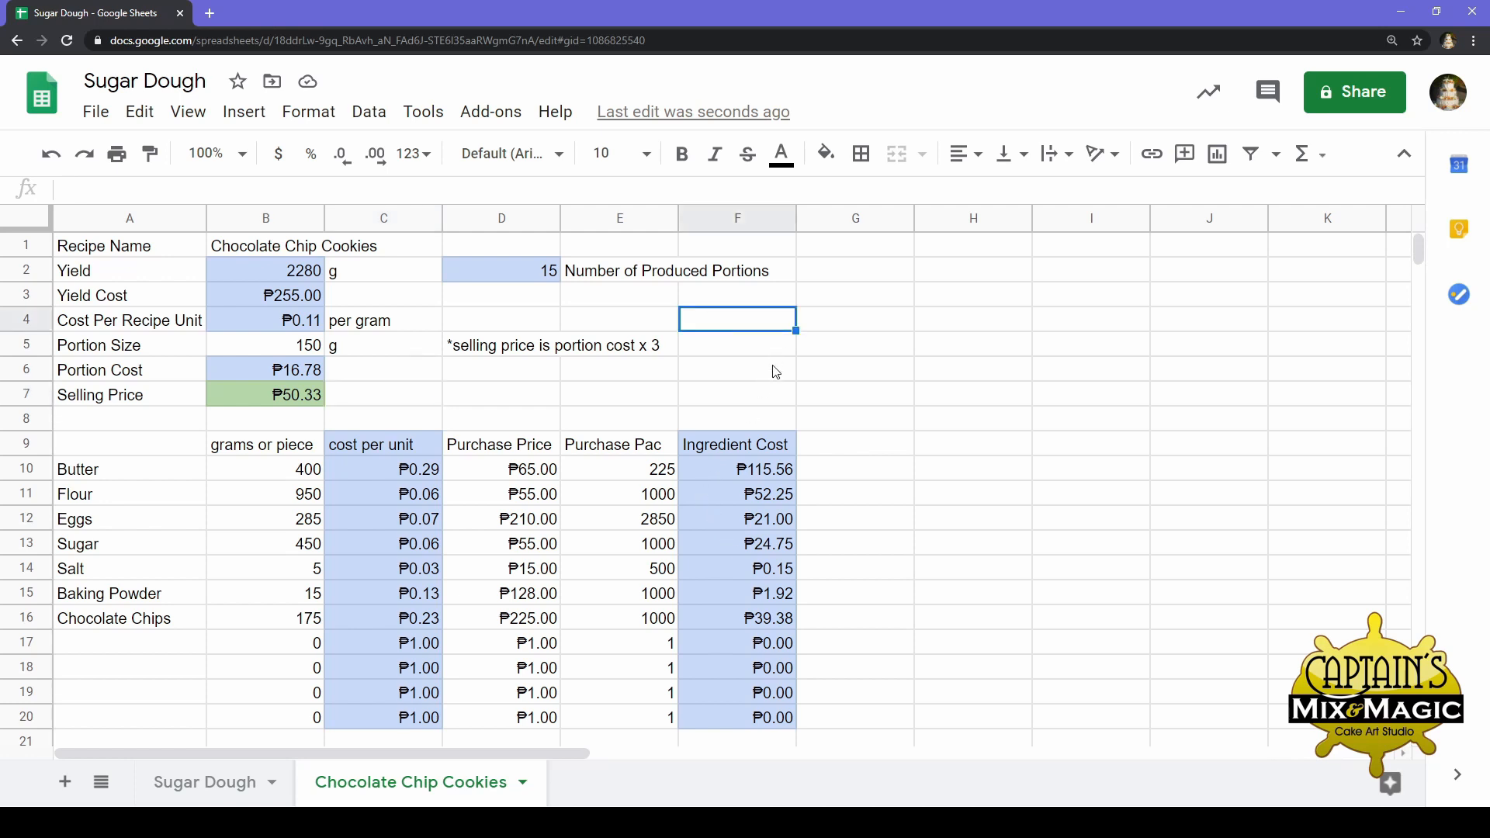
click(768, 420)
click(930, 427)
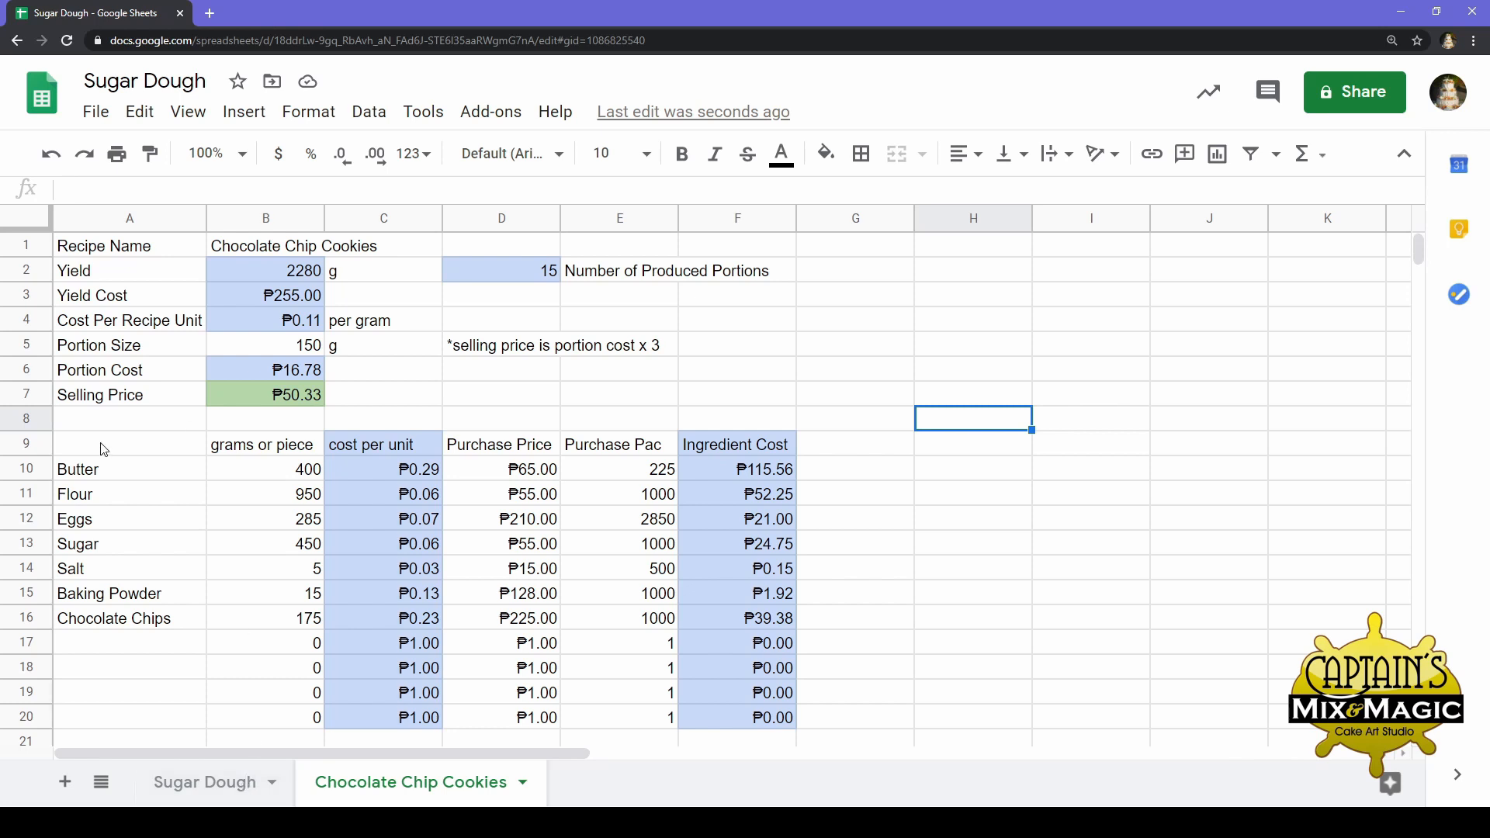
Review the Yield formula in B2, the Yield Cost label and the filled ingredient rows A10:F16
click(103, 281)
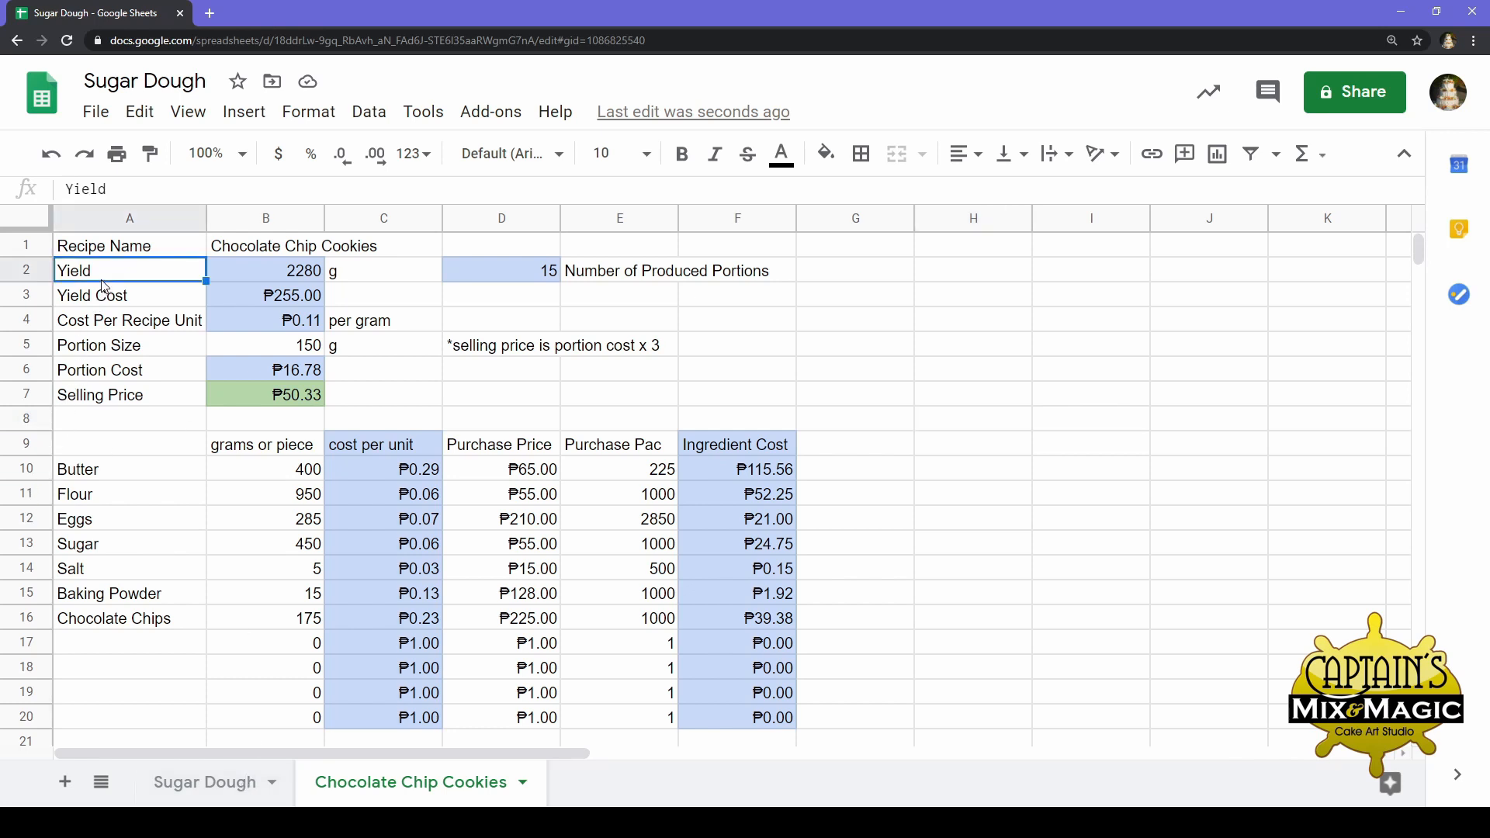
click(225, 273)
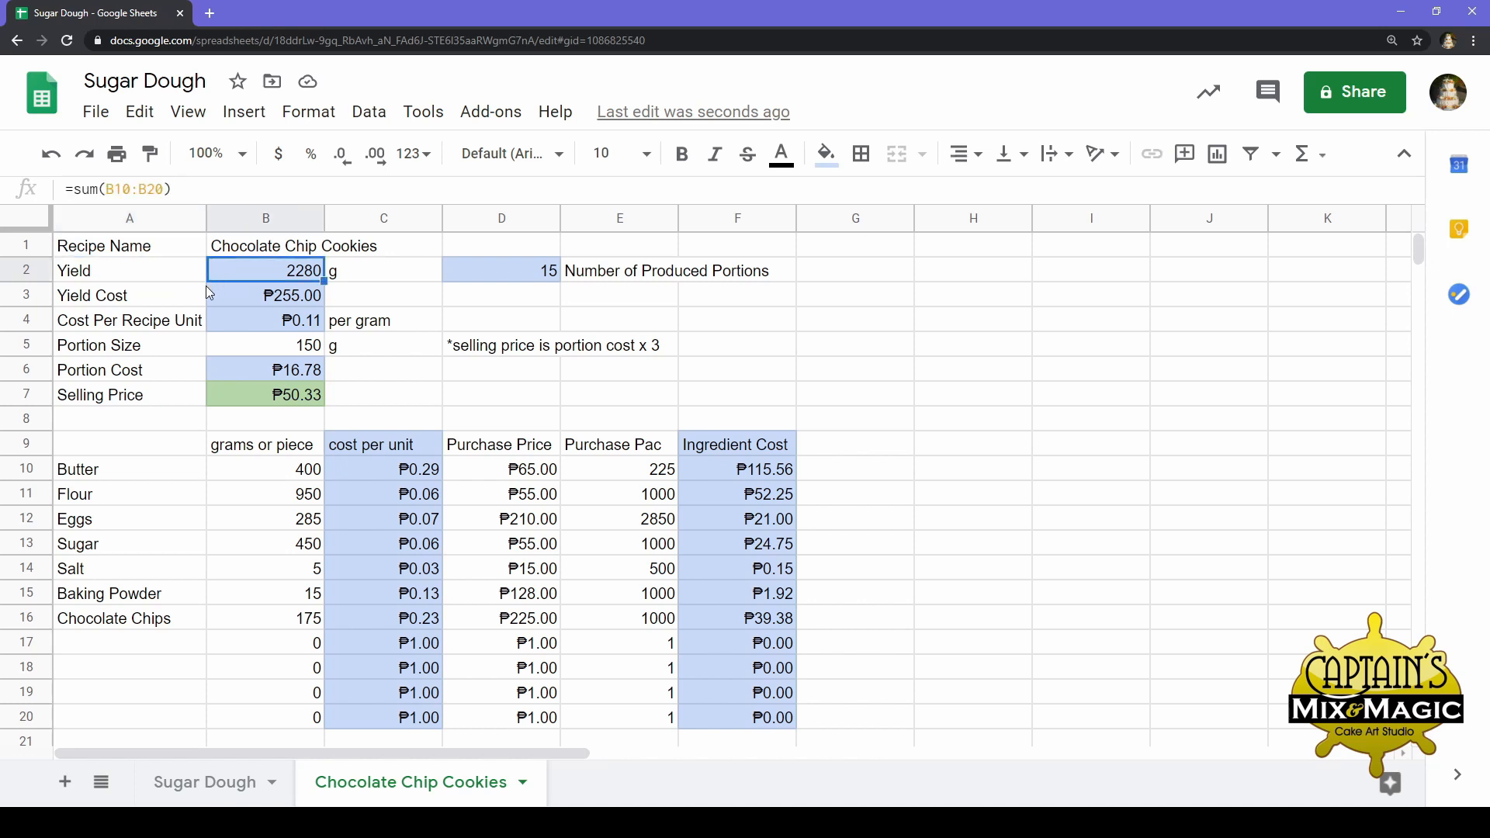
click(150, 305)
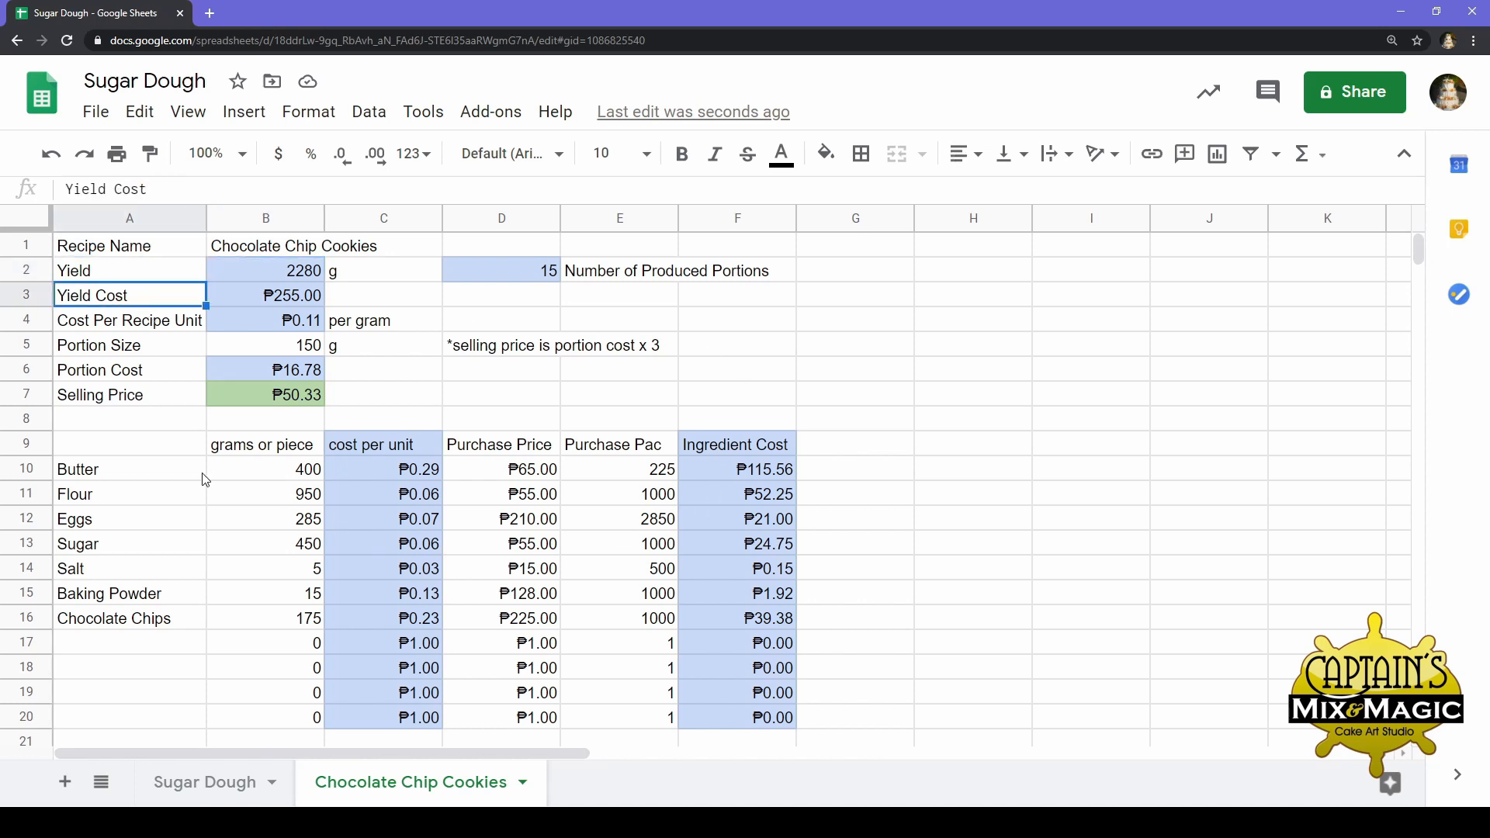
drag(168, 475, 776, 621)
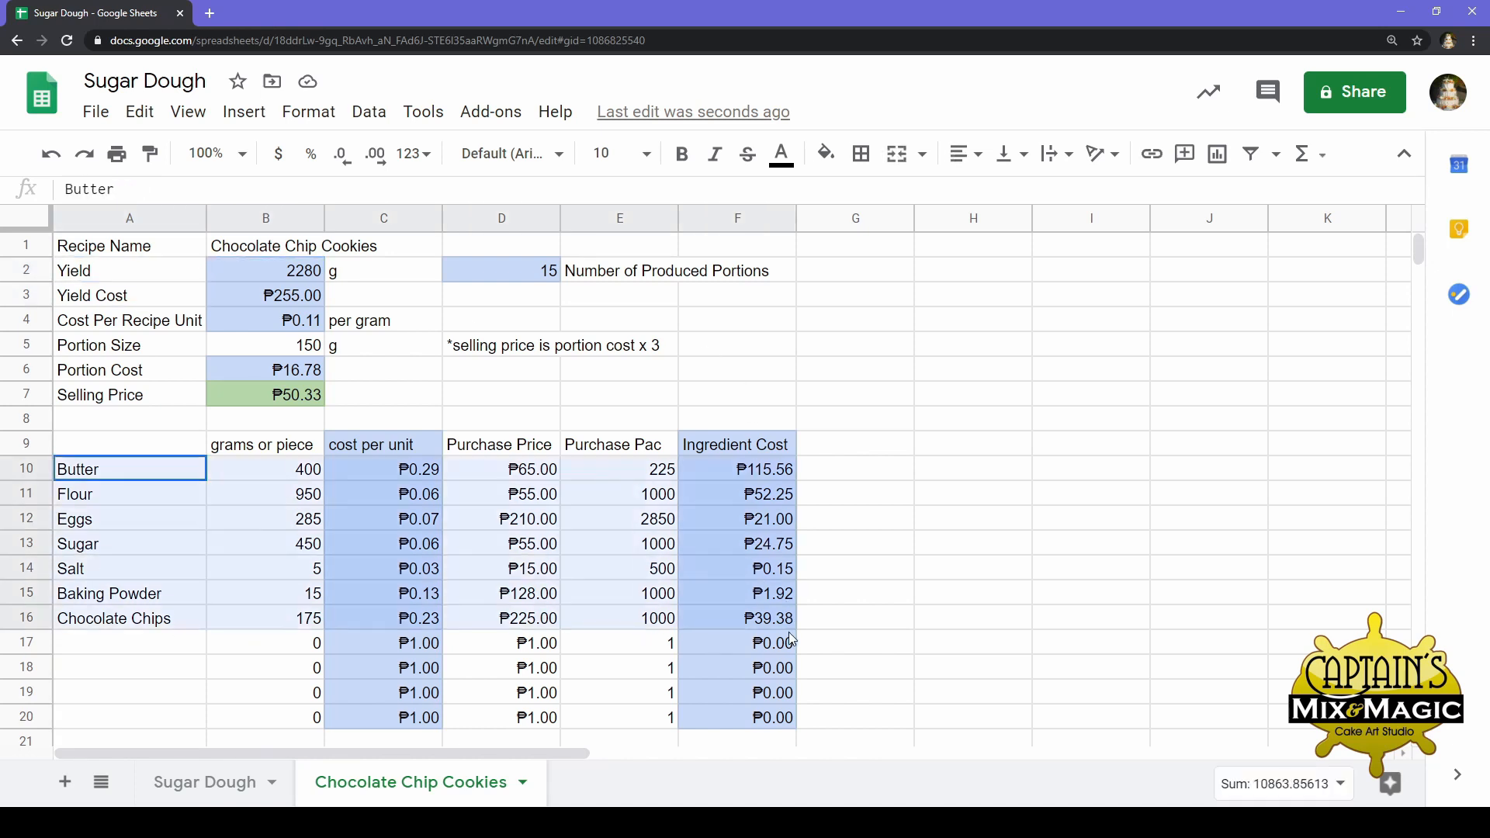
click(849, 580)
click(893, 446)
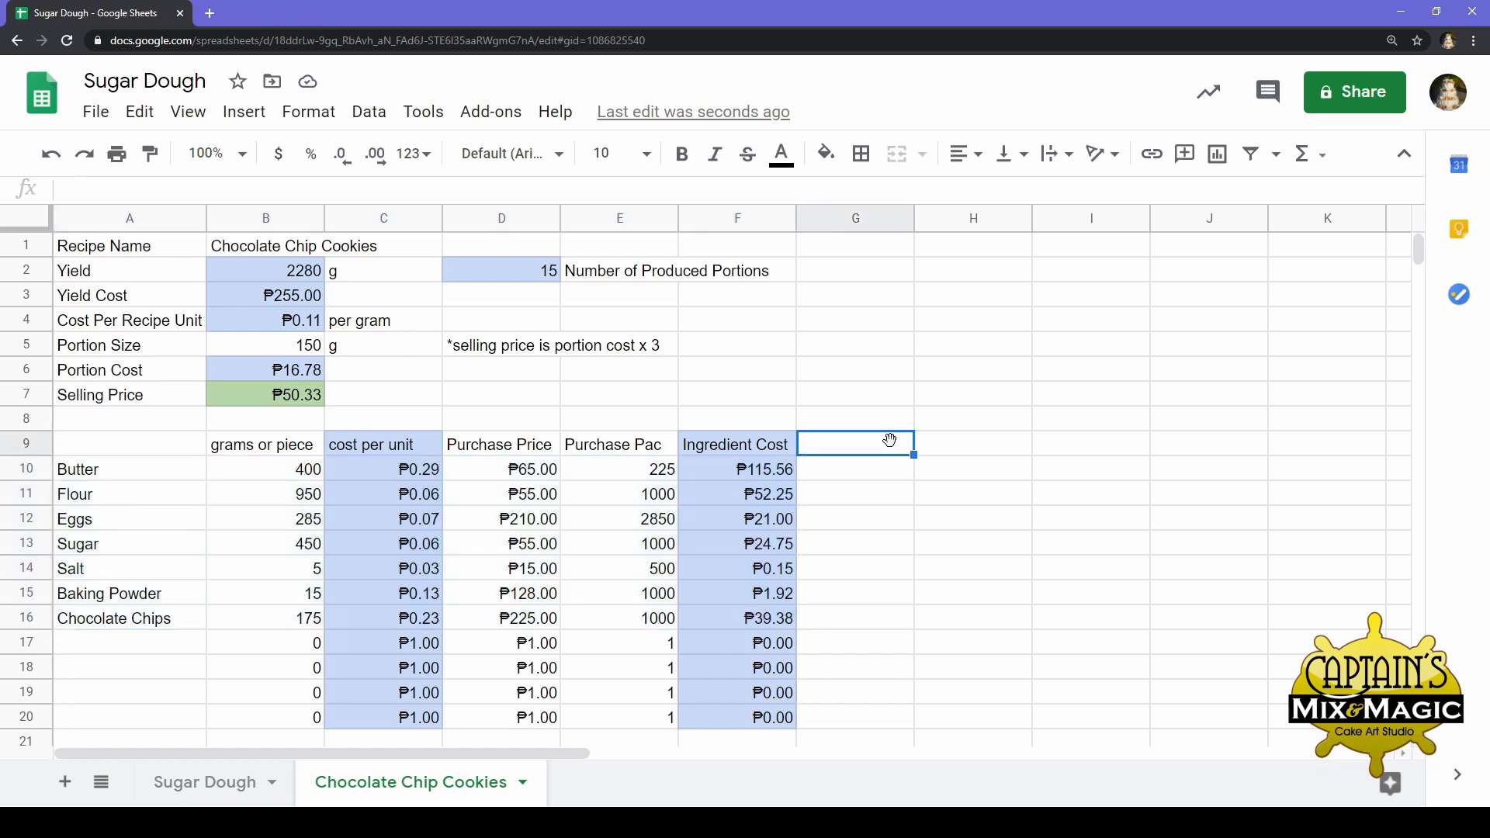
View the original Sugar Dough sheet for comparison and return to the Chocolate Chip Cookies sheet
click(857, 595)
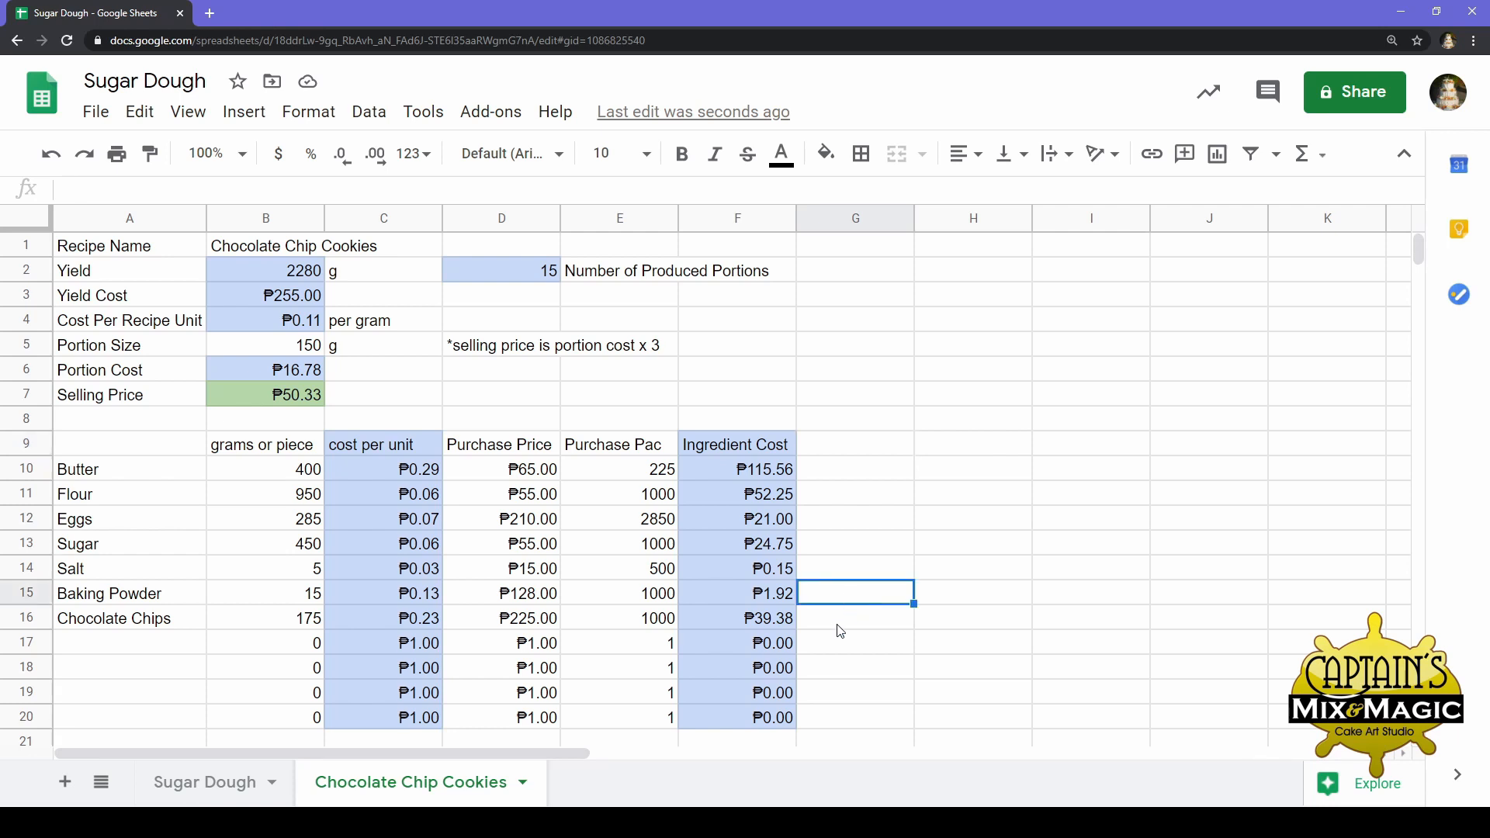
click(841, 652)
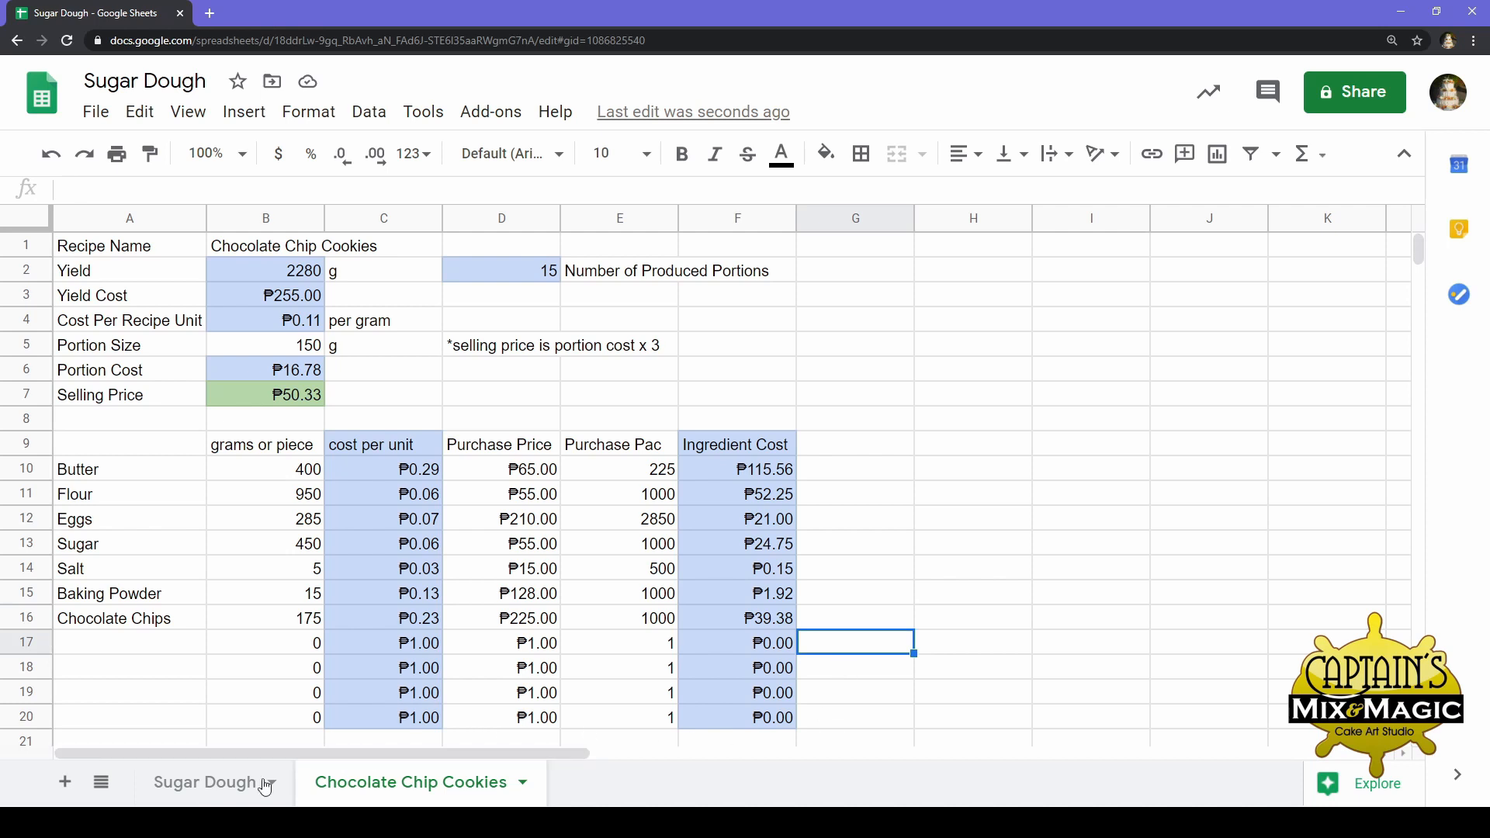
click(213, 800)
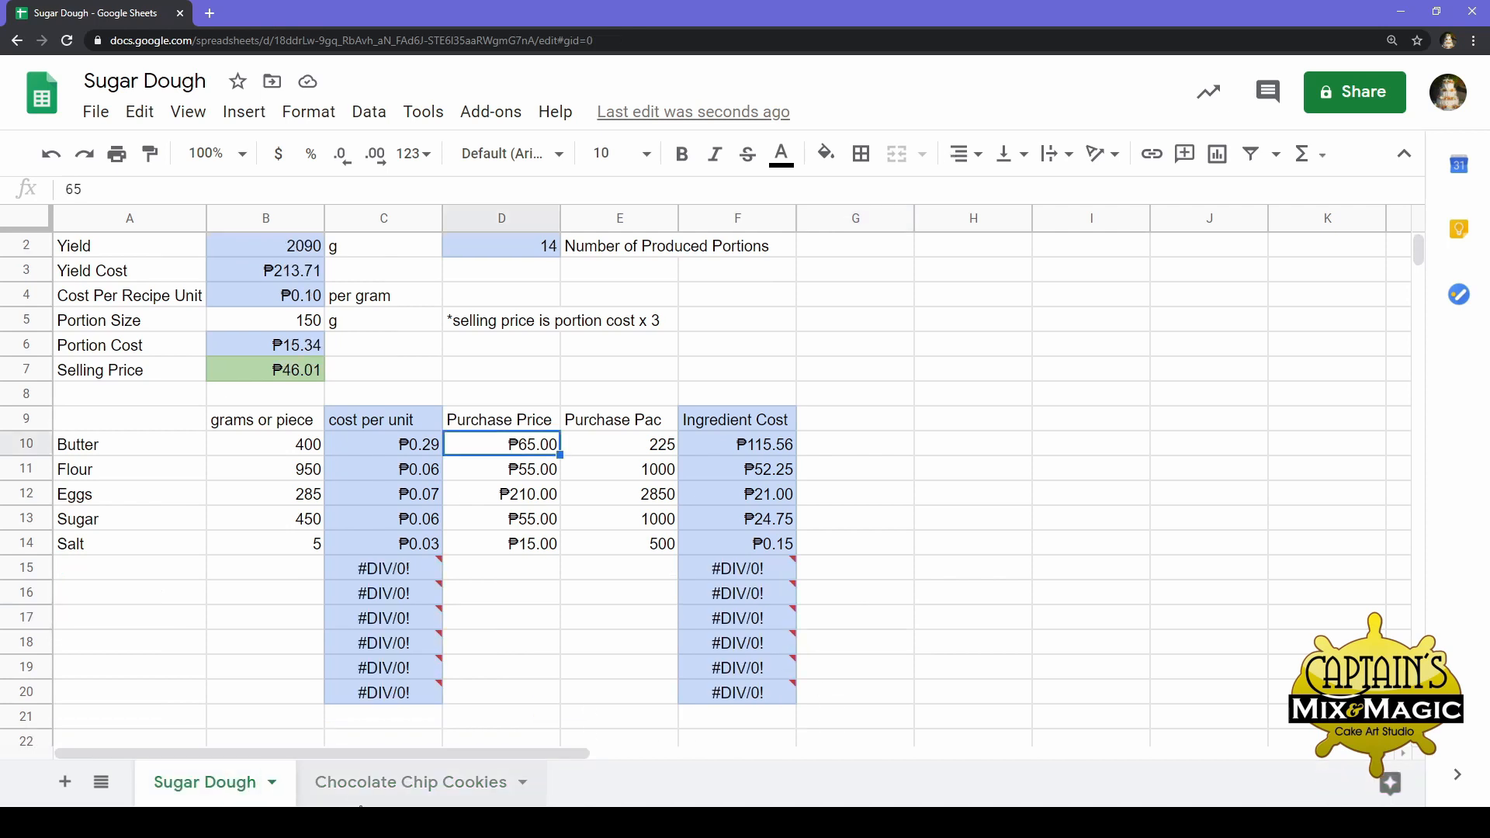
click(468, 796)
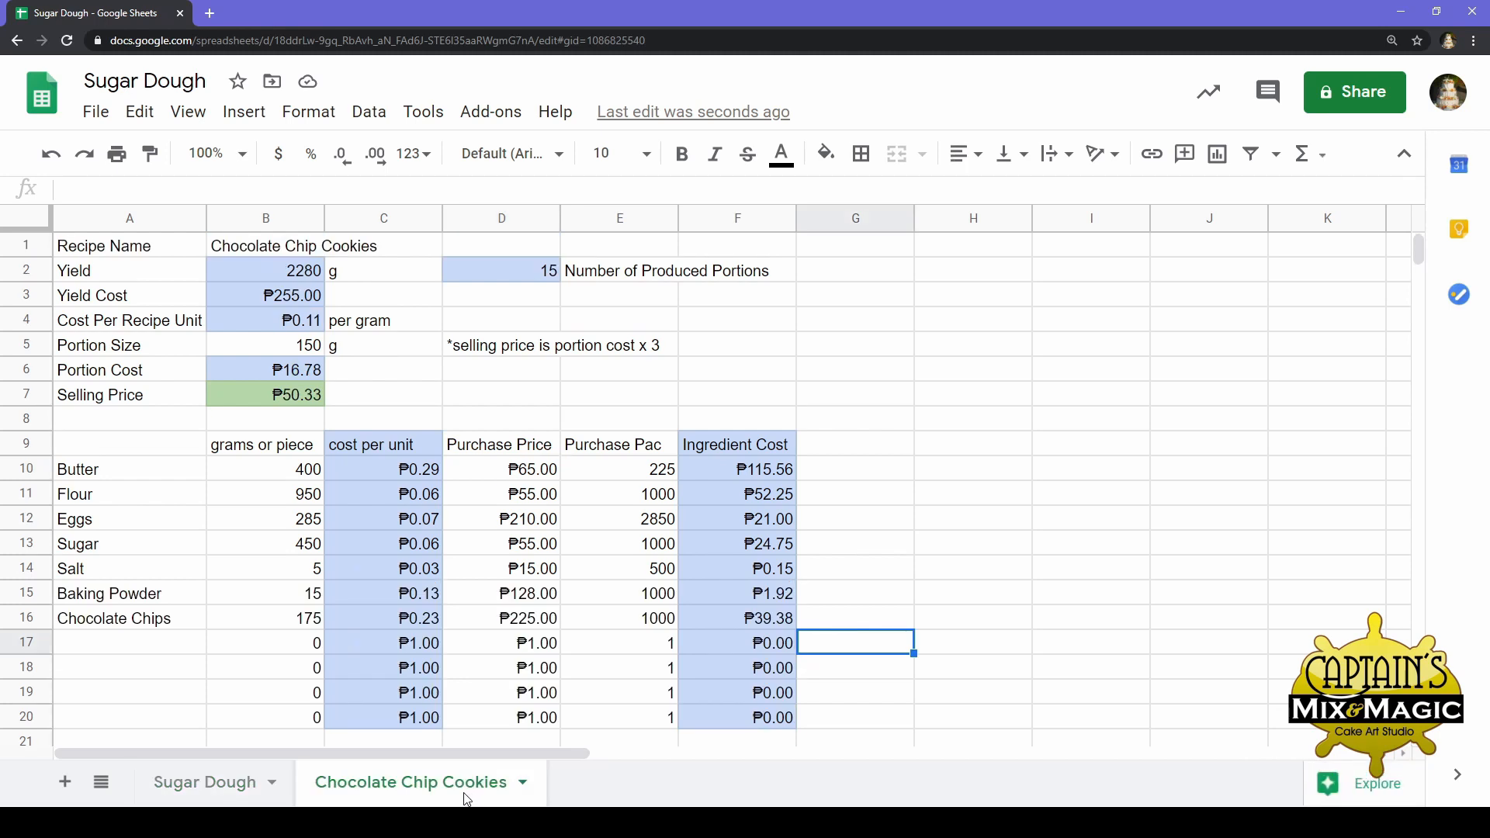
Check the selling price note in D5 against the Selling Price formula in B7
click(295, 401)
click(359, 390)
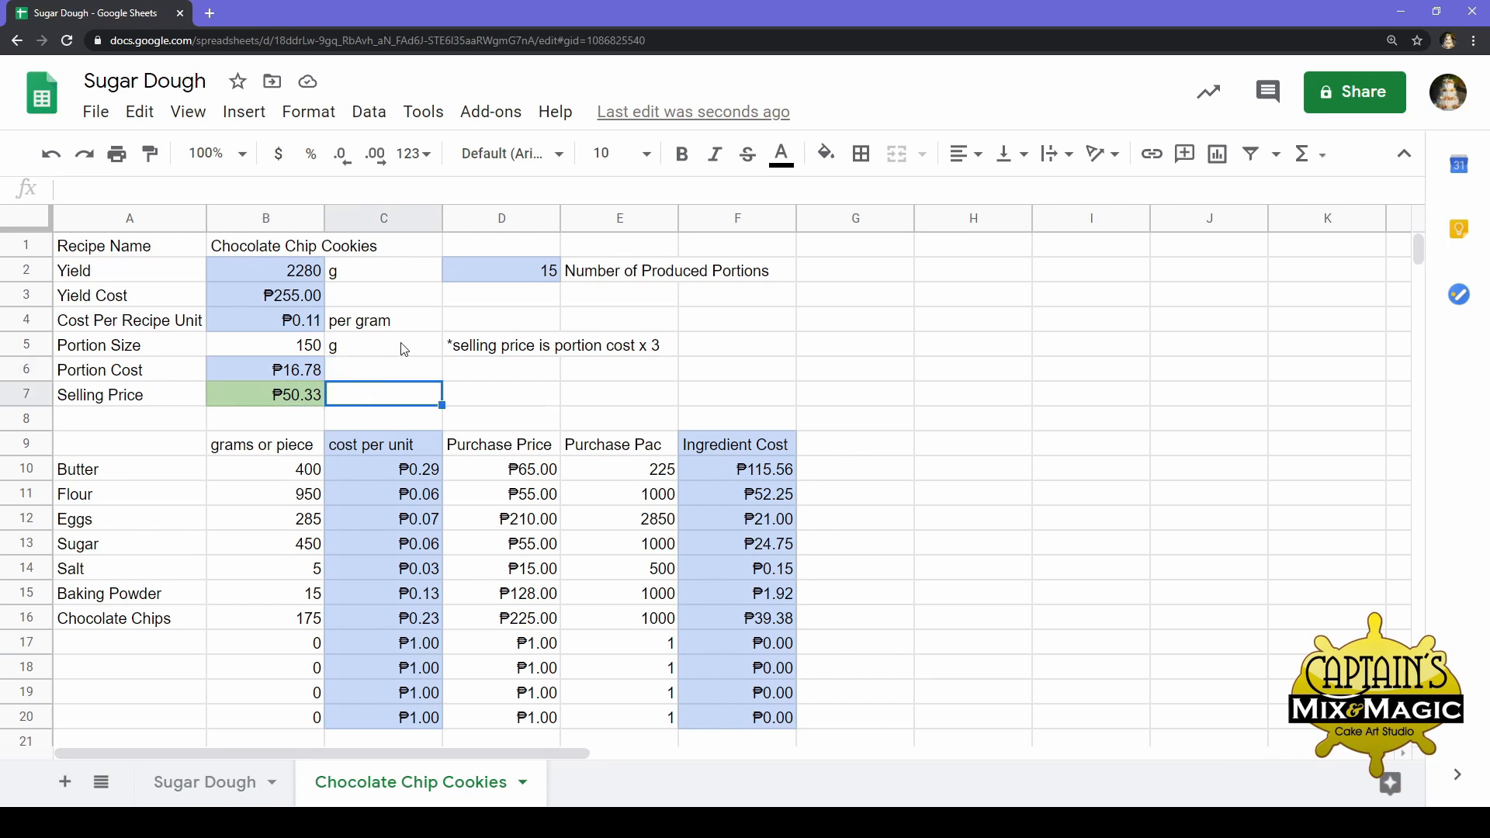
click(471, 305)
click(454, 351)
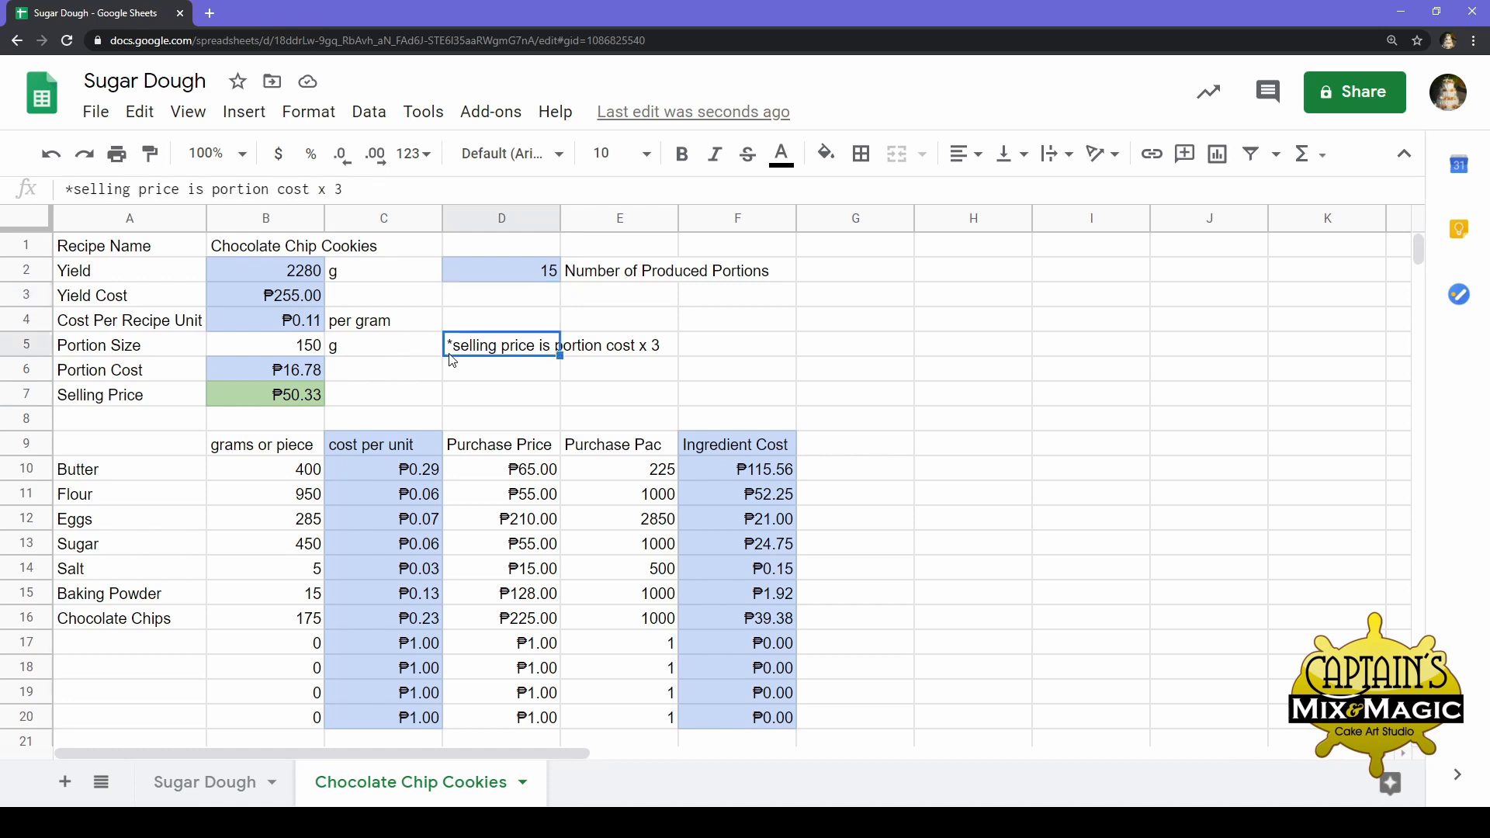
click(281, 404)
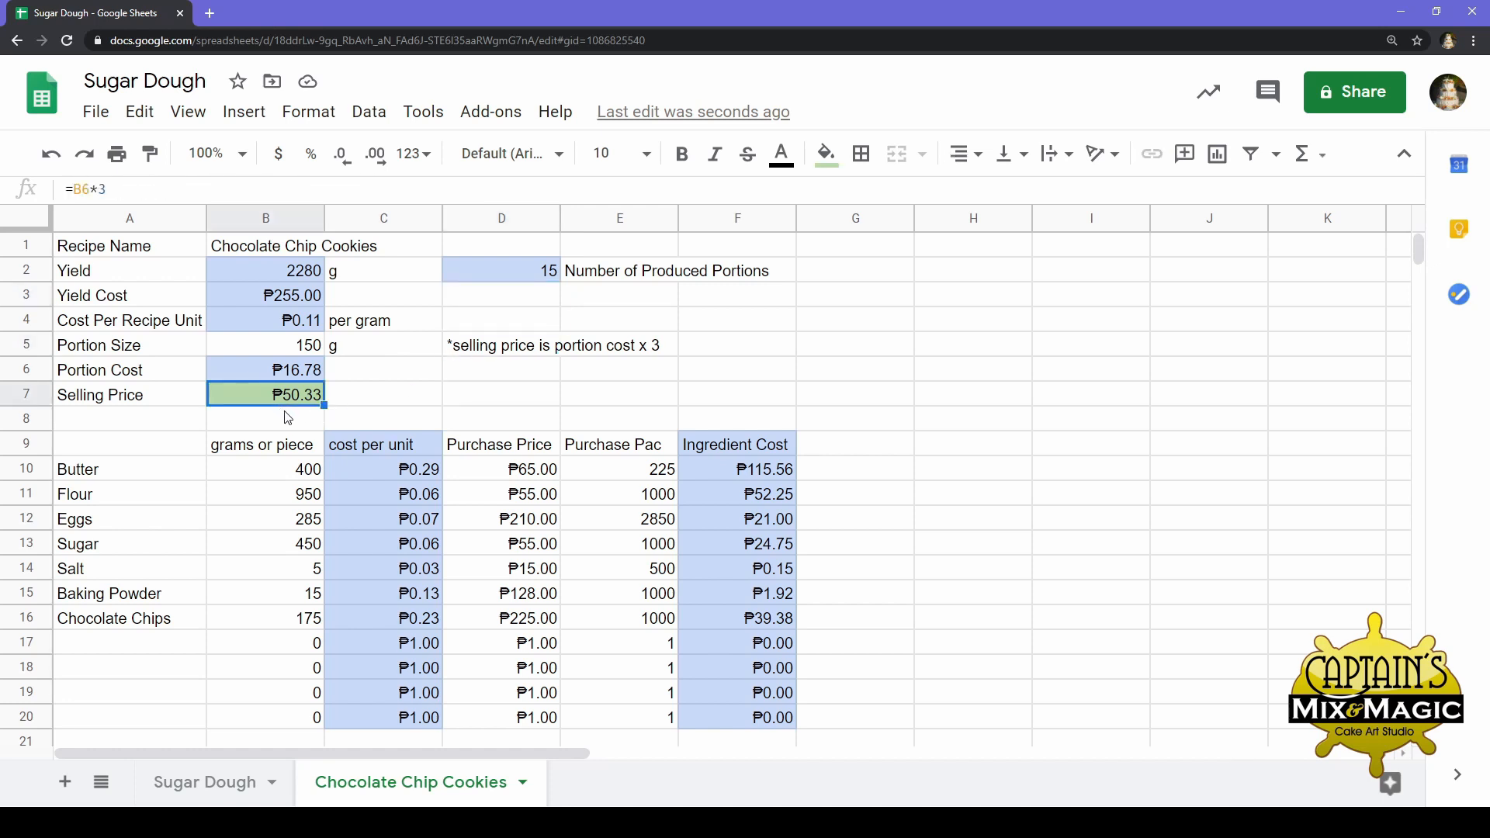
click(513, 405)
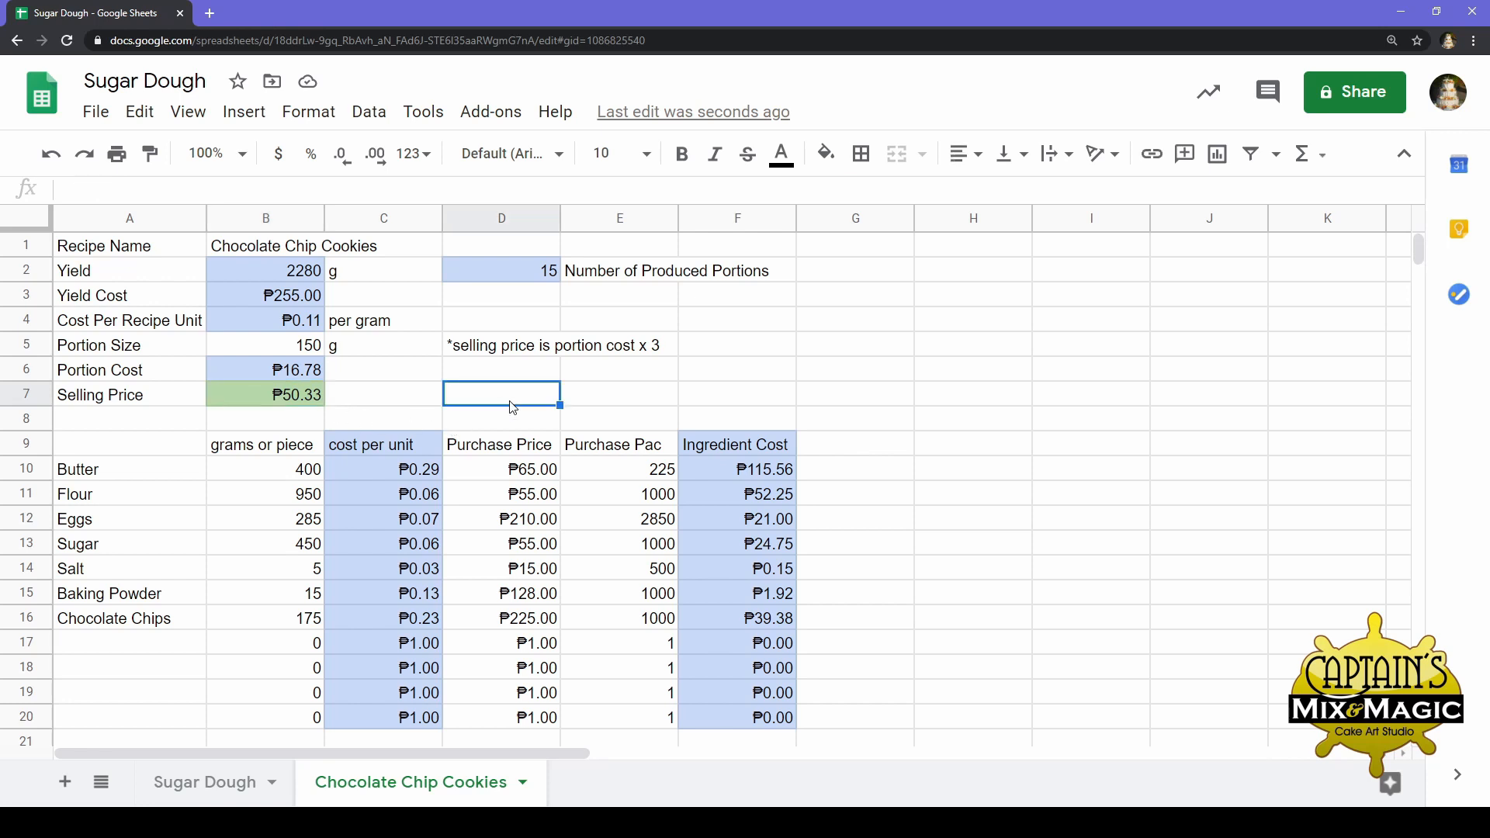
click(1030, 555)
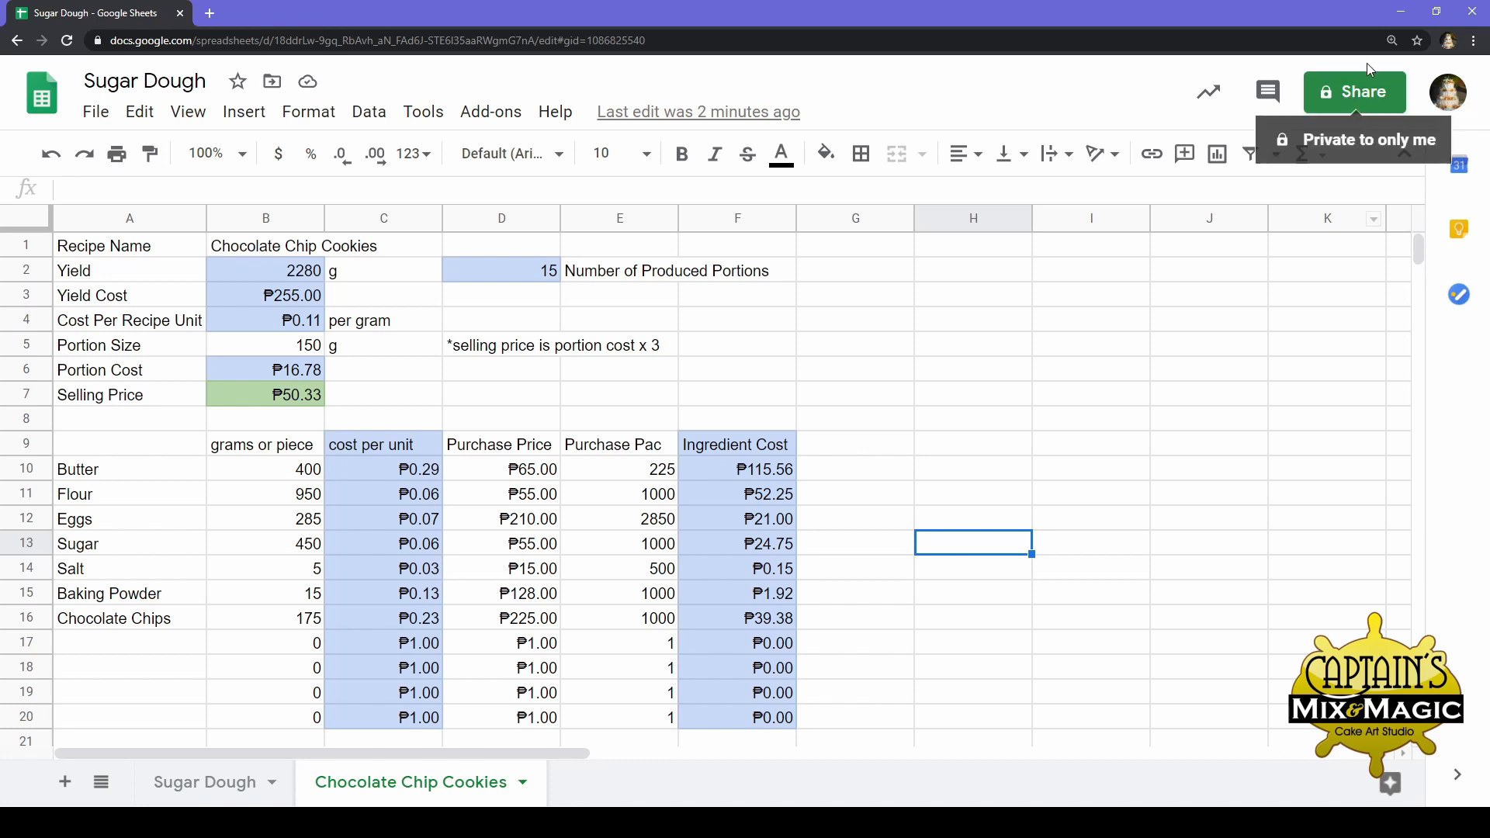
click(1090, 376)
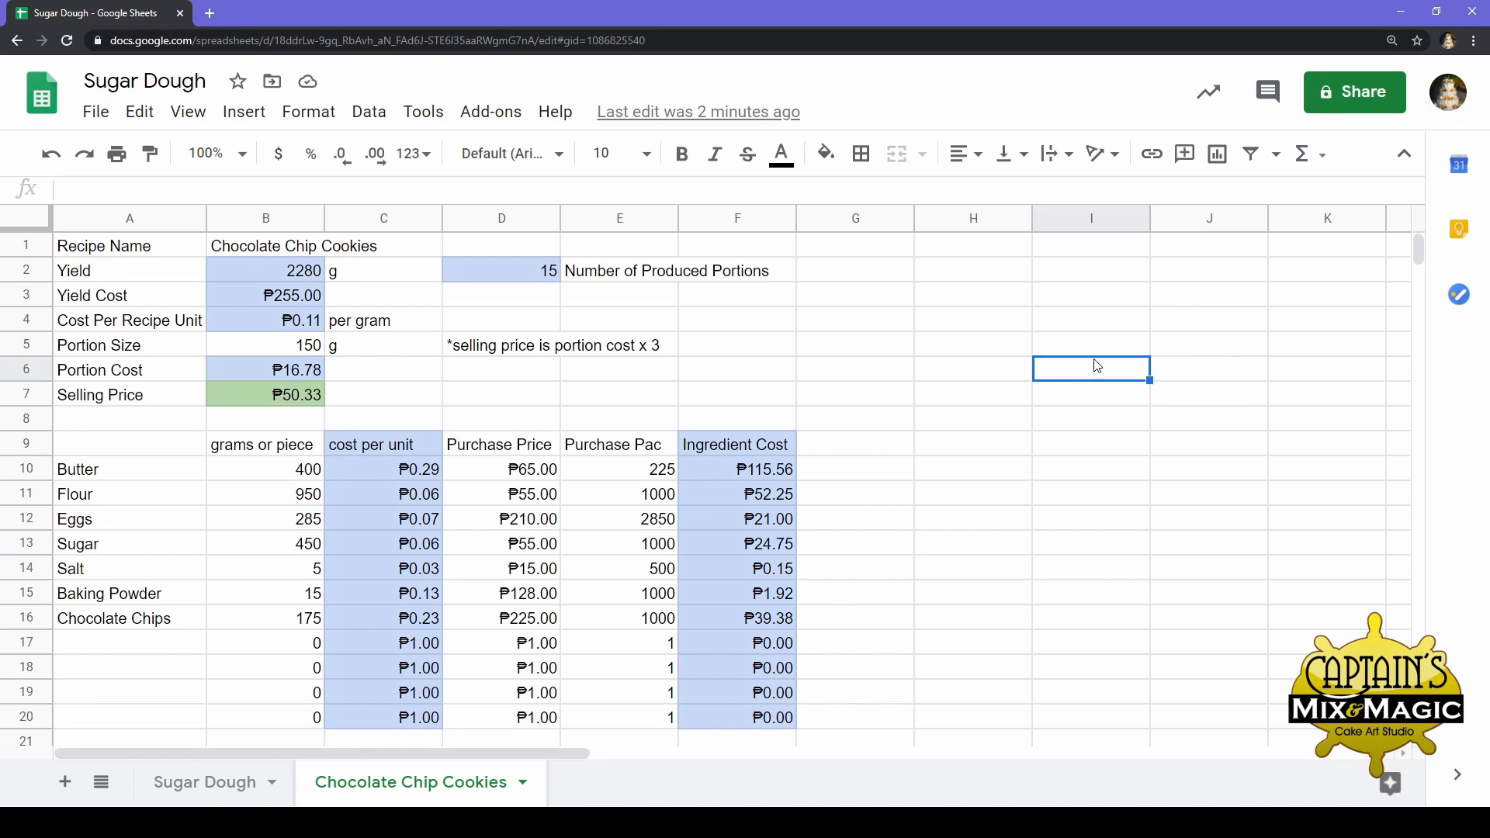
click(737, 394)
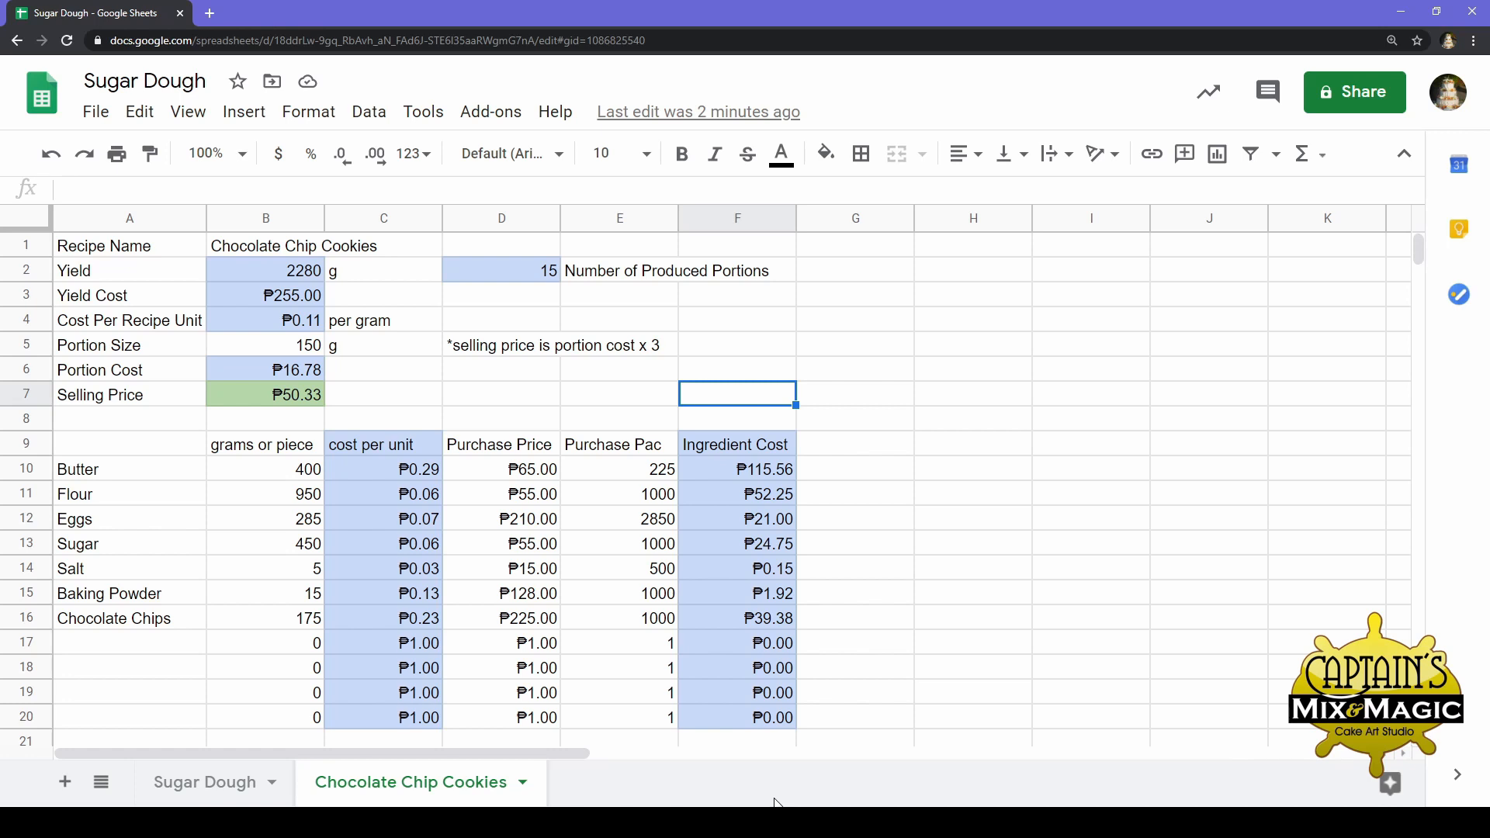
Inspect the Ingredient Cost formula for Flour in F11 and the cells it references, leaving it unedited
click(558, 579)
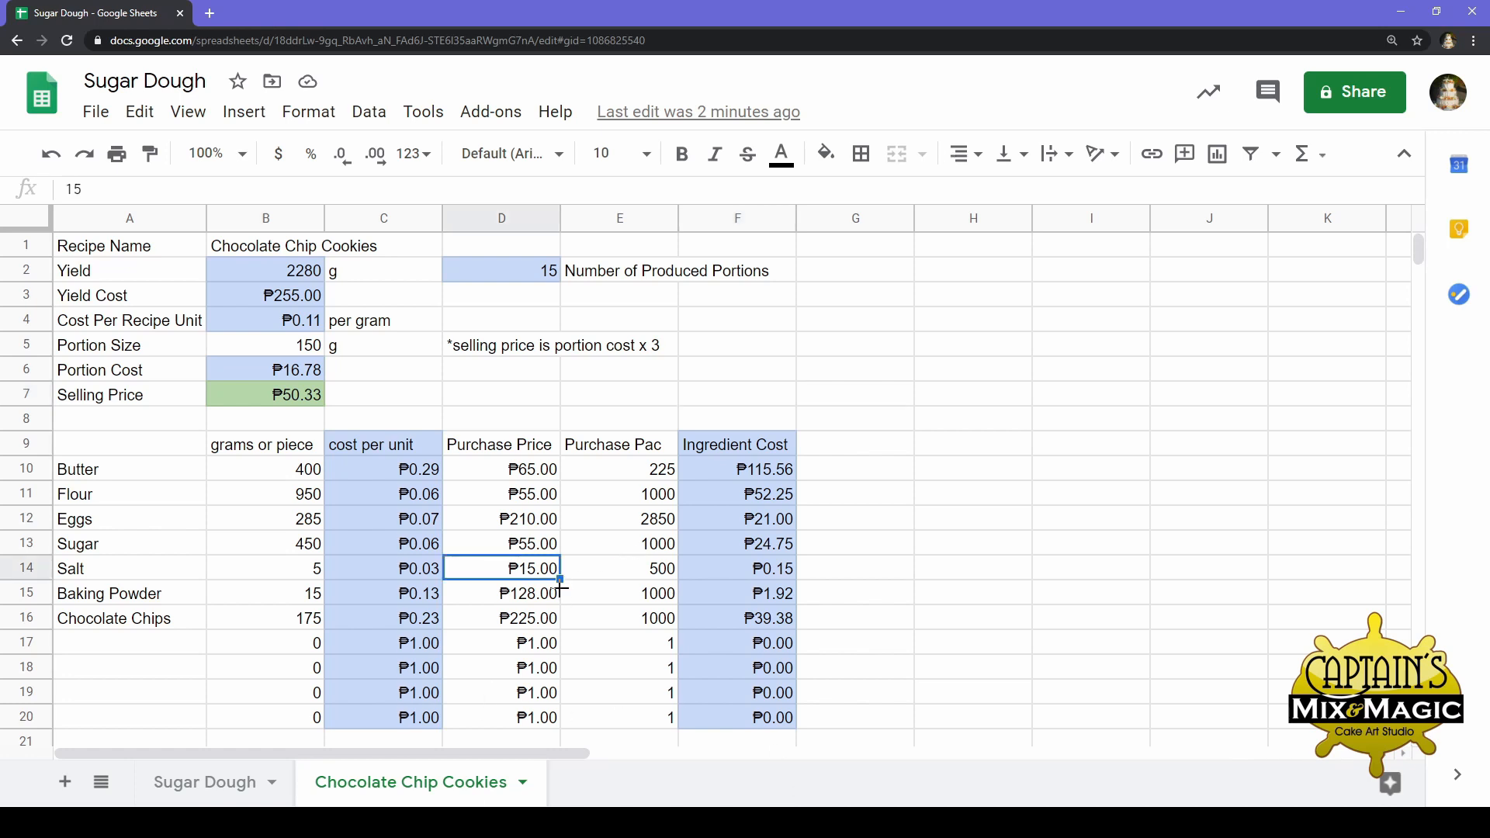
click(820, 499)
click(777, 505)
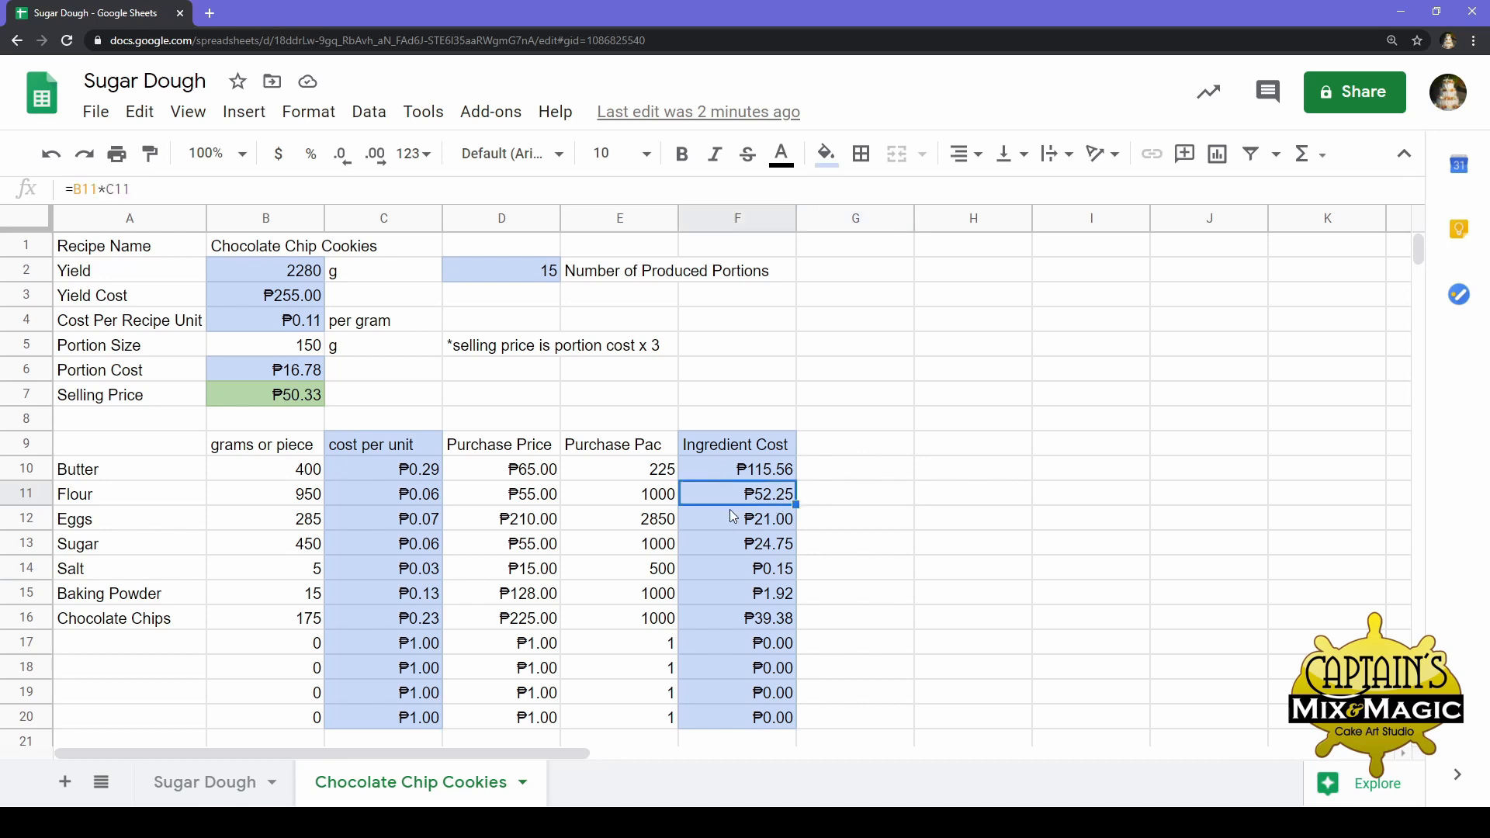
click(74, 190)
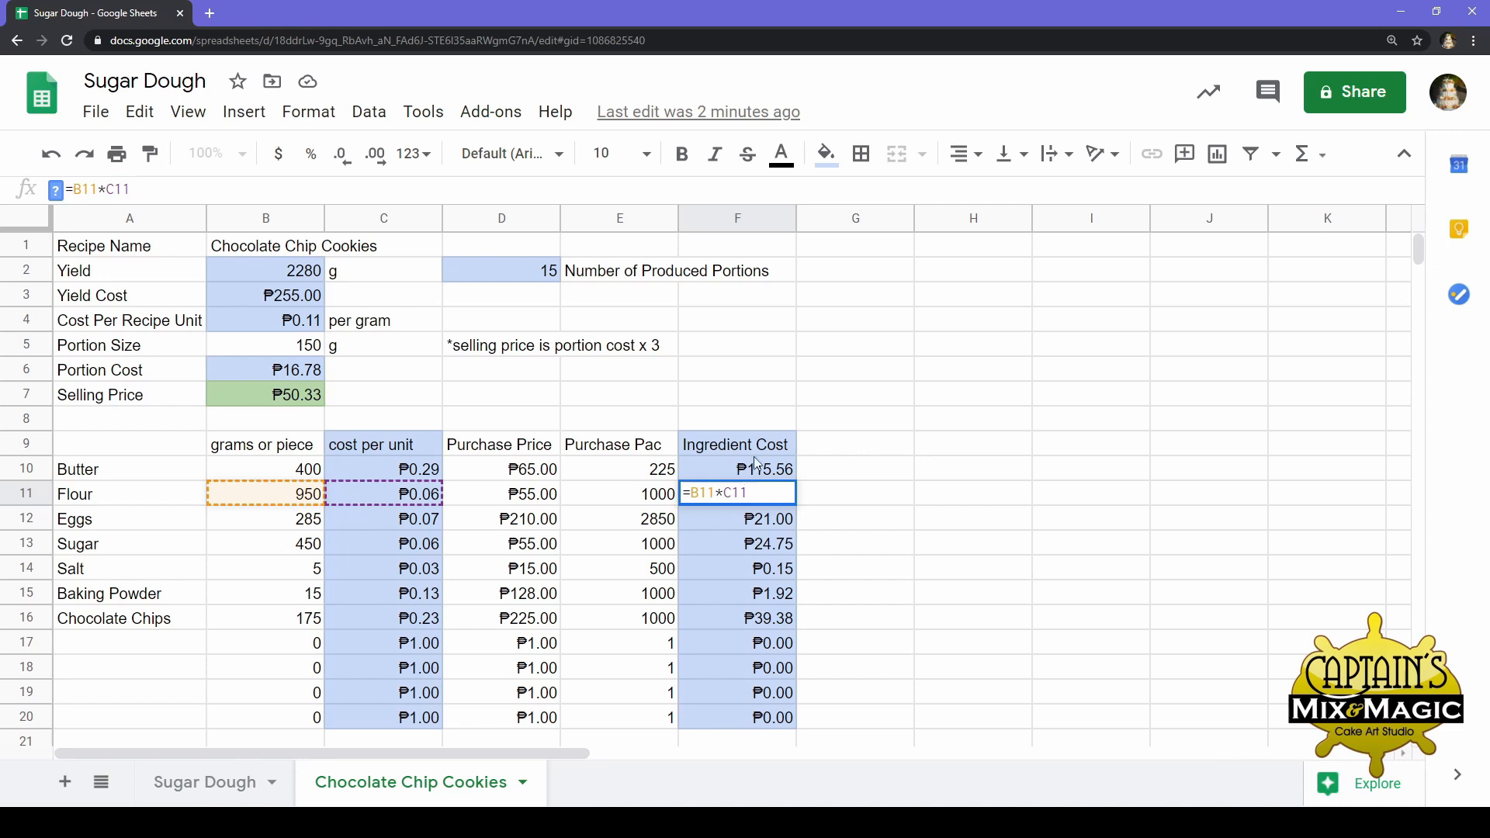
click(552, 626)
click(840, 552)
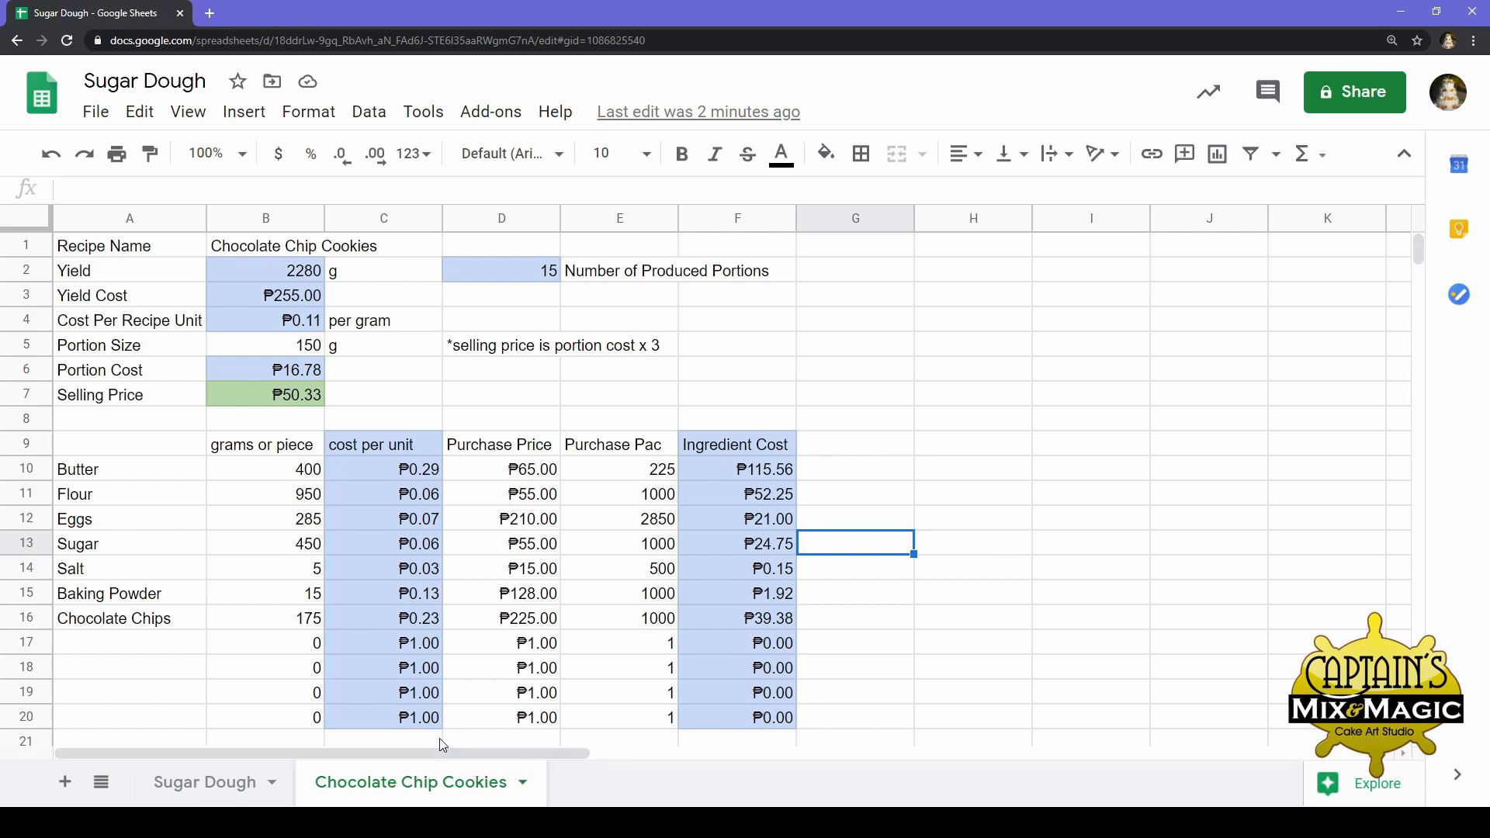
Zoom the Chocolate Chip Cookies sheet to 150% and show it from the first row
click(664, 420)
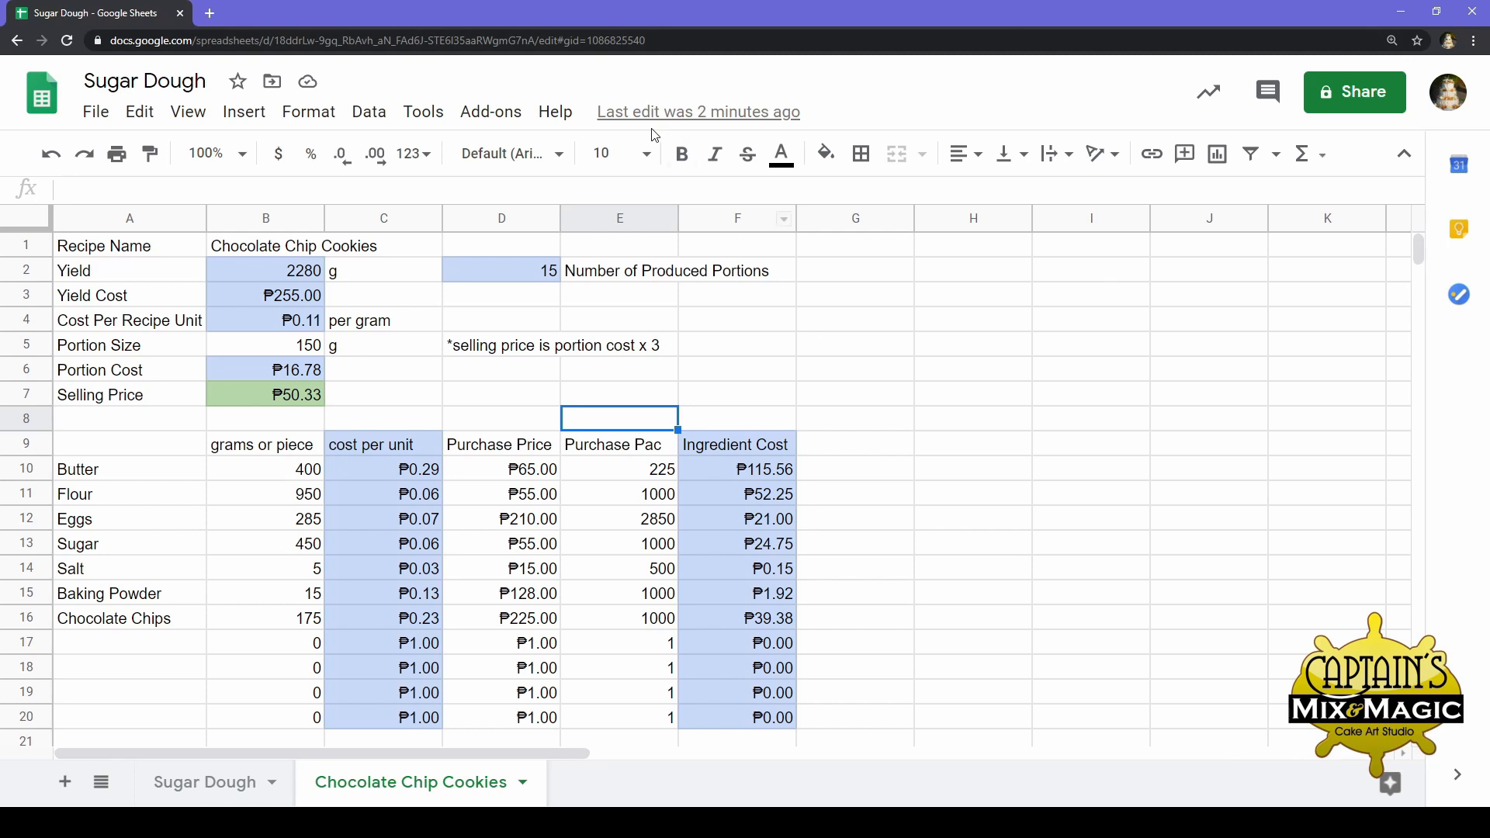
click(194, 123)
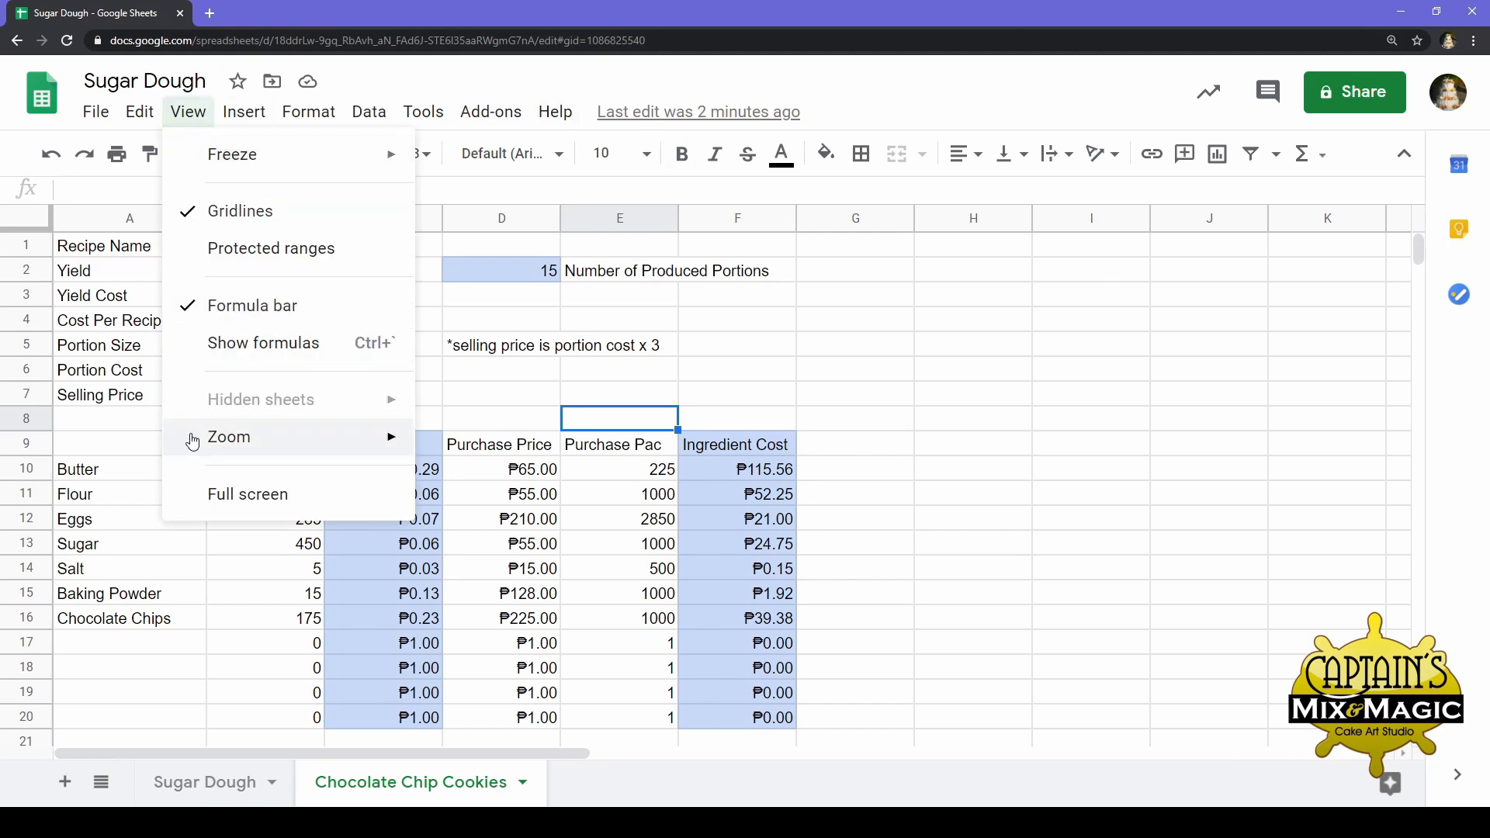
mouse_move(189, 436)
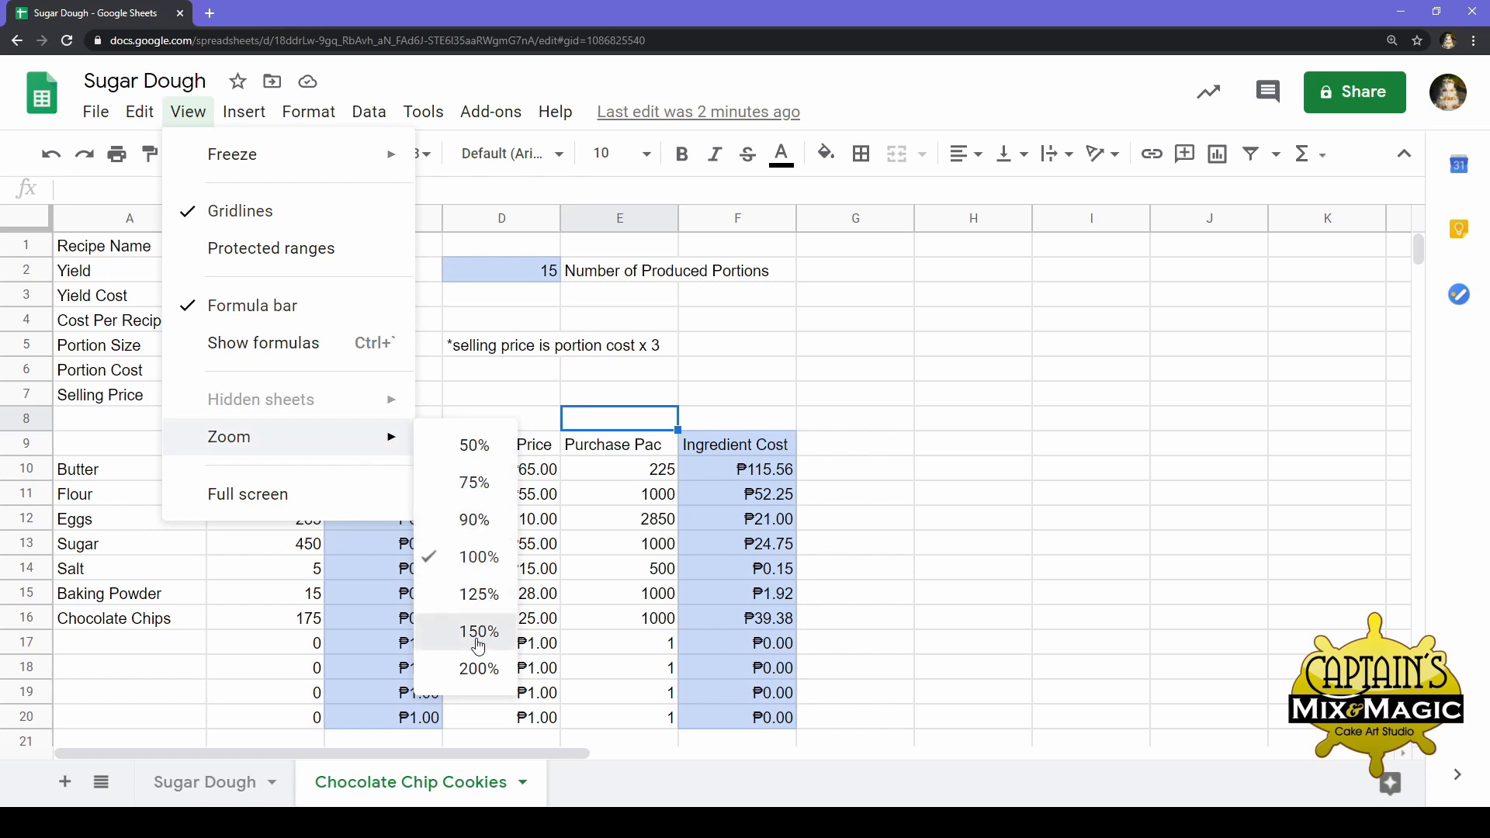
click(446, 631)
click(728, 529)
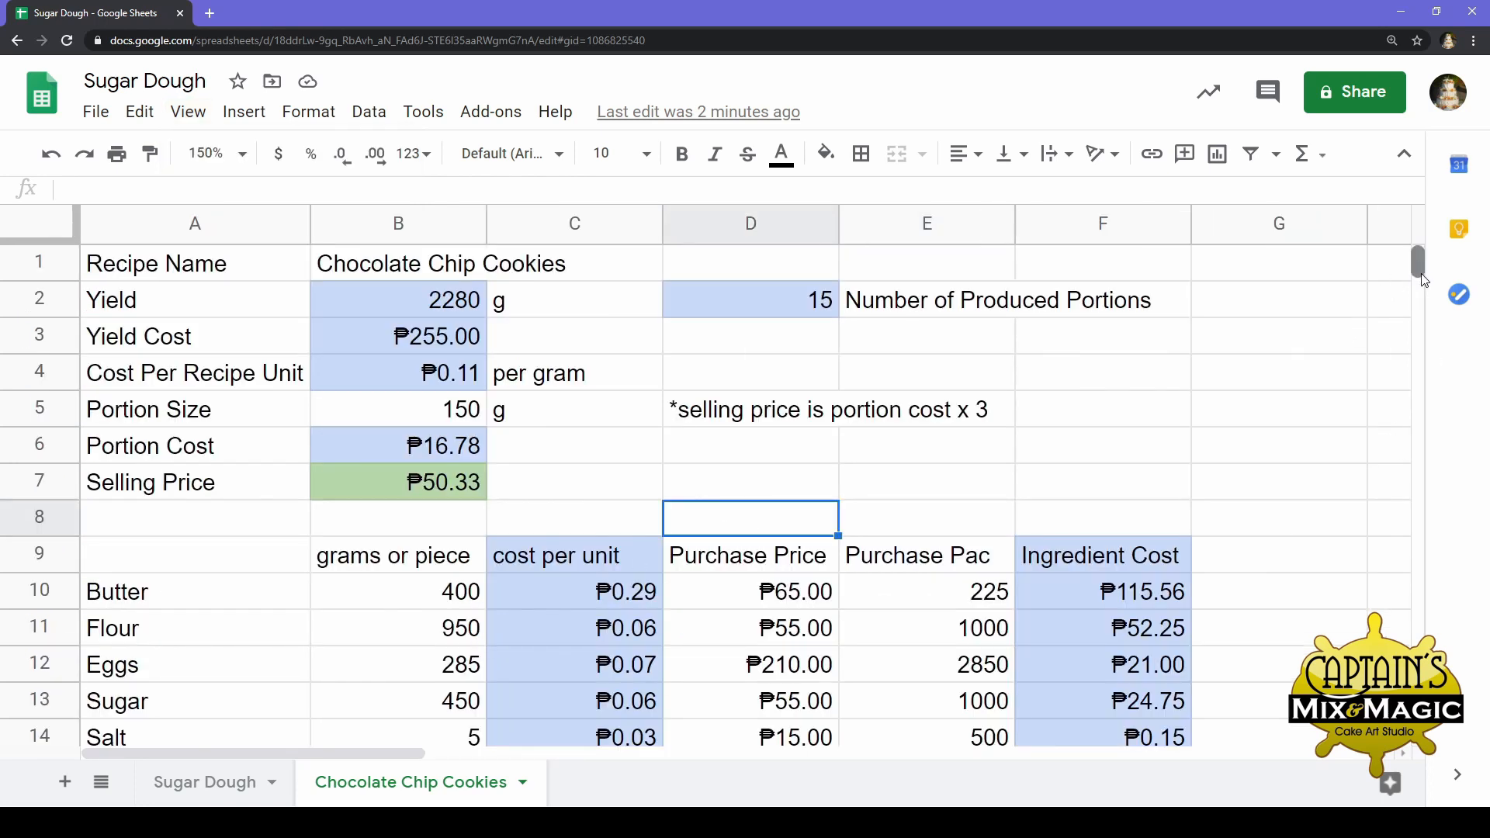
drag(1422, 275, 1422, 262)
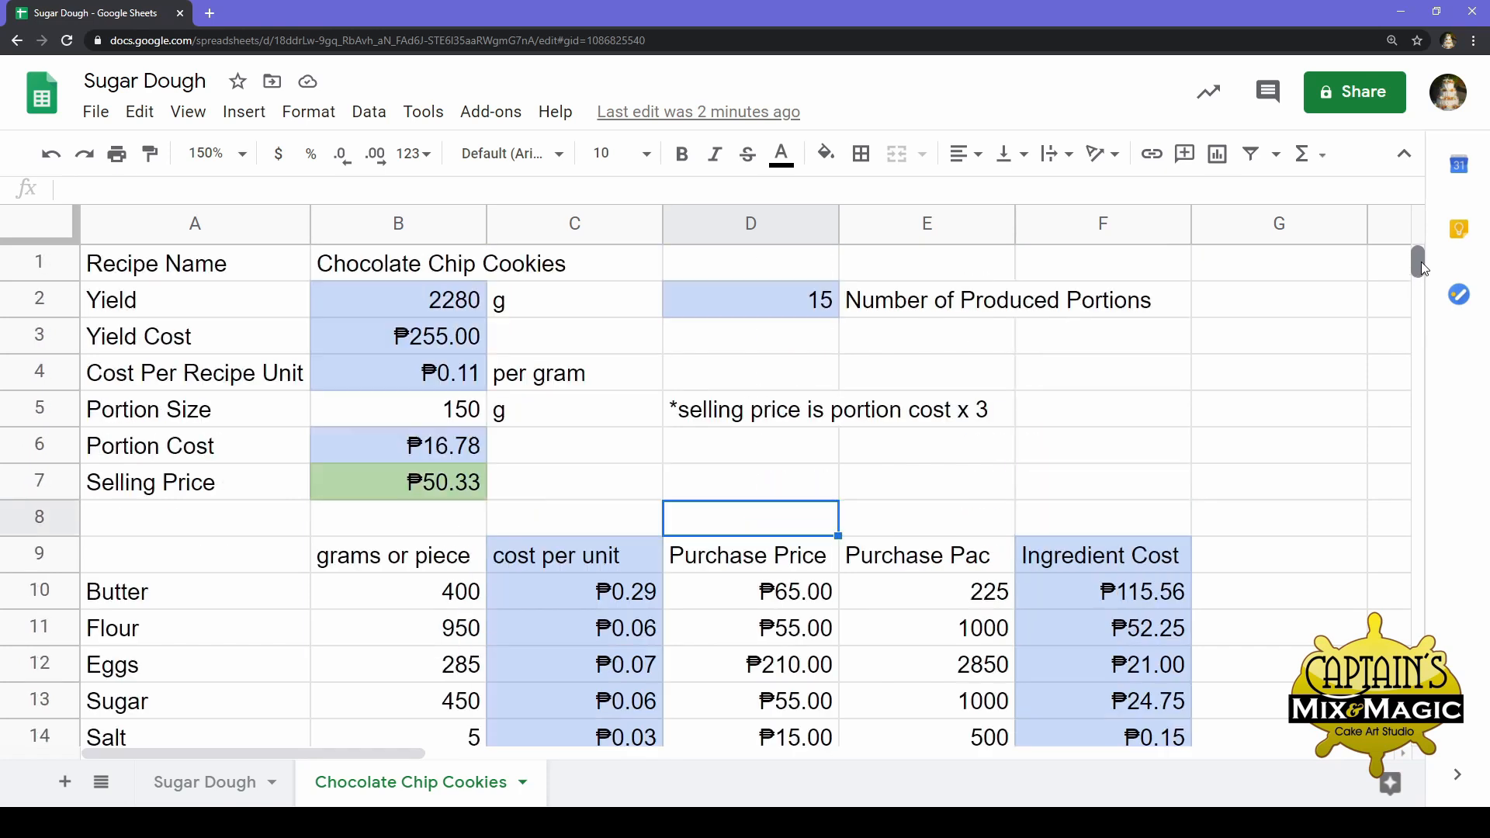
click(1187, 351)
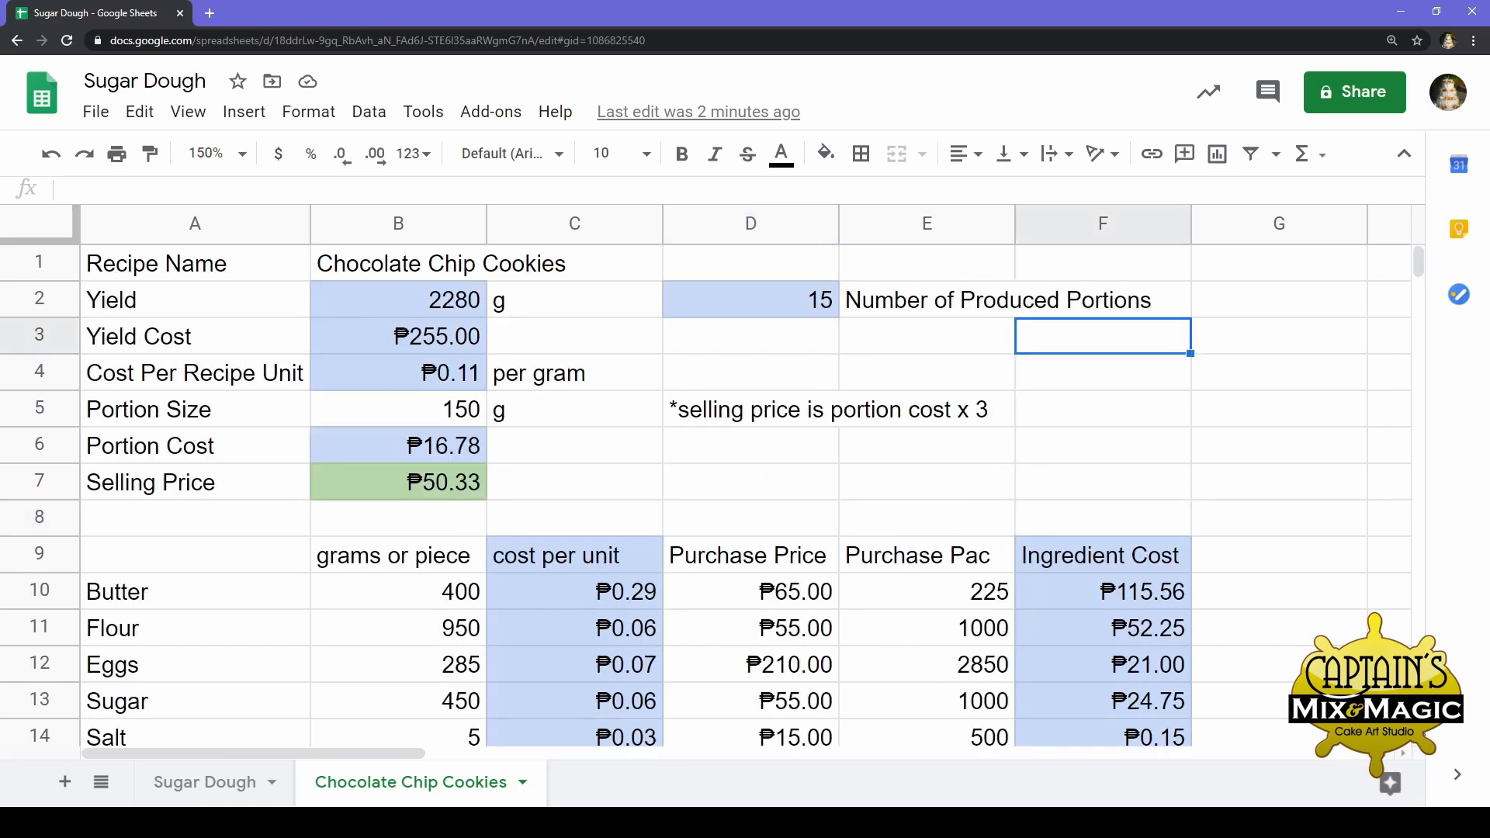
click(1418, 738)
click(1418, 721)
click(217, 485)
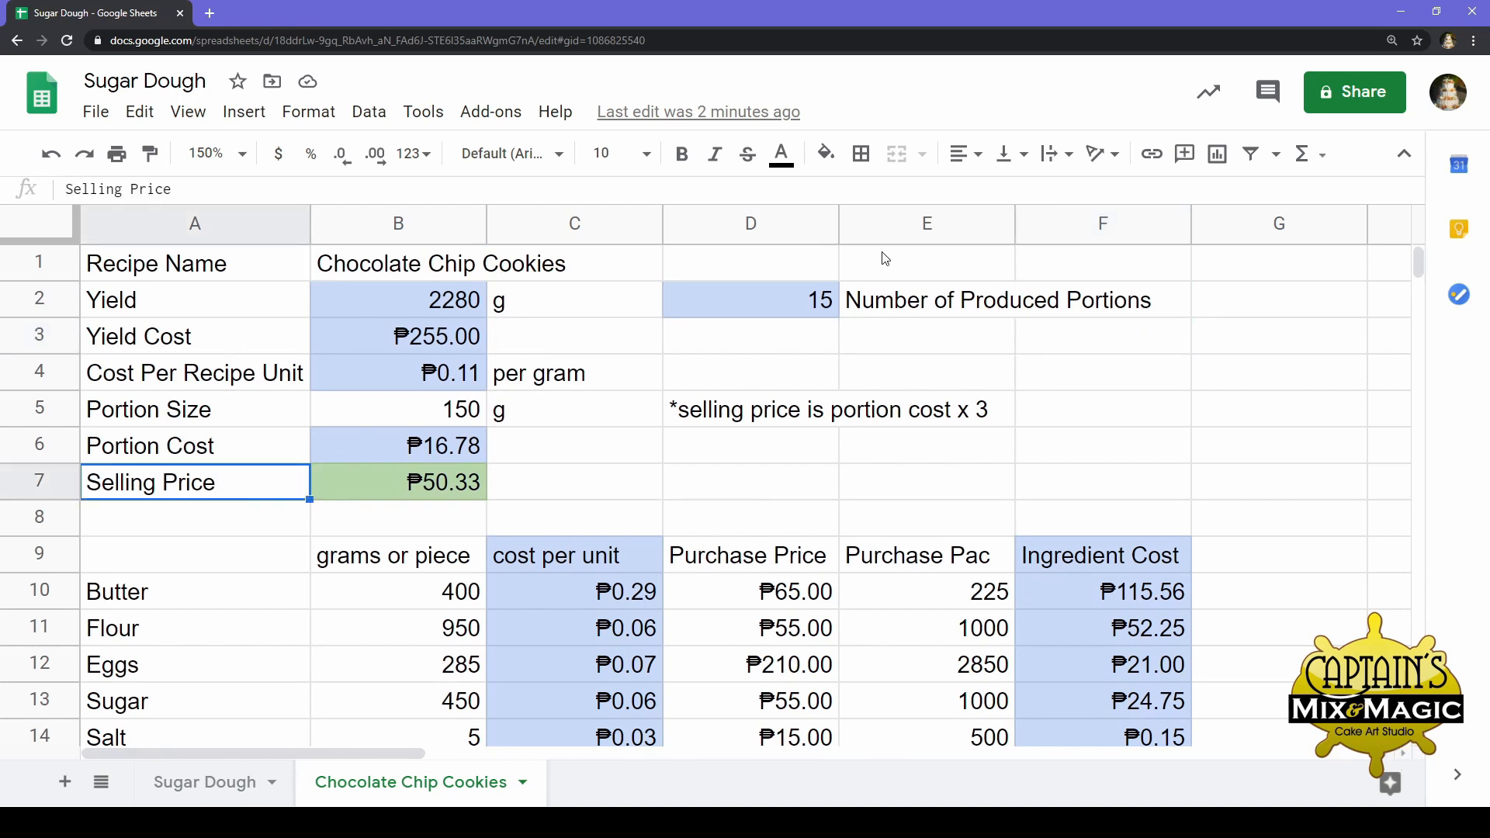
mouse_move(1417, 263)
mouse_down()
mouse_move(1431, 274)
mouse_move(1417, 256)
mouse_up()
click(948, 380)
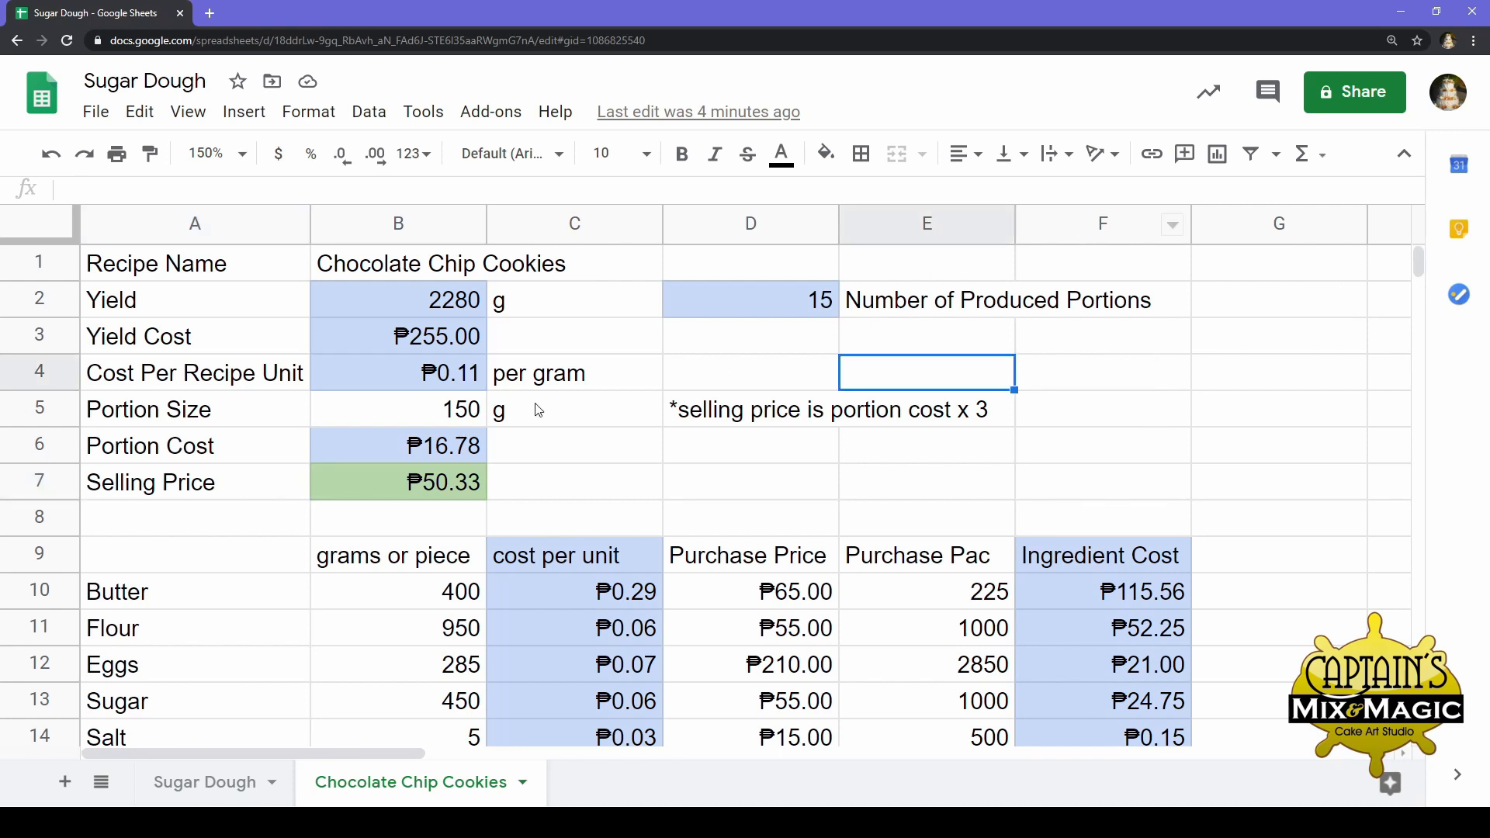
click(462, 419)
click(215, 481)
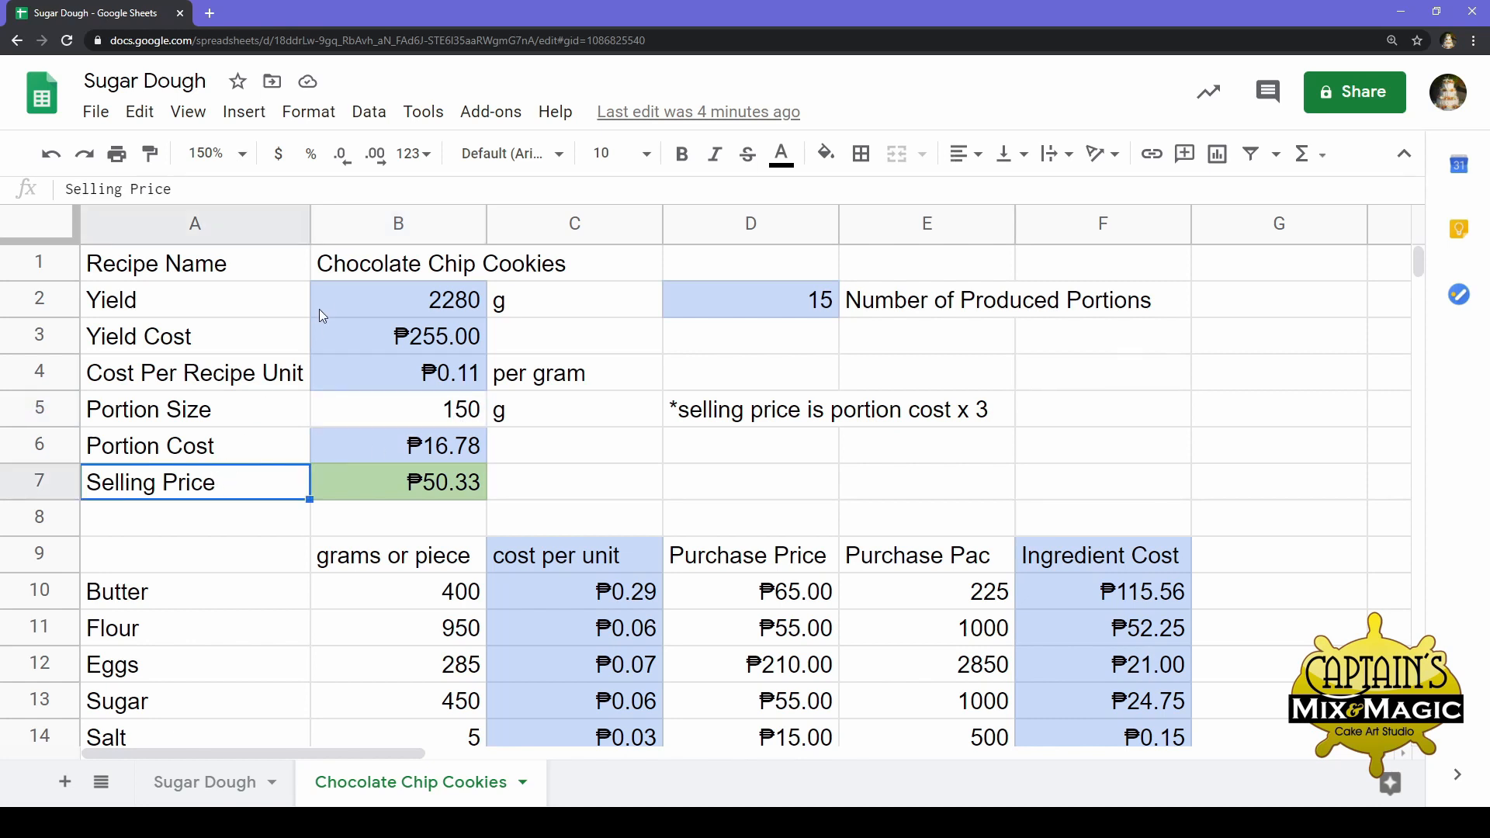
click(286, 315)
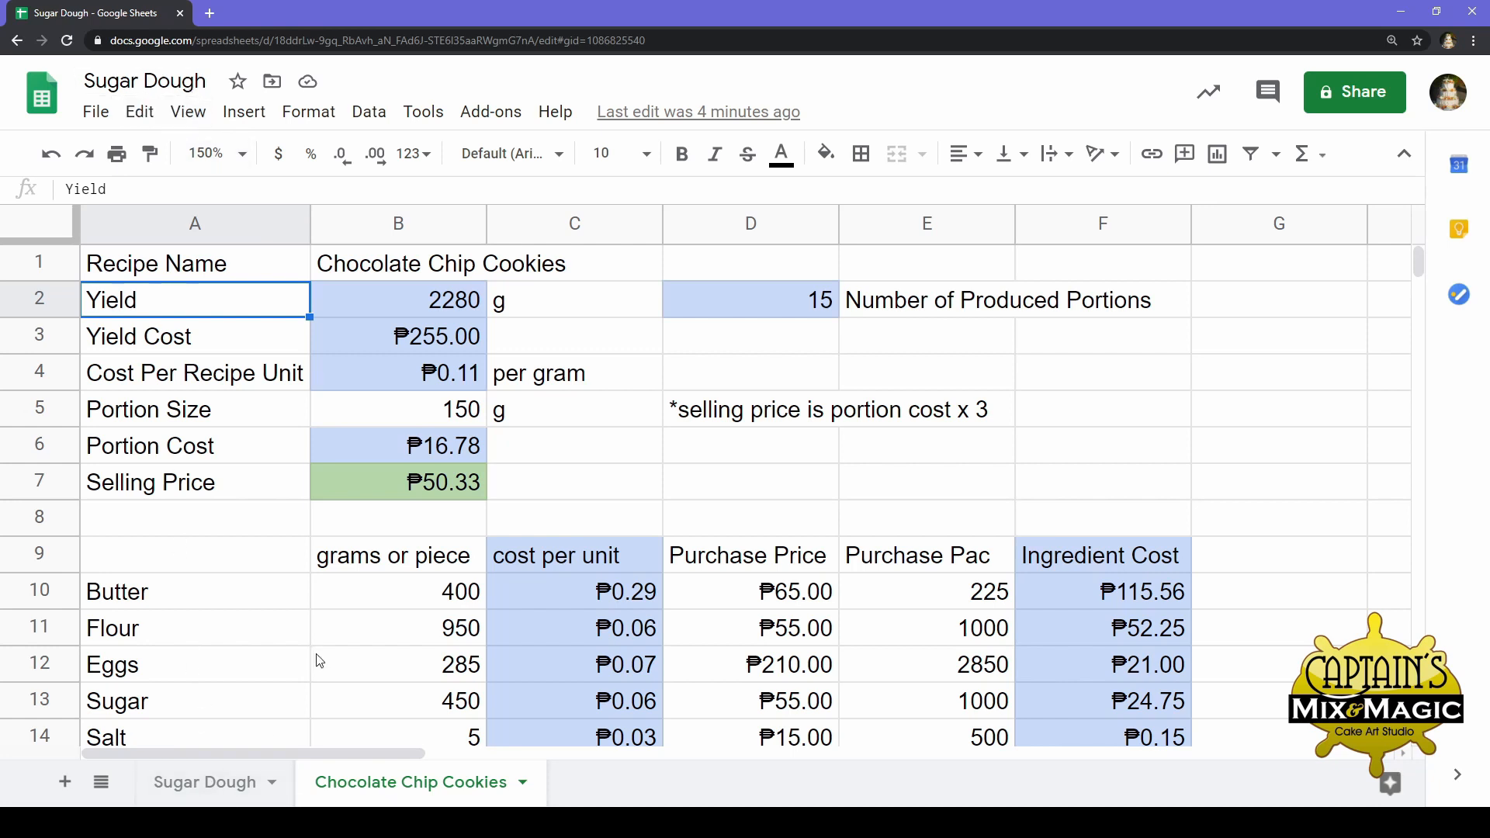
Rename the spreadsheet file from its recipe-specific title to Costing of Recipes
click(168, 77)
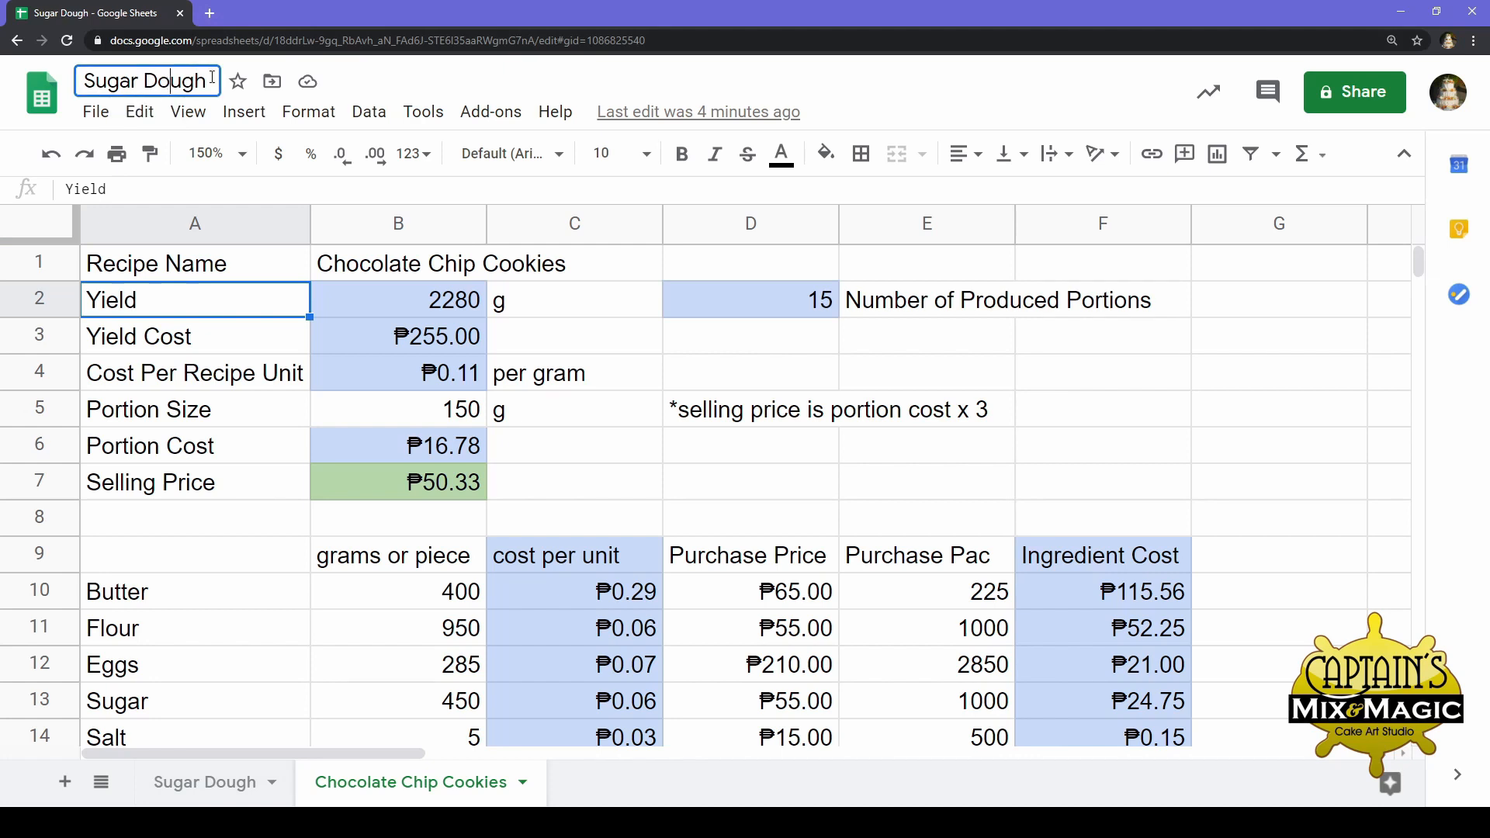
click(207, 83)
drag(207, 83, 84, 82)
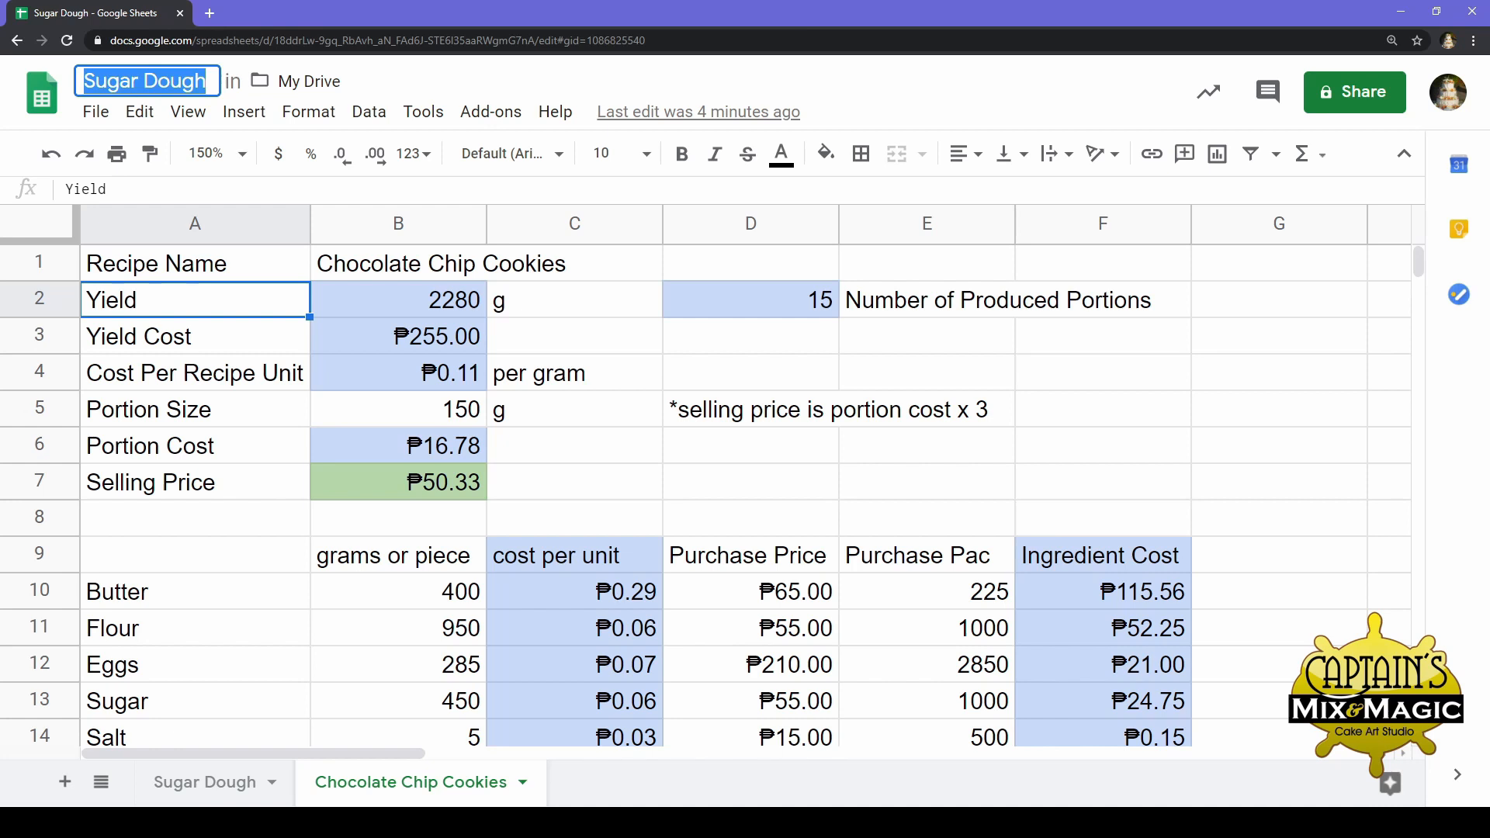
text(Cos)
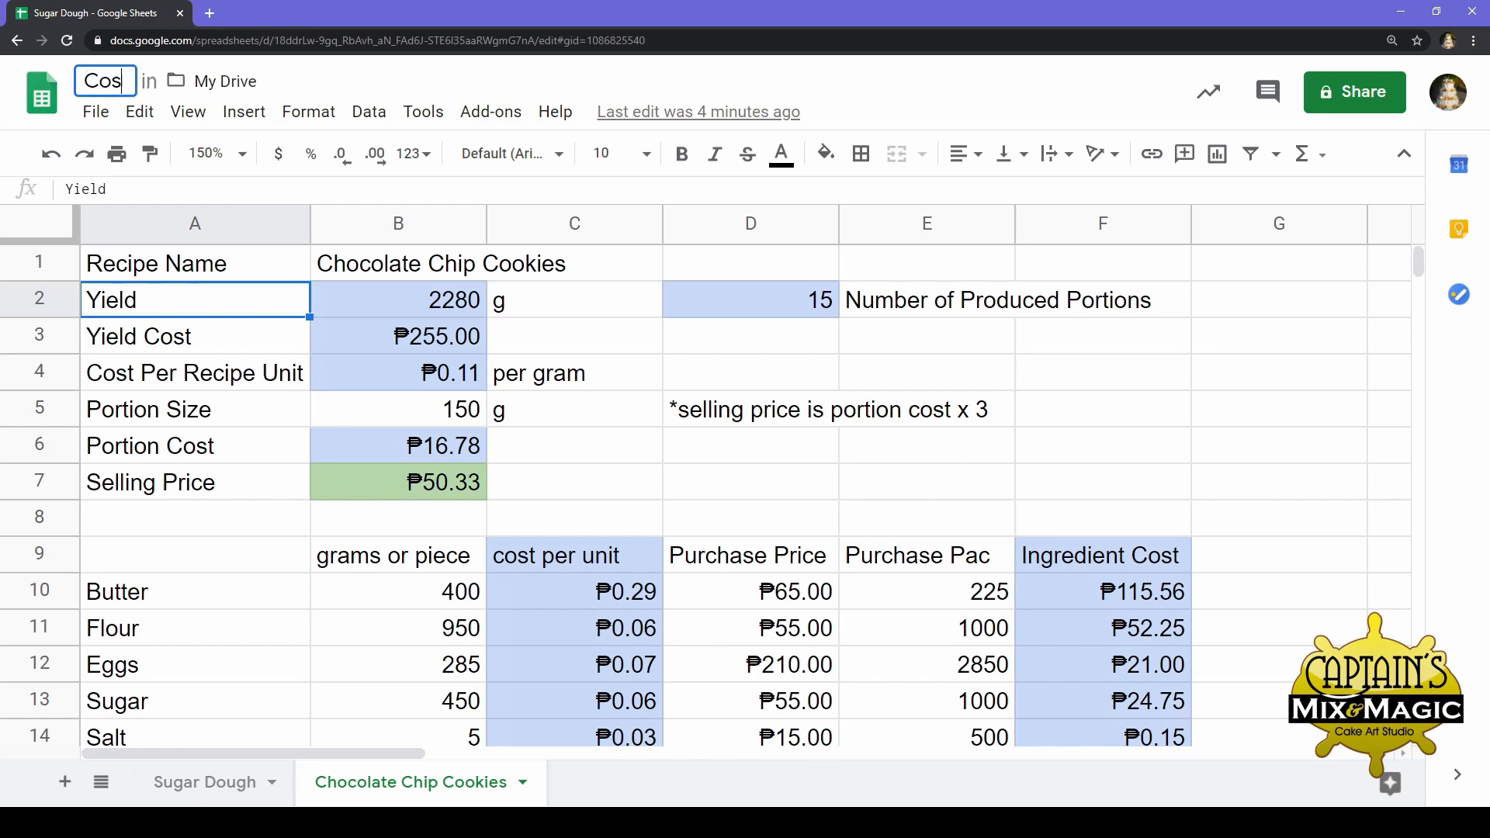
text(ting of Recipes)
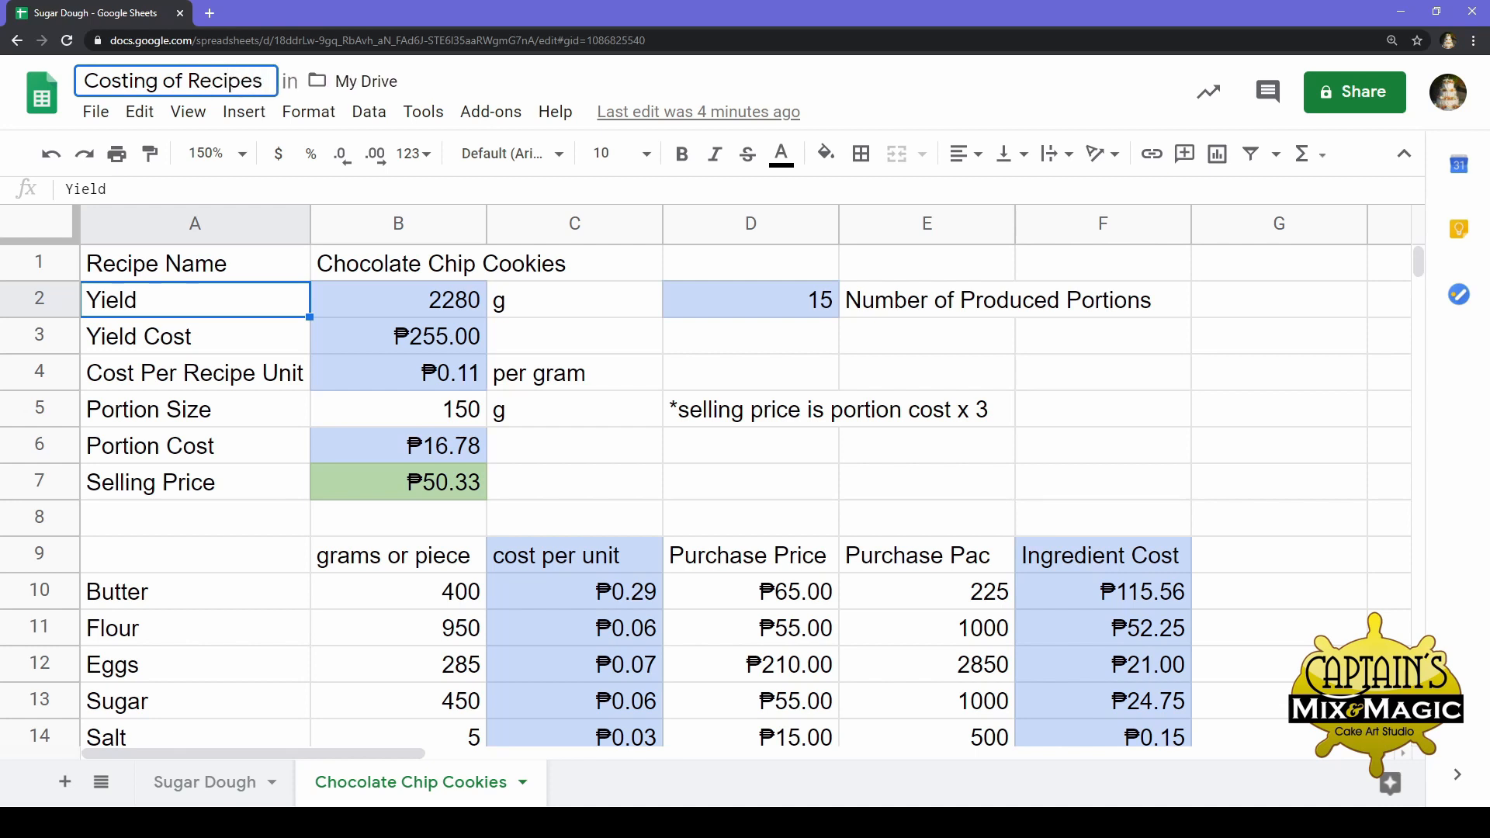
key(ctrl+t)
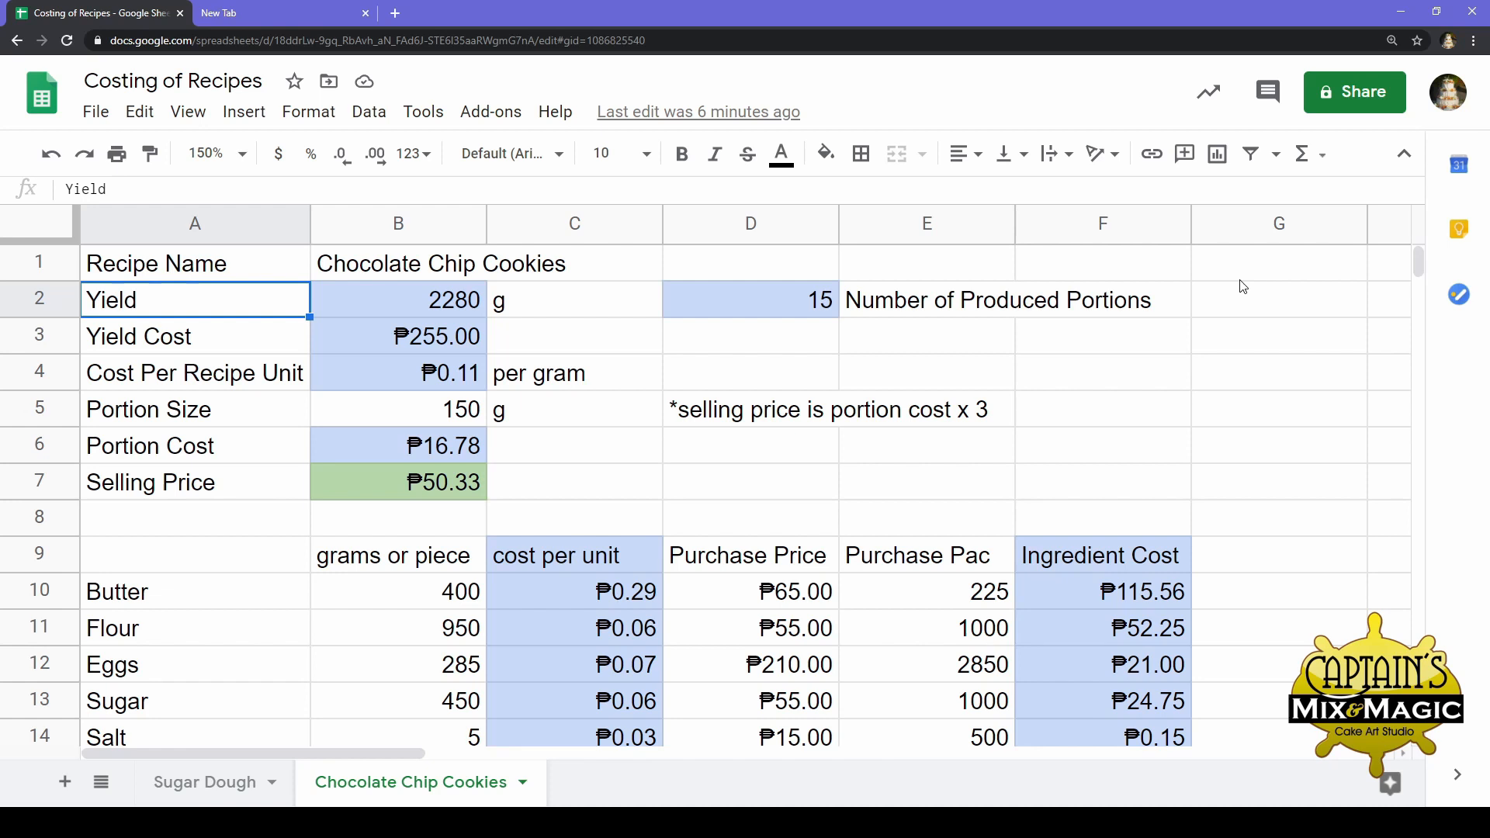
drag(1417, 271, 1422, 284)
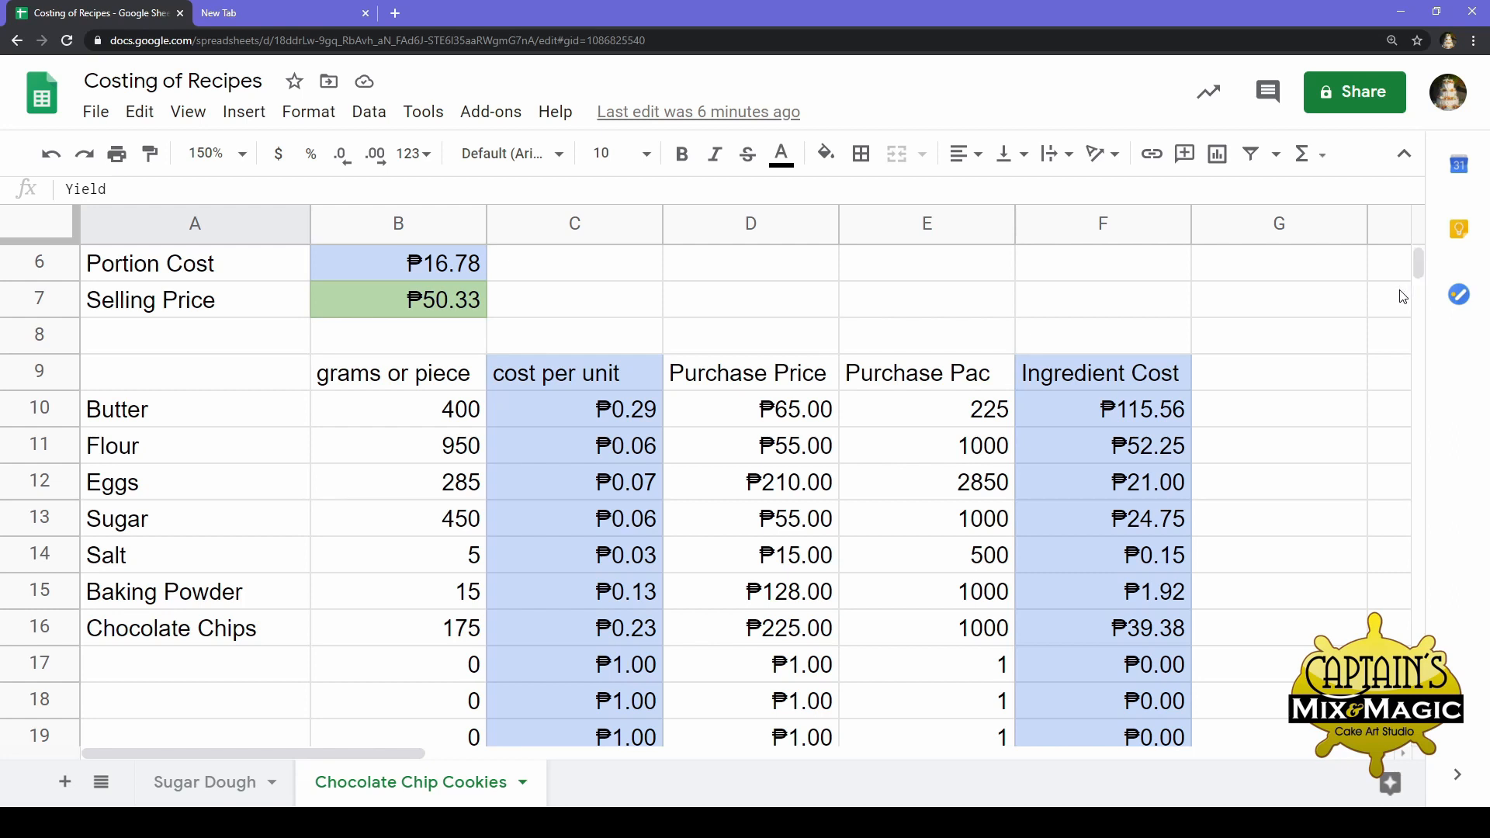
click(1202, 458)
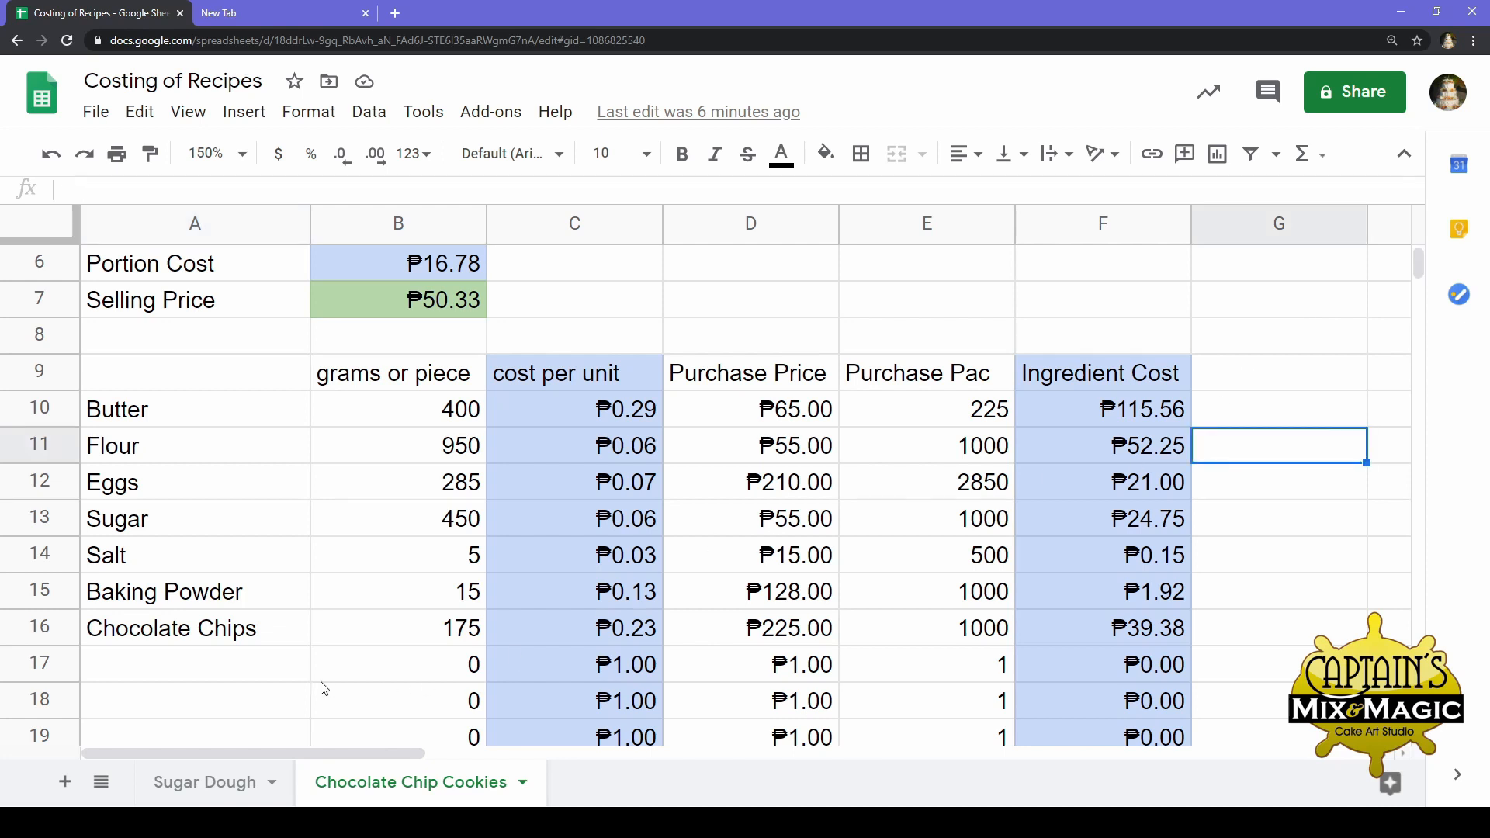
click(268, 682)
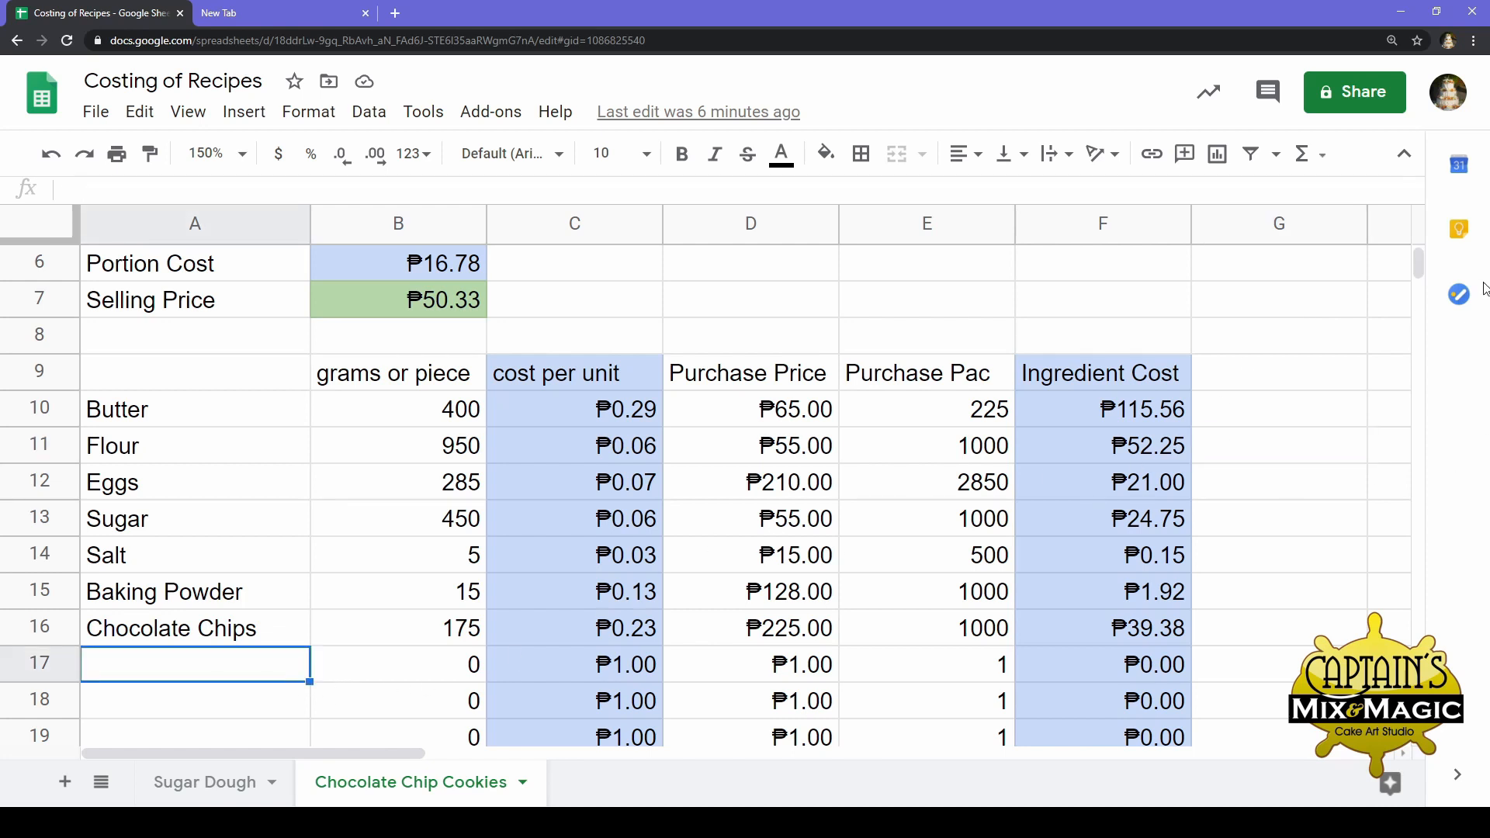
scroll(1418, 264, up, 2)
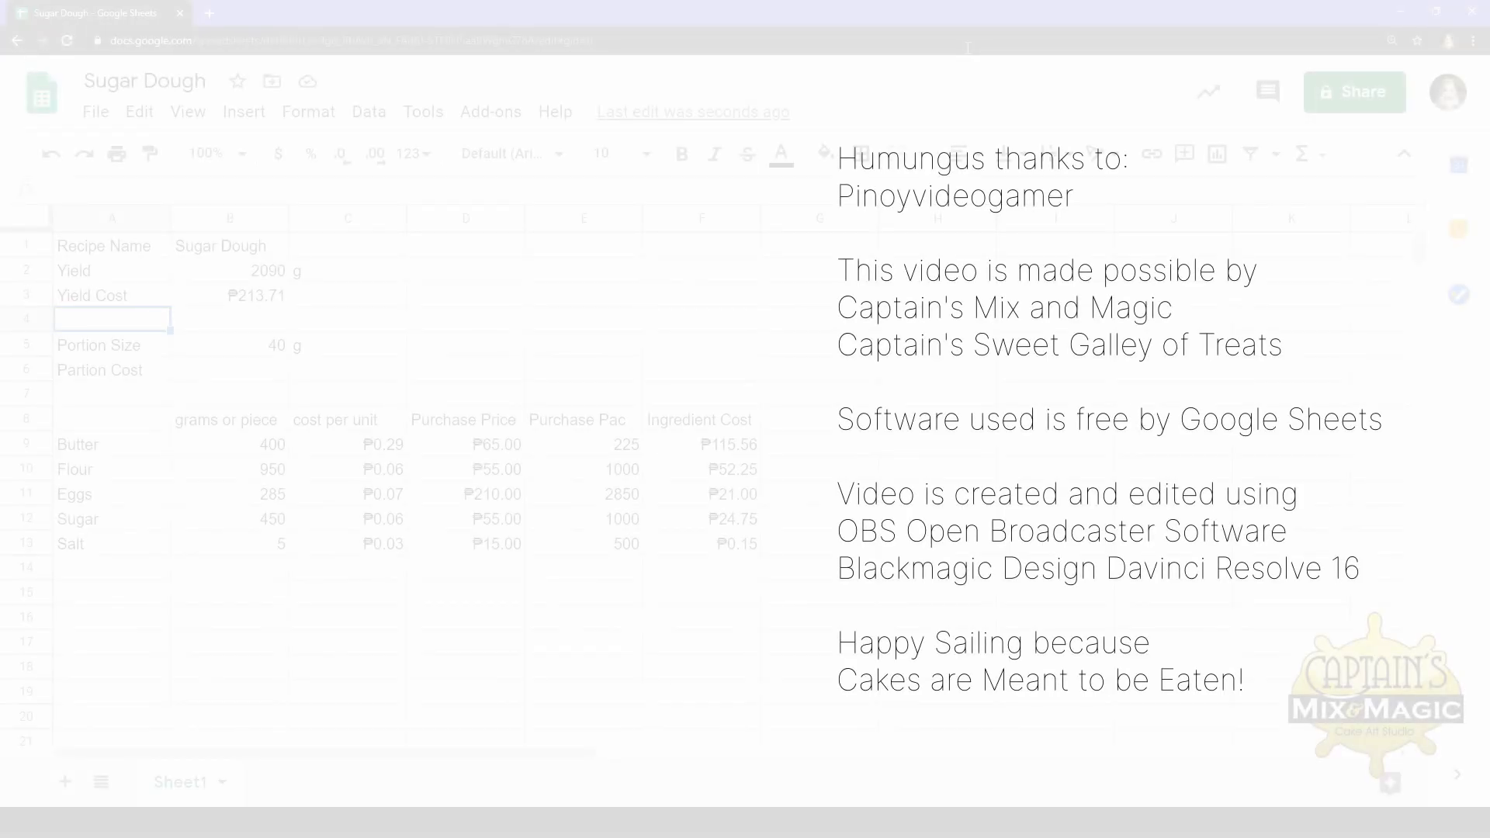
text(Cost Per)
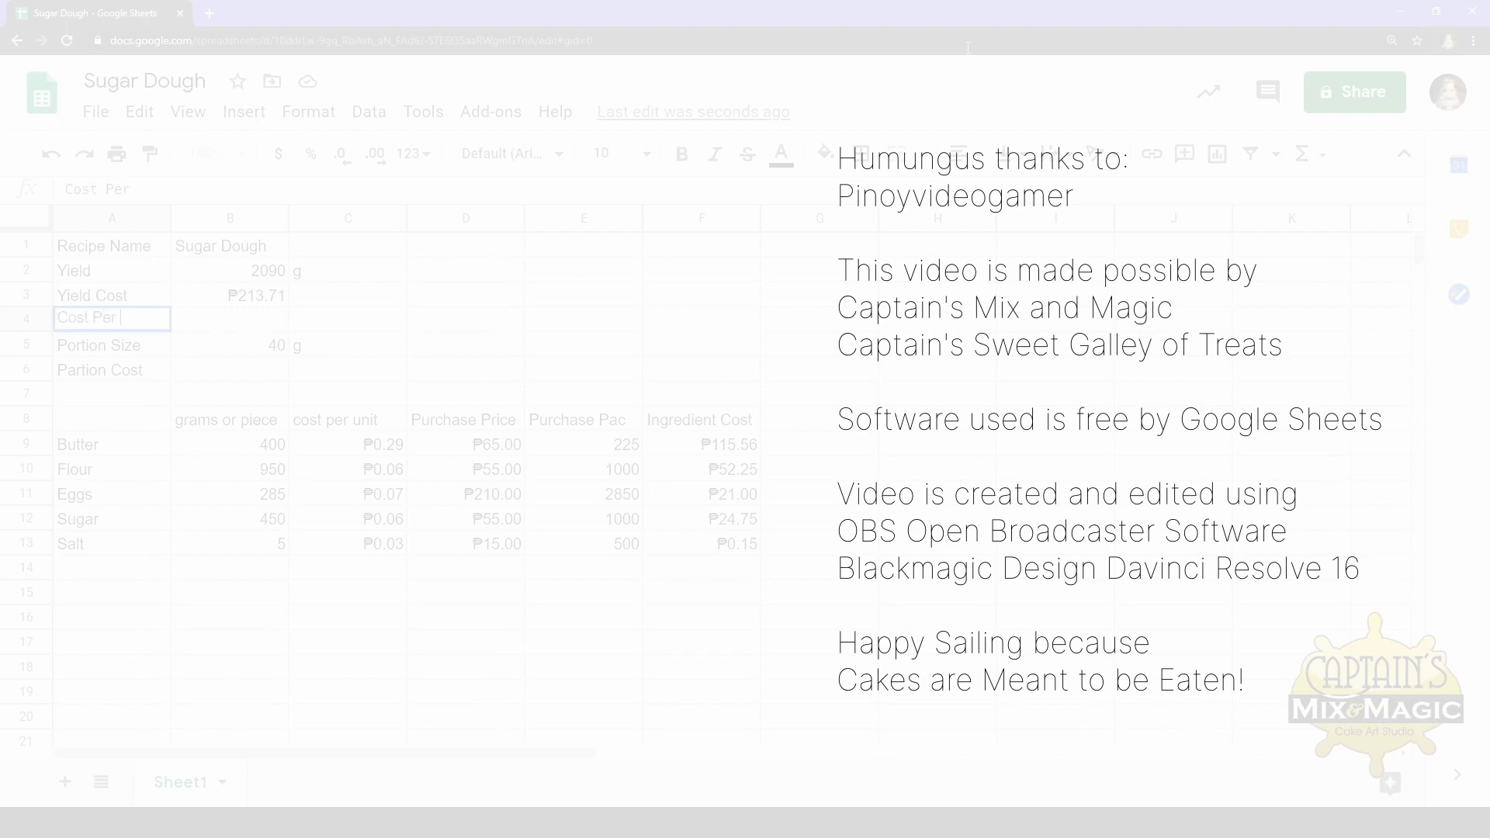